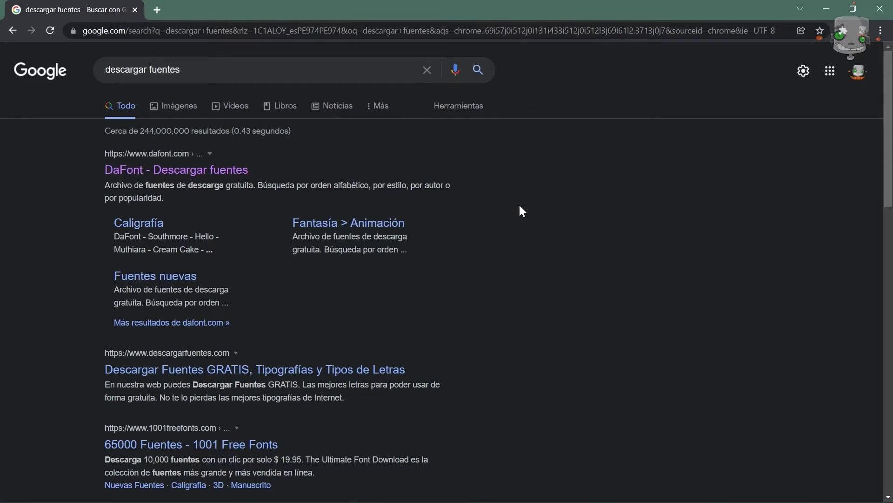
# Search for "google fonts" in a new browser tab, open the Google Fonts site and dismiss the translation prompt
pyautogui.click(158, 9)
pyautogui.write('google fonts')
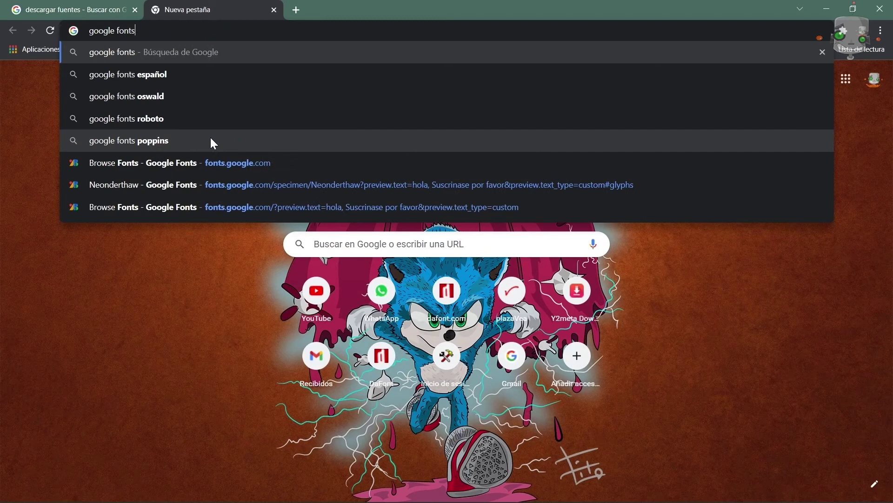
pyautogui.press('Return')
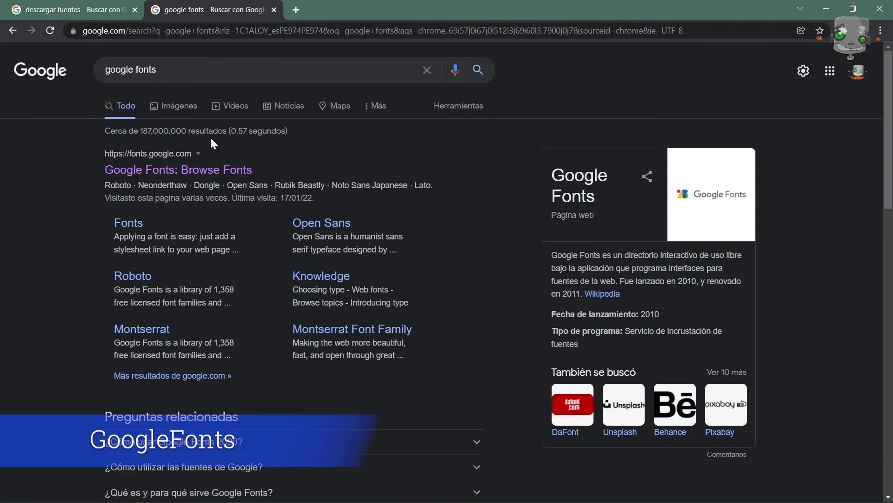
pyautogui.click(232, 170)
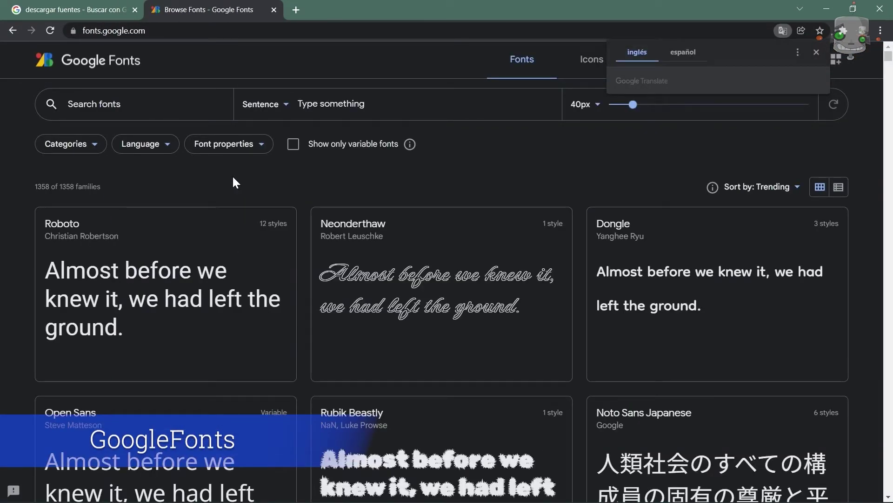
pyautogui.click(817, 53)
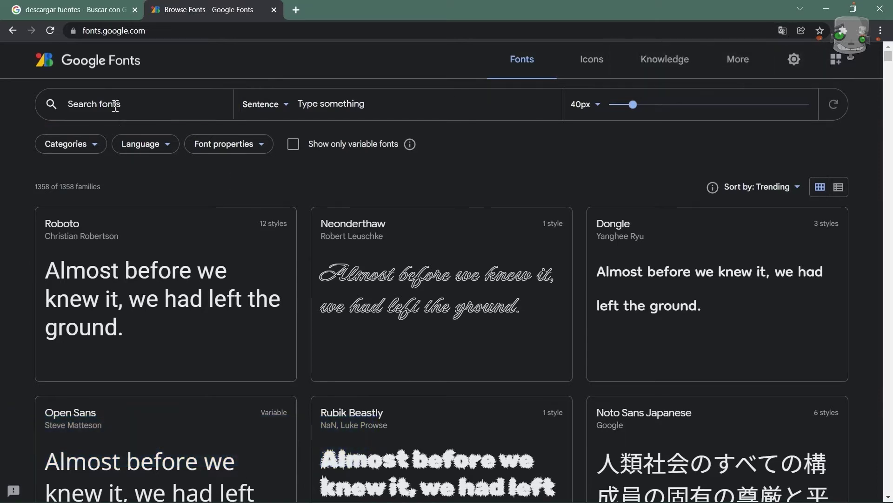
# Preview the fonts with the text "Suscribete si te gusta aprender ;D" and download the Dongle family
pyautogui.click(329, 104)
pyautogui.write('Suscribete s')
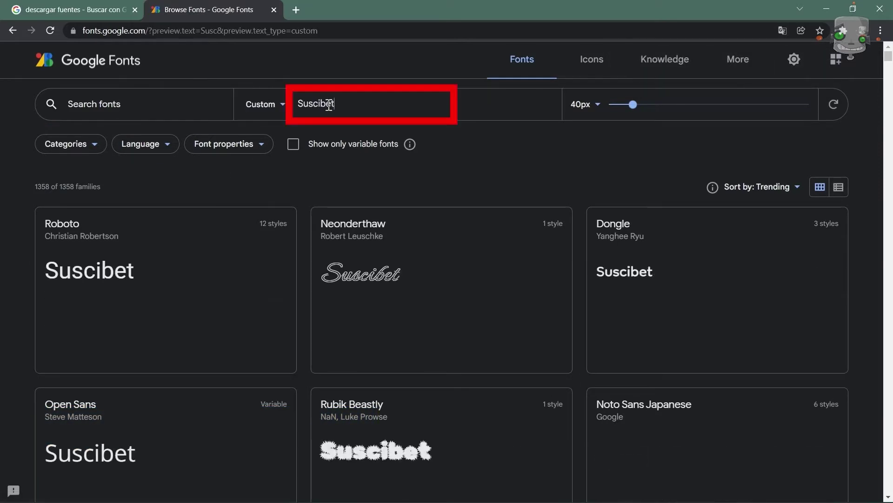
pyautogui.write('i te gusta aprender ;D')
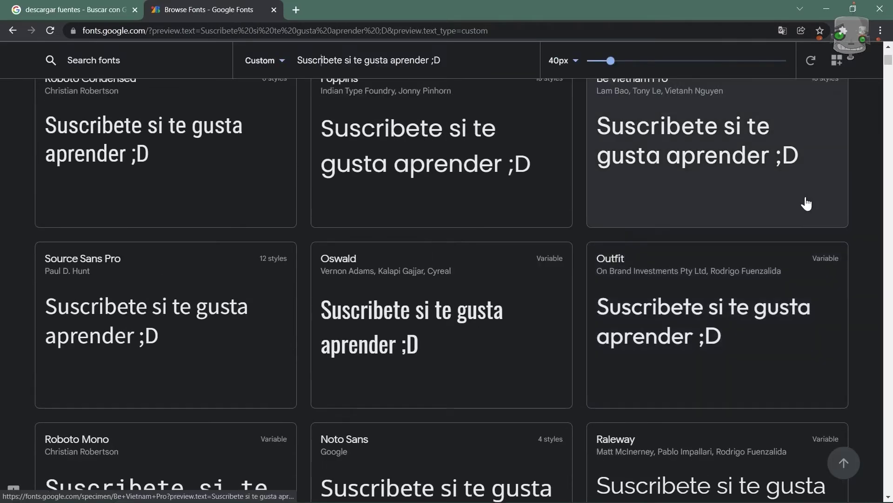
pyautogui.scroll(8, 807, 203)
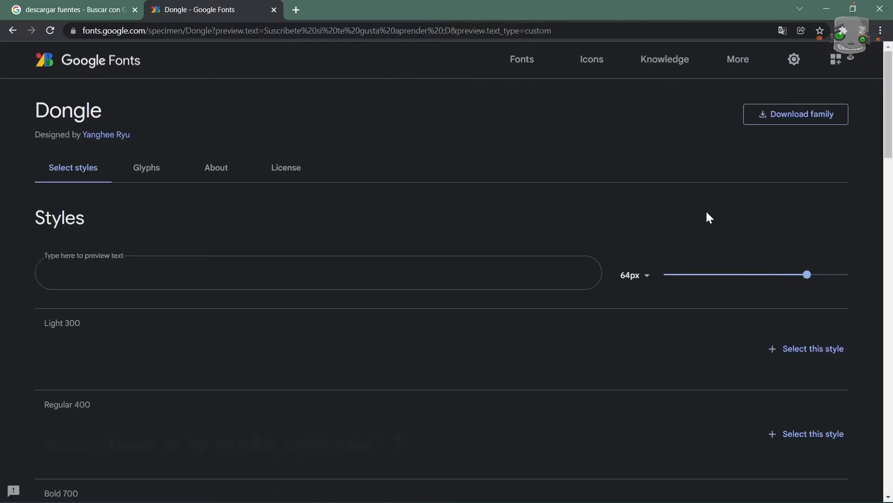
pyautogui.click(802, 116)
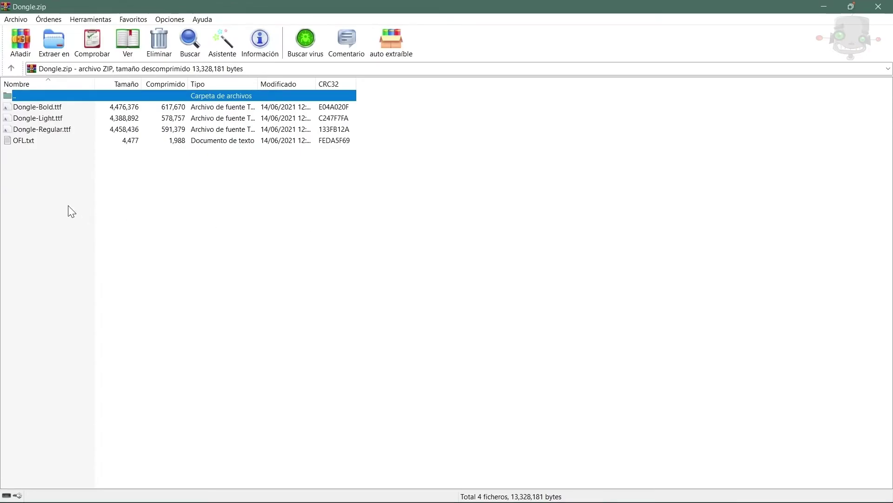
# Install the Bold, Light and Regular font files from Dongle.zip, closing each font preview
pyautogui.doubleClick(28, 107)
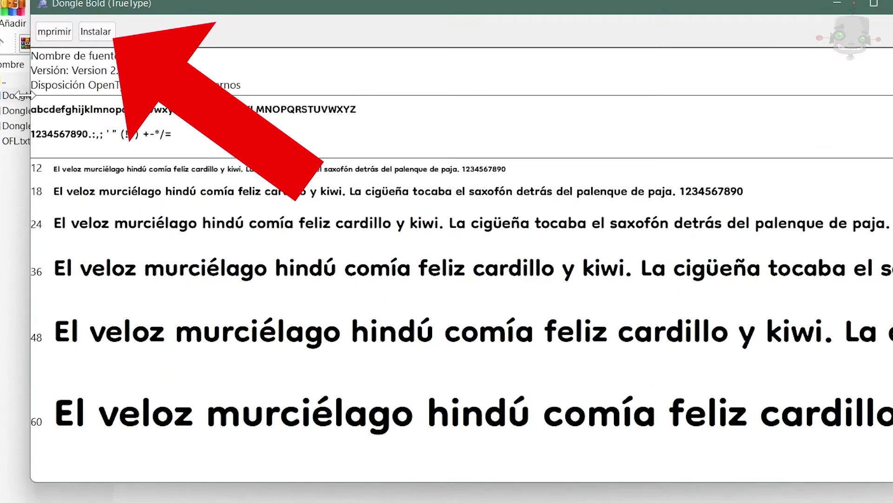
pyautogui.click(108, 37)
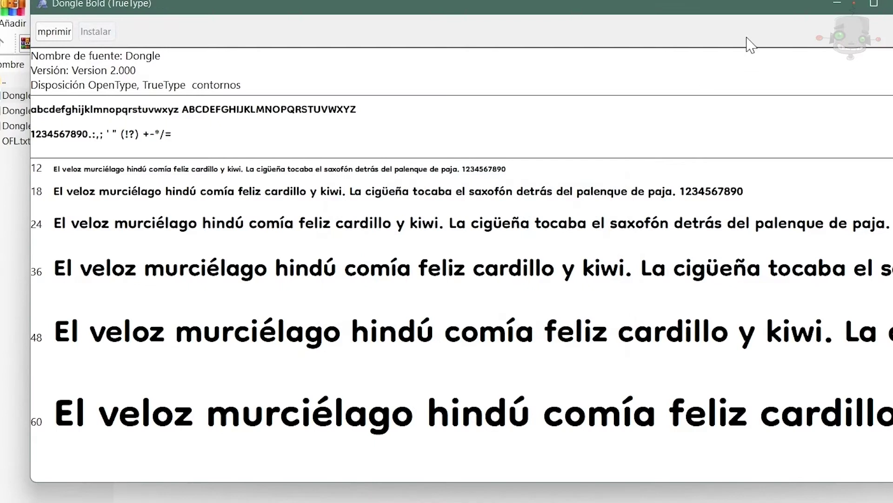
pyautogui.click(892, 3)
pyautogui.doubleClick(57, 113)
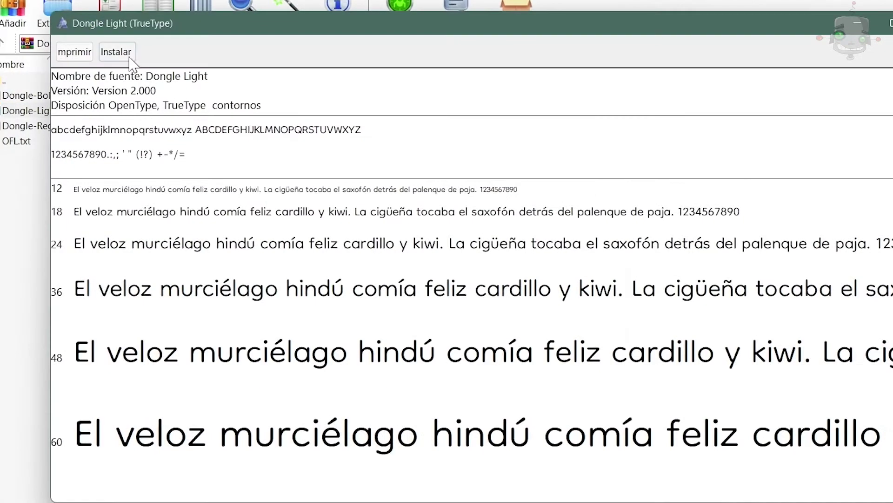
pyautogui.click(132, 58)
pyautogui.click(892, 23)
pyautogui.doubleClick(32, 131)
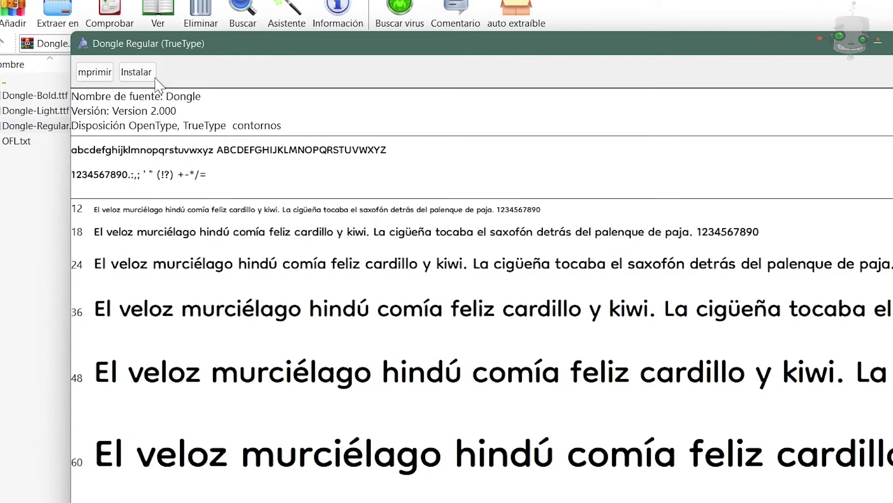
pyautogui.click(138, 74)
pyautogui.click(892, 43)
# View the license text in OFL.txt from the Dongle archive and close it
pyautogui.click(1, 142)
pyautogui.doubleClick(1, 142)
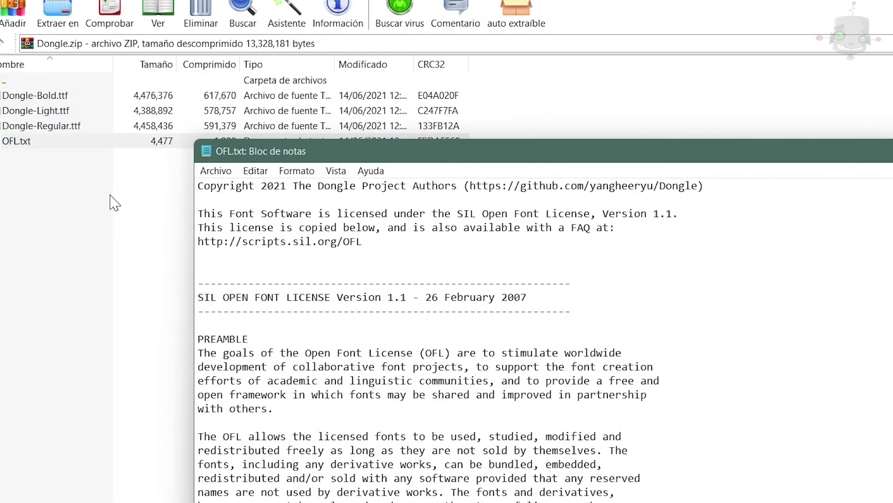
pyautogui.click(892, 150)
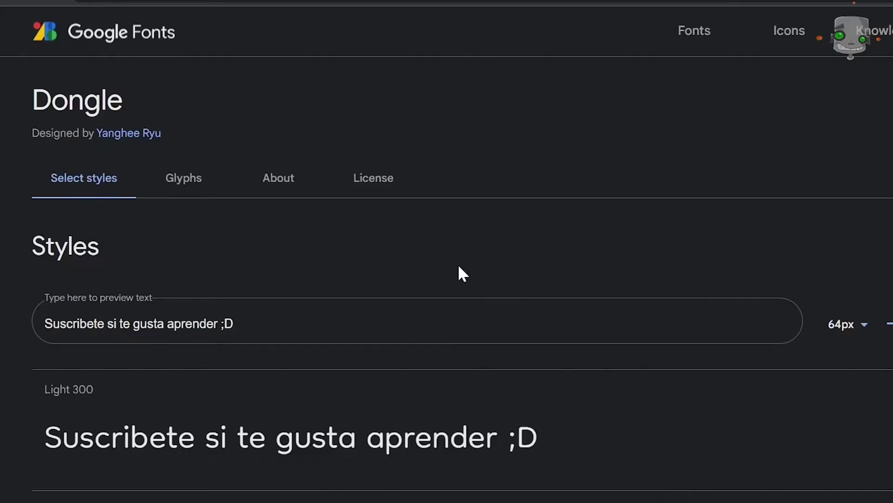
# Go to dafont.com in the browser and open the Giants font from the full list of new fonts
pyautogui.click(298, 36)
pyautogui.write('dafont')
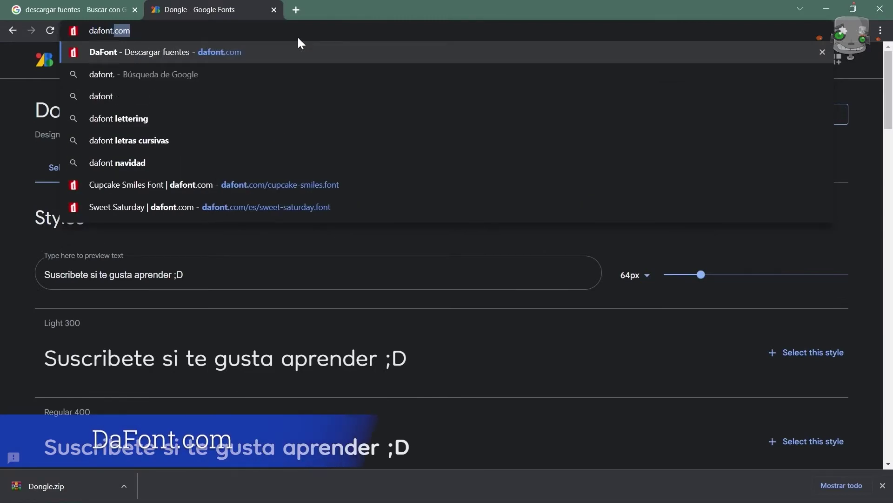
pyautogui.press('Return')
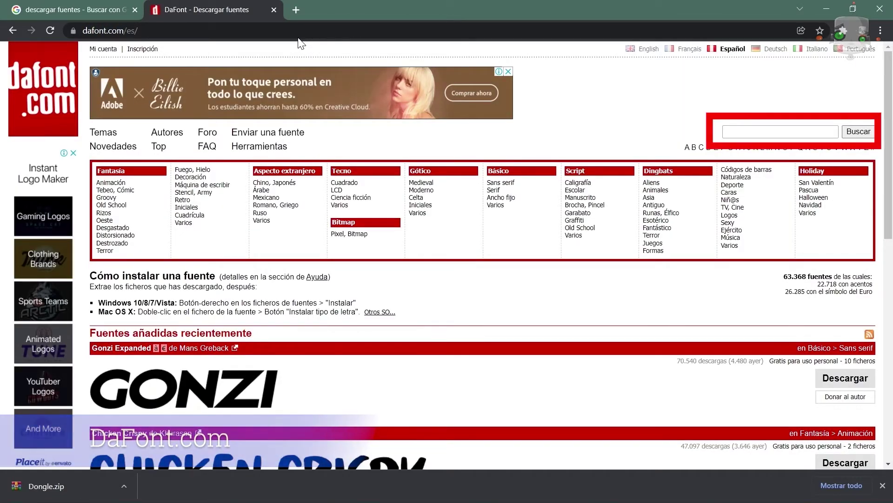
pyautogui.scroll(-10, 684, 329)
pyautogui.click(169, 304)
pyautogui.scroll(-10, 554, 351)
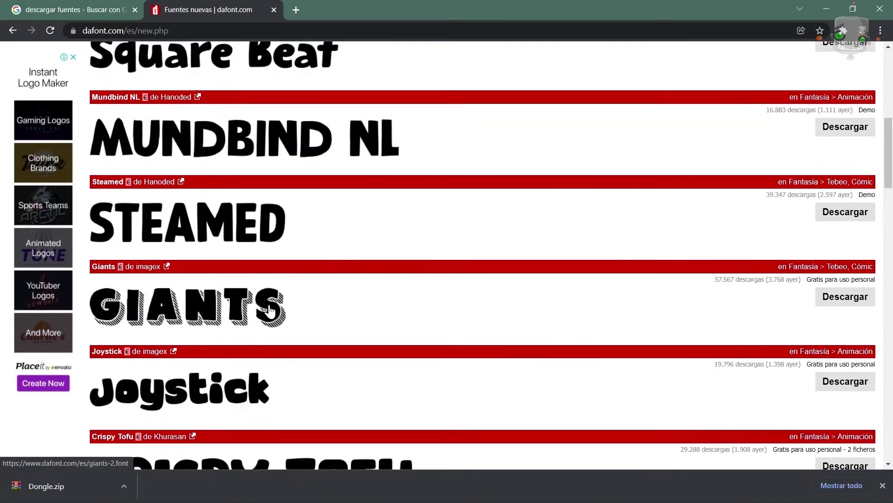
pyautogui.click(405, 321)
# Preview the Giants font with the text "Hola Suscríbete" and download it
pyautogui.click(181, 198)
pyautogui.write('Hola')
pyautogui.click(308, 201)
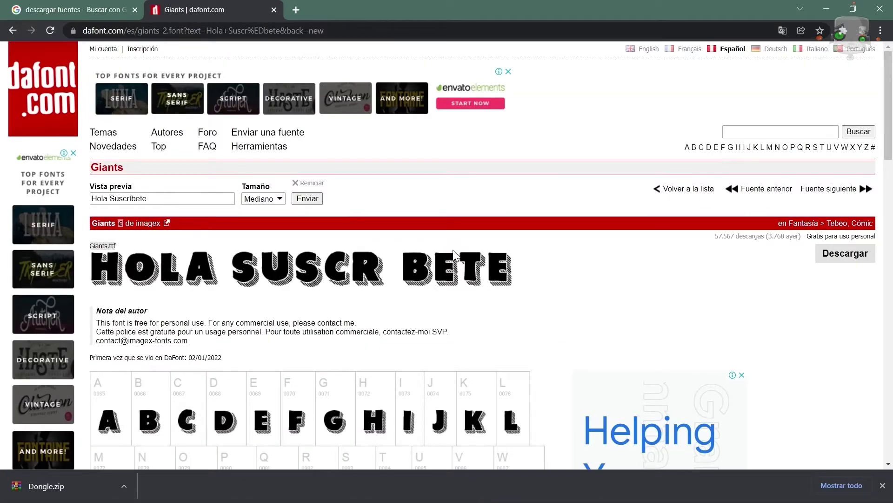
pyautogui.click(850, 257)
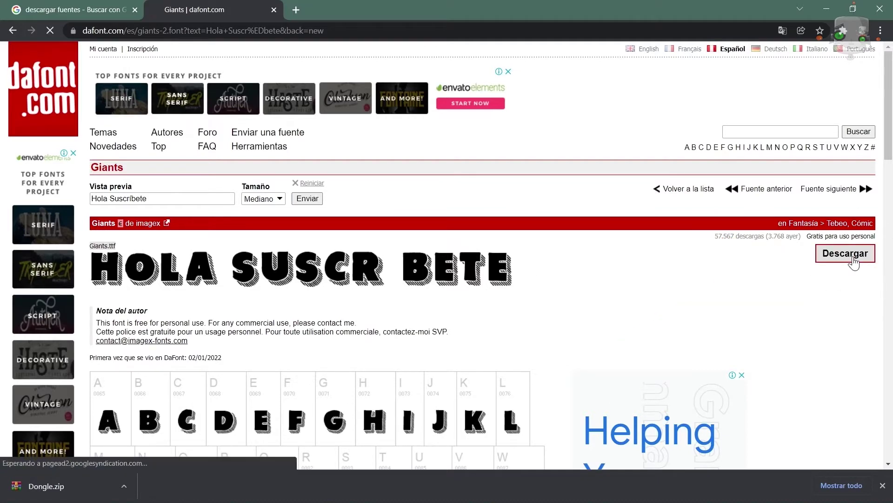
# Install Giants.ttf from the downloaded giants_2.zip, and close the font preview and the archive
pyautogui.click(51, 486)
pyautogui.doubleClick(45, 110)
pyautogui.click(142, 120)
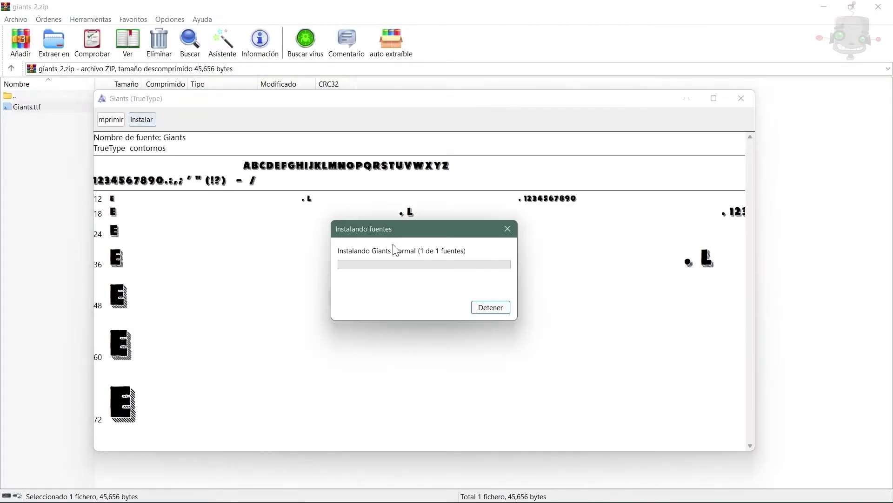
pyautogui.click(741, 99)
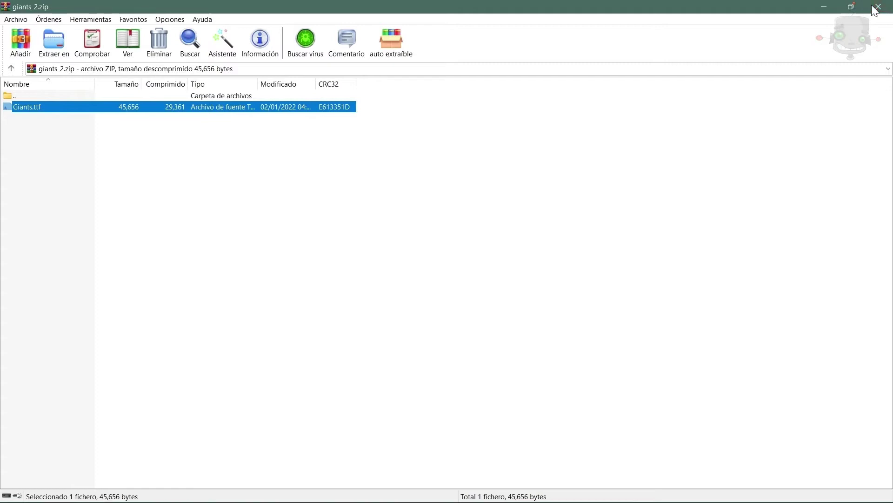
pyautogui.click(880, 7)
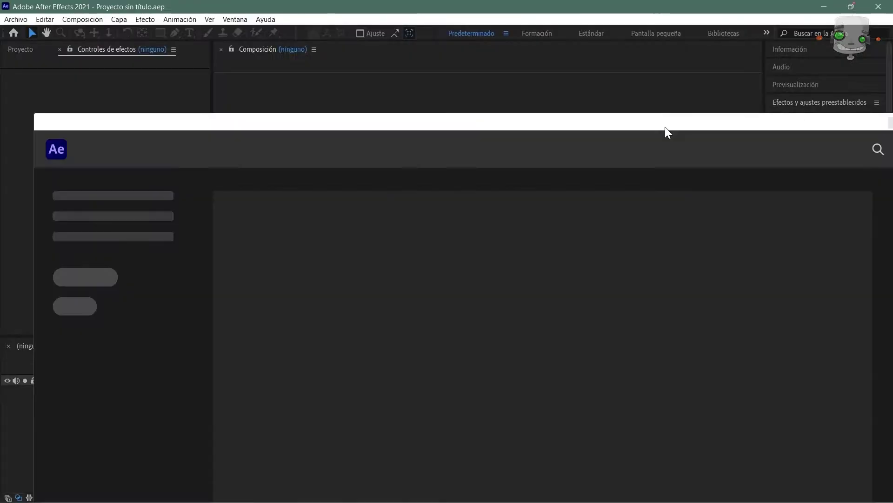
# Switch to After Effects, start a new project and apply the Predeterminado workspace
pyautogui.moveTo(668, 121); pyautogui.dragTo(651, 36)
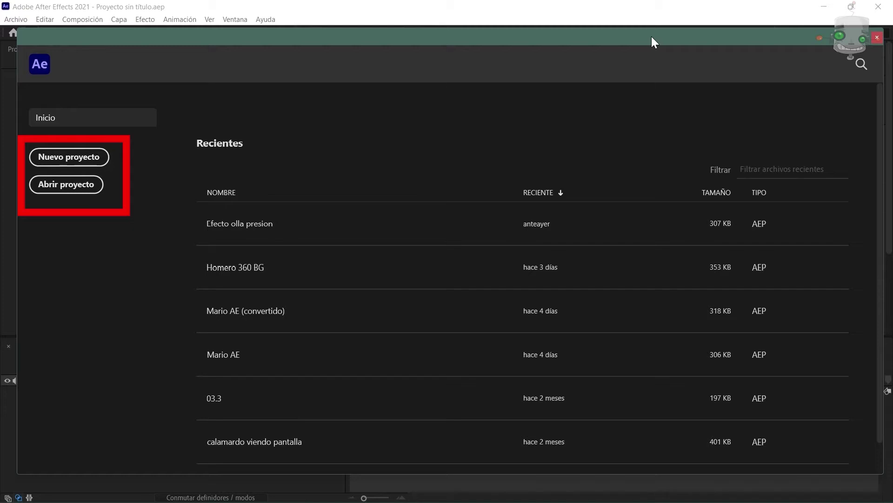
pyautogui.click(77, 160)
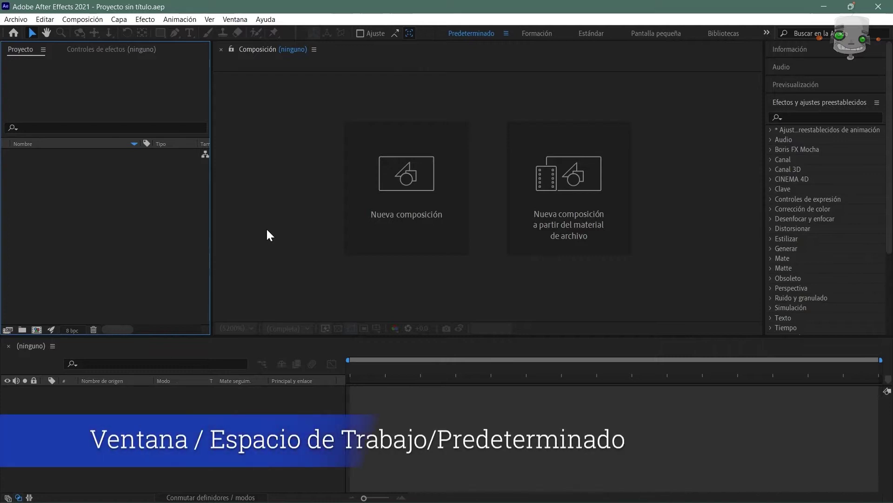
pyautogui.click(228, 21)
pyautogui.moveTo(470, 22)
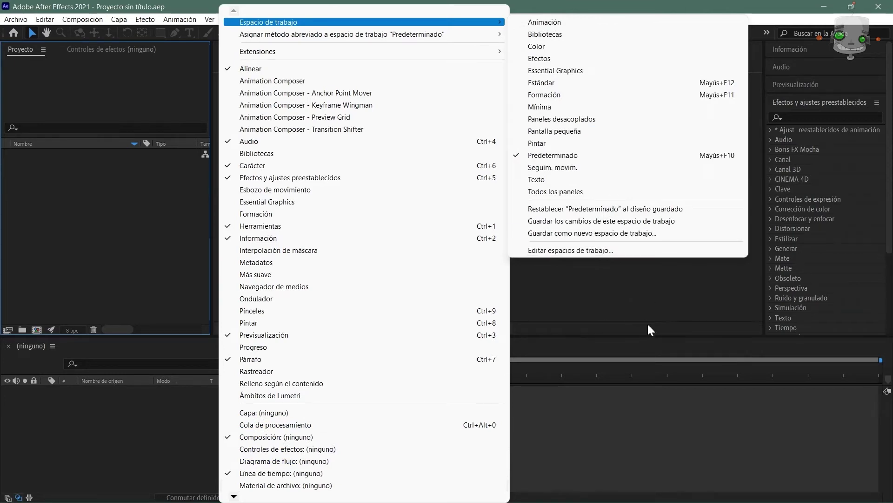
pyautogui.click(633, 154)
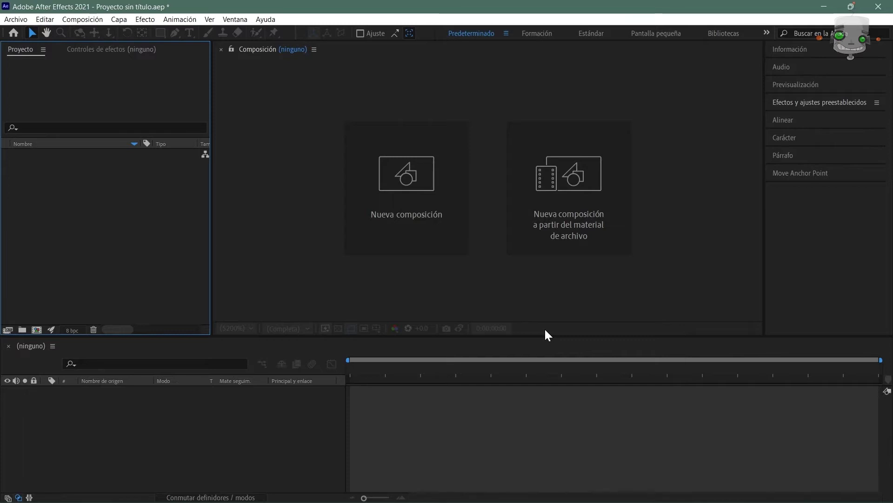
# Create a new composition named "CleanText Solid", keeping the offered size, frame rate and duration
pyautogui.click(407, 210)
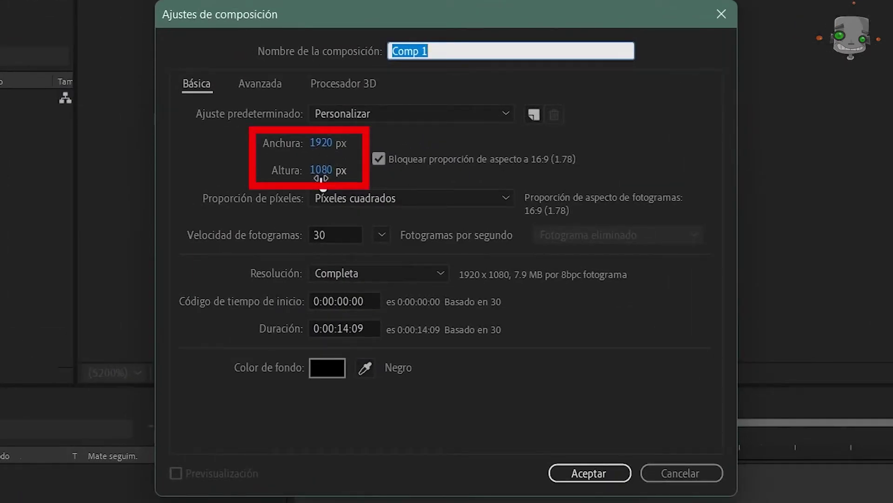
pyautogui.write('CleanText Solid')
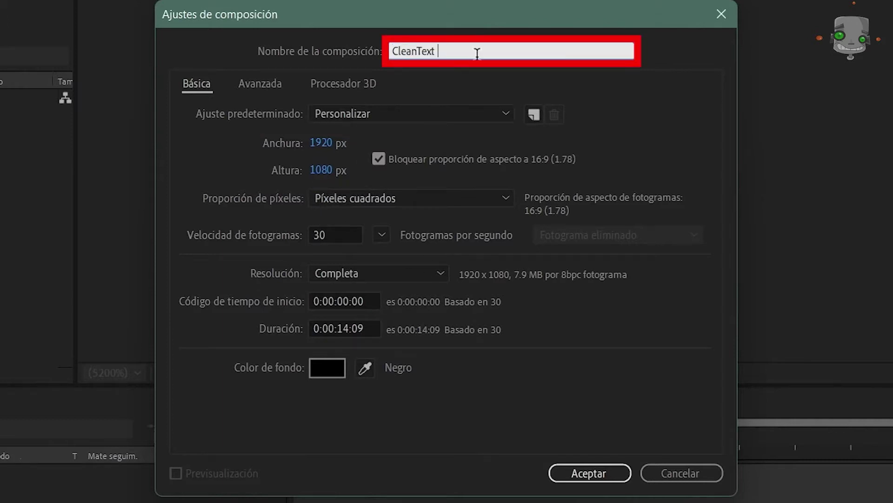
pyautogui.press('Return')
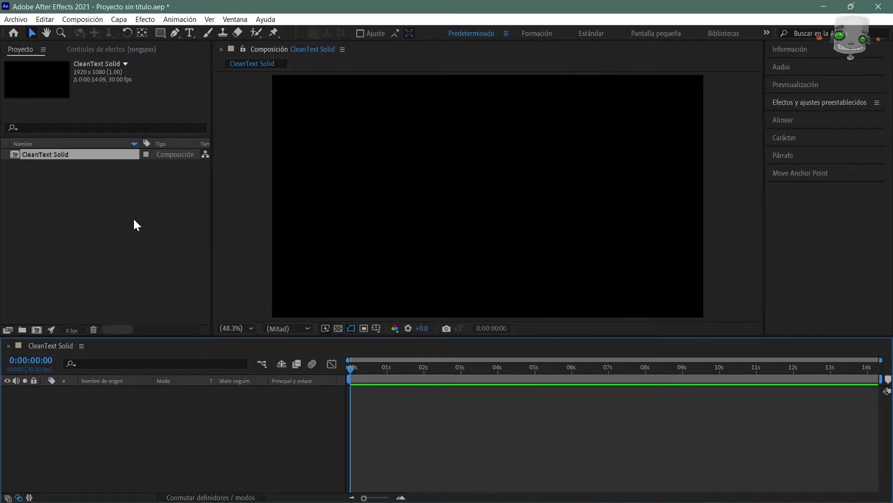
# Add a folder named "Comps" at the root of the project
pyautogui.click(130, 219)
pyautogui.click(22, 329)
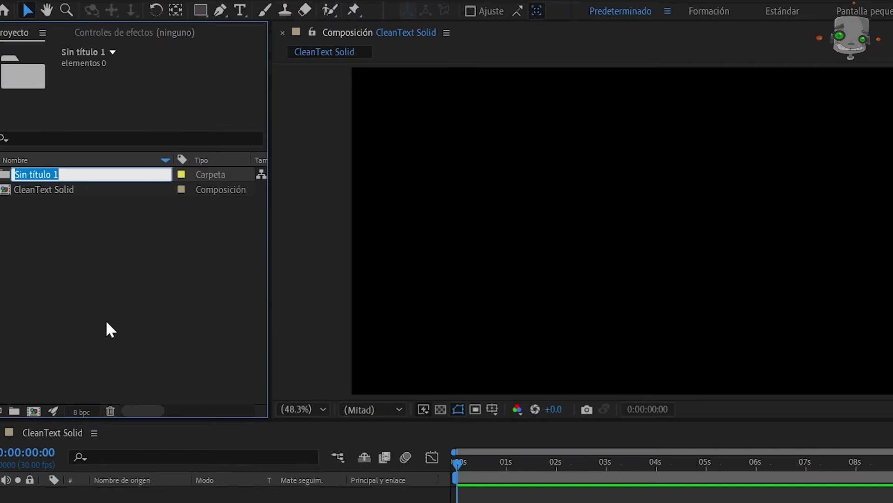
pyautogui.write('Co')
pyautogui.press('Return')
pyautogui.click(14, 412)
pyautogui.click(86, 380)
pyautogui.hotkey('ctrl', 'z')
# Add a folder named "Footage" and move the CleanText Solid composition into the Comps folder
pyautogui.click(14, 411)
pyautogui.write('Footage')
pyautogui.press('Return')
pyautogui.click(85, 342)
pyautogui.moveTo(65, 205); pyautogui.dragTo(42, 190)
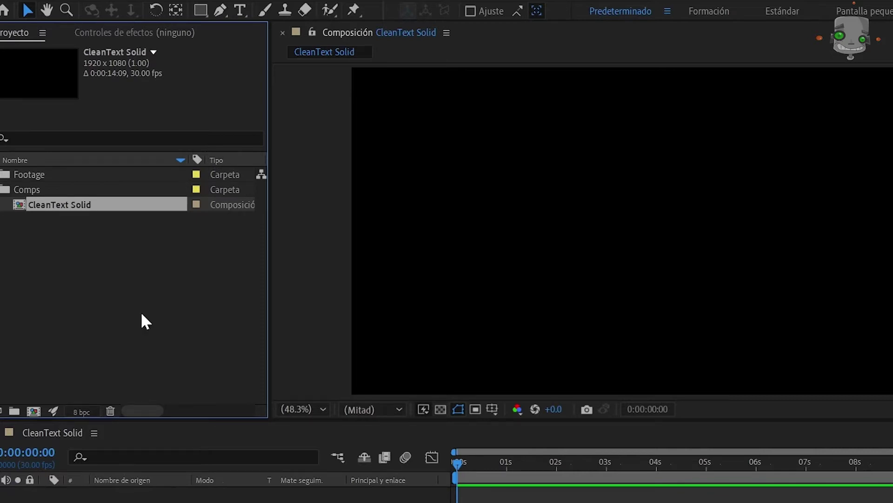
# Add a project folder named "Videos"
pyautogui.click(16, 411)
pyautogui.write('Videos')
pyautogui.press('Return')
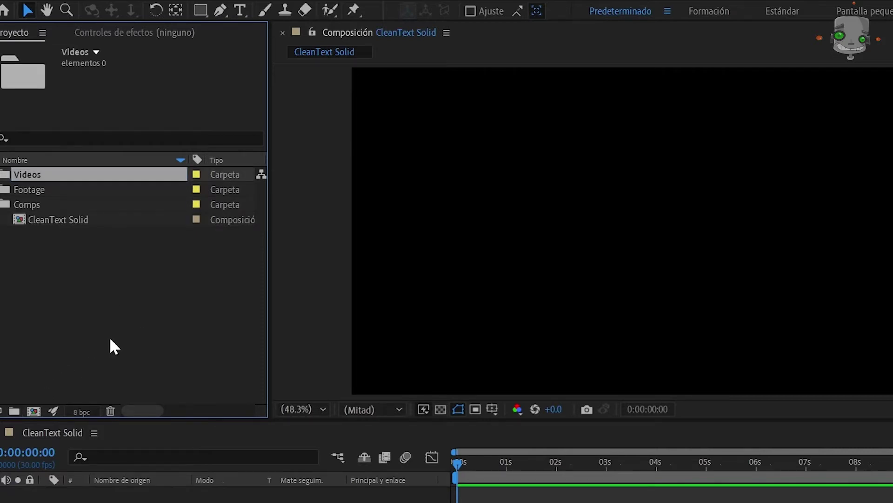
# Import Fitotec entrevista.mp4 and add it as a layer to the CleanText Solid timeline
pyautogui.doubleClick(93, 243)
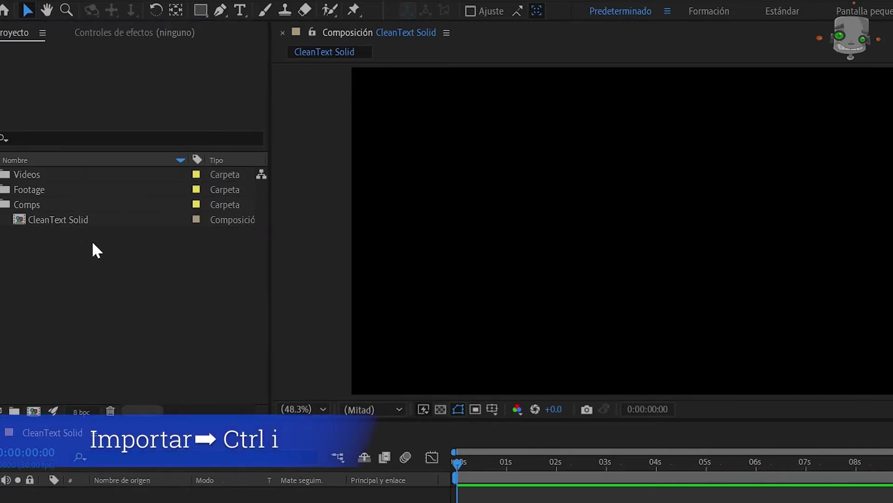
pyautogui.doubleClick(362, 161)
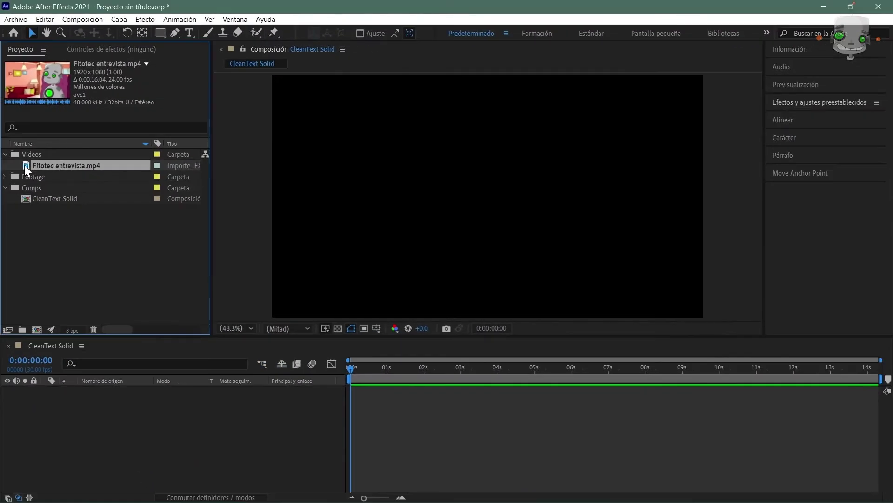
pyautogui.moveTo(24, 165); pyautogui.dragTo(144, 419)
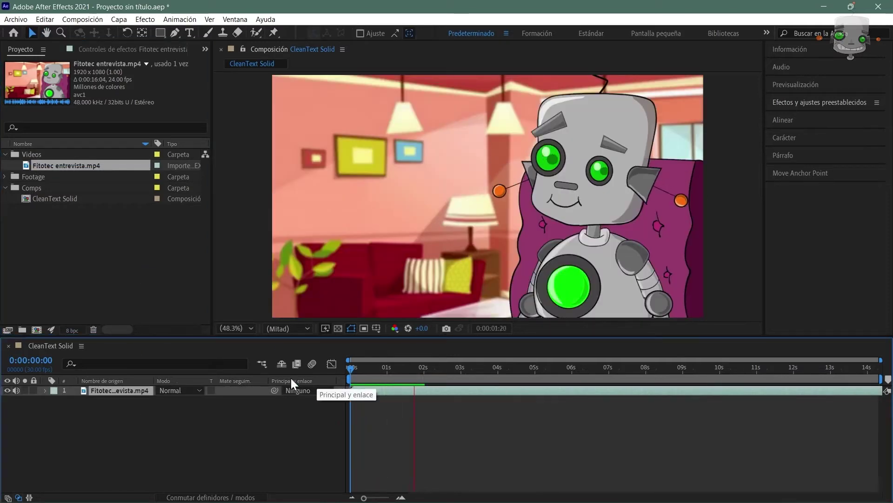
# Create a full-frame 1920 x 1080 px black solid layer named Zócalo, with the playhead at the start of the composition
pyautogui.moveTo(355, 367)
pyautogui.mouseDown()
pyautogui.moveTo(370, 367)
pyautogui.moveTo(339, 370)
pyautogui.mouseUp()
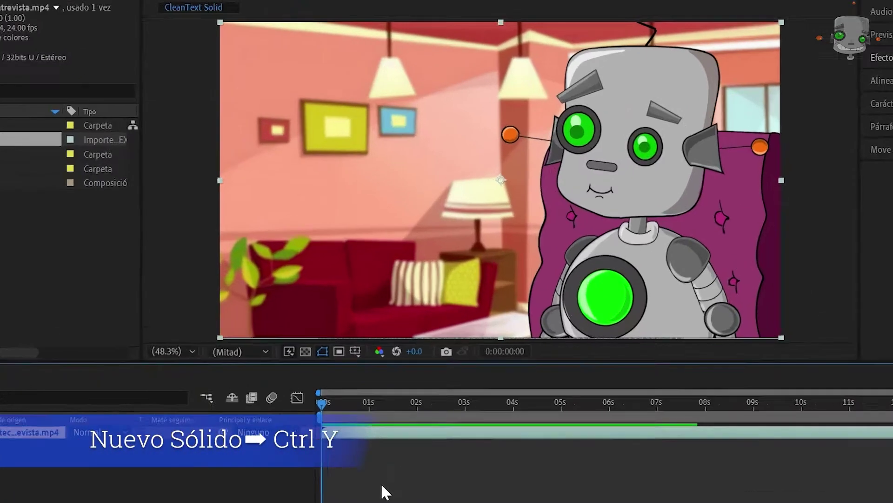
pyautogui.hotkey('ctrl', 'y')
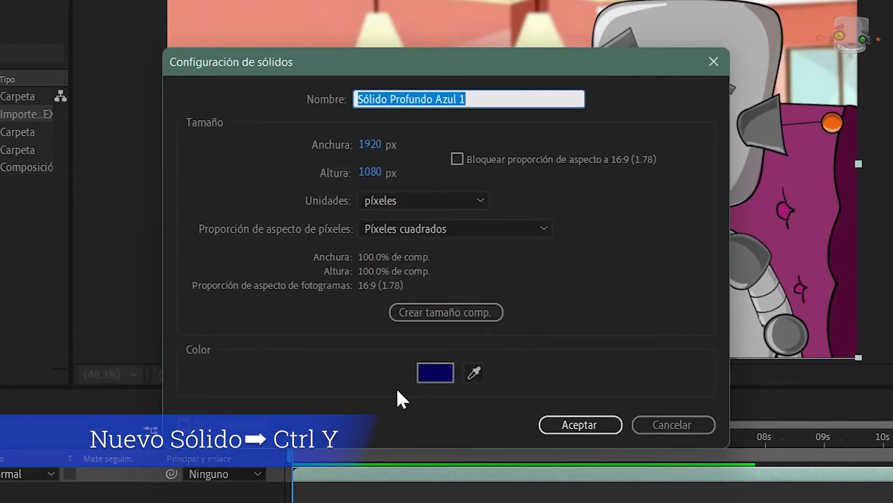
pyautogui.write('Zócalo')
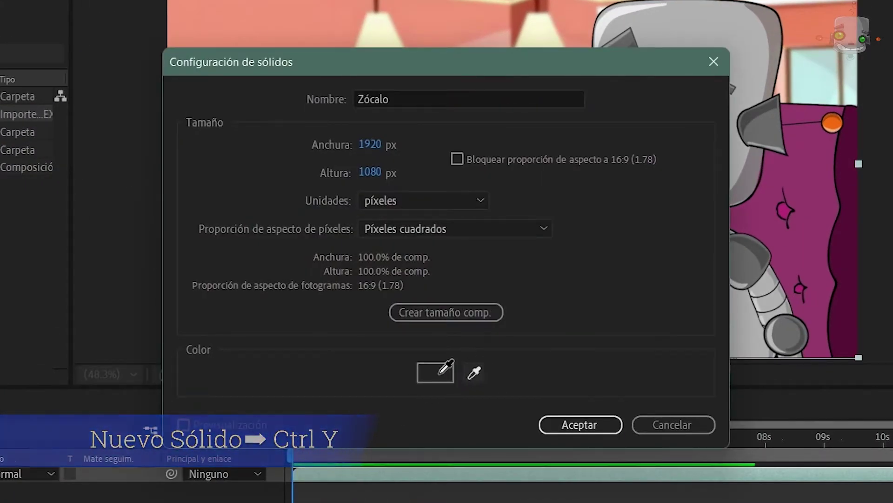
pyautogui.click(435, 372)
pyautogui.click(886, 289)
pyautogui.click(579, 425)
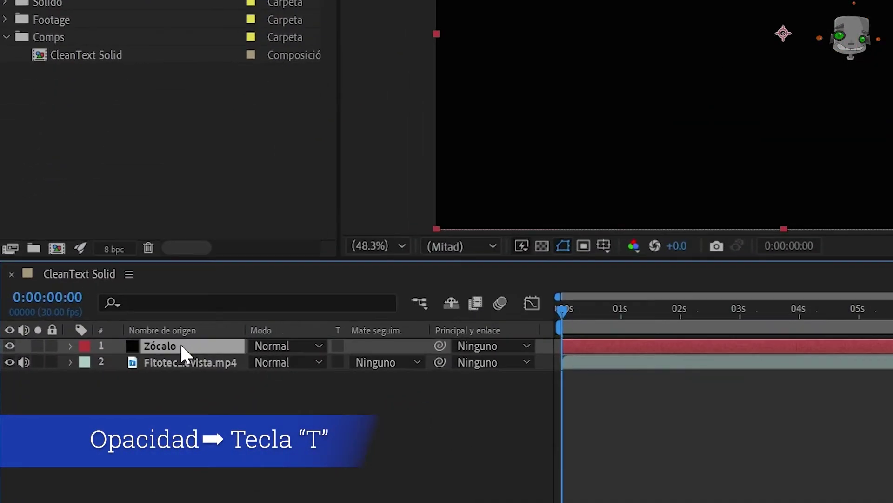
# Set the Zócalo solid's opacity to 30% and deselect the layer
pyautogui.press('t')
pyautogui.click(262, 362)
pyautogui.write('30')
pyautogui.press('Return')
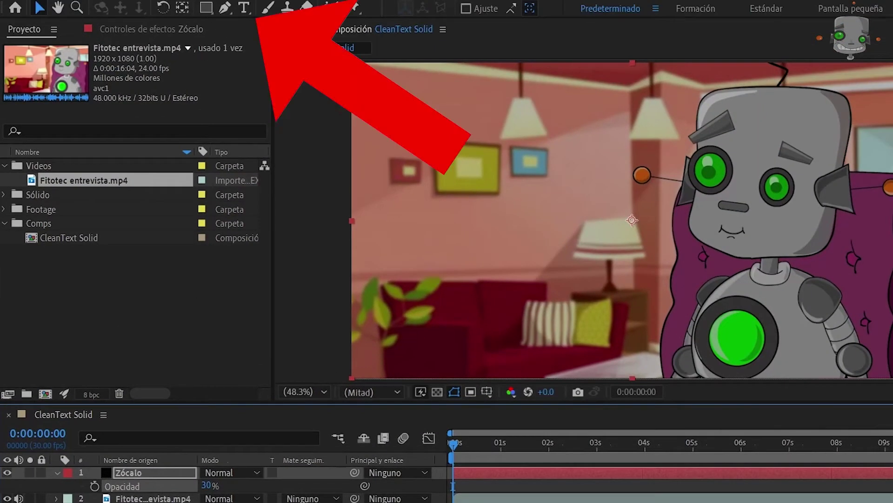
pyautogui.hotkey('ctrl', 'shift', 'a')
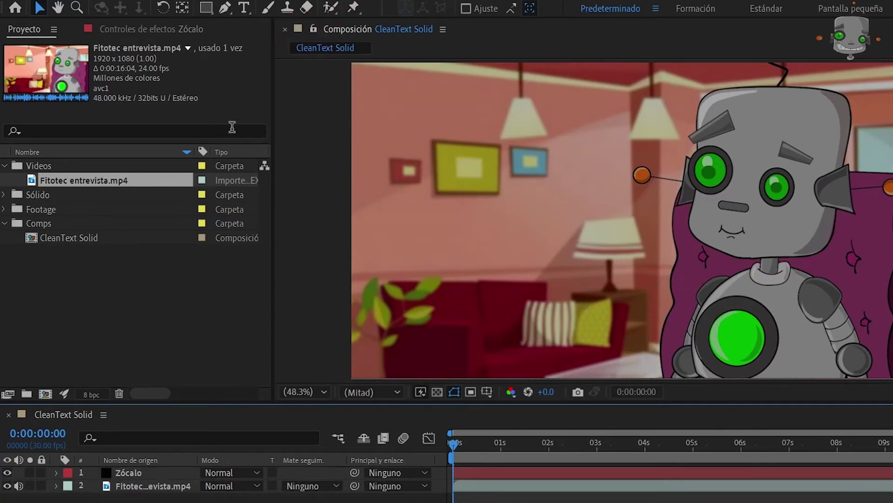
# Add a paragraph text box in the lower-left area of the frame containing "FitoTec"
pyautogui.click(244, 8)
pyautogui.click(432, 324)
pyautogui.moveTo(396, 308); pyautogui.dragTo(711, 365)
pyautogui.write('FitoTec')
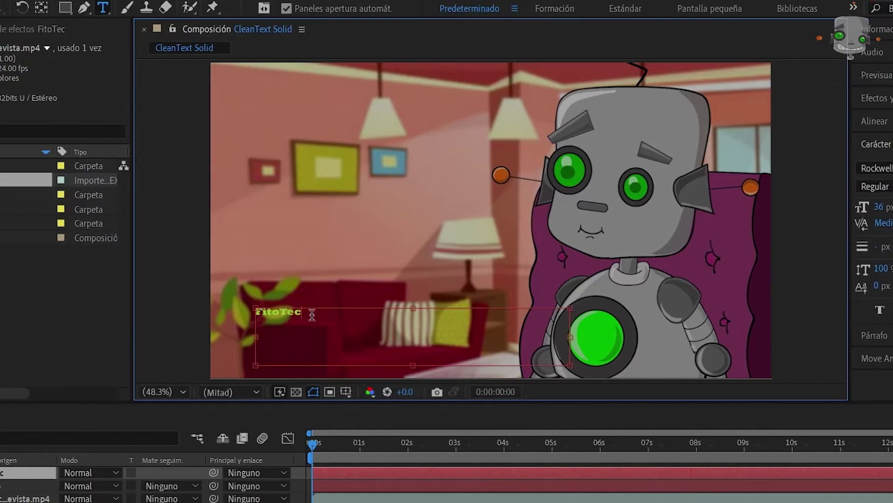
# Set the FitoTec text to 72 px and recolour it near-white, FCFDF9
pyautogui.moveTo(311, 315); pyautogui.dragTo(254, 313)
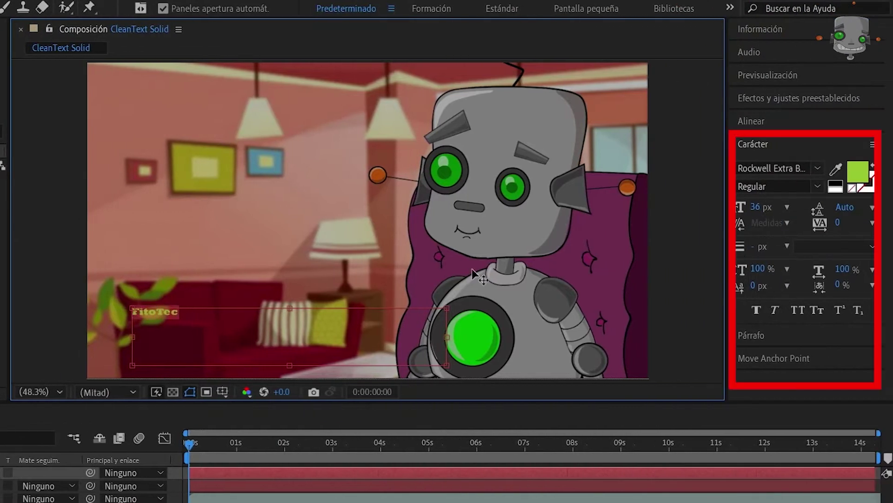
pyautogui.click(787, 208)
pyautogui.click(793, 415)
pyautogui.click(857, 172)
pyautogui.click(361, 320)
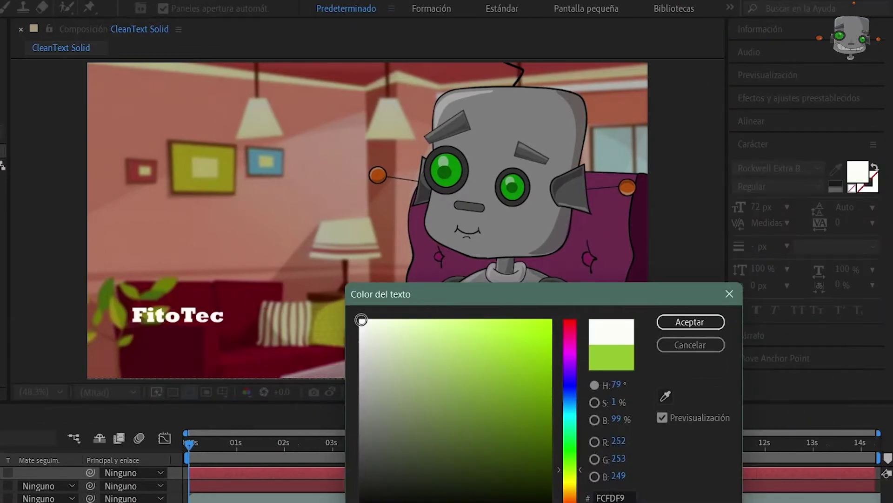
pyautogui.click(690, 323)
# Format the FitoTec text as Eras Bold ITC at 150 px with faux bold, narrow its text box and nudge the title into place
pyautogui.click(818, 169)
pyautogui.click(651, 333)
pyautogui.moveTo(447, 365); pyautogui.dragTo(325, 364)
pyautogui.click(788, 208)
pyautogui.click(794, 444)
pyautogui.click(788, 208)
pyautogui.click(793, 459)
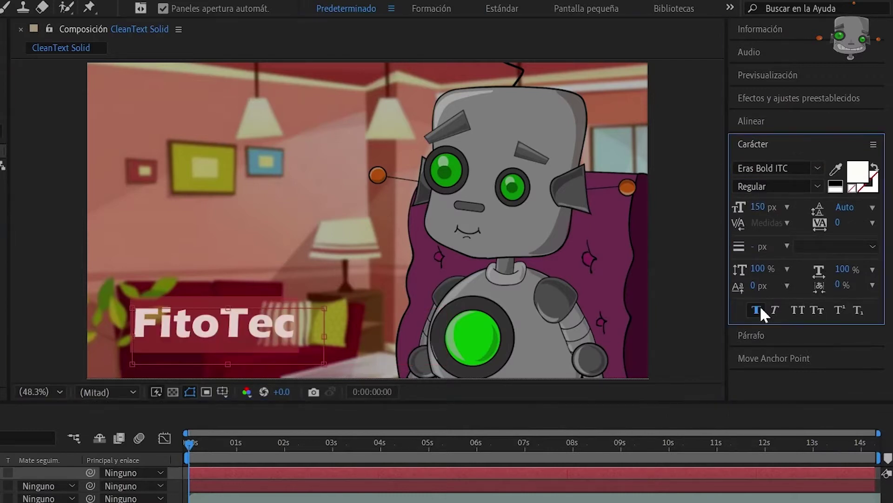
pyautogui.click(758, 311)
pyautogui.press('v')
pyautogui.moveTo(233, 321); pyautogui.dragTo(220, 315)
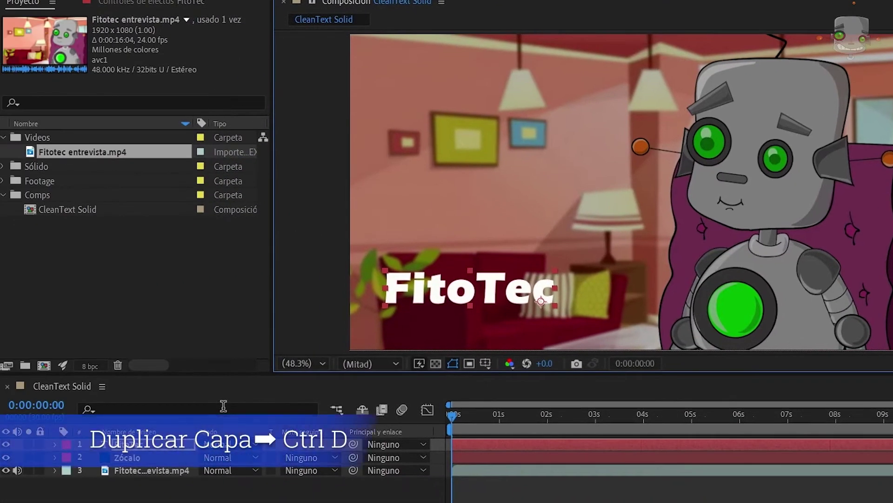
# Duplicate the FitoTec text layer and rename the copy Robot
pyautogui.hotkey('ctrl', 'd')
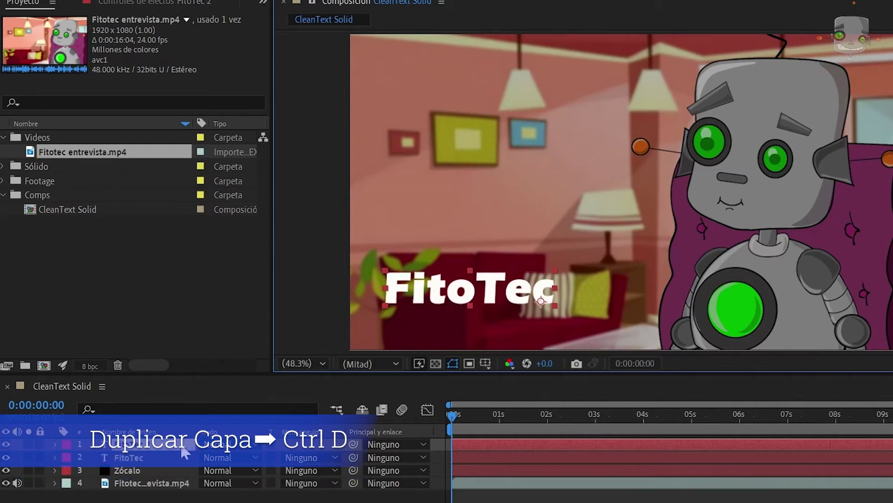
pyautogui.click(153, 443)
pyautogui.press('Return')
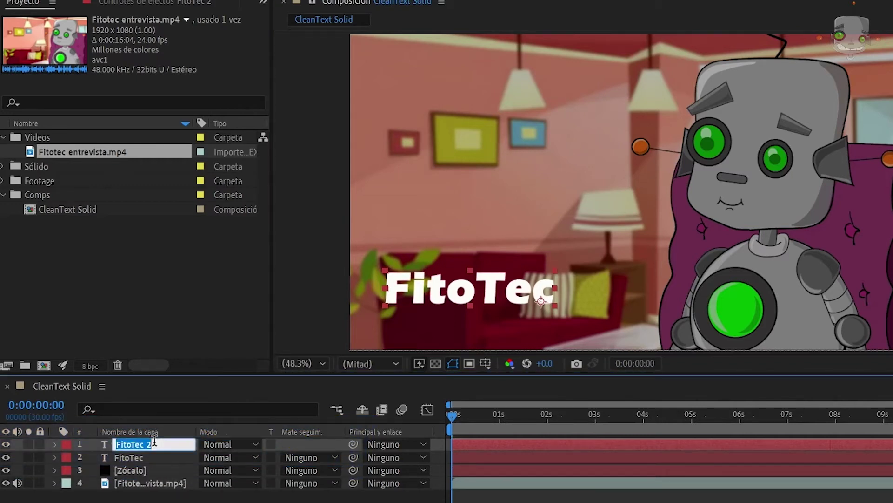
pyautogui.write('Robot')
pyautogui.press('Return')
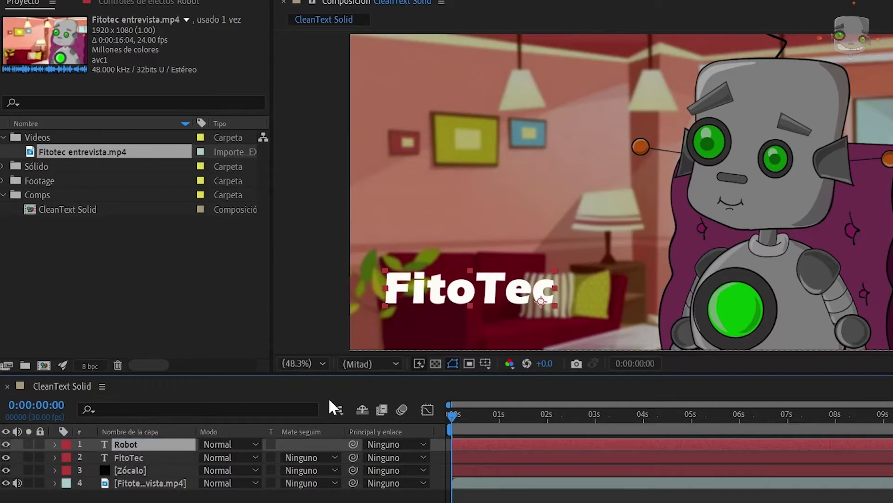
# Change the duplicated title's text to "Robot" at a smaller size, placed below FitoTec
pyautogui.press('t')
pyautogui.press('t')
pyautogui.doubleClick(531, 329)
pyautogui.write('Robot')
pyautogui.hotkey('ctrl', 'a')
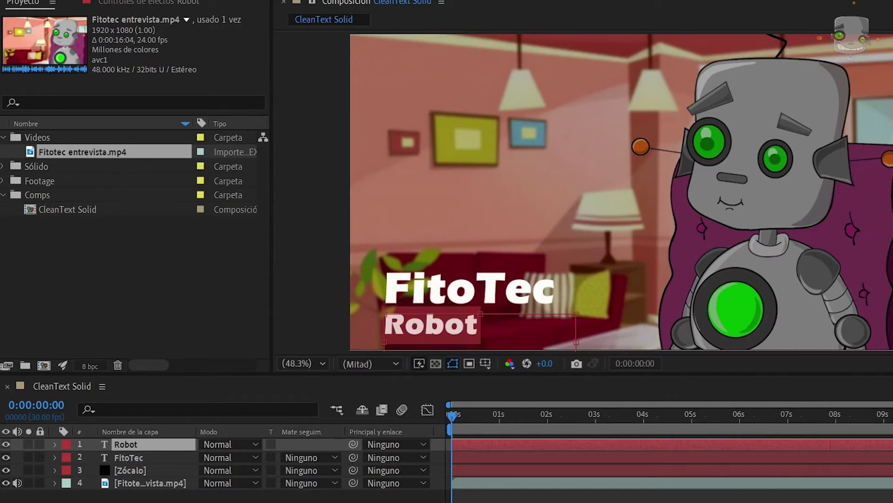
# Shift both titles further into the frame, keeping Robot aligned beneath FitoTec
pyautogui.press('v')
pyautogui.moveTo(458, 325); pyautogui.dragTo(462, 326)
pyautogui.press('F2')
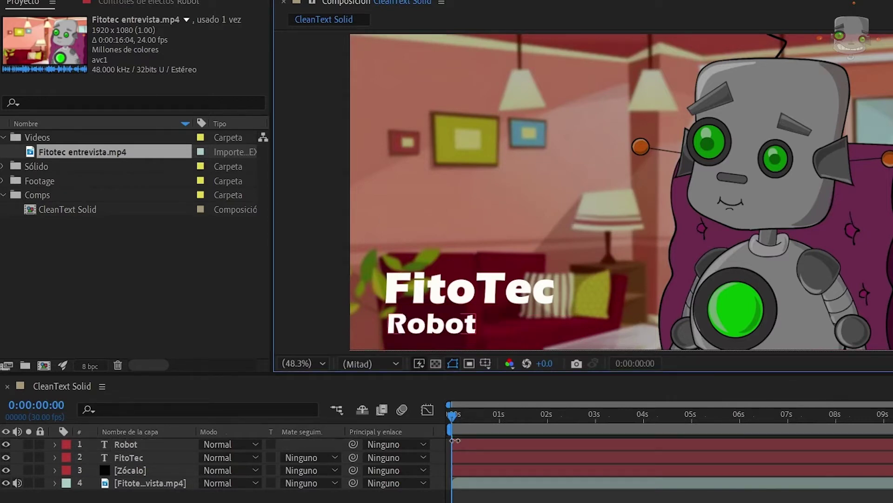
pyautogui.moveTo(512, 293); pyautogui.dragTo(575, 291)
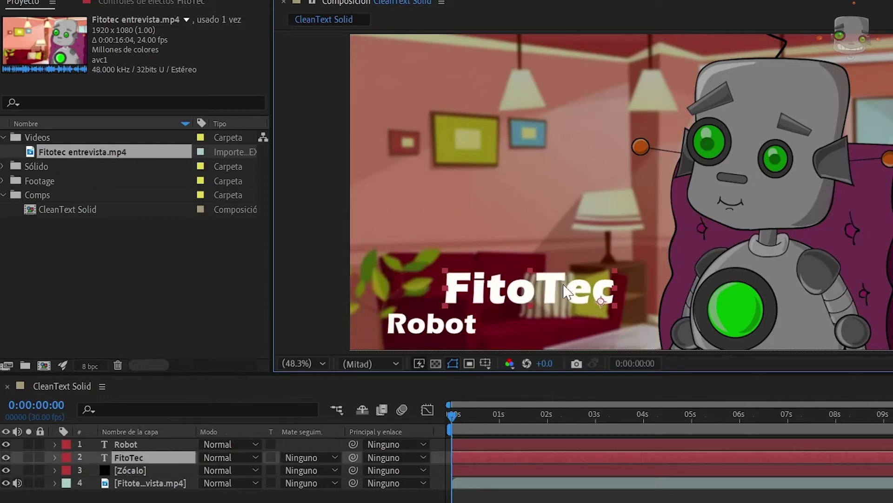
pyautogui.moveTo(463, 329); pyautogui.dragTo(522, 328)
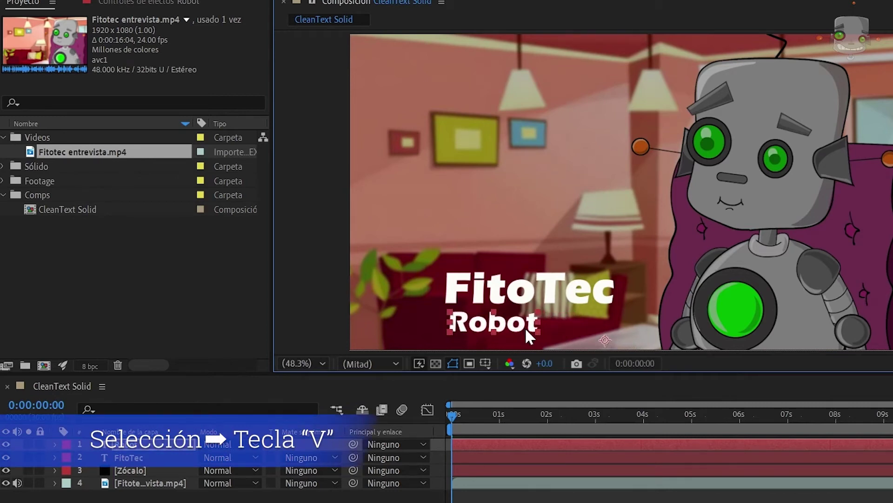
# Centre the anchor points of the Robot and FitoTec titles, using the Move Anchor Point script
pyautogui.press('y')
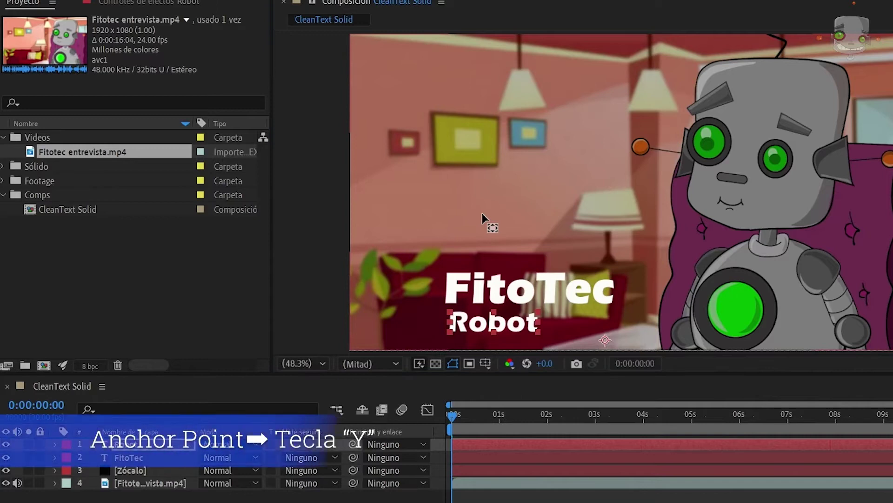
pyautogui.moveTo(605, 341); pyautogui.dragTo(493, 322)
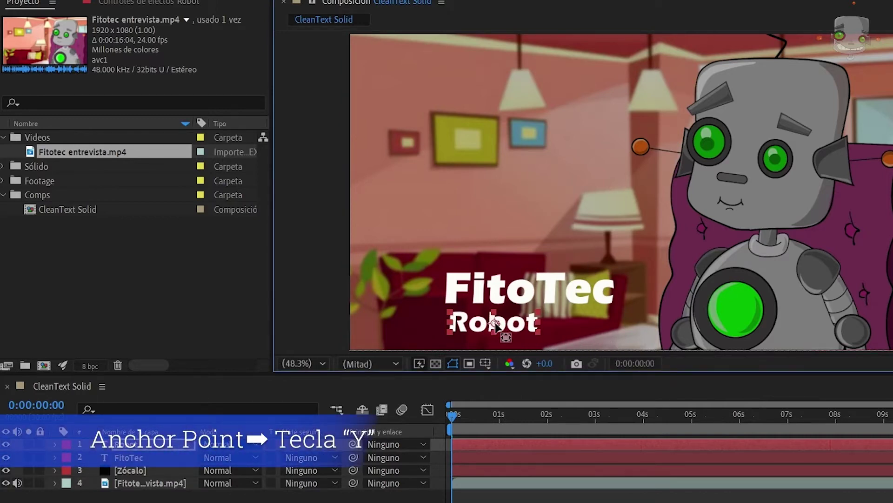
pyautogui.click(235, 20)
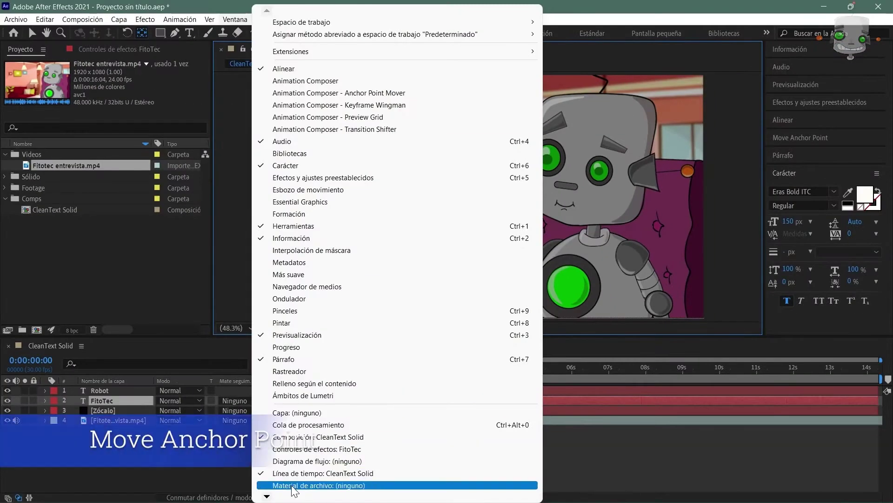
pyautogui.moveTo(267, 497)
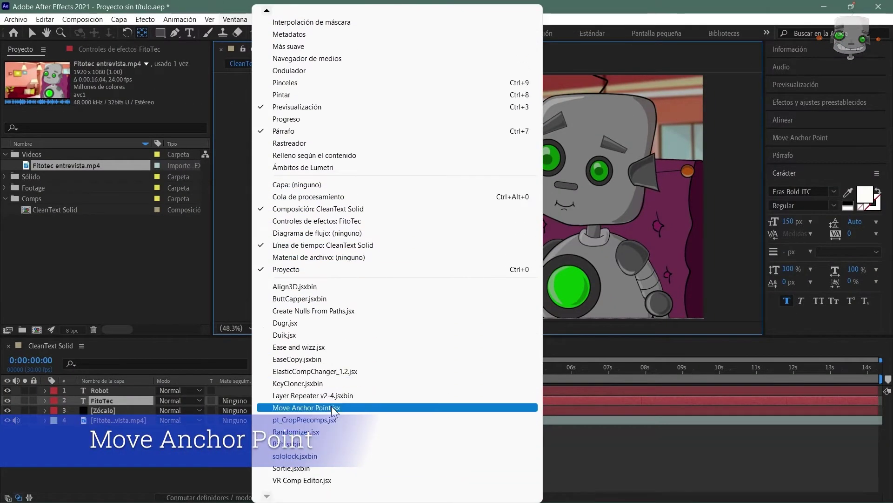
pyautogui.click(303, 405)
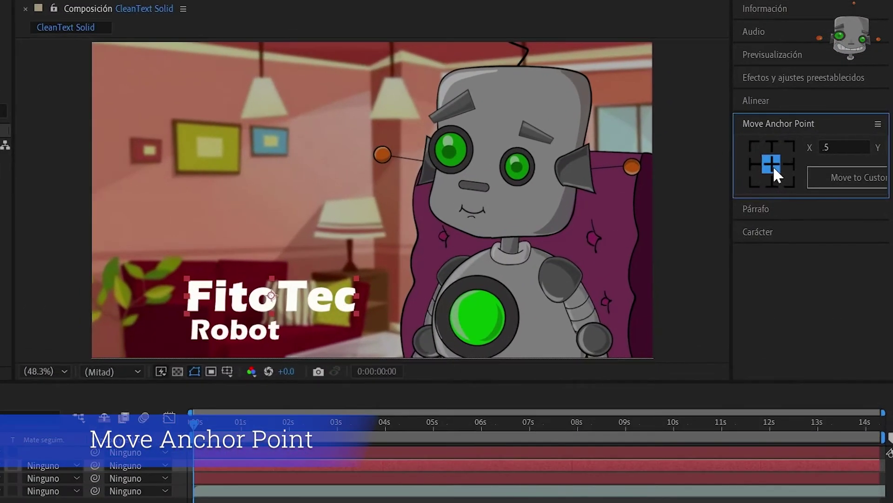
pyautogui.click(262, 332)
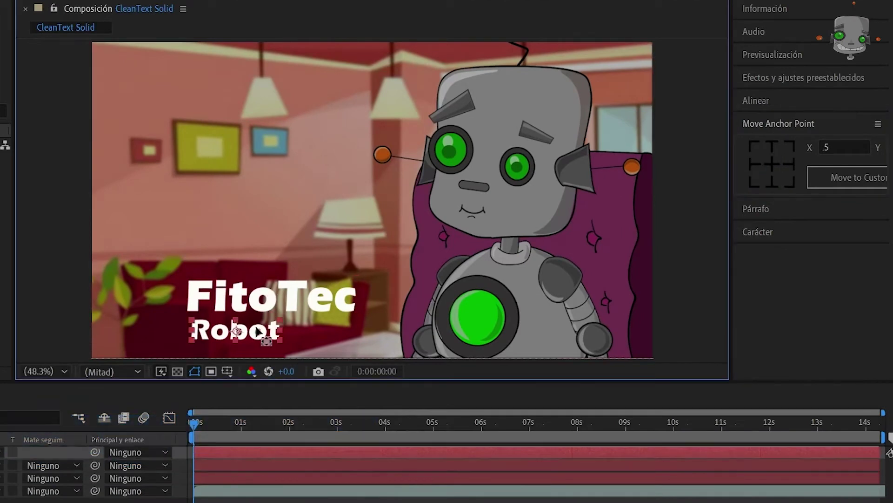
pyautogui.click(771, 164)
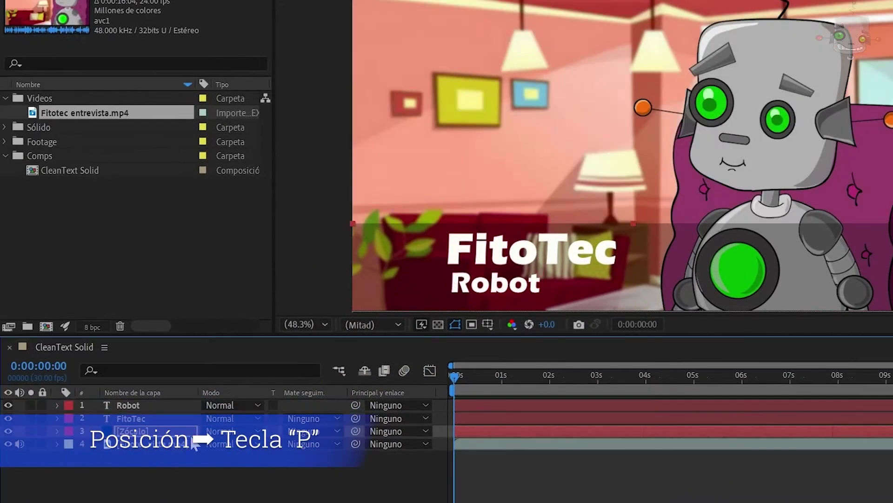
# Increase the Zócalo solid's opacity and set its position to 960, 1336 as a band behind the titles
pyautogui.press('t')
pyautogui.click(212, 444)
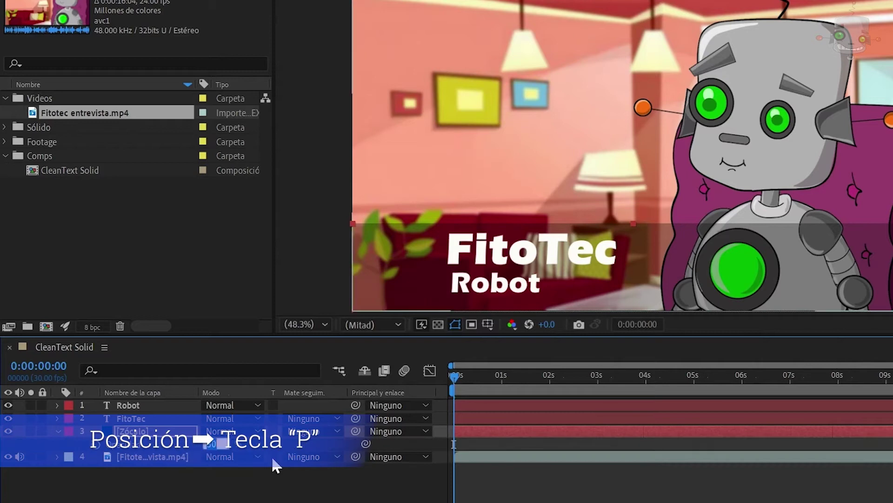
pyautogui.press('Return')
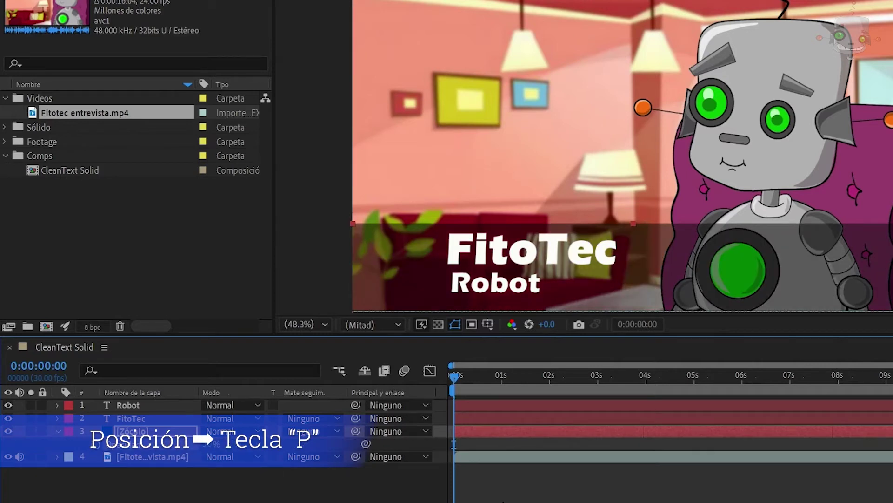
pyautogui.press('p')
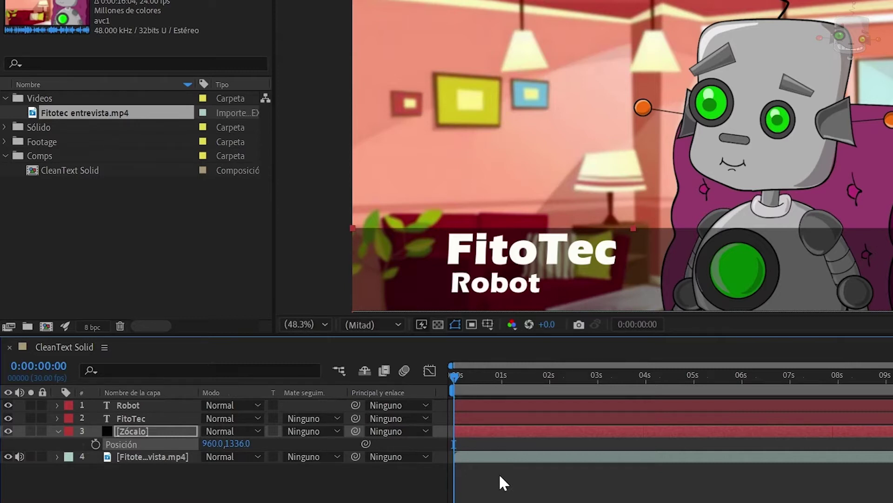
# Add Position keyframes to the Robot, FitoTec and Zócalo layers at 0 and 3 seconds
pyautogui.click(174, 405)
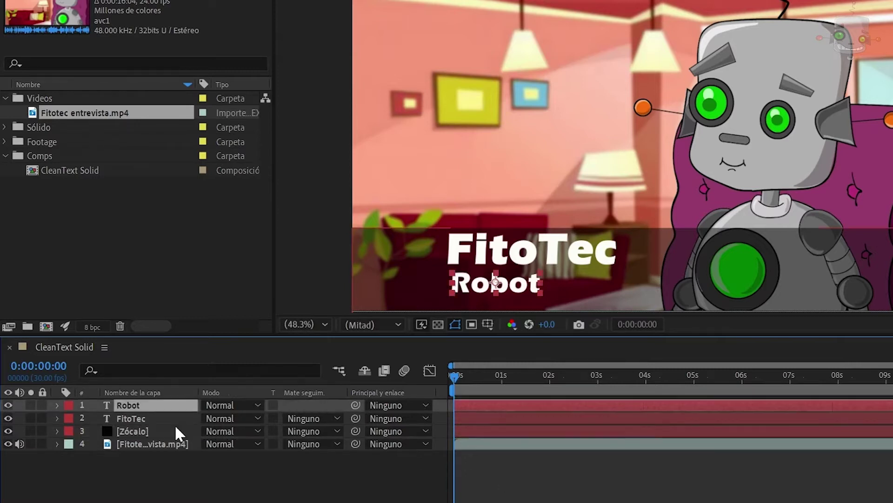
pyautogui.keyDown('shift'); pyautogui.click(176, 427); pyautogui.keyUp('shift')
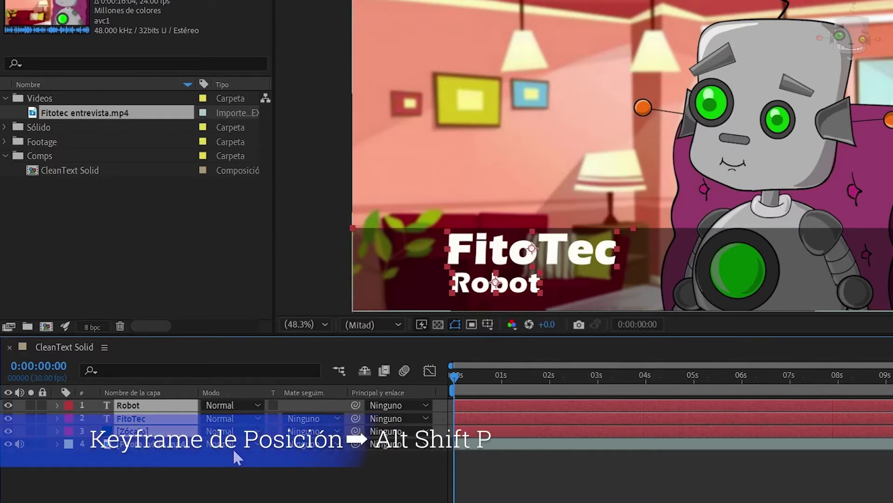
pyautogui.hotkey('alt', 'shift', 'p')
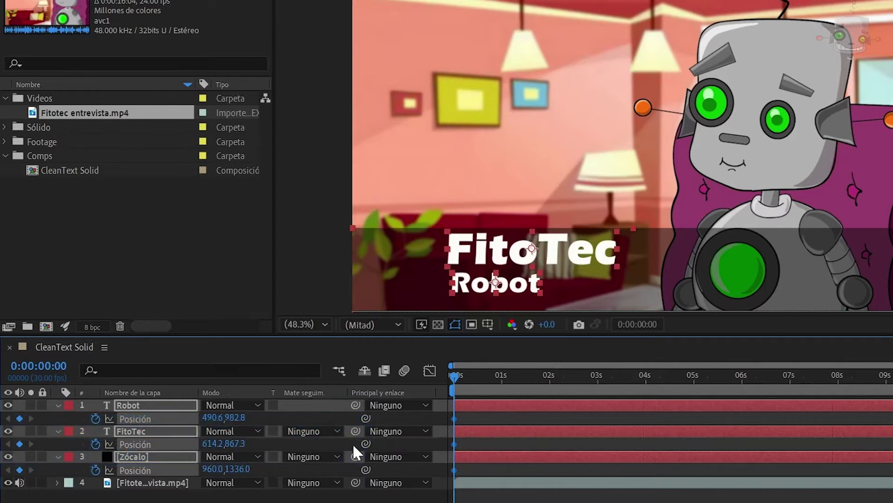
pyautogui.moveTo(454, 378); pyautogui.dragTo(599, 403)
pyautogui.hotkey('alt', 'shift', 'p')
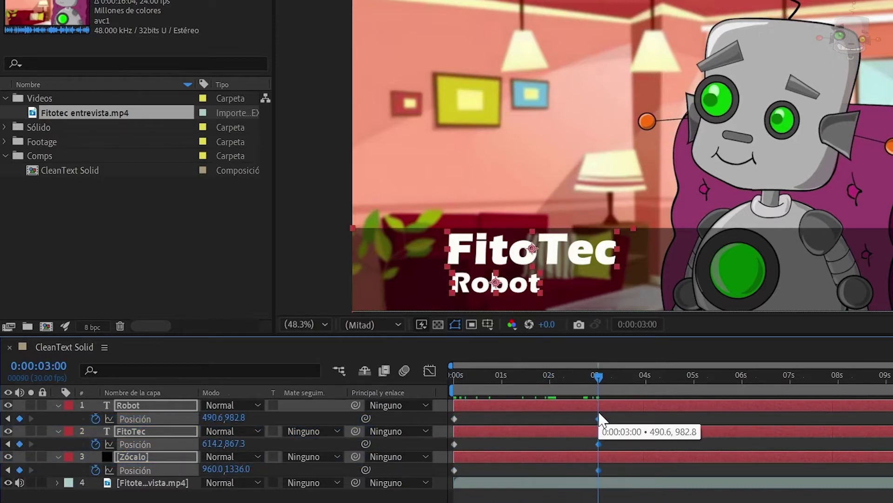
# At 0 seconds, set the Zócalo layer's position to 2868, 1336 so it starts outside the frame
pyautogui.moveTo(585, 371); pyautogui.dragTo(454, 376)
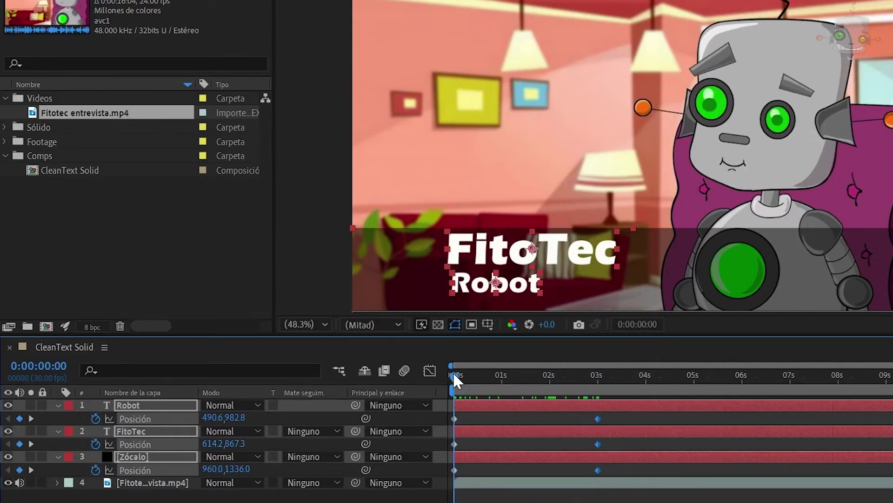
pyautogui.click(584, 323)
pyautogui.moveTo(214, 469); pyautogui.dragTo(635, 471)
pyautogui.moveTo(217, 470); pyautogui.dragTo(698, 497)
pyautogui.moveTo(208, 471); pyautogui.dragTo(610, 498)
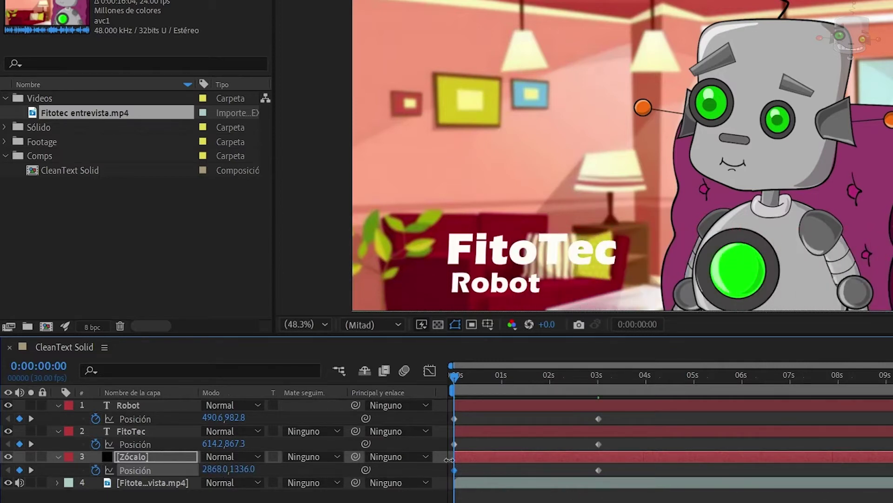
# At 0 seconds, set the FitoTec title's position to -293.8, 867.3 and select the Robot title
pyautogui.click(479, 433)
pyautogui.moveTo(213, 445); pyautogui.dragTo(29, 435)
pyautogui.moveTo(217, 445); pyautogui.dragTo(103, 435)
pyautogui.click(477, 290)
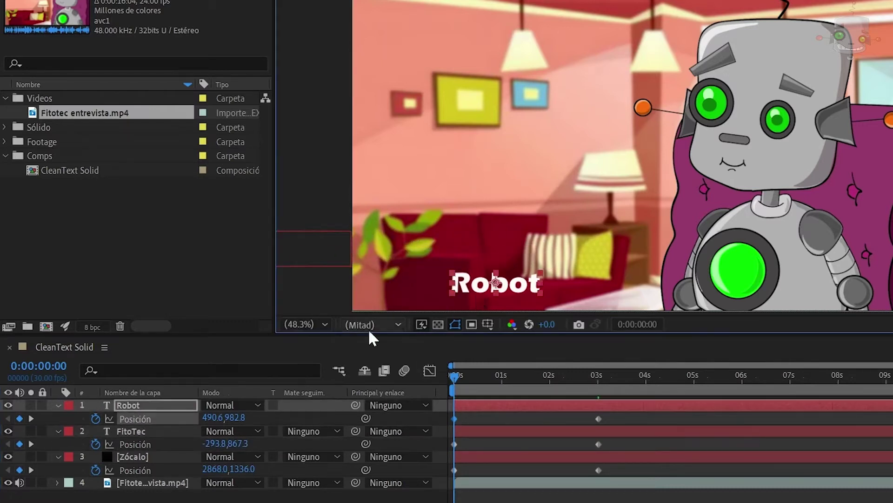
# At 0 seconds, set the Robot title's position to 490.6, 1123.8 below the frame and preview the animation
pyautogui.moveTo(235, 418); pyautogui.dragTo(340, 410)
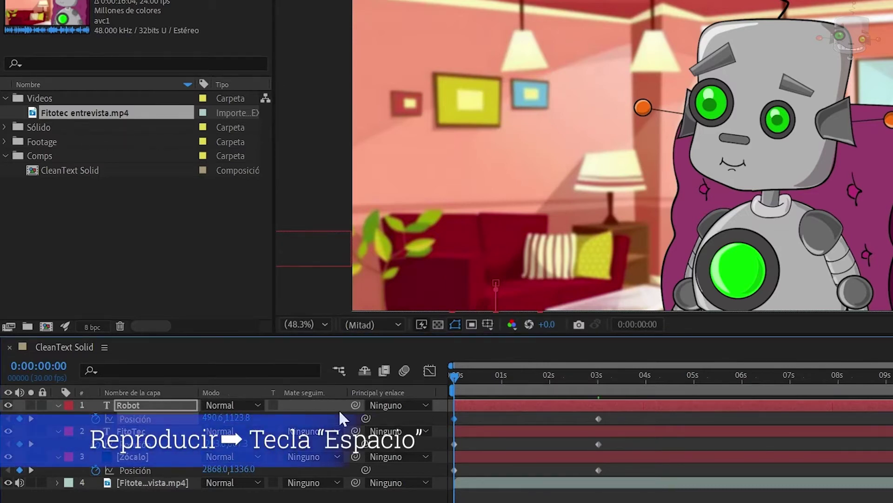
pyautogui.press('space')
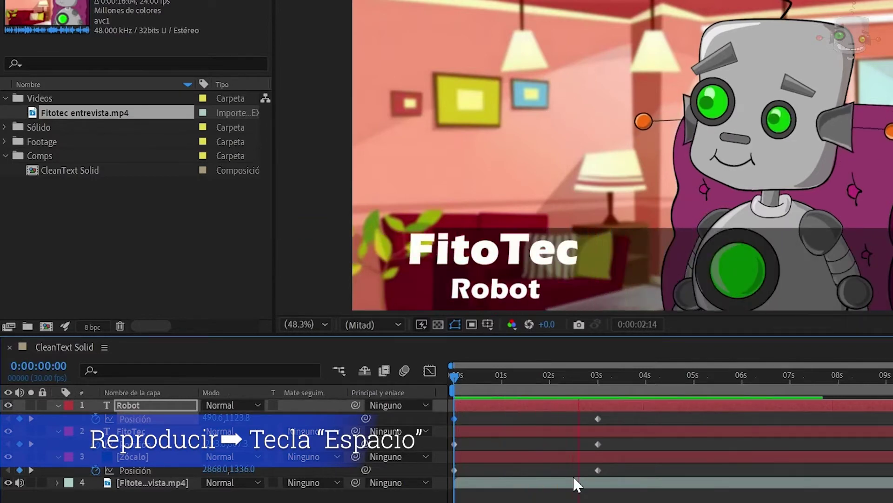
pyautogui.press('space')
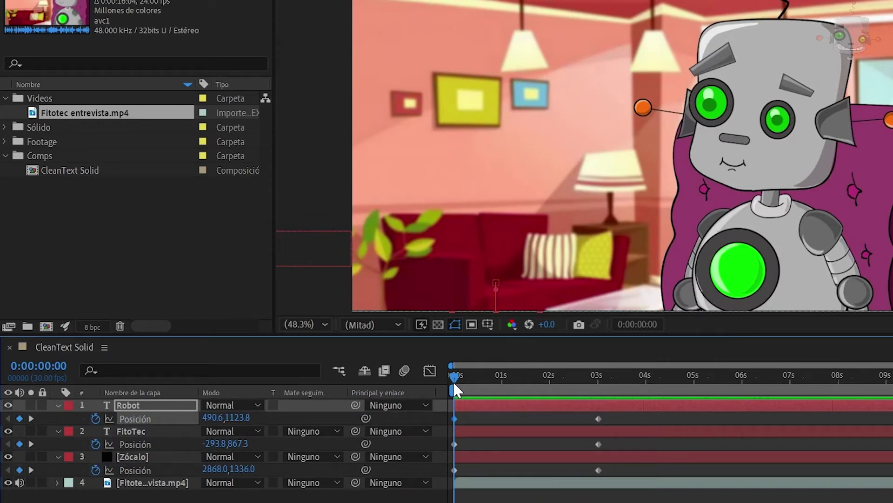
# Apply Easy Ease to all Position keyframes of the Robot, FitoTec and Zócalo layers
pyautogui.moveTo(637, 415); pyautogui.dragTo(445, 475)
pyautogui.press('F9')
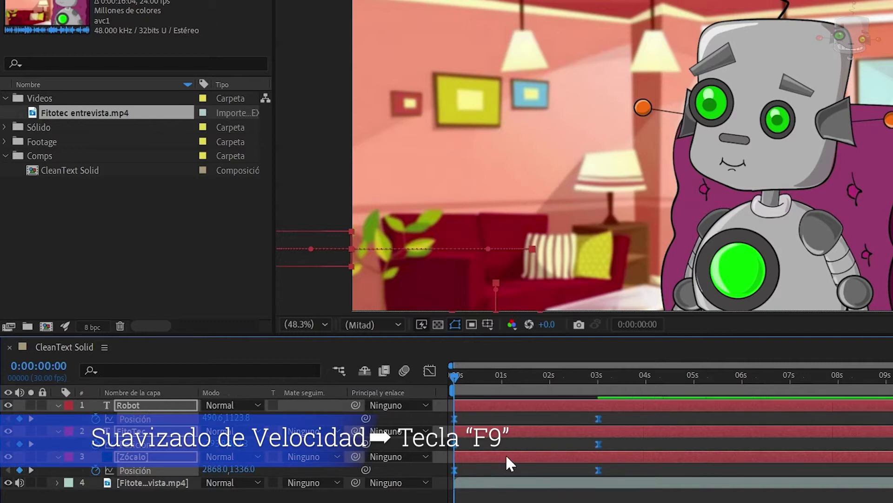
pyautogui.click(526, 499)
# Stagger the title layers so FitoTec starts at about 0.5 seconds and Robot at 1 second
pyautogui.click(490, 405)
pyautogui.keyDown('shift'); pyautogui.click(487, 431); pyautogui.keyUp('shift')
pyautogui.moveTo(484, 404); pyautogui.dragTo(551, 405)
pyautogui.press('F2')
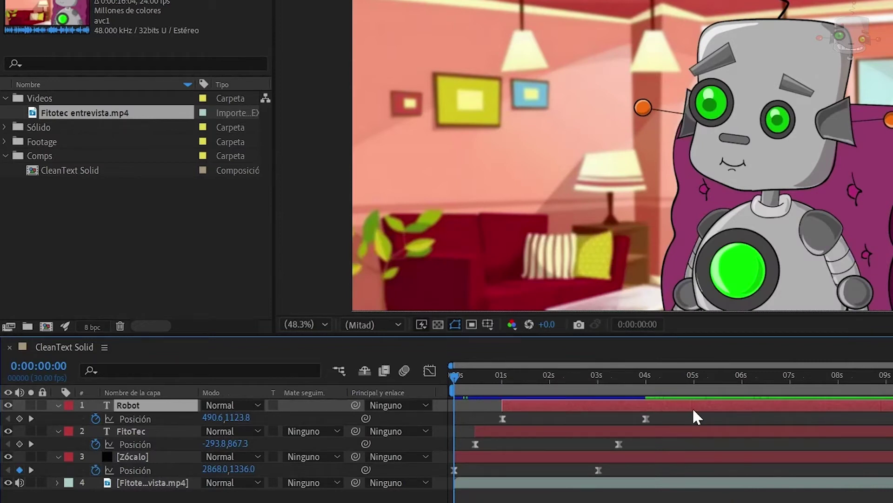
# Compress the three layers' Position keyframes proportionally so the Zócalo animation ends at about 1.5 seconds and Robot's at 2 seconds, and preview it
pyautogui.moveTo(698, 413); pyautogui.dragTo(442, 476)
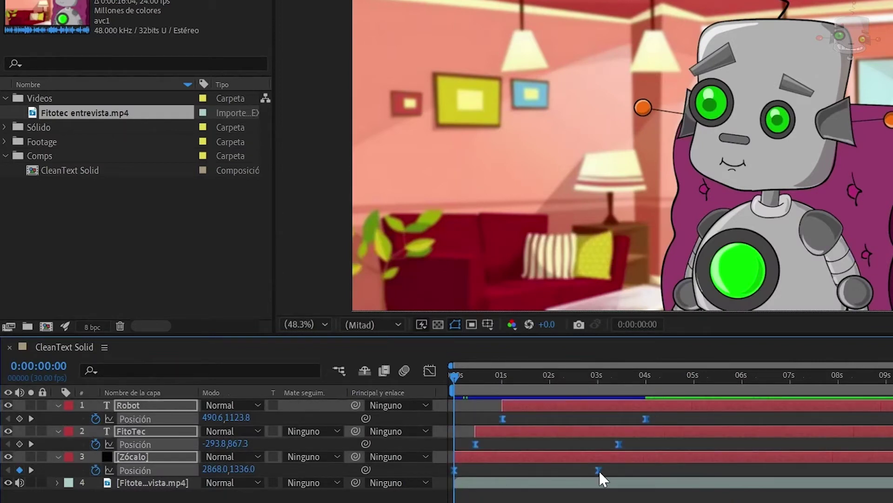
pyautogui.moveTo(613, 418)
pyautogui.keyDown('alt'); pyautogui.mouseDown()
pyautogui.moveTo(556, 423)
pyautogui.moveTo(735, 426)
pyautogui.moveTo(614, 426)
pyautogui.mouseUp(); pyautogui.keyUp('alt')
pyautogui.keyDown('alt'); pyautogui.moveTo(560, 420); pyautogui.dragTo(549, 419); pyautogui.keyUp('alt')
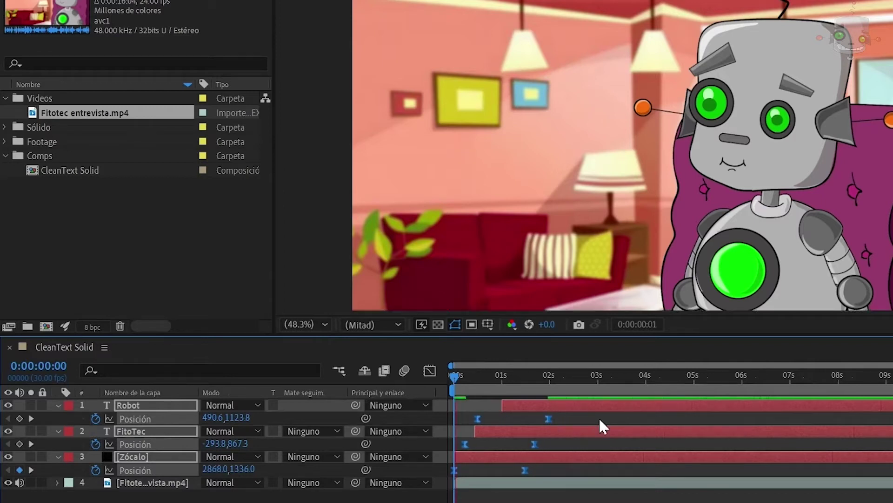
pyautogui.press('space')
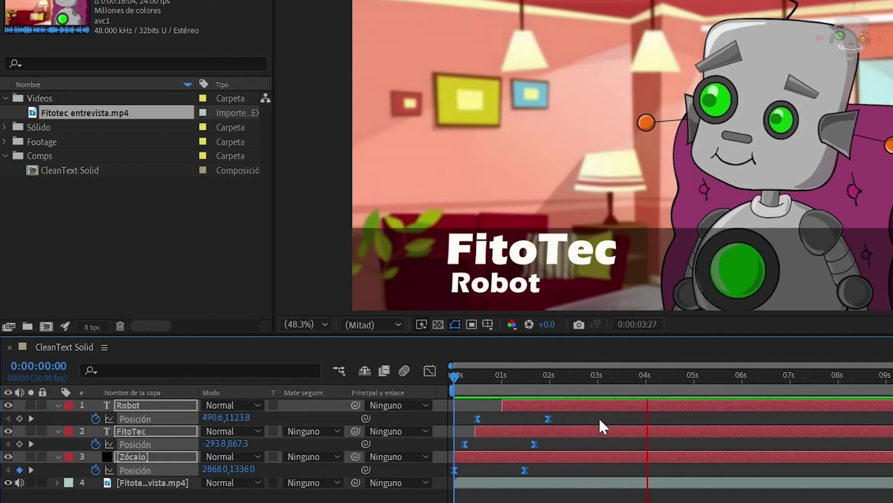
pyautogui.press('space')
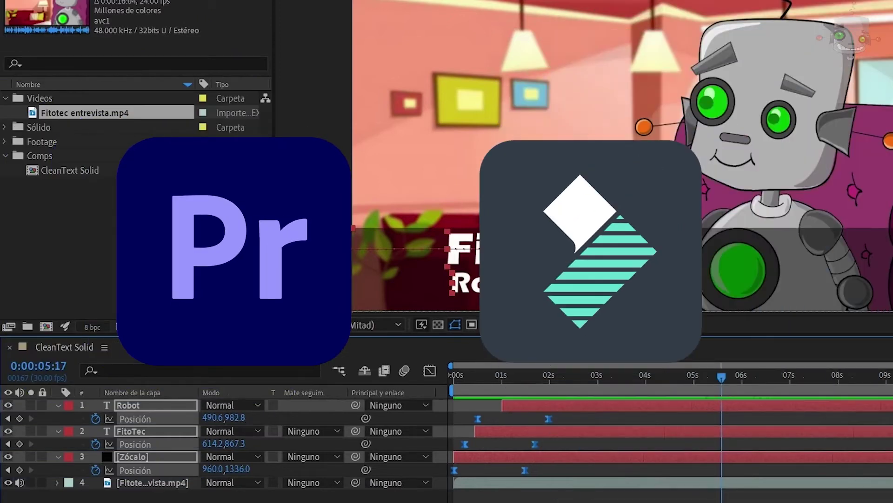
# Create a bright green 1920 x 1080 px solid named Sólido Verde 1
pyautogui.click(228, 497)
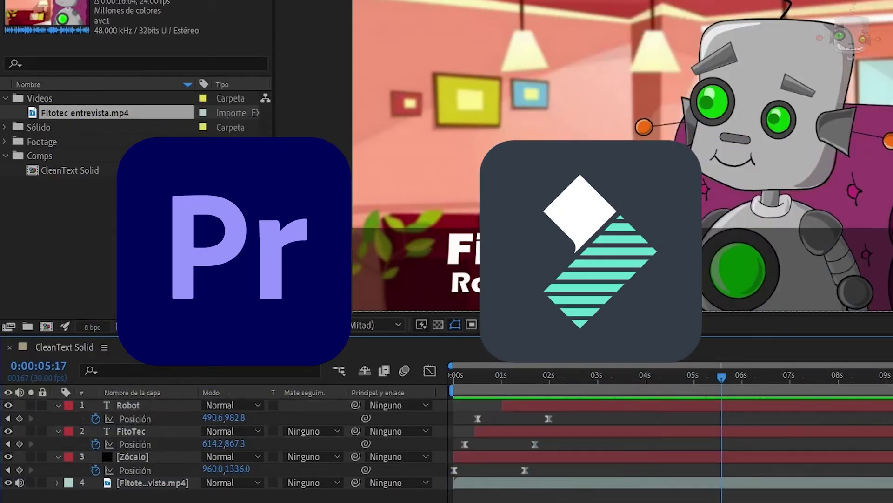
pyautogui.hotkey('ctrl', 'y')
pyautogui.click(581, 319)
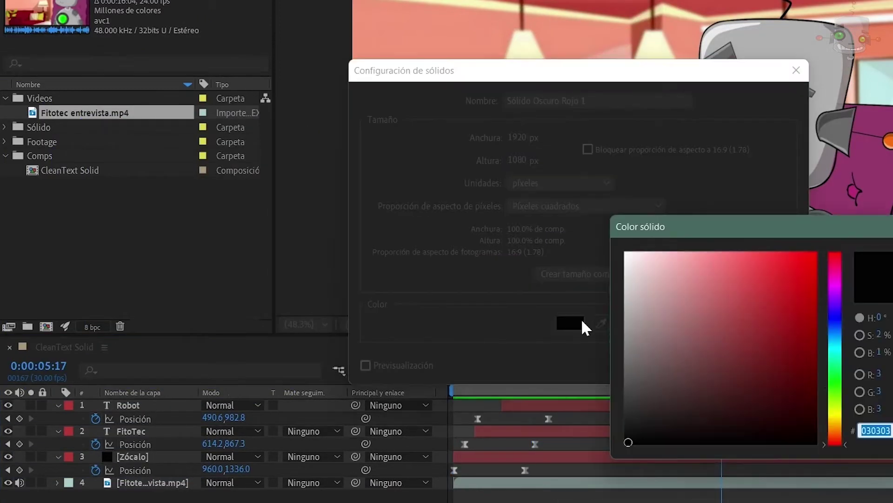
pyautogui.click(835, 376)
pyautogui.click(775, 273)
pyautogui.press('Return')
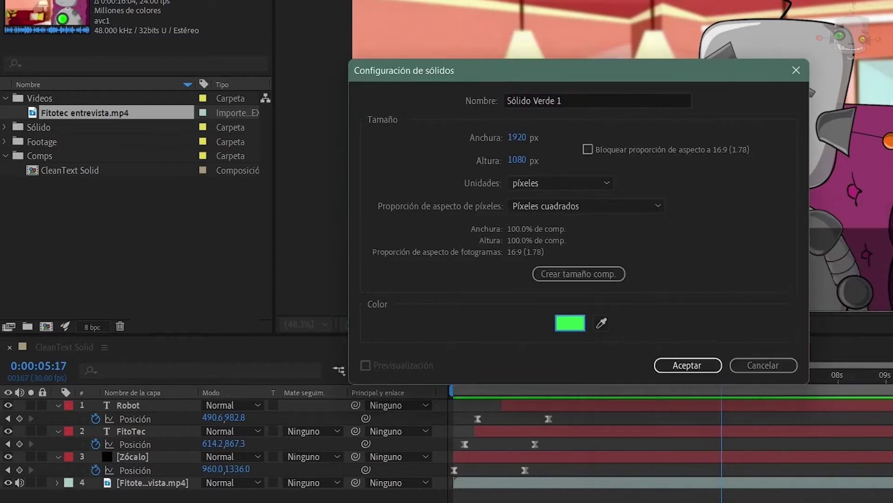
pyautogui.click(680, 370)
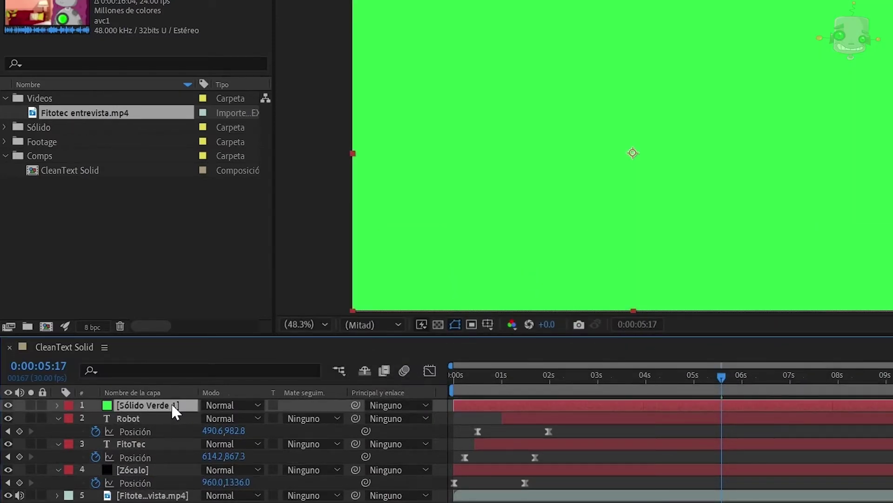
# Place the green solid between the Zócalo and interview video layers and preview from 0 seconds
pyautogui.moveTo(173, 405); pyautogui.dragTo(153, 484)
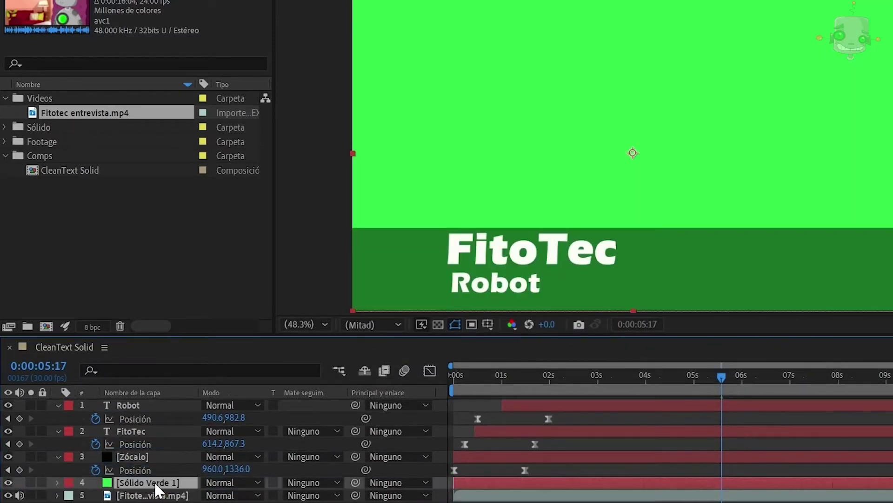
pyautogui.click(454, 377)
pyautogui.press('space')
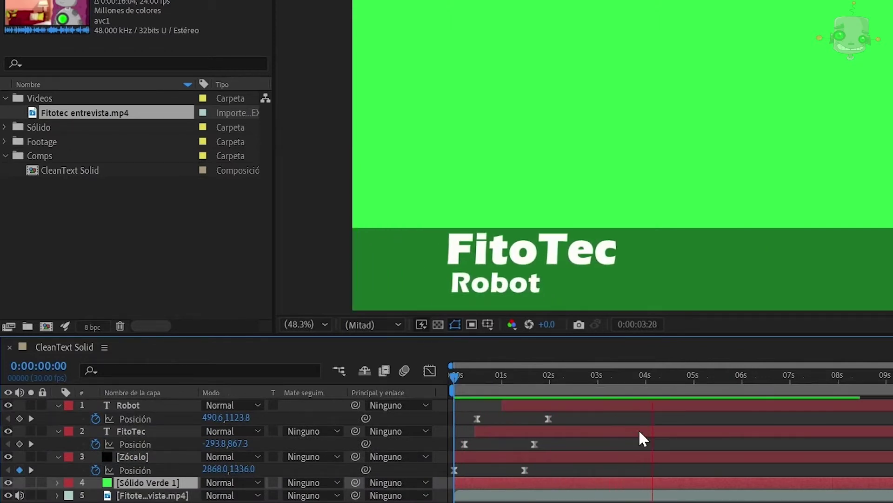
pyautogui.press('space')
# Send the composition to the Adobe Media Encoder queue and view its output file location without changing it
pyautogui.click(94, 27)
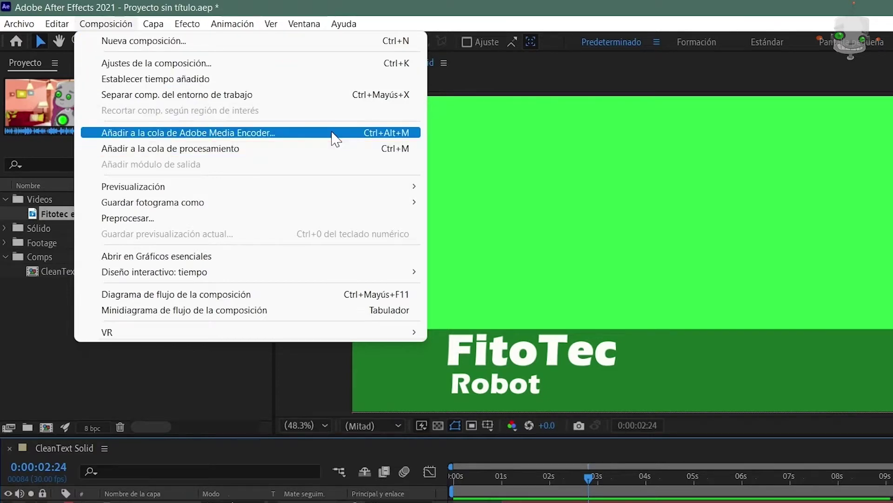
pyautogui.click(333, 135)
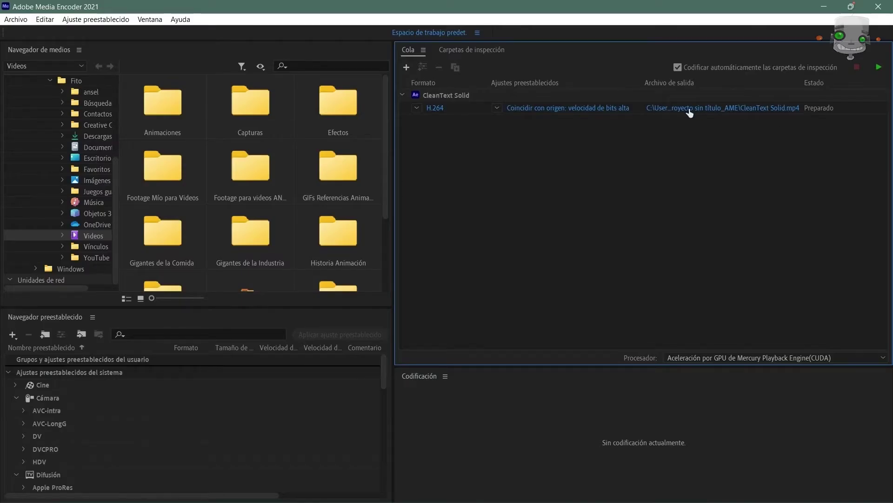
pyautogui.click(689, 107)
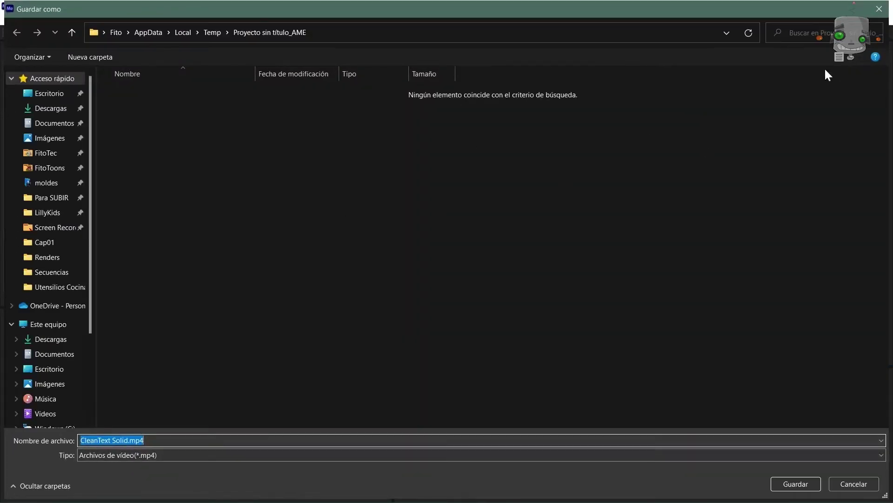
pyautogui.click(880, 10)
# Open the H.264 item's export preset settings, leave them as they are, and start encoding the queue
pyautogui.click(527, 108)
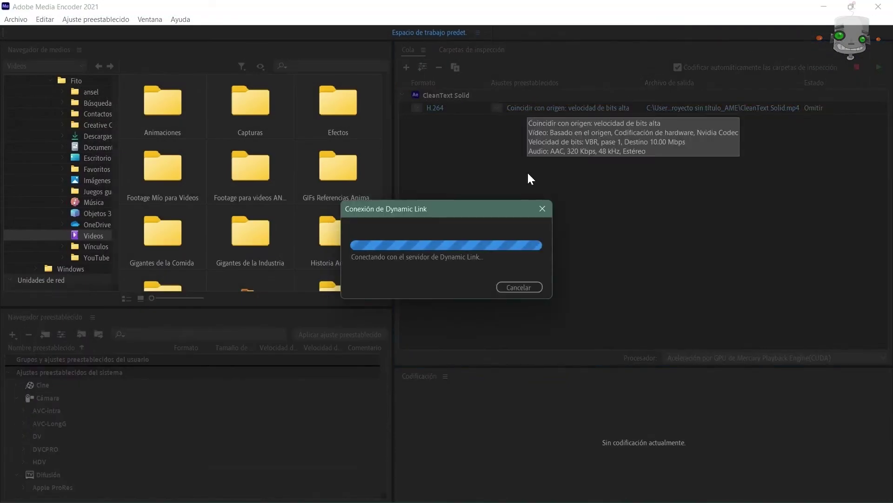
pyautogui.click(695, 56)
pyautogui.click(681, 482)
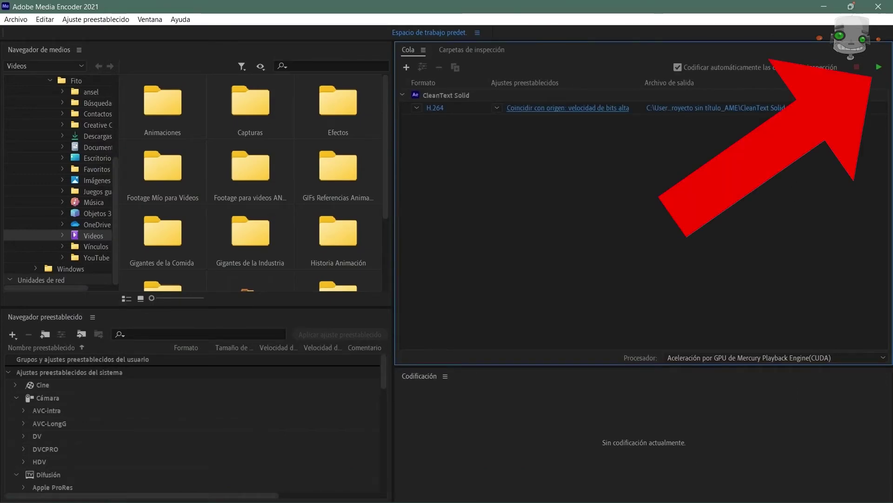
pyautogui.click(879, 68)
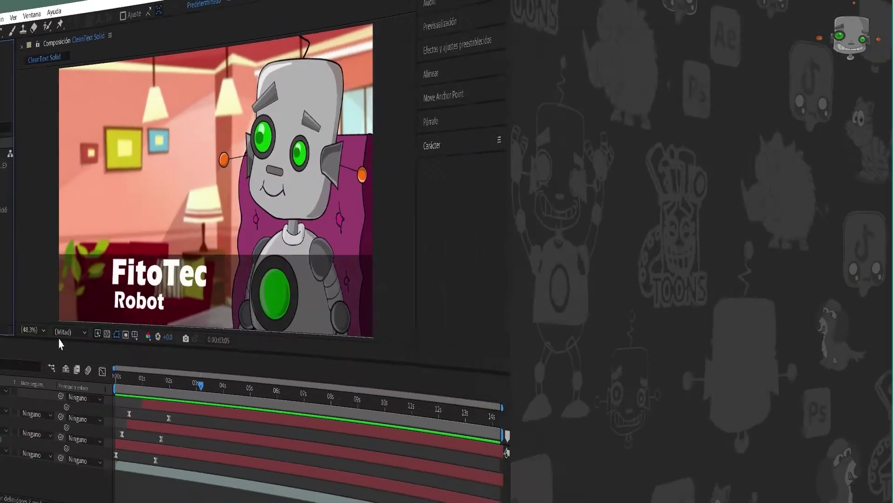
# In After Effects, create a 1920 x 1080, 30 fps composition named Clean Text Title and file it in the Comps folder
pyautogui.click(37, 331)
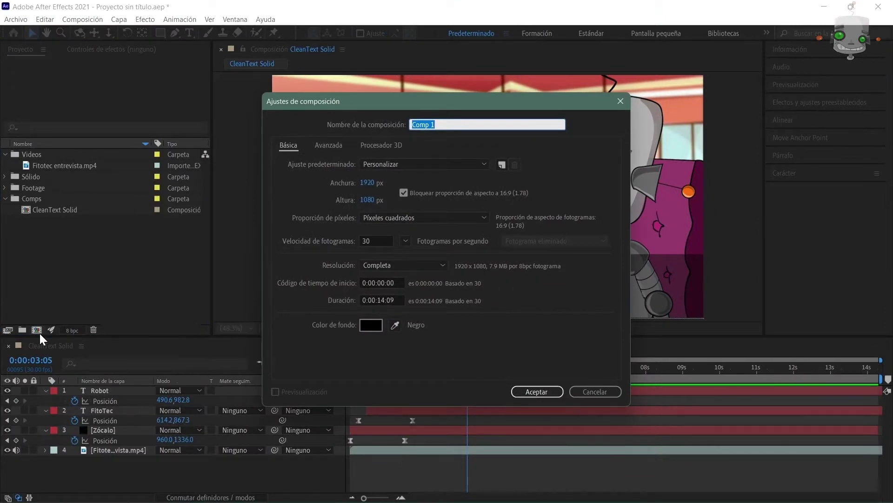
pyautogui.write('Clean Text Title')
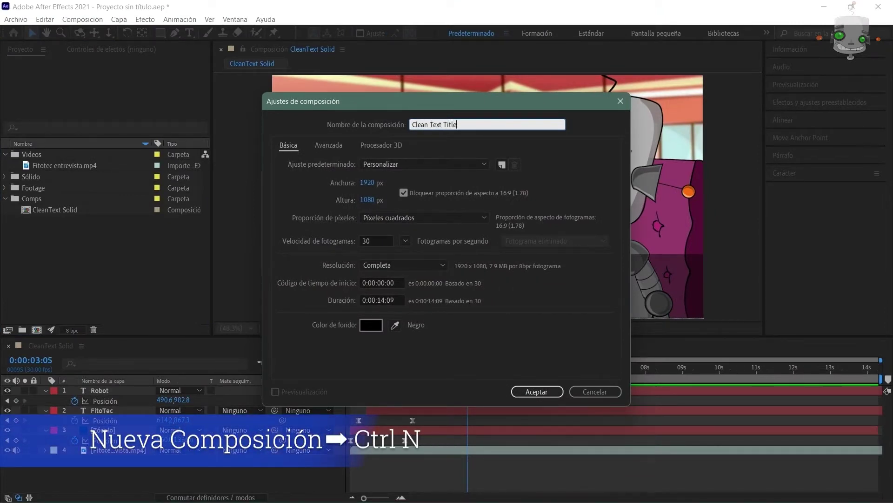
pyautogui.press('Return')
pyautogui.moveTo(49, 221); pyautogui.dragTo(44, 198)
# Import Fito.jpg into the Footage folder and add it as a layer in the Clean Text Title composition
pyautogui.click(63, 154)
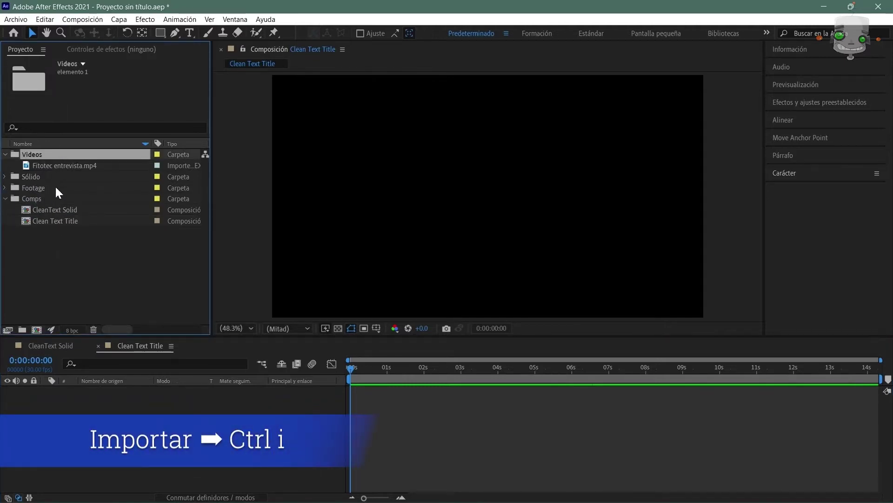
pyautogui.click(30, 188)
pyautogui.hotkey('ctrl', 'i')
pyautogui.doubleClick(198, 111)
pyautogui.moveTo(53, 200); pyautogui.dragTo(111, 403)
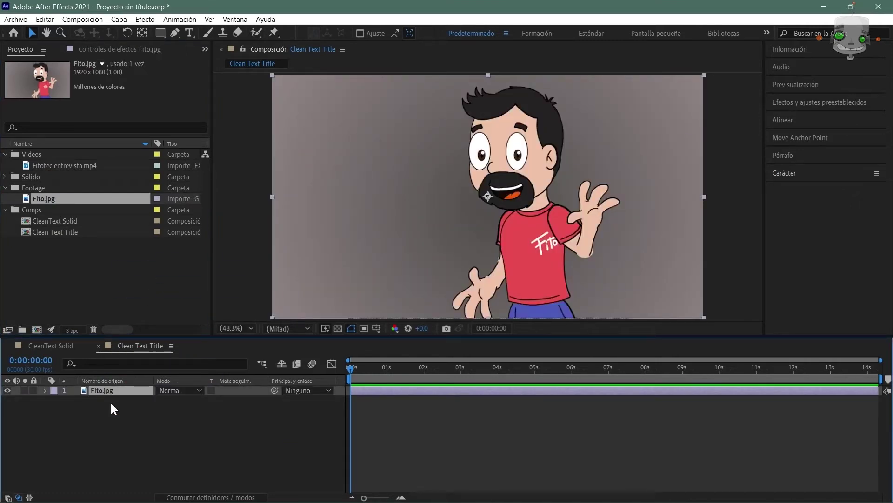
# Create a black 1920 x 1080 px solid named Sólido Negro above the Fito.jpg layer
pyautogui.hotkey('ctrl', 'y')
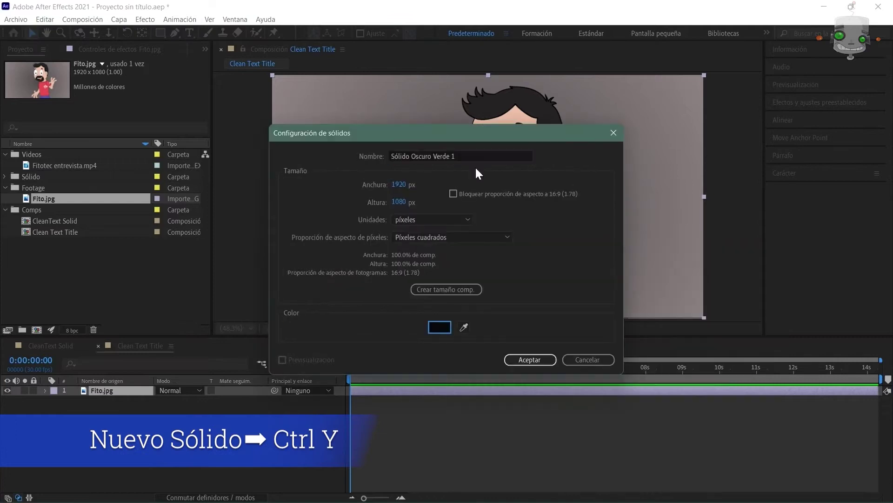
pyautogui.moveTo(435, 156); pyautogui.dragTo(372, 156)
pyautogui.write('Sólido Negro')
pyautogui.press('Return')
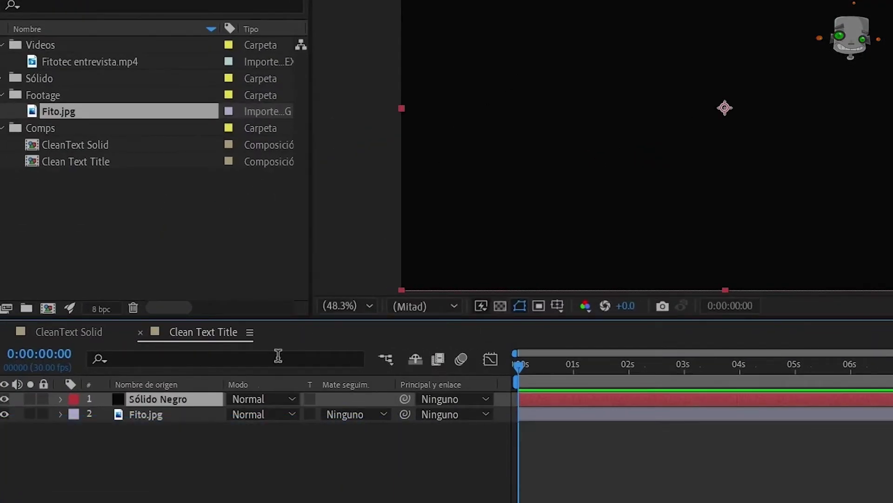
# Set the Sólido Negro layer's opacity to 30%
pyautogui.press('t')
pyautogui.click(236, 413)
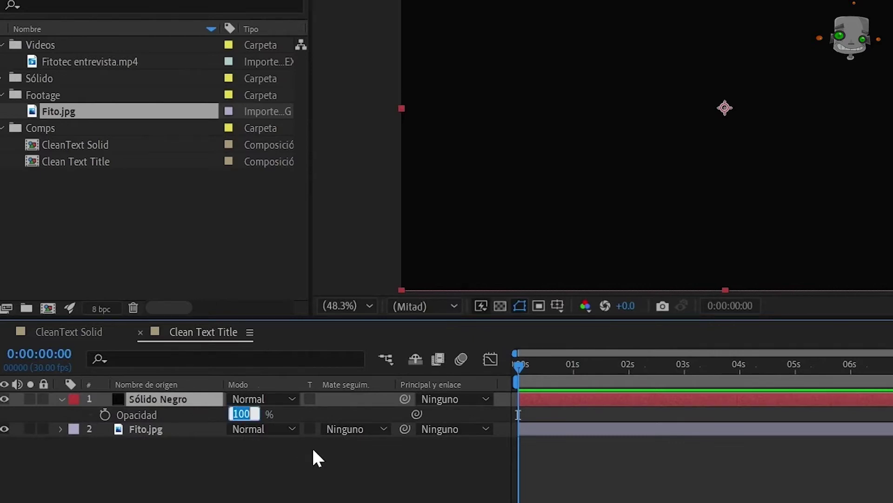
pyautogui.write('30')
pyautogui.press('Return')
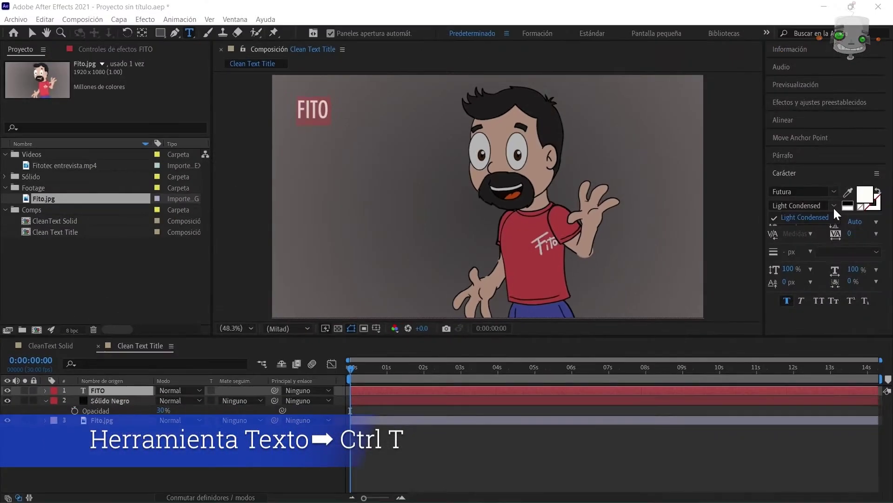
# Set the FITO title to Futura BdCn BT at 250 px and move it beside the character's head
pyautogui.click(833, 207)
pyautogui.click(833, 191)
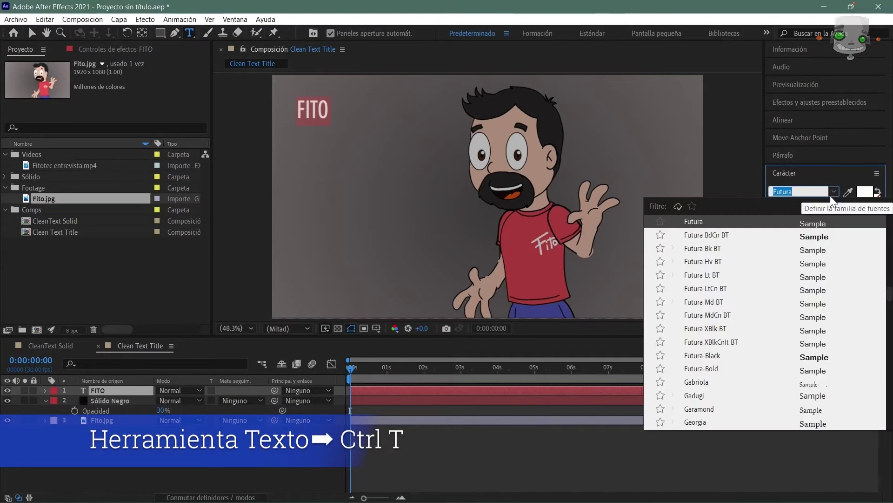
pyautogui.scroll(1, 780, 284)
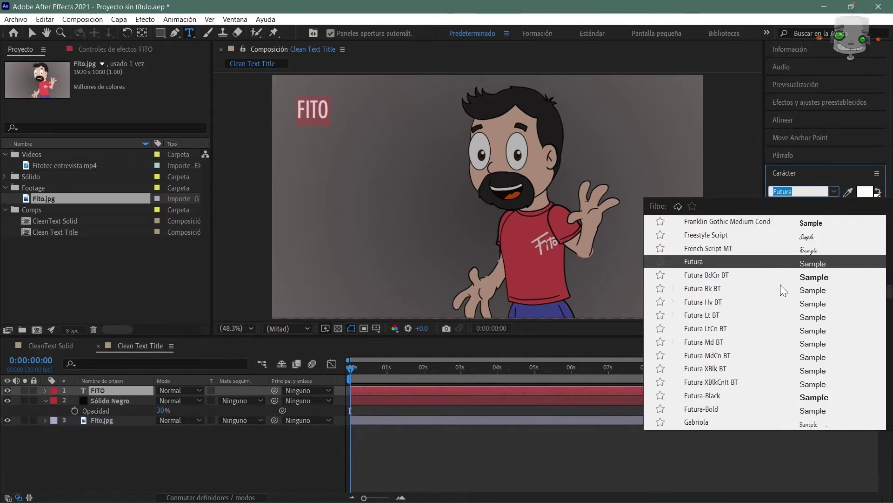
pyautogui.click(781, 277)
pyautogui.click(788, 221)
pyautogui.write('300')
pyautogui.press('BackSpace')
pyautogui.press('BackSpace')
pyautogui.press('BackSpace')
pyautogui.write('250')
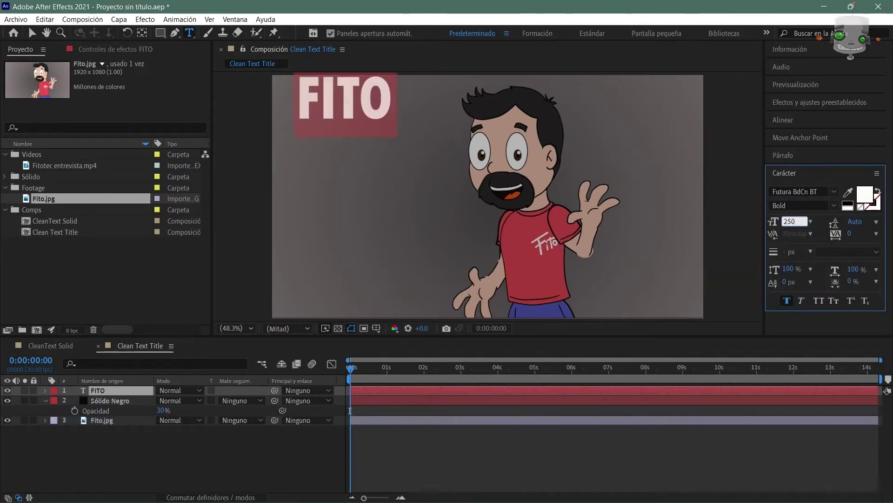
pyautogui.click(35, 33)
pyautogui.moveTo(371, 108); pyautogui.dragTo(407, 174)
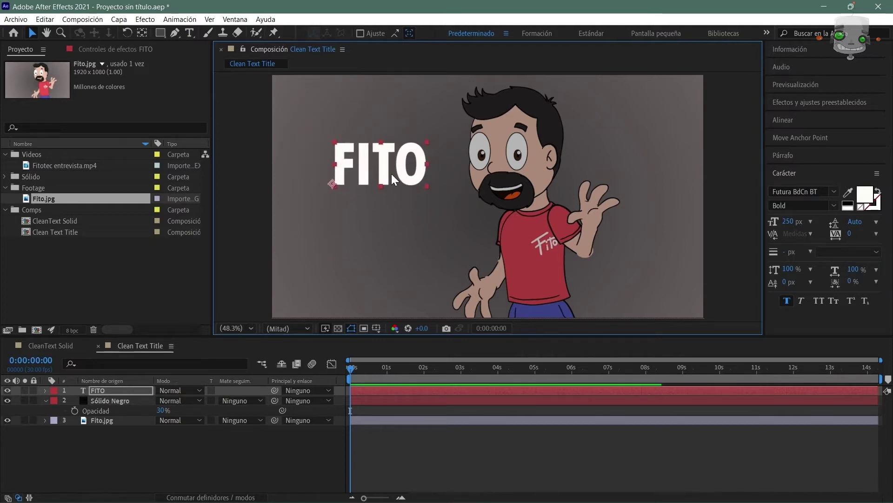
# Add the subtitle "Ilustrador y Animador" below FITO at a size of 100 px
pyautogui.click(190, 33)
pyautogui.click(311, 224)
pyautogui.write('Ilustrador¬Animador')
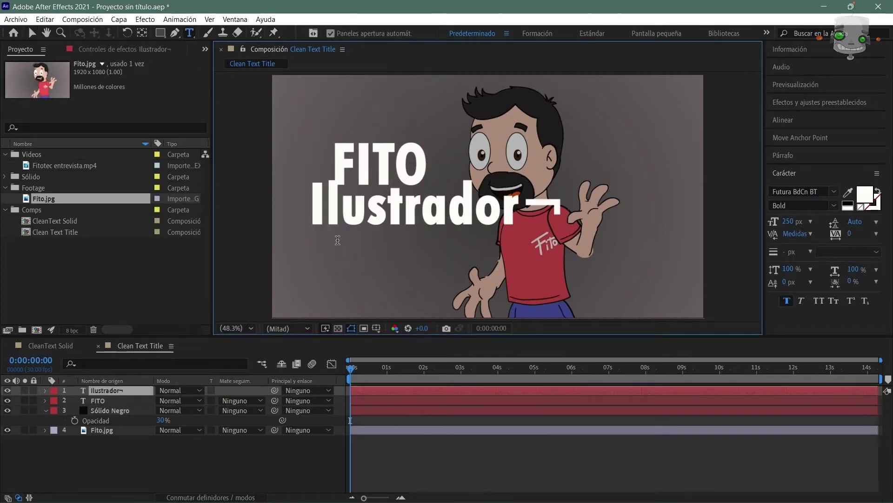
pyautogui.moveTo(314, 208); pyautogui.dragTo(762, 215)
pyautogui.click(788, 301)
pyautogui.click(789, 222)
pyautogui.write('100')
pyautogui.press('Return')
pyautogui.click(409, 219)
pyautogui.press('BackSpace')
pyautogui.write('y')
# Change the "Ilustrador y Animador" subtitle to a lighter condensed Futura font
pyautogui.moveTo(483, 218); pyautogui.dragTo(310, 217)
pyautogui.click(834, 191)
pyautogui.scroll(1, 807, 274)
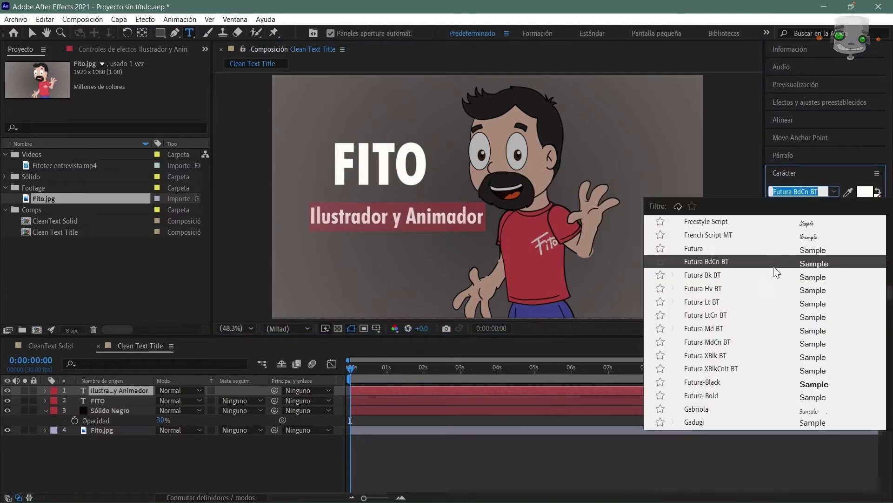
pyautogui.click(777, 249)
pyautogui.click(834, 191)
pyautogui.click(808, 318)
# Move the subtitle beneath FITO and centre the anchor points of both text layers
pyautogui.click(32, 33)
pyautogui.moveTo(367, 215); pyautogui.dragTo(363, 211)
pyautogui.keyDown('shift'); pyautogui.click(365, 167); pyautogui.keyUp('shift')
pyautogui.click(801, 138)
pyautogui.click(796, 168)
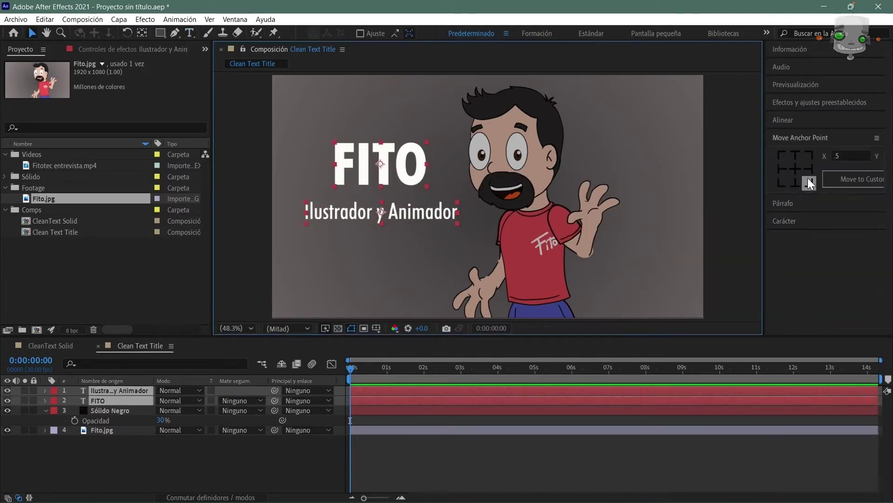
# Align the FITO title and subtitle on a common vertical axis and place the pair slightly lower, undoing any wrong alignment
pyautogui.click(796, 122)
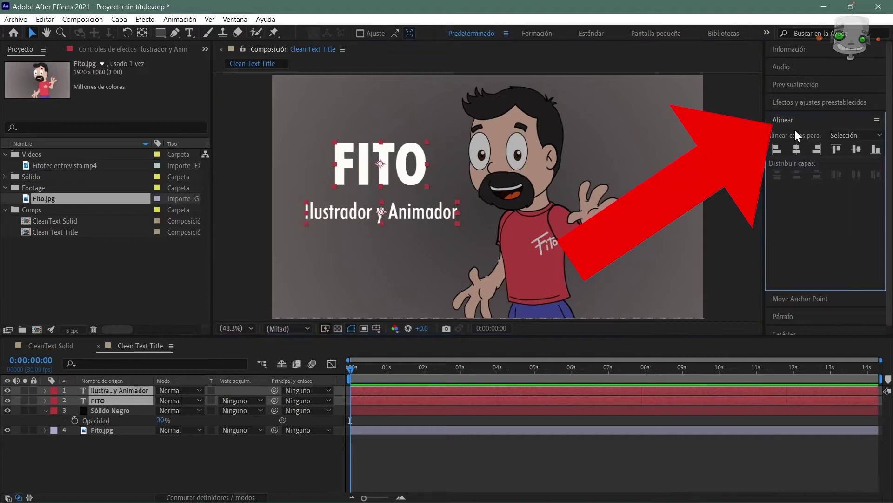
pyautogui.click(857, 150)
pyautogui.hotkey('ctrl', 'z')
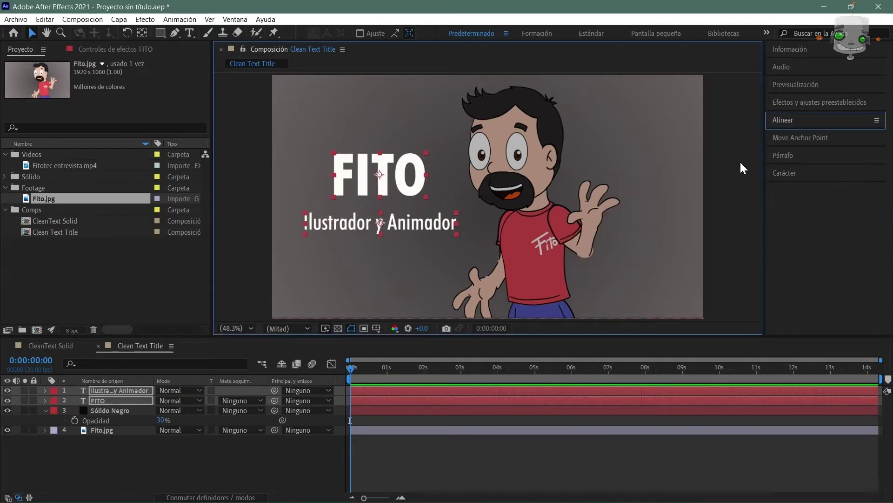
pyautogui.click(740, 160)
# Shift the Sólido Negro layer to position -92, 540 so it darkens only the area behind the text
pyautogui.click(110, 411)
pyautogui.press('p')
pyautogui.moveTo(165, 420); pyautogui.dragTo(136, 416)
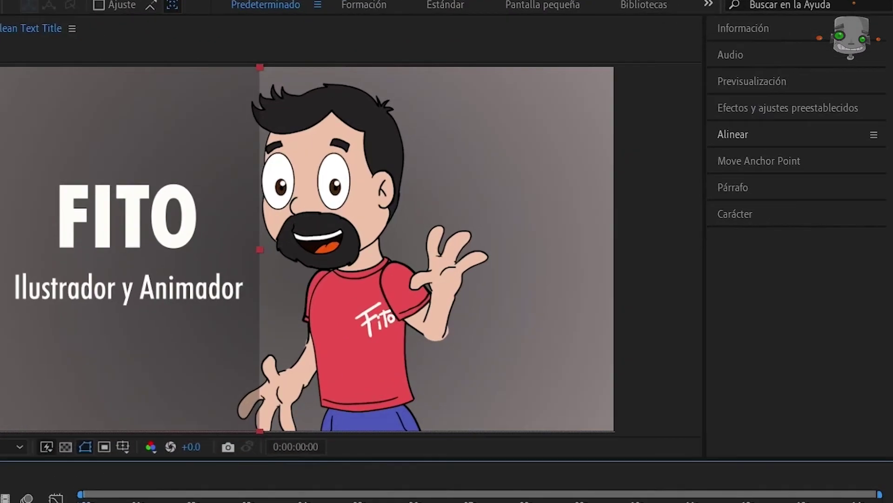
# Apply the Animate In text preset Entrada directa por caracteres to the FITO layer and preview it
pyautogui.click(816, 102)
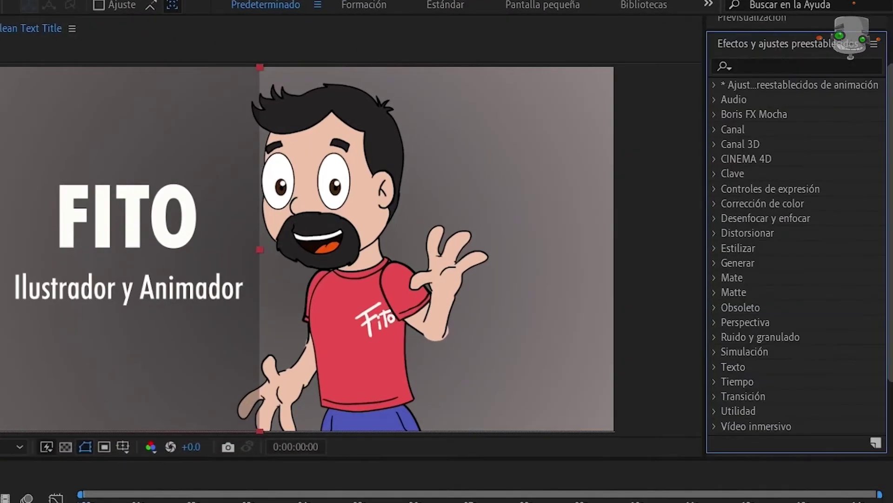
pyautogui.click(715, 85)
pyautogui.click(729, 218)
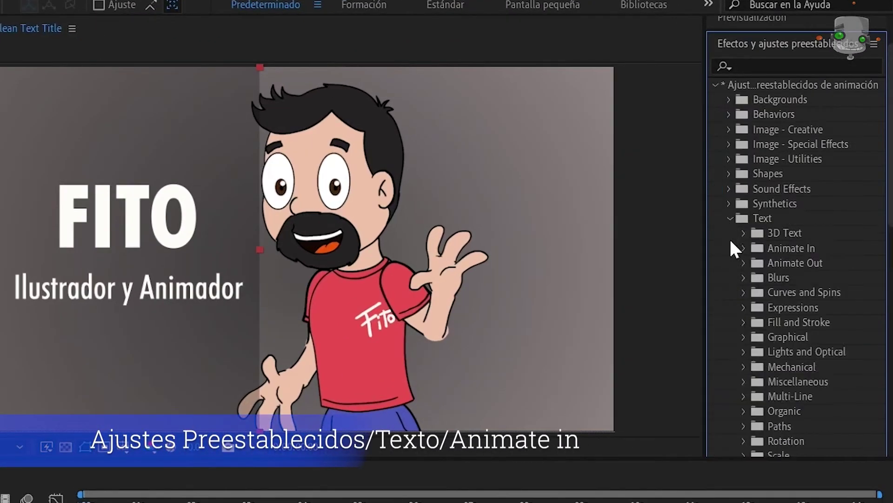
pyautogui.click(743, 248)
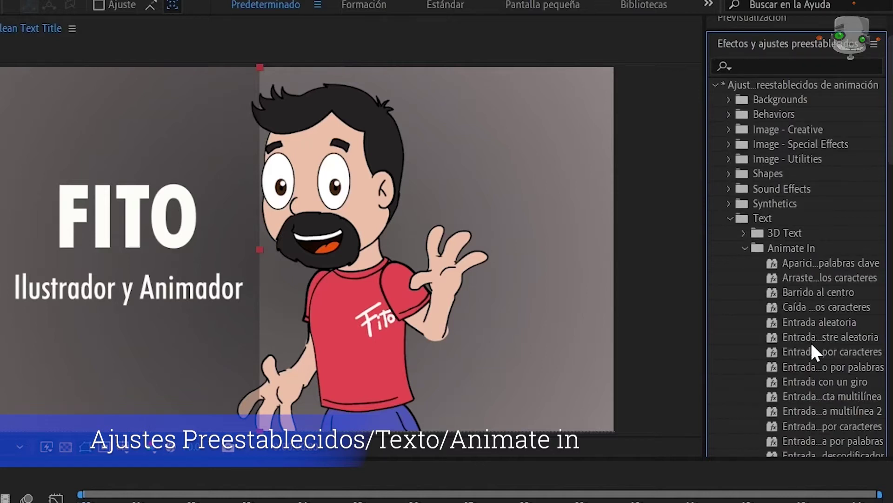
pyautogui.scroll(-3, 836, 327)
pyautogui.click(868, 335)
pyautogui.moveTo(868, 335); pyautogui.dragTo(290, 347)
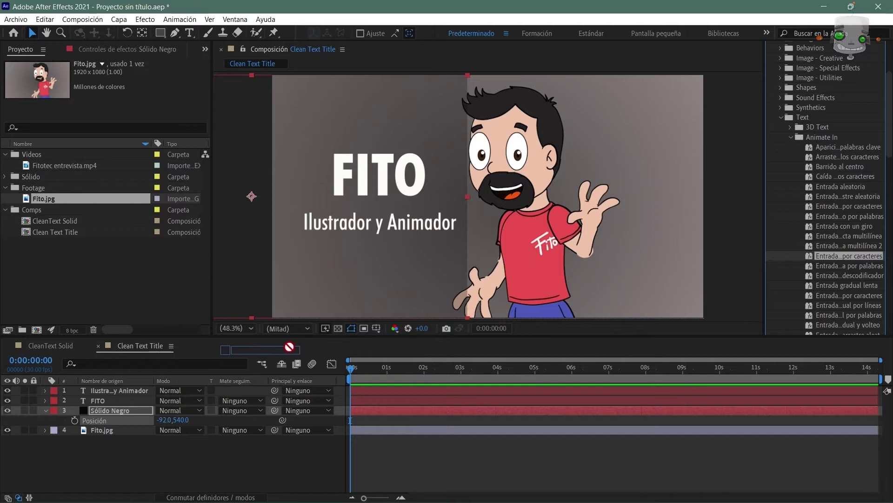
pyautogui.moveTo(289, 346); pyautogui.dragTo(107, 400)
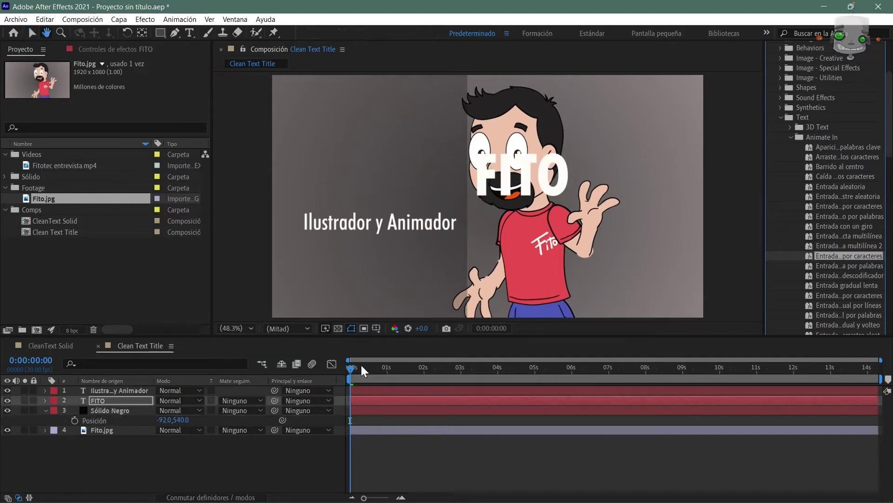
pyautogui.press('space')
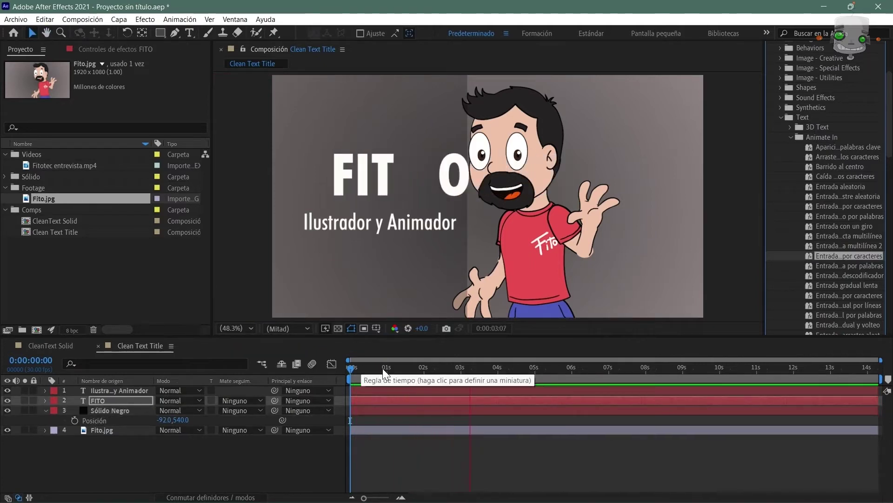
pyautogui.press('space')
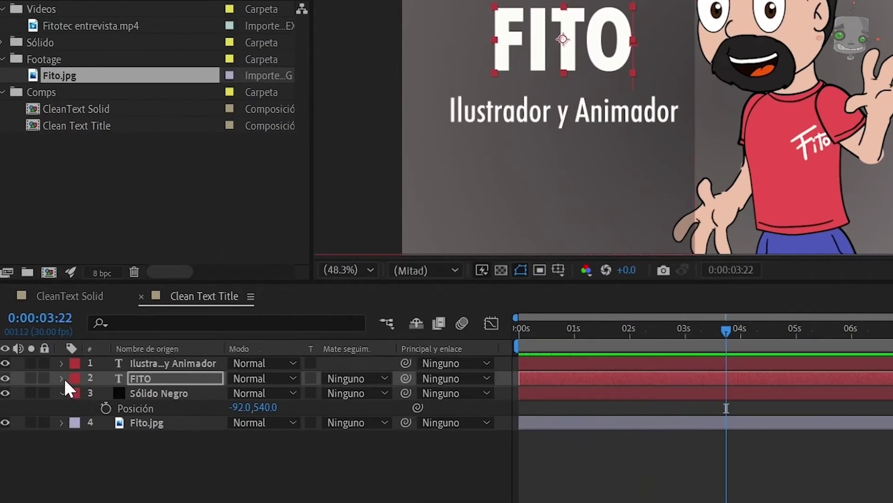
# Set the horizontal position of Animación 1 on the FITO layer to 0
pyautogui.click(61, 378)
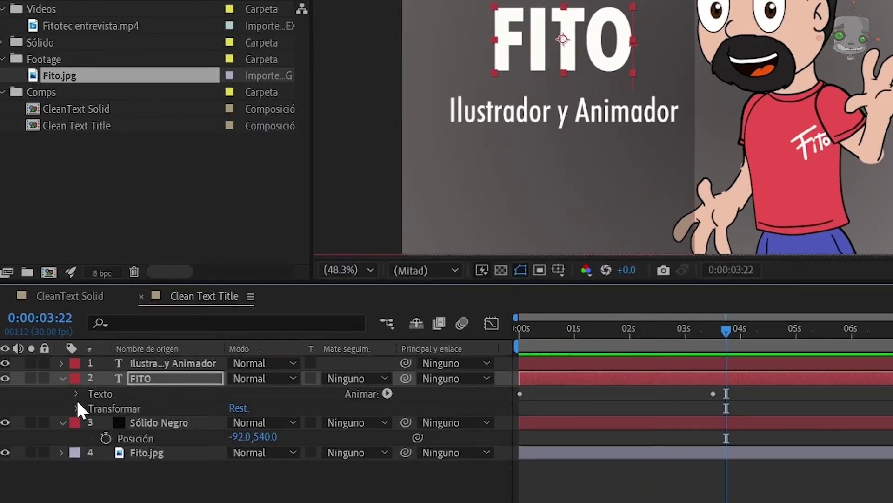
pyautogui.click(76, 394)
pyautogui.click(91, 453)
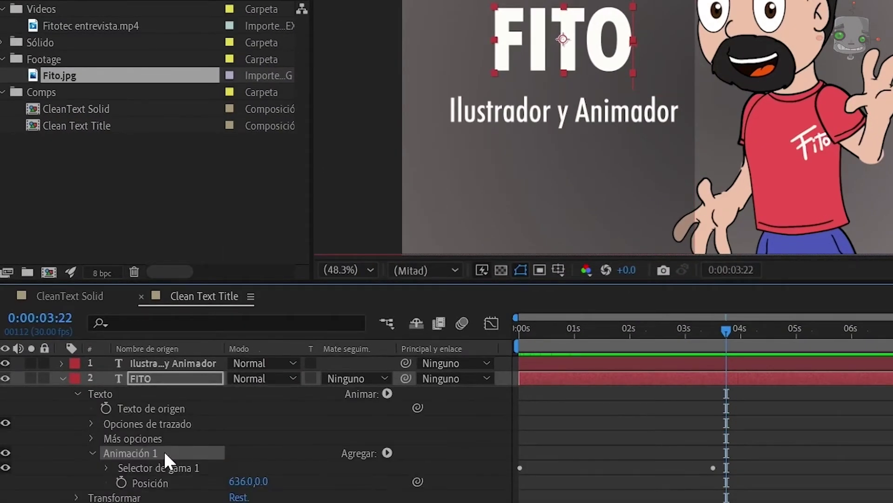
pyautogui.click(107, 467)
pyautogui.scroll(-3, 140, 470)
pyautogui.click(246, 479)
pyautogui.write('0')
pyautogui.press('Return')
# Set the Animación 1 position to 0, 736.6 at the start so the FITO letters rise from below, and preview it
pyautogui.press('Home')
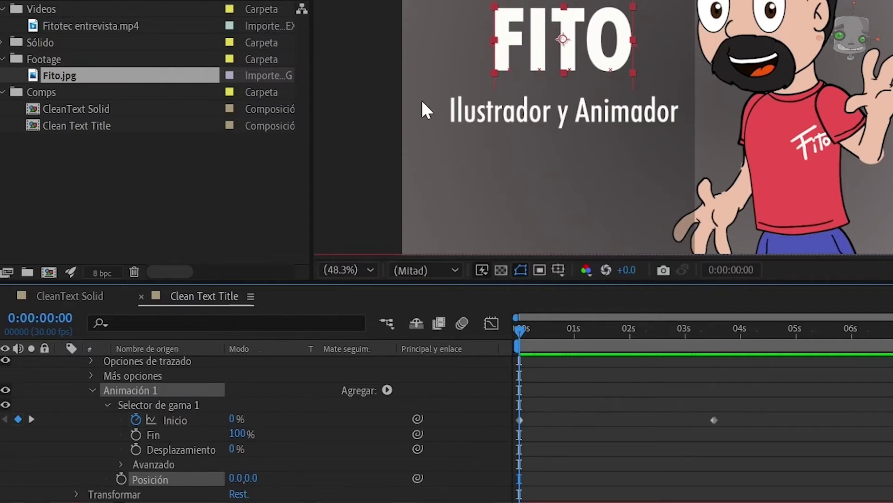
pyautogui.moveTo(540, 42); pyautogui.dragTo(533, 287)
pyautogui.press('space')
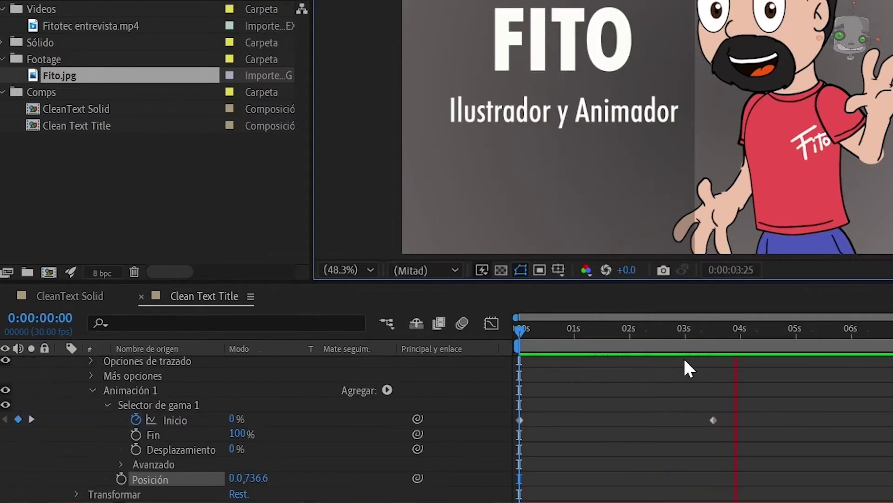
pyautogui.press('space')
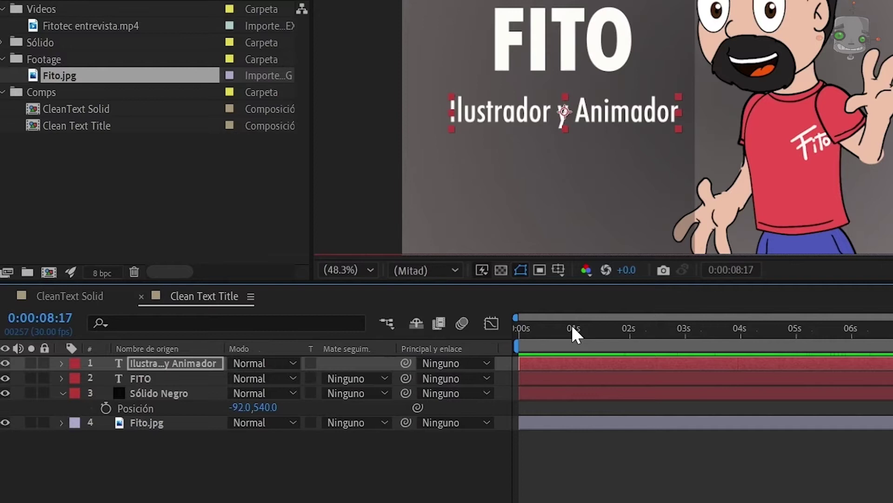
# Add an opacity keyframe at 0:00:00:00 on the "Ilustrador y Animador" layer
pyautogui.moveTo(532, 328); pyautogui.dragTo(521, 328)
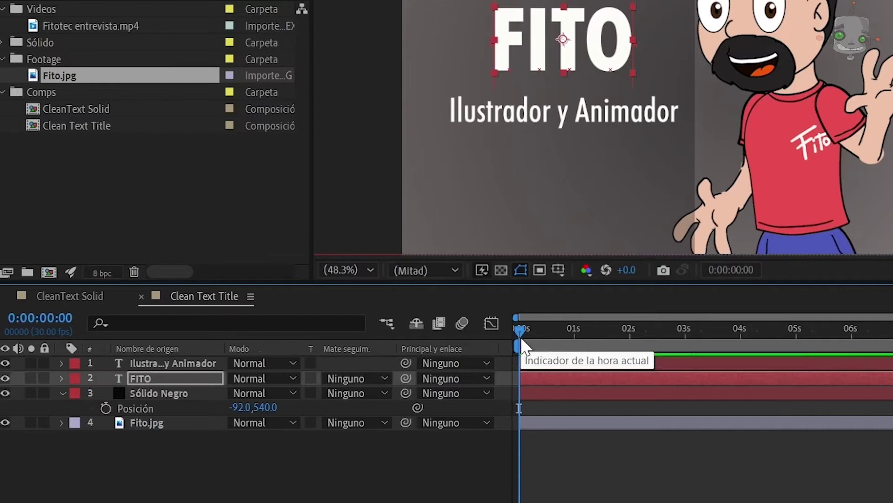
pyautogui.moveTo(517, 331)
pyautogui.mouseDown()
pyautogui.moveTo(588, 349)
pyautogui.moveTo(520, 333)
pyautogui.mouseUp()
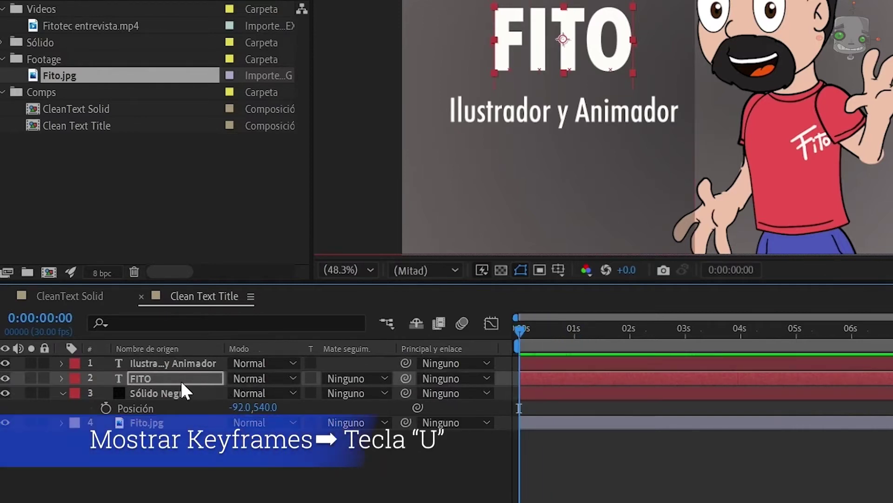
pyautogui.click(183, 363)
pyautogui.press('u')
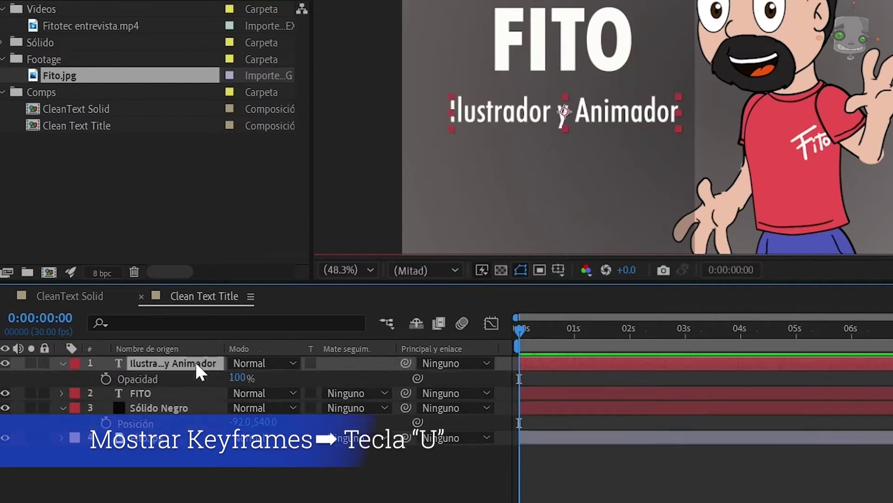
pyautogui.hotkey('alt', 'shift', 't')
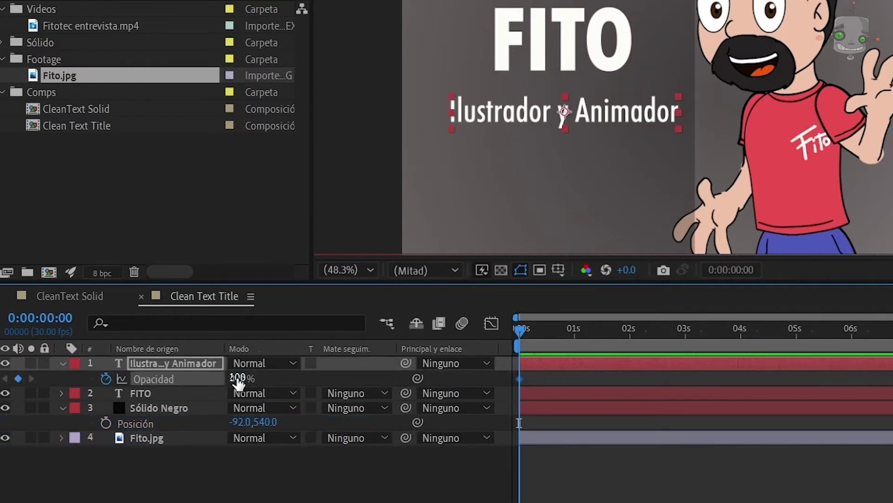
# Add a second subtitle opacity keyframe of 100% at 0:00:03:15, matching the end keyframe of the FITO animation
pyautogui.moveTo(522, 340); pyautogui.dragTo(713, 349)
pyautogui.click(133, 394)
pyautogui.press('u')
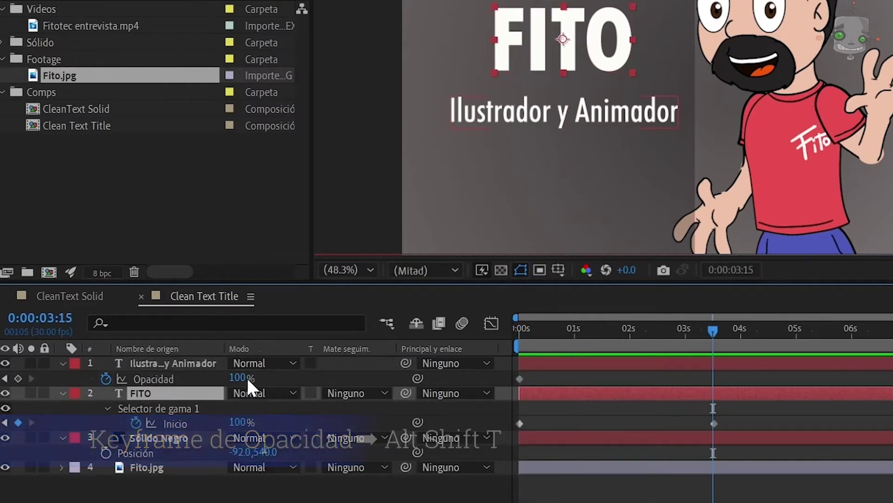
pyautogui.hotkey('alt', 'shift', 't')
pyautogui.hotkey('ctrl', 'z')
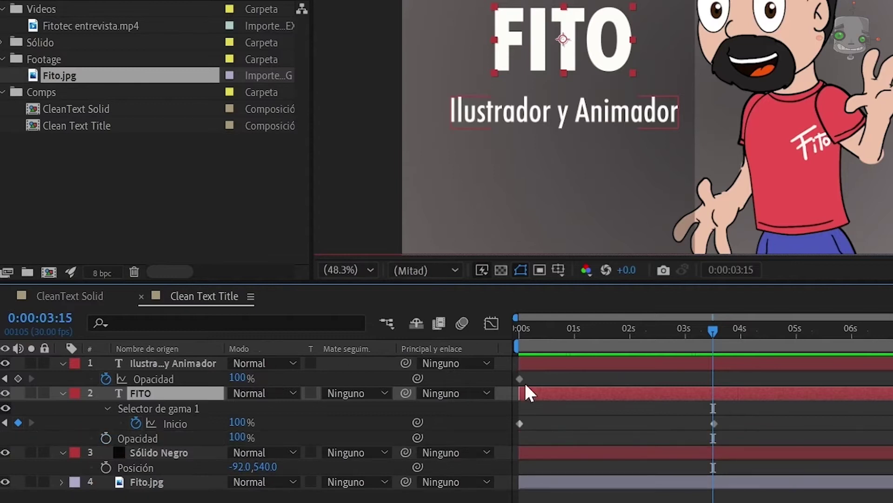
pyautogui.click(540, 367)
pyautogui.hotkey('alt', 'shift', 't')
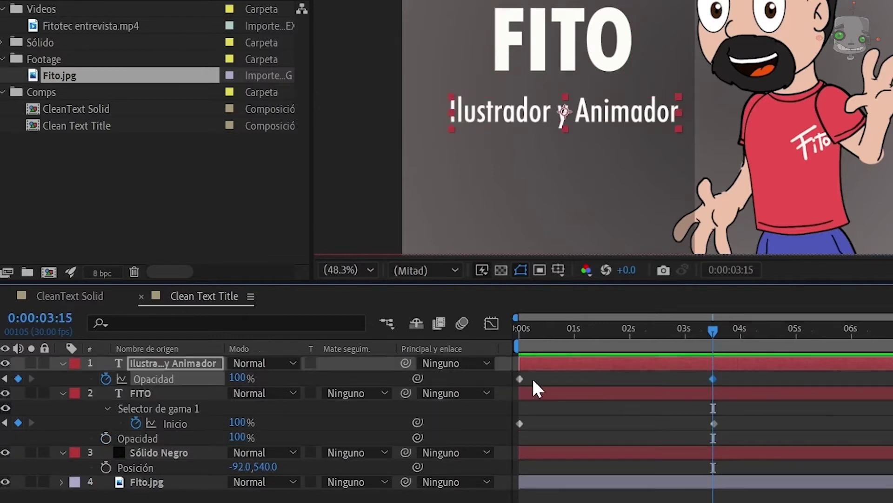
# Set the subtitle's opacity to 0% at 0:00:00:00 and apply Easy Ease to both opacity keyframes
pyautogui.click(520, 331)
pyautogui.click(242, 377)
pyautogui.write('0')
pyautogui.press('Return')
pyautogui.moveTo(748, 375); pyautogui.dragTo(517, 384)
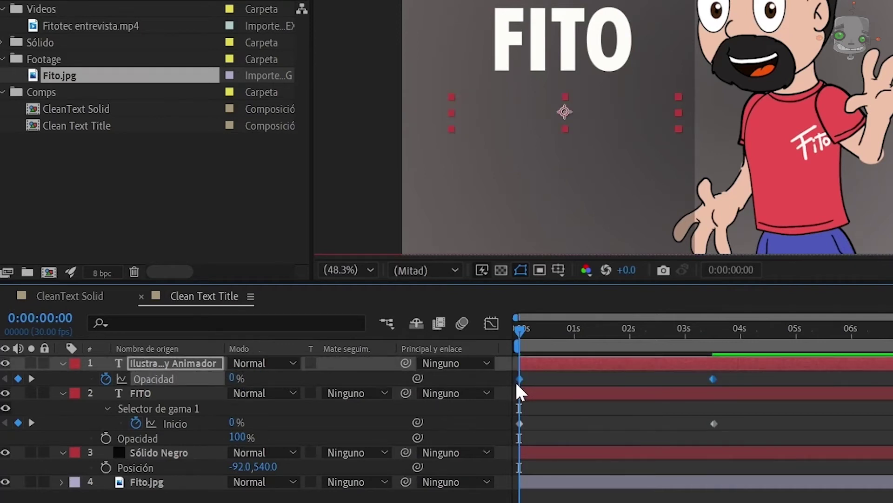
pyautogui.press('F9')
# Collapse the FITO layer's keyframes and preview the title with the subtitle's fade-in
pyautogui.click(562, 389)
pyautogui.press('u')
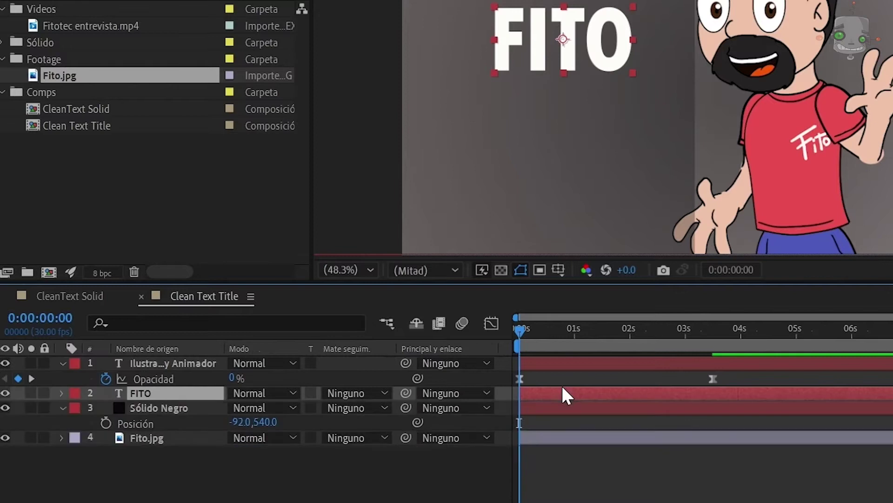
pyautogui.press('space')
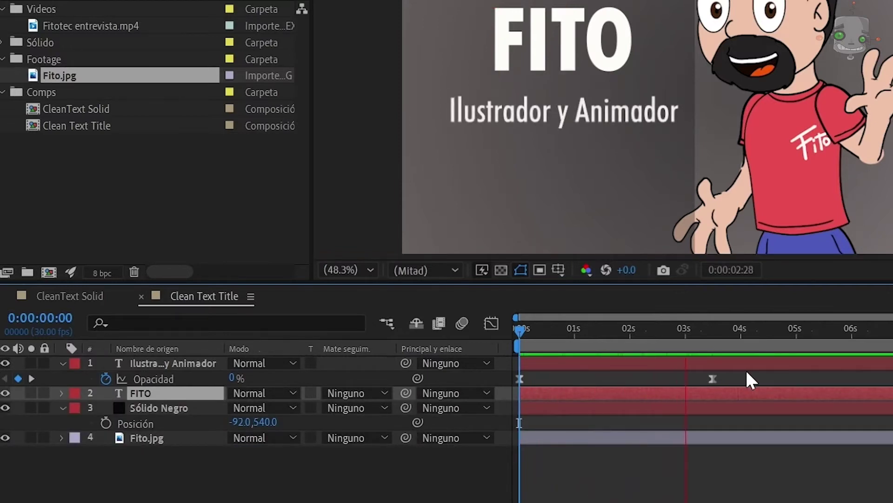
# Animate the Sólido Negro layer's position from -970, 540 at 0:00:00:00 to -113, 540 at 0:00:03:15
pyautogui.moveTo(753, 338); pyautogui.dragTo(504, 344)
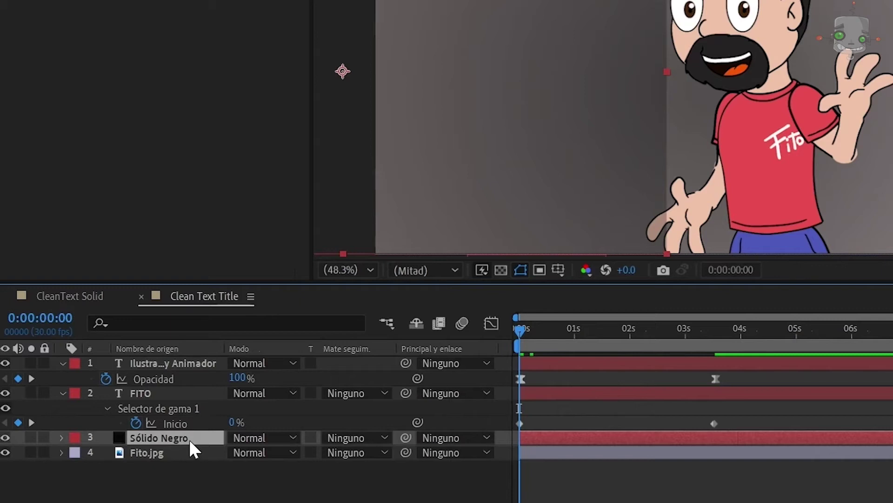
pyautogui.hotkey('alt', 'shift', 'p')
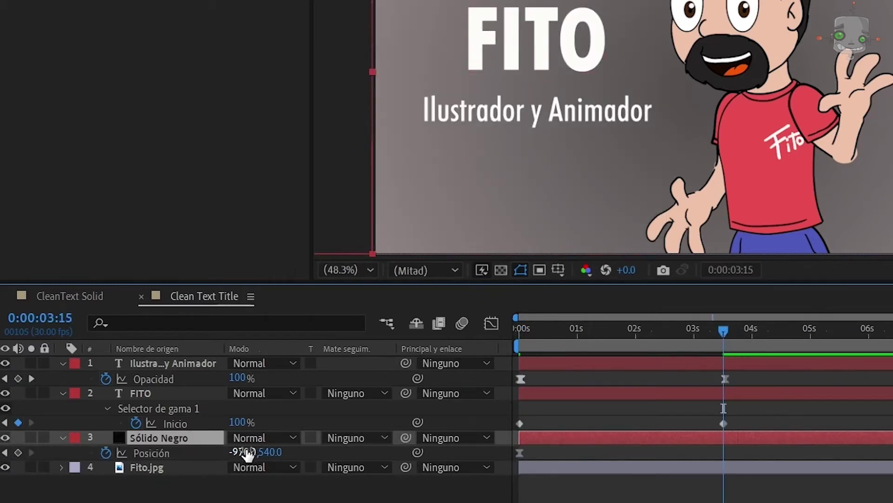
pyautogui.moveTo(246, 453); pyautogui.dragTo(737, 462)
pyautogui.moveTo(245, 461); pyautogui.dragTo(343, 458)
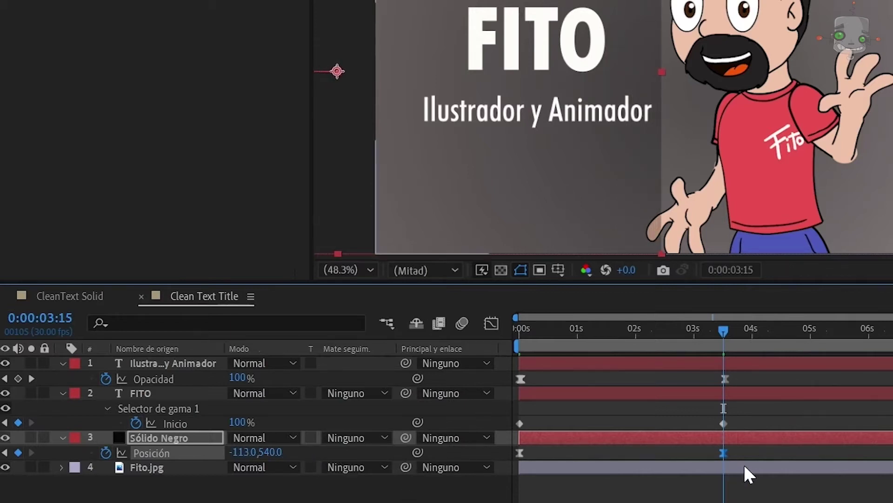
# Add a Sólido Negro position keyframe of -82.8, 540 at 0:00:03:05 and preview the slide-in
pyautogui.hotkey('shift', 'pageup')
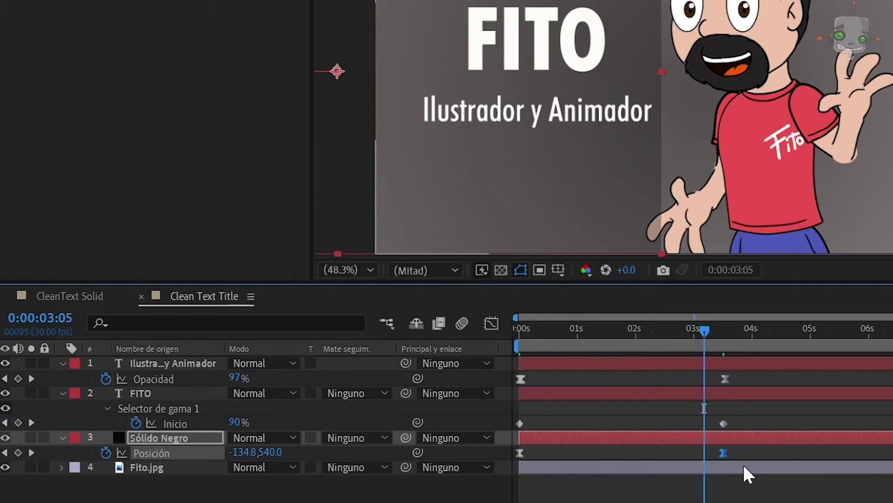
pyautogui.moveTo(251, 449); pyautogui.dragTo(298, 450)
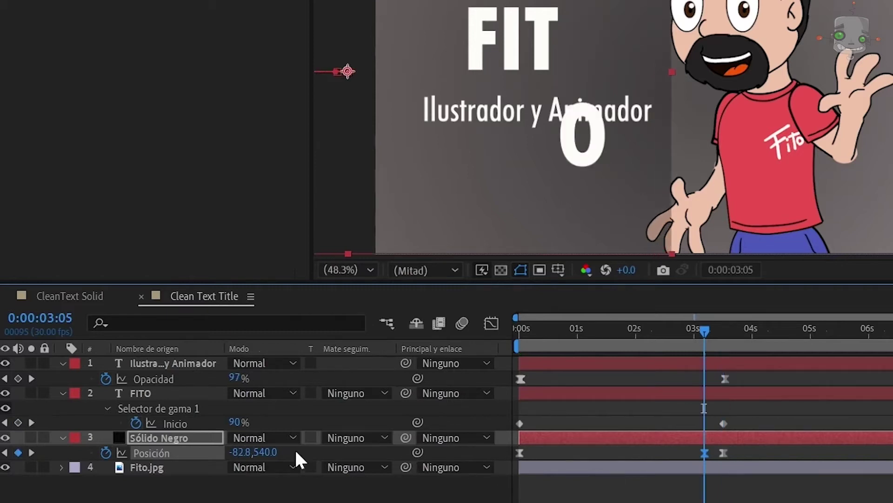
pyautogui.moveTo(540, 332); pyautogui.dragTo(520, 329)
pyautogui.press('space')
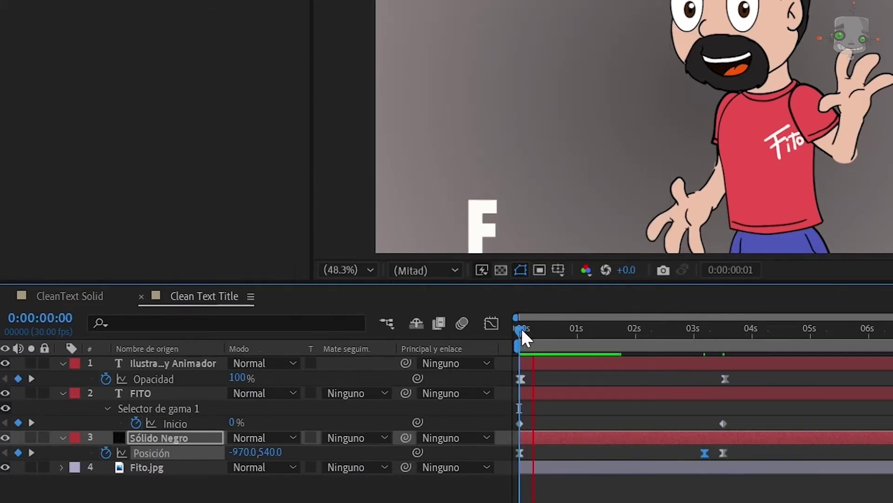
pyautogui.press('space')
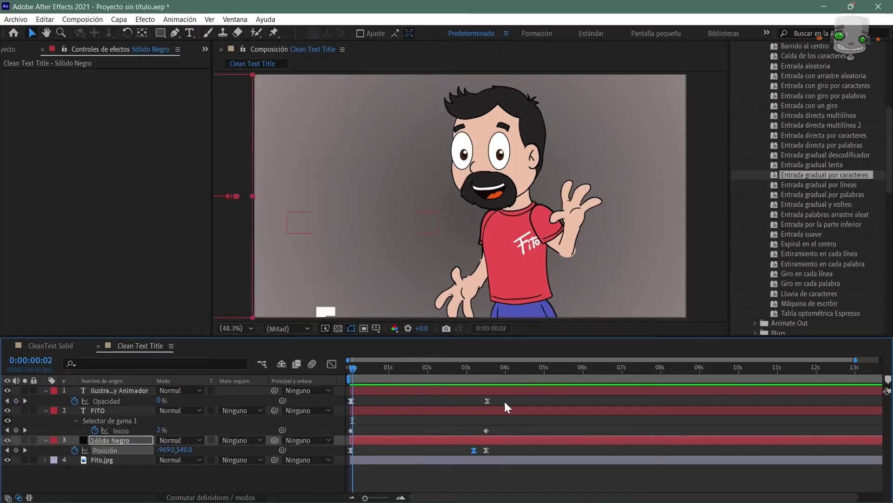
# Speed up the animation by bringing the ending keyframes of all three layers to just before two seconds, and preview it
pyautogui.moveTo(504, 401); pyautogui.dragTo(348, 452)
pyautogui.moveTo(487, 400); pyautogui.dragTo(417, 400)
pyautogui.click(350, 370)
pyautogui.press('space')
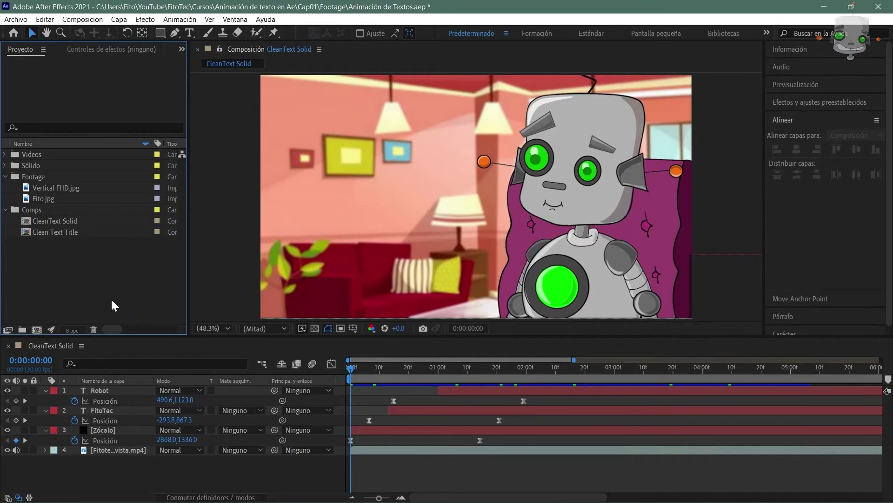
# Create a 1080 x 1920 px composition named Vertical at 30 fps with a duration of 0:00:06:00
pyautogui.click(32, 331)
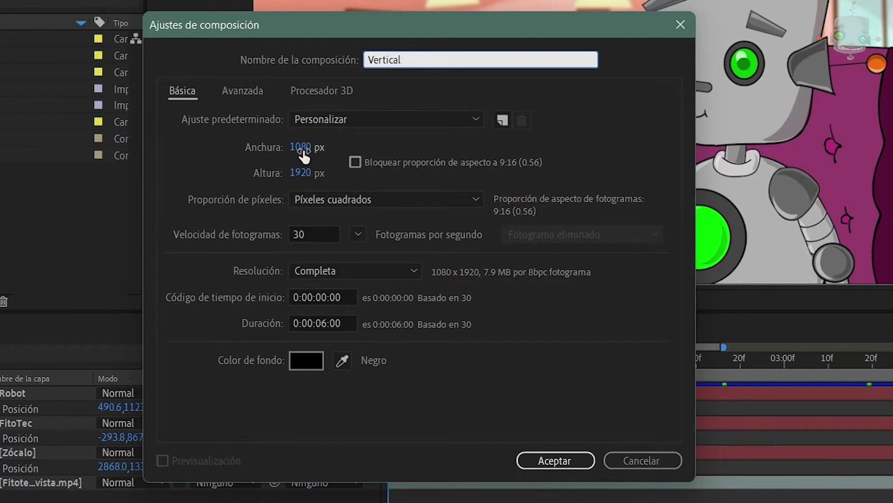
pyautogui.click(559, 460)
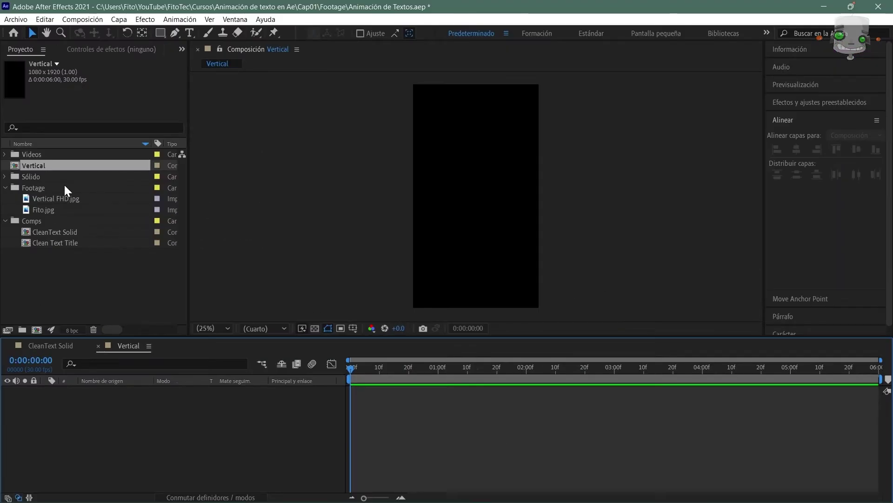
# Import Vertical FHD.jpg into the Footage folder and add it to the Vertical composition as a layer
pyautogui.click(68, 187)
pyautogui.hotkey('ctrl', 'i')
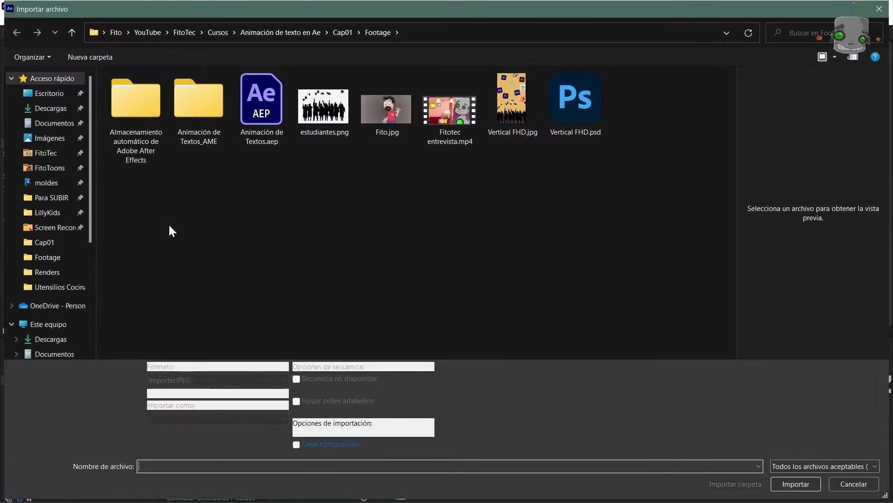
pyautogui.click(512, 105)
pyautogui.click(796, 484)
pyautogui.moveTo(58, 198); pyautogui.dragTo(125, 422)
# Add a centred text layer reading "FitoTec-Cursos" over the lower part of the image
pyautogui.hotkey('ctrl', 't')
pyautogui.click(427, 287)
pyautogui.write('Fito-Tec')
pyautogui.press('BackSpace')
pyautogui.press('BackSpace')
pyautogui.press('BackSpace')
pyautogui.press('BackSpace')
pyautogui.write('Tec-Cursos')
pyautogui.hotkey('ctrl', 'shift', 'c')
# Increase the font size of the whole FitoTec-Cursos title so it nearly spans the composition's width
pyautogui.hotkey('ctrl', 'a')
pyautogui.click(790, 222)
pyautogui.hotkey('shift', 'Up')
pyautogui.hotkey('shift', 'Up')
pyautogui.hotkey('shift', 'Up')
pyautogui.press('Return')
pyautogui.press('KP_Enter')
# Position the title across the silhouettes at the base of the image and centre its anchor point
pyautogui.press('v')
pyautogui.moveTo(492, 284); pyautogui.dragTo(496, 290)
pyautogui.click(788, 120)
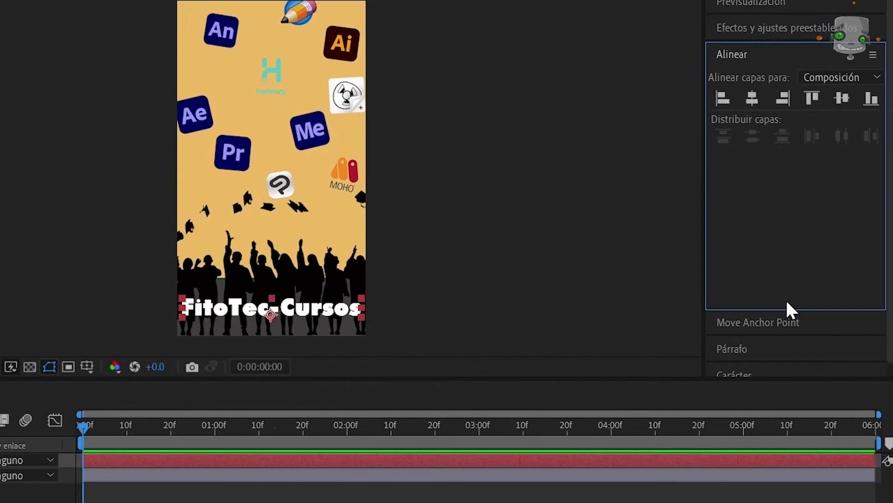
pyautogui.click(792, 322)
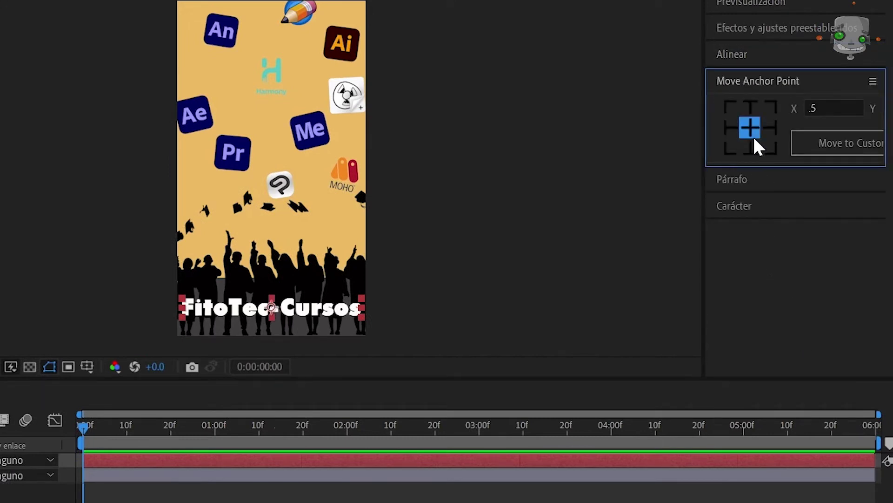
pyautogui.click(456, 248)
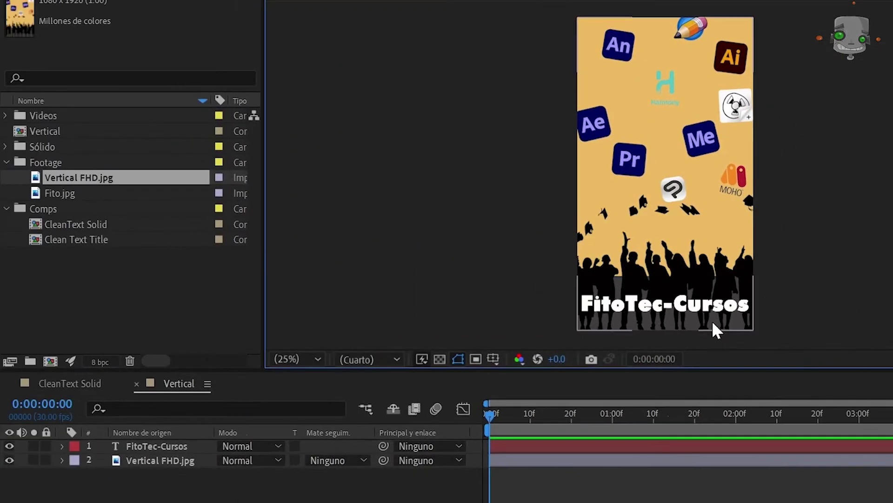
# Create shapes from the FitoTec-Cursos text layer and delete the original text layer
pyautogui.scroll(3, 325, 328)
pyautogui.moveTo(428, 339); pyautogui.dragTo(423, 114)
pyautogui.moveTo(808, 121); pyautogui.dragTo(820, 36)
pyautogui.rightClick(181, 448)
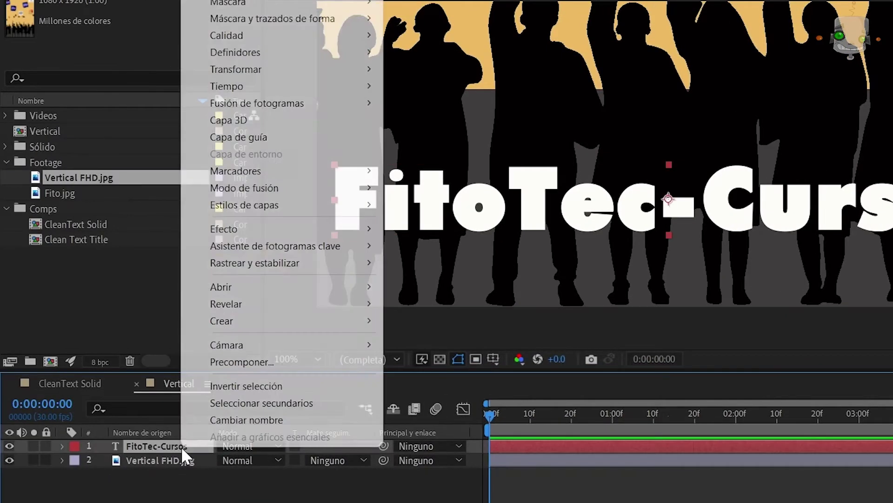
pyautogui.moveTo(318, 323)
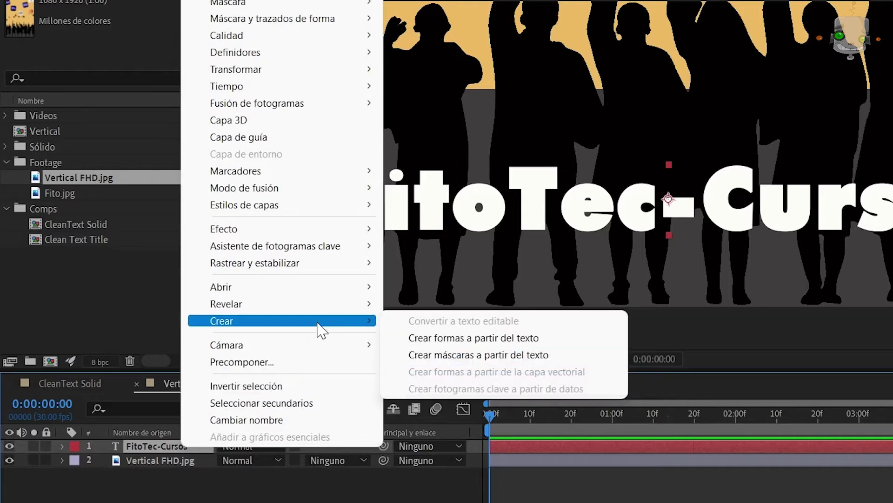
pyautogui.click(536, 337)
pyautogui.click(178, 459)
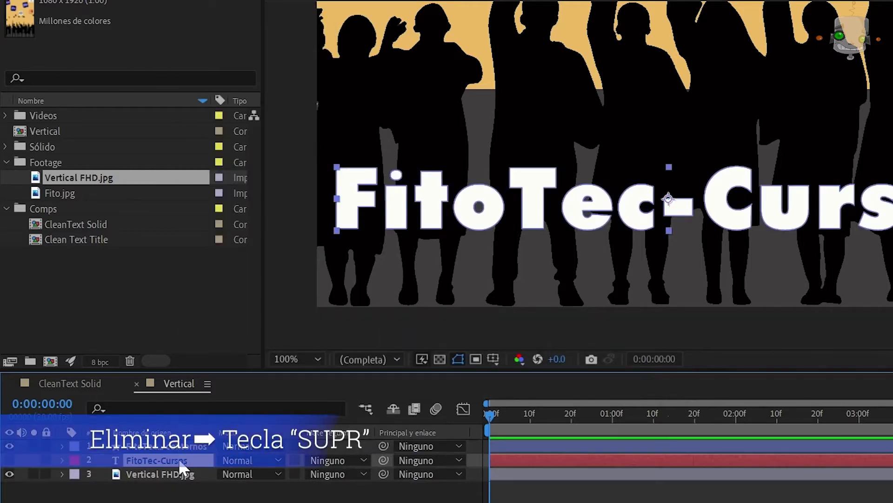
pyautogui.press('Delete')
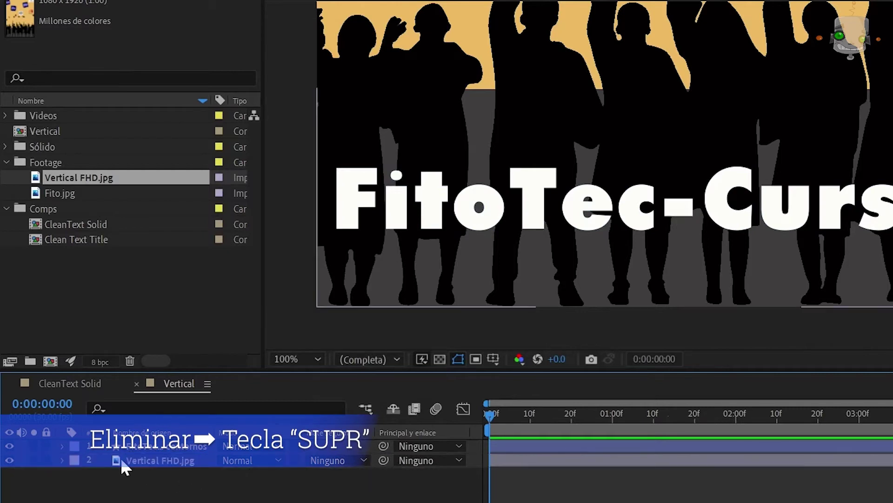
# Add Trim Paths (Recortar trazados) to the title's outlines layer and set its Fin value to 70%
pyautogui.click(61, 445)
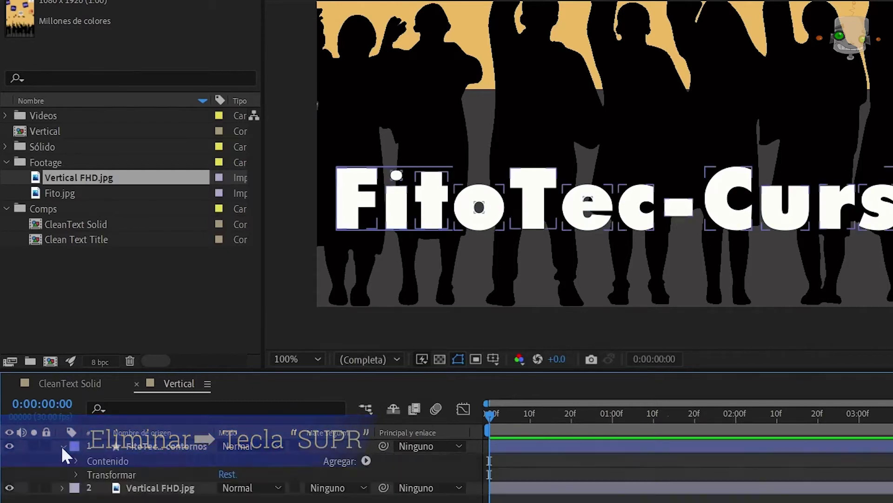
pyautogui.click(365, 460)
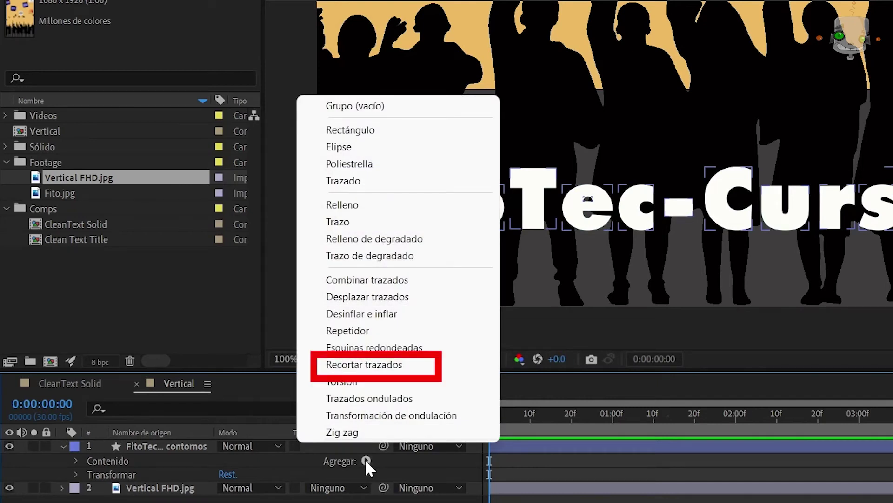
pyautogui.click(394, 366)
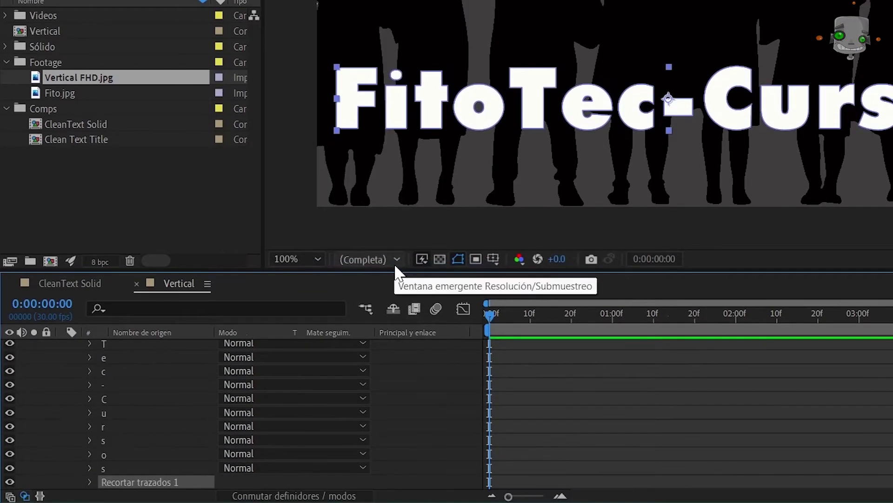
pyautogui.click(89, 482)
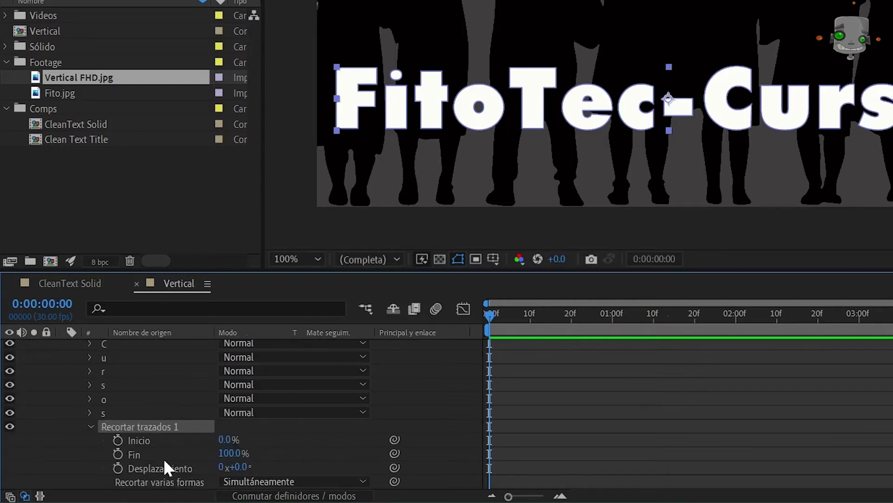
pyautogui.click(230, 453)
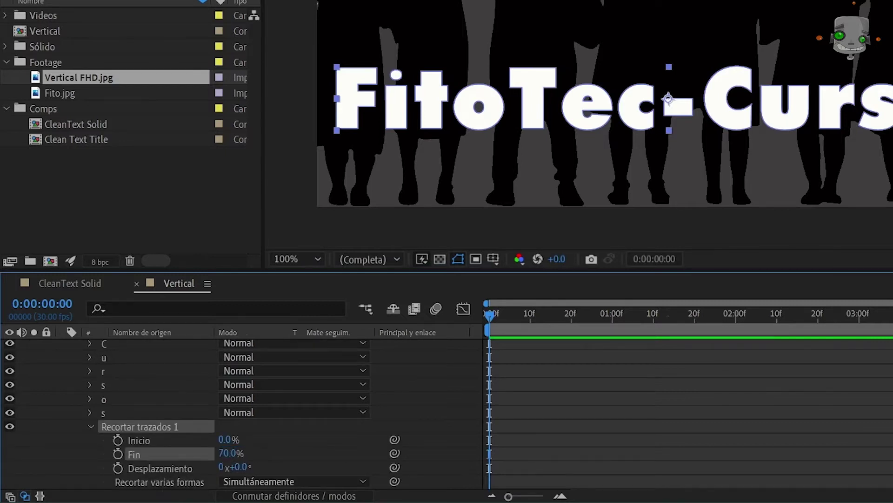
pyautogui.write('70')
pyautogui.press('Return')
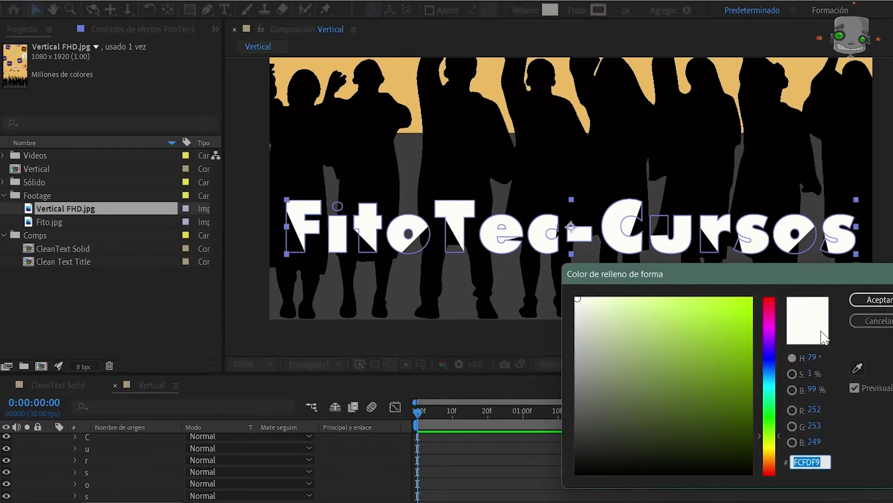
# Set the fill of the title's outlines to none
pyautogui.click(888, 300)
pyautogui.click(523, 11)
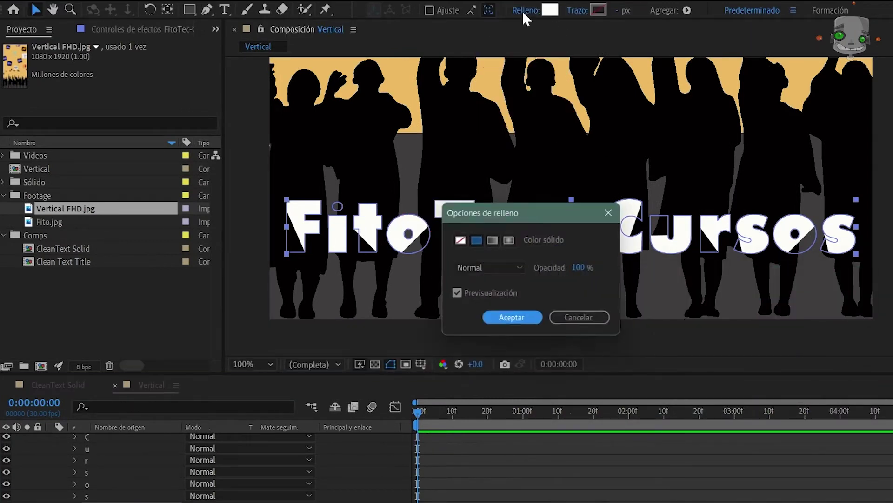
pyautogui.click(459, 241)
pyautogui.click(507, 314)
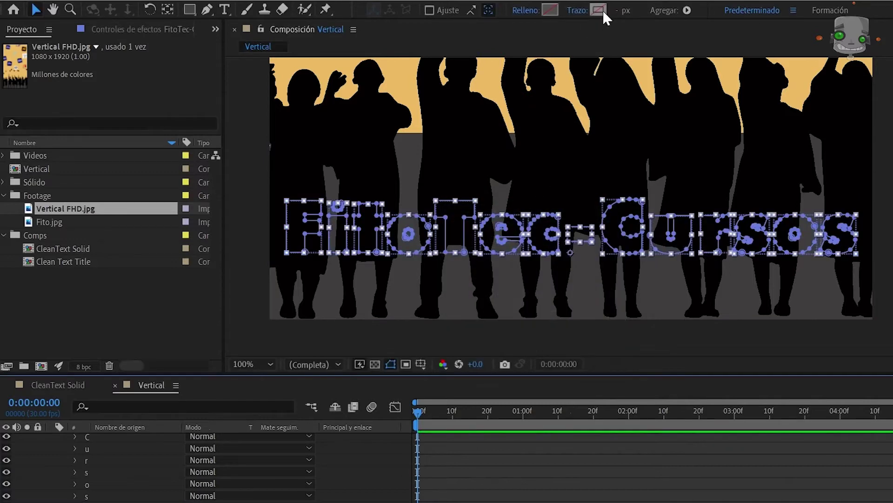
# Give the title's outlines a white stroke 8 px wide
pyautogui.click(599, 10)
pyautogui.click(881, 300)
pyautogui.click(620, 10)
pyautogui.write('8')
pyautogui.press('Return')
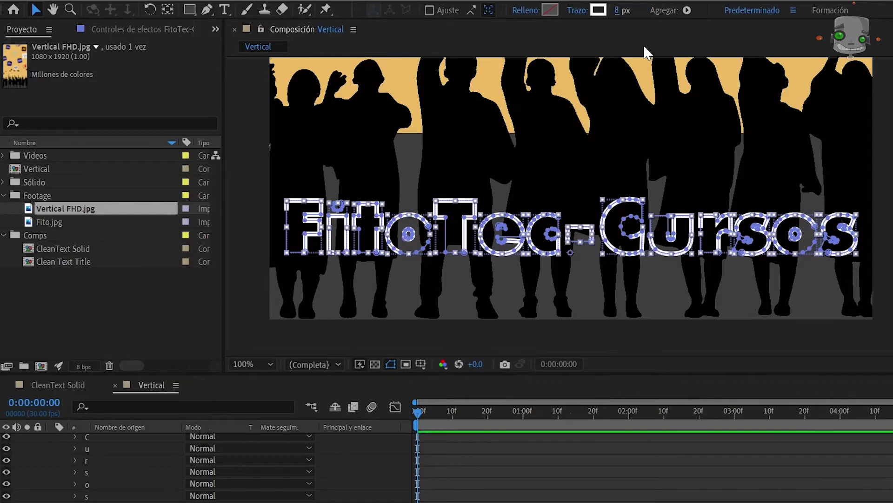
# Keyframe the Trim Paths offset (Desplazamiento) from 0° at 0:00:00:00 through several turns to the composition's end, and preview it
pyautogui.click(416, 412)
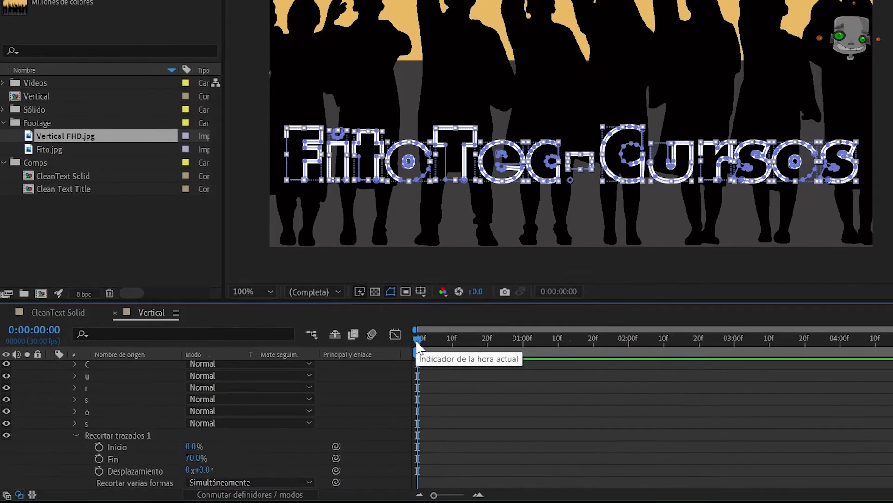
pyautogui.scroll(-2, 295, 429)
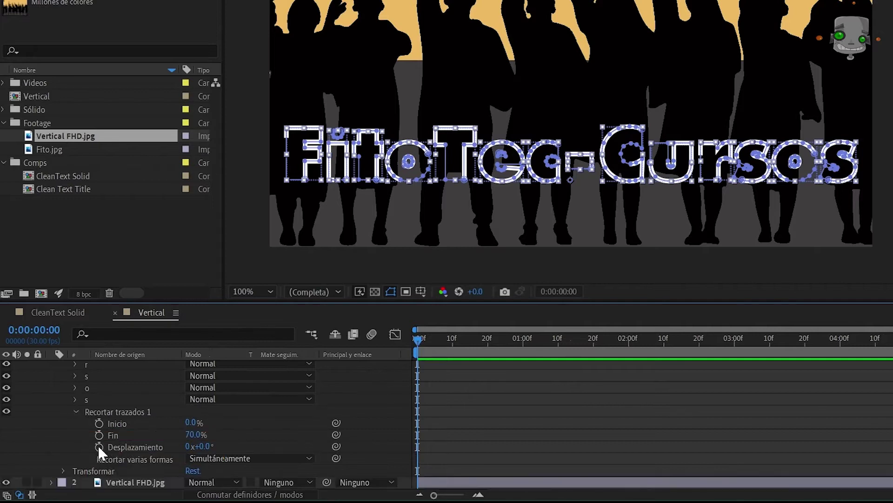
pyautogui.click(98, 446)
pyautogui.moveTo(420, 339); pyautogui.dragTo(892, 339)
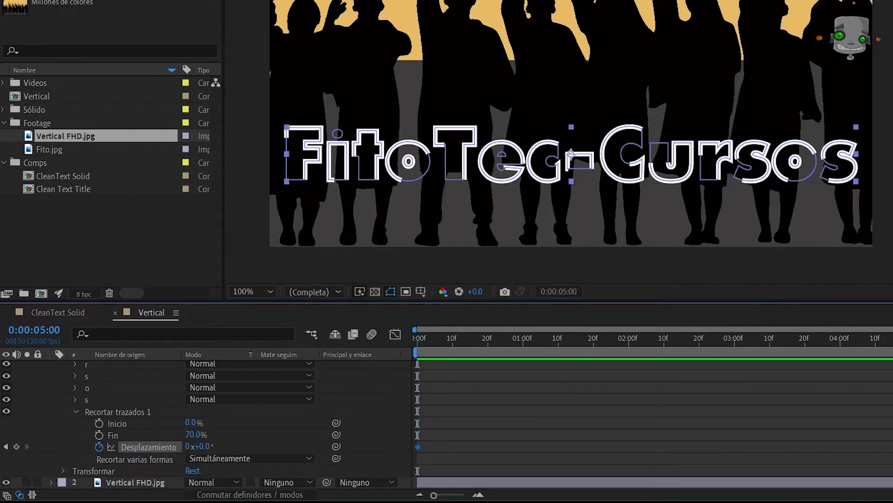
pyautogui.click(200, 447)
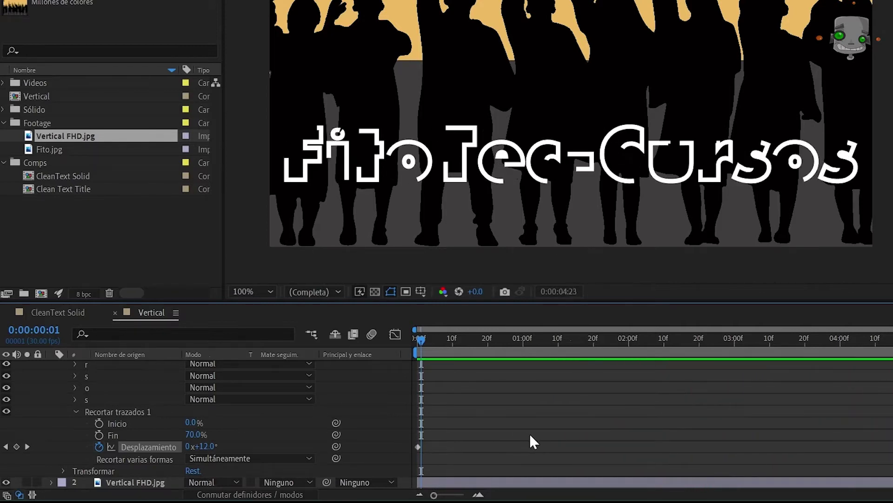
pyautogui.press('space')
pyautogui.moveTo(791, 458); pyautogui.dragTo(879, 461)
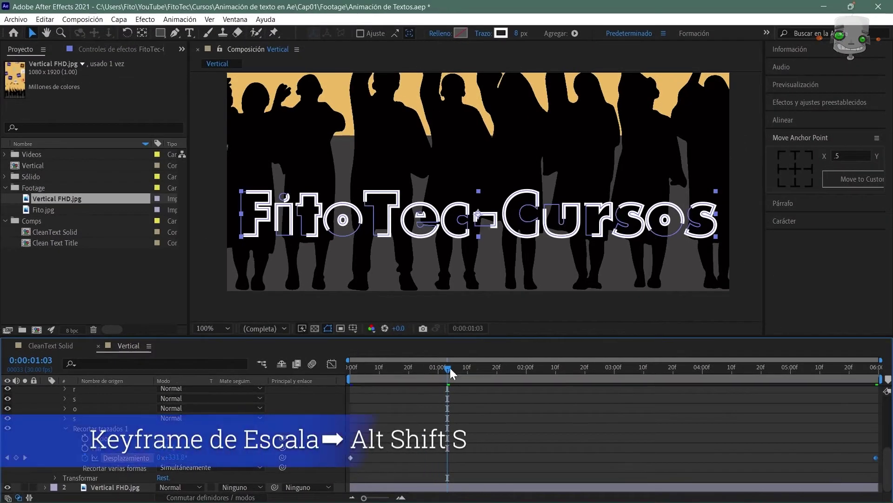
# Collapse the outlines layer and reveal the Scale property of the Vertical FHD.jpg layer at 0:00:00:00, with the whole composition fitted in view
pyautogui.moveTo(448, 369); pyautogui.dragTo(349, 370)
pyautogui.scroll(6, 84, 409)
pyautogui.click(45, 390)
pyautogui.click(112, 400)
pyautogui.press('s')
pyautogui.scroll(-1, 415, 224)
pyautogui.click(213, 328)
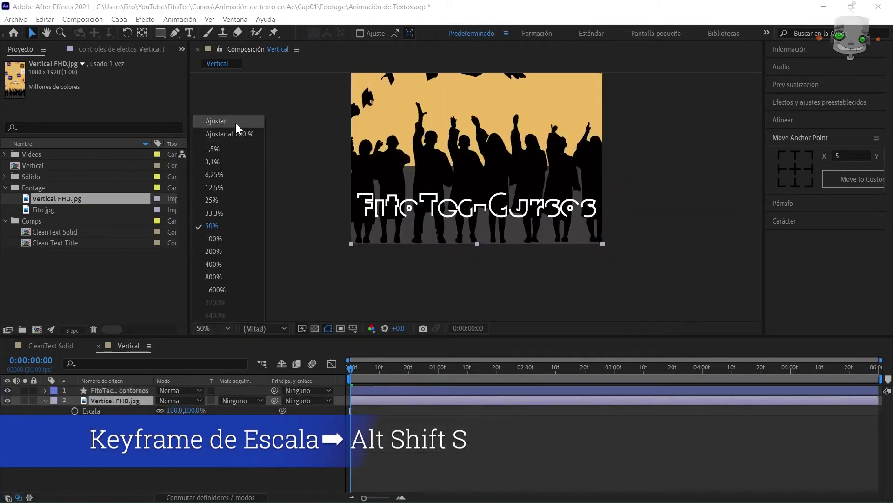
pyautogui.click(232, 132)
# Animate the Vertical FHD.jpg layer's scale from 100% at 0:00:00:00 to a larger size at 0:00:05:29
pyautogui.click(75, 411)
pyautogui.click(880, 371)
pyautogui.click(16, 411)
pyautogui.click(351, 371)
pyautogui.click(878, 371)
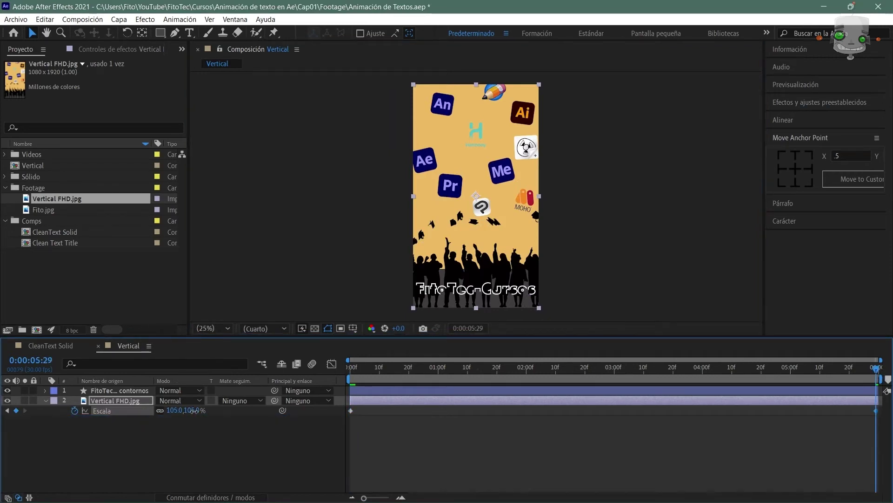
pyautogui.click(353, 369)
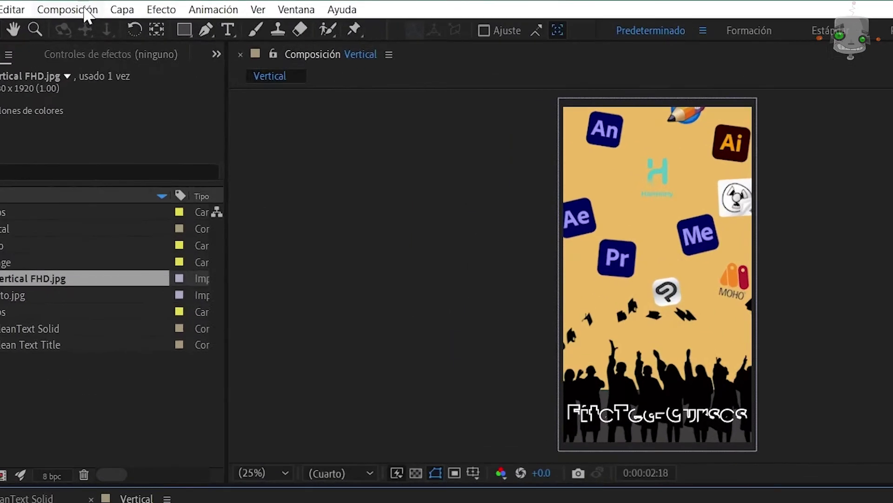
# Add the Vertical composition to the render queue and set its output file to Vertical.avi
pyautogui.click(93, 19)
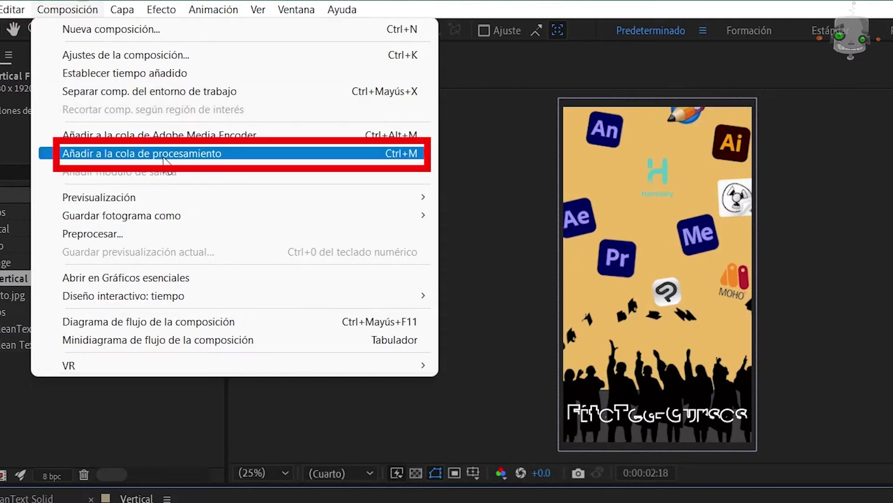
pyautogui.click(164, 154)
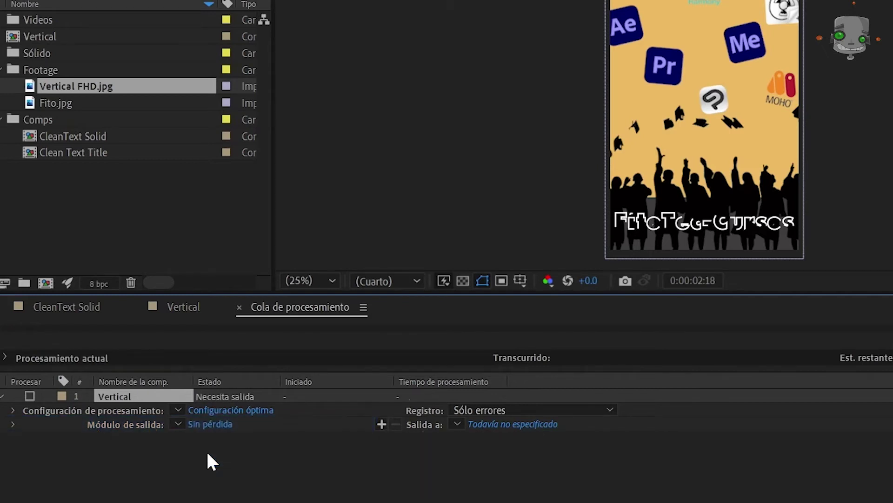
pyautogui.click(512, 423)
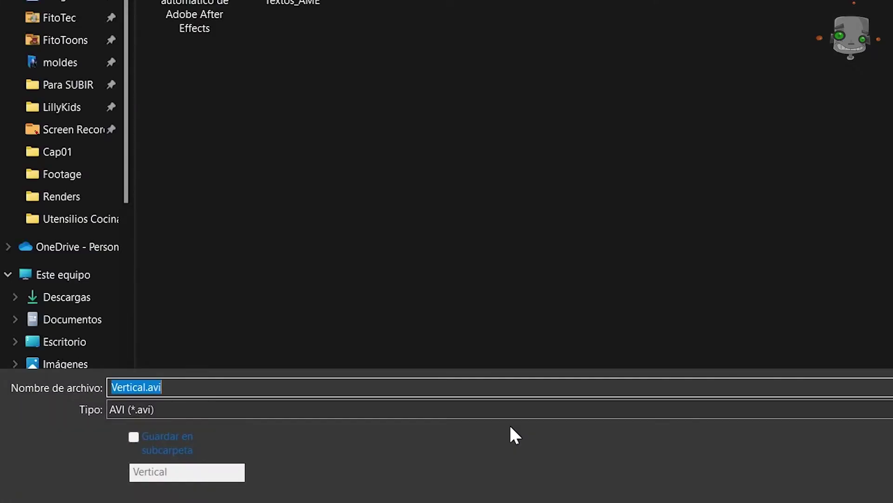
pyautogui.click(580, 410)
pyautogui.click(580, 409)
pyautogui.click(586, 502)
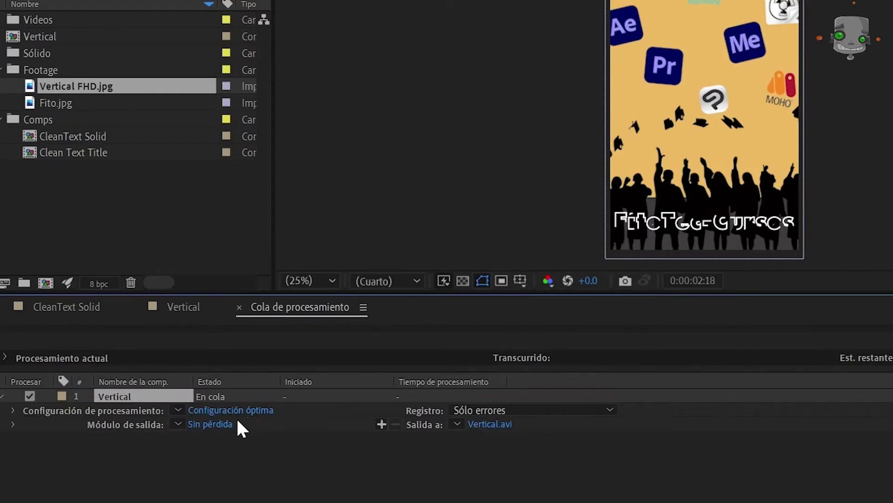
# Review the output module's available formats, keep AVI and accept the settings
pyautogui.click(210, 423)
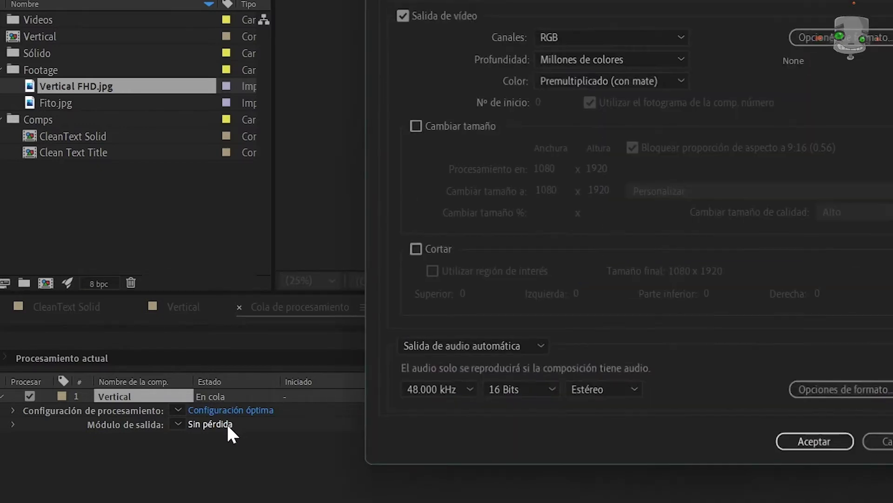
pyautogui.click(546, 42)
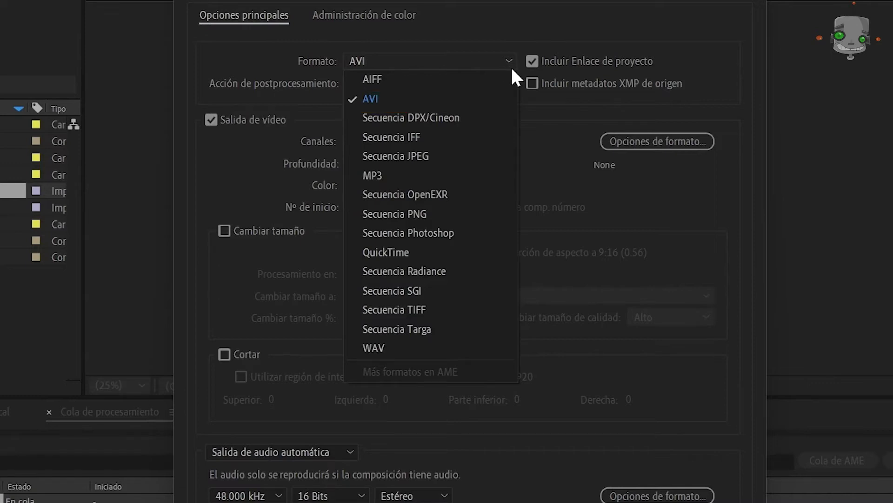
pyautogui.click(572, 111)
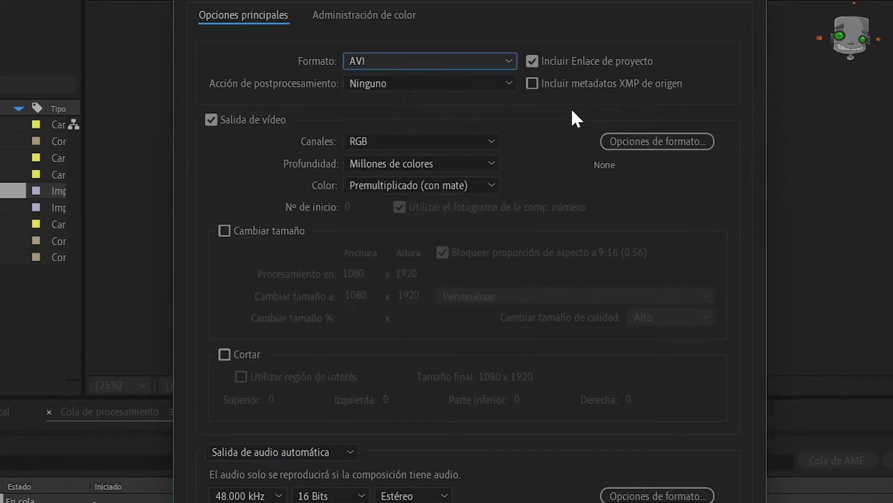
pyautogui.press('Return')
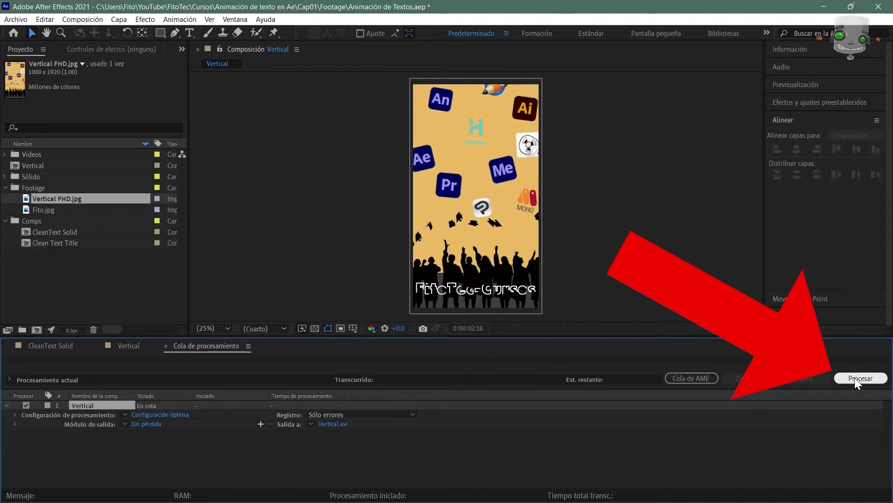
# Start rendering the queued Vertical composition
pyautogui.click(855, 378)
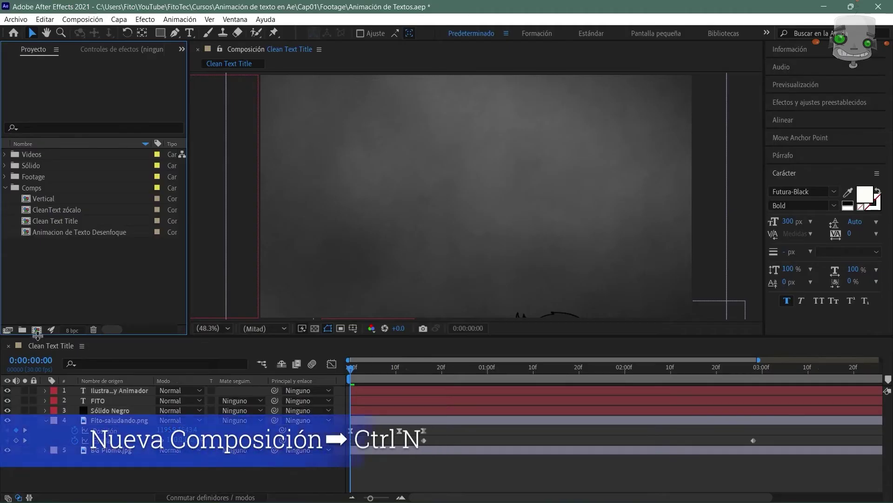
# Create a 1920 x 1080, 24 fps, six-second composition named Animacion de Texto Desenfoque and move it into the Comps folder
pyautogui.click(37, 330)
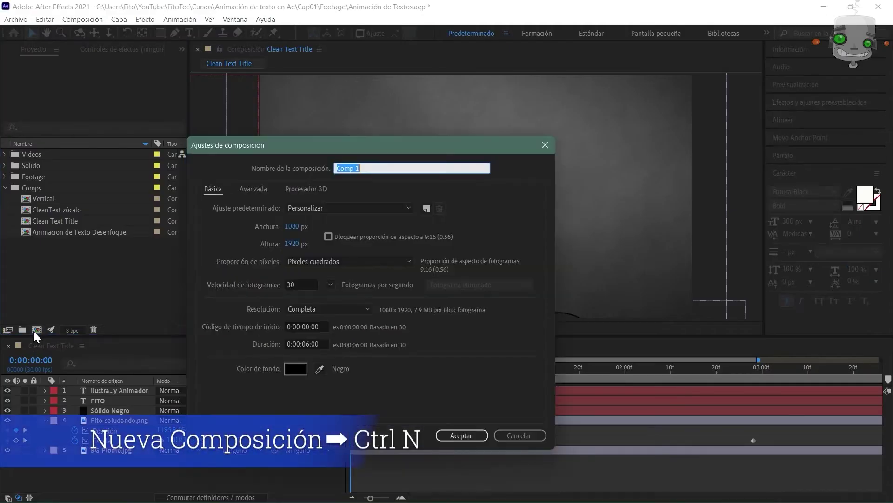
pyautogui.click(297, 227)
pyautogui.write('1920')
pyautogui.click(297, 244)
pyautogui.write('1080')
pyautogui.moveTo(300, 284); pyautogui.dragTo(272, 281)
pyautogui.moveTo(404, 169); pyautogui.dragTo(326, 169)
pyautogui.write('Animacion de Texto Desenfoque')
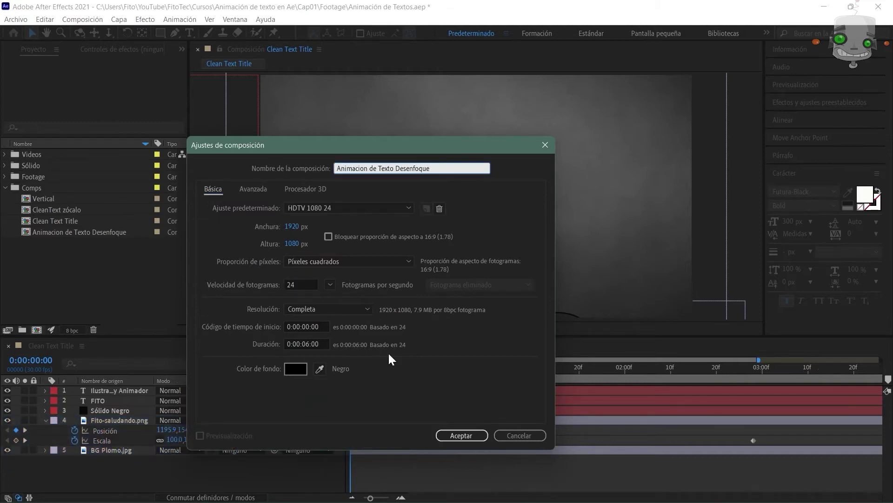
pyautogui.press('Return')
pyautogui.moveTo(31, 244); pyautogui.dragTo(32, 188)
# Add a text layer reading FitoTec to the composition and scale it to 143%
pyautogui.click(189, 33)
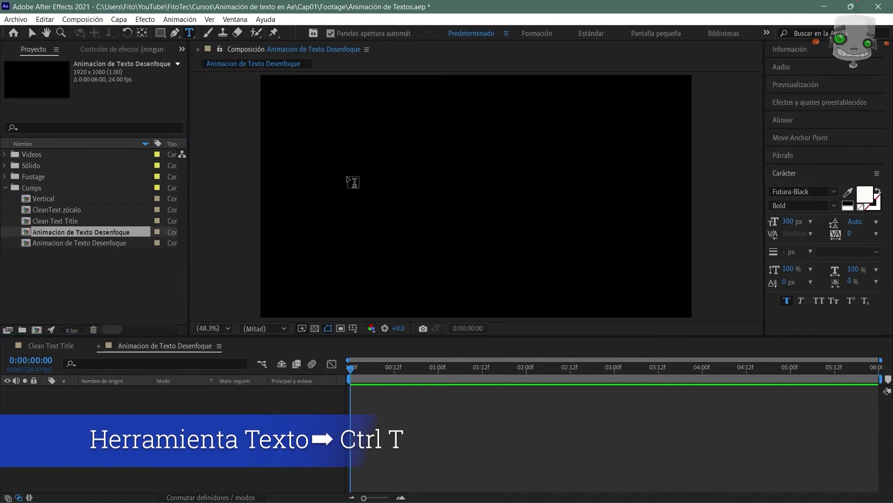
pyautogui.click(353, 182)
pyautogui.write('FitoTec')
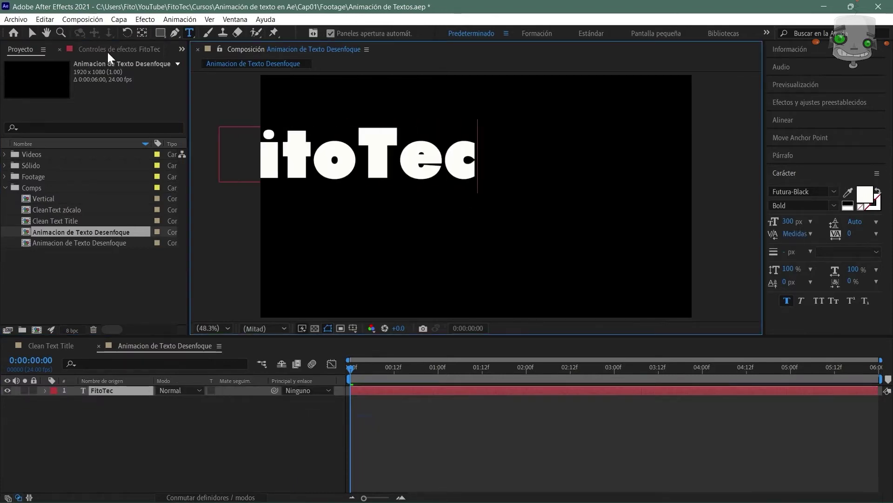
pyautogui.click(32, 33)
pyautogui.moveTo(348, 164); pyautogui.dragTo(465, 187)
pyautogui.press('s')
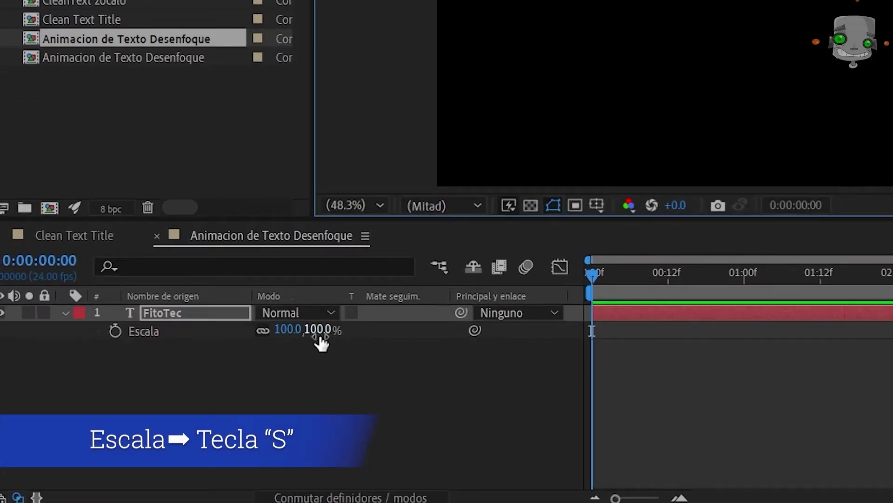
pyautogui.moveTo(320, 336); pyautogui.dragTo(339, 331)
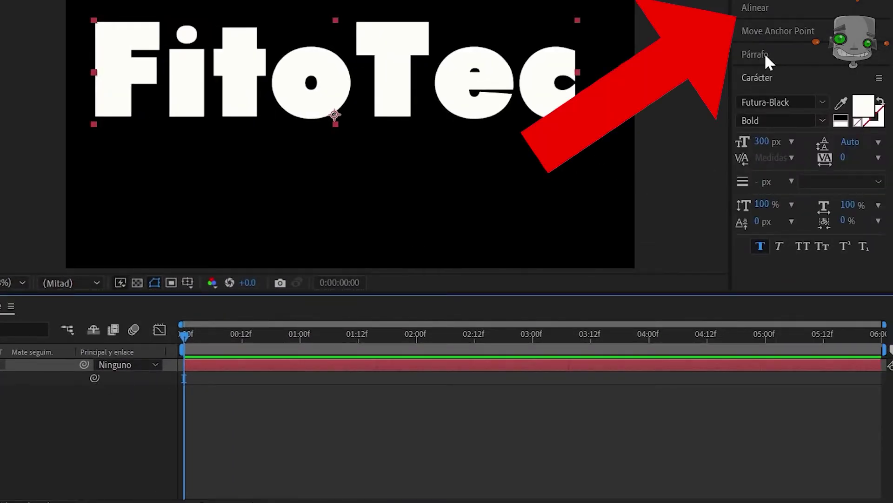
# Center the FitoTec text horizontally and vertically in the composition
pyautogui.click(758, 9)
pyautogui.click(773, 47)
pyautogui.click(852, 48)
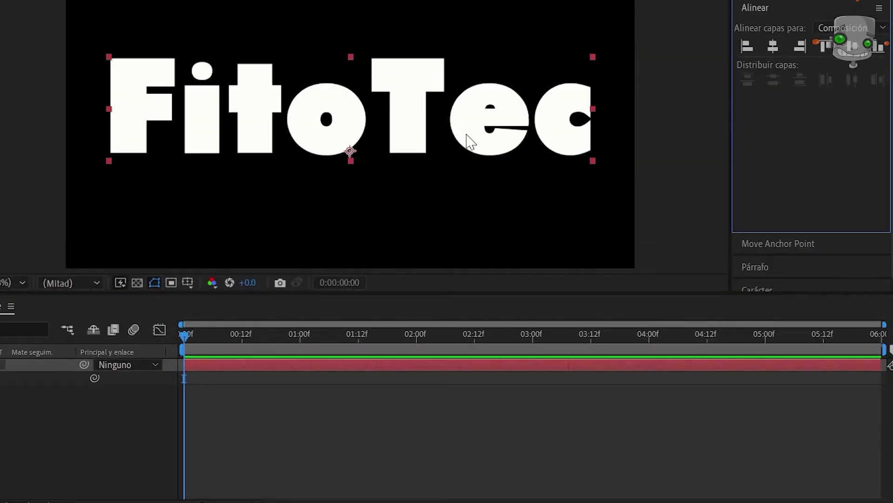
# Change the font of the FitoTec text to Futura-Bold
pyautogui.doubleClick(264, 102)
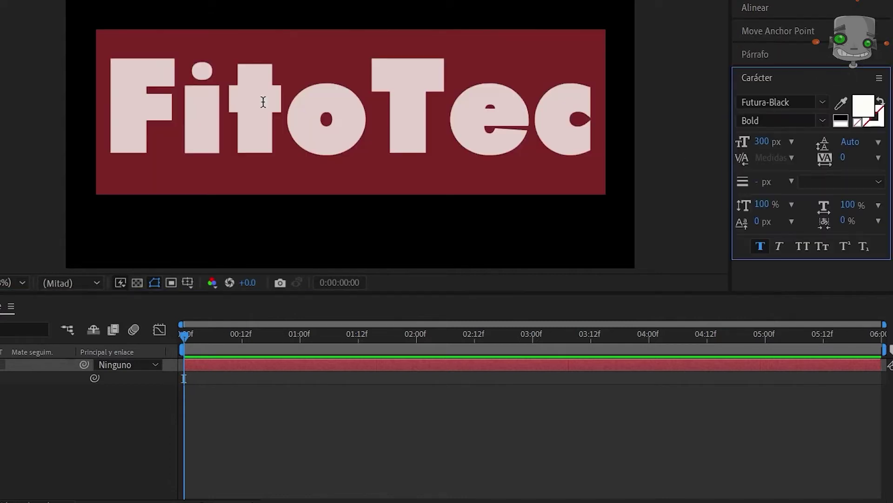
pyautogui.click(822, 102)
pyautogui.click(817, 159)
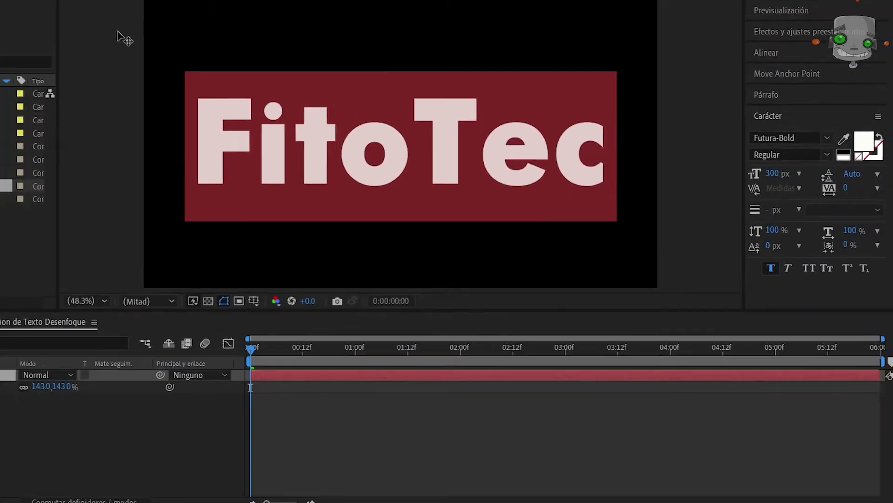
pyautogui.click(34, 34)
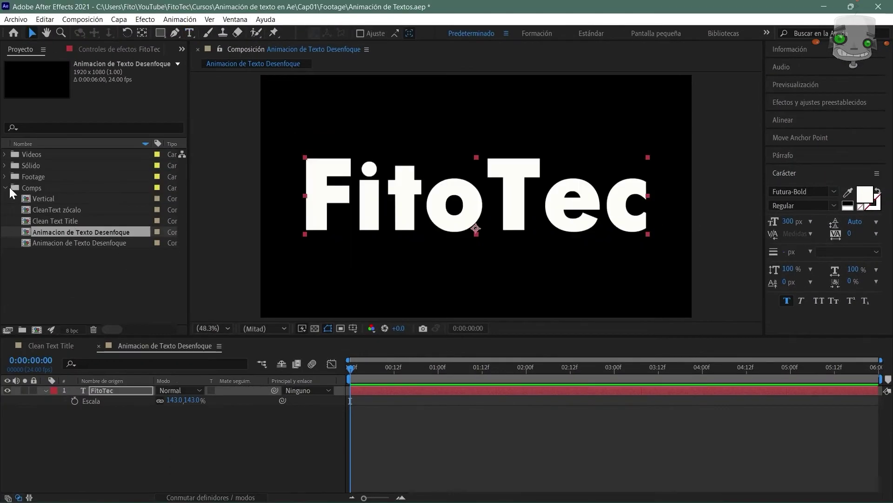
# Place BG Plomo.jpg from the Footage folder beneath the FitoTec layer and move the text's anchor point to its center
pyautogui.click(5, 177)
pyautogui.moveTo(34, 221); pyautogui.dragTo(104, 418)
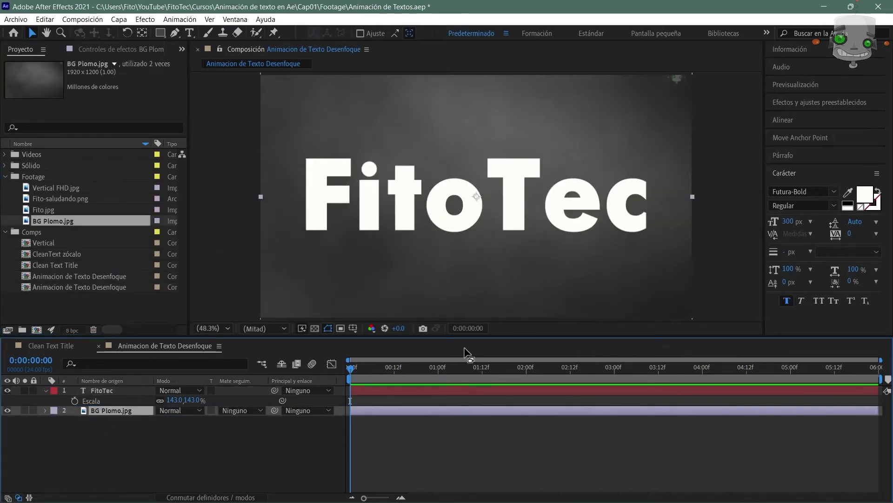
pyautogui.click(107, 390)
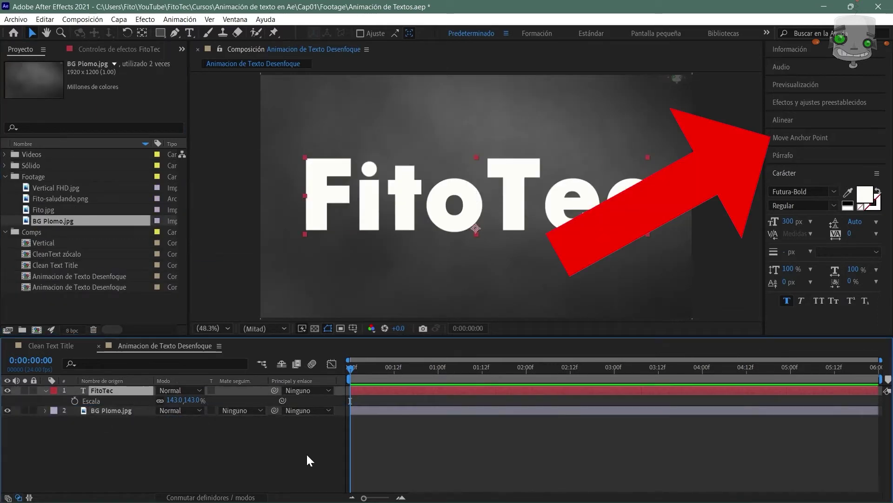
pyautogui.click(797, 136)
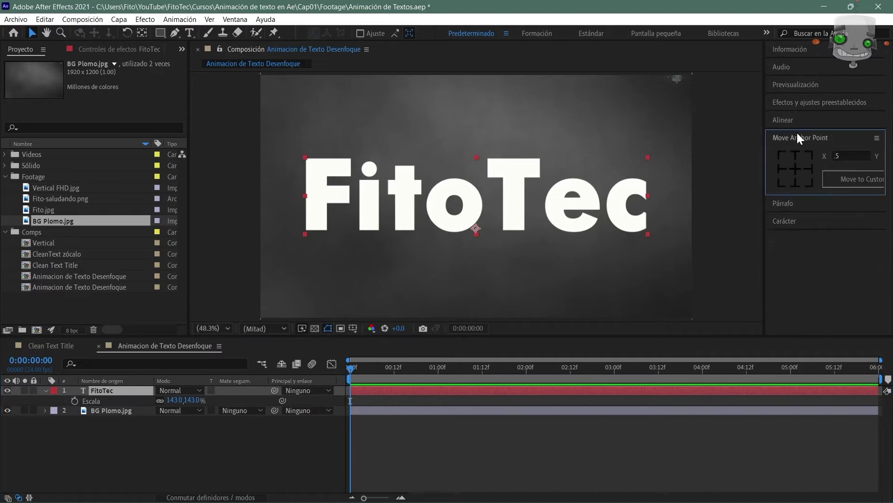
# Add a text animator with the Opacidad and Desenfoque properties to the FitoTec layer
pyautogui.click(45, 390)
pyautogui.click(46, 391)
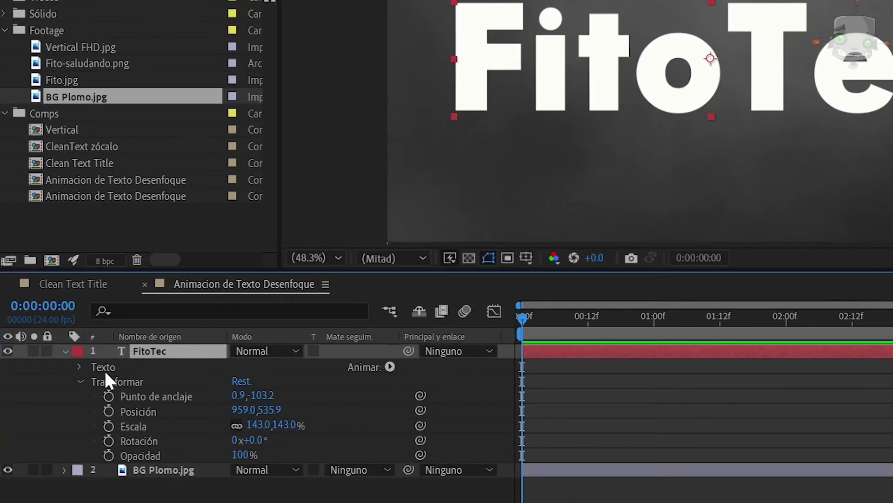
pyautogui.click(390, 367)
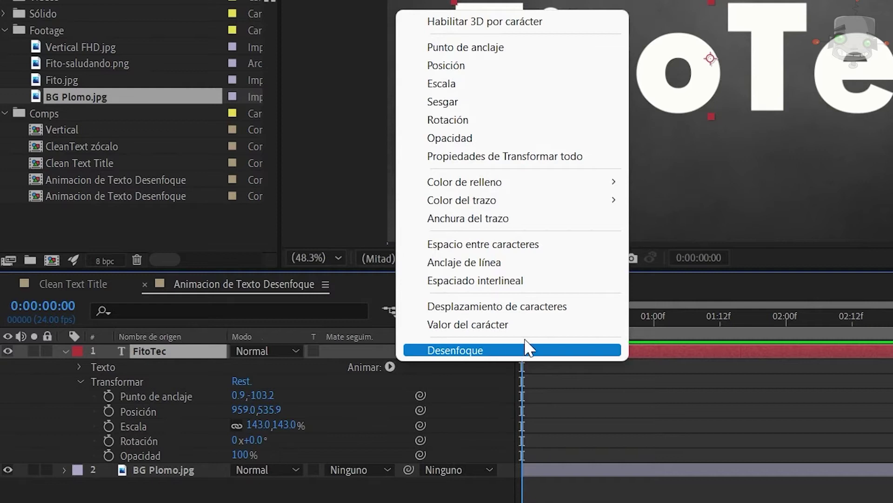
pyautogui.click(506, 134)
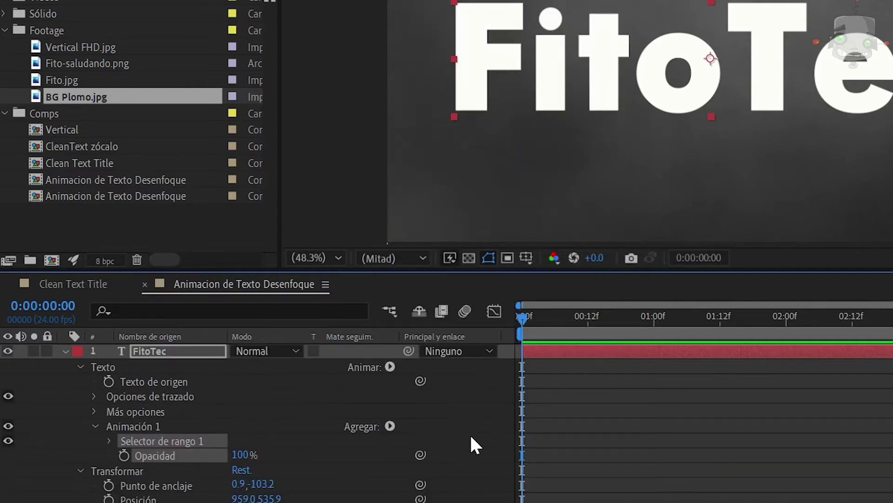
pyautogui.scroll(-3, 471, 440)
pyautogui.click(390, 381)
pyautogui.moveTo(438, 386)
pyautogui.click(564, 387)
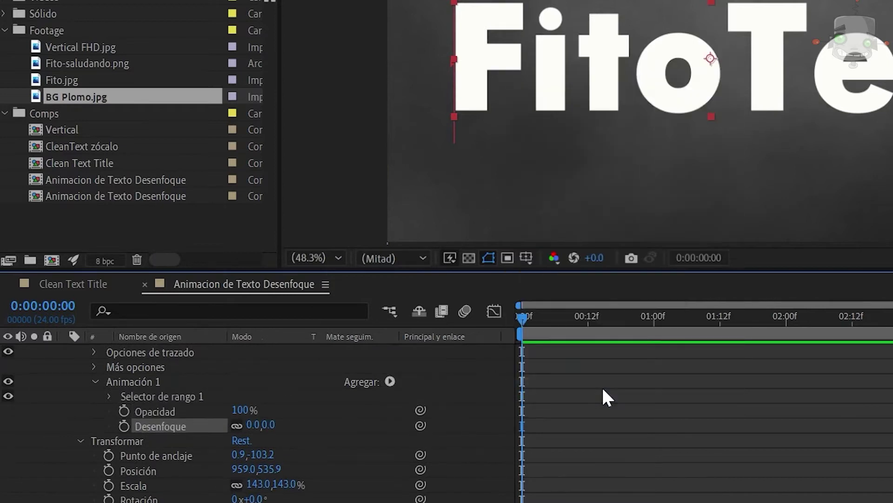
# Set the text animator's Opacidad to 10%
pyautogui.click(239, 411)
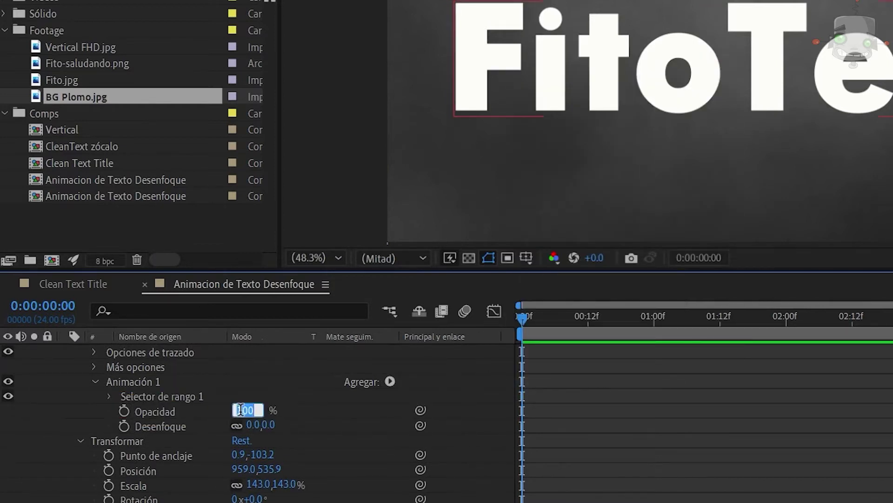
pyautogui.write('10')
pyautogui.press('Return')
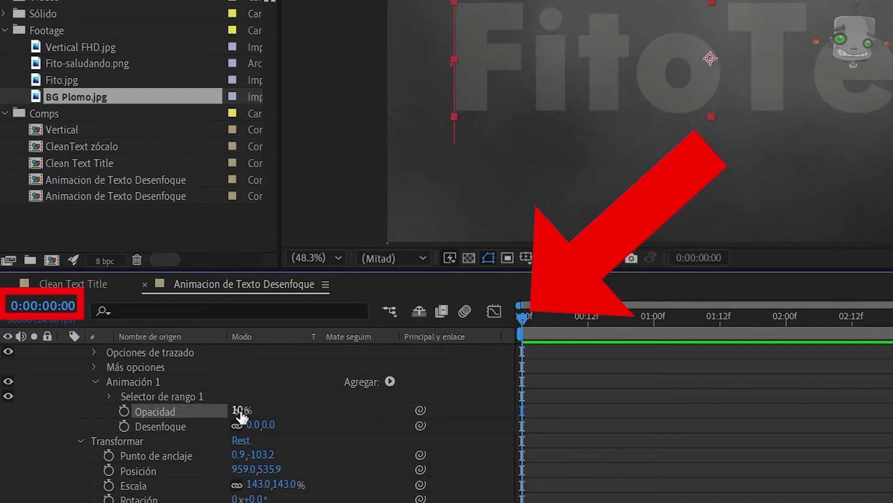
# Set the Forma in the range selector's advanced options to Pendiente hacia arriba
pyautogui.click(110, 396)
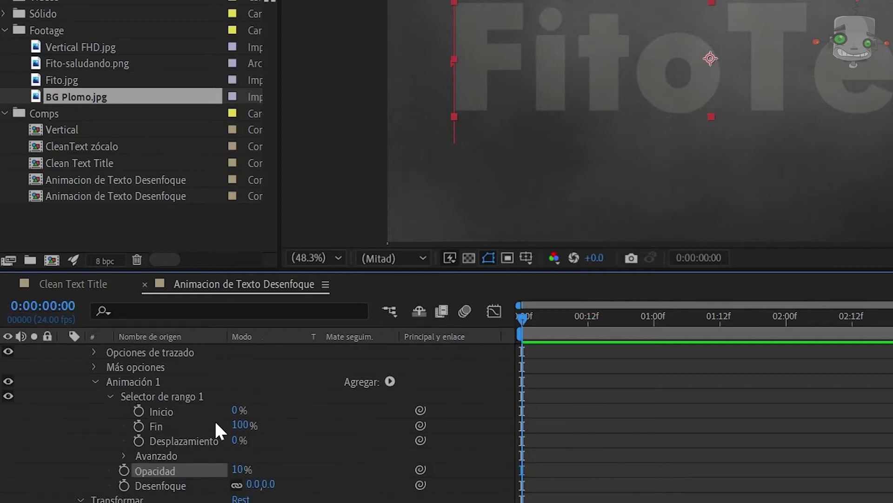
pyautogui.click(123, 456)
pyautogui.scroll(-2, 228, 465)
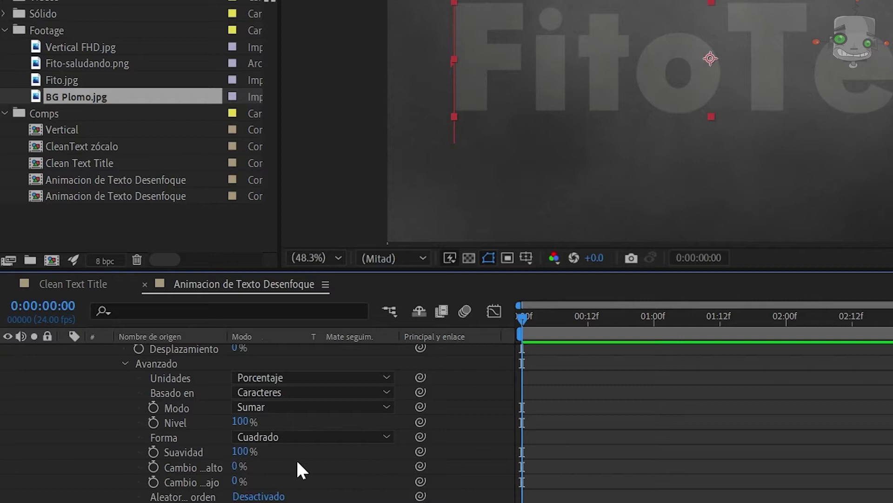
pyautogui.scroll(-1, 296, 459)
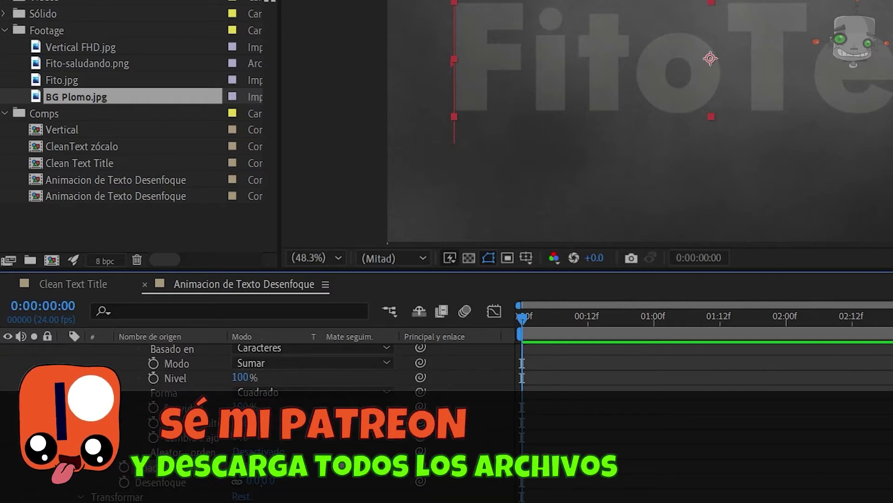
pyautogui.scroll(1, 337, 454)
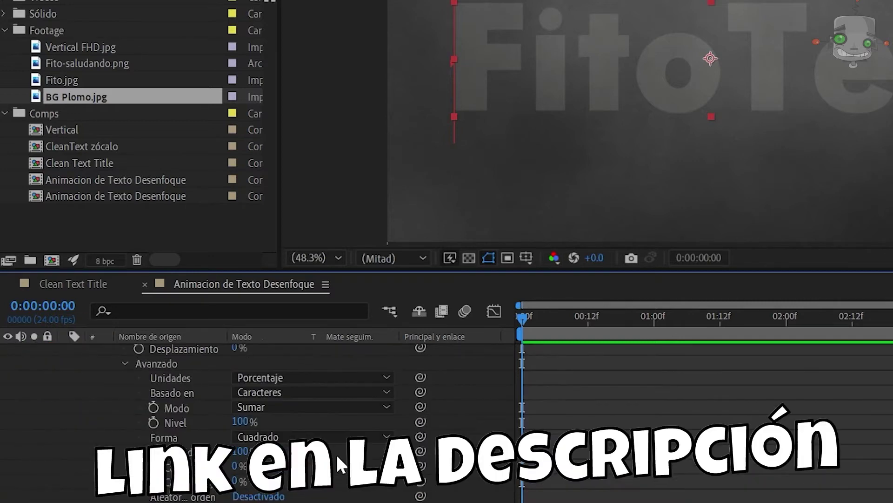
pyautogui.click(389, 438)
pyautogui.click(372, 352)
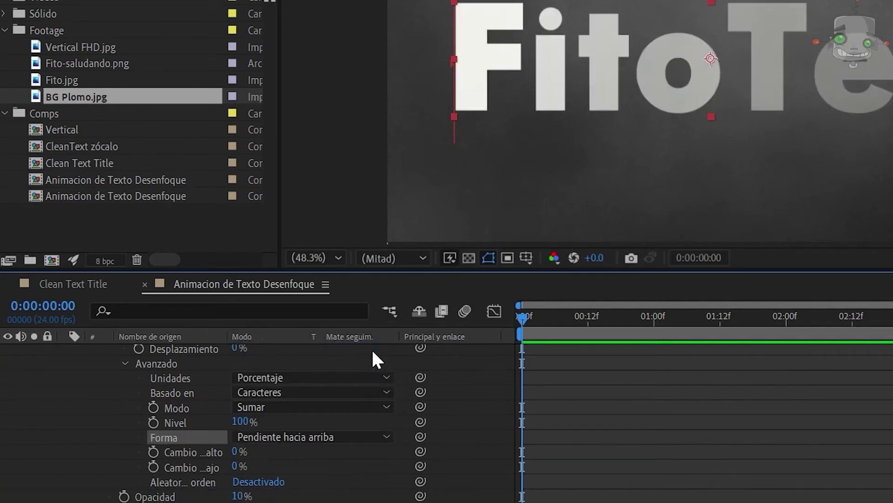
# Set both the high and low ease values of the range selector to 50%
pyautogui.click(236, 452)
pyautogui.write('50')
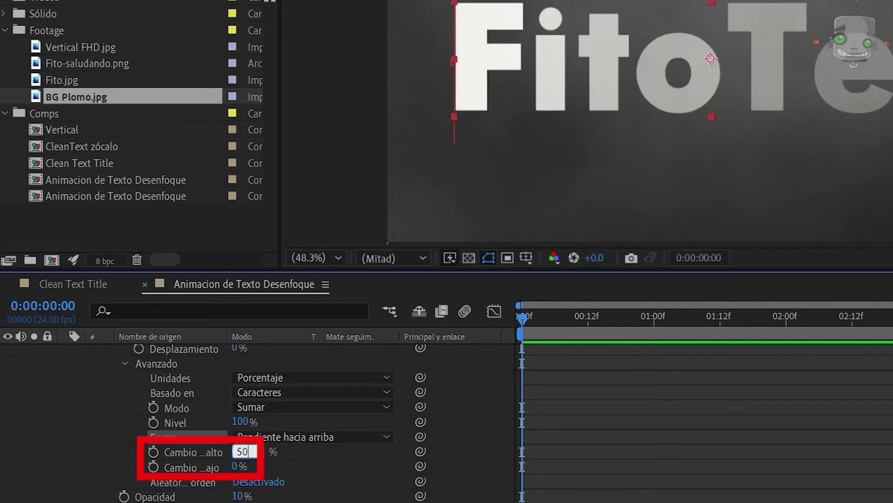
pyautogui.press('Return')
pyautogui.click(237, 465)
pyautogui.write('50')
pyautogui.press('Return')
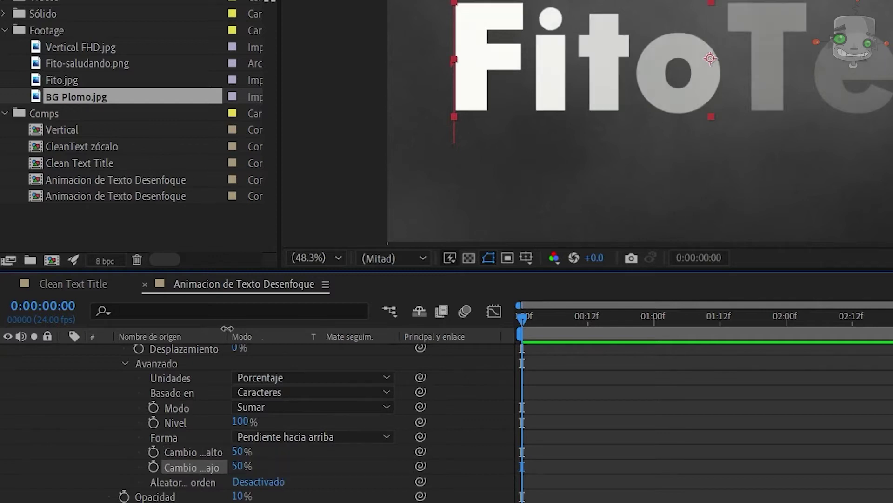
# Widen the layer name column and turn on Aleatorizar orden for the range selector
pyautogui.moveTo(227, 333); pyautogui.dragTo(256, 334)
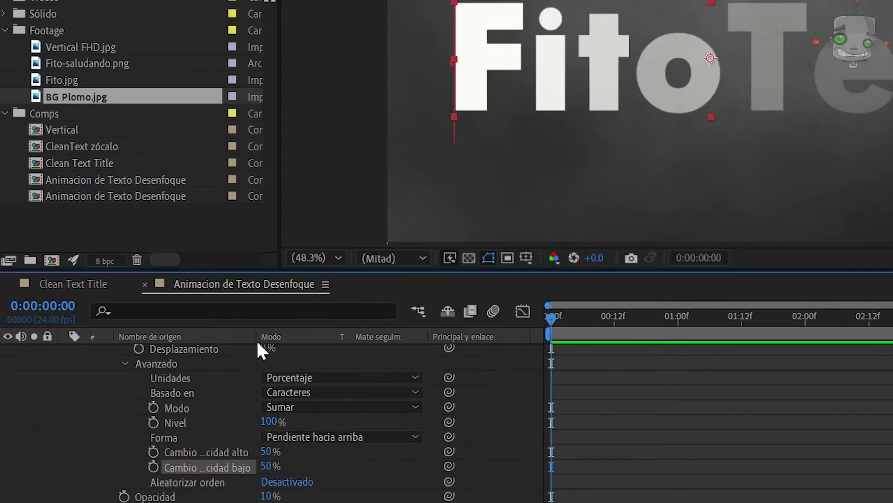
pyautogui.click(281, 481)
pyautogui.moveTo(699, 322); pyautogui.dragTo(546, 339)
# Set the range selector's Desplazamiento to -100% with a keyframe at 0:00:00:00
pyautogui.scroll(3, 342, 423)
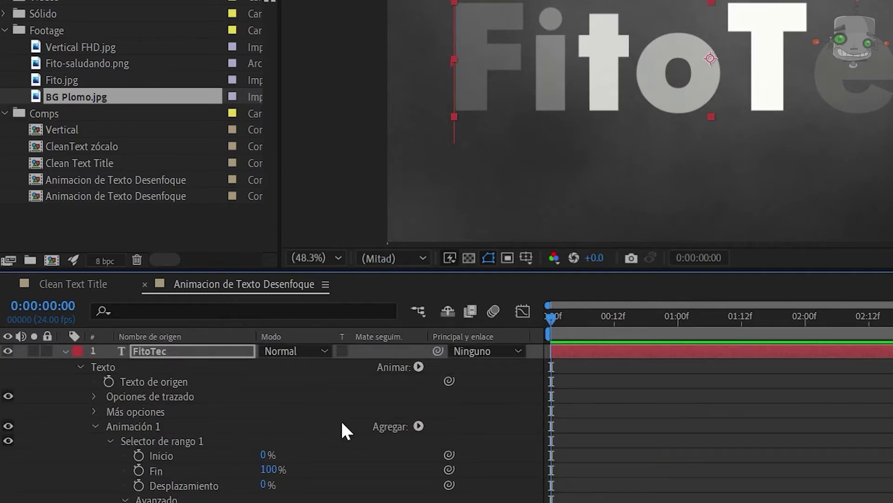
pyautogui.scroll(-3, 302, 419)
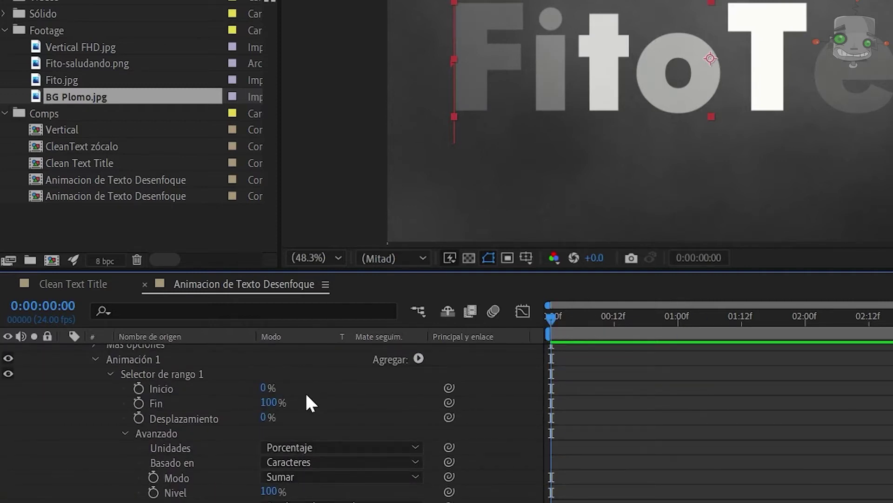
pyautogui.click(264, 417)
pyautogui.write('-100')
pyautogui.press('Return')
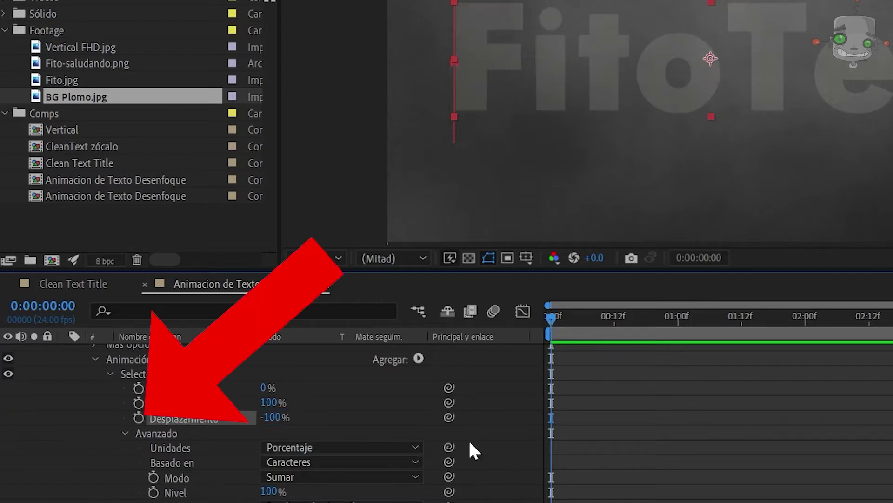
pyautogui.click(138, 417)
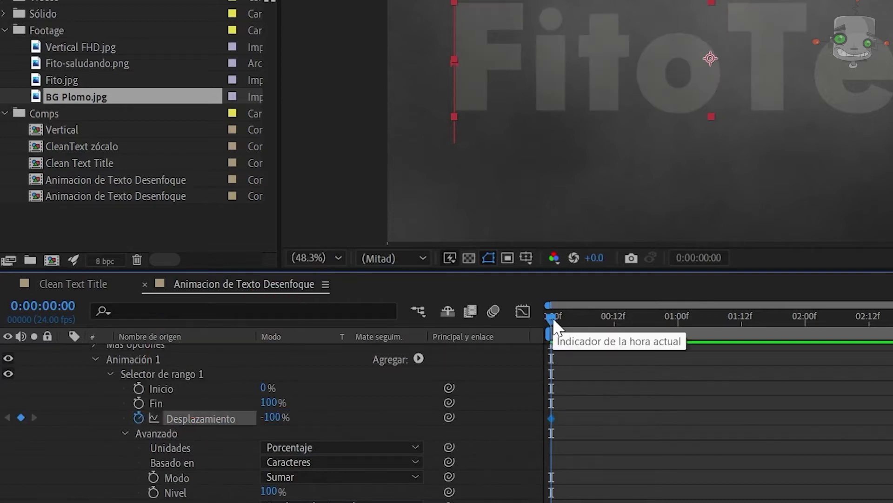
# Add a Desplazamiento keyframe of 100% at 0:00:01:00 and play the animation from the beginning
pyautogui.moveTo(553, 318); pyautogui.dragTo(679, 328)
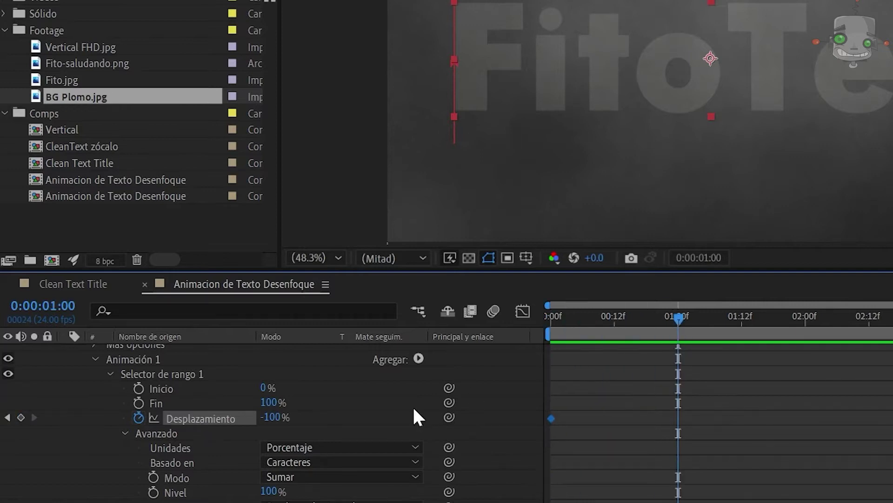
pyautogui.click(271, 417)
pyautogui.write('100')
pyautogui.press('Return')
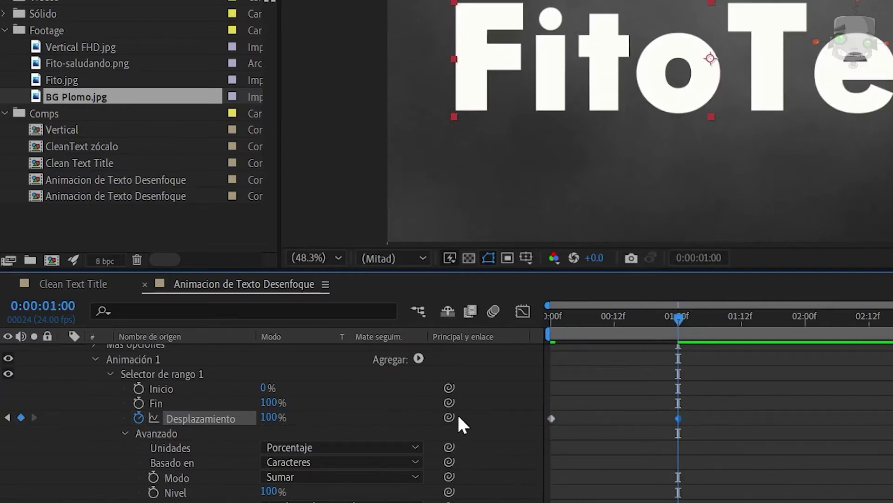
pyautogui.click(552, 317)
pyautogui.press('space')
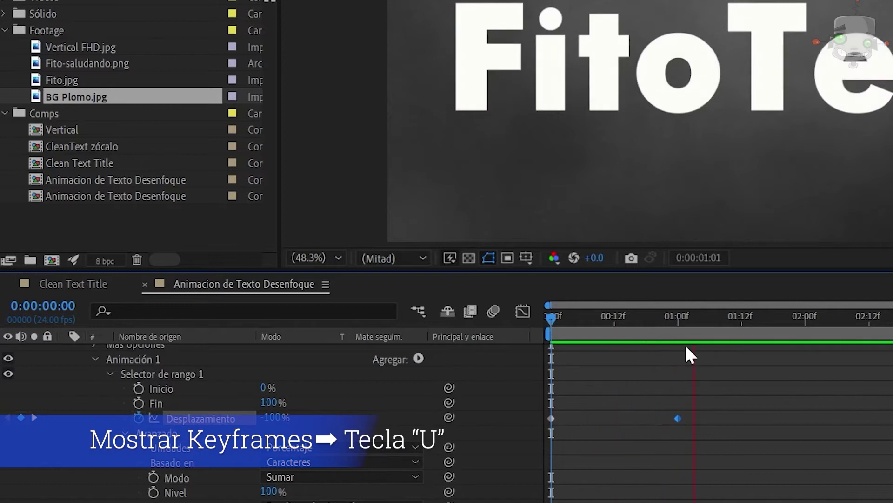
# Move the range selector's second Desplazamiento keyframe to about 0:00:02:12, reveal only the FitoTec layer's keyframed properties, and preview the animation
pyautogui.press('space')
pyautogui.moveTo(679, 419); pyautogui.dragTo(870, 421)
pyautogui.moveTo(732, 319); pyautogui.dragTo(522, 326)
pyautogui.scroll(3, 186, 383)
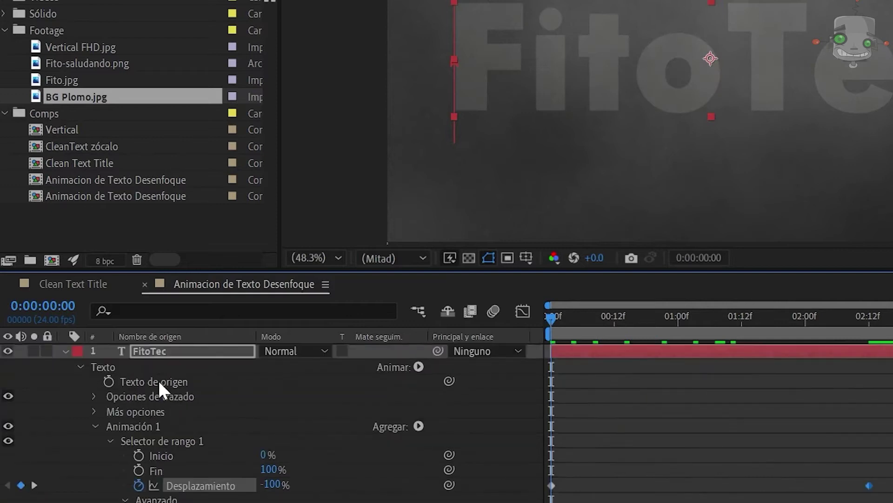
pyautogui.click(172, 350)
pyautogui.press('u')
pyautogui.press('space')
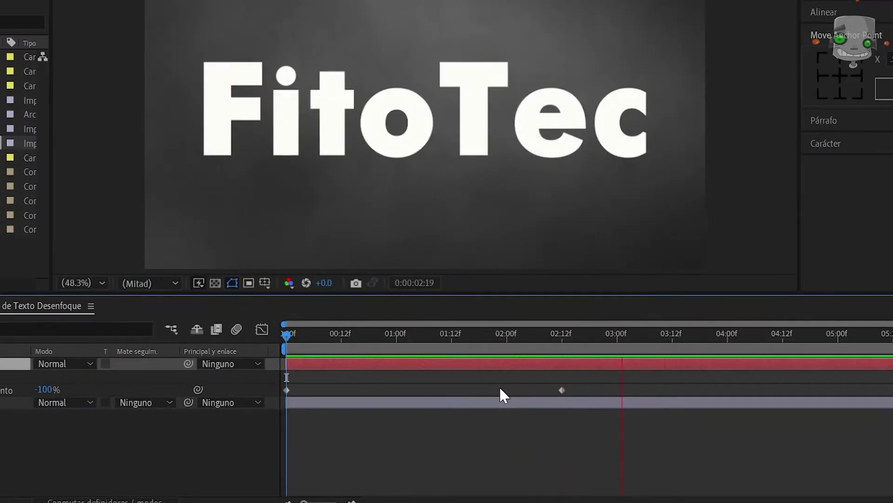
pyautogui.press('space')
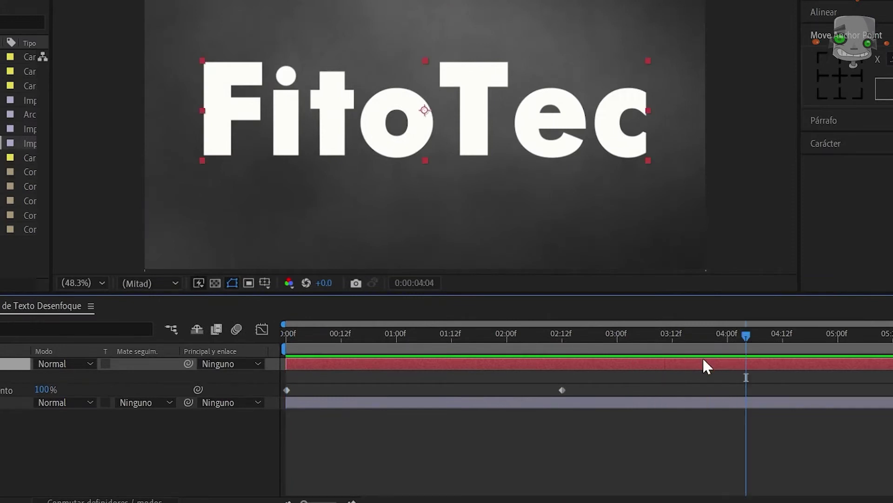
# Try the second Desplazamiento keyframe at 0:00:05:17 and preview the slower animation from the start
pyautogui.moveTo(561, 389); pyautogui.dragTo(889, 399)
pyautogui.moveTo(749, 337); pyautogui.dragTo(277, 362)
pyautogui.press('space')
pyautogui.click(705, 335)
# Bring the second Desplazamiento keyframe back to 0:00:00:23 and preview the faster animation from the start
pyautogui.moveTo(892, 390); pyautogui.dragTo(542, 392)
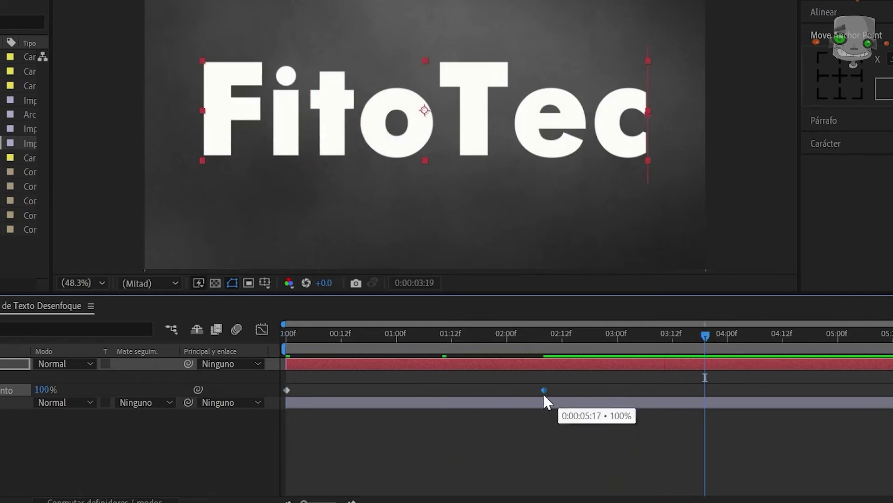
pyautogui.click(296, 339)
pyautogui.moveTo(296, 339); pyautogui.dragTo(282, 335)
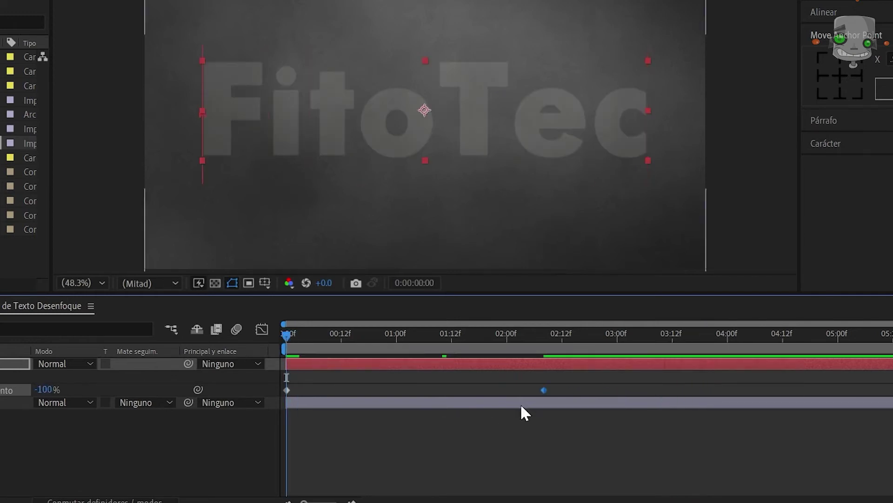
pyautogui.moveTo(543, 391); pyautogui.dragTo(391, 390)
pyautogui.press('space')
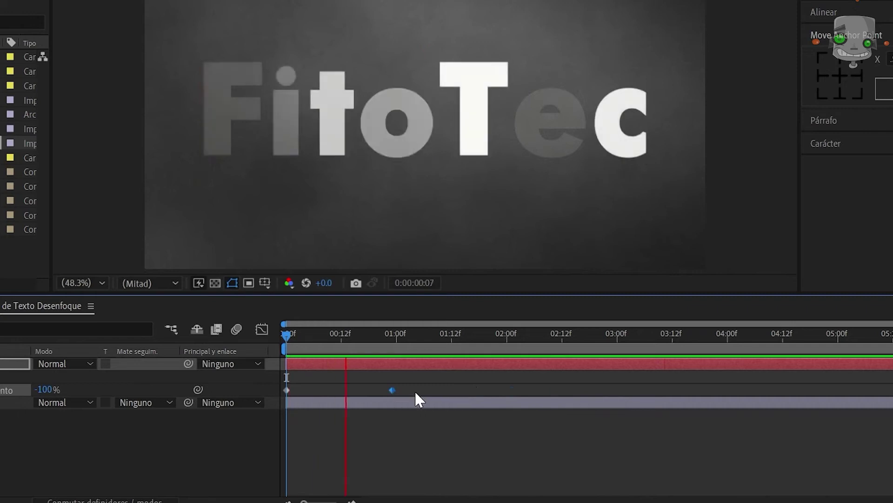
pyautogui.press('space')
pyautogui.moveTo(446, 333); pyautogui.dragTo(280, 344)
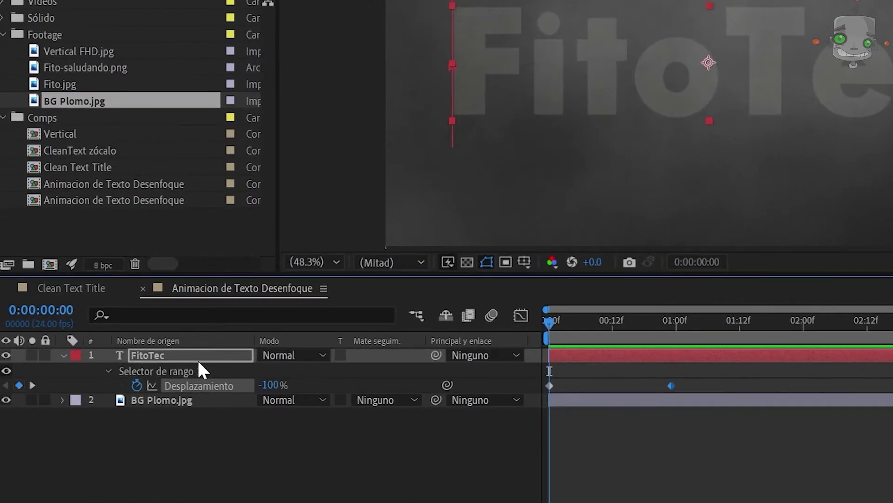
# Add Escala keyframes of 143% to the FitoTec layer at 0:00:00:00 and 0:00:00:23
pyautogui.hotkey('alt', 'shift', 's')
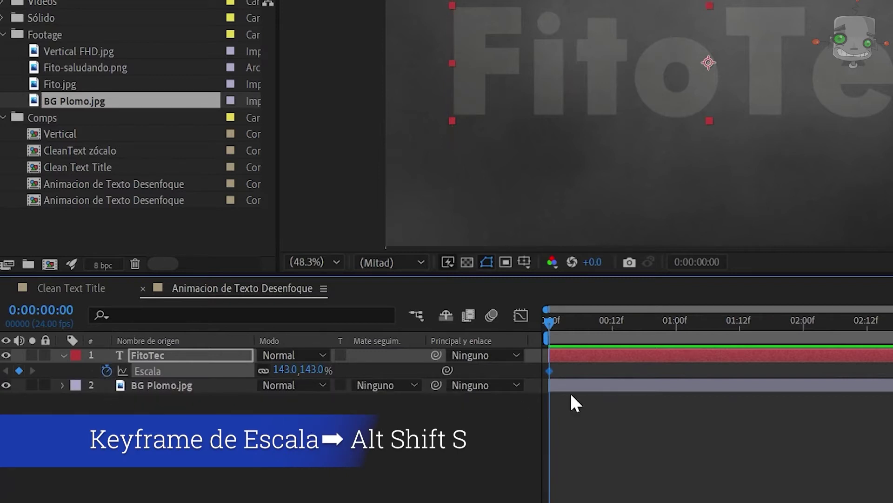
pyautogui.press('u')
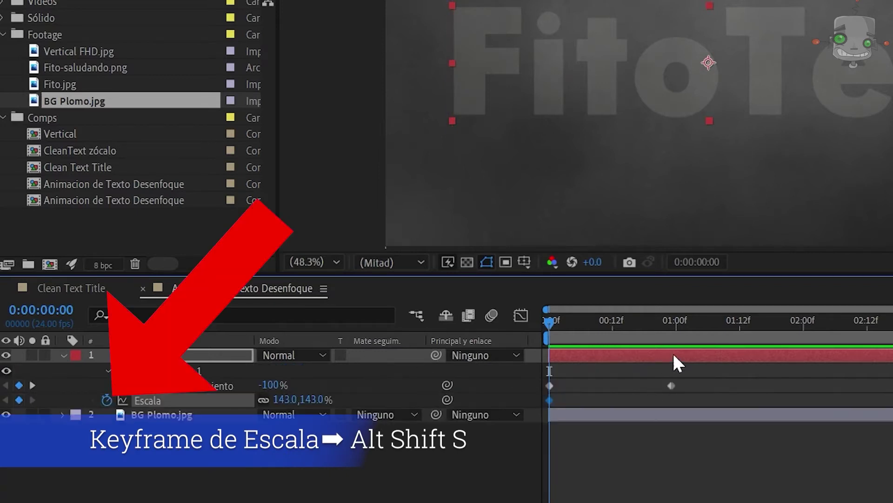
pyautogui.moveTo(553, 321); pyautogui.dragTo(671, 336)
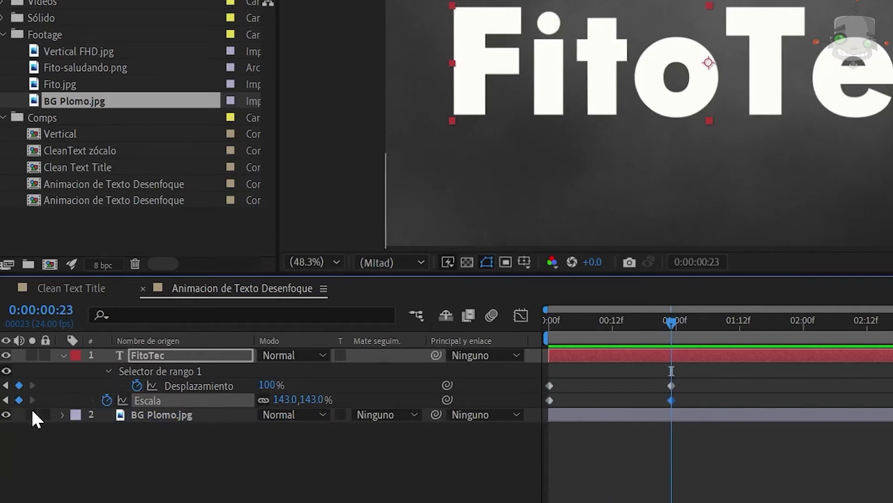
# Set the FitoTec layer's Escala to 76% at 0:00:00:00 and apply easy ease to both scale keyframes
pyautogui.click(549, 323)
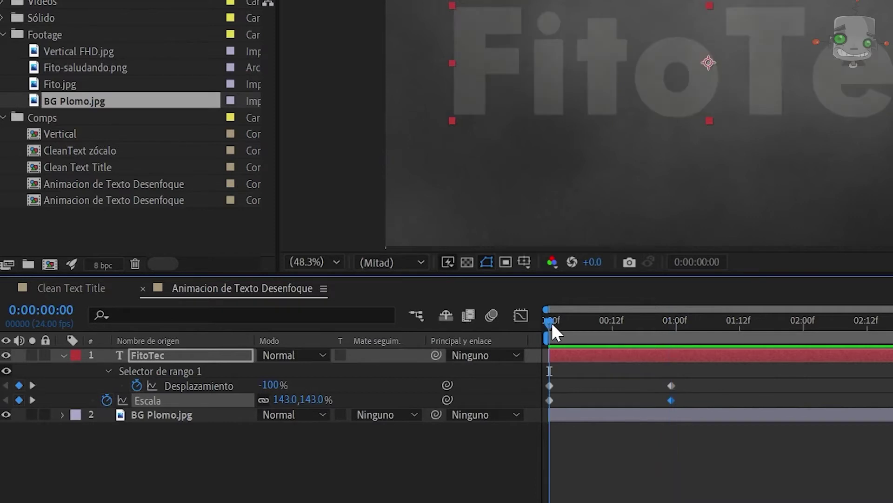
pyautogui.click(549, 400)
pyautogui.moveTo(305, 399); pyautogui.dragTo(256, 401)
pyautogui.moveTo(702, 395); pyautogui.dragTo(538, 404)
pyautogui.press('F9')
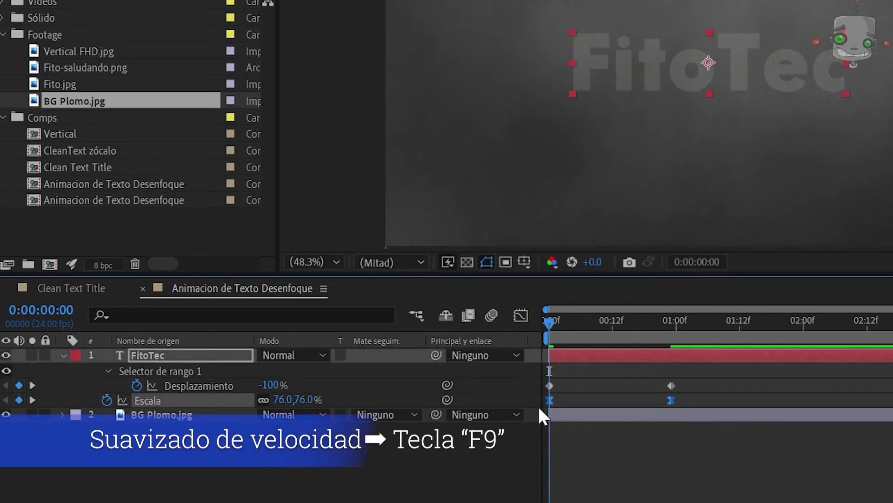
# Move the ending Desplazamiento and Escala keyframes to about 0:00:03:01 and preview the animation
pyautogui.moveTo(696, 379)
pyautogui.mouseDown()
pyautogui.moveTo(662, 405)
pyautogui.moveTo(711, 382)
pyautogui.mouseUp()
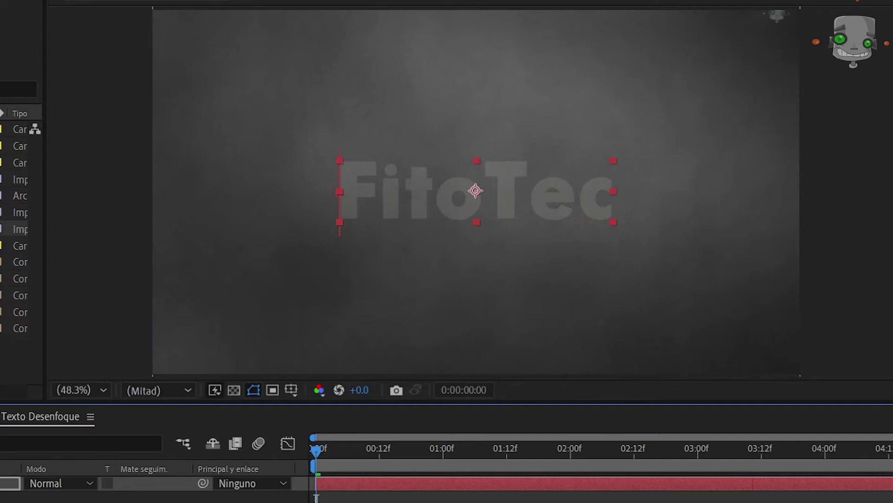
pyautogui.press('space')
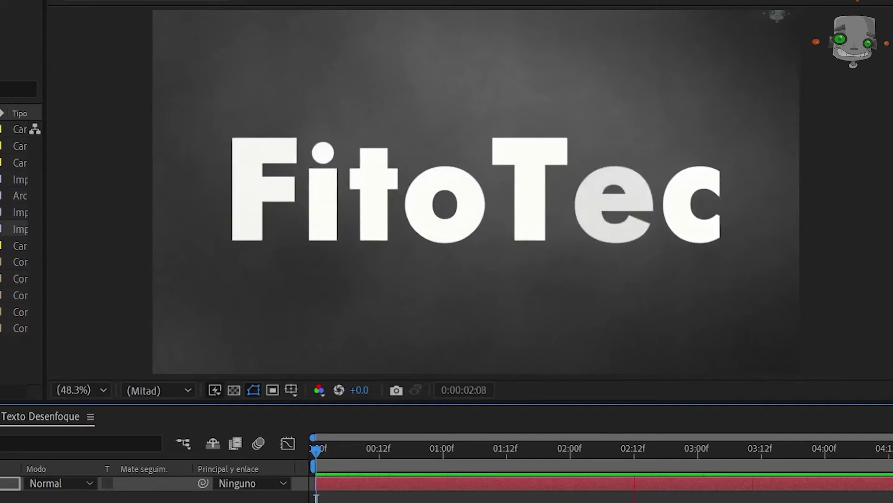
pyautogui.press('space')
pyautogui.press('space')
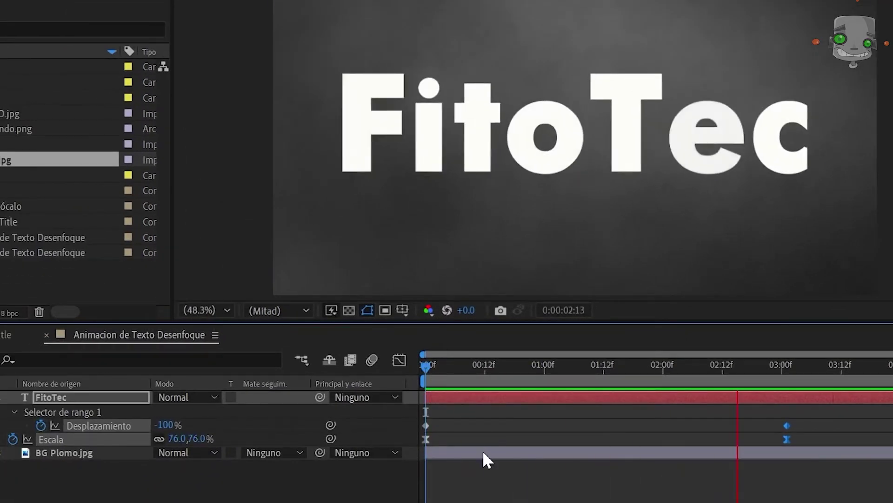
pyautogui.press('space')
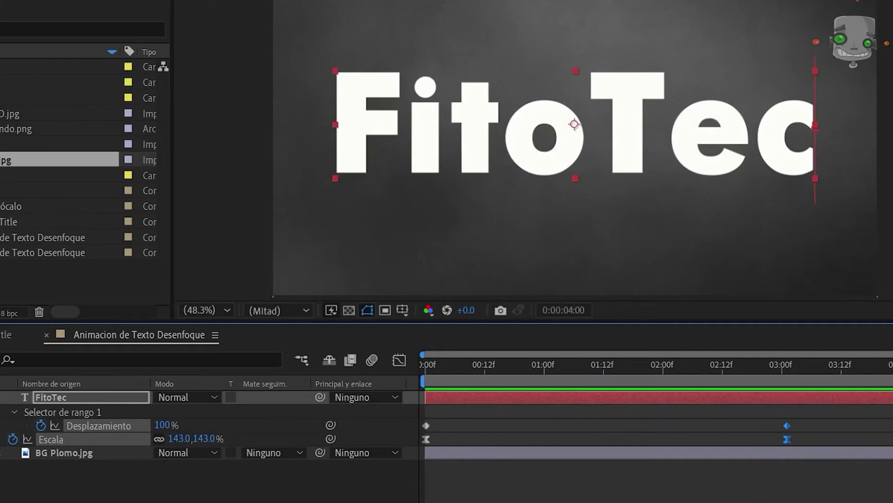
# Move only the ending Escala keyframe to 0:00:04:00 and preview the animation from the start
pyautogui.click(808, 428)
pyautogui.moveTo(787, 440); pyautogui.dragTo(892, 443)
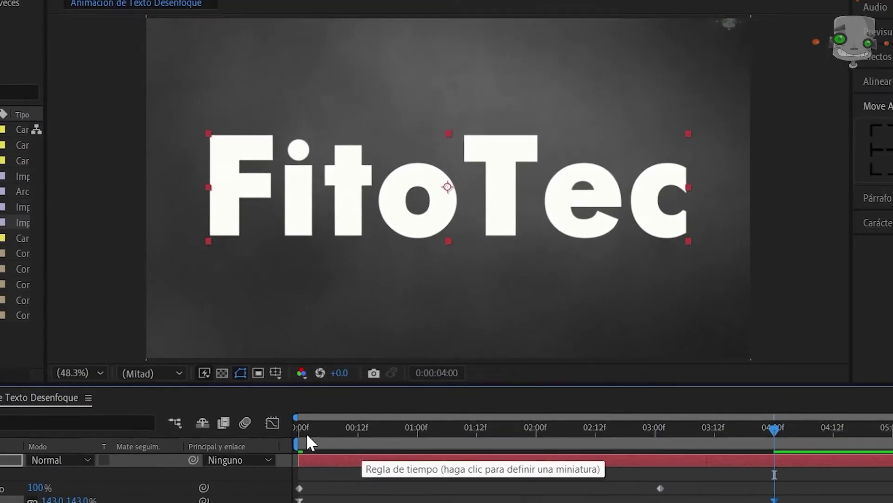
pyautogui.click(426, 368)
pyautogui.press('space')
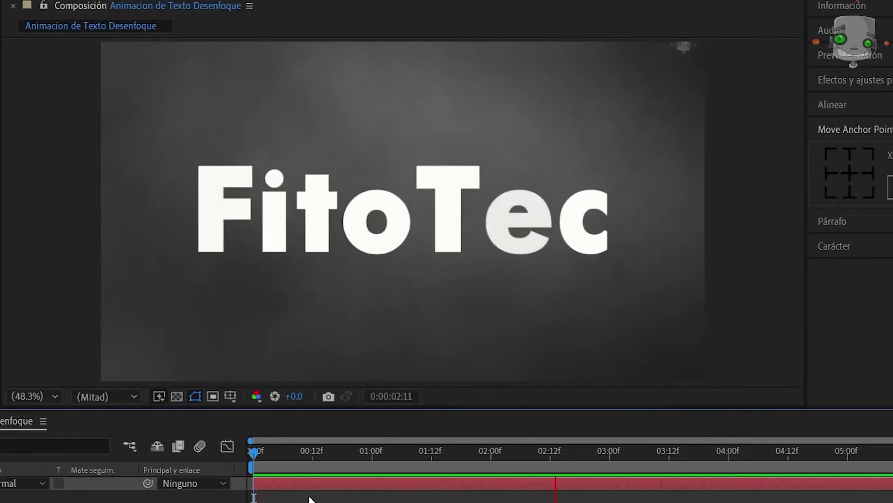
pyautogui.press('space')
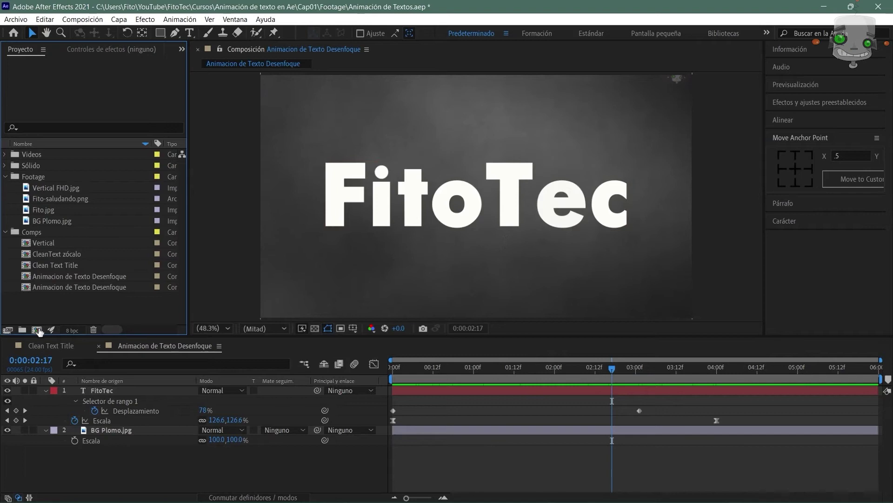
# Create a 1920 x 1080, 24 fps, six-second composition named Animacion de texto con Máscara and add BG Plomo.jpg as its background
pyautogui.hotkey('ctrl', 'n')
pyautogui.write('Animacion de texto con Máscara')
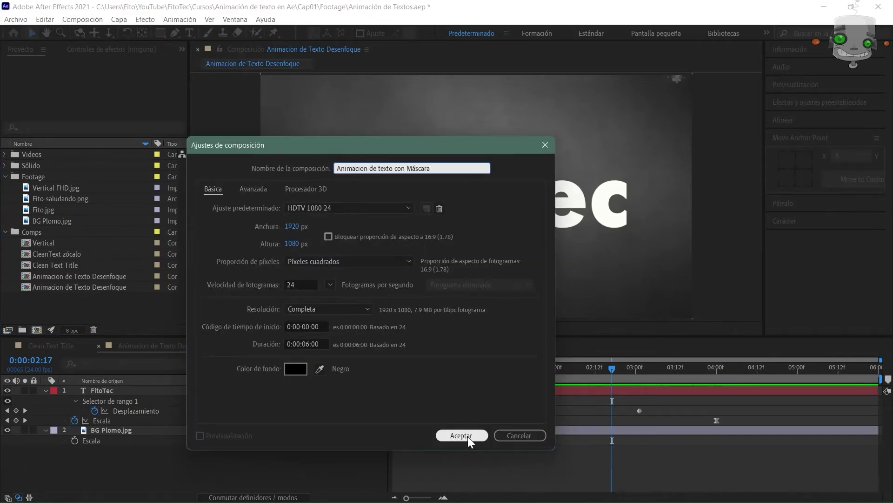
pyautogui.click(475, 435)
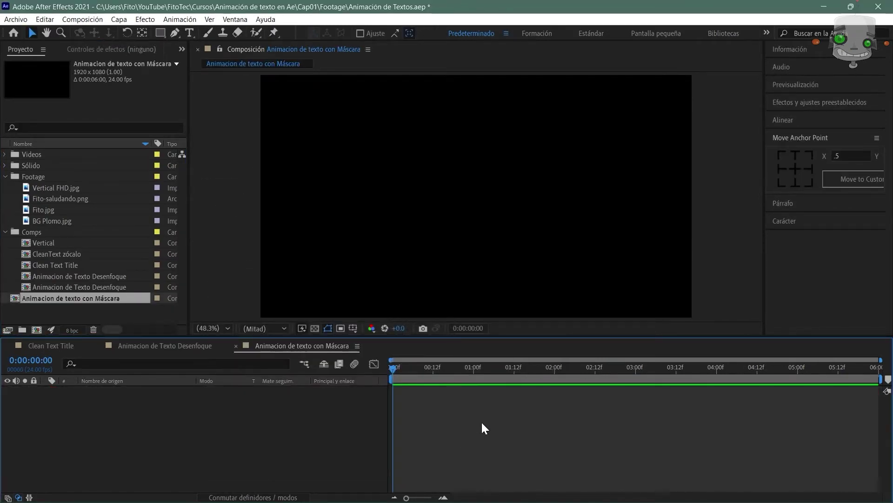
pyautogui.moveTo(84, 222); pyautogui.dragTo(155, 415)
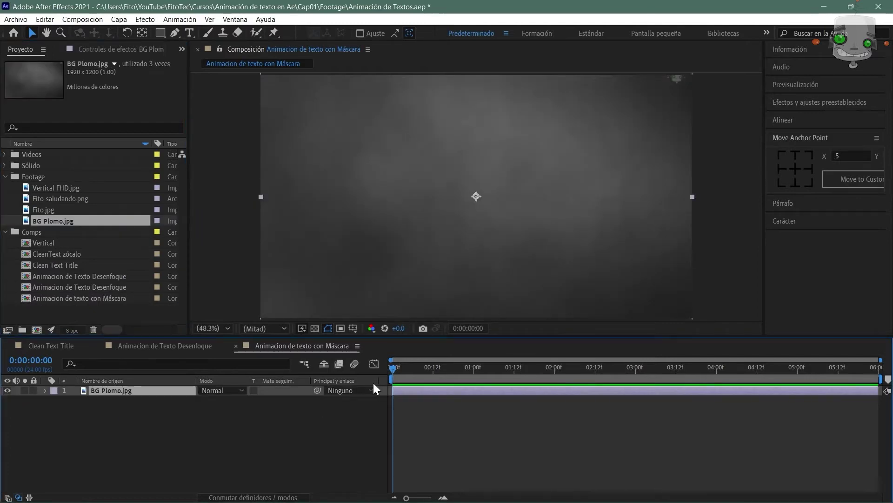
# Add a FitoTec text layer above the background
pyautogui.hotkey('ctrl', 't')
pyautogui.click(335, 200)
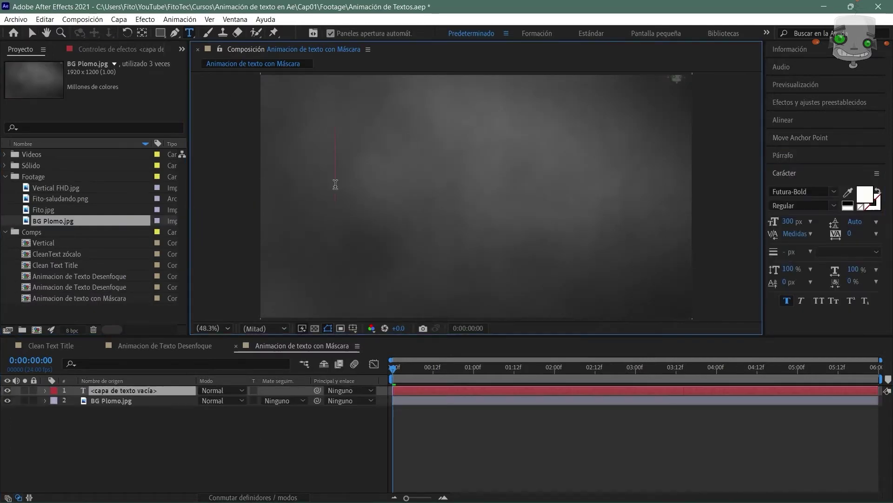
pyautogui.write('FitoTec')
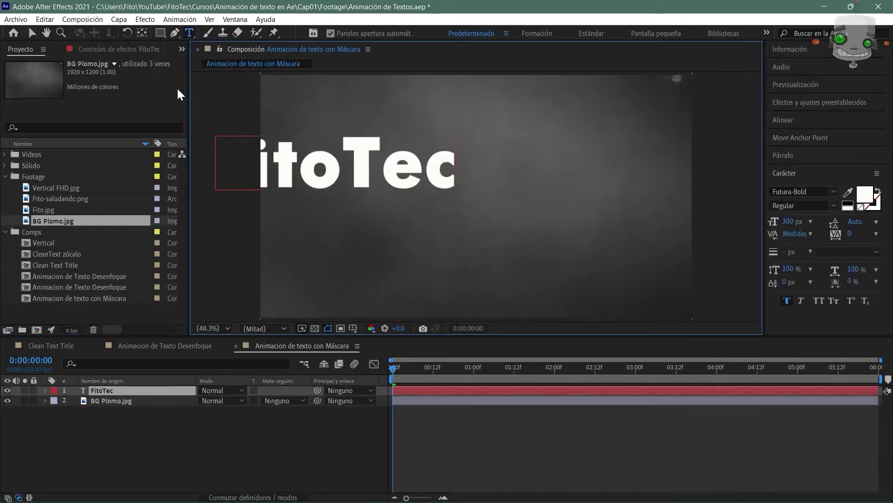
pyautogui.click(32, 32)
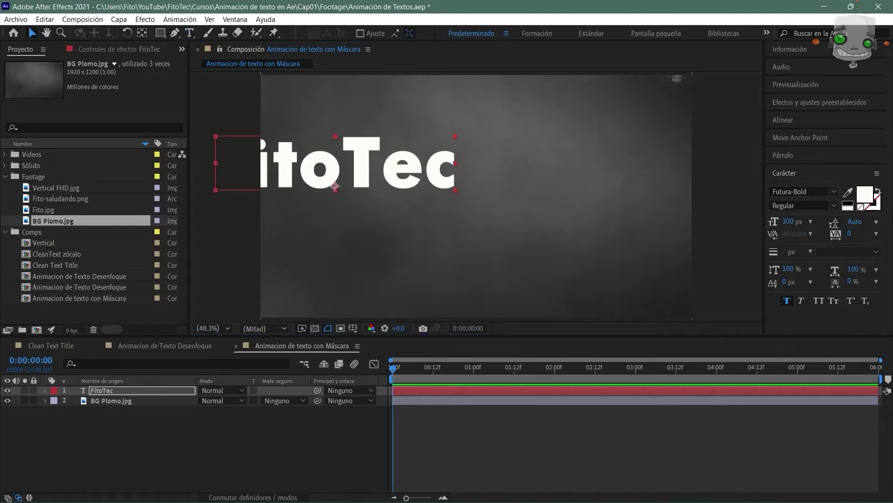
# Centre the FitoTec layer's anchor point and align the text horizontally and vertically to the centre of the composition
pyautogui.click(821, 139)
pyautogui.click(791, 117)
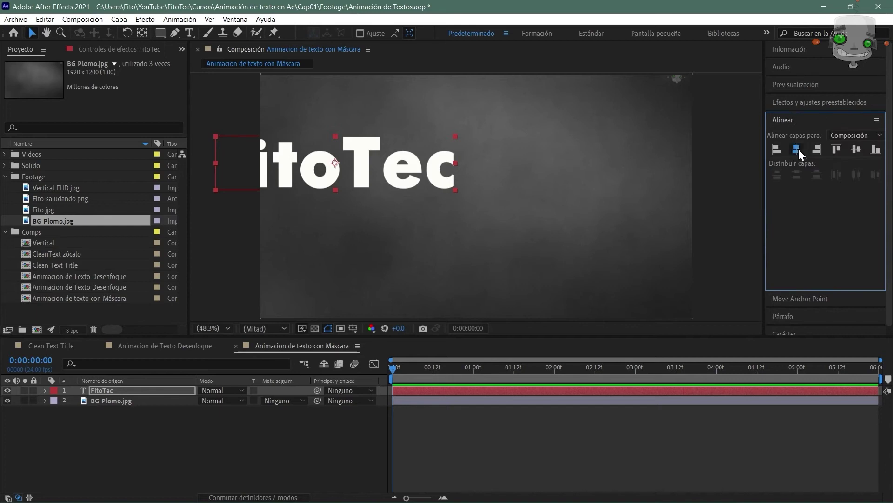
pyautogui.click(797, 149)
pyautogui.click(856, 149)
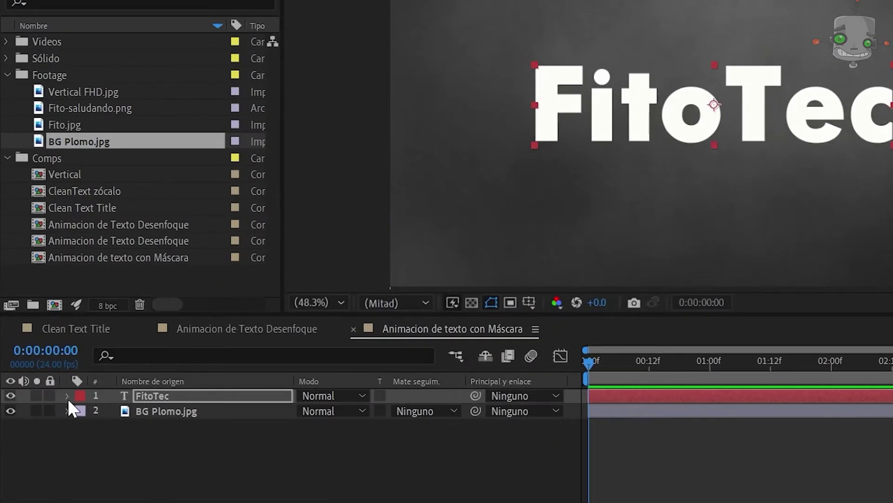
# Add a Posición text animator to the FitoTec layer and set its position to 0, 119
pyautogui.click(45, 390)
pyautogui.click(456, 411)
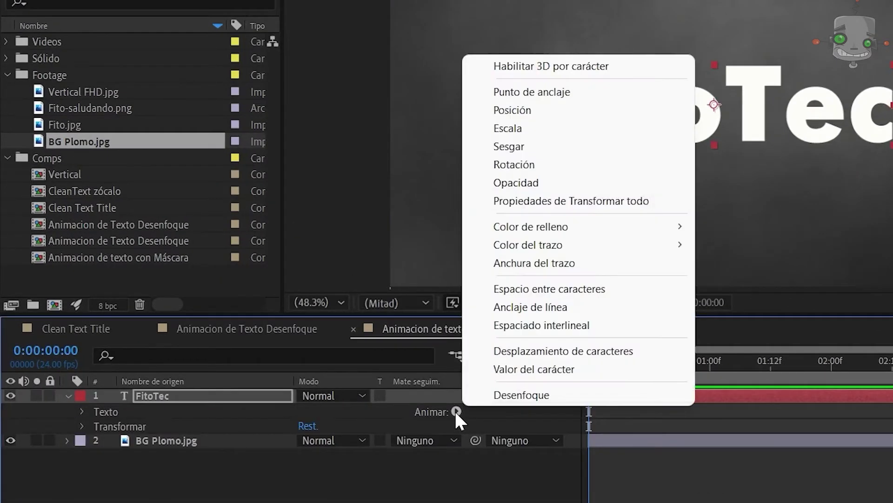
pyautogui.click(562, 114)
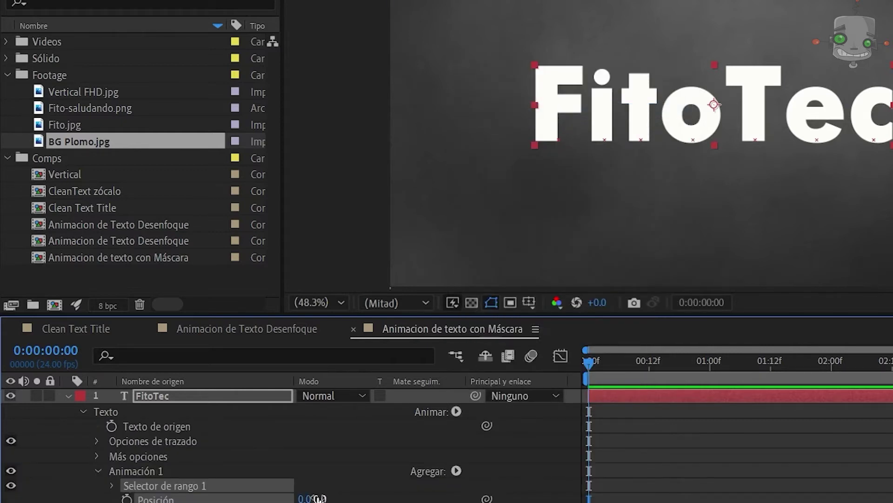
pyautogui.moveTo(319, 498); pyautogui.dragTo(430, 488)
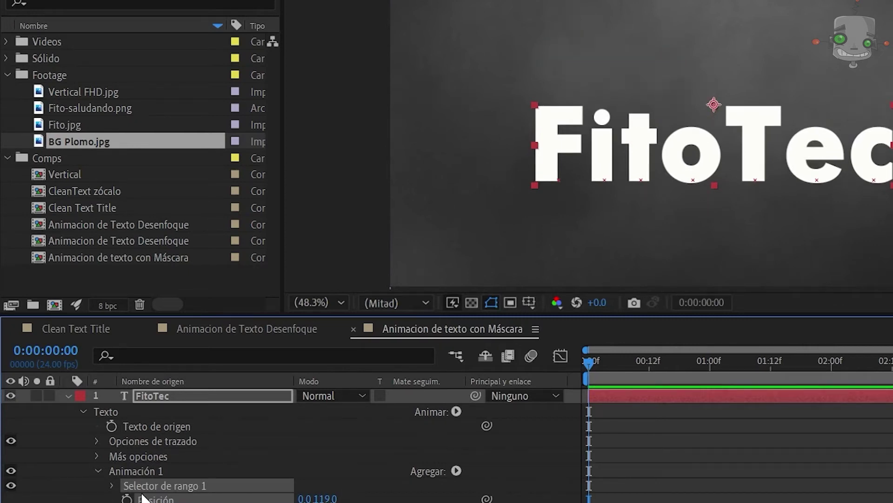
# In the range selector's advanced options, set Forma to Pendiente hacia arriba and the low ease value to 100%
pyautogui.click(112, 486)
pyautogui.scroll(-4, 125, 499)
pyautogui.scroll(-1, 298, 447)
pyautogui.scroll(1, 298, 446)
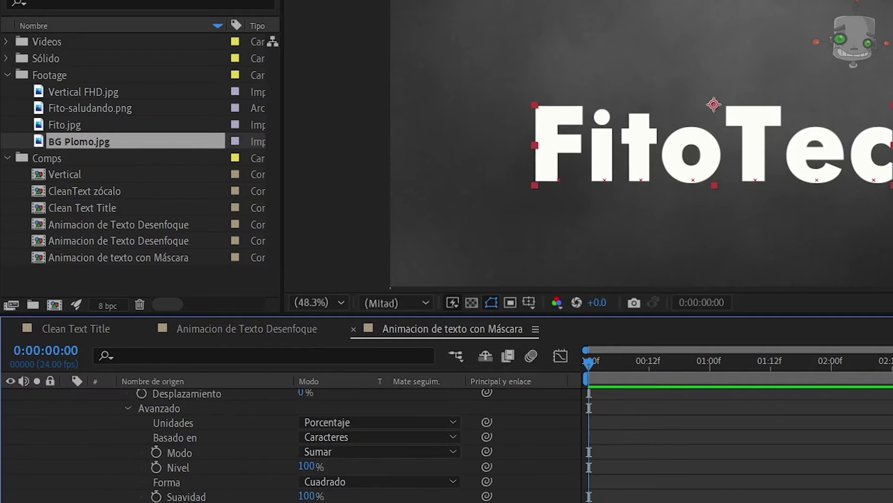
pyautogui.click(400, 482)
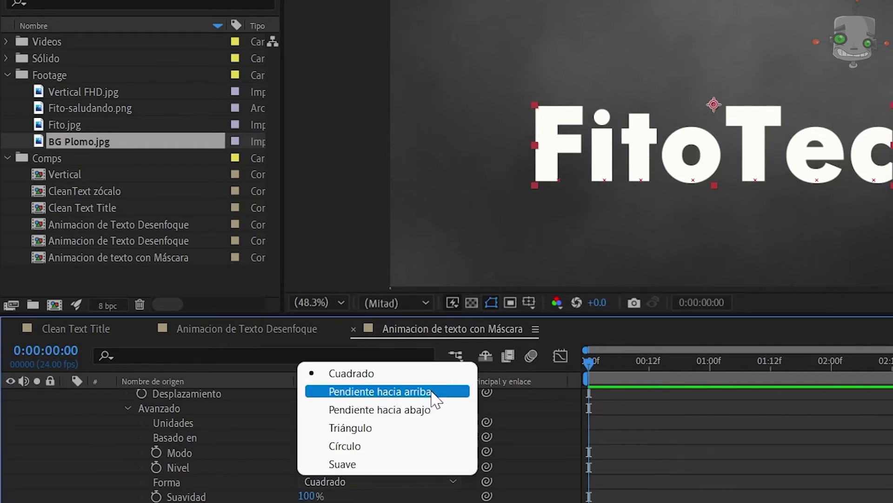
pyautogui.click(432, 392)
pyautogui.click(301, 447)
pyautogui.write('100')
pyautogui.press('Return')
pyautogui.scroll(3, 341, 440)
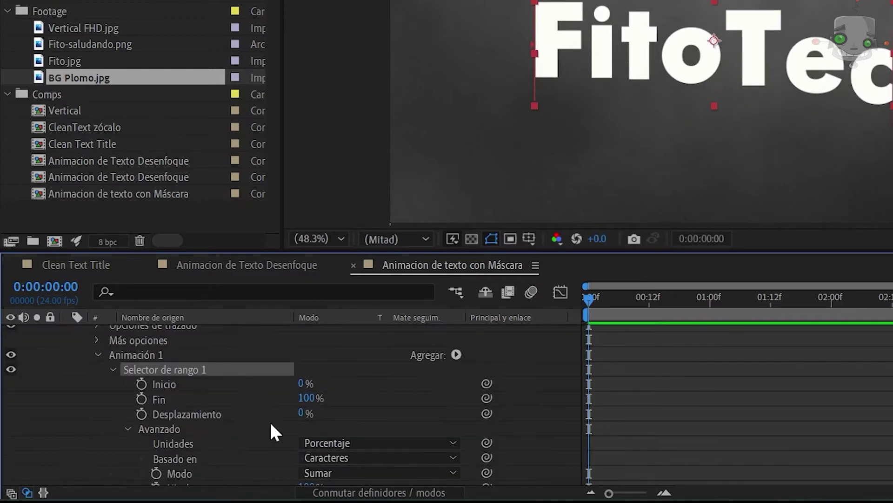
# Set the range selector's Desplazamiento to -100% and keyframe it at 0:00:00:00 in the mask composition
pyautogui.click(301, 413)
pyautogui.write('-100')
pyautogui.press('Return')
pyautogui.click(141, 413)
# Add a Desplazamiento keyframe of 100% at 0:00:01:12 and scrub through the text movement
pyautogui.moveTo(590, 300); pyautogui.dragTo(774, 310)
pyautogui.click(308, 413)
pyautogui.write('100')
pyautogui.press('Return')
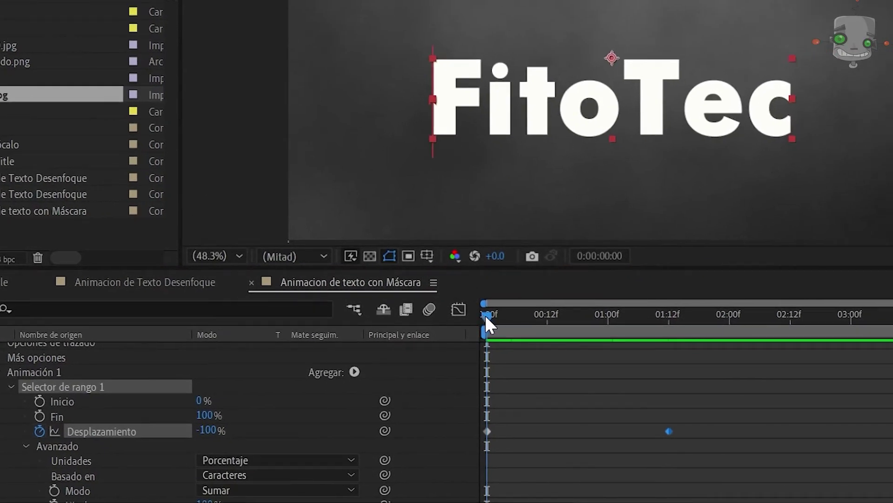
pyautogui.moveTo(486, 316); pyautogui.dragTo(669, 342)
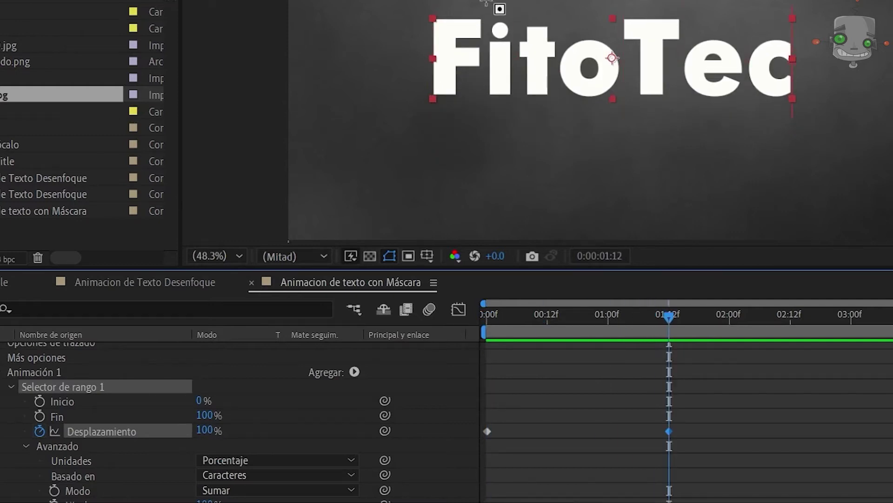
# Draw a rectangular mask closely around the FitoTec text and preview the masked letter animation from the start
pyautogui.moveTo(432, 18); pyautogui.dragTo(797, 103)
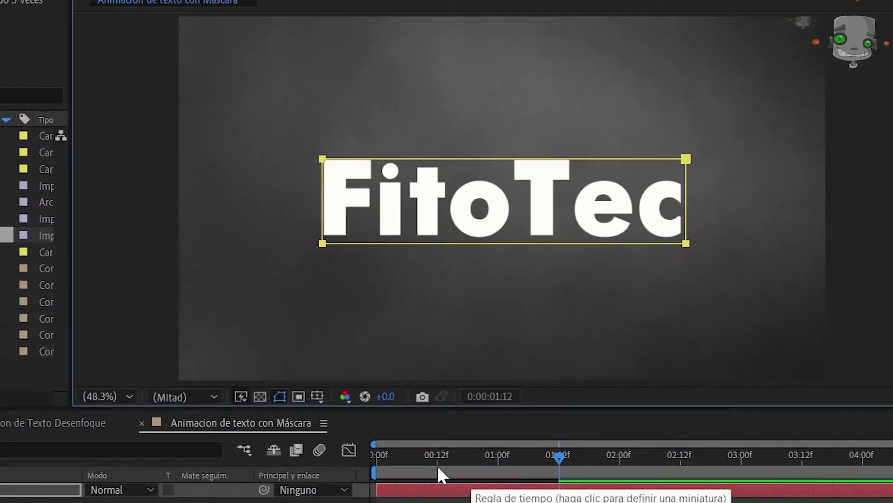
pyautogui.click(378, 465)
pyautogui.press('space')
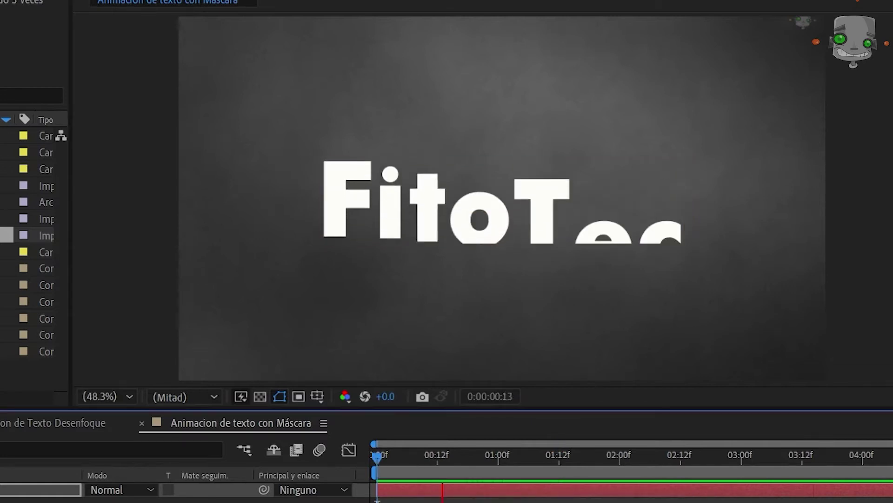
pyautogui.press('space')
pyautogui.moveTo(583, 457); pyautogui.dragTo(376, 458)
# Set Aleatorizar orden to Activado in the range selector's advanced options of the FitoTec layer and preview the animation
pyautogui.click(195, 379)
pyautogui.click(104, 394)
pyautogui.click(105, 394)
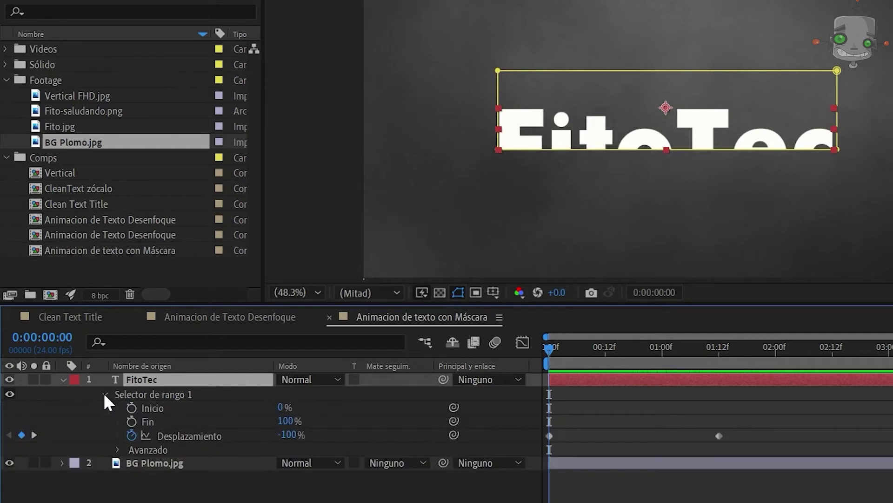
pyautogui.click(117, 450)
pyautogui.scroll(-4, 197, 466)
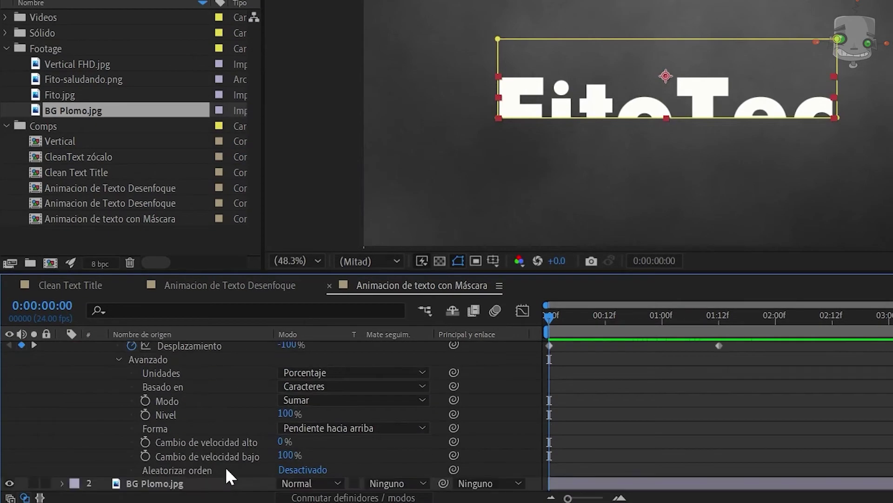
pyautogui.click(301, 471)
pyautogui.scroll(5, 571, 346)
pyautogui.press('space')
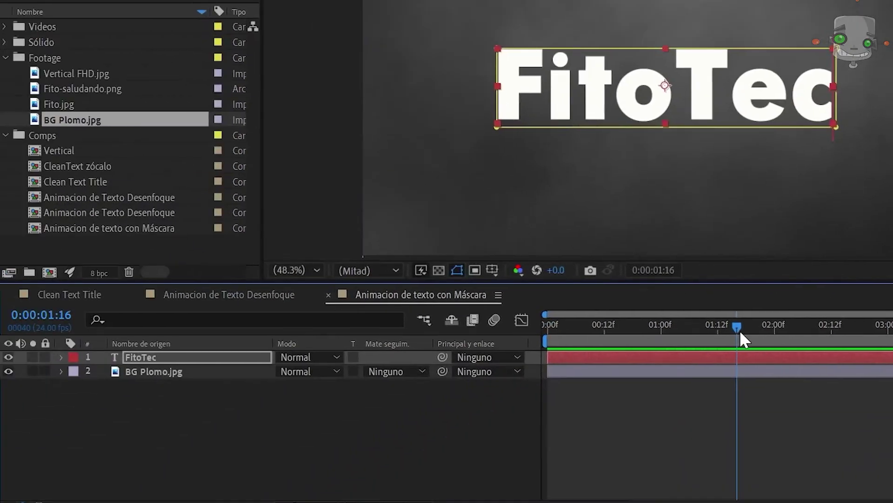
# Increase the text animator's vertical Posición until all letters start hidden below the mask, and preview the result
pyautogui.moveTo(510, 460); pyautogui.dragTo(270, 480)
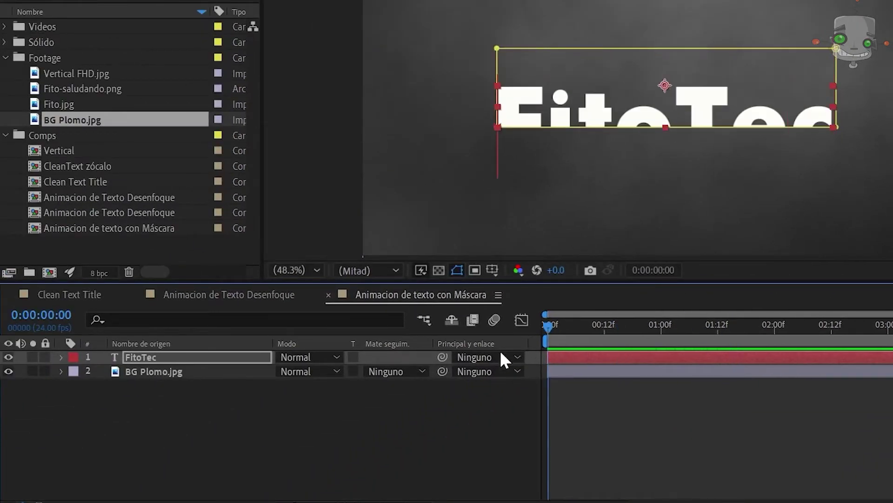
pyautogui.click(61, 357)
pyautogui.scroll(-3, 219, 454)
pyautogui.scroll(-2, 224, 458)
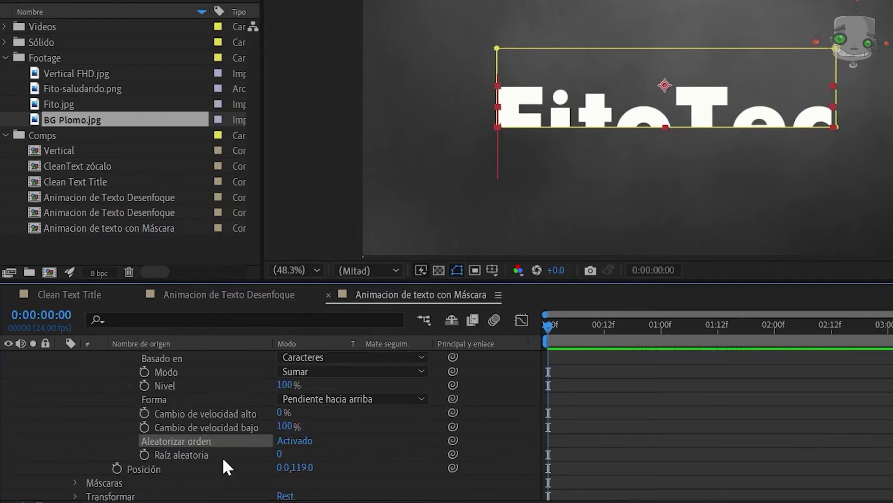
pyautogui.moveTo(306, 470); pyautogui.dragTo(415, 477)
pyautogui.press('u')
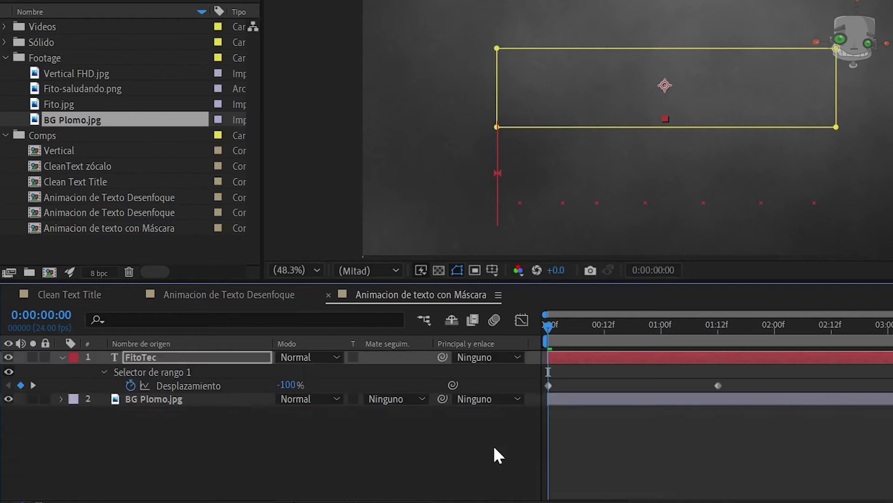
pyautogui.press('space')
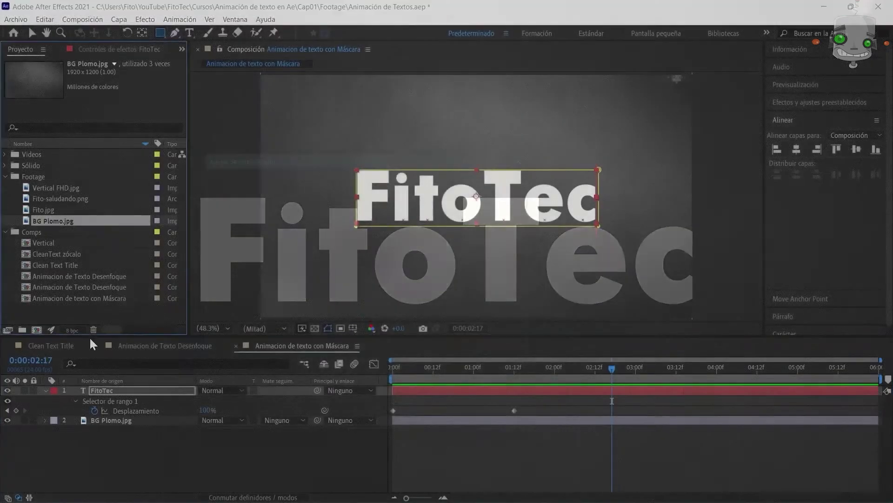
# Create a six-second HDTV 1080 24 composition named Animacion con Tracking and add BG Plomo.jpg to it
pyautogui.write('aNl')
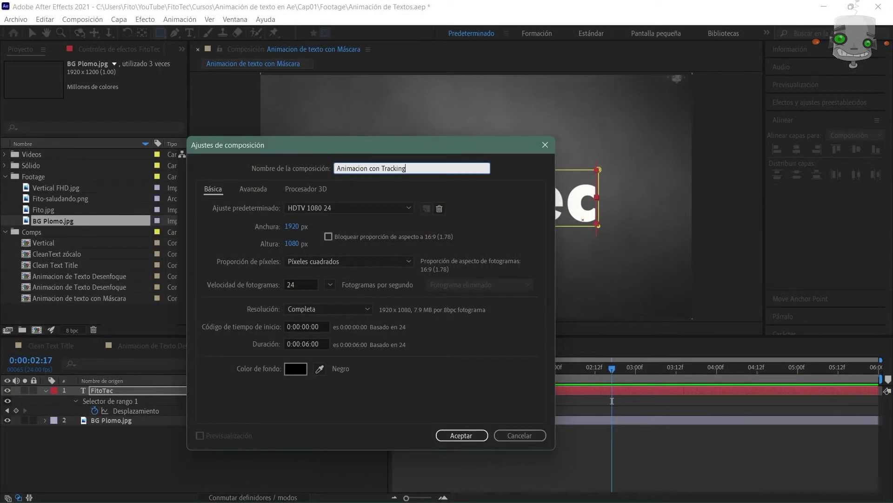
pyautogui.click(461, 437)
pyautogui.moveTo(53, 221); pyautogui.dragTo(373, 430)
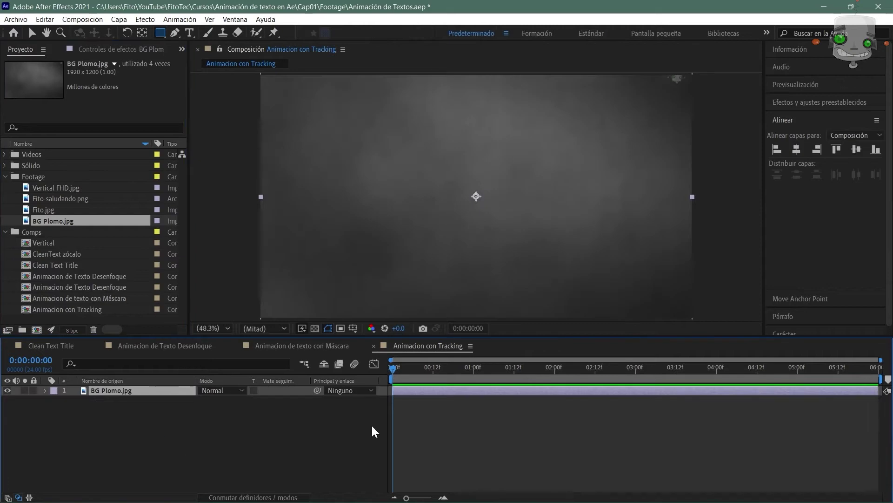
# Add a text layer reading FitoTec over the background
pyautogui.press('t')
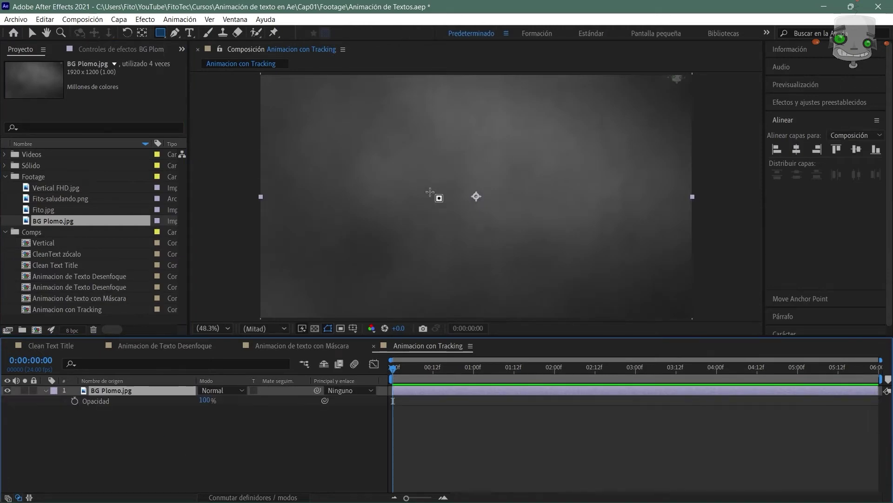
pyautogui.hotkey('ctrl', 't')
pyautogui.click(372, 188)
pyautogui.write('FitoTec')
# Move the FitoTec layer's anchor point to its centre and align the layer horizontally and vertically to the composition's centre
pyautogui.click(793, 139)
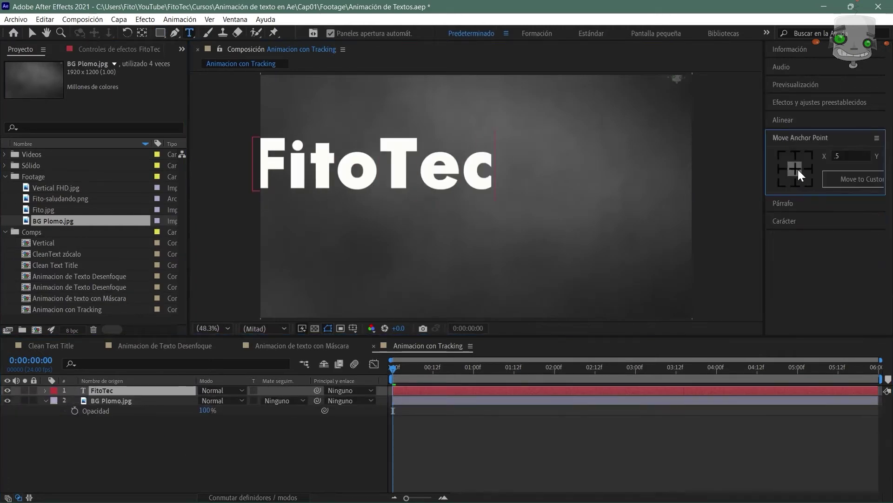
pyautogui.click(796, 169)
pyautogui.click(787, 120)
pyautogui.click(797, 149)
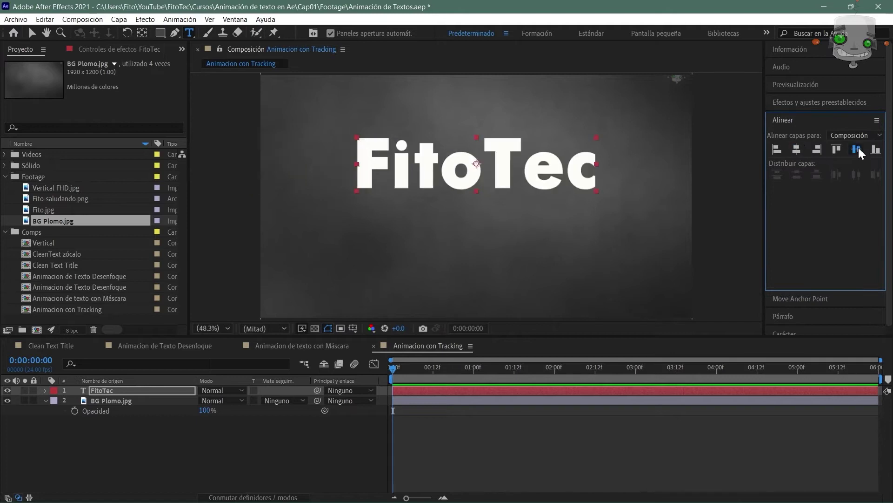
pyautogui.click(856, 149)
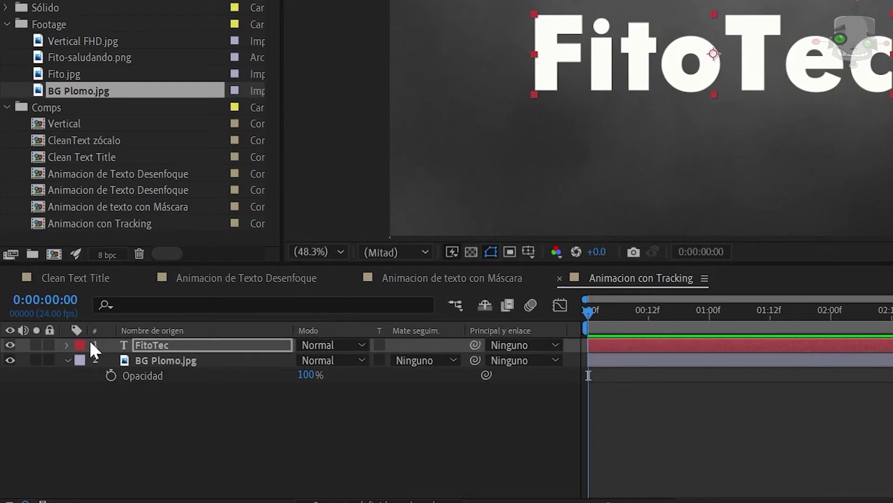
# Add an Espacio entre caracteres text animator to the FitoTec layer and include the Opacidad property in it
pyautogui.click(67, 344)
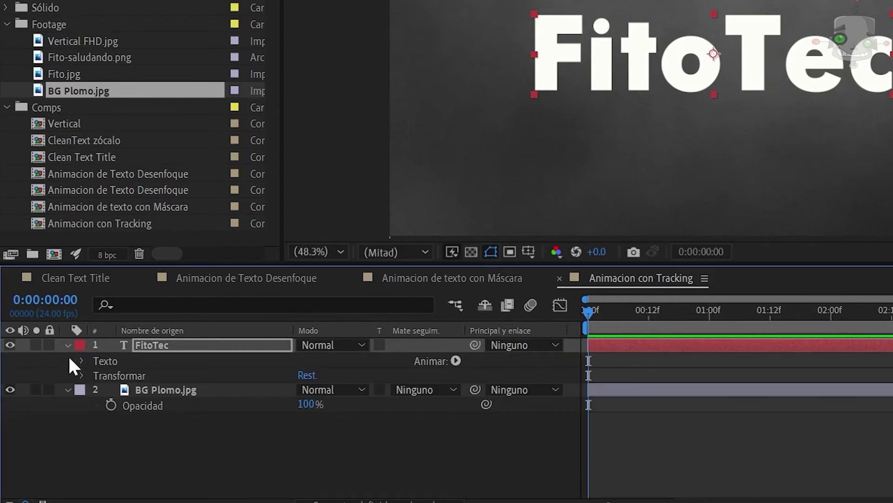
pyautogui.click(67, 390)
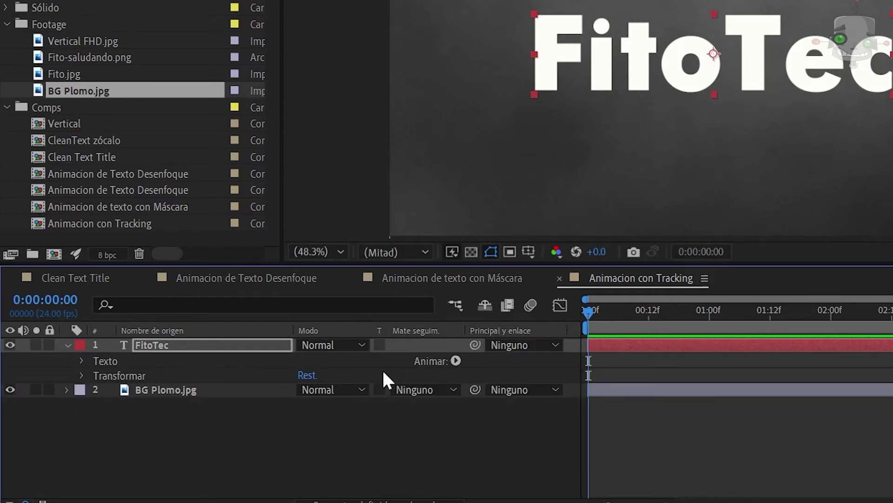
pyautogui.click(455, 361)
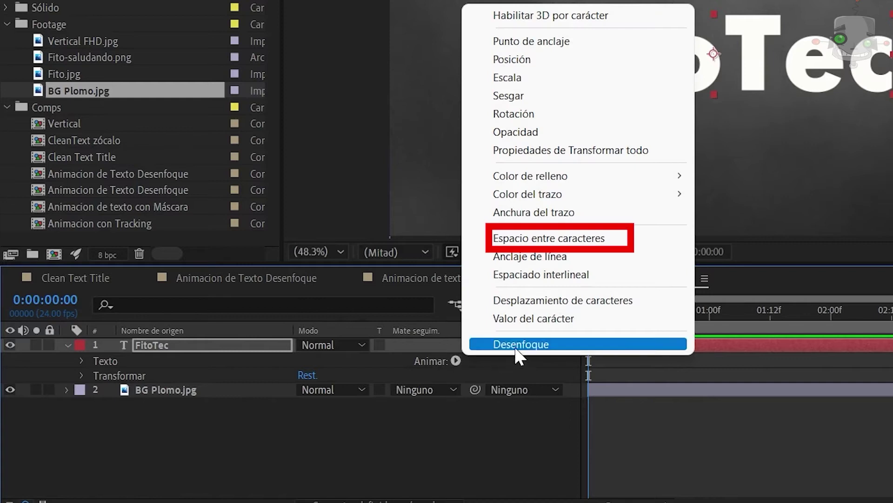
pyautogui.click(549, 239)
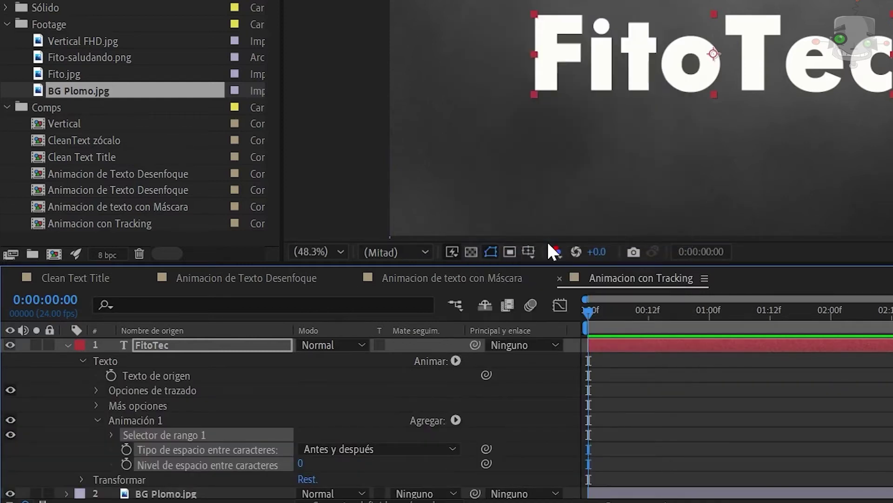
pyautogui.click(456, 416)
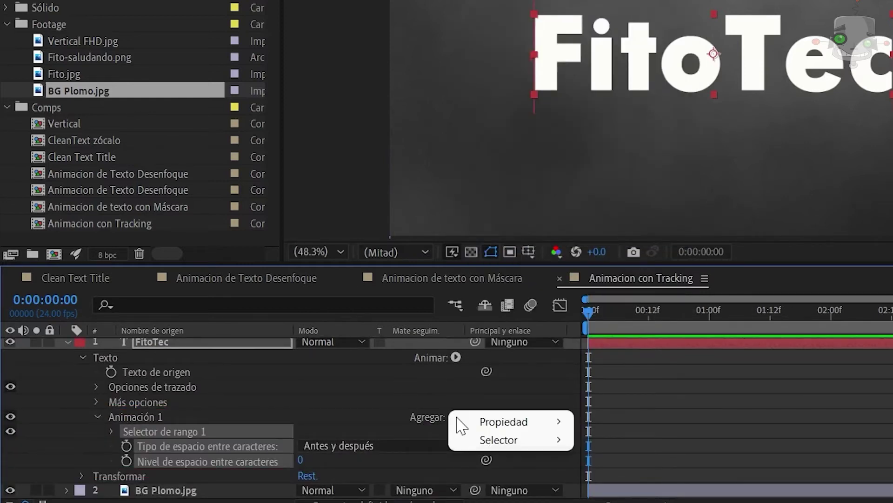
pyautogui.moveTo(493, 422)
pyautogui.click(652, 205)
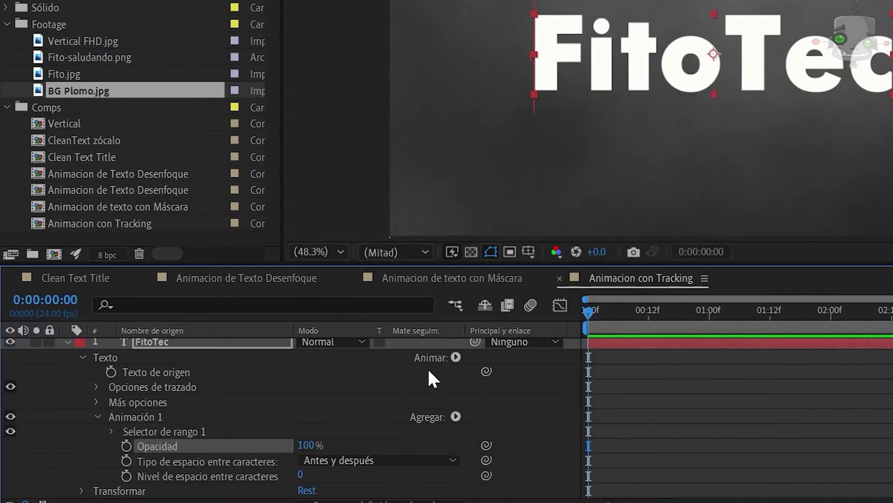
# Set the animator's Nivel de espacio entre caracteres to 100 and its Opacidad to 0%
pyautogui.click(304, 472)
pyautogui.click(301, 474)
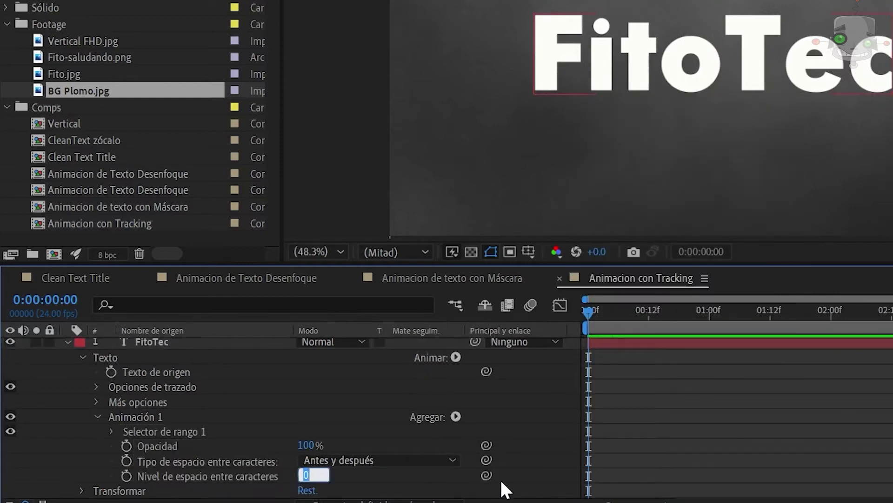
pyautogui.press('Return')
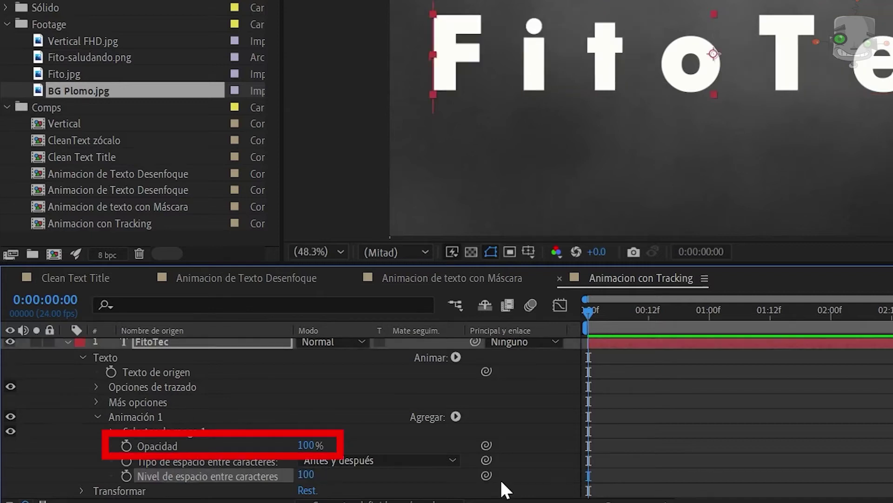
pyautogui.scroll(-1, 500, 480)
pyautogui.click(307, 430)
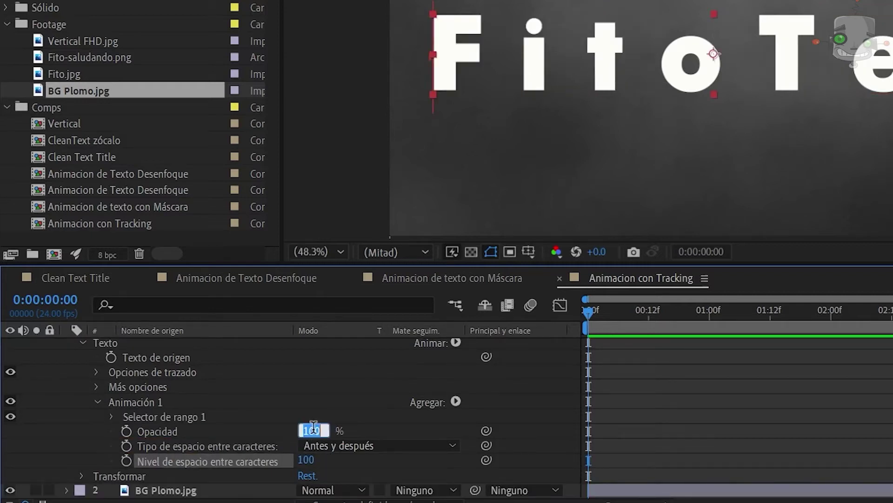
pyautogui.write('0')
pyautogui.press('Return')
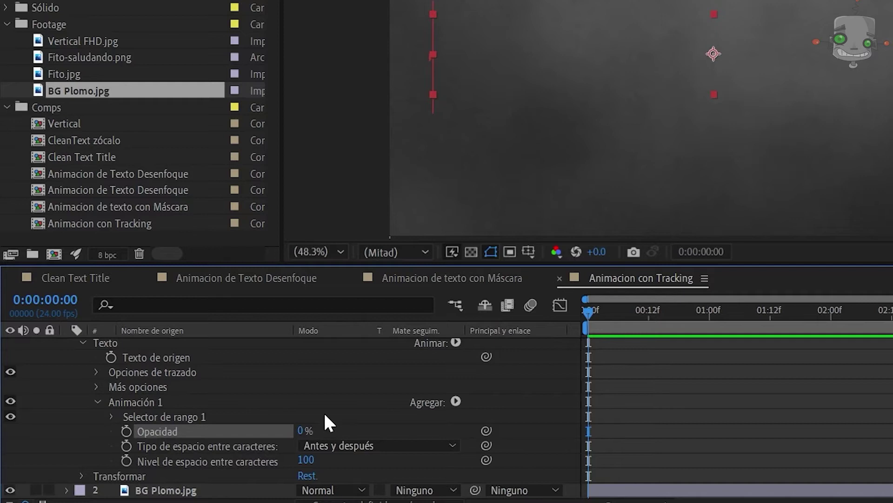
# Keyframe the range selector's Inicio at 0% at 0:00:00:00 and at 100% at 0:00:01:00
pyautogui.click(112, 416)
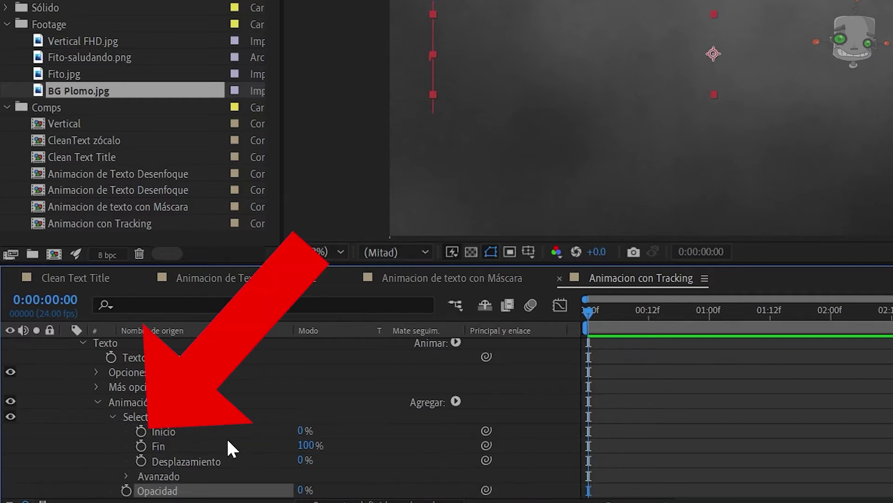
pyautogui.click(141, 431)
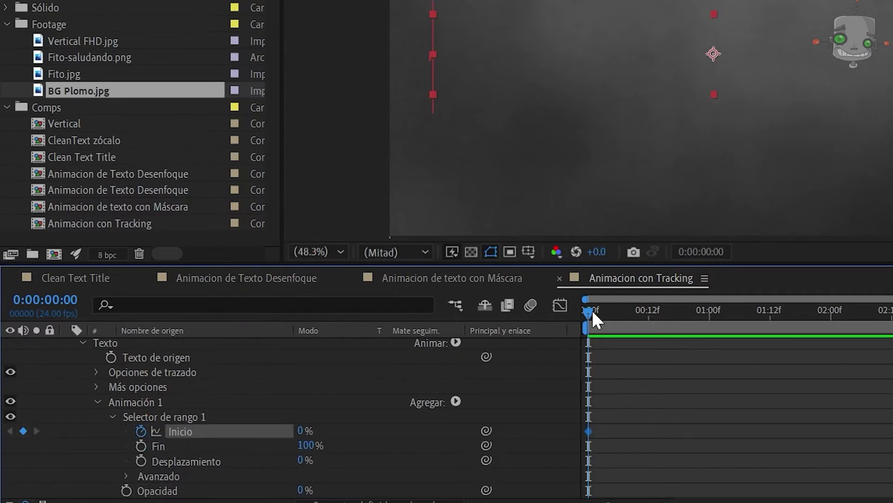
pyautogui.moveTo(590, 308); pyautogui.dragTo(709, 310)
pyautogui.click(301, 430)
pyautogui.write('1')
# Set Basado en to Palabras in the range selector's advanced options and preview the tracking animation
pyautogui.click(125, 475)
pyautogui.scroll(-4, 291, 451)
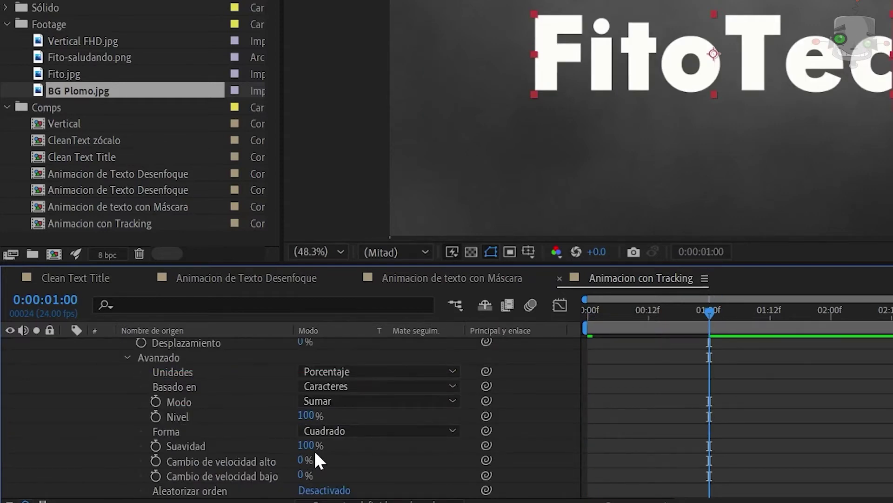
pyautogui.click(435, 390)
pyautogui.click(373, 440)
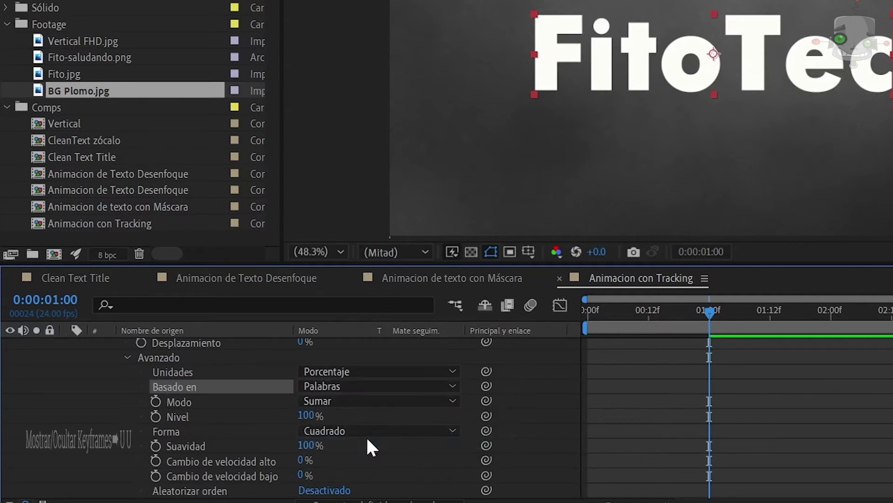
pyautogui.moveTo(709, 311); pyautogui.dragTo(561, 314)
pyautogui.press('space')
pyautogui.press('space')
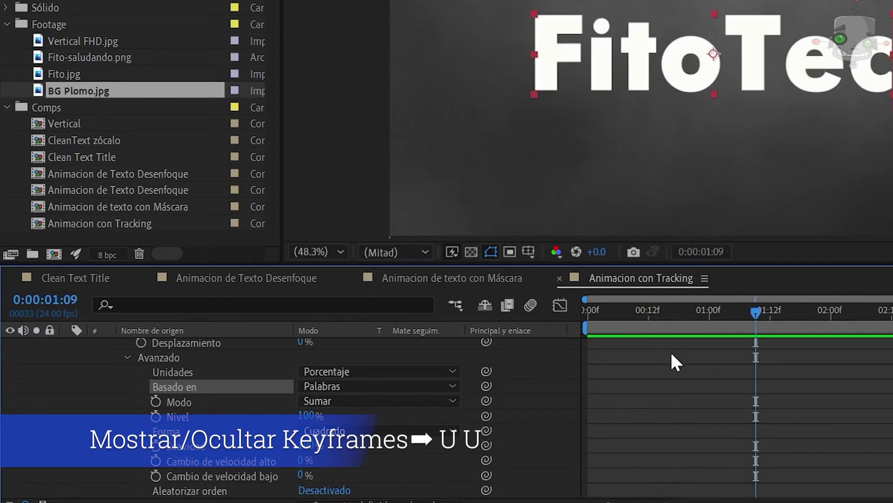
# Apply Easy Ease to the Inicio keyframe at 0:00:01:00 and preview the animation from the start
pyautogui.press('u')
pyautogui.press('u')
pyautogui.moveTo(735, 370); pyautogui.dragTo(693, 370)
pyautogui.press('F9')
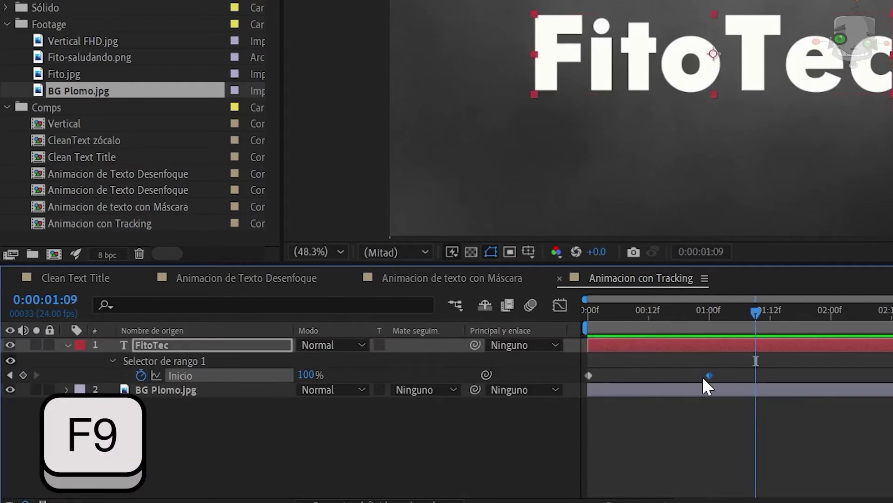
pyautogui.click(591, 315)
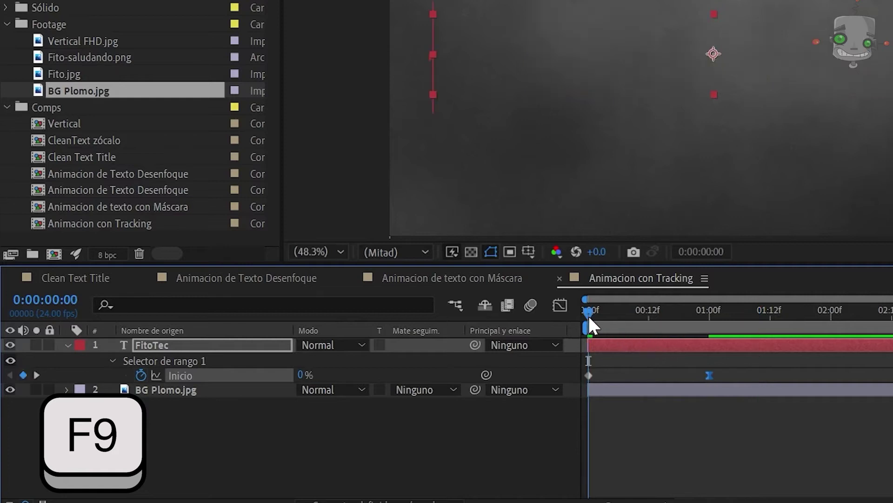
pyautogui.press('space')
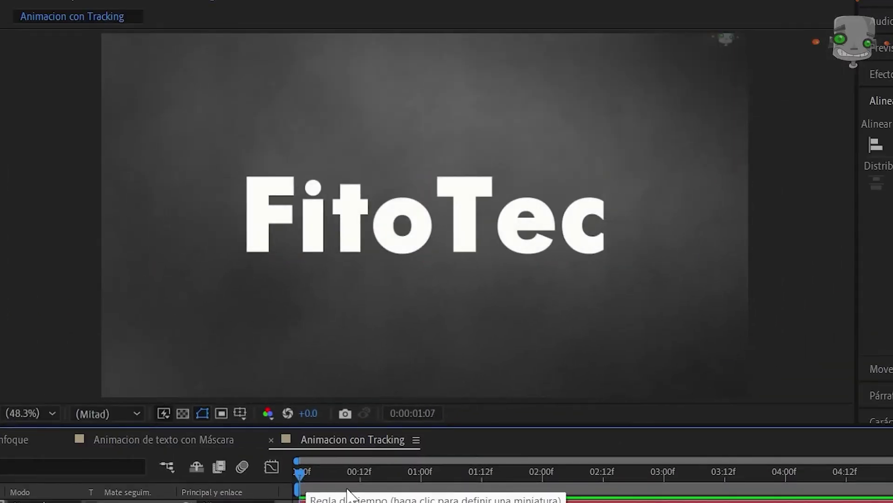
# Keyframe the FitoTec layer's Escala at 100% at both 0:00:00:00 and 0:00:01:00
pyautogui.moveTo(311, 476); pyautogui.dragTo(284, 481)
pyautogui.press('s')
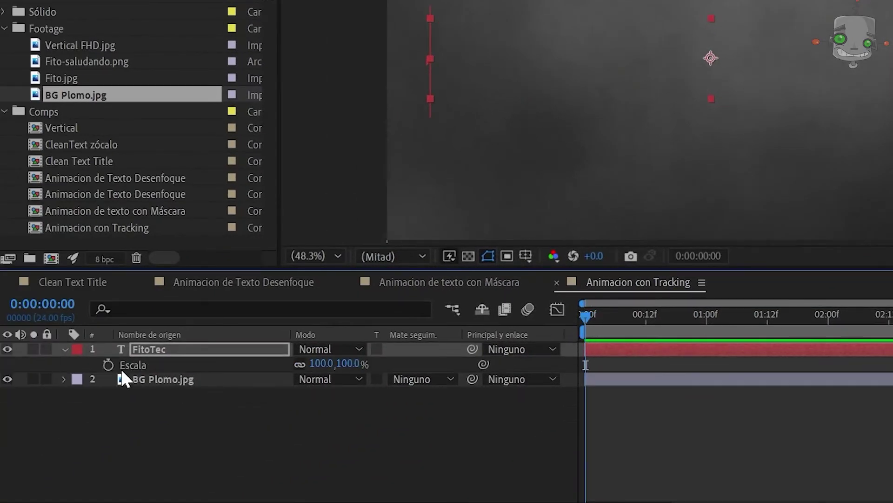
pyautogui.click(109, 365)
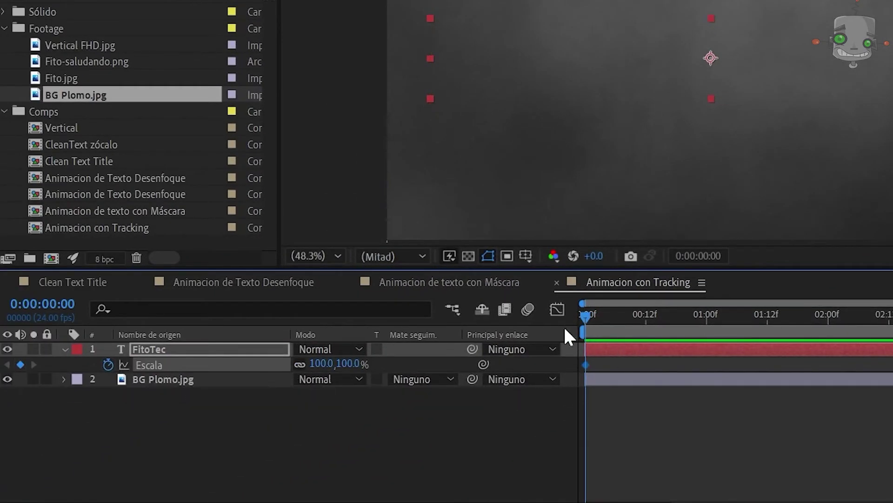
pyautogui.press('u')
pyautogui.click(706, 319)
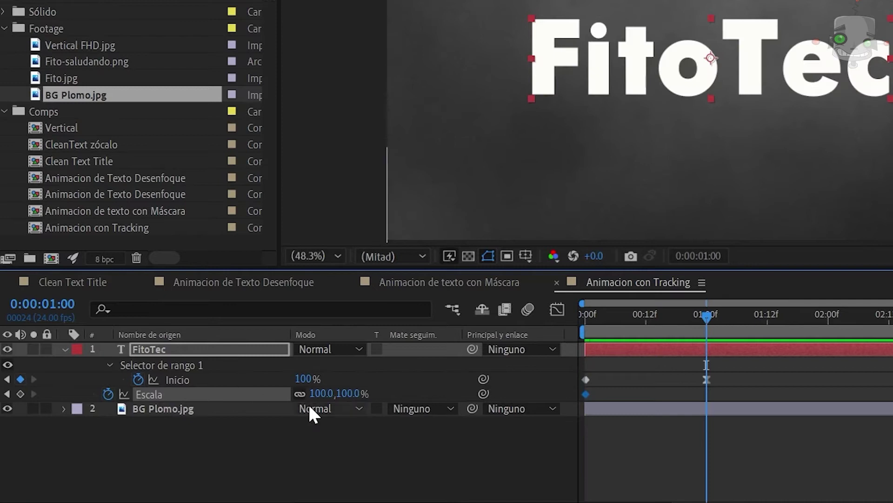
pyautogui.moveTo(348, 395); pyautogui.dragTo(394, 396)
pyautogui.hotkey('ctrl', 'z')
pyautogui.click(21, 394)
# Set the Escala keyframe at 0:00:00:00 to 189% and preview the scaling title
pyautogui.hotkey('shift', 'pageup')
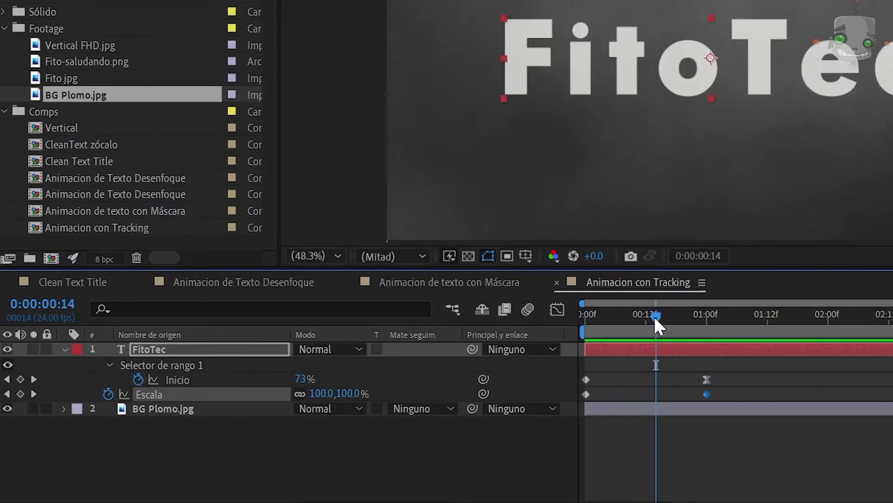
pyautogui.moveTo(654, 320); pyautogui.dragTo(584, 322)
pyautogui.moveTo(349, 394); pyautogui.dragTo(415, 382)
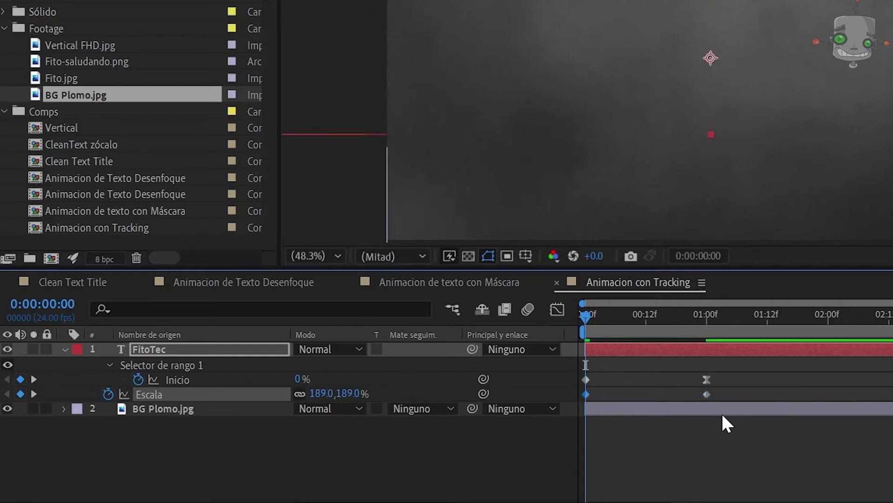
pyautogui.press('space')
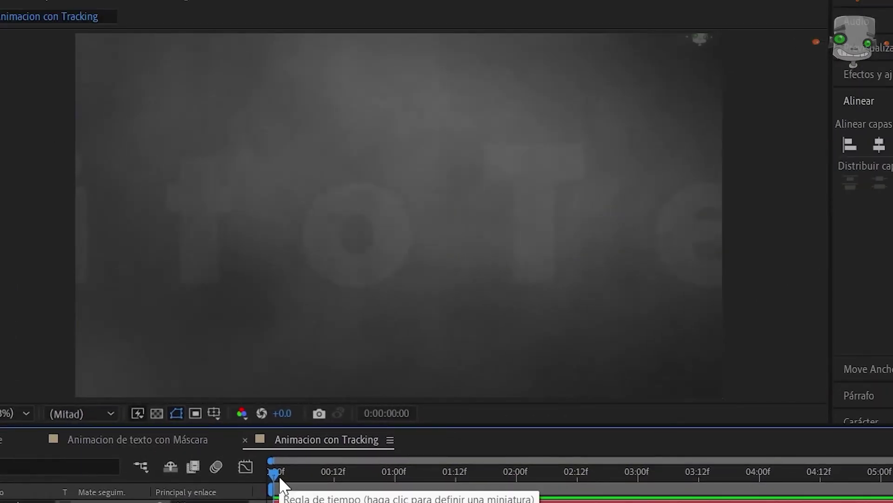
# Play back the Animacion con Tracking text animation
pyautogui.press('space')
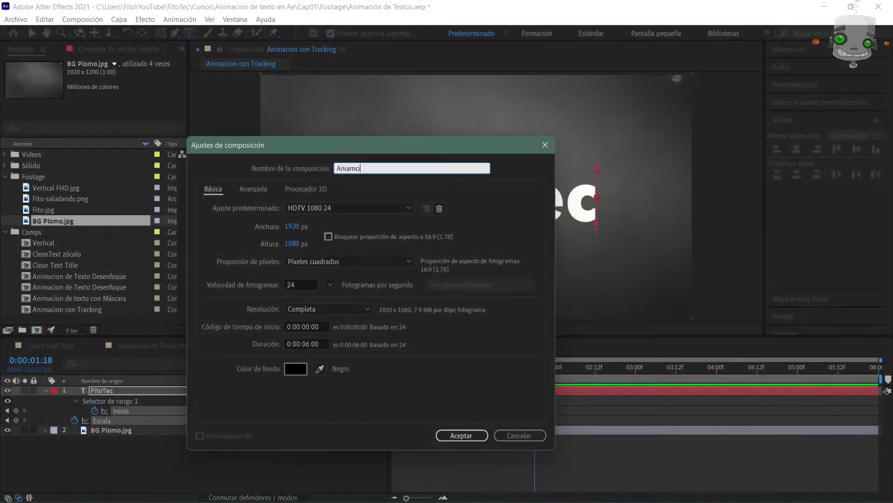
# Create the composition Animación Tipo Escritura and add BG Plomo.jpg to it as the background layer
pyautogui.click(443, 435)
pyautogui.moveTo(51, 221); pyautogui.dragTo(275, 426)
# Add a text layer reading FitoTec over the background
pyautogui.press('t')
pyautogui.click(400, 186)
pyautogui.write('FitoTec')
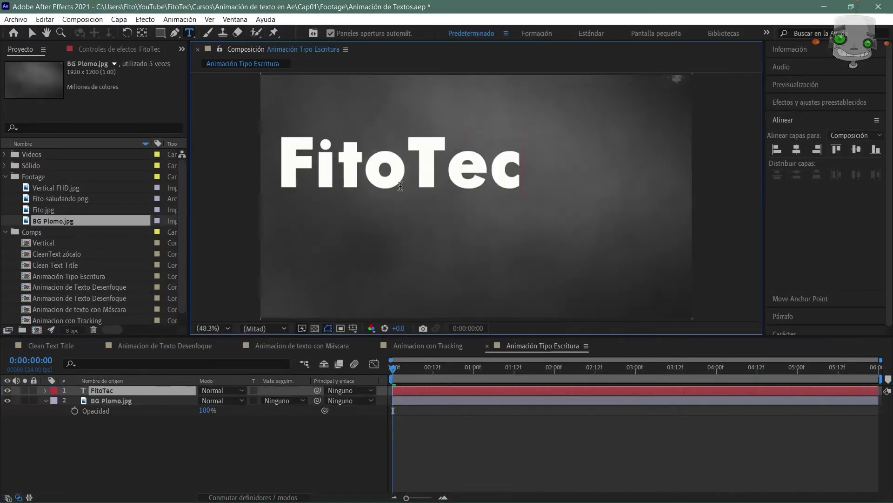
pyautogui.click(33, 32)
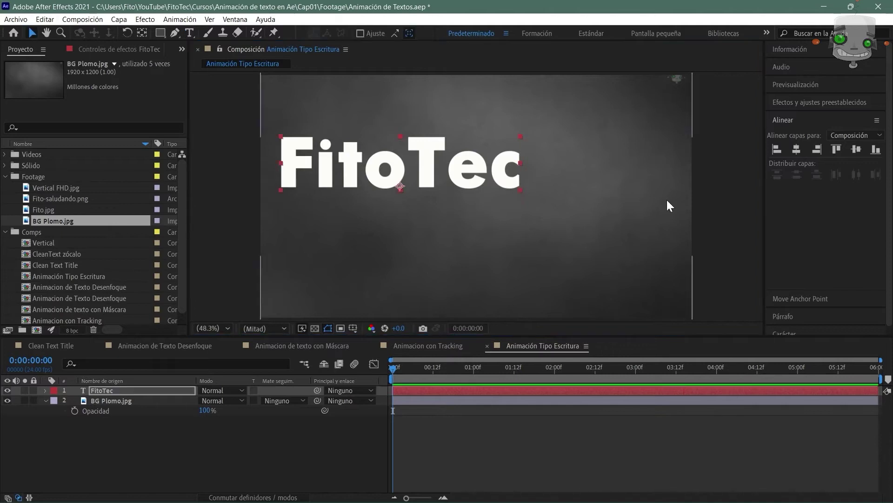
# Center the FitoTec text horizontally and vertically in the composition and move its anchor point to its center
pyautogui.click(797, 149)
pyautogui.click(857, 149)
pyautogui.click(832, 124)
pyautogui.click(819, 138)
pyautogui.click(796, 171)
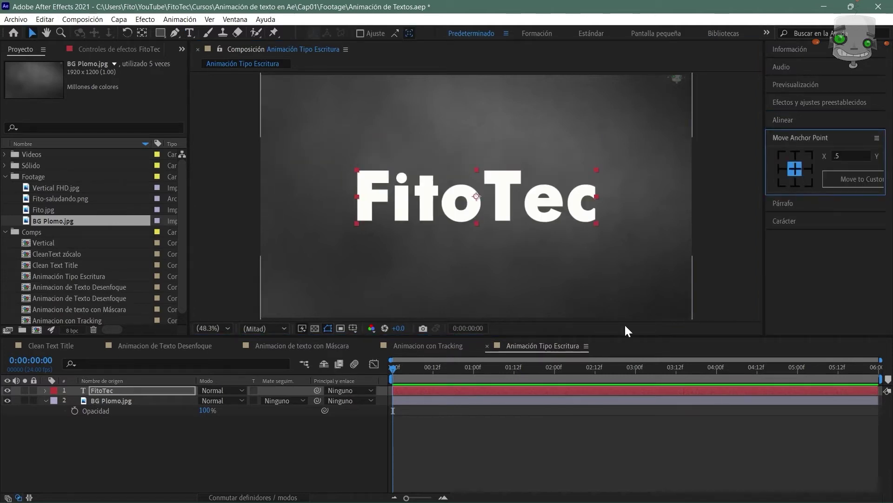
# Scale the FitoTec text layer up to 130%
pyautogui.click(576, 331)
pyautogui.press('s')
pyautogui.moveTo(232, 400); pyautogui.dragTo(247, 398)
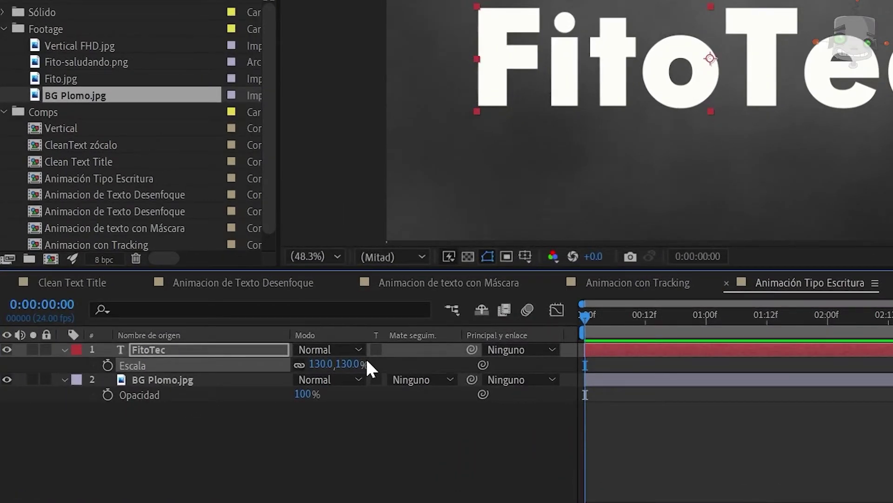
# Add an Opacidad text animator to the FitoTec layer and set its value to 0%
pyautogui.click(65, 350)
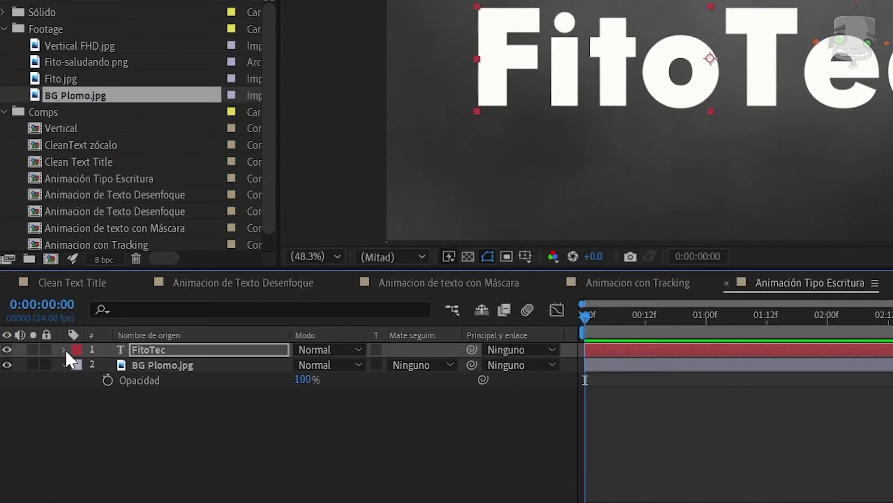
pyautogui.click(65, 350)
pyautogui.click(444, 362)
pyautogui.click(79, 380)
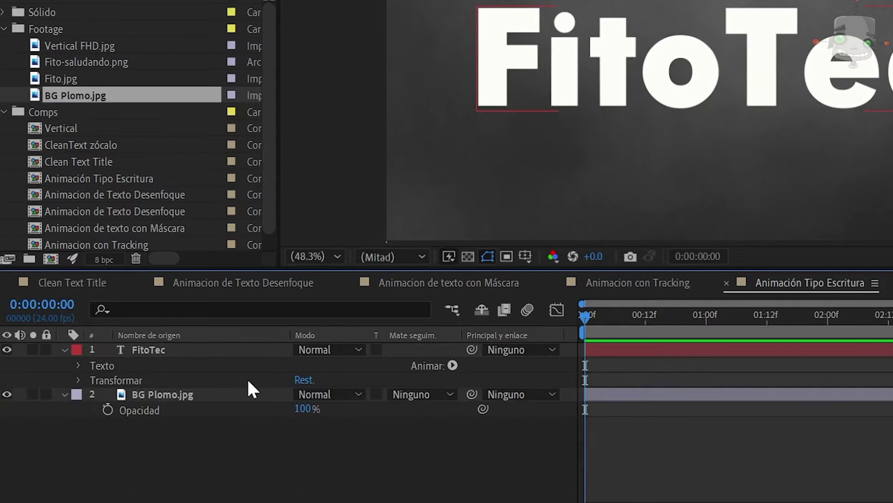
pyautogui.click(453, 365)
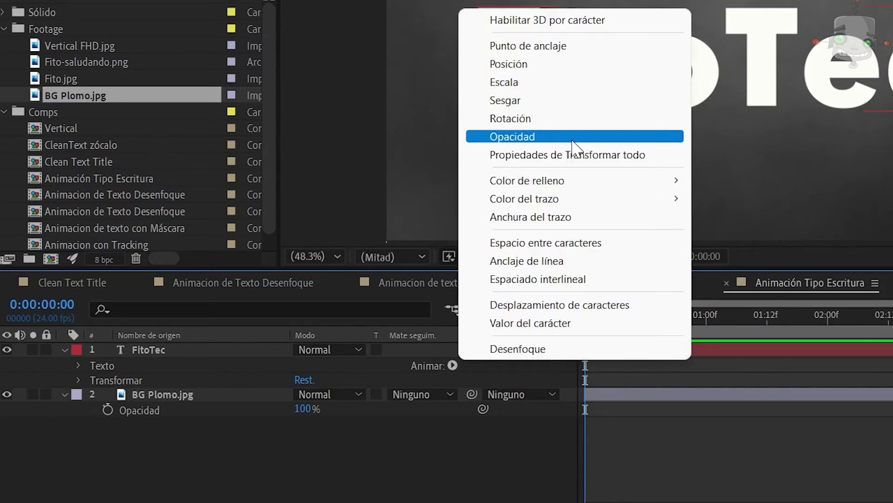
pyautogui.click(513, 136)
pyautogui.click(303, 454)
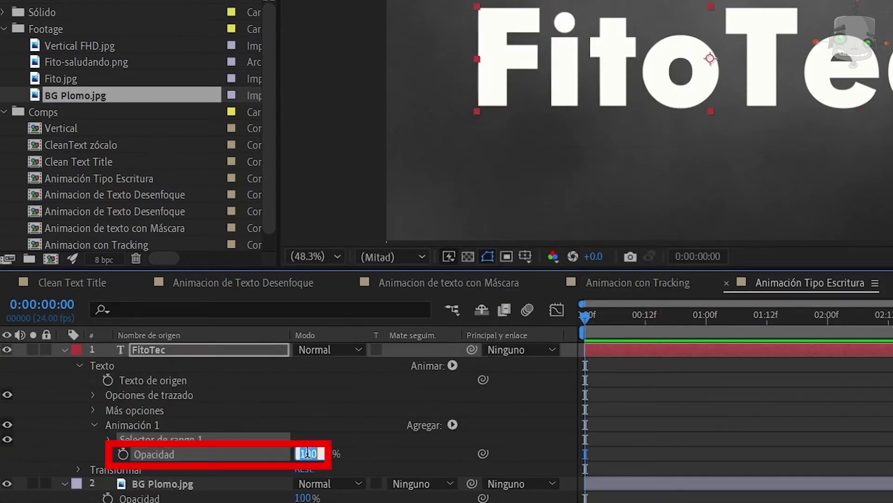
pyautogui.write('0')
pyautogui.press('Return')
# Set the Suavidad of Selector de rango 1 to 0% in its advanced options
pyautogui.click(108, 440)
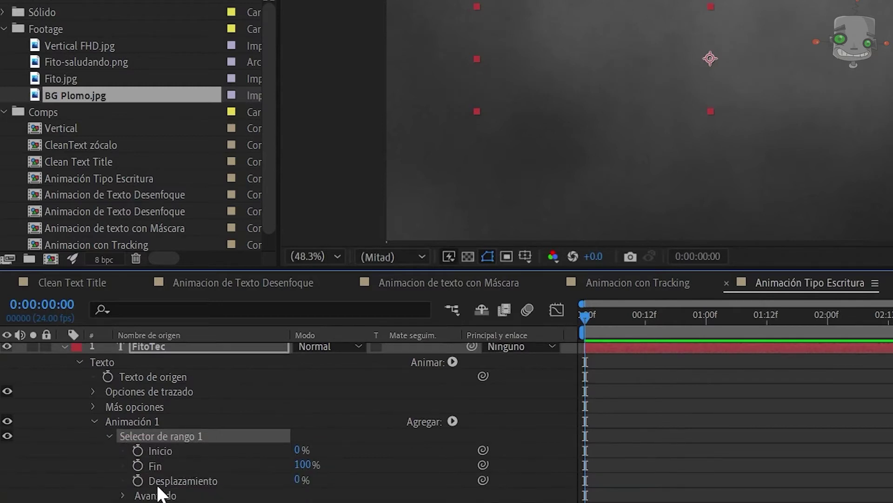
pyautogui.click(124, 495)
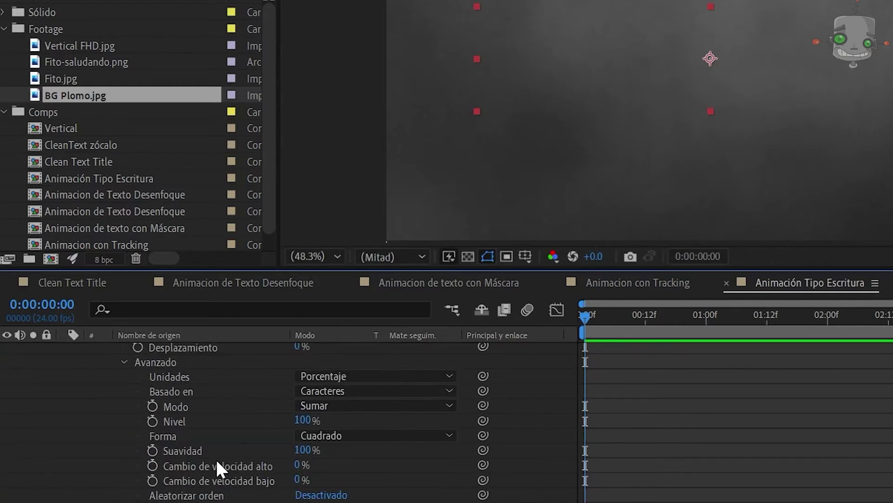
pyautogui.click(300, 450)
pyautogui.write('0')
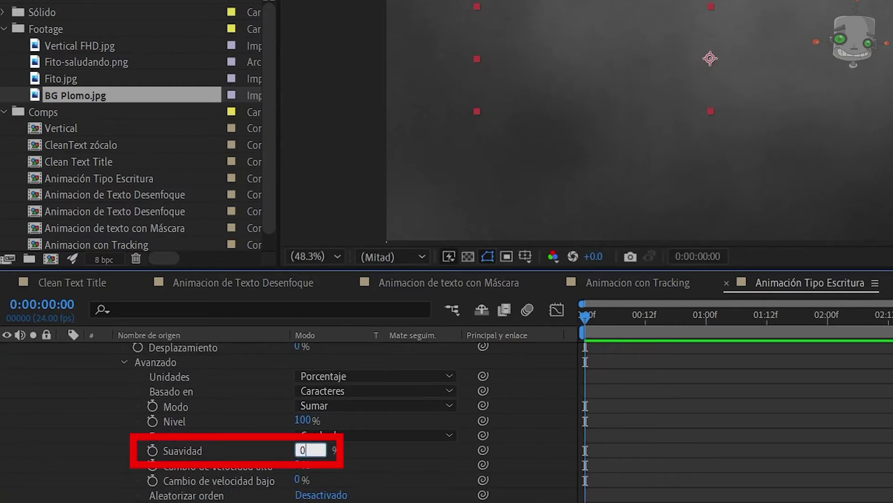
pyautogui.press('Return')
# Keyframe the range selector's Inicio from 0% at the first frame to 100% at one second and preview the typing animation
pyautogui.scroll(3, 304, 425)
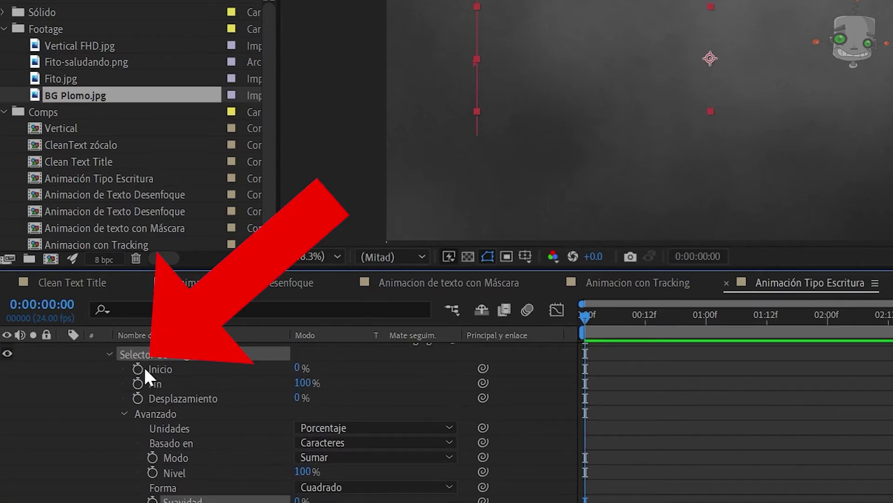
pyautogui.click(138, 369)
pyautogui.moveTo(599, 315); pyautogui.dragTo(706, 317)
pyautogui.click(297, 368)
pyautogui.write('100')
pyautogui.press('Return')
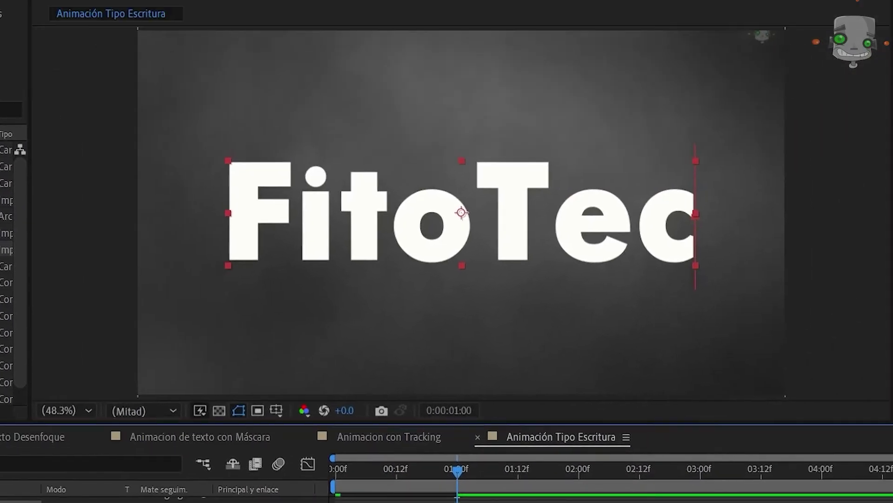
pyautogui.click(341, 478)
pyautogui.press('space')
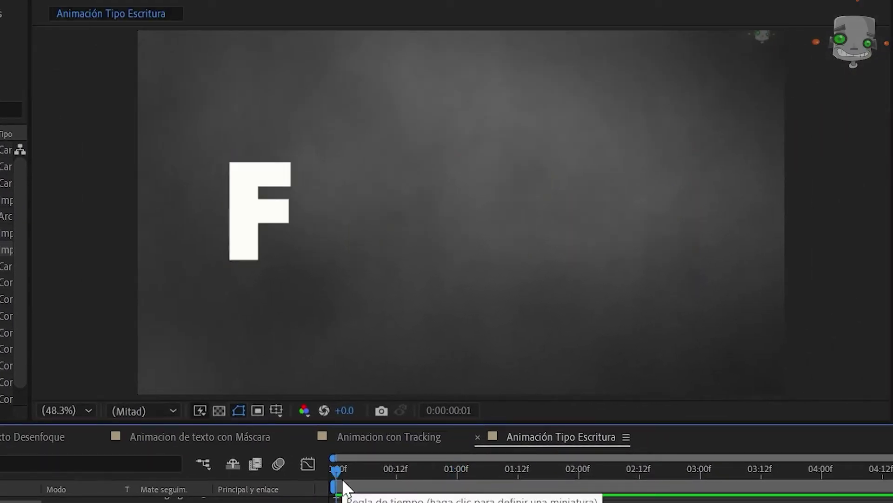
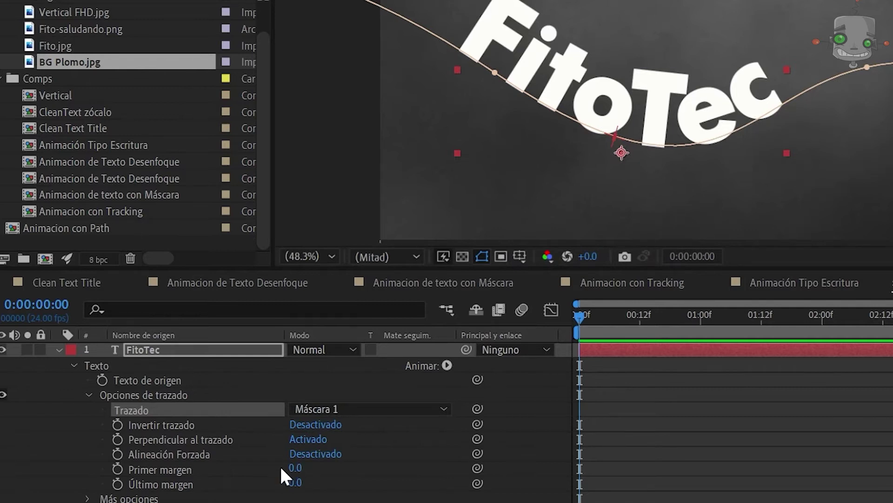
# Keyframe Primer margen of the FitoTec path text from -1405 at the first frame to 362 at about 0:00:02:04
pyautogui.click(118, 469)
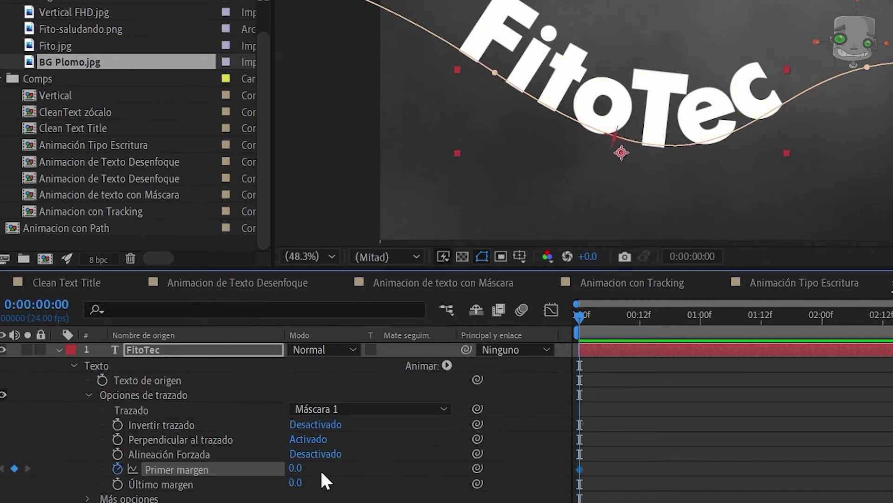
pyautogui.moveTo(300, 468); pyautogui.dragTo(83, 444)
pyautogui.moveTo(305, 468); pyautogui.dragTo(397, 471)
pyautogui.moveTo(808, 312); pyautogui.dragTo(821, 314)
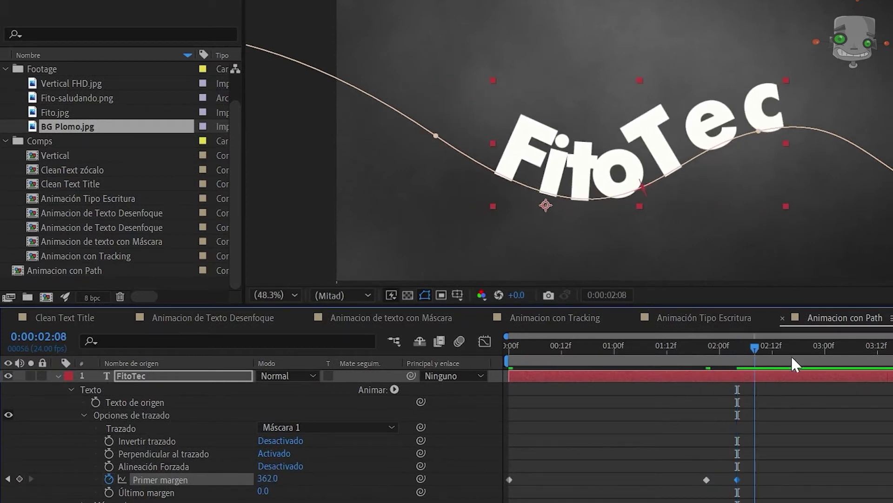
# Keyframe Primer margen at 0:00:03:06 to about 1879 so FitoTec leaves the frame along the path, and preview the motion
pyautogui.moveTo(267, 481); pyautogui.dragTo(508, 495)
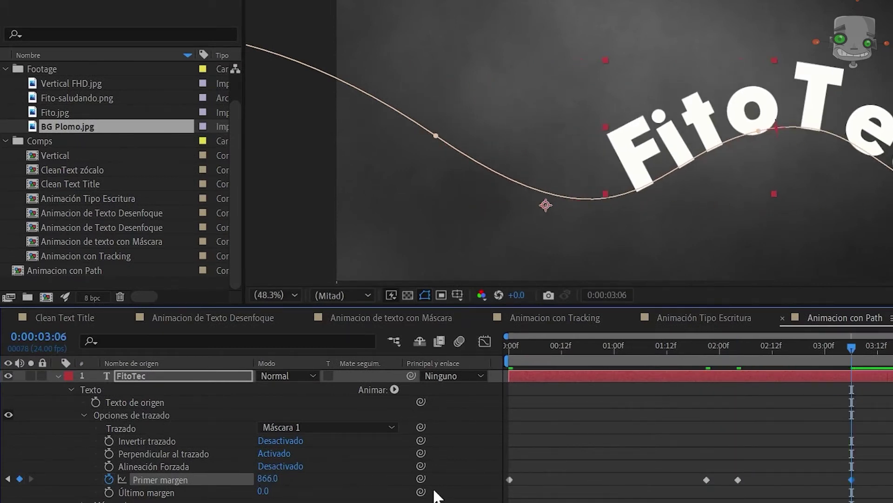
pyautogui.moveTo(261, 480); pyautogui.dragTo(484, 488)
pyautogui.moveTo(270, 482); pyautogui.dragTo(370, 496)
pyautogui.moveTo(263, 483); pyautogui.dragTo(404, 480)
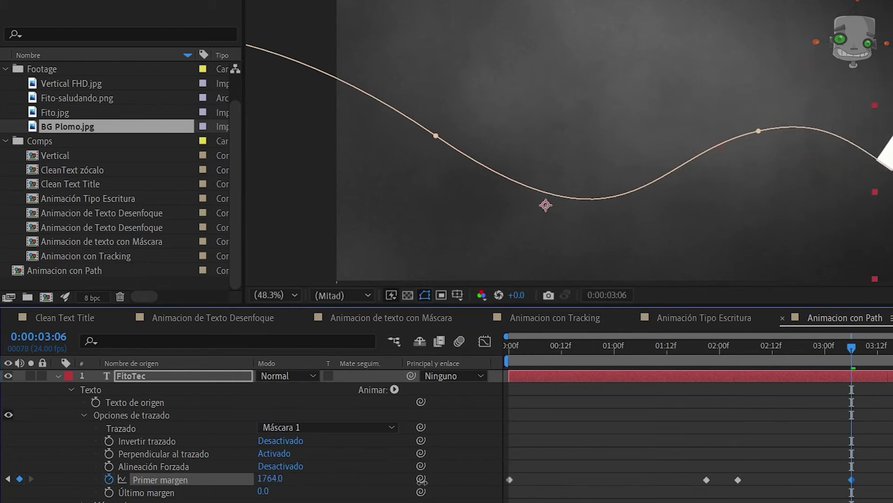
pyautogui.press('Home')
pyautogui.press('space')
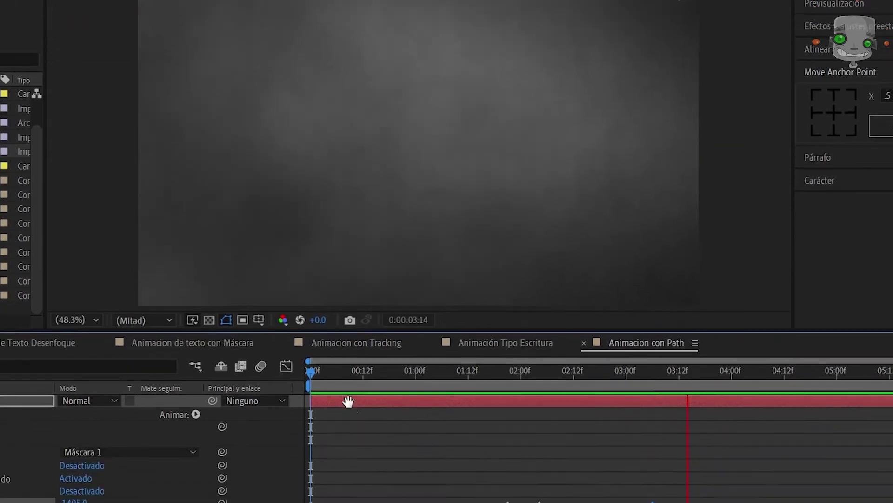
pyautogui.press('space')
# Select all Primer margen keyframes and show their speed graph in the Graph Editor
pyautogui.click(311, 323)
pyautogui.moveTo(688, 455); pyautogui.dragTo(305, 463)
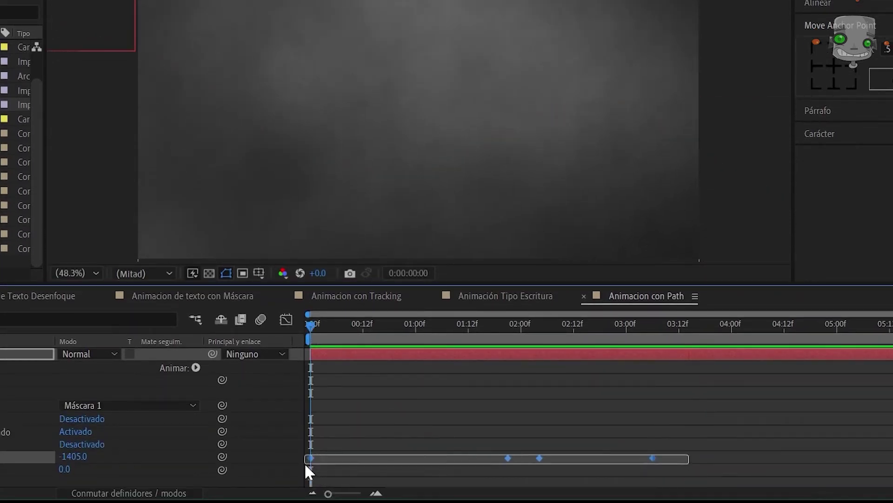
pyautogui.click(286, 319)
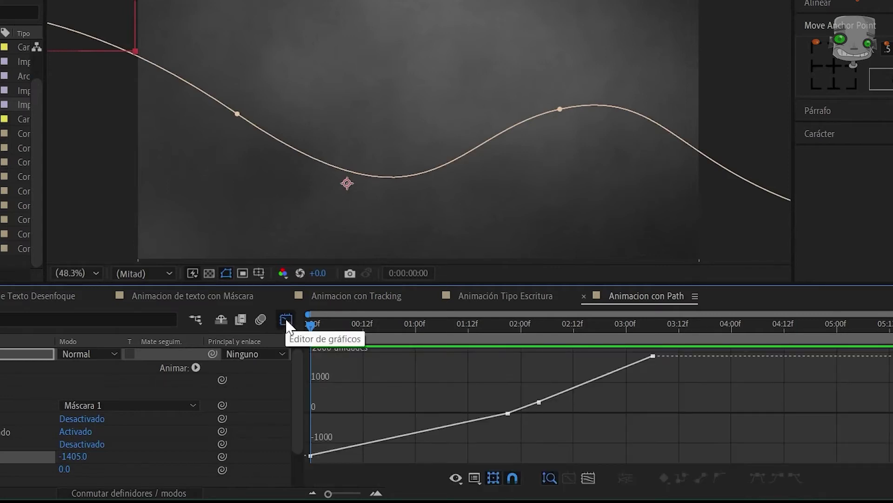
pyautogui.click(475, 477)
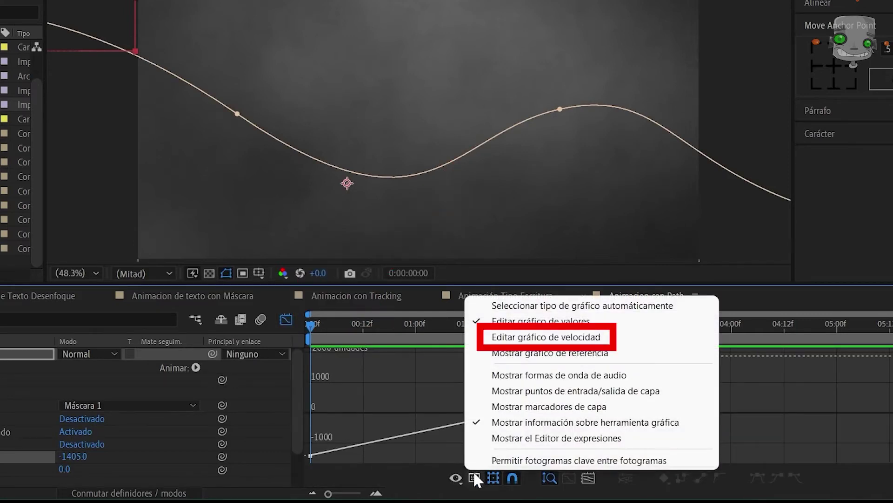
pyautogui.click(560, 338)
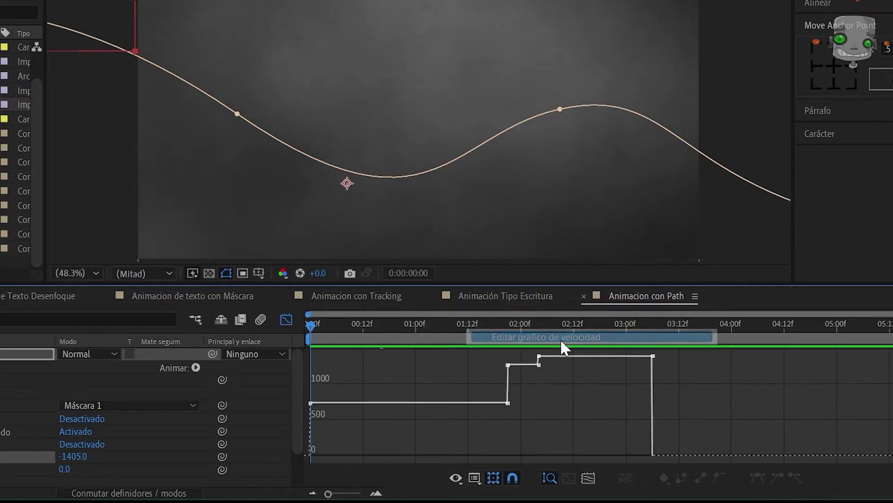
# Reshape the speed curve around the middle Primer margen keyframes and preview the text movement
pyautogui.moveTo(497, 408); pyautogui.dragTo(496, 408)
pyautogui.moveTo(475, 402); pyautogui.dragTo(517, 389)
pyautogui.moveTo(535, 365)
pyautogui.mouseDown()
pyautogui.moveTo(533, 373)
pyautogui.moveTo(548, 367)
pyautogui.mouseUp()
pyautogui.press('space')
pyautogui.press('space')
# Refine the easing at the start and middle of the Primer margen speed curve, previewing the animation after each adjustment
pyautogui.moveTo(344, 404); pyautogui.dragTo(365, 358)
pyautogui.press('space')
pyautogui.press('space')
pyautogui.moveTo(517, 395); pyautogui.dragTo(495, 385)
pyautogui.press('space')
pyautogui.press('space')
pyautogui.moveTo(551, 402); pyautogui.dragTo(519, 392)
pyautogui.press('space')
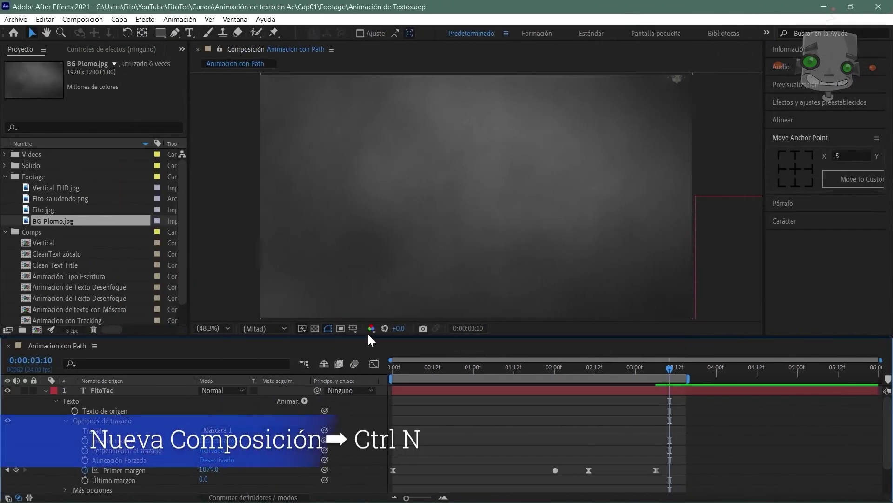
# Create a 1920 x 1080 composition named Efecto Escritura and move it into the Comps folder
pyautogui.hotkey('ctrl', 'n')
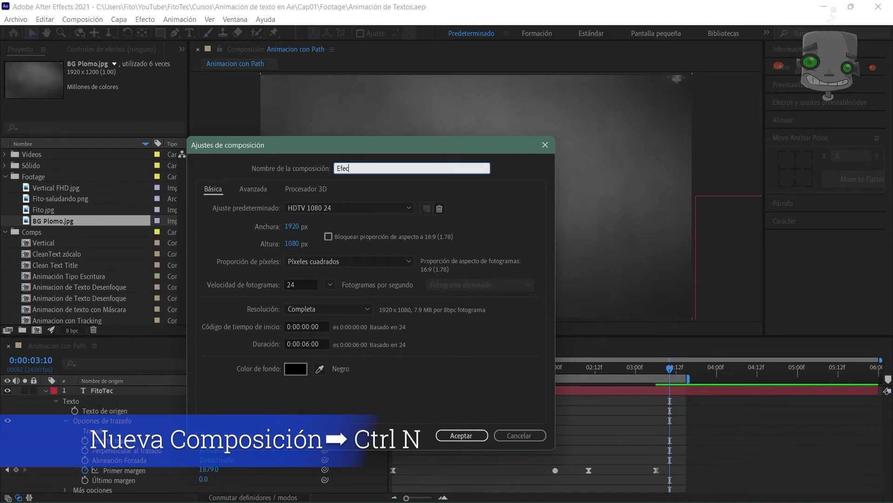
pyautogui.write('Efecto Escritura')
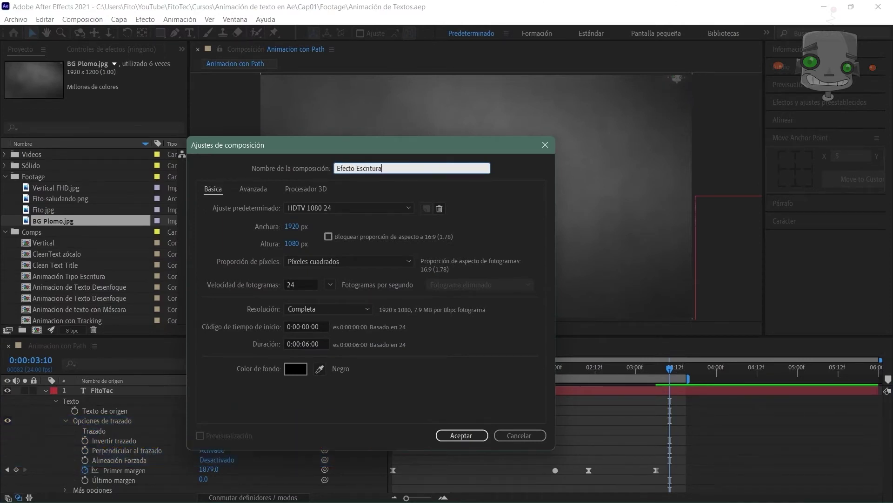
pyautogui.click(456, 437)
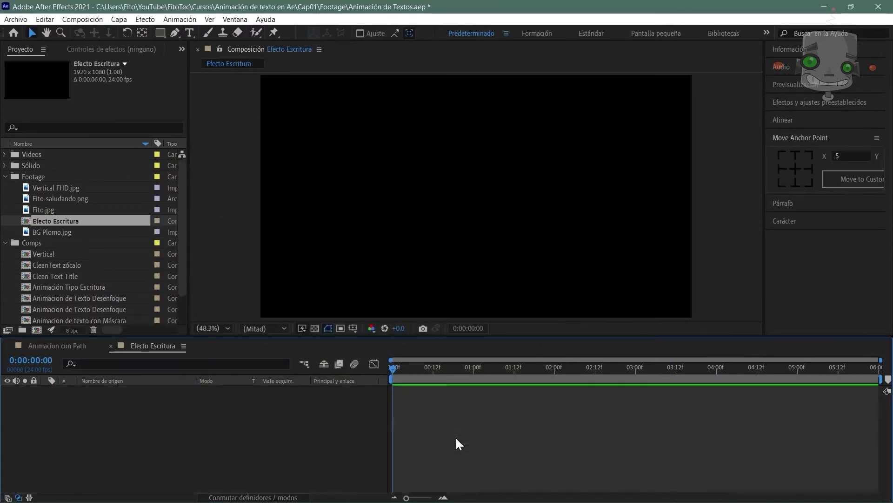
pyautogui.moveTo(78, 224); pyautogui.dragTo(52, 233)
# Import Fondo Fito Blanco y Negro.jpg into the Footage folder and add it to the Efecto Escritura composition
pyautogui.click(63, 184)
pyautogui.hotkey('ctrl', 'i')
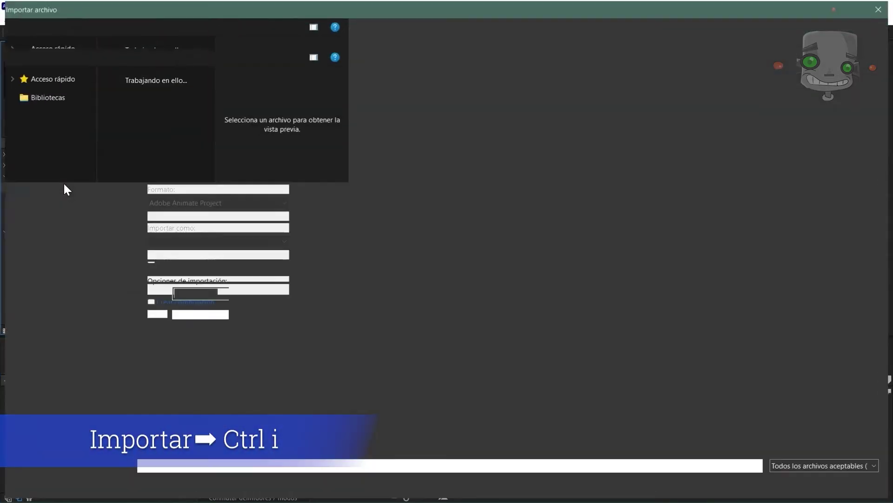
pyautogui.doubleClick(585, 121)
pyautogui.moveTo(72, 189); pyautogui.dragTo(71, 200)
pyautogui.moveTo(65, 200); pyautogui.dragTo(172, 417)
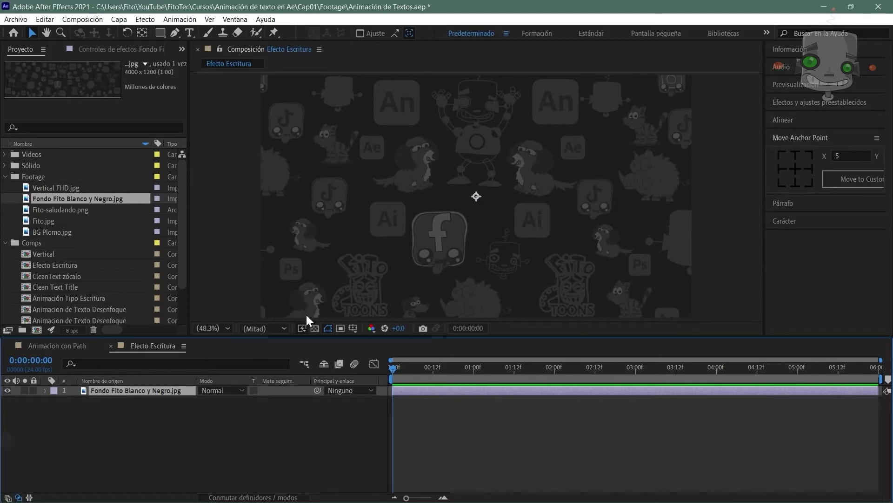
# Change the duration of the Efecto Escritura composition to 10 seconds
pyautogui.click(99, 20)
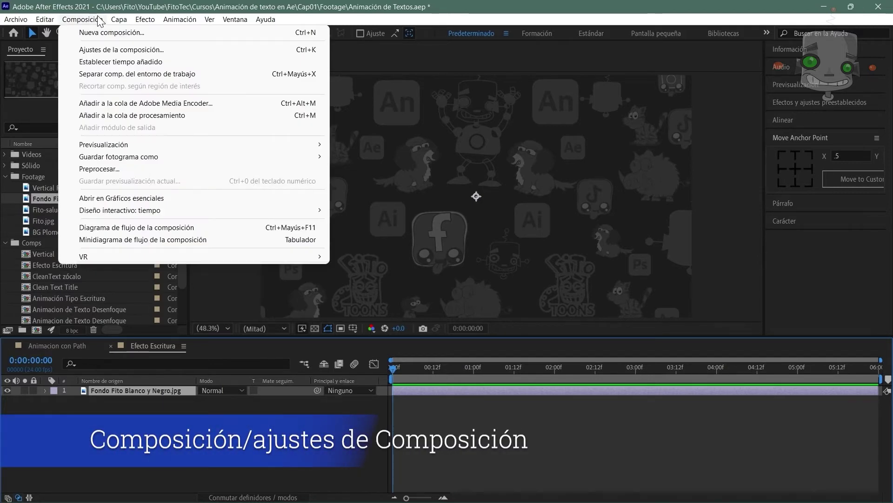
pyautogui.click(134, 52)
pyautogui.click(358, 337)
pyautogui.press('BackSpace')
pyautogui.press('BackSpace')
pyautogui.write('10')
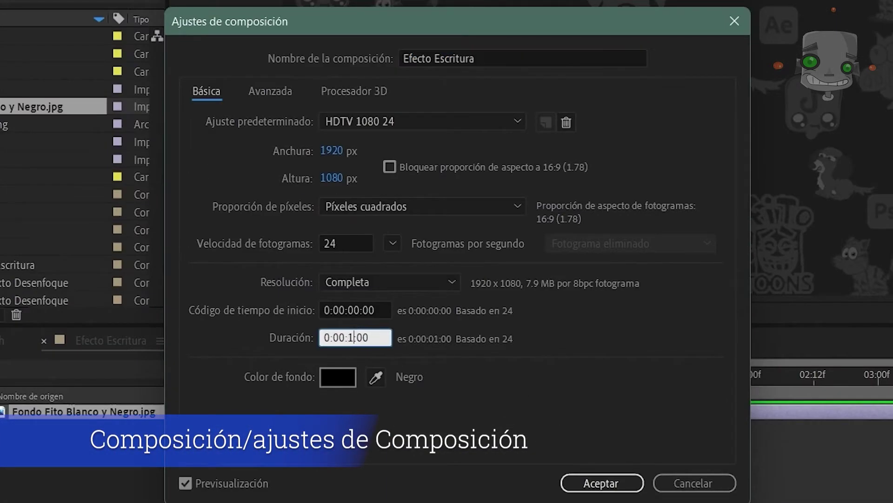
pyautogui.click(590, 484)
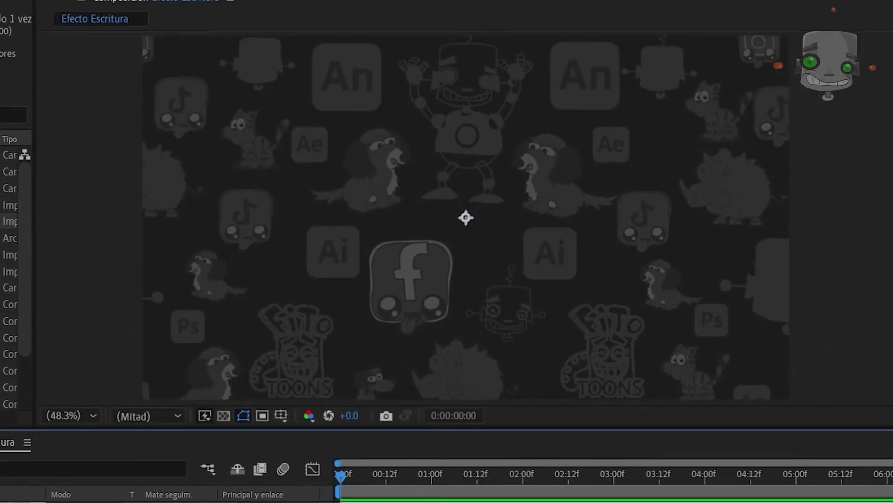
# Add the text FitoTec to the composition and change its font to a flowing script typeface
pyautogui.click(372, 214)
pyautogui.write('FitoTec')
pyautogui.moveTo(741, 177); pyautogui.dragTo(358, 154)
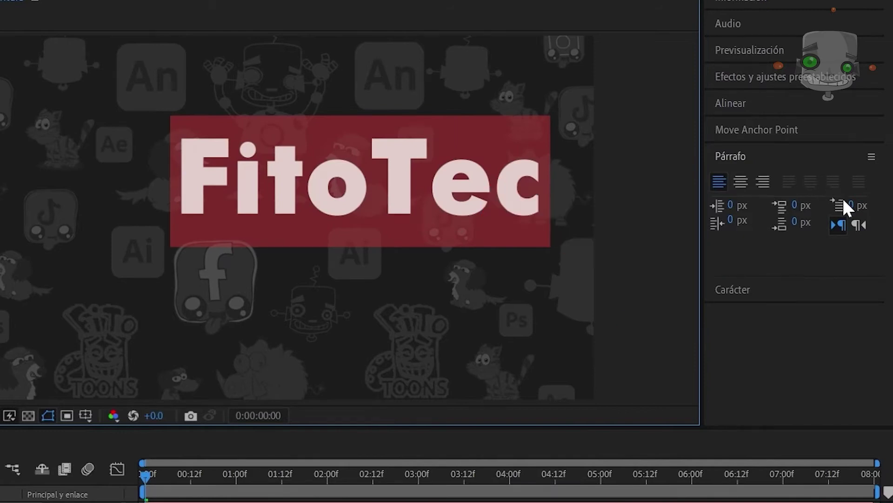
pyautogui.click(755, 291)
pyautogui.click(808, 209)
pyautogui.click(777, 480)
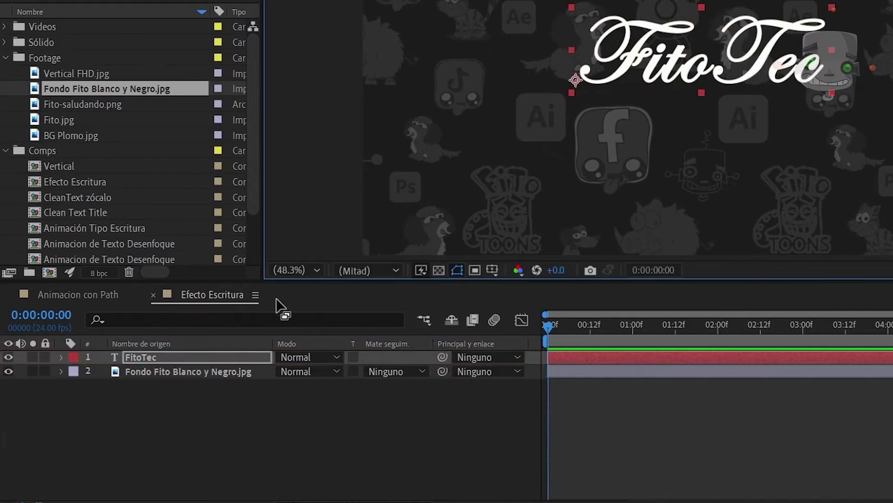
# Enlarge the FitoTec text layer and center it horizontally and vertically in the composition
pyautogui.press('s')
pyautogui.moveTo(321, 370); pyautogui.dragTo(387, 367)
pyautogui.click(742, 44)
pyautogui.click(761, 87)
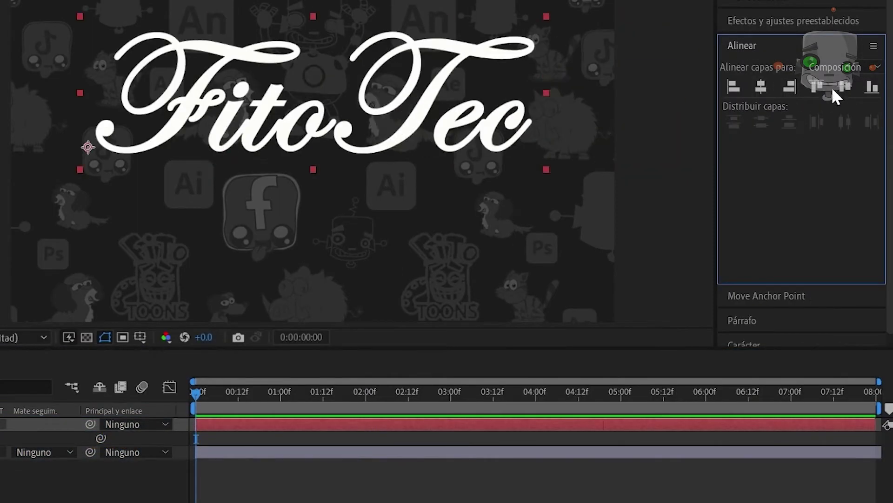
pyautogui.click(844, 87)
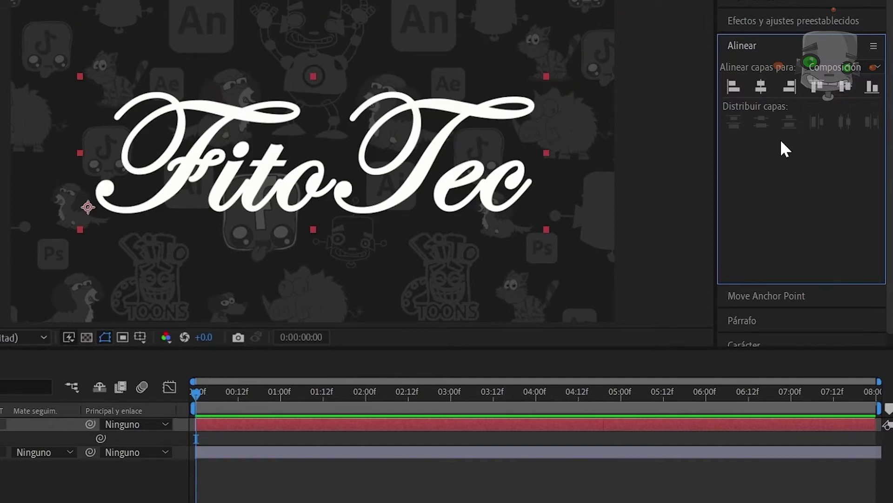
pyautogui.click(763, 45)
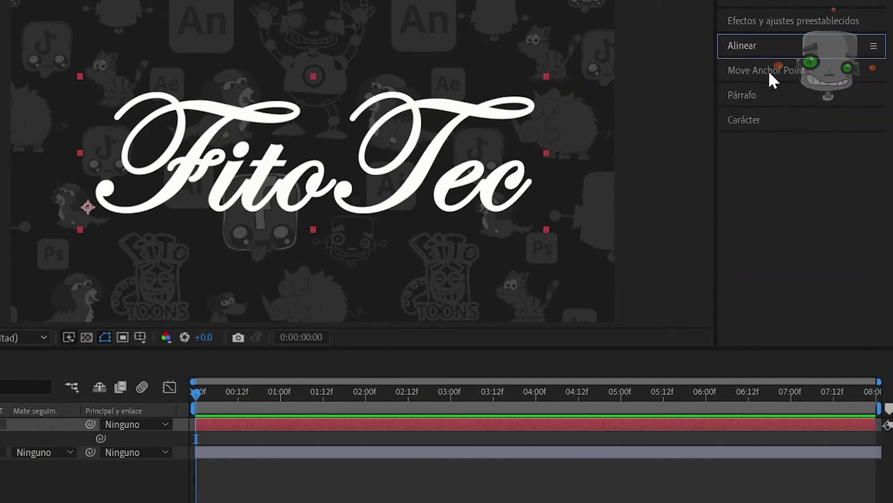
pyautogui.click(769, 69)
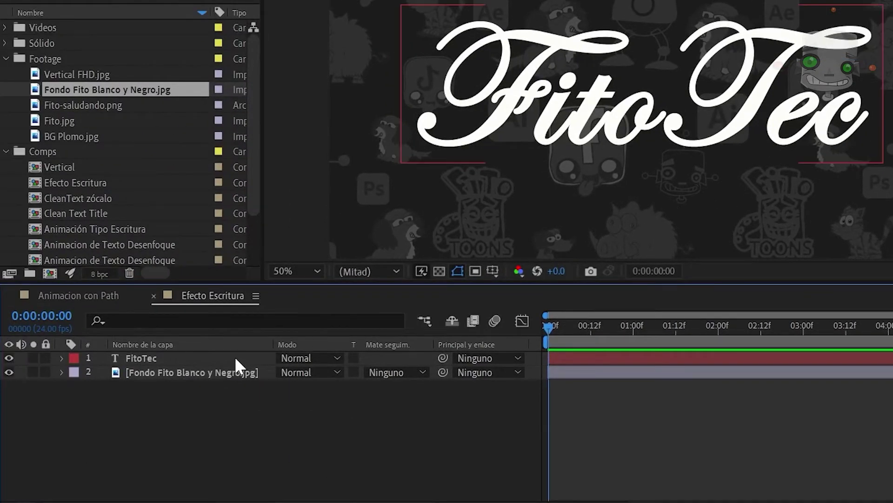
# Set the stroke width to 8 px and trace the F's upper loops and the start of its stem with the Pen tool
pyautogui.press('g')
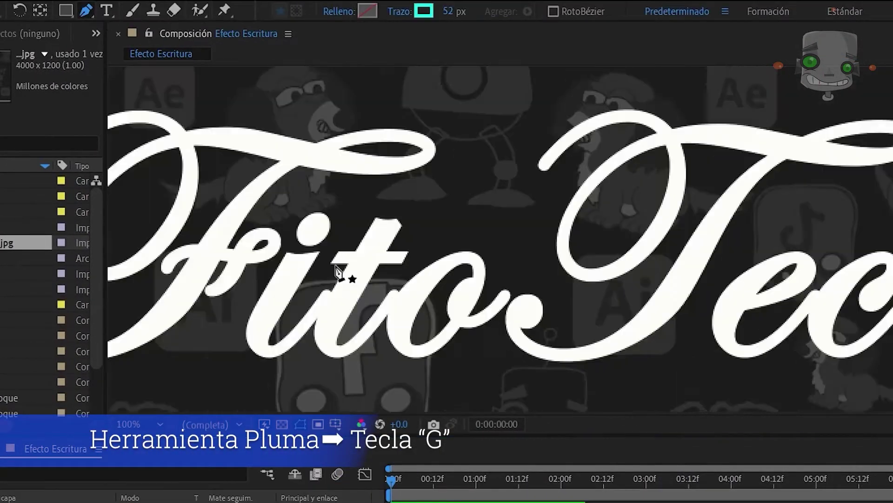
pyautogui.moveTo(335, 266); pyautogui.dragTo(548, 324)
pyautogui.scroll(2, 275, 216)
pyautogui.click(449, 11)
pyautogui.click(164, 321)
pyautogui.moveTo(425, 128); pyautogui.dragTo(533, 119)
pyautogui.moveTo(670, 182); pyautogui.dragTo(727, 272)
pyautogui.scroll(-1, 716, 274)
pyautogui.moveTo(437, 392); pyautogui.dragTo(342, 384)
pyautogui.moveTo(636, 325); pyautogui.dragTo(629, 182)
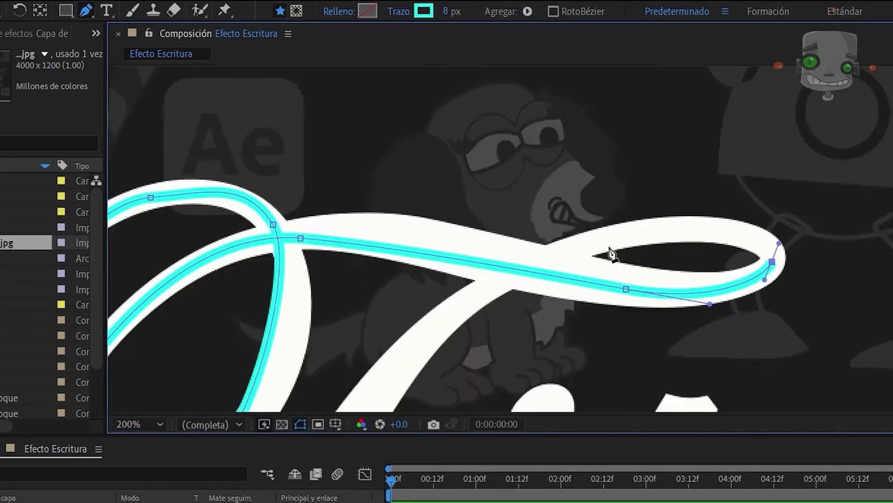
pyautogui.moveTo(475, 263); pyautogui.dragTo(320, 385)
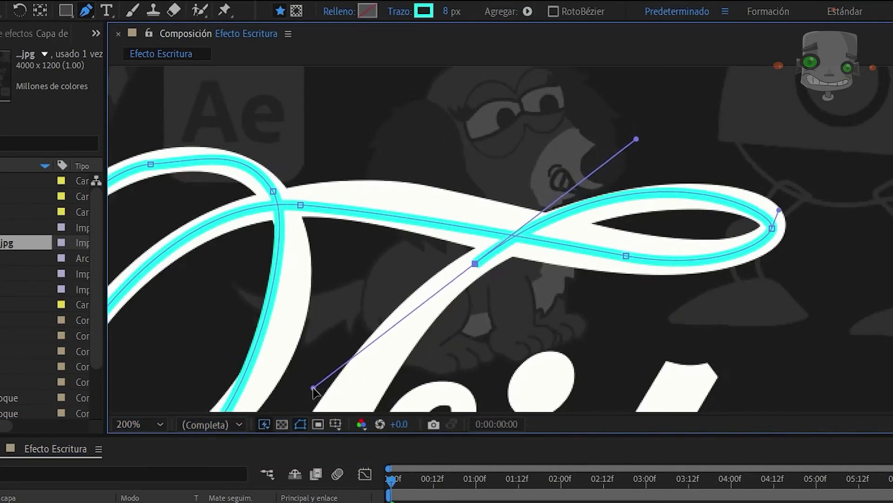
pyautogui.moveTo(598, 307); pyautogui.dragTo(802, 88)
# Continue the same path down the F's stem, around its curled base and along its crossbar
pyautogui.scroll(-1, 482, 272)
pyautogui.moveTo(442, 321); pyautogui.dragTo(404, 337)
pyautogui.moveTo(319, 314); pyautogui.dragTo(279, 259)
pyautogui.moveTo(467, 259); pyautogui.dragTo(485, 193)
pyautogui.moveTo(538, 244); pyautogui.dragTo(568, 242)
pyautogui.moveTo(574, 224); pyautogui.dragTo(572, 202)
pyautogui.moveTo(536, 254); pyautogui.dragTo(526, 272)
pyautogui.moveTo(510, 280); pyautogui.dragTo(498, 282)
# Extend the path through the letters i, t and o and up to the start of the T
pyautogui.moveTo(544, 325); pyautogui.dragTo(571, 289)
pyautogui.moveTo(574, 340); pyautogui.dragTo(615, 341)
pyautogui.moveTo(685, 216); pyautogui.dragTo(689, 233)
pyautogui.moveTo(638, 339); pyautogui.dragTo(679, 352)
pyautogui.moveTo(767, 249)
pyautogui.mouseDown()
pyautogui.moveTo(801, 272)
pyautogui.moveTo(768, 303)
pyautogui.mouseUp()
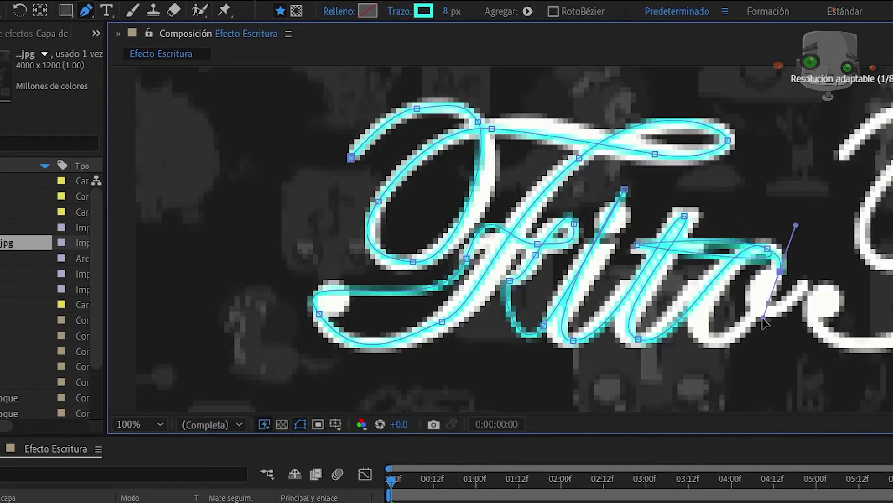
pyautogui.moveTo(727, 272); pyautogui.dragTo(750, 262)
pyautogui.moveTo(773, 271); pyautogui.dragTo(767, 285)
pyautogui.moveTo(768, 310); pyautogui.dragTo(812, 262)
pyautogui.moveTo(824, 268); pyautogui.dragTo(836, 284)
# Trace the T with the same path, following its base, stem, crossbar and large loop
pyautogui.moveTo(830, 309); pyautogui.dragTo(851, 345)
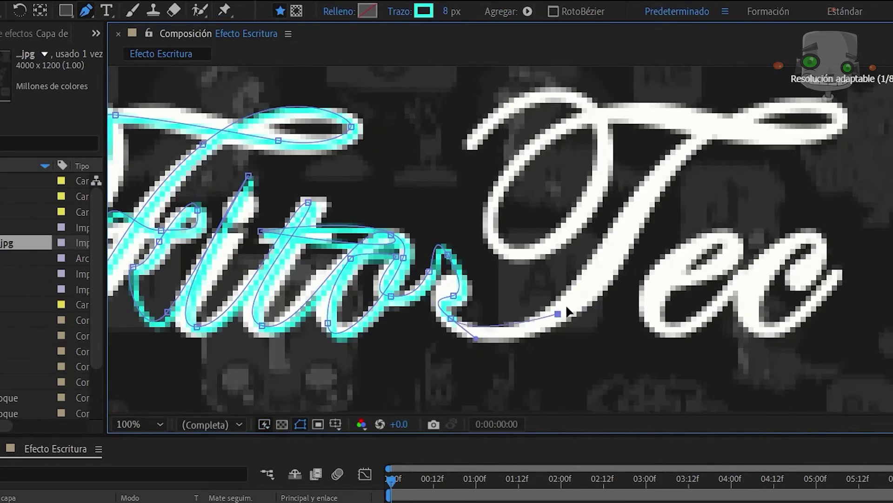
pyautogui.moveTo(652, 214); pyautogui.dragTo(691, 198)
pyautogui.moveTo(583, 184); pyautogui.dragTo(549, 188)
pyautogui.moveTo(460, 314); pyautogui.dragTo(479, 369)
pyautogui.moveTo(565, 200); pyautogui.dragTo(562, 208)
pyautogui.hotkey('ctrl', 'z')
pyautogui.moveTo(533, 107); pyautogui.dragTo(422, 81)
# Carry the path from the T through the letters e and c, ending at the c's tail
pyautogui.moveTo(457, 296); pyautogui.dragTo(500, 305)
pyautogui.moveTo(616, 314); pyautogui.dragTo(614, 368)
pyautogui.moveTo(670, 321); pyautogui.dragTo(683, 312)
pyautogui.moveTo(750, 255); pyautogui.dragTo(763, 261)
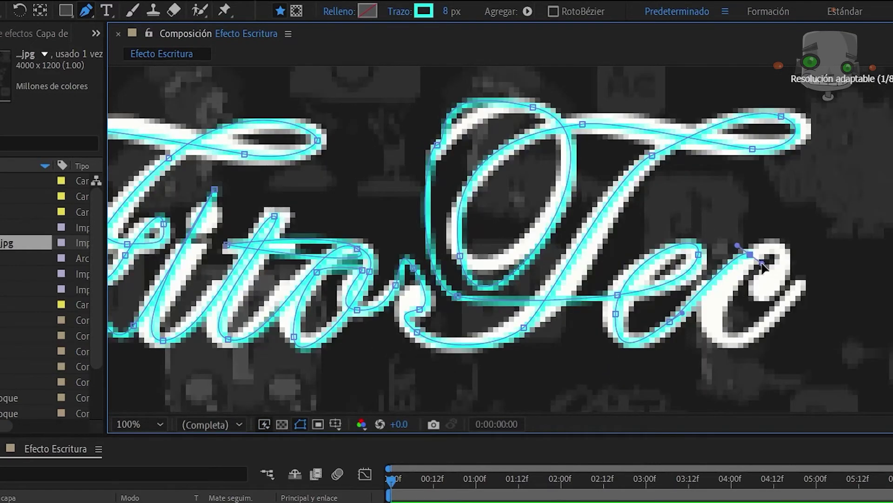
pyautogui.moveTo(799, 287); pyautogui.dragTo(813, 272)
pyautogui.click(822, 263)
pyautogui.scroll(-1, 442, 301)
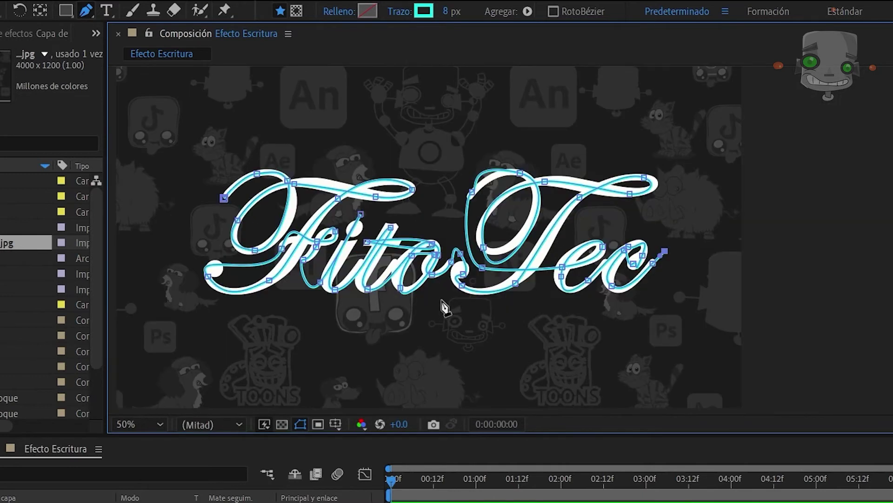
# Refine the path's curves over the F's crossbar with the Convert Vertex tool so they follow the lettering
pyautogui.press('v')
pyautogui.scroll(1, 244, 214)
pyautogui.press('space')
pyautogui.moveTo(214, 202); pyautogui.dragTo(551, 240)
pyautogui.scroll(1, 357, 298)
pyautogui.moveTo(492, 274); pyautogui.dragTo(464, 259)
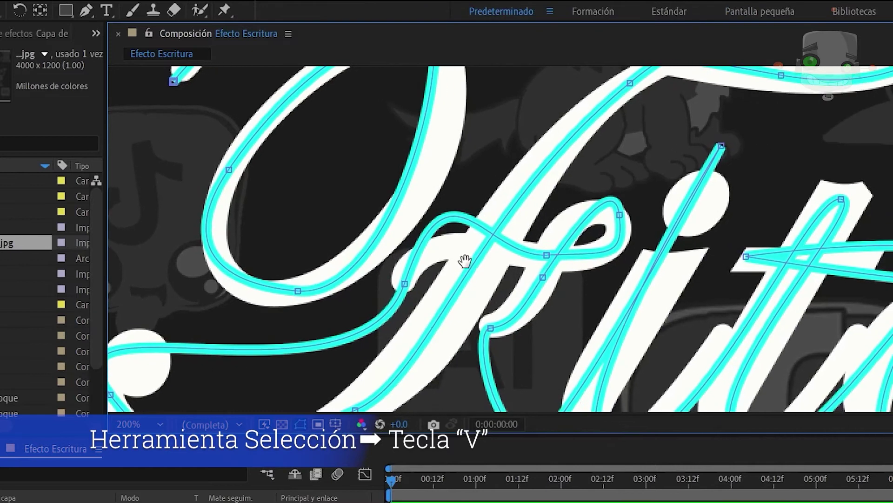
pyautogui.click(87, 10)
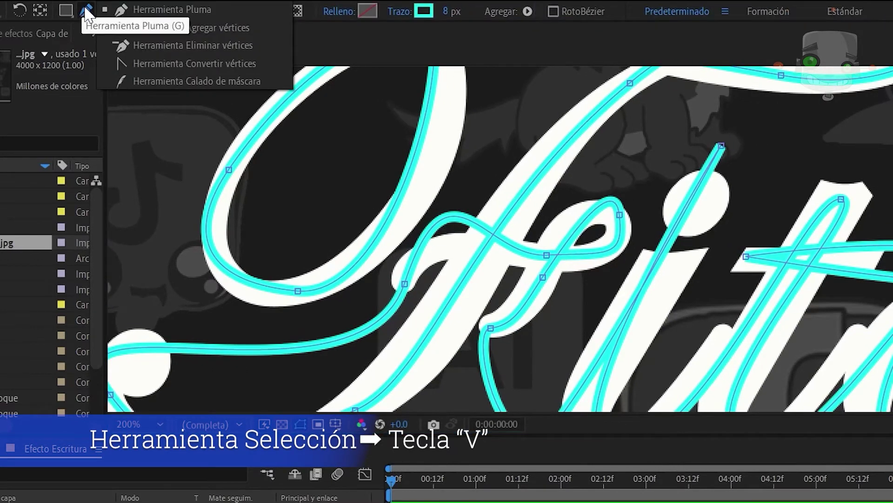
pyautogui.click(214, 65)
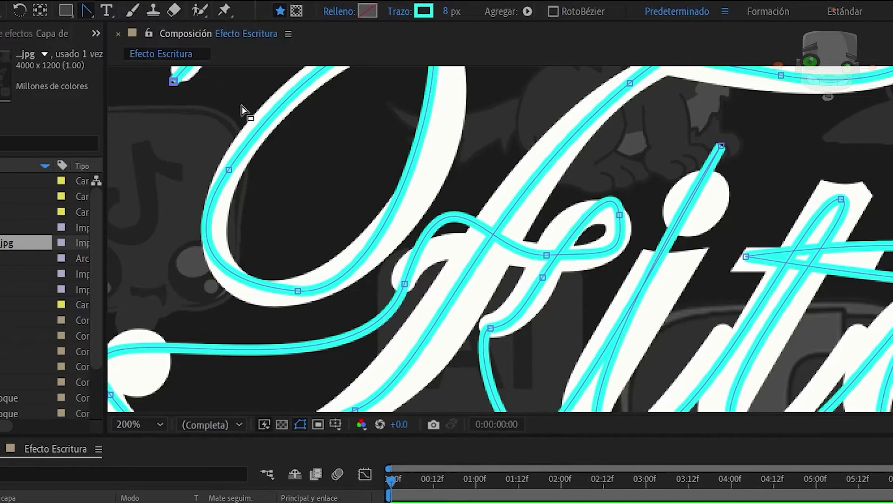
pyautogui.moveTo(455, 217); pyautogui.dragTo(455, 249)
pyautogui.moveTo(610, 200)
pyautogui.mouseDown()
pyautogui.moveTo(568, 222)
pyautogui.moveTo(584, 207)
pyautogui.mouseUp()
pyautogui.click(402, 333)
# Adjust the path's vertices and handles over the letters i, t and o to center them in the strokes
pyautogui.moveTo(636, 184)
pyautogui.mouseDown()
pyautogui.moveTo(614, 255)
pyautogui.moveTo(297, 54)
pyautogui.mouseUp()
pyautogui.moveTo(509, 275); pyautogui.dragTo(517, 281)
pyautogui.moveTo(546, 354); pyautogui.dragTo(548, 361)
pyautogui.moveTo(641, 280); pyautogui.dragTo(655, 274)
pyautogui.moveTo(698, 339); pyautogui.dragTo(689, 340)
pyautogui.moveTo(685, 277); pyautogui.dragTo(682, 300)
# Correct the path's vertices and curve handles around the T so they follow its loops, stem and base
pyautogui.moveTo(825, 298); pyautogui.dragTo(606, 295)
pyautogui.moveTo(763, 196); pyautogui.dragTo(482, 321)
pyautogui.moveTo(487, 297); pyautogui.dragTo(473, 295)
pyautogui.moveTo(541, 360); pyautogui.dragTo(543, 342)
pyautogui.click(701, 170)
pyautogui.moveTo(559, 196); pyautogui.dragTo(584, 243)
pyautogui.moveTo(460, 115); pyautogui.dragTo(476, 263)
pyautogui.moveTo(791, 163); pyautogui.dragTo(313, 230)
pyautogui.moveTo(708, 175); pyautogui.dragTo(697, 167)
pyautogui.moveTo(419, 237); pyautogui.dragTo(439, 228)
pyautogui.moveTo(465, 373); pyautogui.dragTo(700, 76)
pyautogui.moveTo(400, 269); pyautogui.dragTo(391, 277)
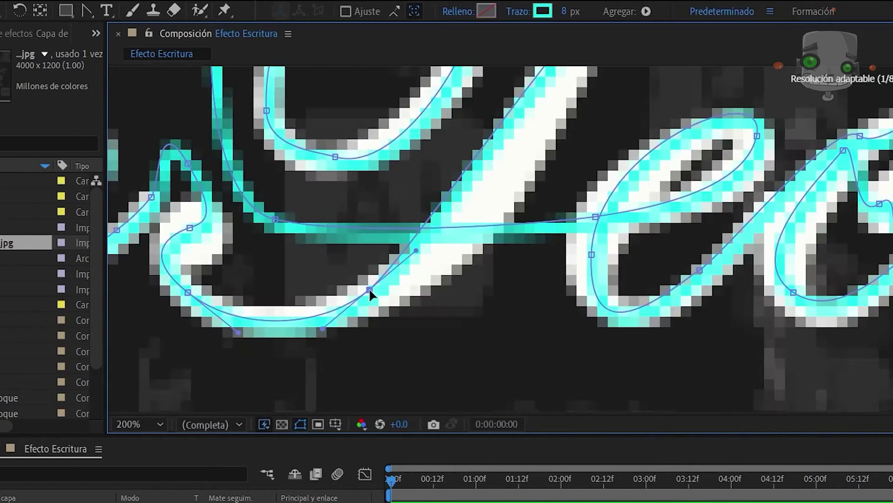
pyautogui.moveTo(419, 209); pyautogui.dragTo(378, 314)
pyautogui.moveTo(440, 279); pyautogui.dragTo(450, 272)
# Fine-tune the path's vertices and handles over the letters e and c to match their curves
pyautogui.click(87, 10)
pyautogui.moveTo(605, 260); pyautogui.dragTo(438, 249)
pyautogui.press('v')
pyautogui.click(87, 10)
pyautogui.moveTo(336, 361); pyautogui.dragTo(332, 357)
pyautogui.moveTo(420, 321); pyautogui.dragTo(424, 323)
pyautogui.moveTo(486, 254); pyautogui.dragTo(485, 257)
pyautogui.moveTo(579, 186); pyautogui.dragTo(598, 179)
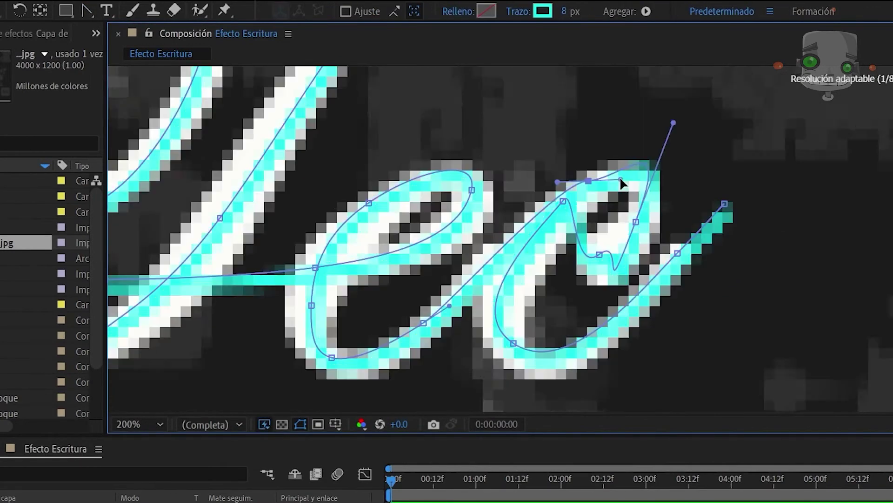
pyautogui.click(635, 173)
pyautogui.moveTo(636, 222); pyautogui.dragTo(642, 210)
pyautogui.moveTo(617, 250); pyautogui.dragTo(626, 251)
pyautogui.moveTo(604, 308); pyautogui.dragTo(629, 244)
pyautogui.moveTo(599, 254); pyautogui.dragTo(609, 258)
pyautogui.moveTo(678, 253); pyautogui.dragTo(674, 250)
pyautogui.moveTo(513, 343); pyautogui.dragTo(515, 352)
# Increase the traced path's stroke width to 69 px so it covers the whole text
pyautogui.scroll(-3, 588, 313)
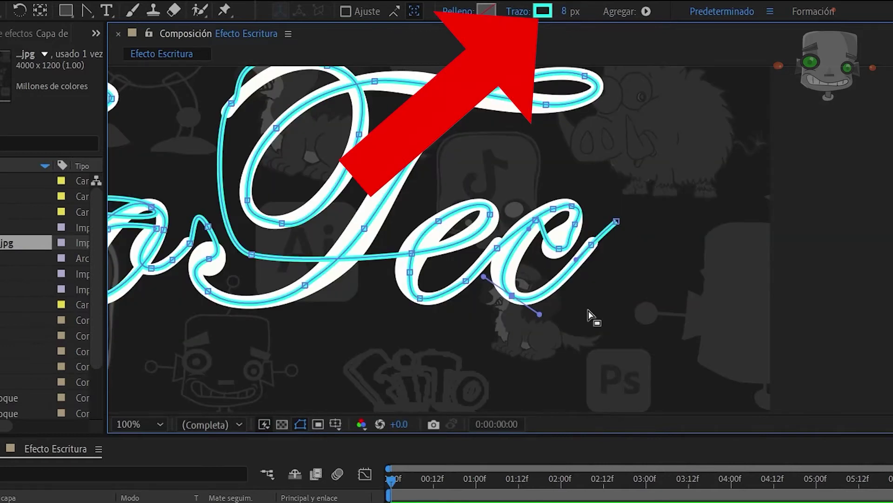
pyautogui.scroll(1, 542, 311)
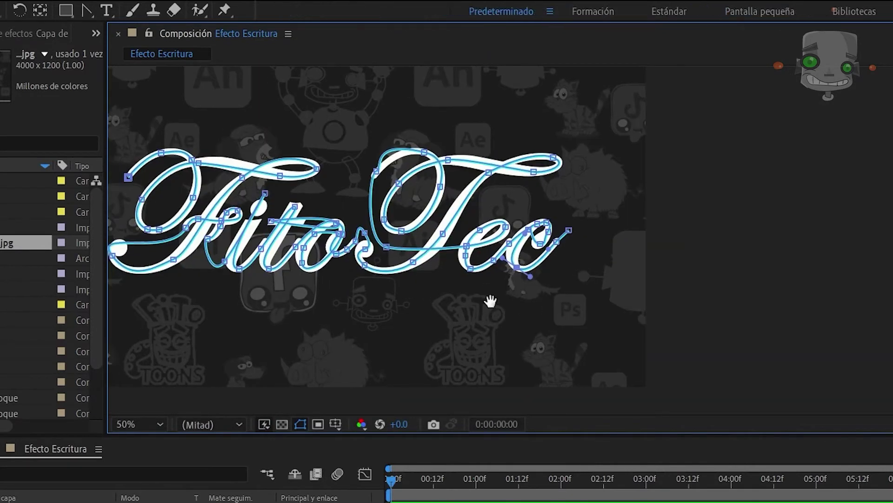
pyautogui.moveTo(406, 291); pyautogui.dragTo(560, 299)
pyautogui.moveTo(565, 14); pyautogui.dragTo(610, 4)
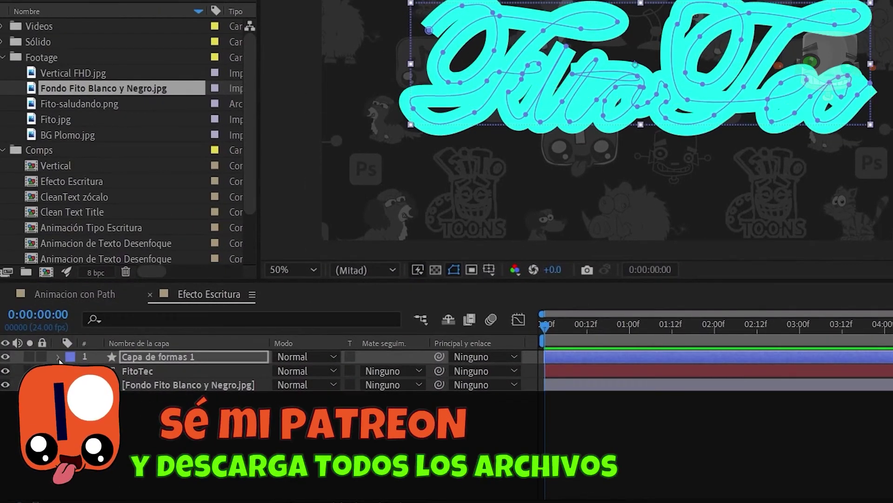
# Set the line cap of Trazo 1 in the shape layer to Fin redondo and its line join to Unión redonda
pyautogui.click(58, 357)
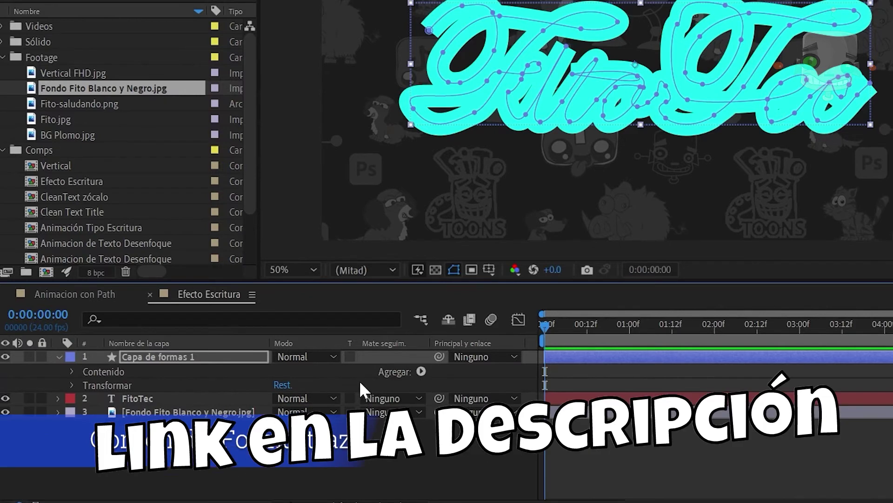
pyautogui.click(71, 371)
pyautogui.click(87, 385)
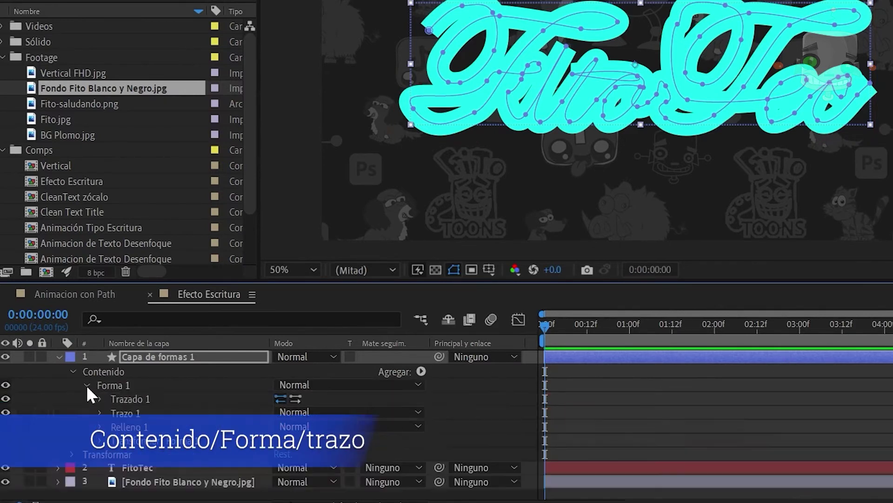
pyautogui.click(99, 413)
pyautogui.click(358, 428)
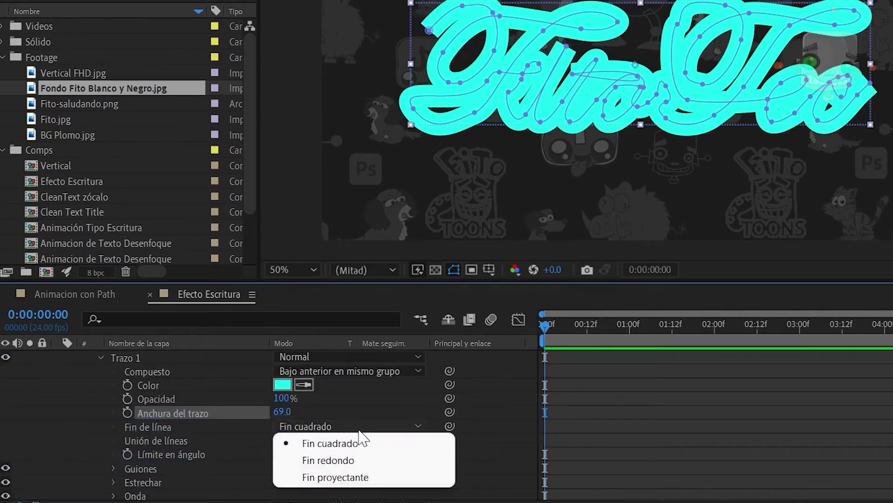
pyautogui.click(350, 463)
pyautogui.click(362, 446)
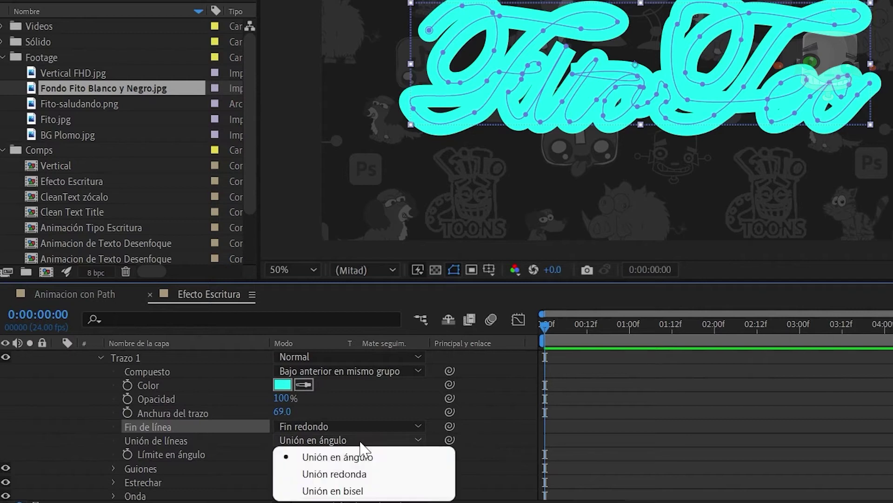
pyautogui.click(362, 471)
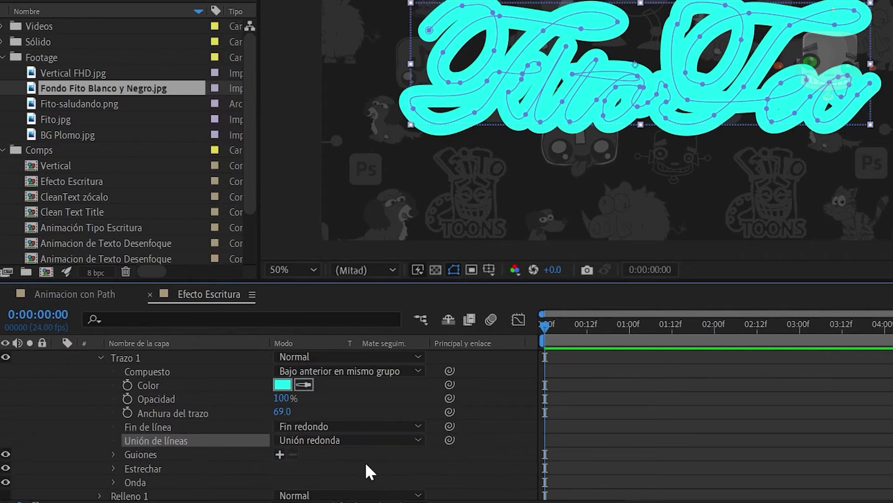
# Add a Recortar trazados operator to the shape layer's contents
pyautogui.scroll(2, 294, 395)
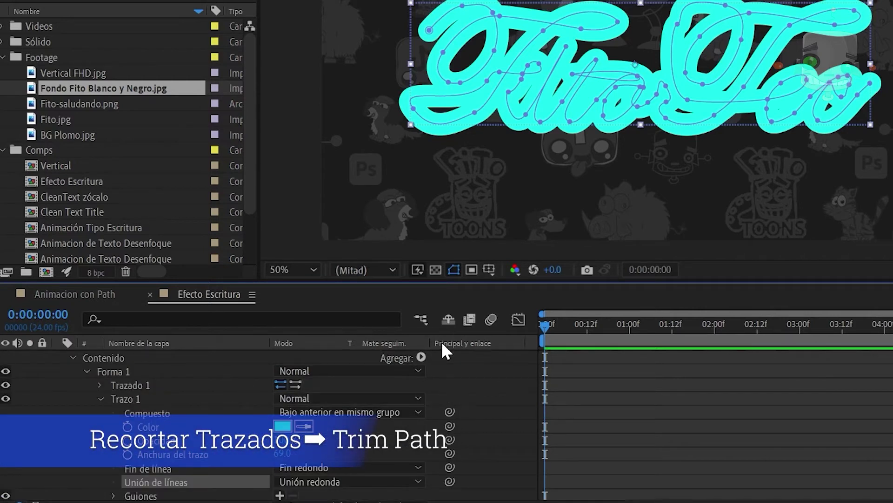
pyautogui.click(422, 357)
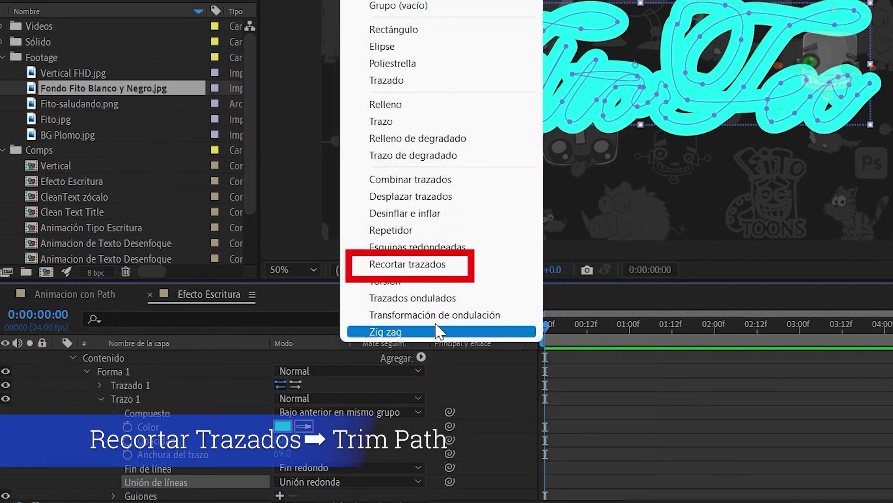
pyautogui.click(442, 264)
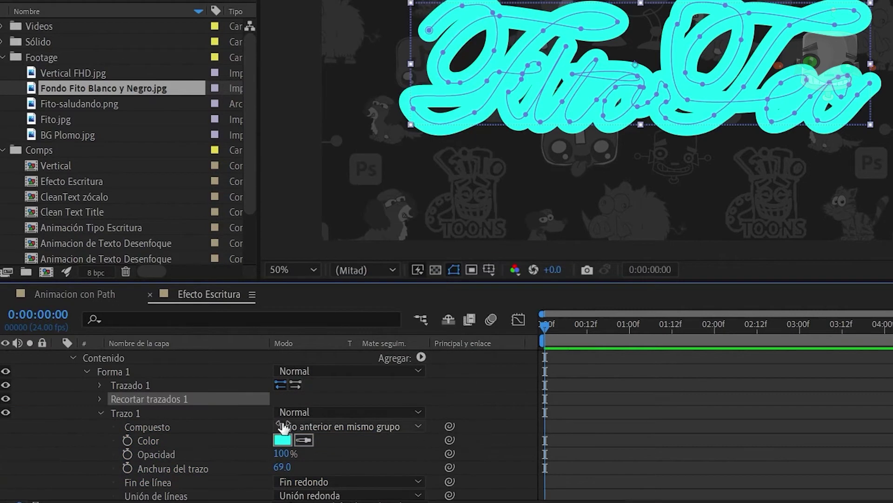
pyautogui.click(101, 413)
# Keyframe the Inicio value of Recortar trazados 1 from 0% at 0:00 to 100% at 2:12, and return to the start
pyautogui.click(100, 409)
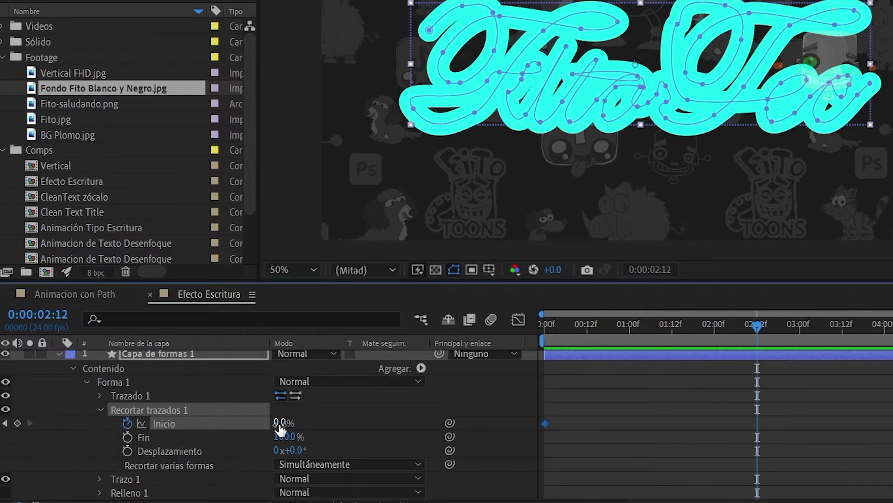
pyautogui.press('Return')
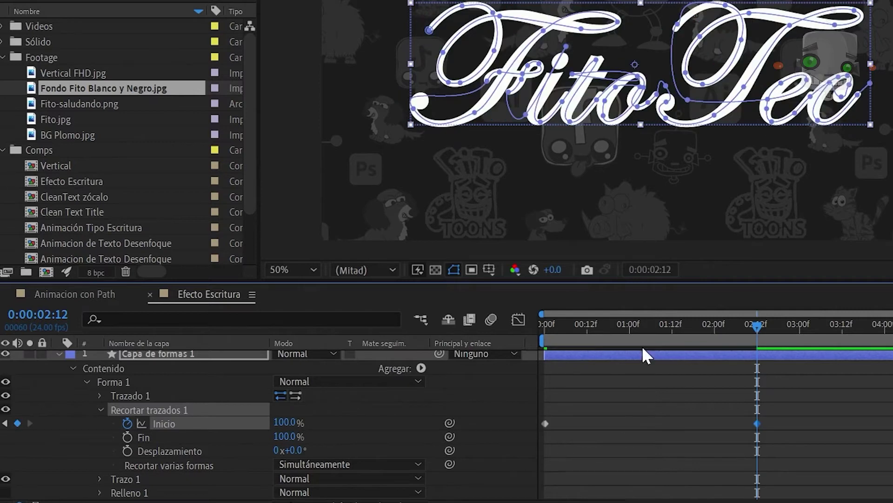
pyautogui.moveTo(757, 326); pyautogui.dragTo(529, 320)
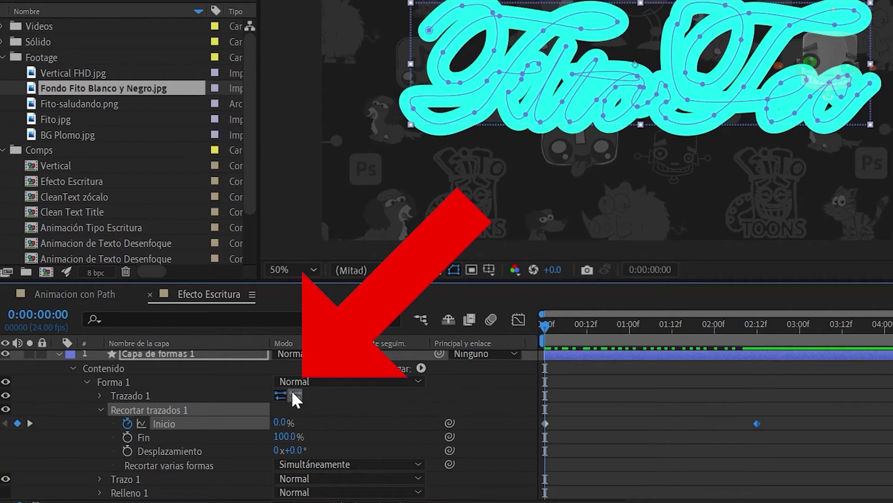
# Apply Easy Ease to both Inicio keyframes, then raise the speed at the last keyframe and lengthen the first one's ease in the speed graph
pyautogui.moveTo(813, 416); pyautogui.dragTo(541, 431)
pyautogui.press('F9')
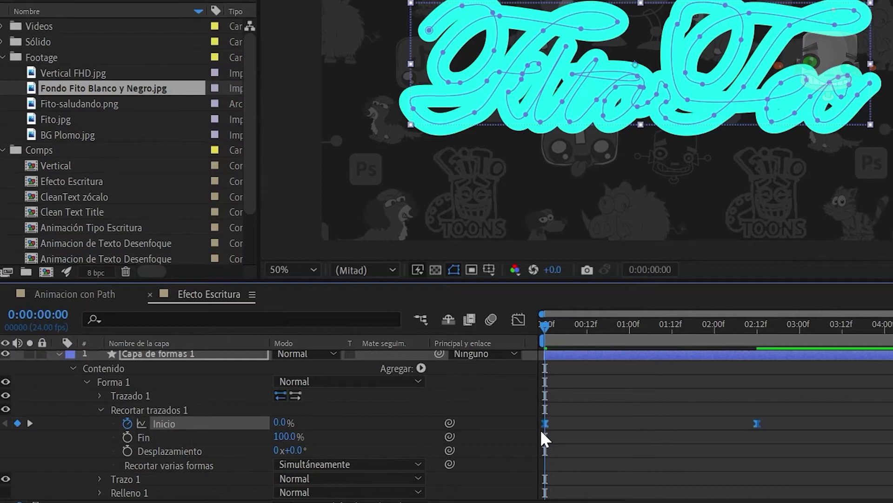
pyautogui.click(518, 320)
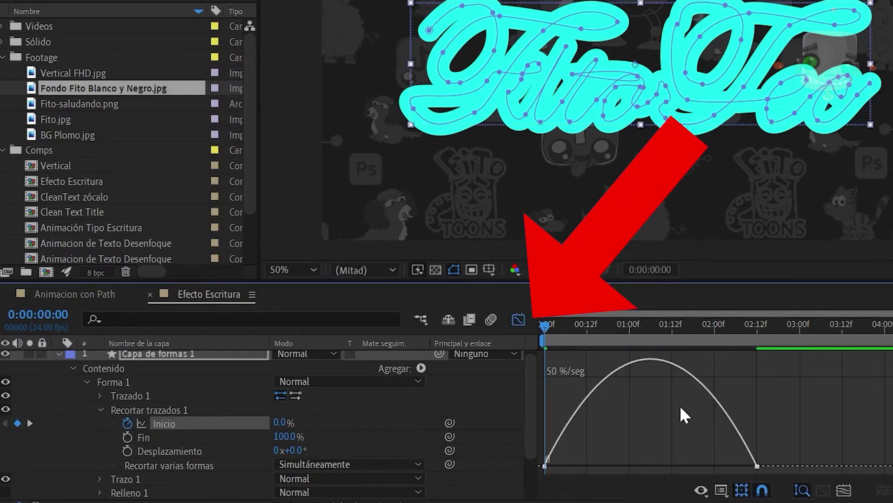
pyautogui.moveTo(758, 466); pyautogui.dragTo(758, 362)
pyautogui.moveTo(717, 359); pyautogui.dragTo(680, 359)
pyautogui.moveTo(580, 459); pyautogui.dragTo(602, 460)
pyautogui.click(518, 319)
pyautogui.press('u')
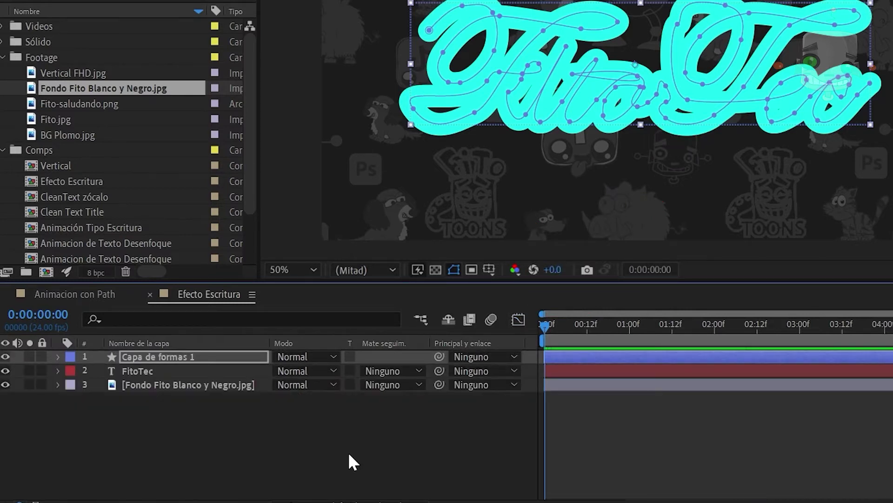
# Set the FitoTec text layer's track matte to Mate alfa "Capa de formas 1" and preview the handwriting effect
pyautogui.press('F4')
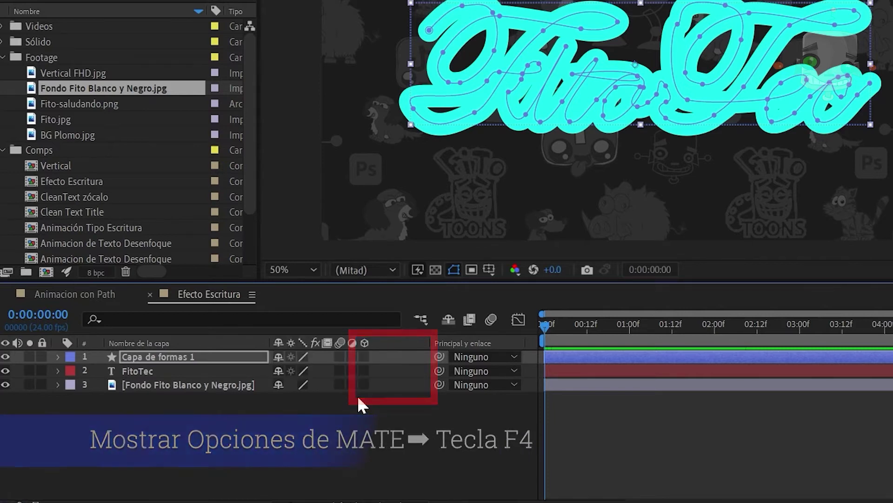
pyautogui.click(232, 371)
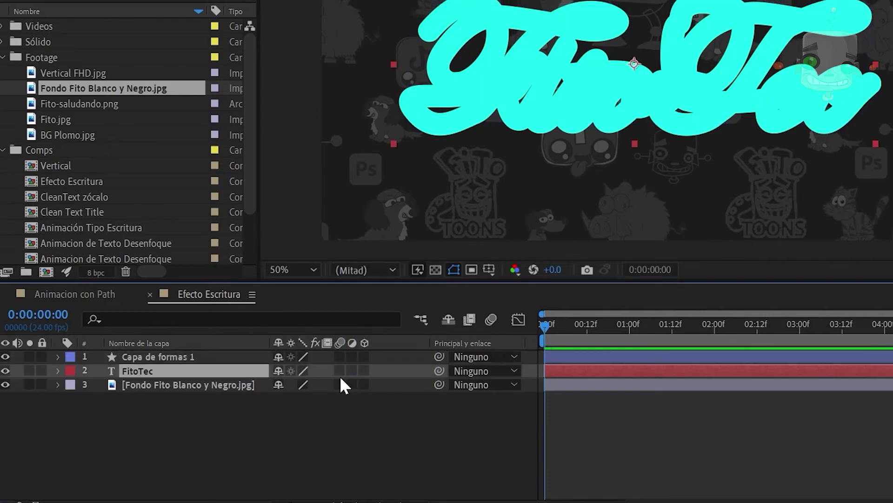
pyautogui.press('F4')
pyautogui.click(415, 372)
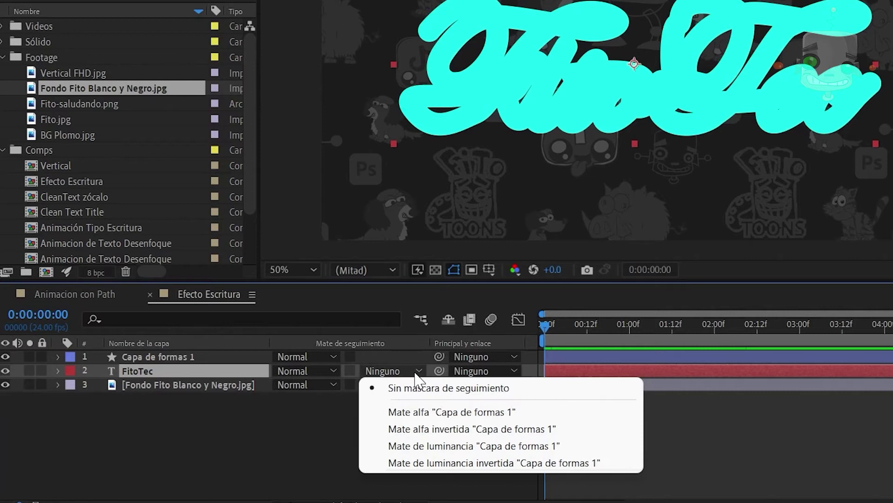
pyautogui.click(469, 413)
pyautogui.press('space')
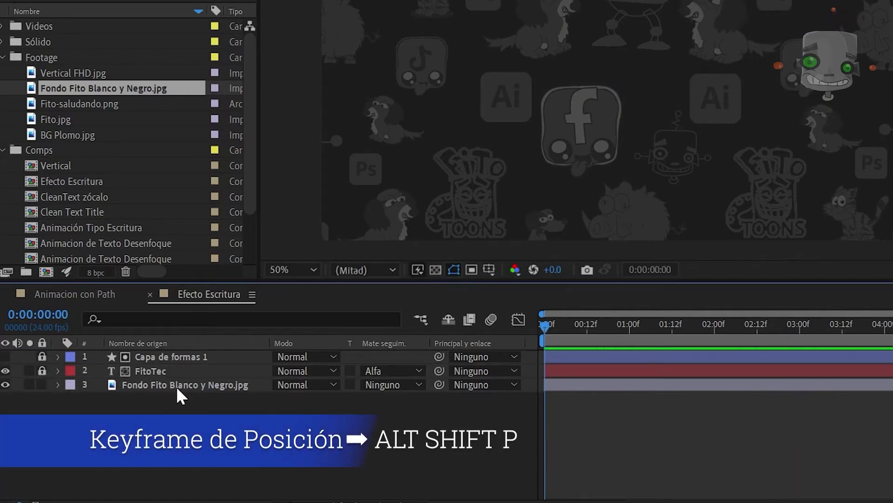
# Animate the background layer's horizontal Posición with keyframes between 0:00 and 6:16, and preview the composition from the start
pyautogui.click(179, 386)
pyautogui.press('p')
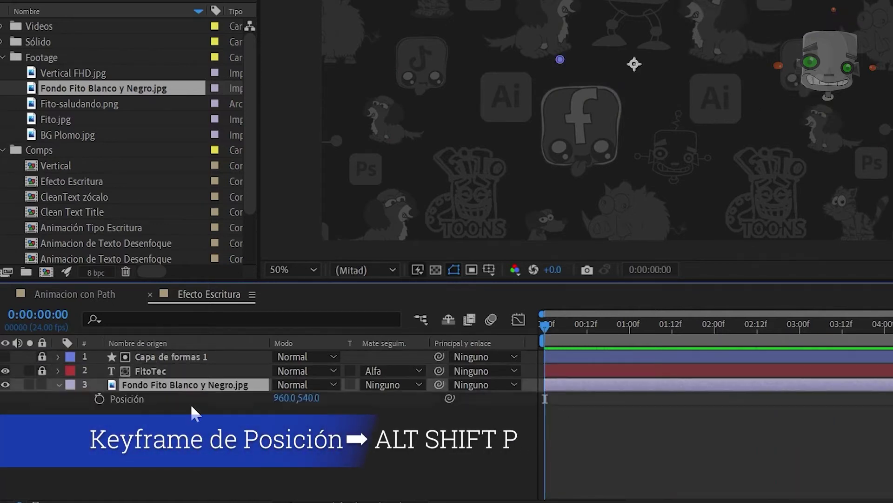
pyautogui.moveTo(281, 400); pyautogui.dragTo(540, 417)
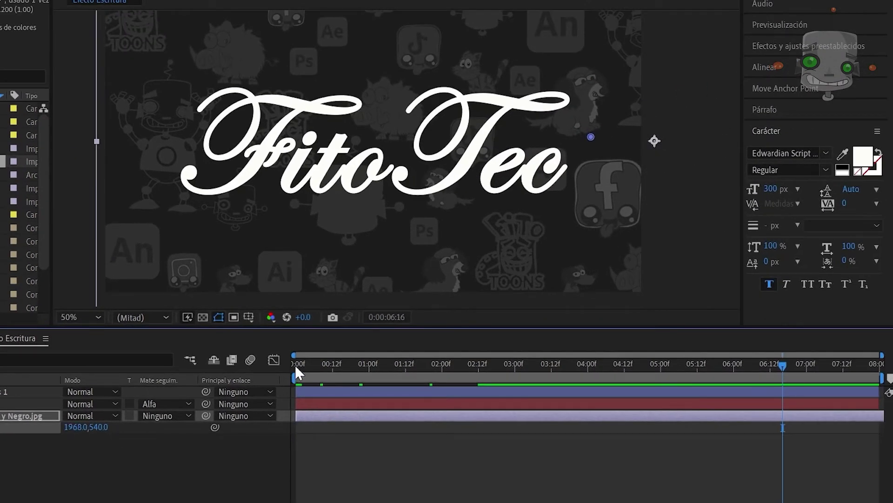
pyautogui.moveTo(87, 431); pyautogui.dragTo(0, 425)
pyautogui.click(296, 365)
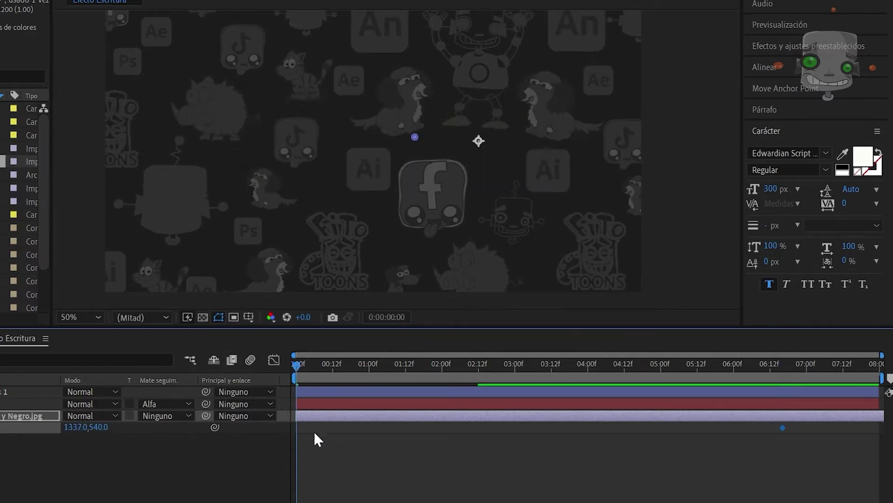
pyautogui.press('space')
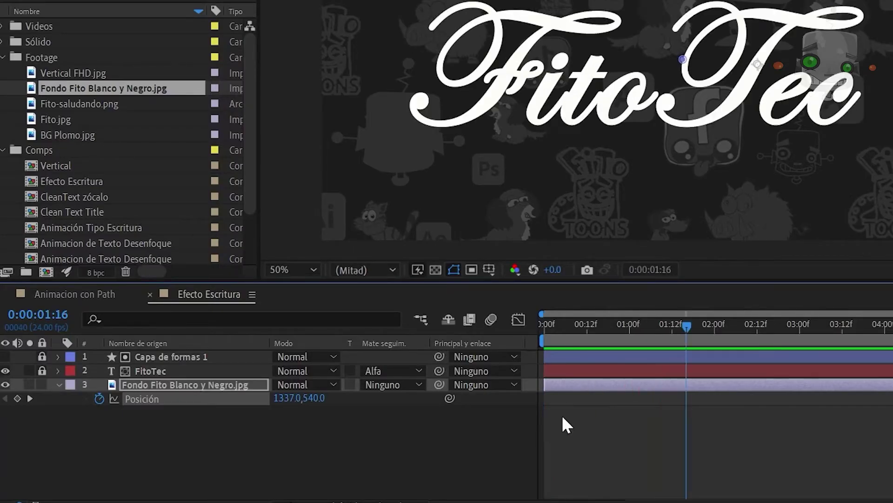
pyautogui.click(545, 326)
pyautogui.press('space')
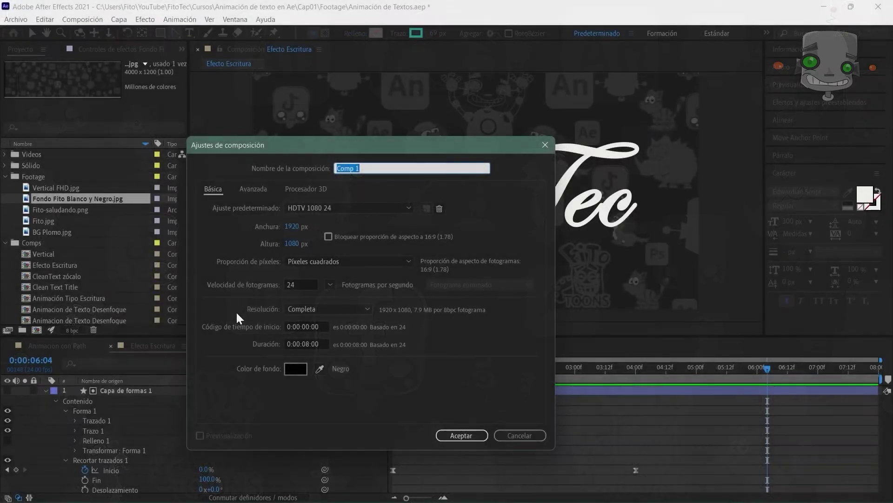
# Create an HDTV 1080 24 composition named Texto en Linea and add Fondo Fito Blanco y Negro.jpg as its background layer
pyautogui.write('Texto en Linea')
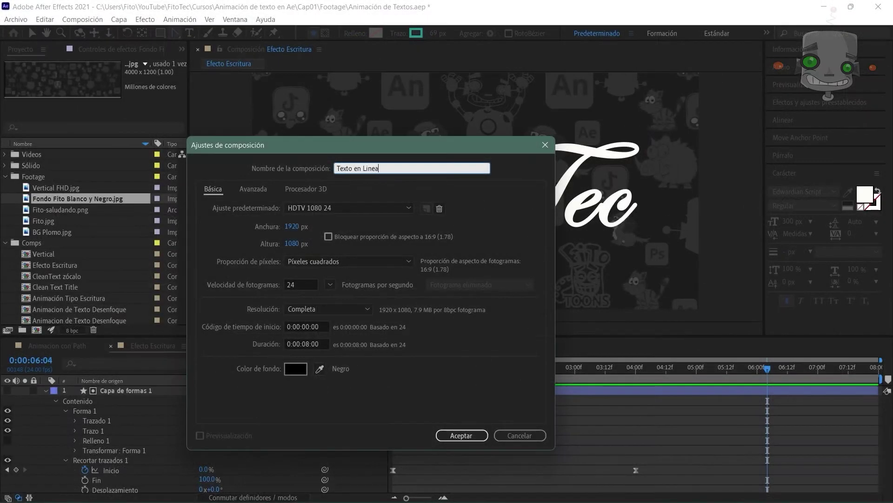
pyautogui.press('Return')
pyautogui.moveTo(53, 199); pyautogui.dragTo(38, 252)
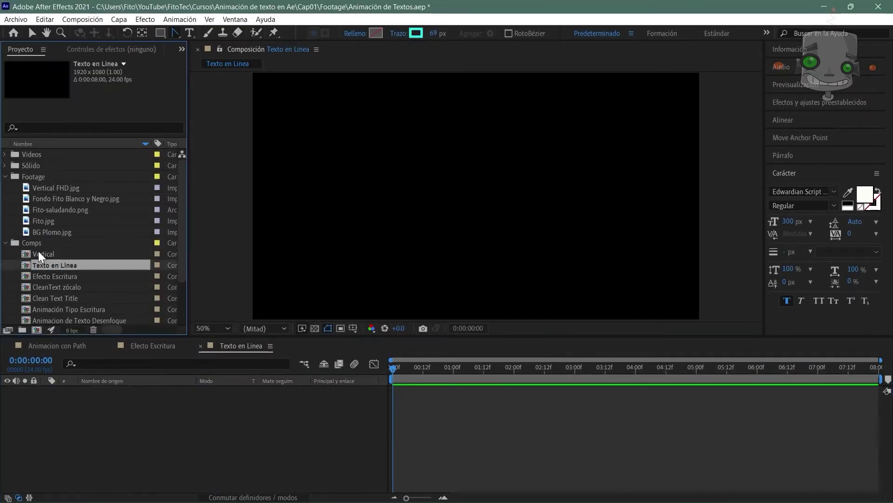
pyautogui.click(67, 232)
pyautogui.moveTo(66, 200); pyautogui.dragTo(138, 395)
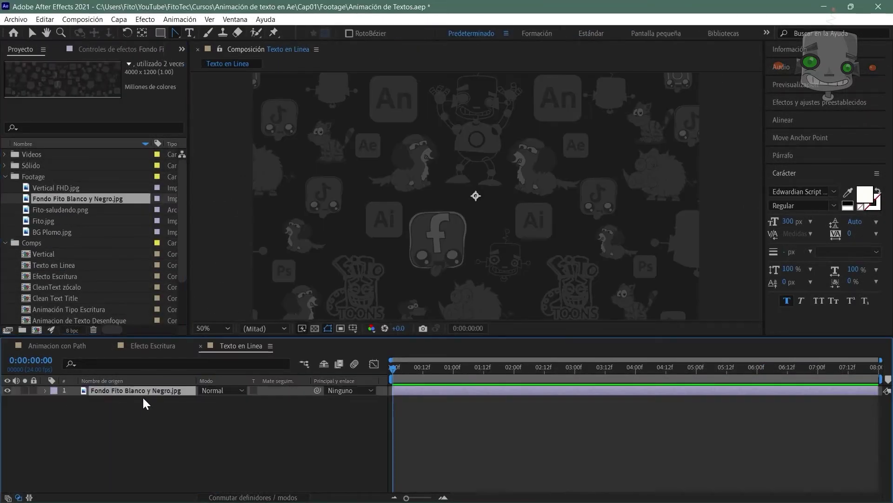
# Add a text layer reading FitoTec over the background and set its font to Futura-Bold
pyautogui.click(190, 33)
pyautogui.click(399, 210)
pyautogui.write('FitoTec')
pyautogui.hotkey('ctrl', 'a')
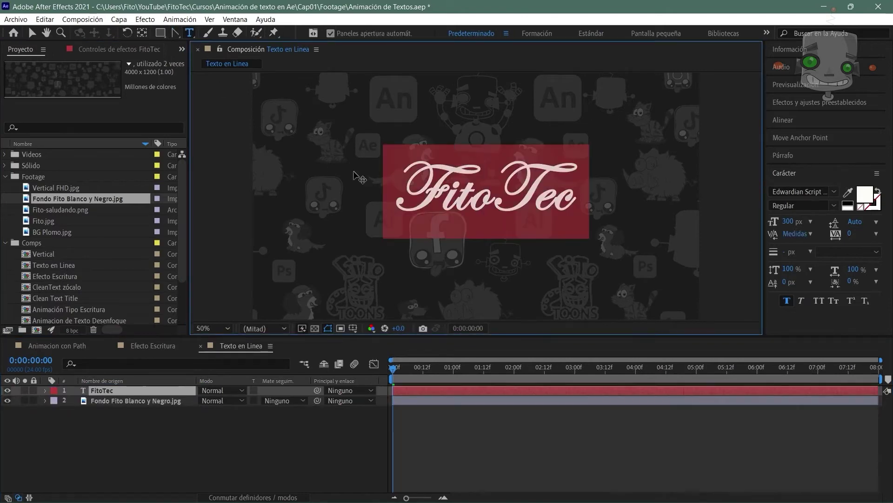
pyautogui.click(835, 191)
pyautogui.scroll(20, 841, 300)
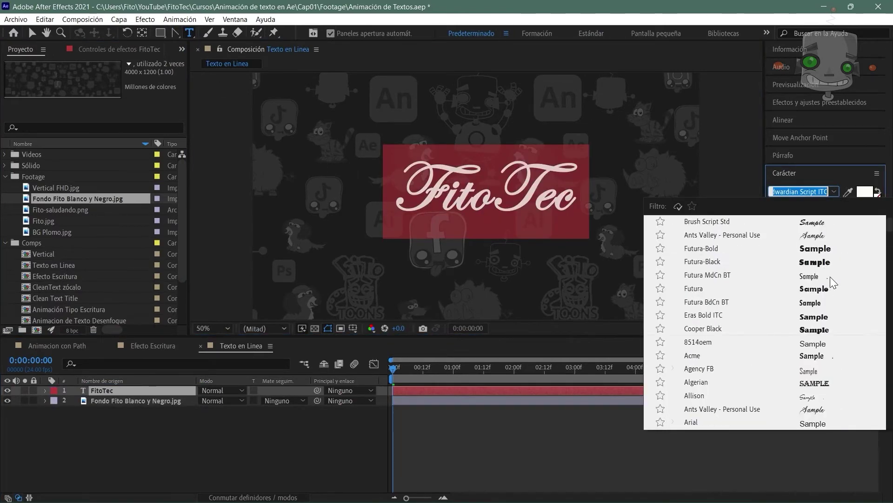
pyautogui.click(816, 248)
# Align the FitoTec text to the horizontal and vertical centre of the composition
pyautogui.click(33, 33)
pyautogui.click(784, 120)
pyautogui.click(800, 150)
pyautogui.click(859, 151)
pyautogui.click(799, 299)
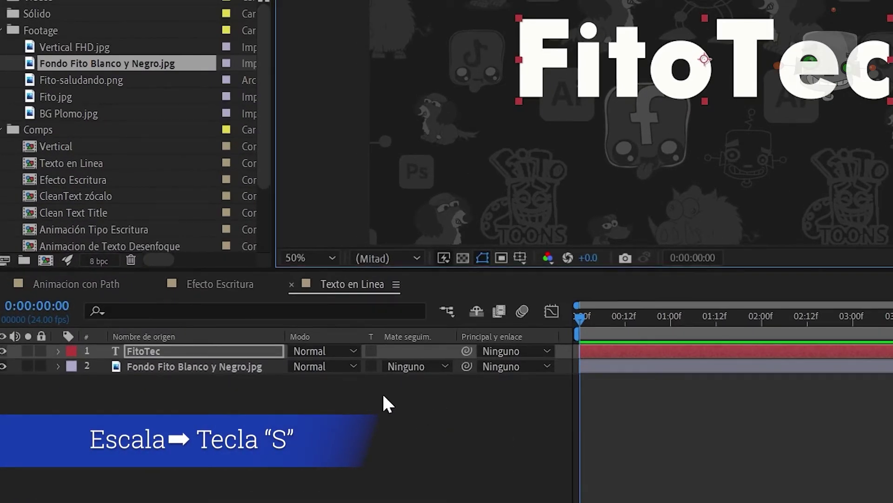
# Scale the FitoTec text layer to 122%
pyautogui.press('s')
pyautogui.moveTo(341, 369); pyautogui.dragTo(357, 369)
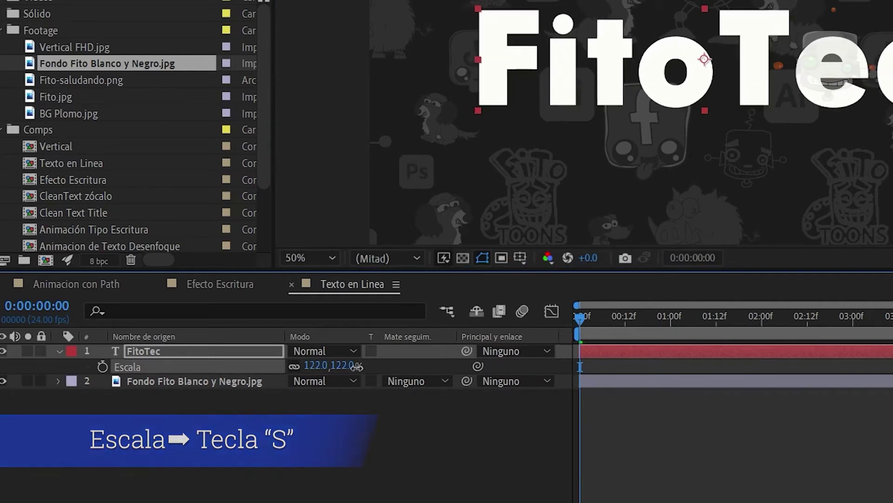
pyautogui.click(59, 351)
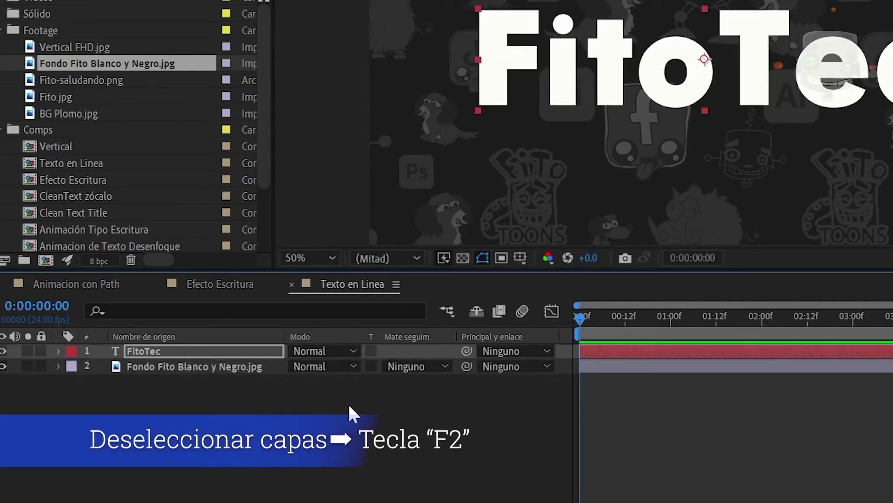
# With no layer selected, draw a straight horizontal line beneath the FitoTec text with the Pen tool and give it a white 19 px stroke
pyautogui.press('F2')
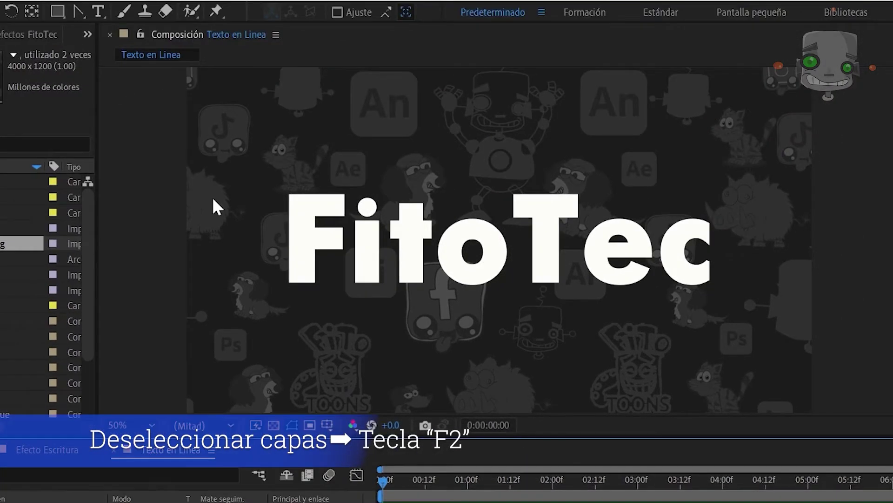
pyautogui.press('g')
pyautogui.click(78, 12)
pyautogui.click(112, 12)
pyautogui.click(267, 290)
pyautogui.click(725, 290)
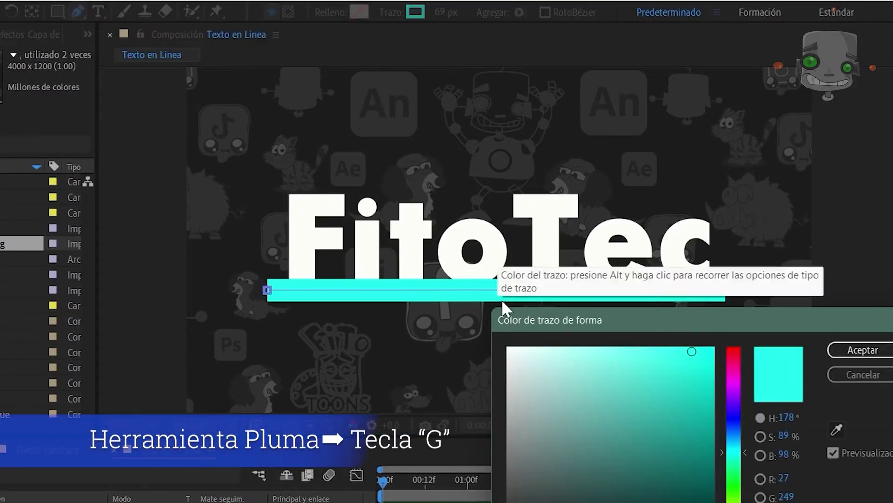
pyautogui.press('Return')
pyautogui.moveTo(439, 13); pyautogui.dragTo(404, 12)
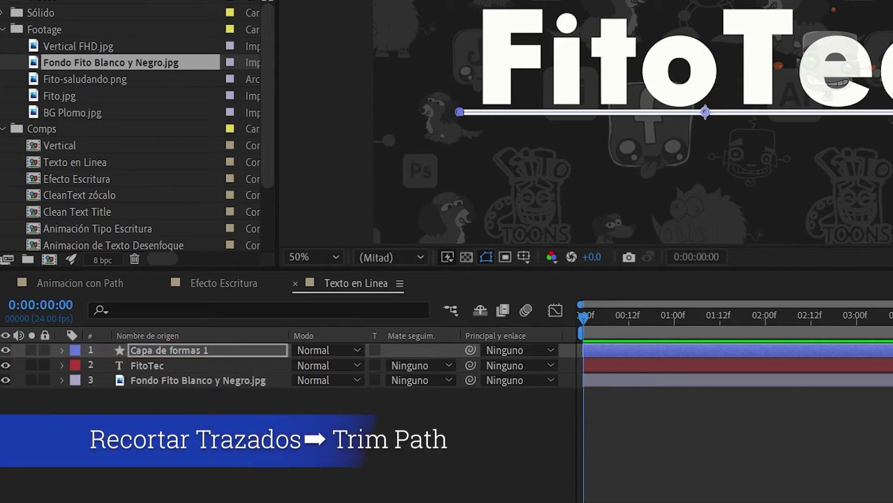
# Add a Recortar trazados operator to the contents of Capa de formas 1
pyautogui.click(62, 350)
pyautogui.click(450, 366)
pyautogui.click(437, 263)
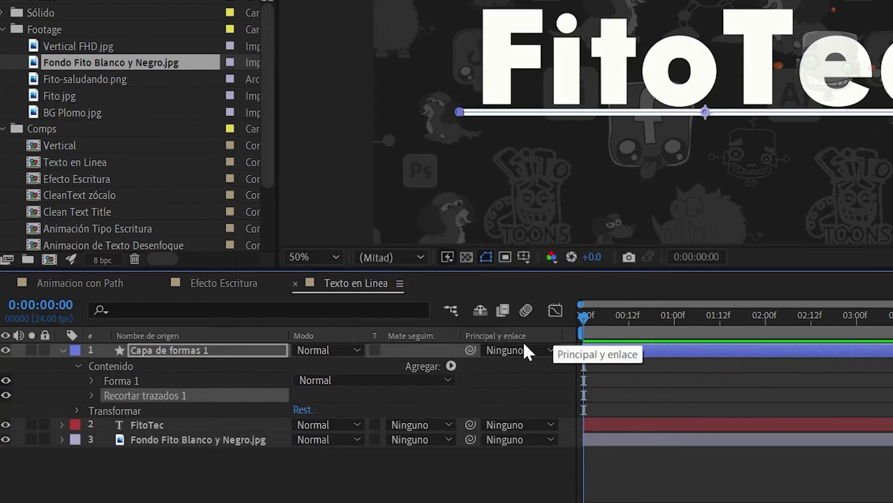
# Set both Inicio and Fin of Recortar trazados 1 to 50% and keyframe them at 0:00
pyautogui.click(92, 395)
pyautogui.click(307, 426)
pyautogui.write('50')
pyautogui.press('Return')
pyautogui.click(301, 410)
pyautogui.write('50')
pyautogui.press('Return')
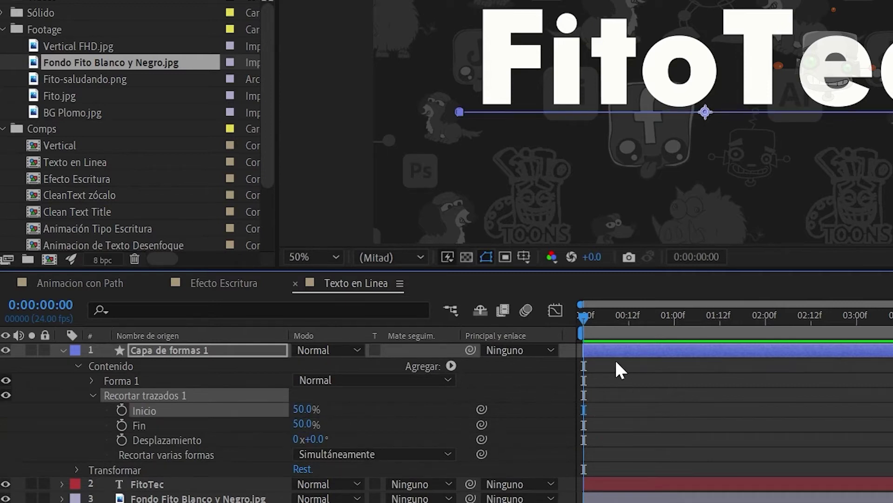
pyautogui.click(122, 410)
pyautogui.click(122, 425)
# At 1:12, keyframe Fin at 100% and Inicio at 0%, and preview the line animation from the start
pyautogui.moveTo(584, 314); pyautogui.dragTo(721, 332)
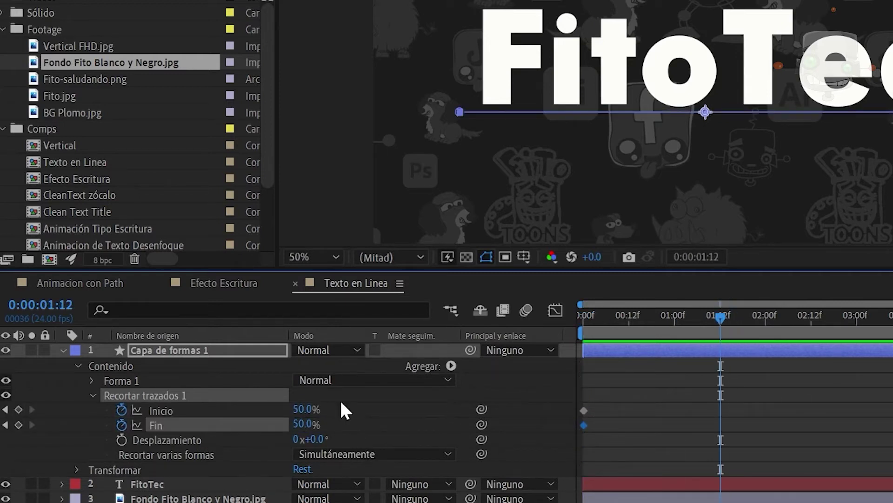
pyautogui.click(307, 424)
pyautogui.write('100')
pyautogui.press('Return')
pyautogui.click(303, 410)
pyautogui.press('Return')
pyautogui.press('space')
pyautogui.moveTo(838, 325); pyautogui.dragTo(721, 331)
pyautogui.click(305, 409)
pyautogui.write('0')
pyautogui.press('Return')
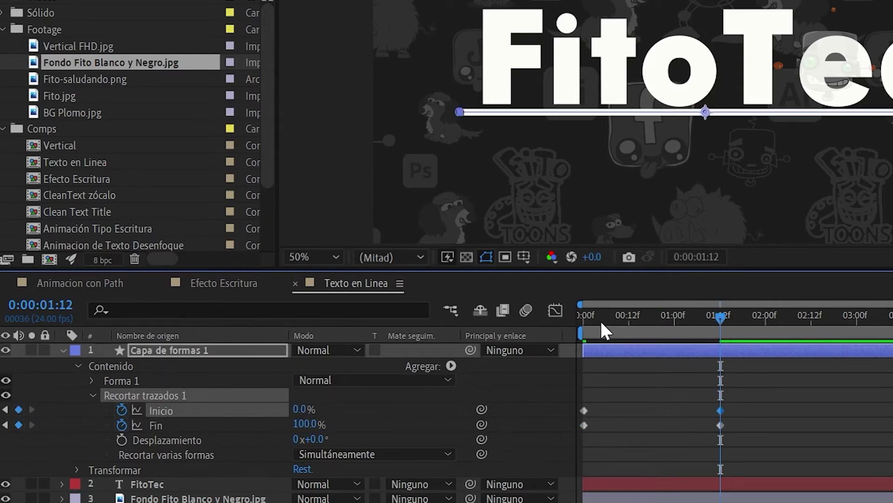
pyautogui.moveTo(586, 320); pyautogui.dragTo(581, 318)
pyautogui.press('space')
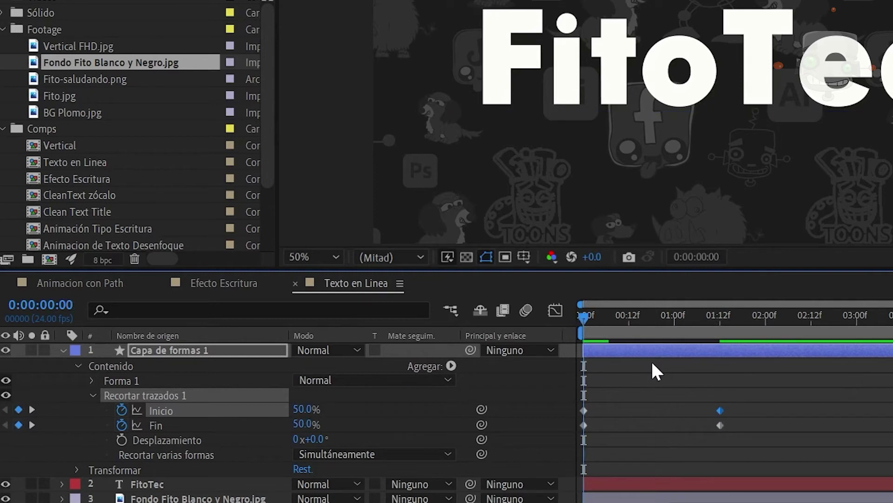
pyautogui.press('space')
# Apply Easy Ease to all Inicio and Fin keyframes, raise the speed-graph influence to about 60% at the start and 63% at the end, and preview
pyautogui.moveTo(748, 399); pyautogui.dragTo(578, 427)
pyautogui.press('F9')
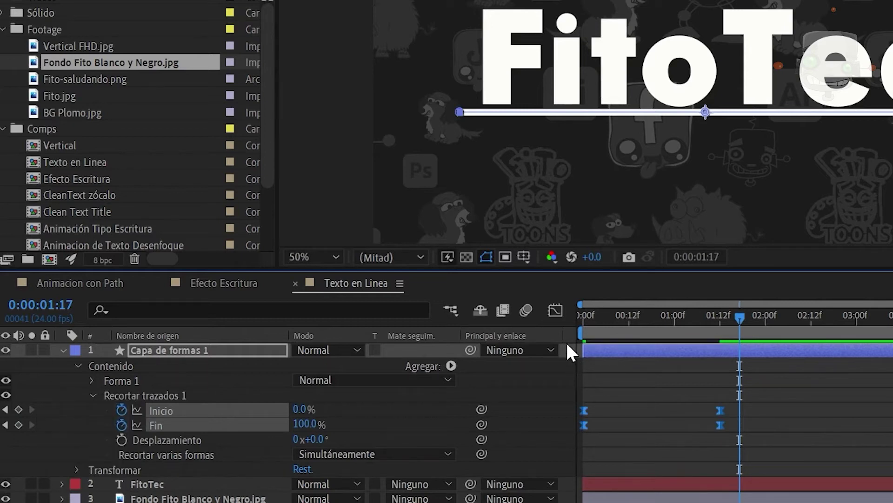
pyautogui.click(558, 312)
pyautogui.moveTo(722, 410)
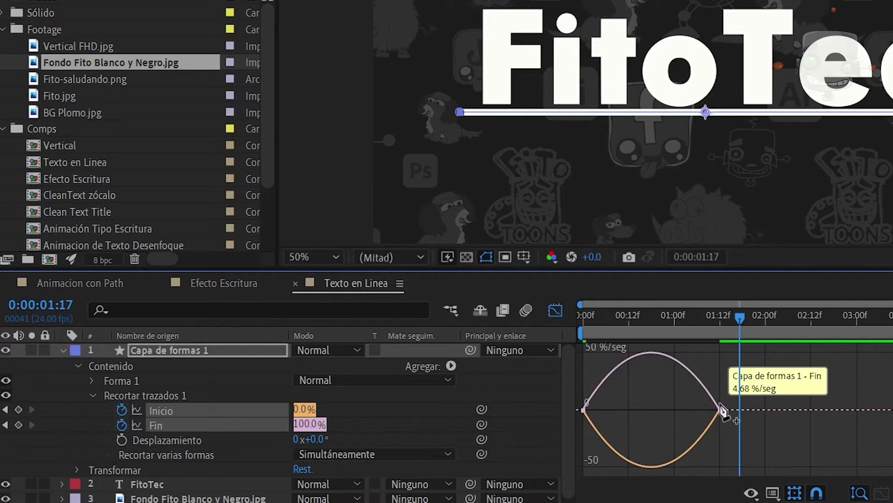
pyautogui.moveTo(725, 400); pyautogui.dragTo(677, 409)
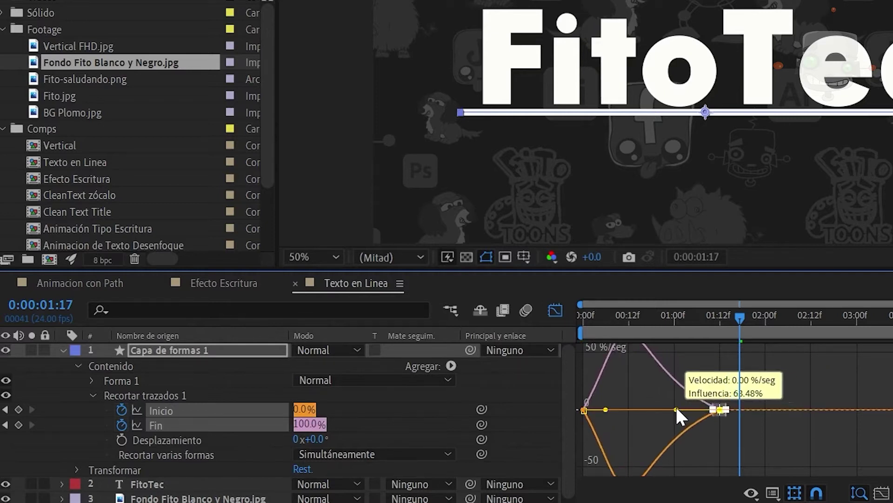
pyautogui.moveTo(594, 394); pyautogui.dragTo(623, 410)
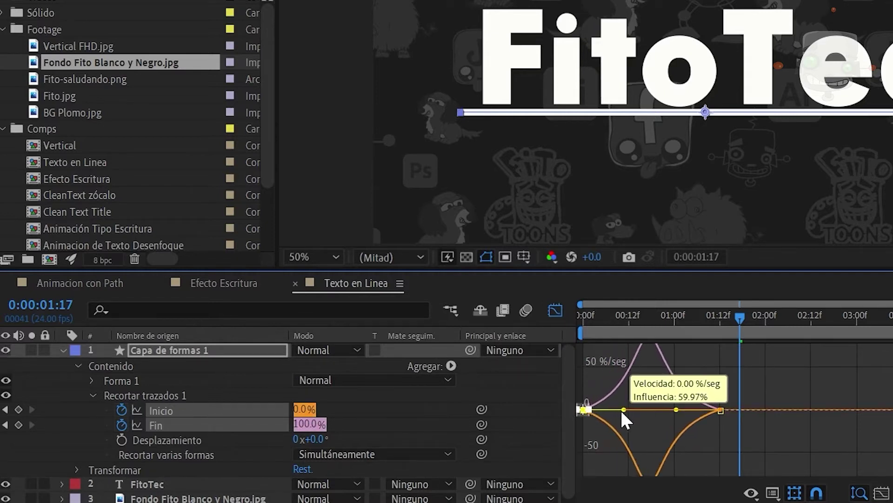
pyautogui.click(584, 313)
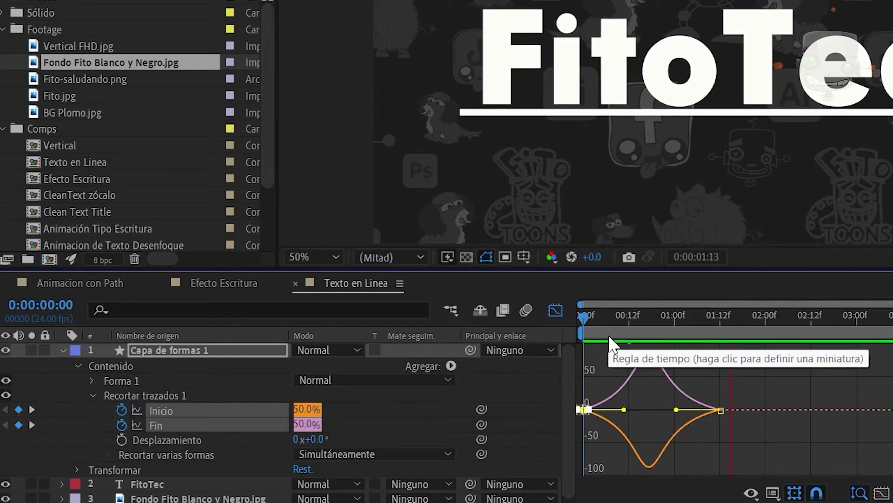
pyautogui.click(555, 310)
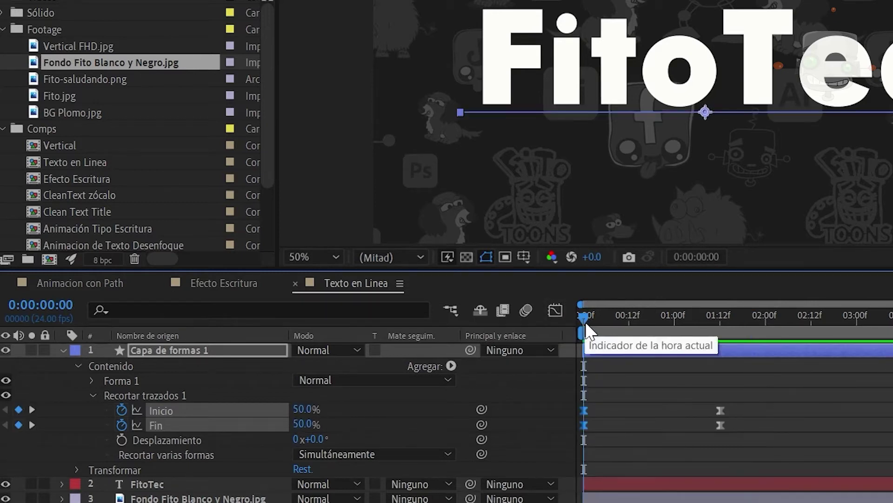
pyautogui.press('u')
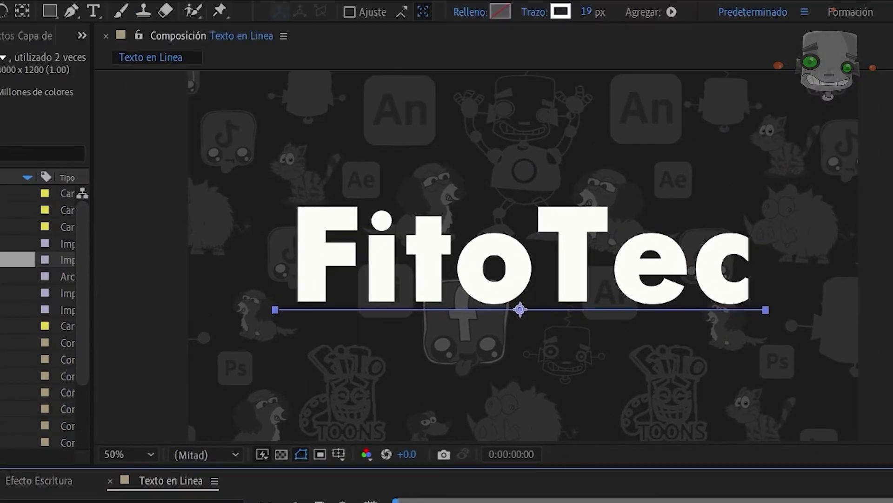
pyautogui.press('space')
pyautogui.press('space')
# Draw a rectangular mask on the FitoTec text layer that encloses the word down to the underline
pyautogui.click(523, 256)
pyautogui.click(51, 12)
pyautogui.moveTo(289, 199); pyautogui.dragTo(757, 309)
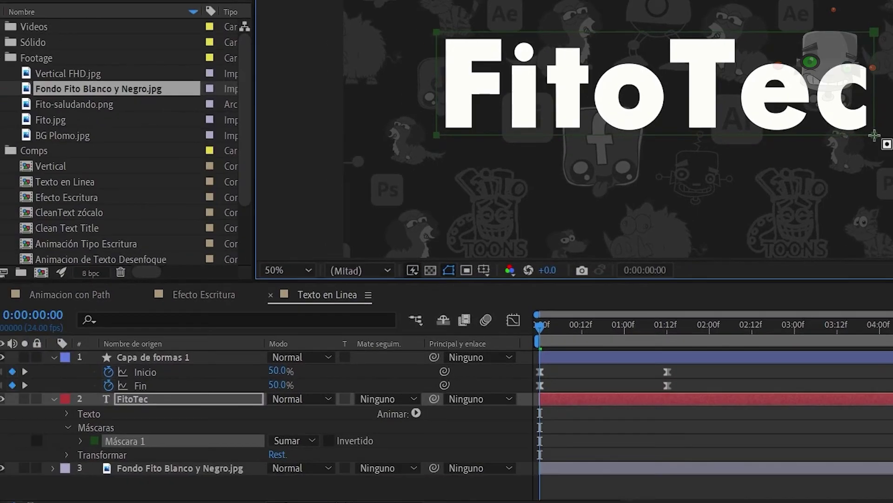
# Add a Posición animator to the FitoTec text layer
pyautogui.click(416, 414)
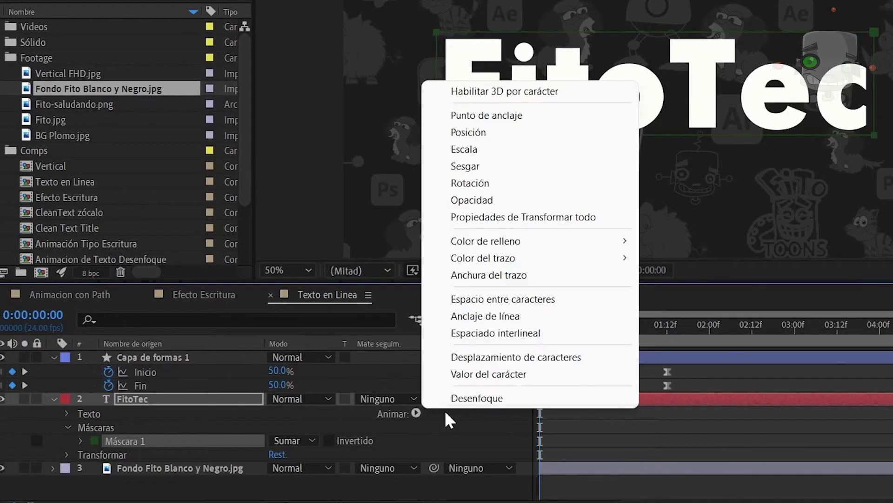
pyautogui.click(505, 135)
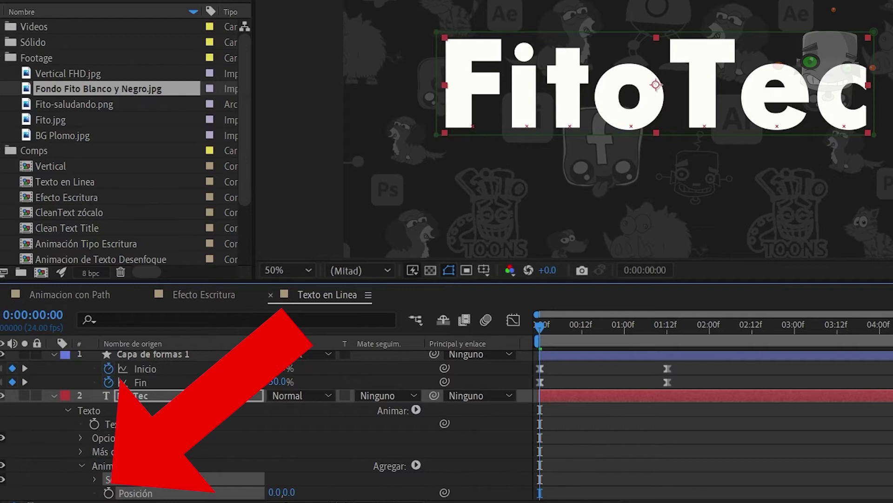
# Keyframe the FitoTec text animator's Posición at 0, 249 at the start and 0, 0 at about 1:15
pyautogui.scroll(-1, 156, 440)
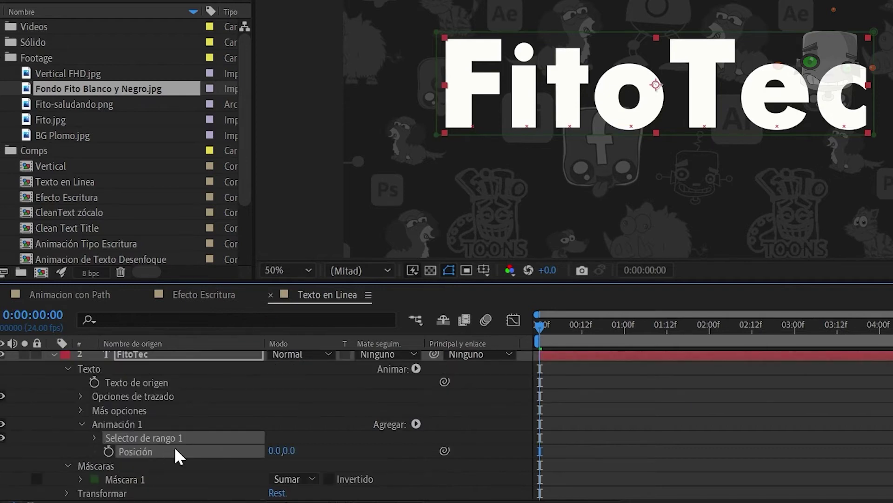
pyautogui.click(109, 451)
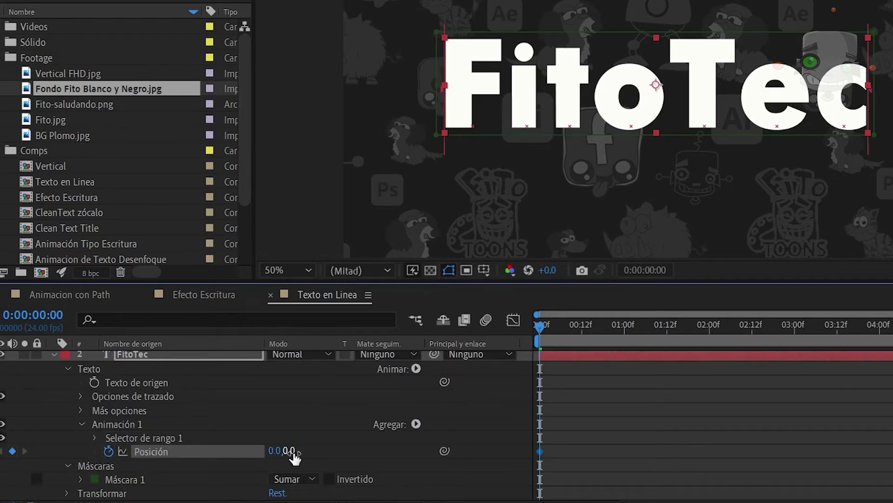
pyautogui.moveTo(562, 450); pyautogui.dragTo(678, 451)
pyautogui.moveTo(282, 450); pyautogui.dragTo(487, 458)
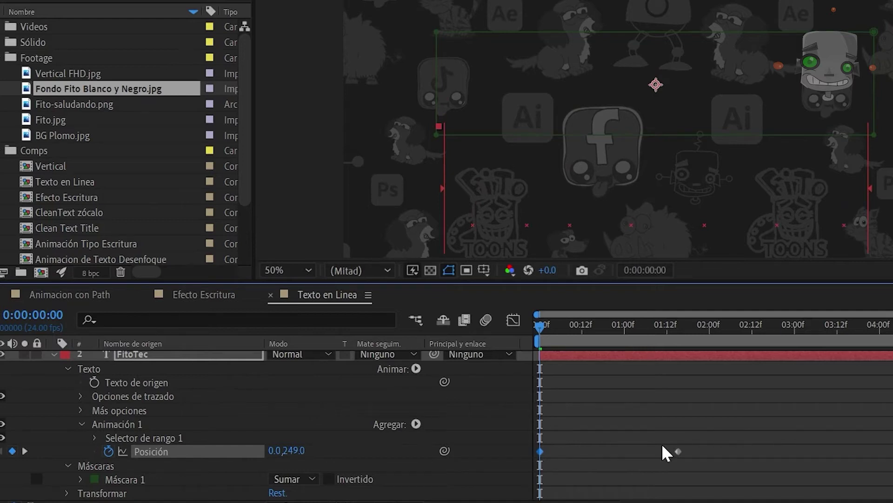
# Apply Easy Ease to both Posición keyframes and raise their speed-graph influence at the start and the end
pyautogui.moveTo(697, 494); pyautogui.dragTo(535, 451)
pyautogui.press('F9')
pyautogui.click(514, 320)
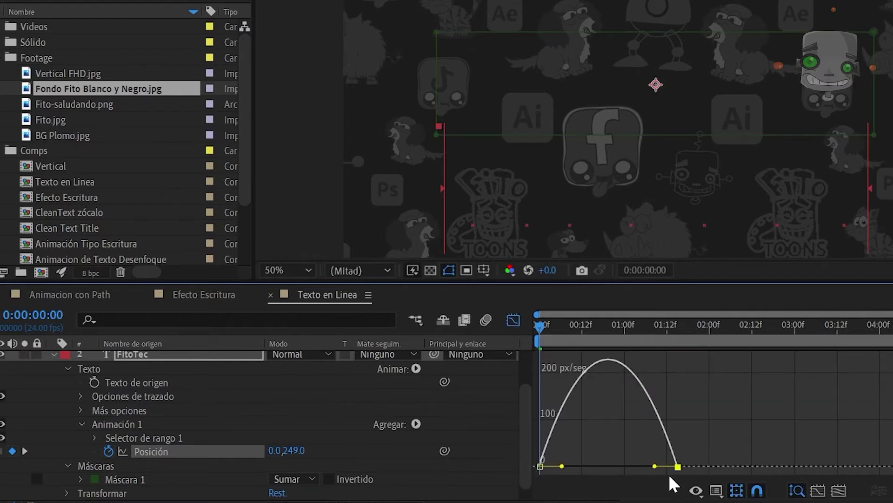
pyautogui.moveTo(654, 465); pyautogui.dragTo(632, 466)
pyautogui.moveTo(558, 465); pyautogui.dragTo(580, 467)
pyautogui.click(513, 321)
# Show only the keyframed properties of the layers and preview the text and line animation from the start
pyautogui.press('u')
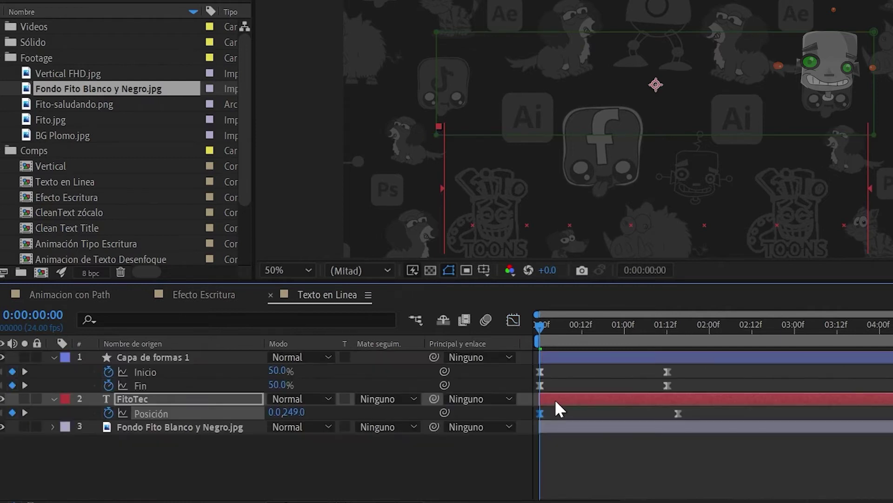
pyautogui.press('space')
pyautogui.press('space')
pyautogui.click(537, 327)
pyautogui.press('space')
pyautogui.press('space')
# Delay both FitoTec Posición keyframes so the text starts rising at about 0:18, and preview from the beginning
pyautogui.moveTo(542, 326)
pyautogui.mouseDown()
pyautogui.moveTo(550, 332)
pyautogui.moveTo(537, 333)
pyautogui.mouseUp()
pyautogui.moveTo(712, 407); pyautogui.dragTo(536, 417)
pyautogui.moveTo(542, 414); pyautogui.dragTo(551, 414)
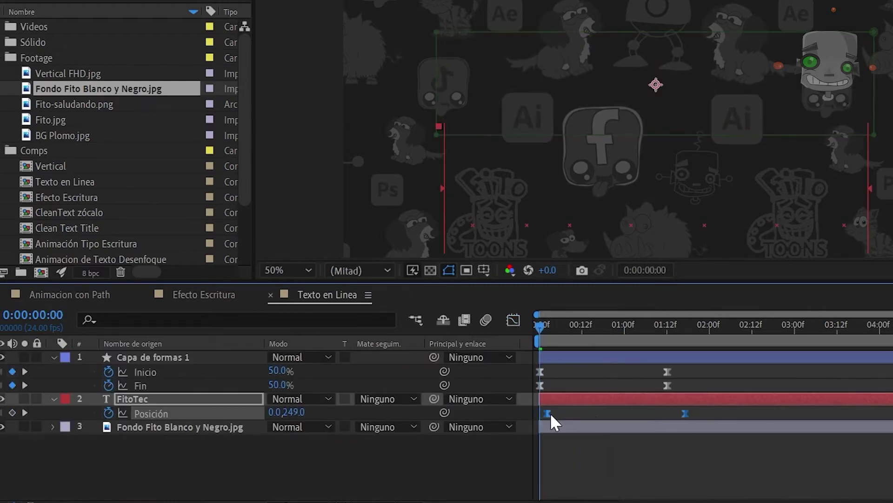
pyautogui.click(545, 330)
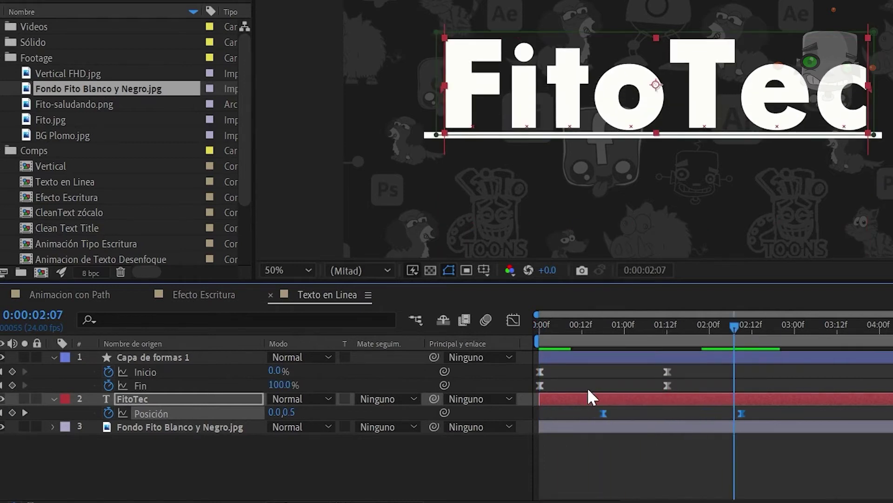
pyautogui.click(544, 329)
pyautogui.press('space')
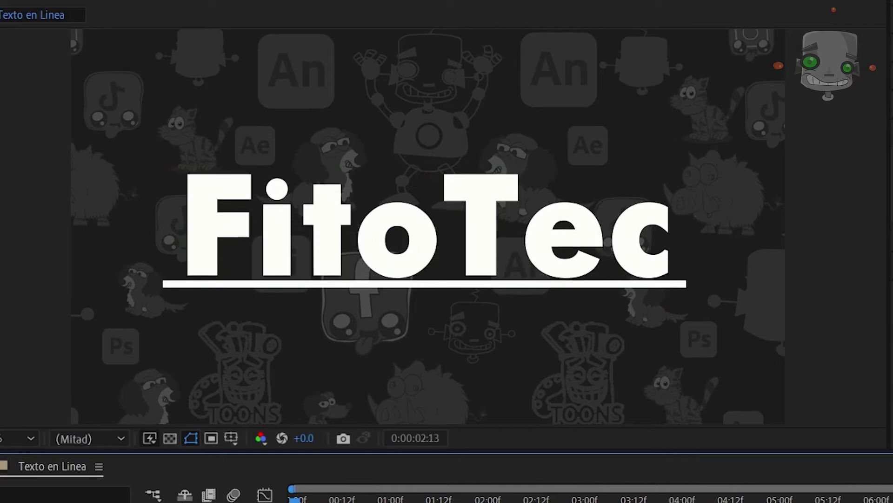
pyautogui.press('space')
pyautogui.moveTo(554, 502); pyautogui.dragTo(277, 501)
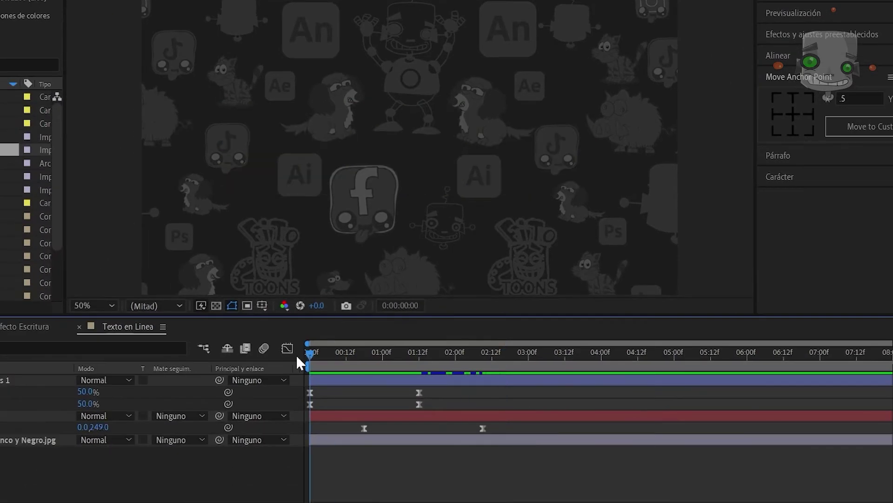
# Try pasting the line's Inicio and Fin keyframes in reverse order, at about 3:12 and 4:11, and preview the exit
pyautogui.moveTo(297, 356); pyautogui.dragTo(514, 371)
pyautogui.moveTo(449, 382); pyautogui.dragTo(413, 408)
pyautogui.hotkey('ctrl', 'z')
pyautogui.moveTo(530, 355); pyautogui.dragTo(566, 356)
pyautogui.hotkey('ctrl', 'v')
pyautogui.moveTo(337, 390); pyautogui.dragTo(300, 406)
pyautogui.click(635, 356)
pyautogui.hotkey('ctrl', 'v')
pyautogui.click(566, 358)
pyautogui.press('space')
pyautogui.press('space')
pyautogui.moveTo(566, 356); pyautogui.dragTo(550, 356)
# Try pasting the FitoTec Posición keyframes in reverse order ahead of the line's closing keyframes, and preview
pyautogui.click(32, 418)
pyautogui.press('u')
pyautogui.press('u')
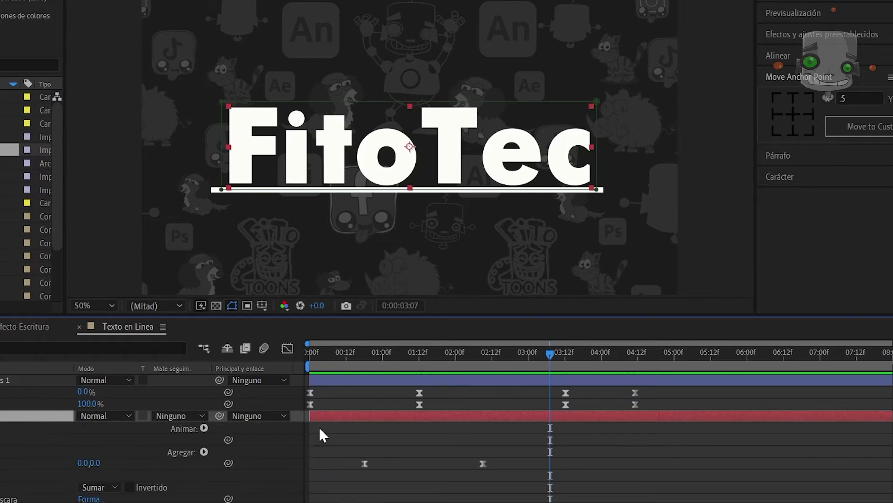
pyautogui.moveTo(562, 464); pyautogui.dragTo(605, 455)
pyautogui.press('u')
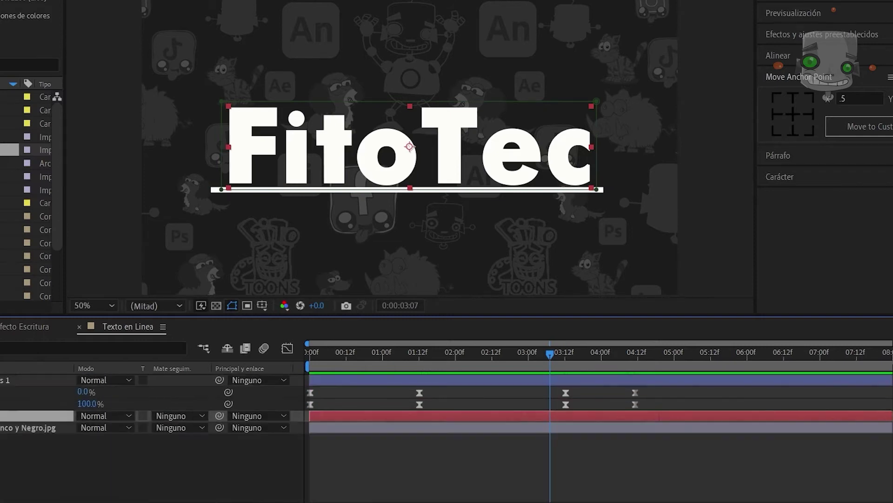
pyautogui.press('u')
pyautogui.click(483, 428)
pyautogui.moveTo(565, 356); pyautogui.dragTo(518, 364)
pyautogui.hotkey('ctrl', 'v')
pyautogui.moveTo(551, 354); pyautogui.dragTo(511, 368)
pyautogui.hotkey('ctrl', 'v')
pyautogui.press('space')
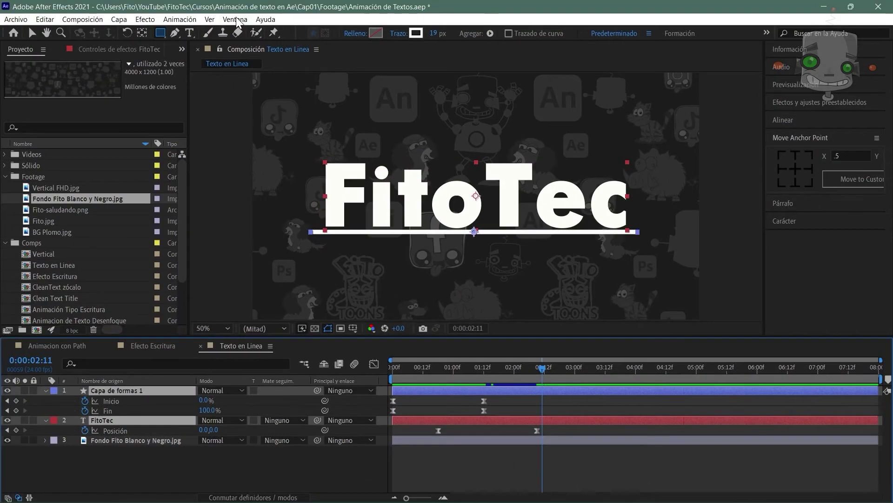
# With the KeyCloner script, clone and reverse all keyframes of the line and text layers at 3:12, and preview the exit
pyautogui.click(235, 19)
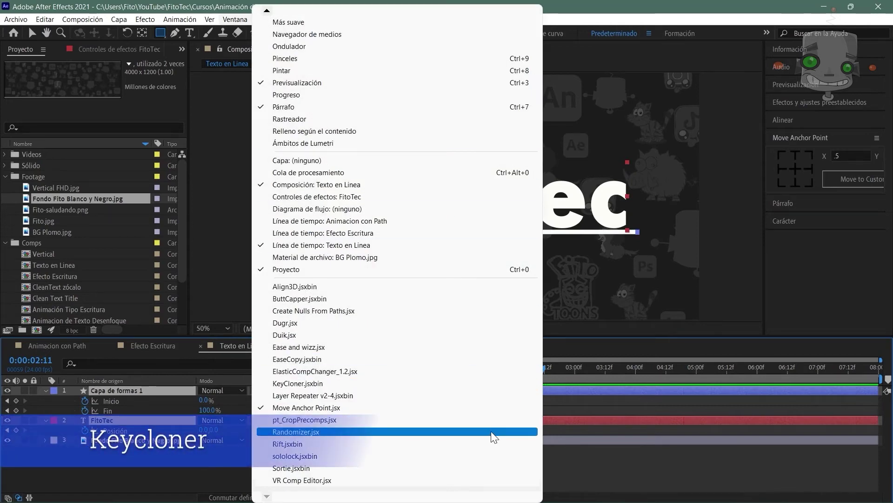
pyautogui.click(328, 382)
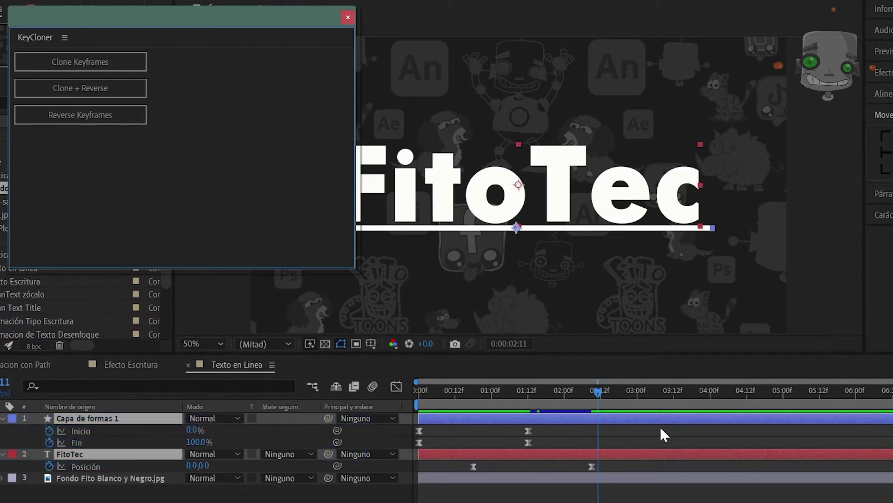
pyautogui.moveTo(647, 420); pyautogui.dragTo(431, 477)
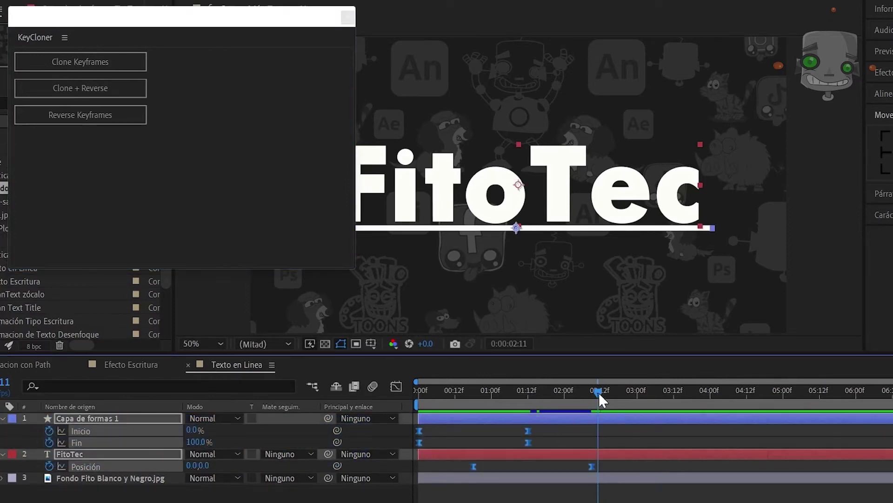
pyautogui.moveTo(669, 395); pyautogui.dragTo(674, 396)
pyautogui.click(115, 91)
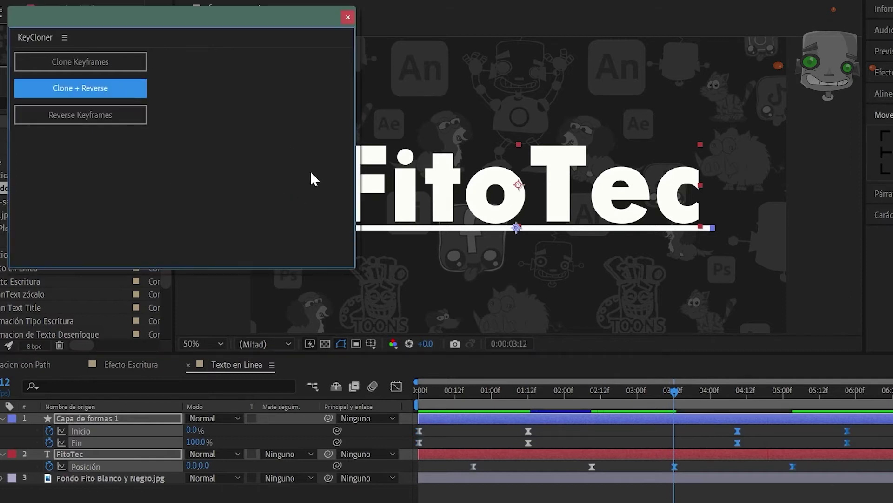
pyautogui.click(348, 17)
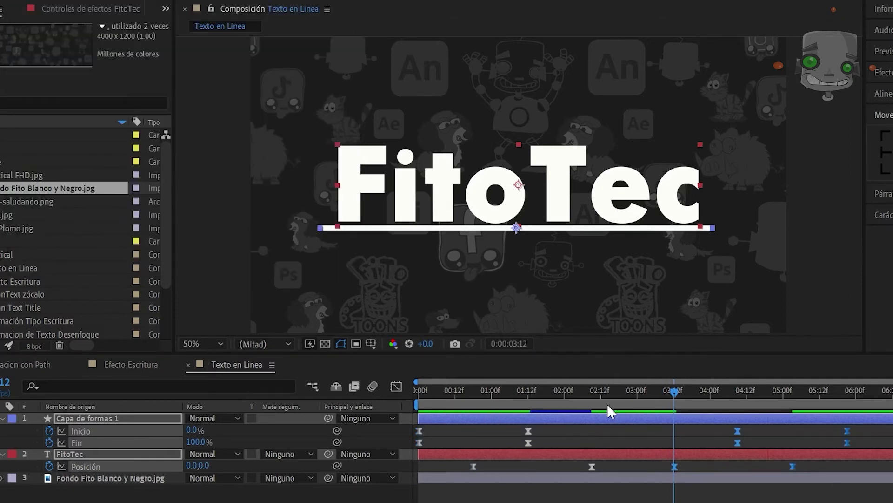
pyautogui.click(620, 397)
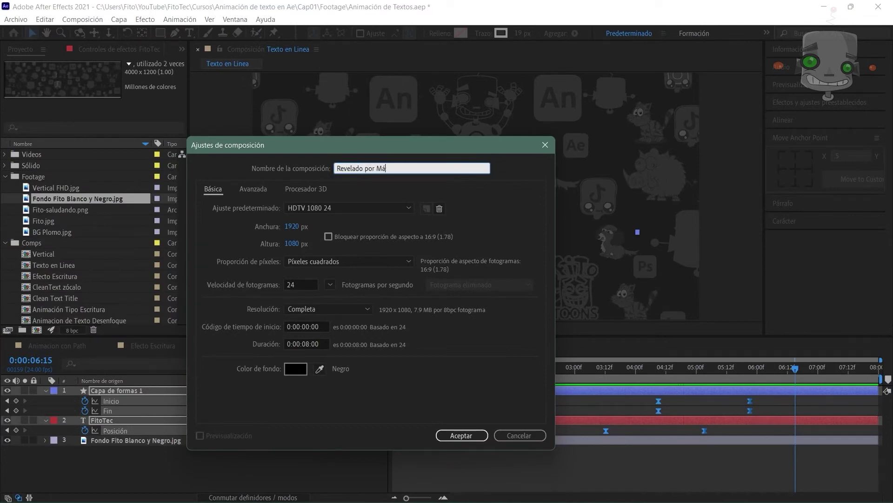
# Create the 8-second 1920 x 1080 composition Revelado por Máscara with BG Plomo.jpg as background, and add the text FitoTec
pyautogui.press('Return')
pyautogui.moveTo(112, 201); pyautogui.dragTo(375, 364)
pyautogui.hotkey('ctrl', 't')
pyautogui.click(427, 196)
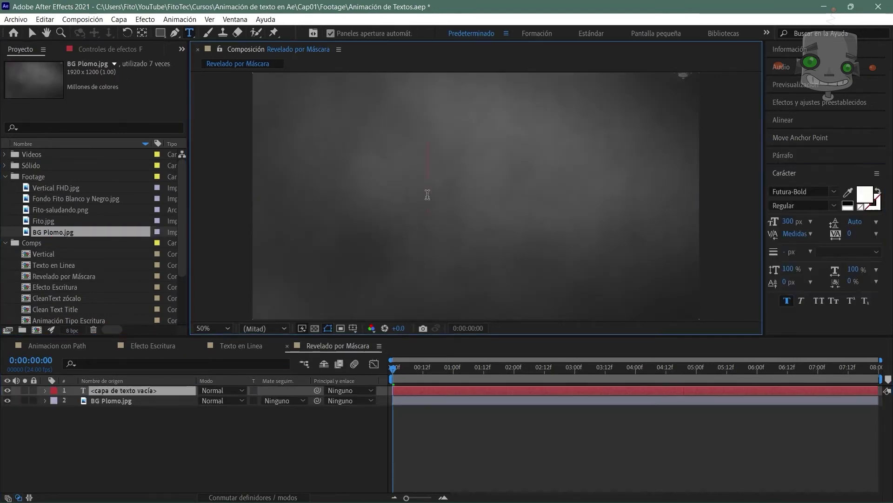
pyautogui.write('FitoTec')
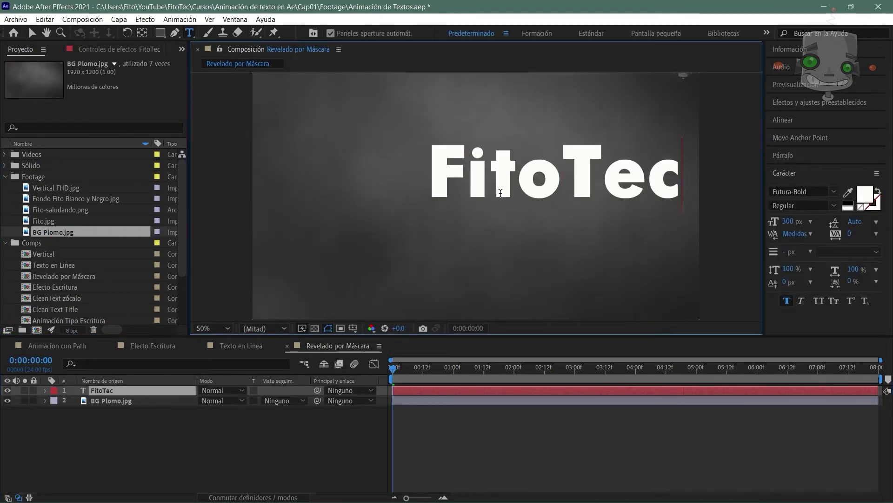
# Centre the FitoTec text layer's anchor point, align the layer to the composition's centre and scale it to 143%
pyautogui.click(32, 33)
pyautogui.click(793, 173)
pyautogui.click(789, 138)
pyautogui.click(792, 168)
pyautogui.click(787, 121)
pyautogui.click(796, 149)
pyautogui.click(857, 150)
pyautogui.press('s')
pyautogui.moveTo(228, 400); pyautogui.dragTo(248, 399)
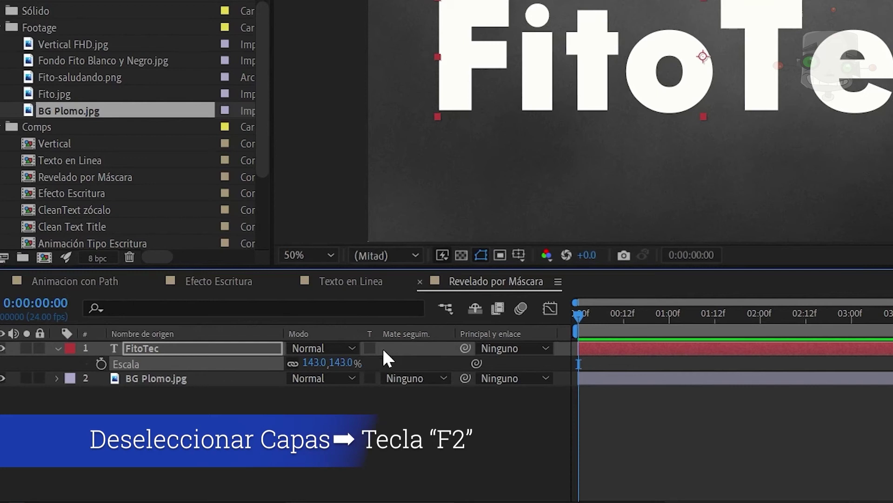
# With no layer selected, draw a rectangle shape that encloses the whole word FitoTec
pyautogui.press('F2')
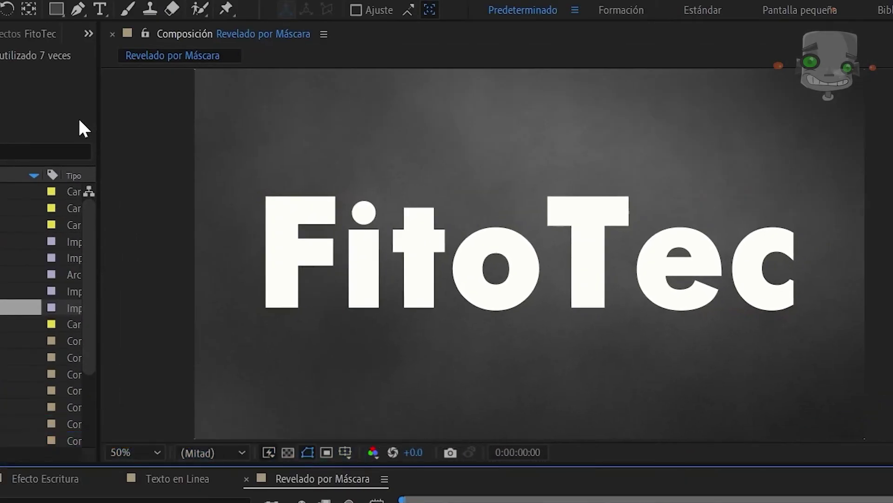
pyautogui.press('q')
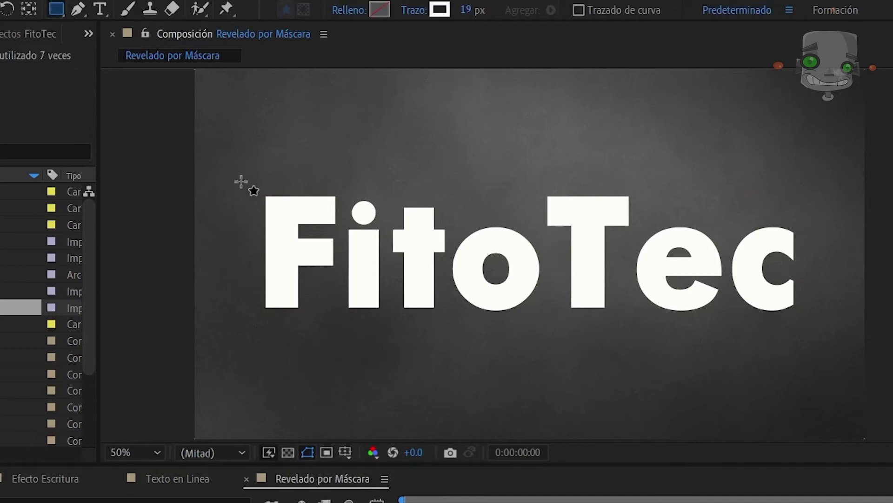
pyautogui.moveTo(255, 178); pyautogui.dragTo(804, 324)
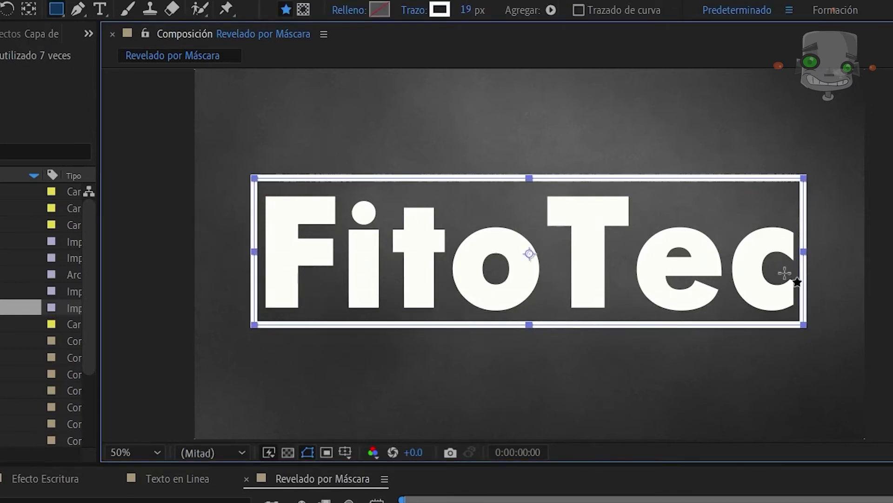
# Set the rectangle's stroke to none and its fill to a solid green
pyautogui.click(414, 10)
pyautogui.click(393, 297)
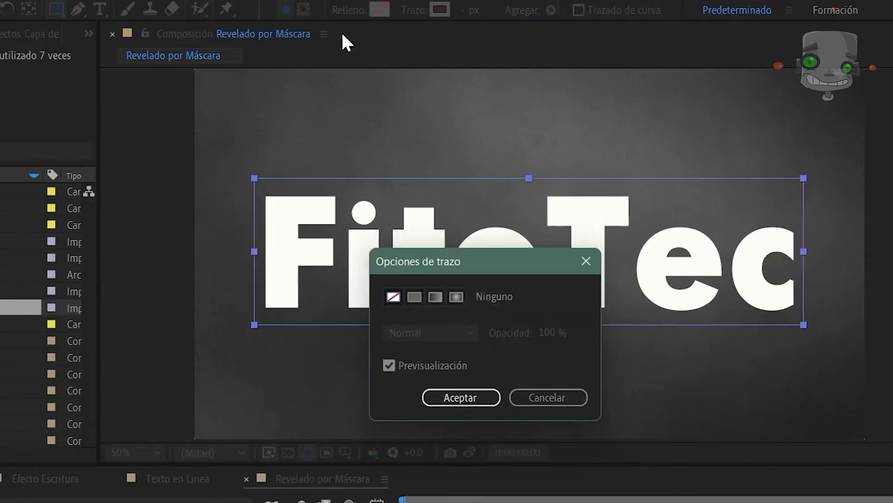
pyautogui.click(484, 405)
pyautogui.click(379, 10)
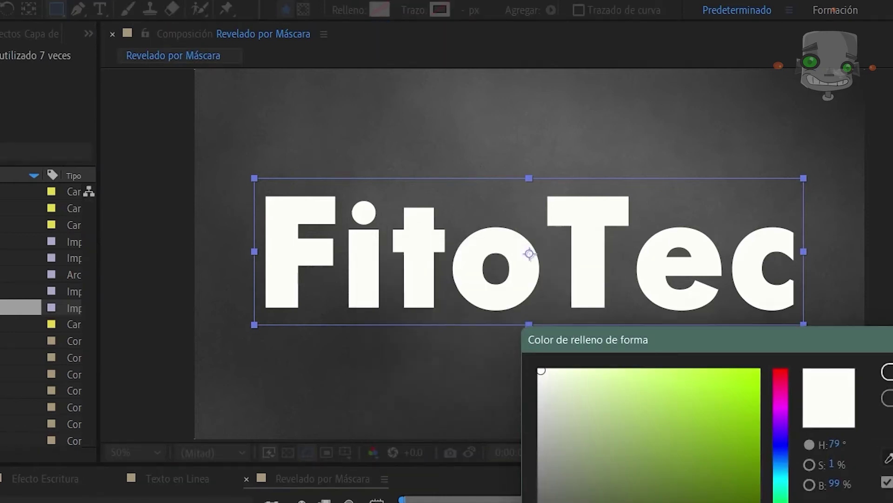
pyautogui.click(748, 476)
pyautogui.click(889, 372)
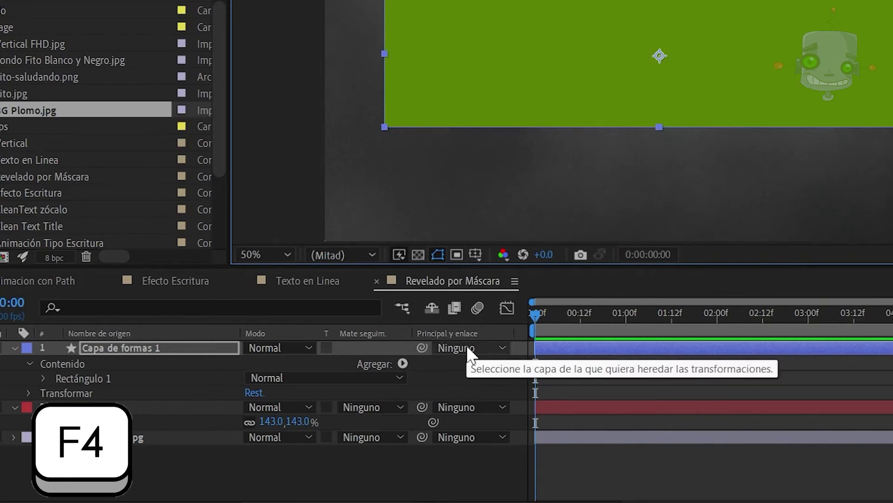
# Set the FitoTec layer's track matte to the alpha matte of Capa de formas 1
pyautogui.click(193, 410)
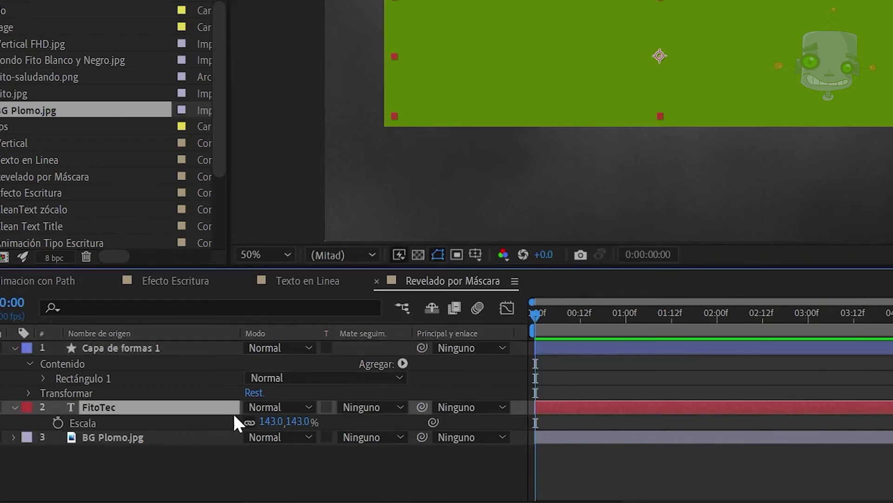
pyautogui.click(400, 408)
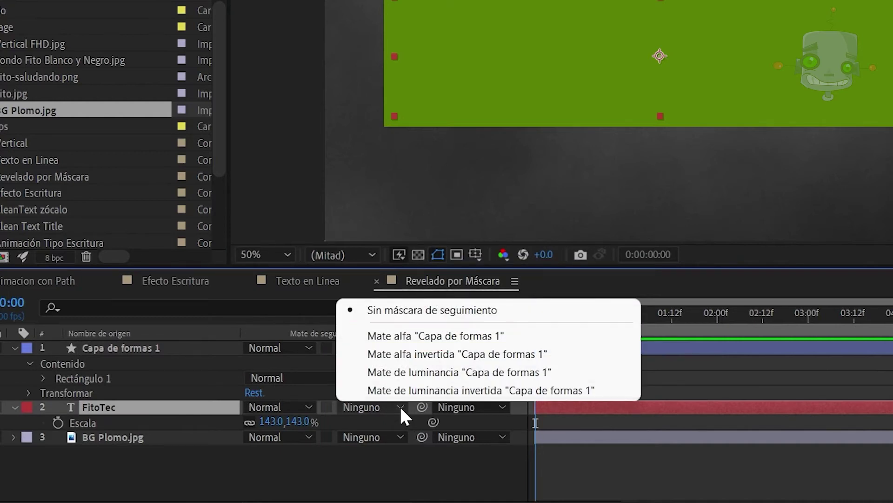
pyautogui.click(426, 336)
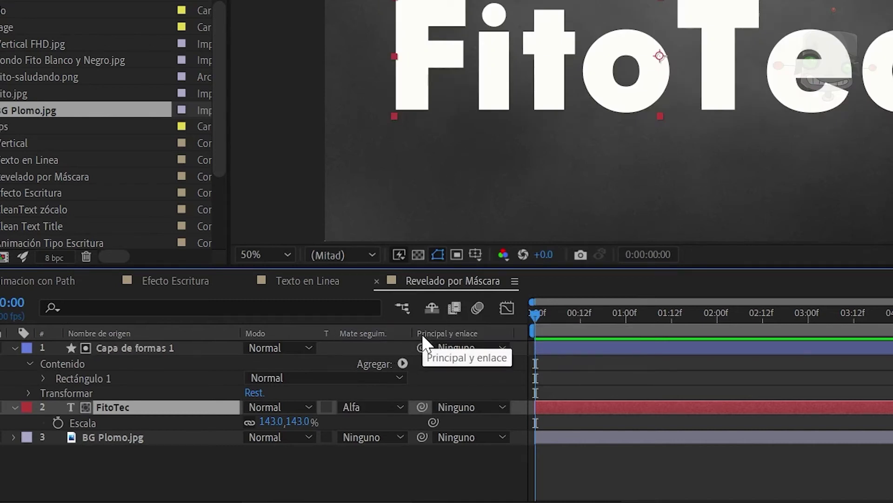
# Set Capa de formas 1's Posición to 124, 540 so the matte covers the word's first half, and duplicate both matte and text layers
pyautogui.click(208, 345)
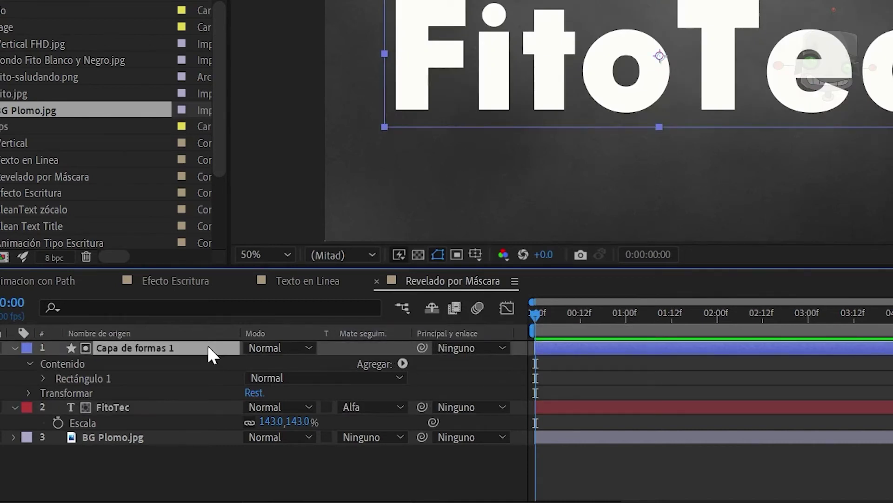
pyautogui.keyDown('ctrl'); pyautogui.click(142, 376); pyautogui.keyUp('ctrl')
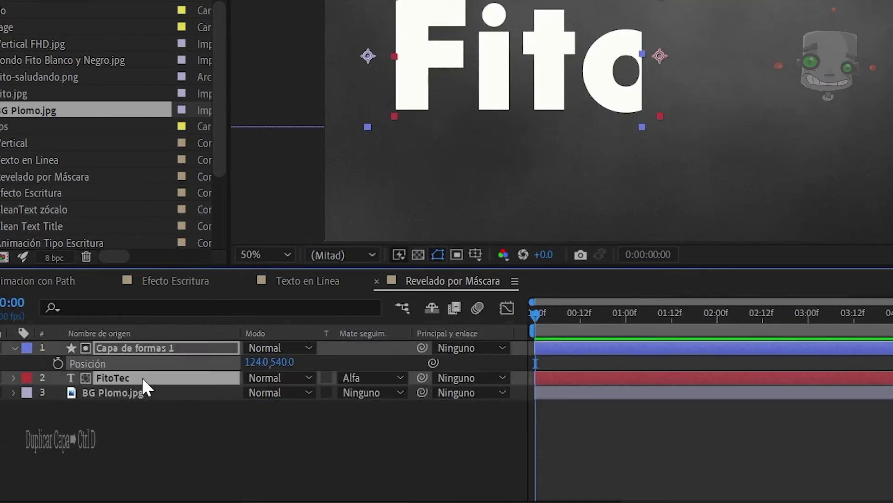
pyautogui.hotkey('ctrl', 'd')
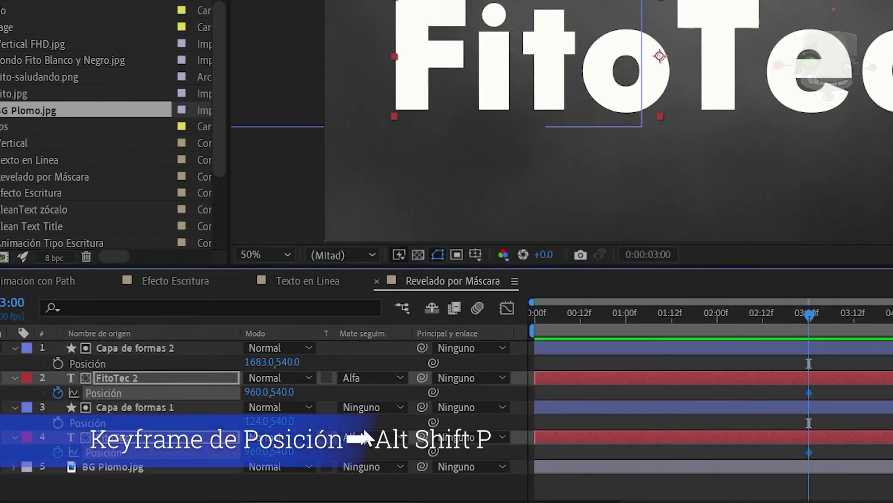
# Set starting Posición keyframes of 1664, 540 for FitoTec and 135, 540 for FitoTec 2, shifting both animations to run from the start to 0:00:01:06
pyautogui.moveTo(809, 322); pyautogui.dragTo(700, 326)
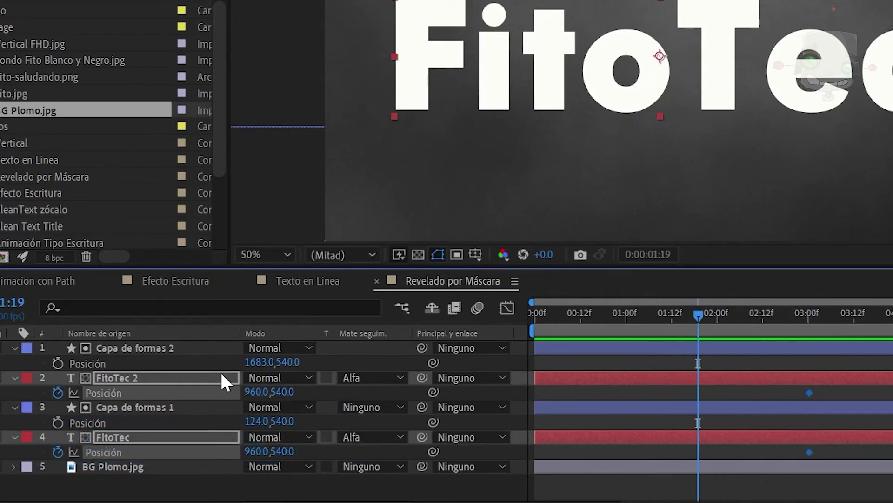
pyautogui.press('F2')
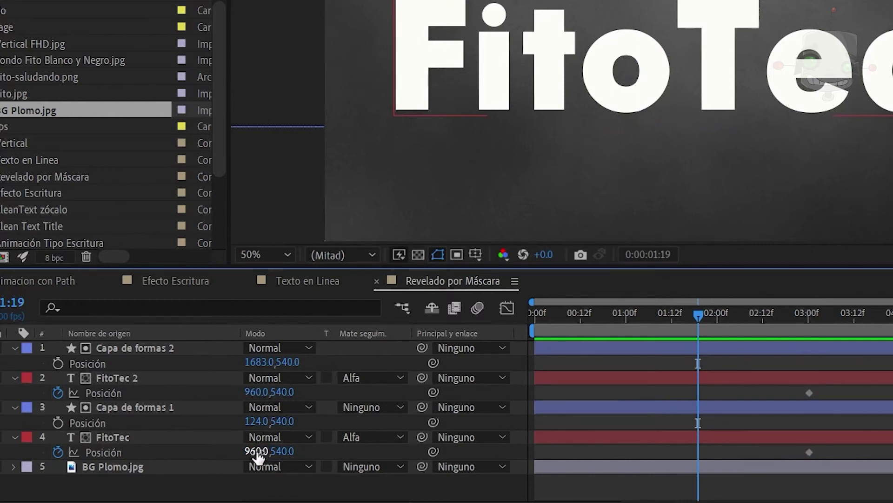
pyautogui.moveTo(258, 454); pyautogui.dragTo(651, 449)
pyautogui.moveTo(261, 394); pyautogui.dragTo(18, 383)
pyautogui.moveTo(260, 394); pyautogui.dragTo(21, 379)
pyautogui.moveTo(252, 393); pyautogui.dragTo(7, 386)
pyautogui.moveTo(857, 388); pyautogui.dragTo(535, 451)
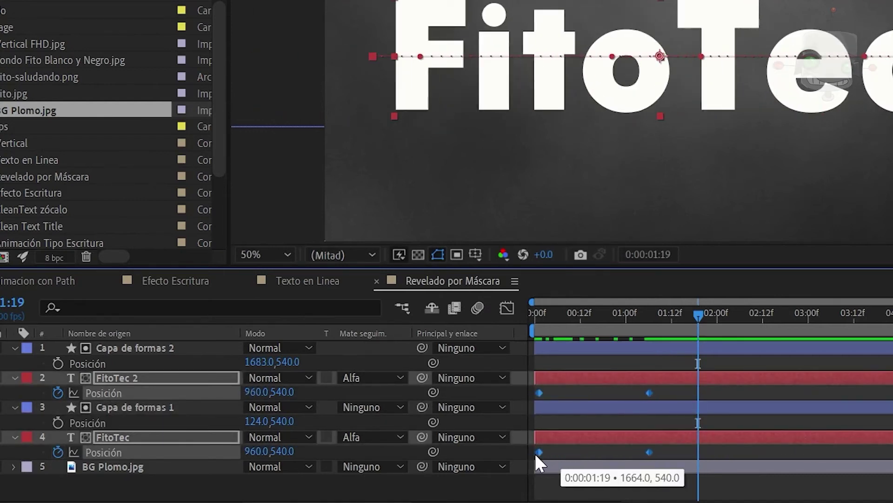
# Apply Easy Ease to the Posición keyframes of both text layers, reshape their speed curves, and preview the split reveal
pyautogui.press('F9')
pyautogui.click(648, 321)
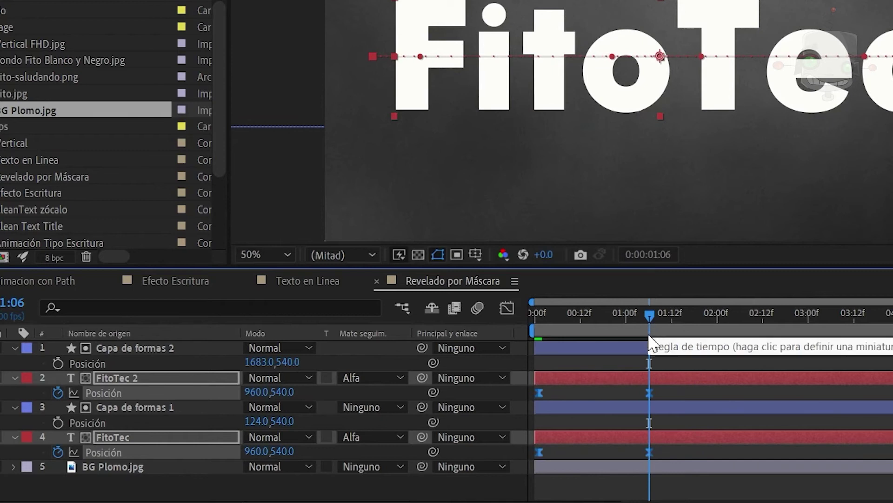
pyautogui.click(511, 312)
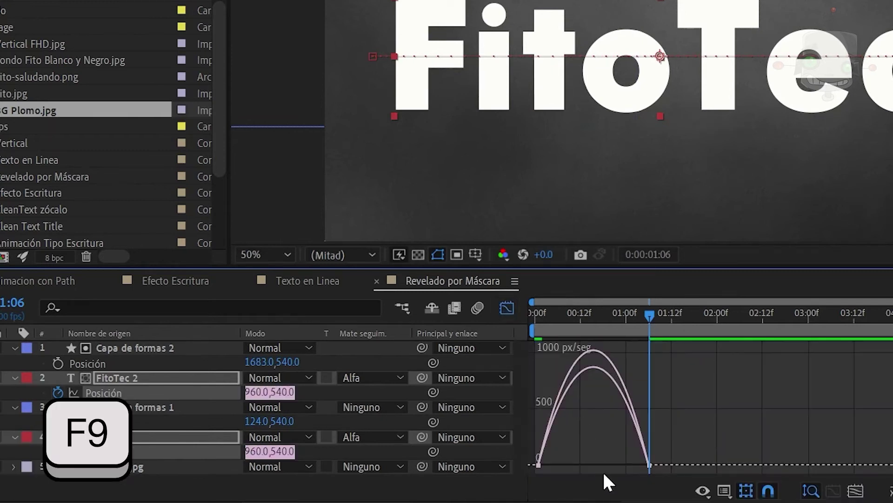
pyautogui.moveTo(669, 450); pyautogui.dragTo(617, 456)
pyautogui.moveTo(567, 437); pyautogui.dragTo(528, 463)
pyautogui.moveTo(670, 443); pyautogui.dragTo(607, 455)
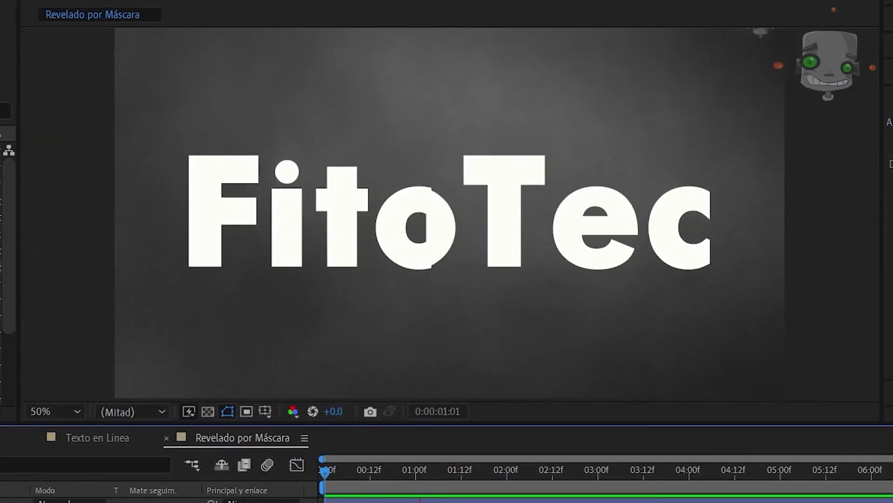
pyautogui.press('space')
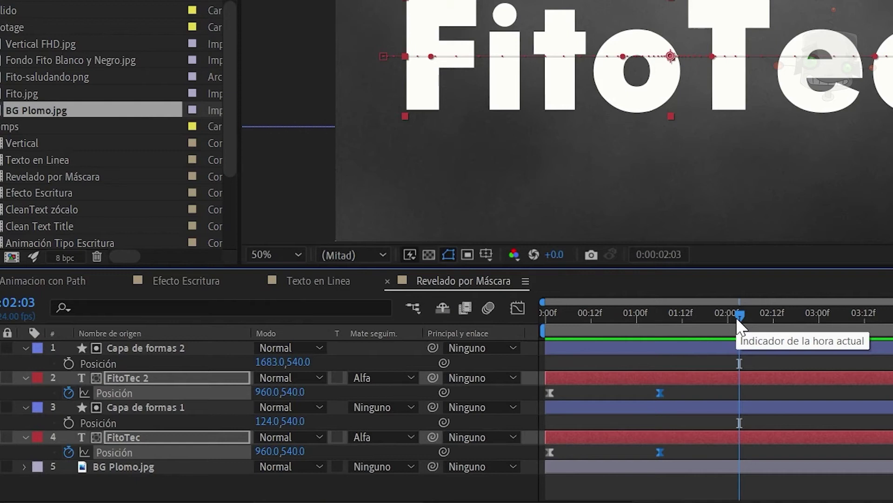
# Keyframe Escala on both text layers at 180% at 0:00:00:00, with further keyframes at 0:00:01:02 and shortly after, and preview the animation
pyautogui.press('Home')
pyautogui.hotkey('alt', 'shift', 's')
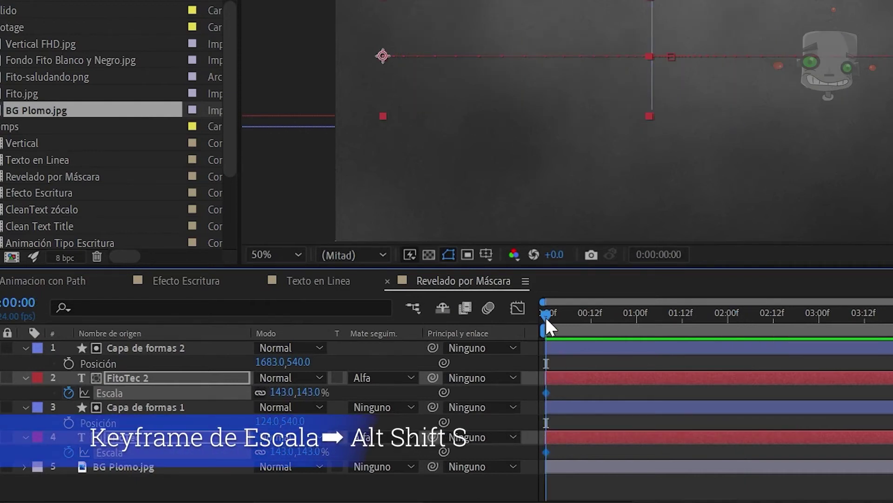
pyautogui.moveTo(546, 317); pyautogui.dragTo(672, 320)
pyautogui.press('u')
pyautogui.click(0, 408)
pyautogui.click(0, 408)
pyautogui.click(0, 408)
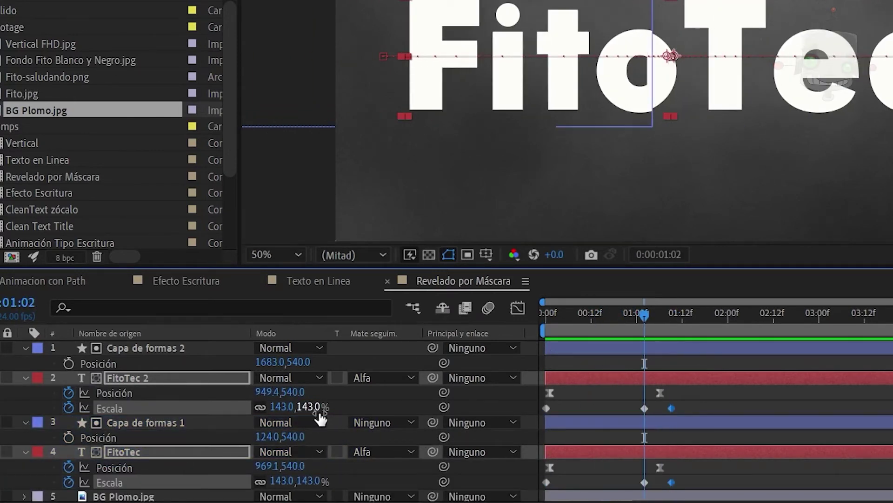
pyautogui.moveTo(313, 407)
pyautogui.mouseDown()
pyautogui.moveTo(300, 408)
pyautogui.moveTo(311, 407)
pyautogui.mouseUp()
pyautogui.click(0, 408)
pyautogui.press('space')
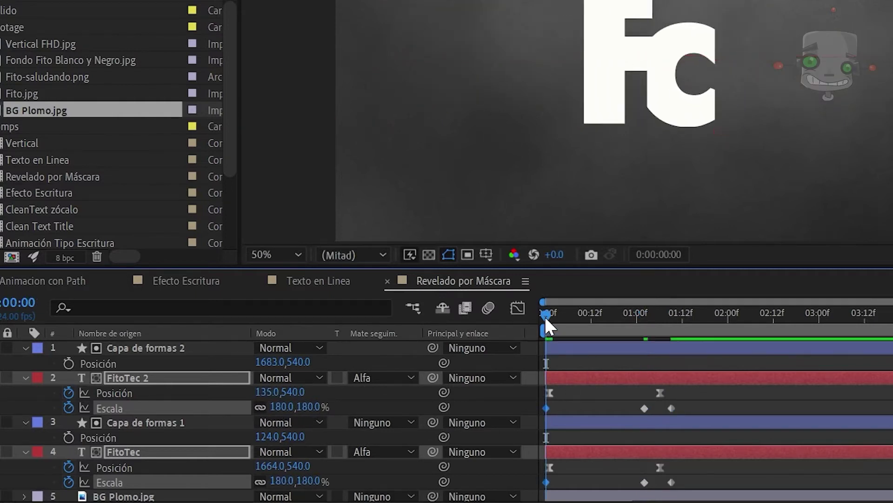
pyautogui.click(550, 320)
pyautogui.press('space')
# Apply Easy Ease to the Escala keyframes of FitoTec 2 and FitoTec and preview the result
pyautogui.moveTo(740, 407); pyautogui.dragTo(540, 412)
pyautogui.press('F9')
pyautogui.moveTo(705, 476); pyautogui.dragTo(535, 489)
pyautogui.press('F9')
pyautogui.click(546, 316)
pyautogui.press('space')
# Keyframe Opacidad on both text layers from 60% at 0:00:00:00 to 100% at the last Escala keyframe, and preview the animation
pyautogui.click(68, 393)
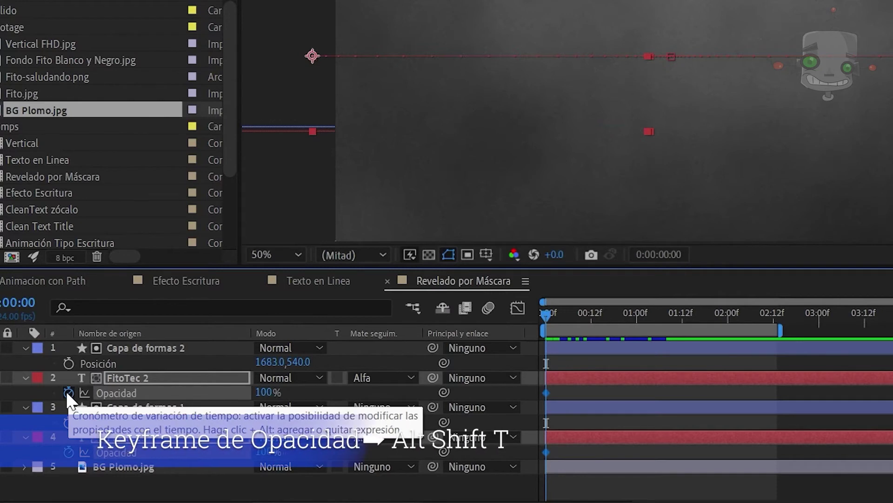
pyautogui.press('u')
pyautogui.moveTo(546, 316); pyautogui.dragTo(674, 339)
pyautogui.hotkey('alt', 'shift', 't')
pyautogui.press('Home')
pyautogui.click(265, 422)
pyautogui.write('60')
pyautogui.press('Return')
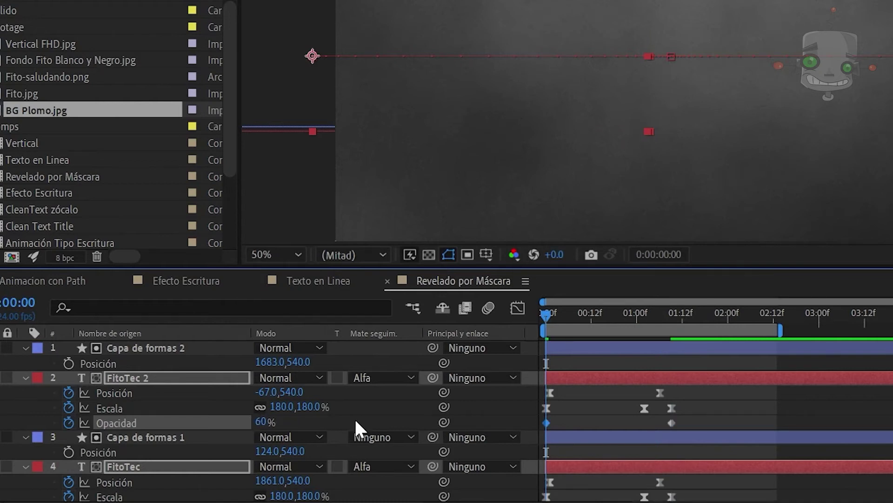
pyautogui.moveTo(401, 433)
pyautogui.mouseDown()
pyautogui.moveTo(403, 411)
pyautogui.moveTo(402, 422)
pyautogui.mouseUp()
pyautogui.press('space')
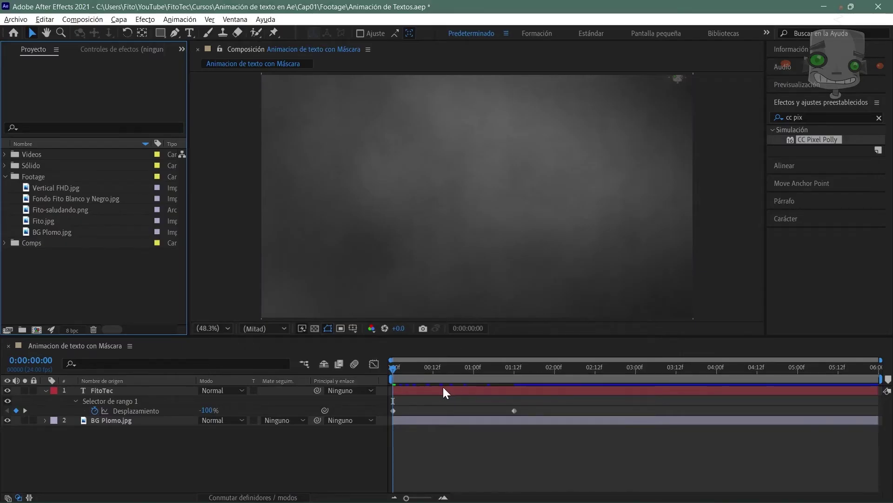
# Create an HDTV 1080 24 composition named Corte Ninja lasting 8 seconds and move it into the Comps folder
pyautogui.hotkey('ctrl', 'n')
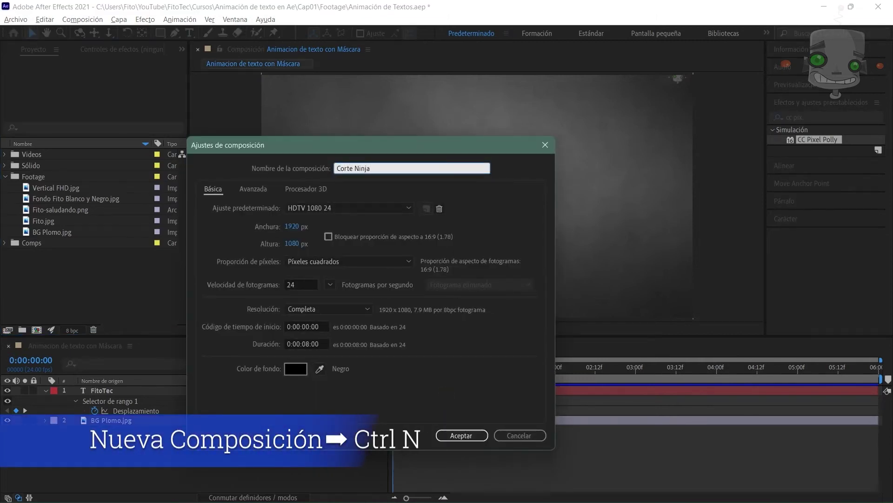
pyautogui.press('Return')
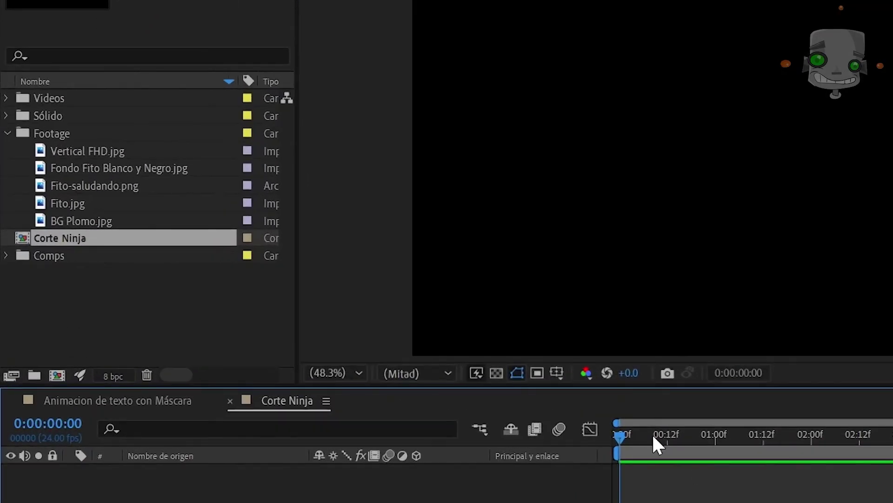
pyautogui.moveTo(86, 232); pyautogui.dragTo(72, 255)
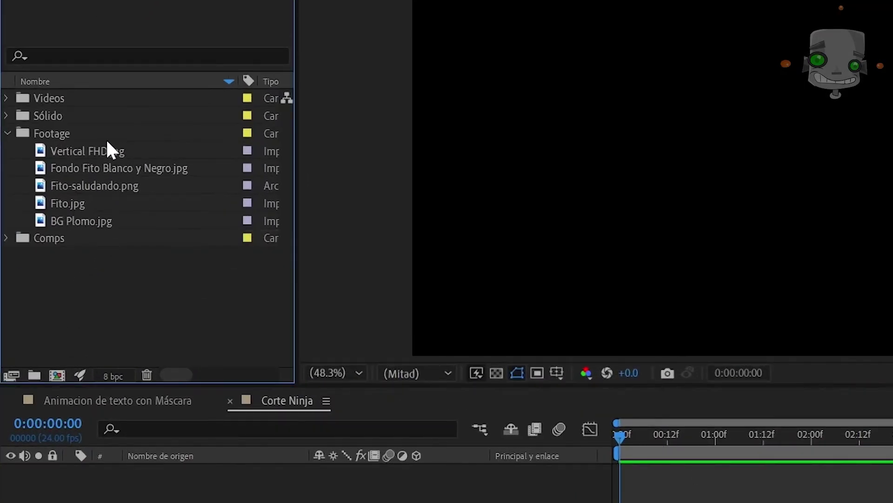
# Import the Fondo Abstracto Azul - Made with FlexClip.mp4 video into the Footage folder
pyautogui.click(102, 136)
pyautogui.hotkey('ctrl', 'i')
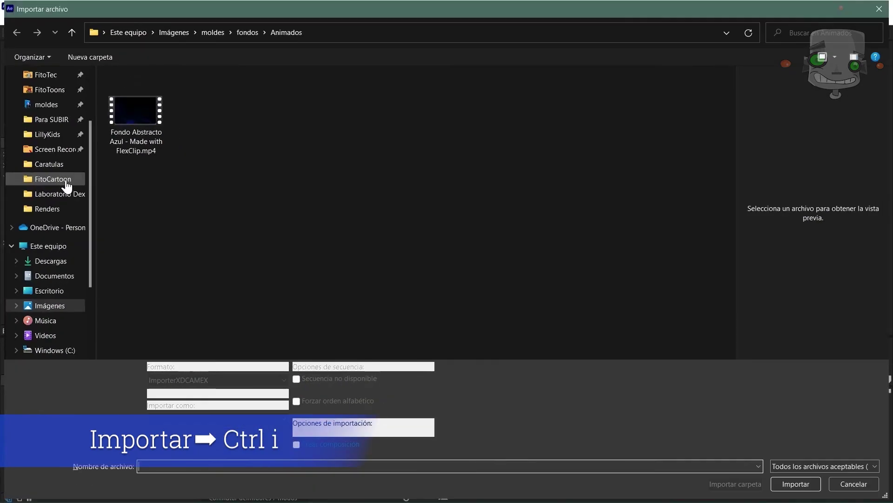
pyautogui.click(144, 135)
pyautogui.doubleClick(143, 133)
# Add the blue abstract background video to Corte Ninja, rename its layer BG, and lock it
pyautogui.moveTo(57, 204); pyautogui.dragTo(74, 390)
pyautogui.press('Return')
pyautogui.write('BG')
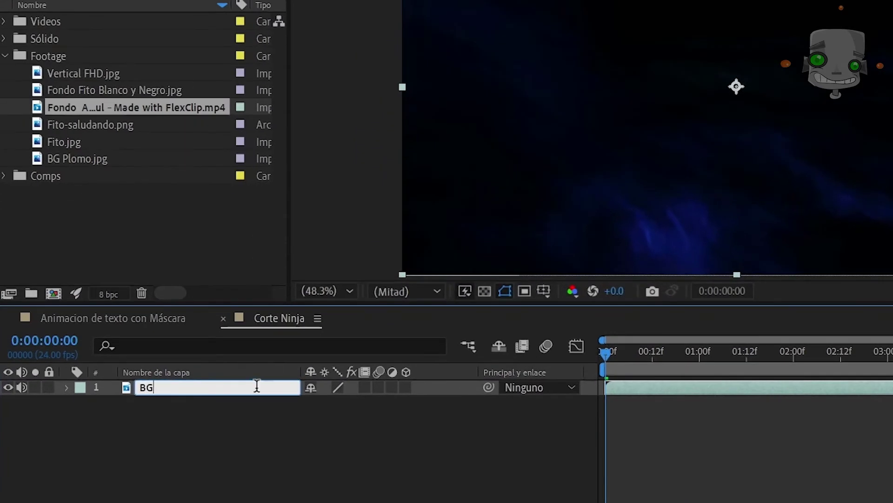
pyautogui.press('Return')
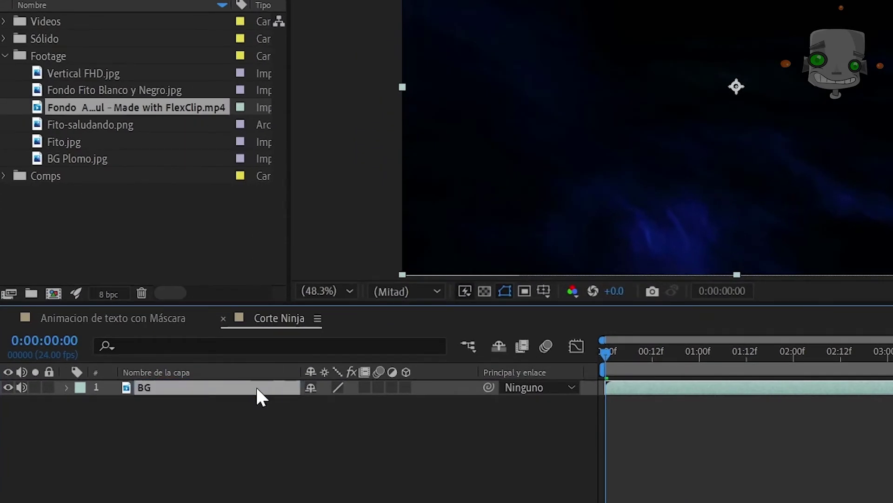
pyautogui.click(48, 387)
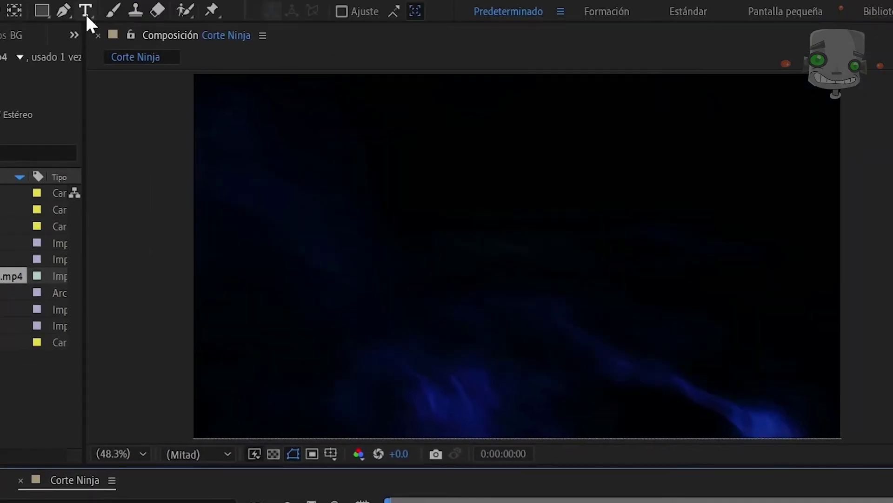
# Create a text layer reading FitoTec in Corte Ninja and set its Escala to 114%
pyautogui.click(85, 12)
pyautogui.click(568, 111)
pyautogui.write('FitoT')
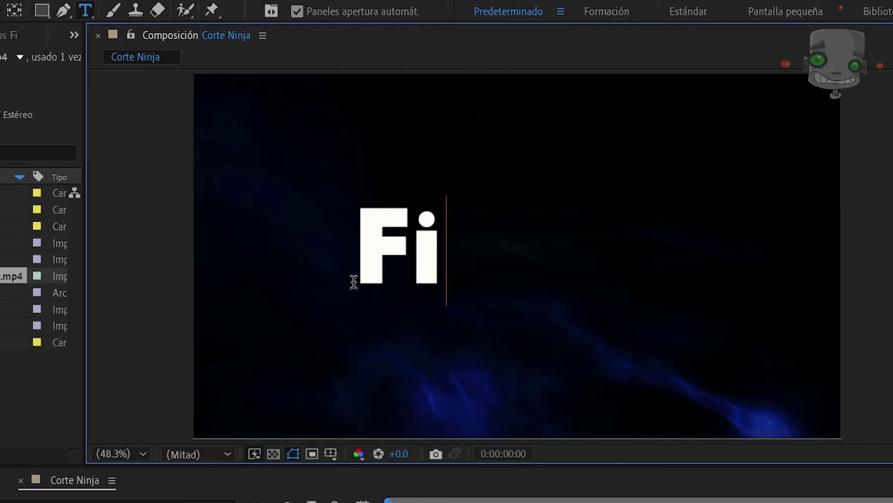
pyautogui.write('ec')
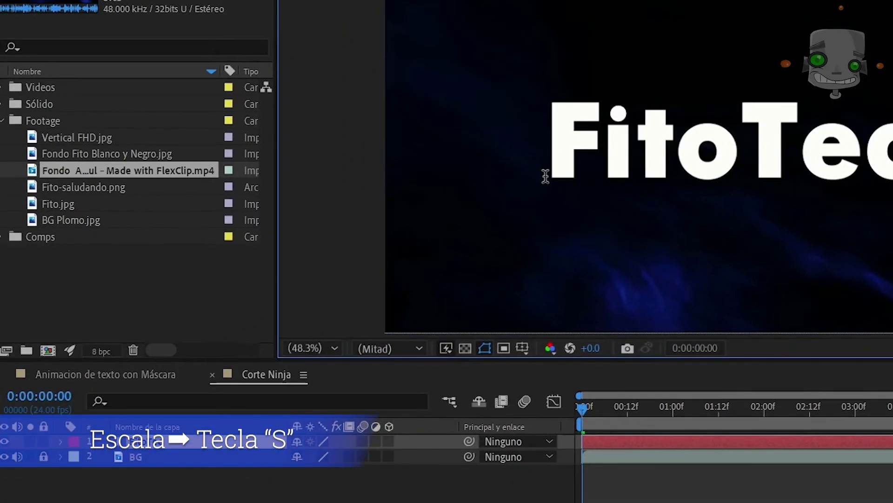
pyautogui.click(21, 1)
pyautogui.press('s')
pyautogui.moveTo(342, 456); pyautogui.dragTo(352, 453)
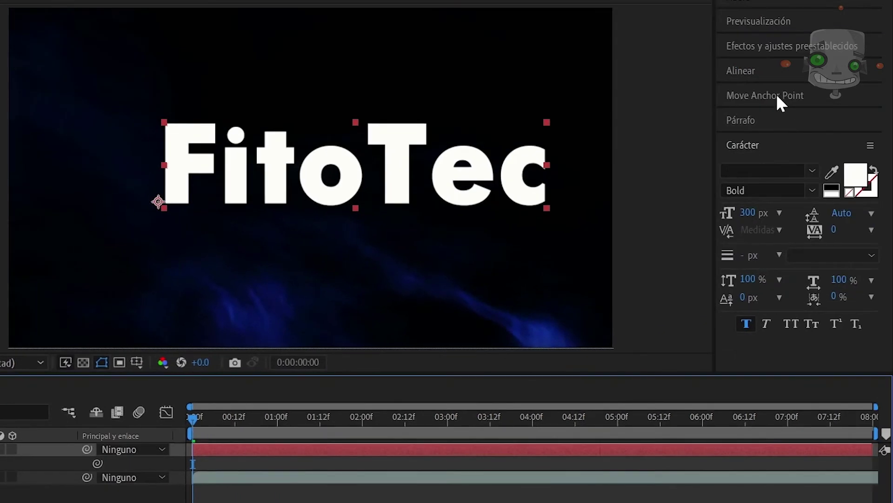
# Center the FitoTec layer's anchor point and align the text to the horizontal and vertical center of the composition
pyautogui.click(776, 94)
pyautogui.click(763, 140)
pyautogui.click(766, 70)
pyautogui.click(759, 112)
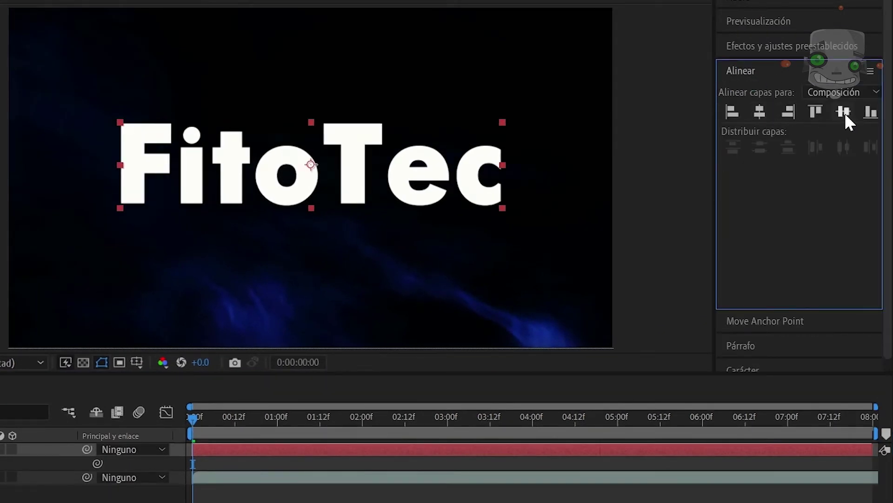
pyautogui.click(845, 112)
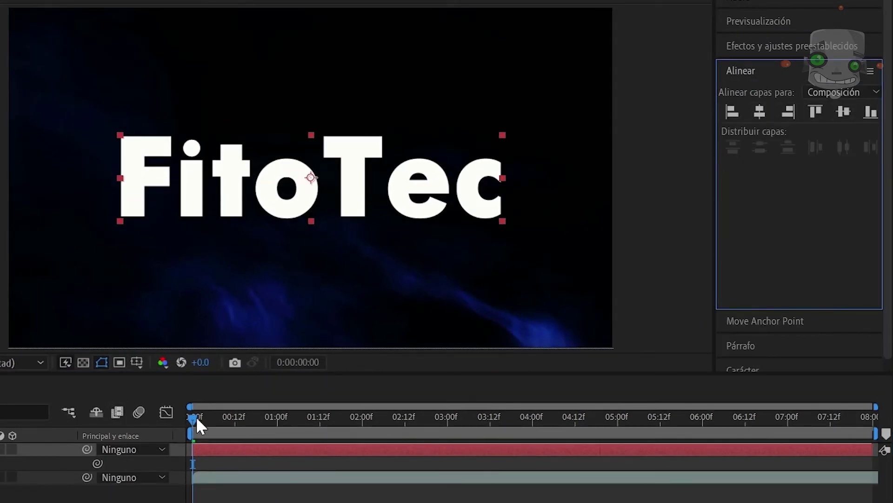
# Keyframe FitoTec's Posición from 2532, 540 at 0:00:00:00 to 960, 540 at 0:00:00:10 so it enters from off-screen
pyautogui.hotkey('alt', 'shift', 'p')
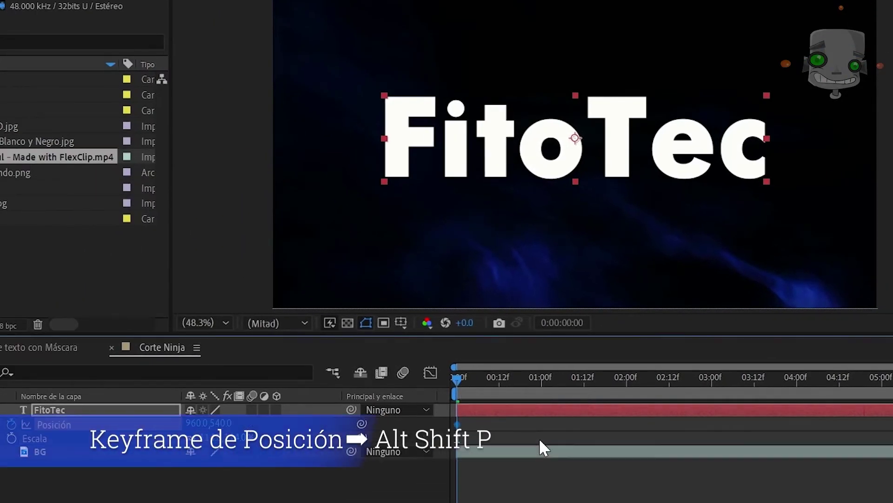
pyautogui.hotkey('shift', 'pagedown')
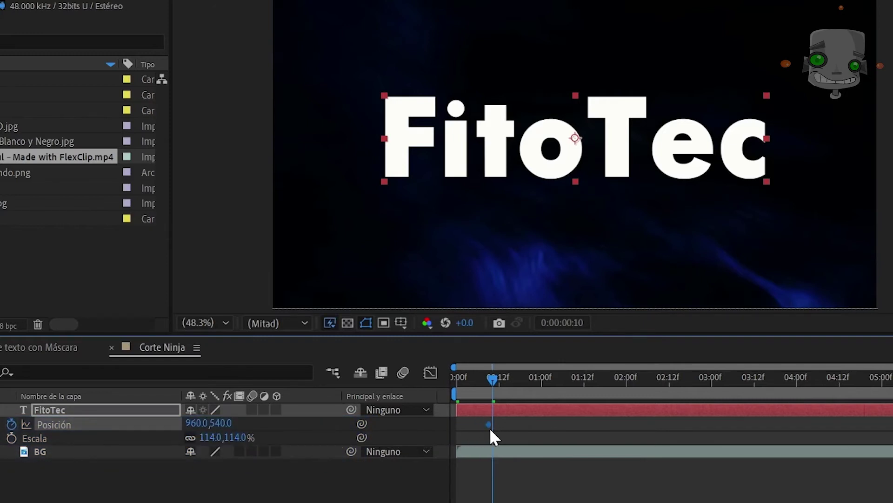
pyautogui.moveTo(490, 428); pyautogui.dragTo(494, 428)
pyautogui.press('Home')
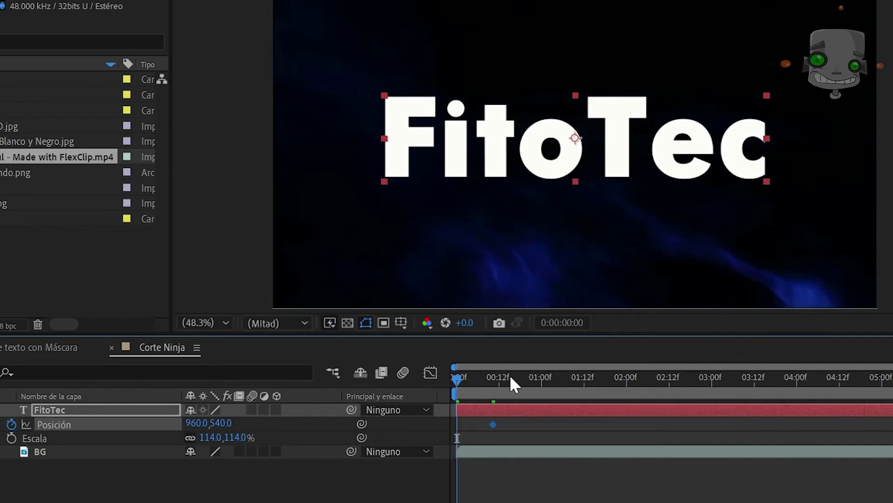
pyautogui.moveTo(209, 424); pyautogui.dragTo(608, 455)
pyautogui.moveTo(193, 425); pyautogui.dragTo(838, 453)
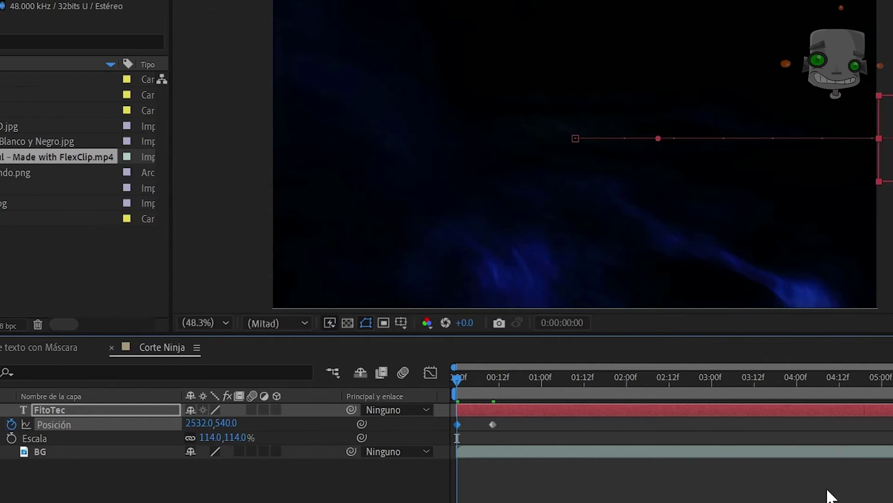
# Apply Easy Ease to FitoTec's Posición keyframes and shape the speed graph to peak early and slow down gradually
pyautogui.moveTo(535, 424); pyautogui.dragTo(455, 428)
pyautogui.press('F9')
pyautogui.click(431, 372)
pyautogui.moveTo(526, 462); pyautogui.dragTo(481, 491)
pyautogui.moveTo(485, 457); pyautogui.dragTo(474, 454)
# Add a Posición keyframe to FitoTec at 0:00:00:05 and move it to frame 2
pyautogui.moveTo(464, 329); pyautogui.dragTo(475, 327)
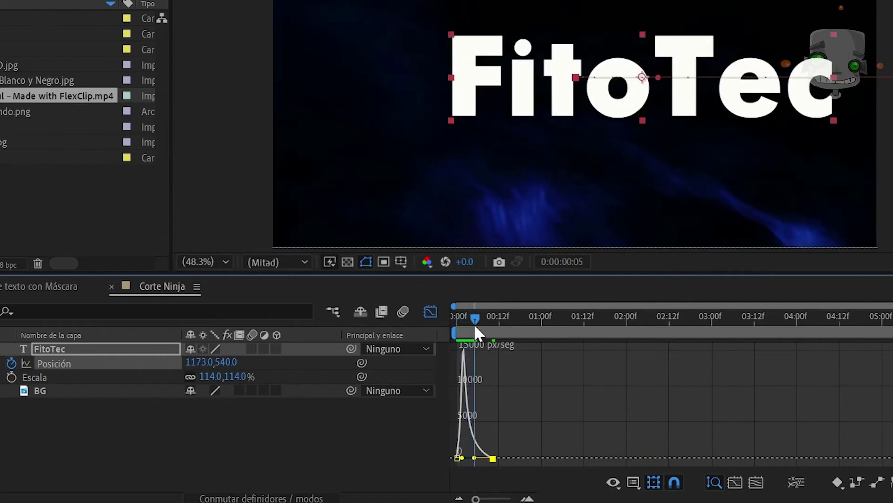
pyautogui.hotkey('alt', 'shift', 'p')
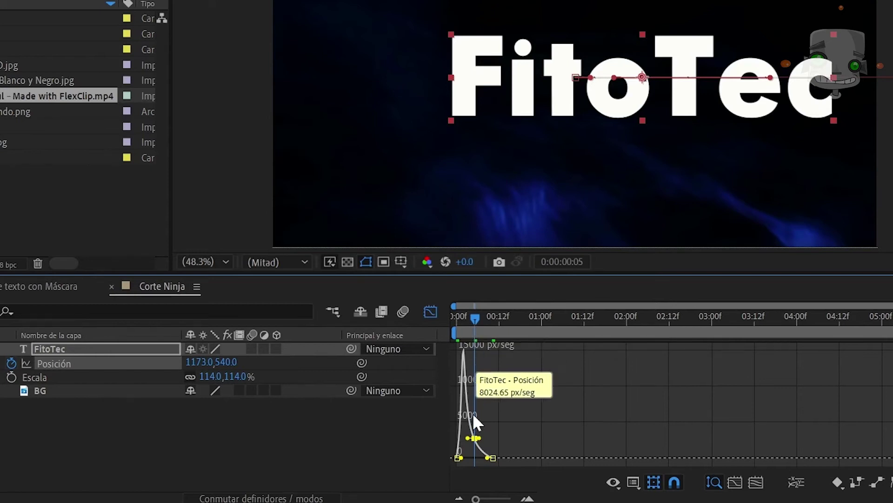
pyautogui.click(431, 311)
pyautogui.moveTo(476, 499); pyautogui.dragTo(511, 499)
pyautogui.moveTo(660, 363); pyautogui.dragTo(538, 363)
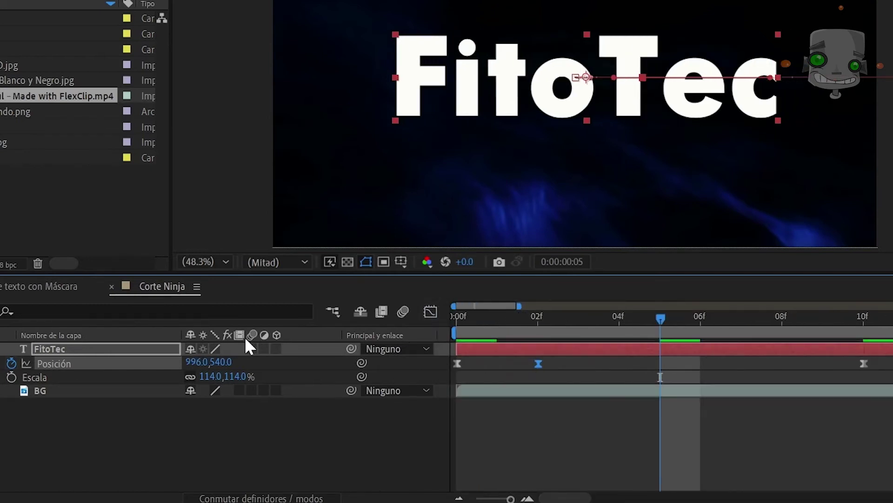
# Enable motion blur for the FitoTec layer and the composition, and preview the text's entrance
pyautogui.click(250, 348)
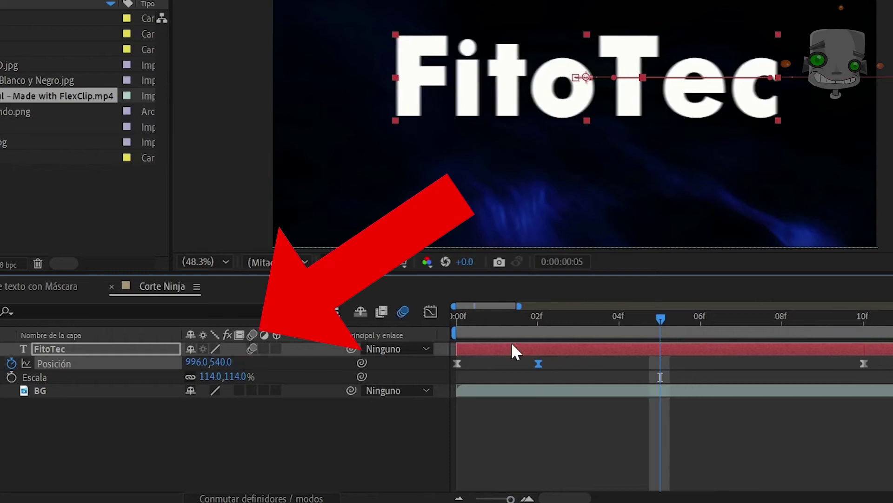
pyautogui.click(458, 321)
pyautogui.press('space')
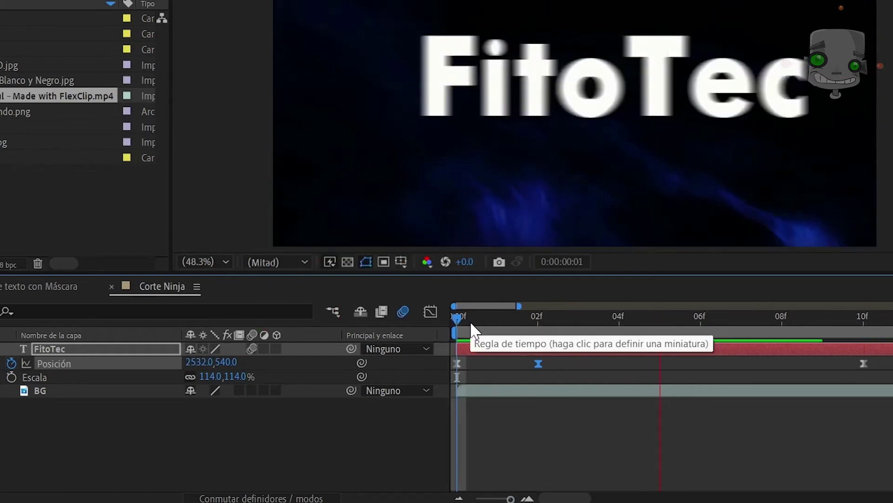
pyautogui.press('space')
pyautogui.scroll(-5, 557, 383)
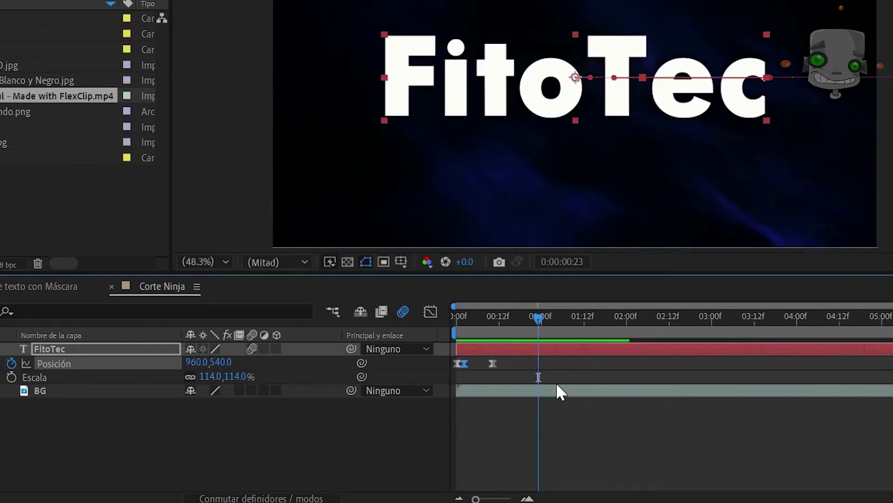
# Preview the text's entrance, and draw a triangular Pen mask on FitoTec at 0:00:01:03 with a diagonal edge keeping the word's lower-right part
pyautogui.click(458, 318)
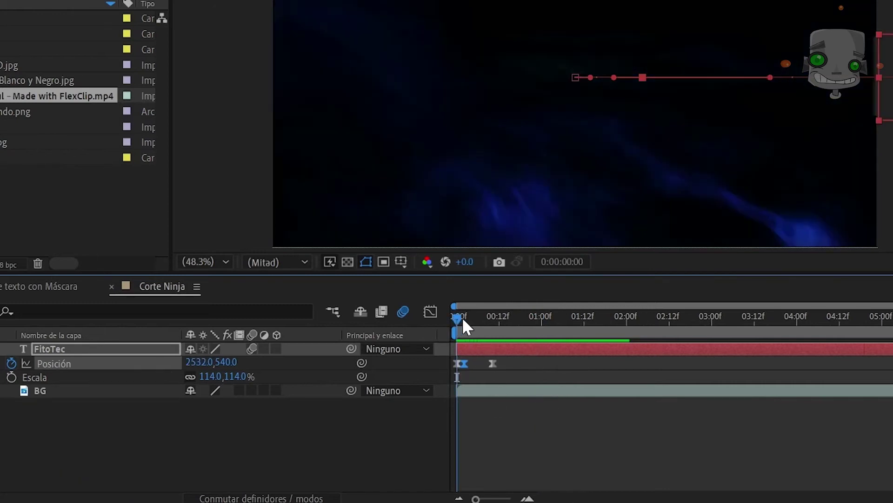
pyautogui.press('space')
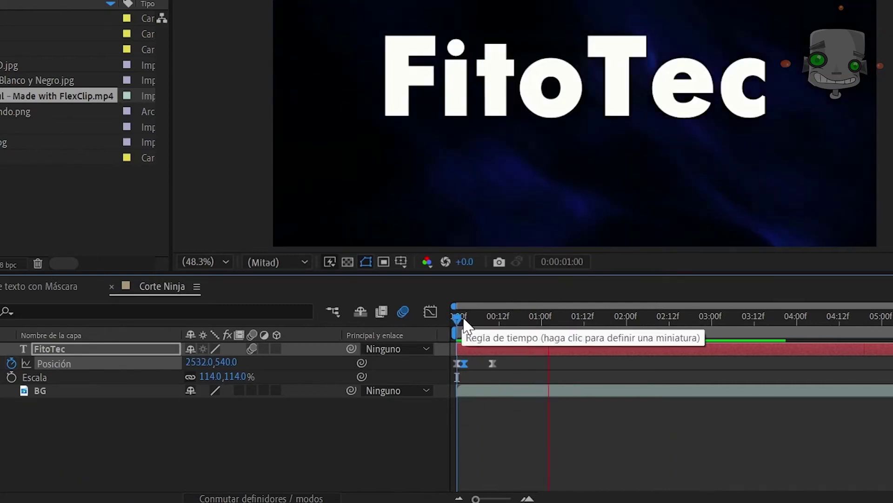
pyautogui.click(458, 323)
pyautogui.press('space')
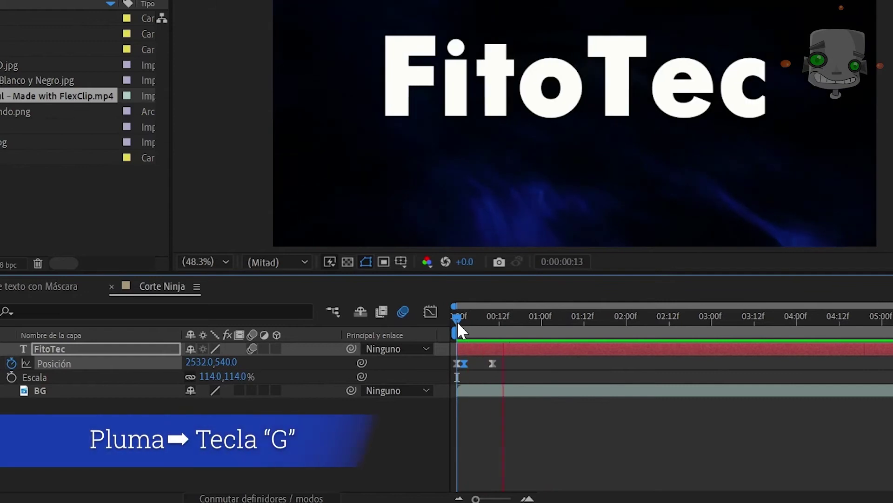
pyautogui.press('space')
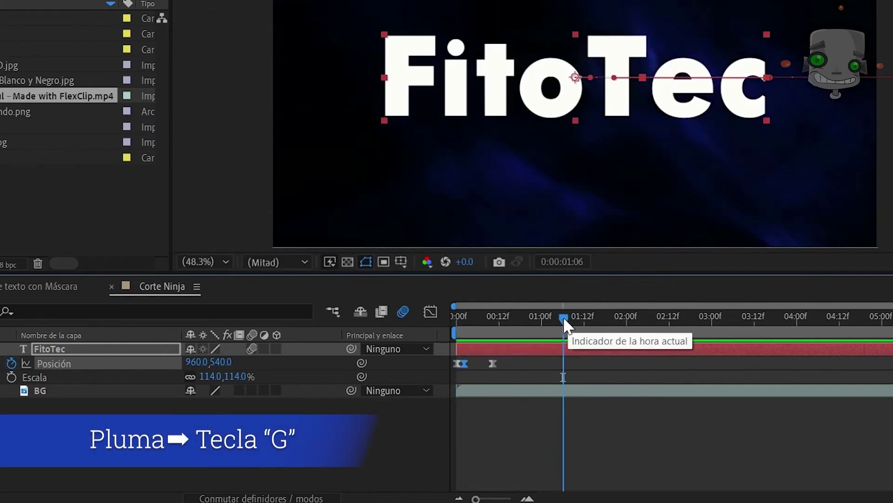
pyautogui.moveTo(563, 323); pyautogui.dragTo(553, 323)
pyautogui.click(576, 350)
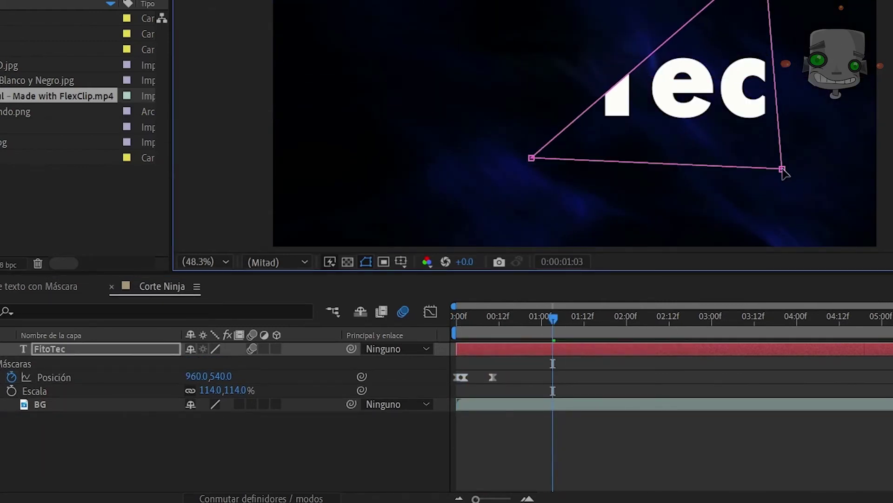
pyautogui.moveTo(523, 164); pyautogui.dragTo(463, 169)
# Duplicate the masked FitoTec layer and rename the copy Corte
pyautogui.click(124, 350)
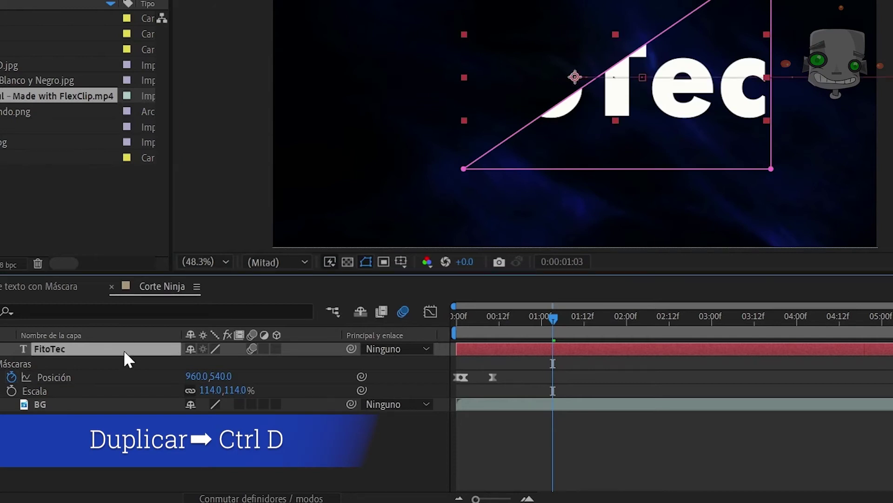
pyautogui.hotkey('ctrl', 'd')
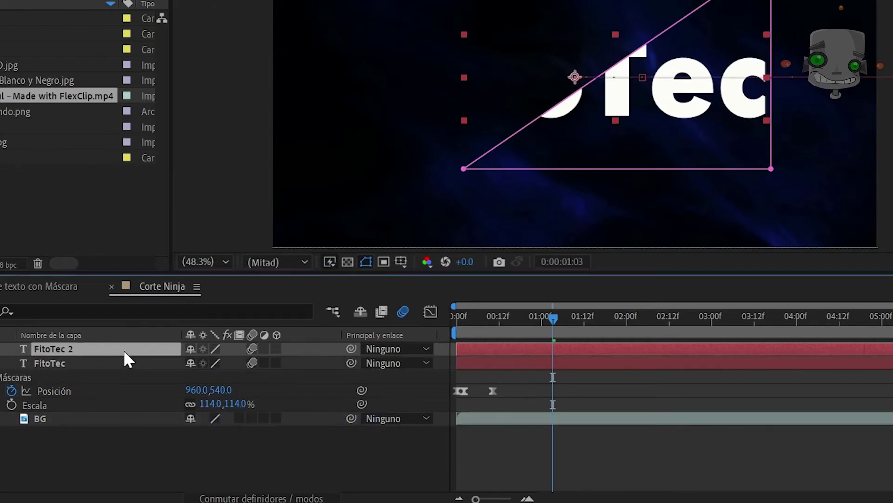
pyautogui.press('Return')
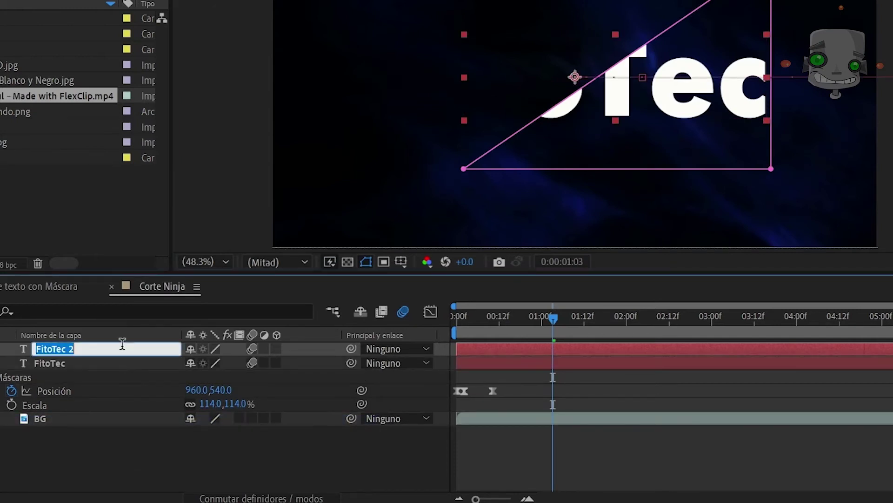
pyautogui.write('Corte')
pyautogui.press('Return')
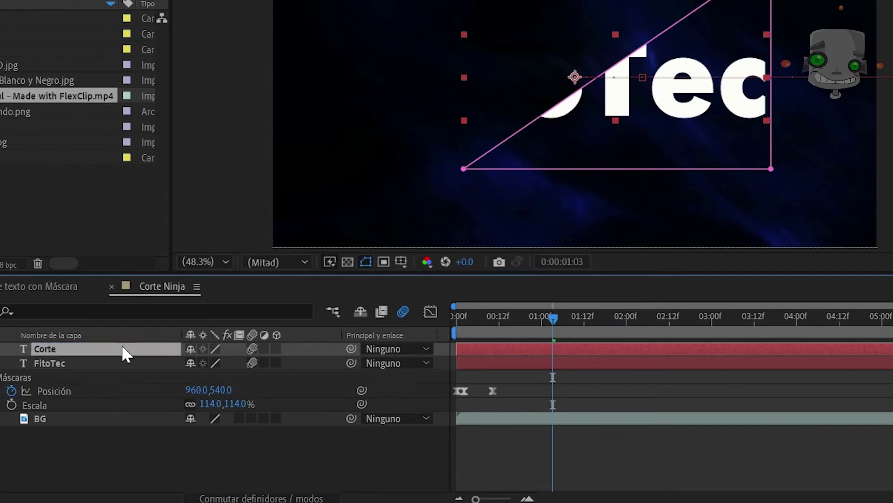
# Give the FitoTec layer a teal label colour and invert its Máscara 1
pyautogui.click(74, 363)
pyautogui.click(111, 326)
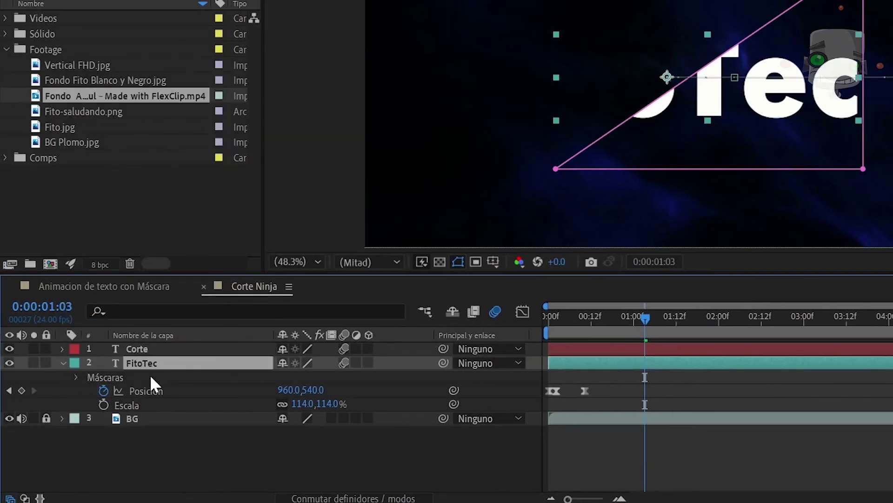
pyautogui.click(77, 377)
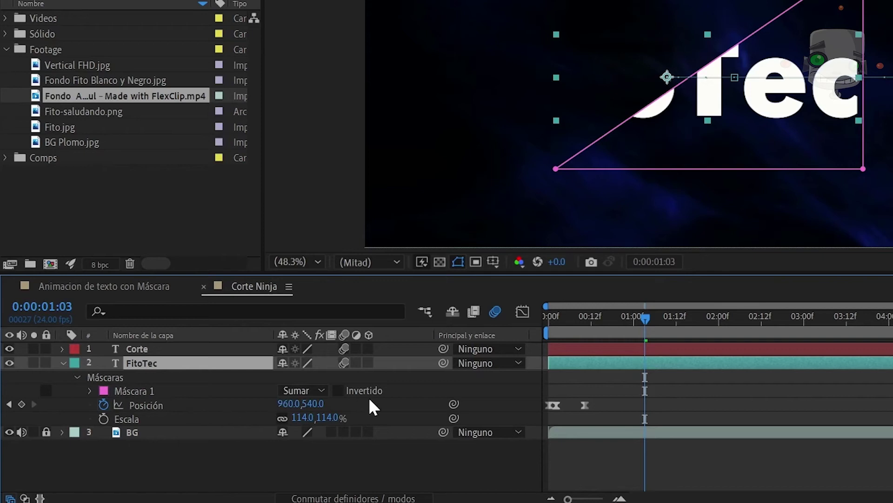
pyautogui.click(342, 390)
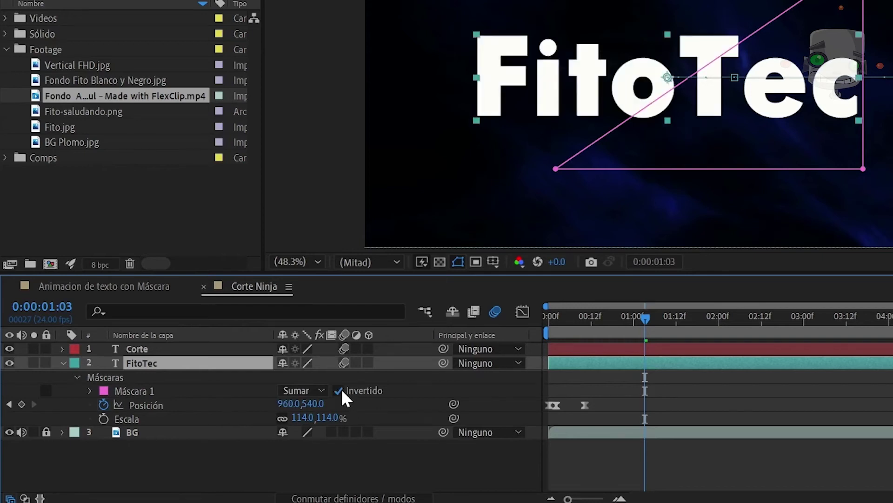
pyautogui.press('F2')
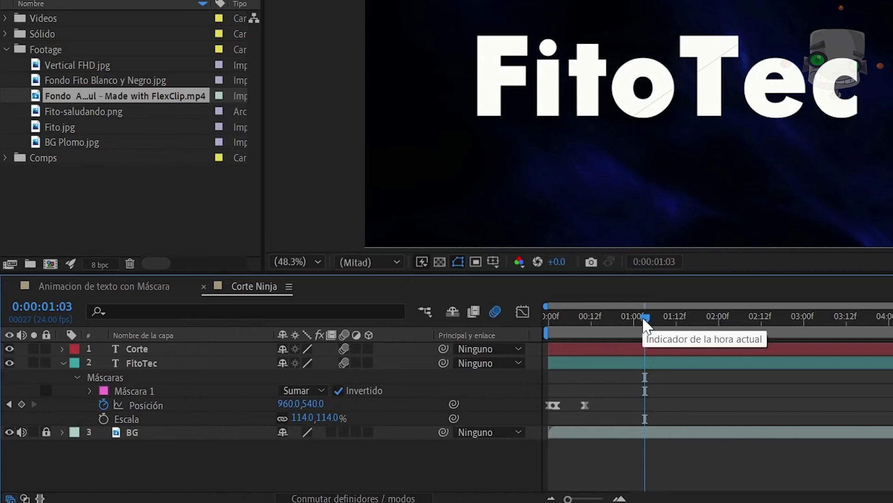
# Preview the two text pieces together, and find the CC Pixel Polly effect and apply it to the Corte layer
pyautogui.moveTo(643, 317); pyautogui.dragTo(526, 357)
pyautogui.press('space')
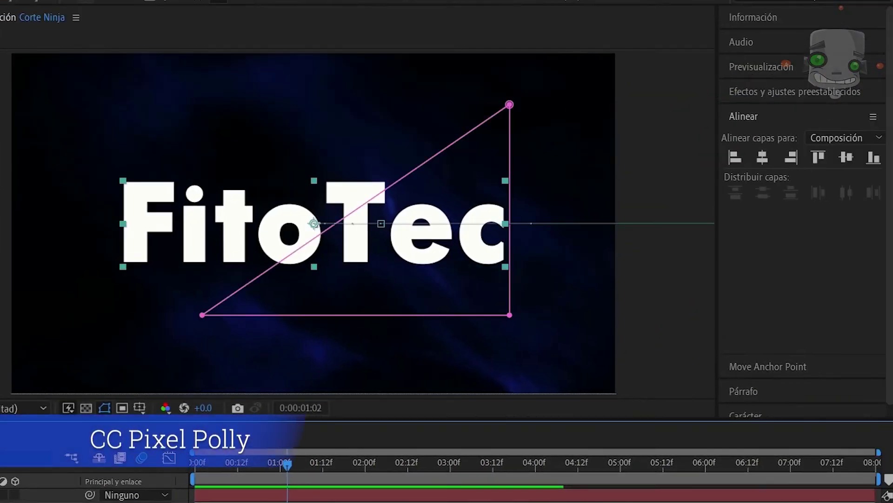
pyautogui.click(791, 86)
pyautogui.write('p')
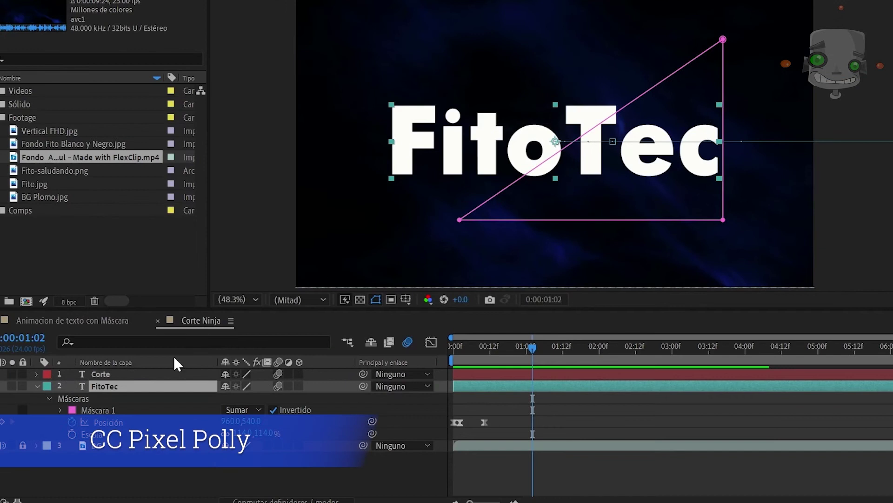
pyautogui.moveTo(892, 70); pyautogui.dragTo(134, 375)
# Set CC Pixel Polly's Start Time to 1 second on Corte and preview the shattering from the beginning
pyautogui.moveTo(534, 348); pyautogui.dragTo(497, 360)
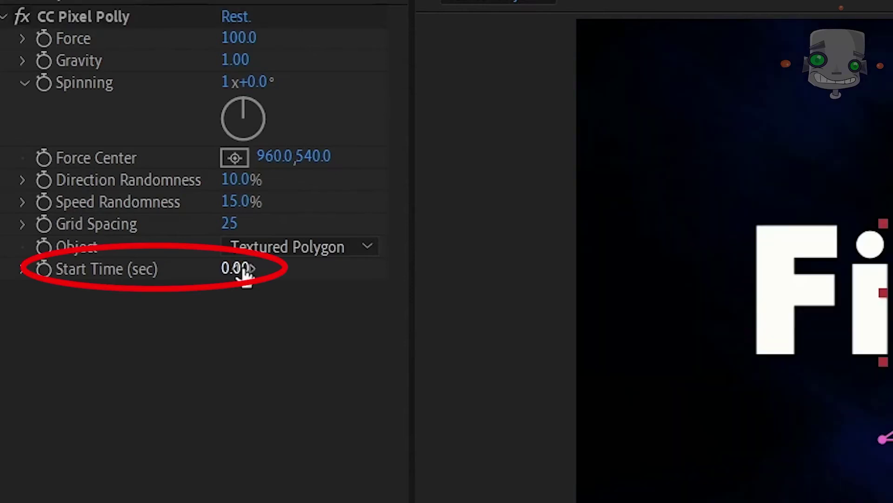
pyautogui.click(245, 274)
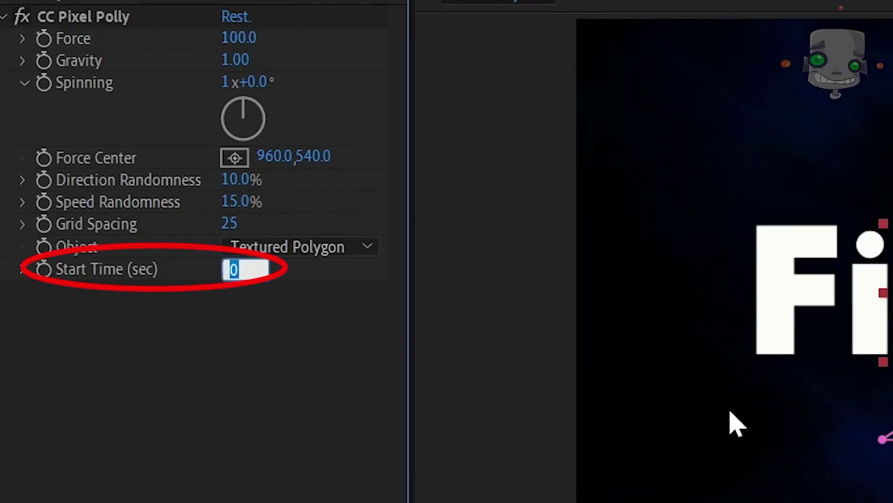
pyautogui.write('1')
pyautogui.press('Return')
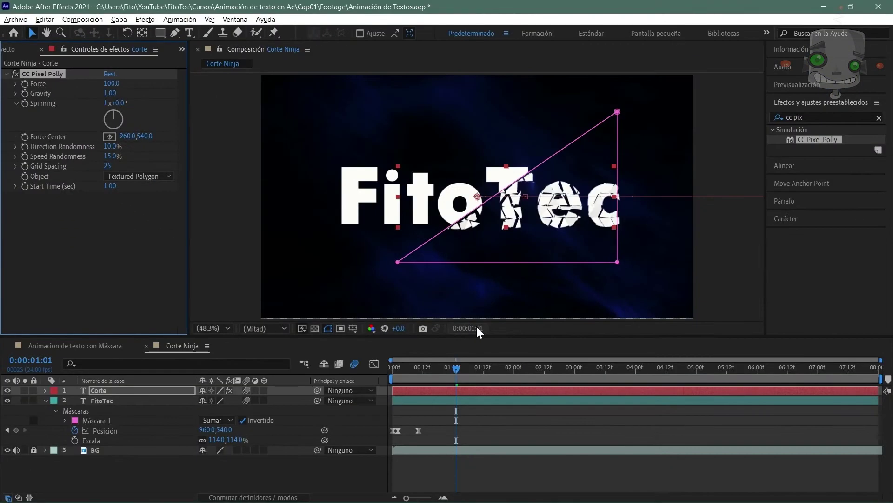
pyautogui.moveTo(455, 370); pyautogui.dragTo(389, 371)
pyautogui.press('space')
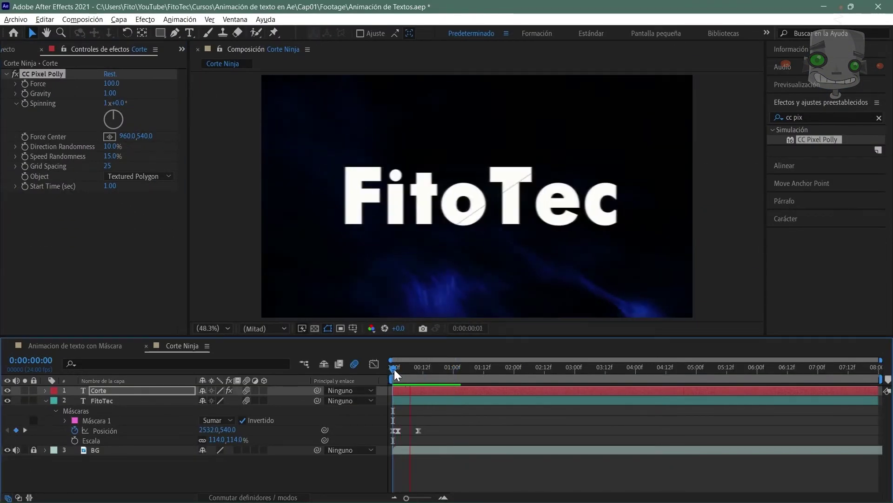
# With no layer selected, draw a diagonal Pen line on a new shape layer and adjust its endpoints to follow the text's cut
pyautogui.press('F2')
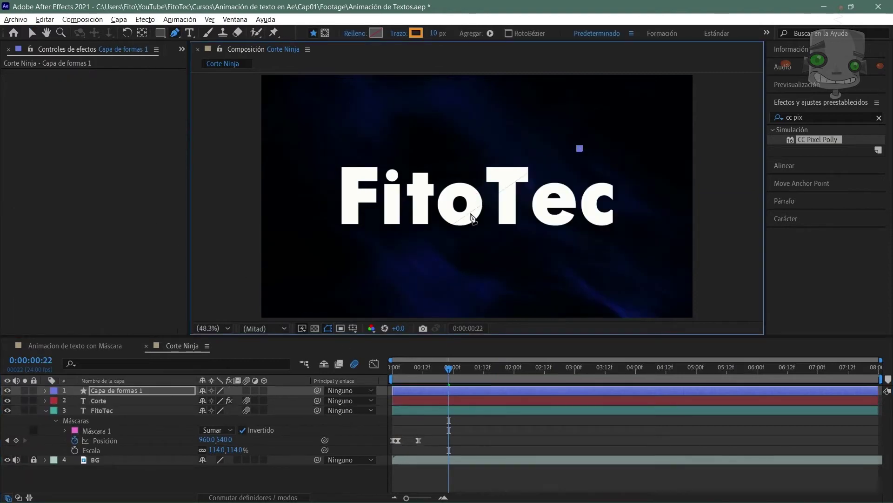
pyautogui.click(425, 248)
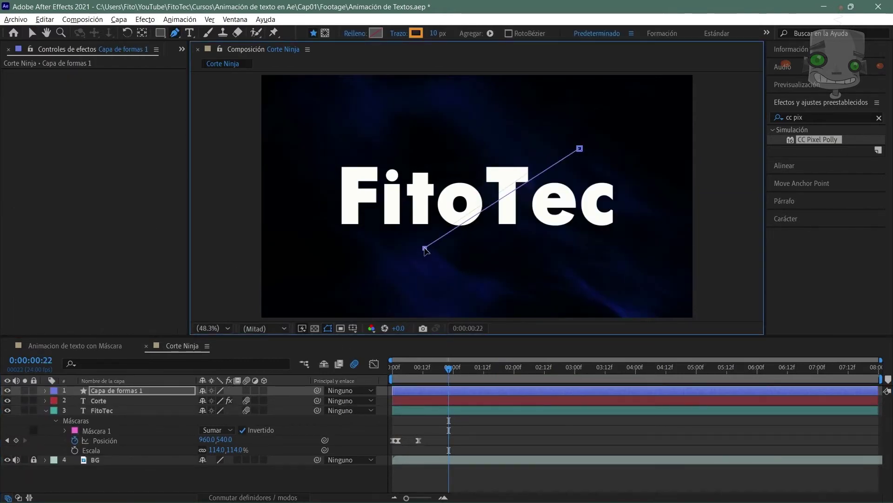
pyautogui.press('v')
pyautogui.moveTo(424, 248); pyautogui.dragTo(420, 244)
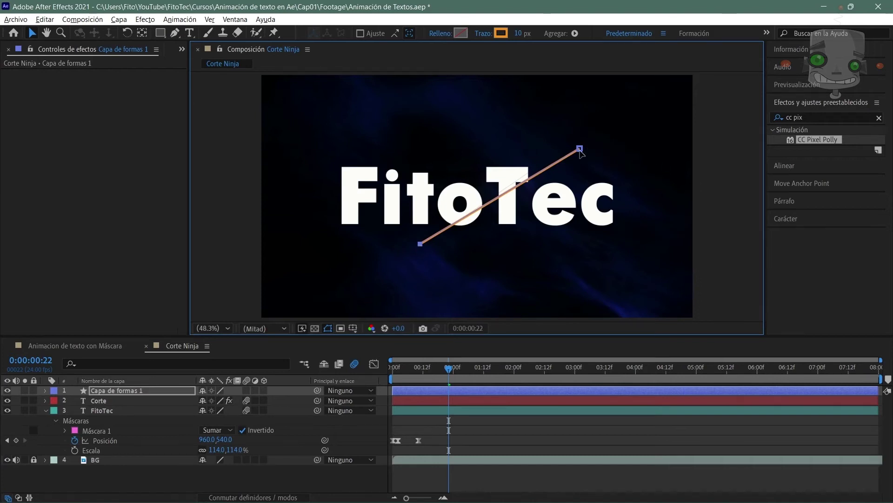
pyautogui.moveTo(580, 149); pyautogui.dragTo(576, 143)
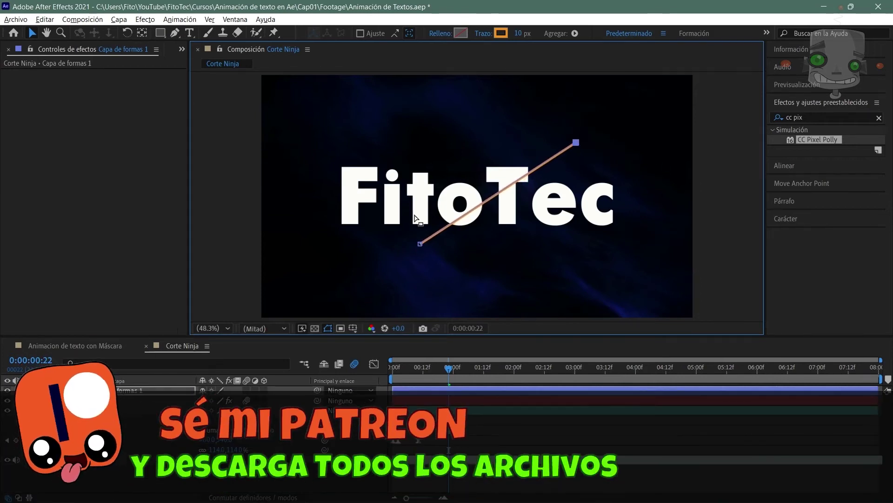
pyautogui.moveTo(420, 244); pyautogui.dragTo(402, 260)
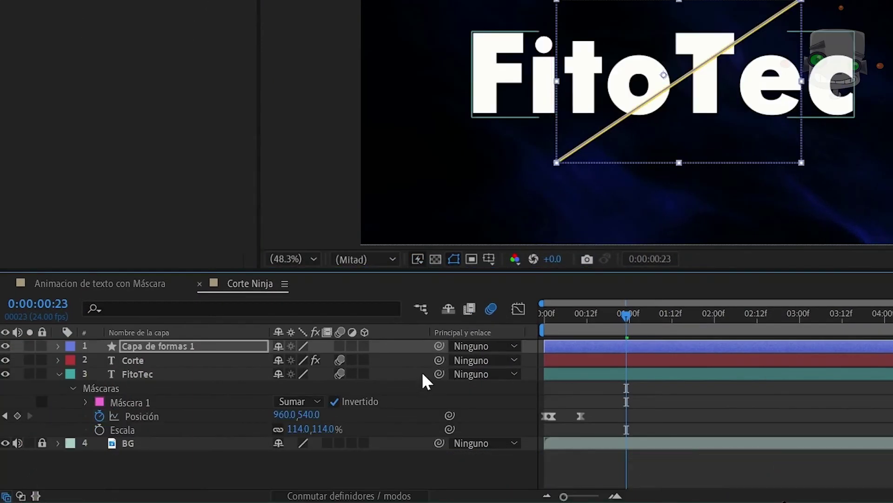
# Add Recortar trazados to Capa de formas 1 and expand its properties
pyautogui.click(57, 346)
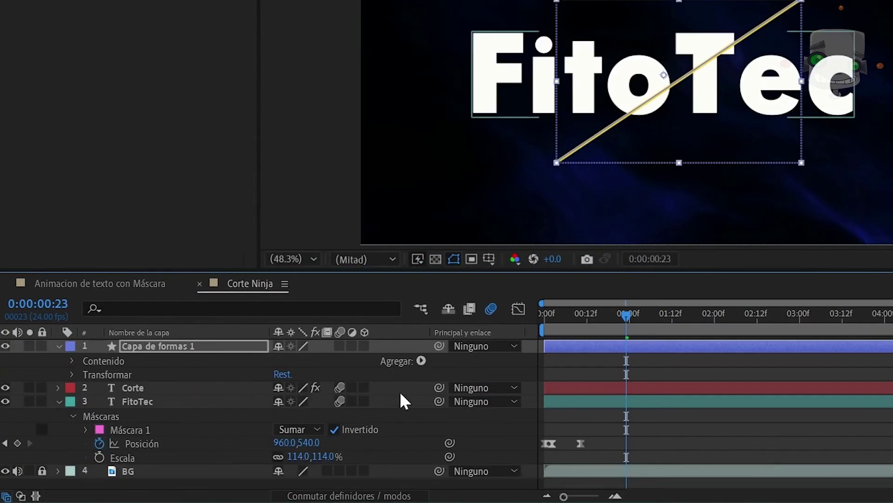
pyautogui.click(421, 360)
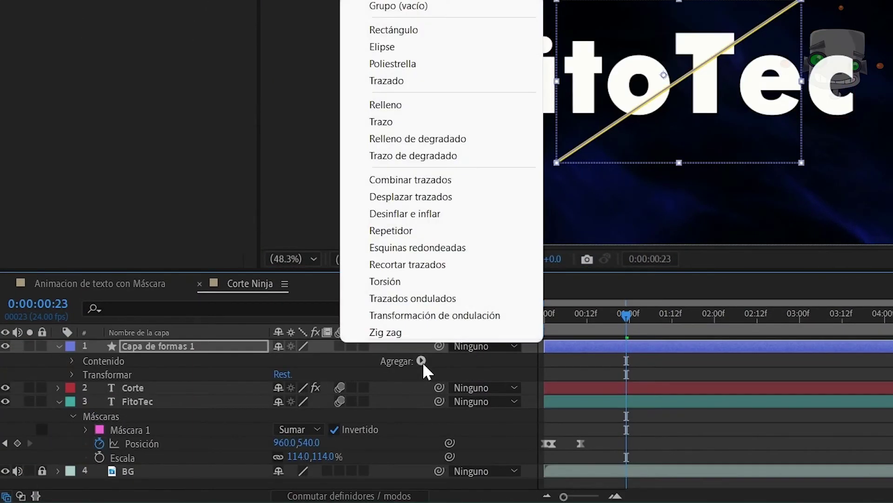
pyautogui.click(463, 273)
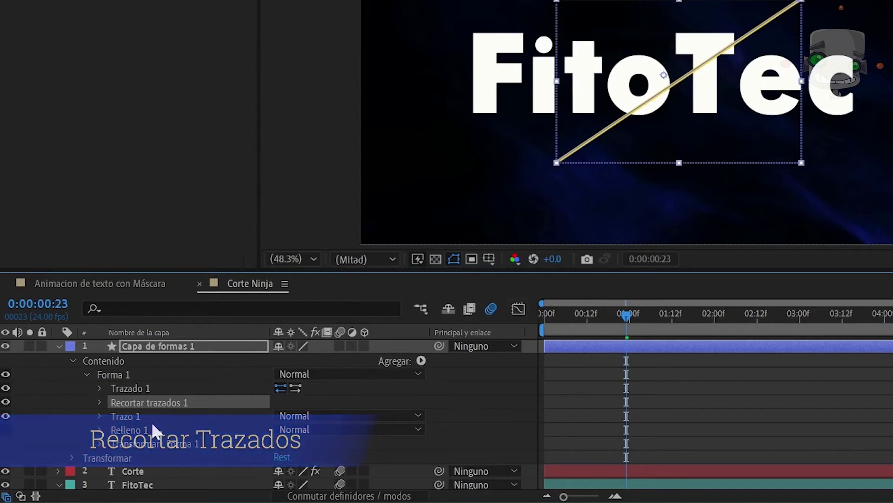
pyautogui.click(100, 402)
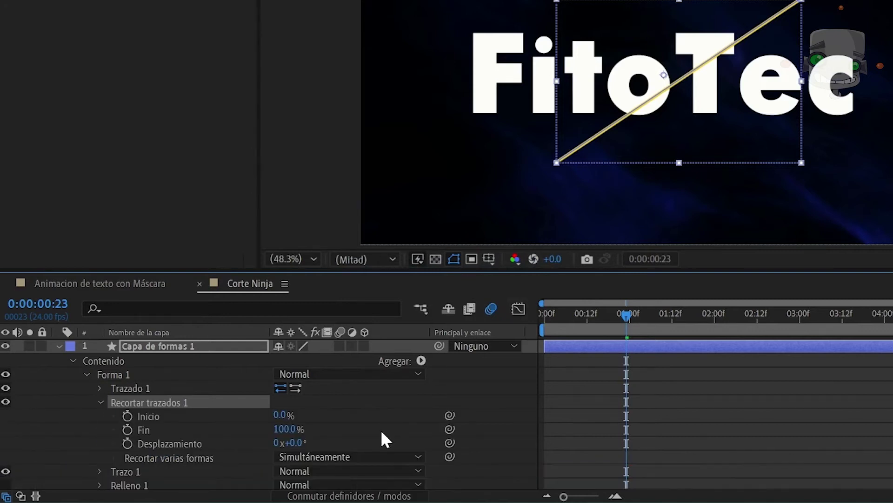
# Keyframe Fin of Recortar trazados 1 from 0% at 0:00:00:23 to 100% at 0:00:01:13
pyautogui.click(127, 429)
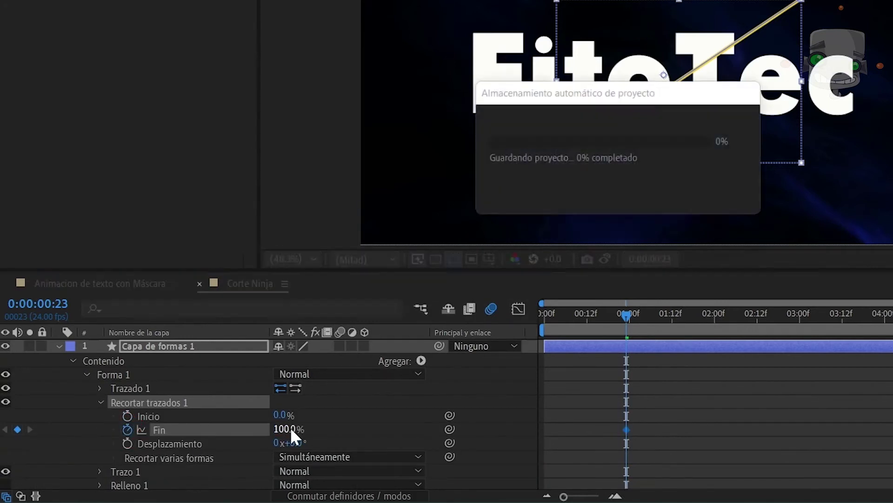
pyautogui.click(291, 429)
pyautogui.write('0')
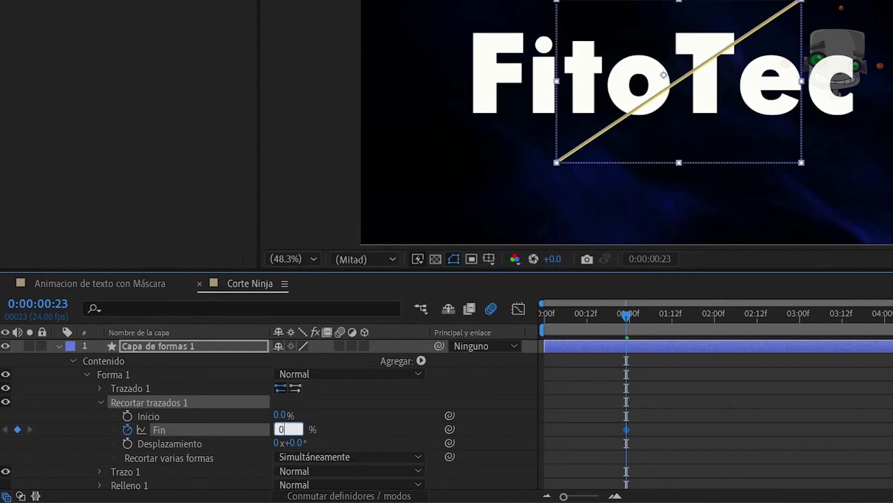
pyautogui.press('Return')
pyautogui.moveTo(627, 316); pyautogui.dragTo(675, 315)
pyautogui.click(284, 429)
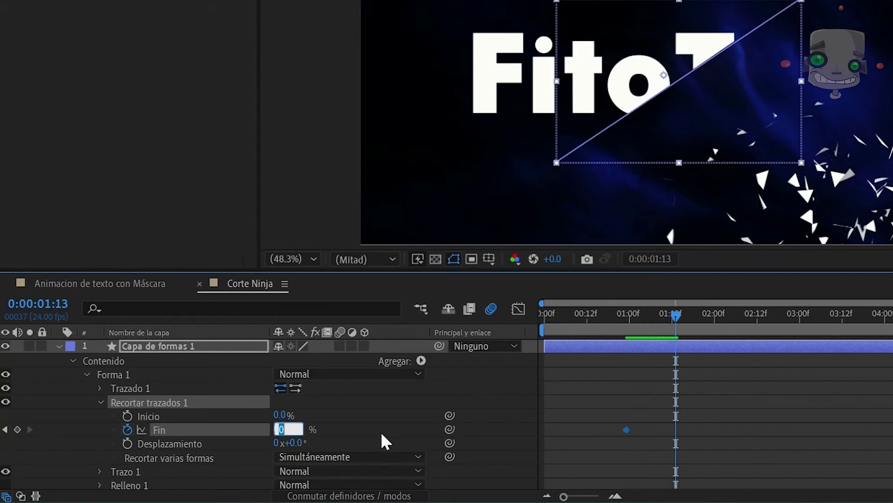
pyautogui.press('Return')
# Keyframe Inicio of Recortar trazados 1 from 0% to 100%, with its keyframes about four frames behind those of Fin
pyautogui.click(128, 416)
pyautogui.moveTo(675, 415)
pyautogui.mouseDown()
pyautogui.moveTo(633, 416)
pyautogui.moveTo(686, 416)
pyautogui.mouseUp()
pyautogui.click(281, 415)
pyautogui.write('100')
pyautogui.press('Return')
pyautogui.moveTo(619, 320); pyautogui.dragTo(678, 350)
pyautogui.moveTo(634, 416); pyautogui.dragTo(691, 416)
# Enable motion blur for Capa de formas 1 and apply Easy Ease to all its Inicio and Fin keyframes
pyautogui.moveTo(617, 318); pyautogui.dragTo(706, 344)
pyautogui.click(340, 346)
pyautogui.click(727, 410)
pyautogui.moveTo(727, 409); pyautogui.dragTo(605, 430)
pyautogui.press('F9')
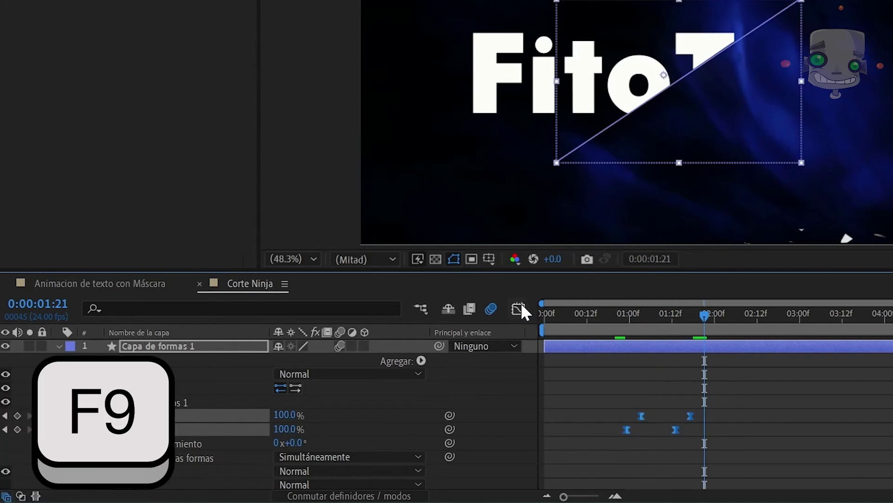
# Shape the Inicio and Fin speed curves to peak at the start and slow down gradually, and preview the cut line
pyautogui.click(520, 306)
pyautogui.moveTo(727, 445); pyautogui.dragTo(645, 447)
pyautogui.moveTo(618, 439); pyautogui.dragTo(650, 463)
pyautogui.scroll(1, 665, 419)
pyautogui.scroll(1, 665, 419)
pyautogui.moveTo(723, 496); pyautogui.dragTo(668, 496)
pyautogui.moveTo(837, 452); pyautogui.dragTo(808, 453)
pyautogui.click(738, 324)
pyautogui.press('space')
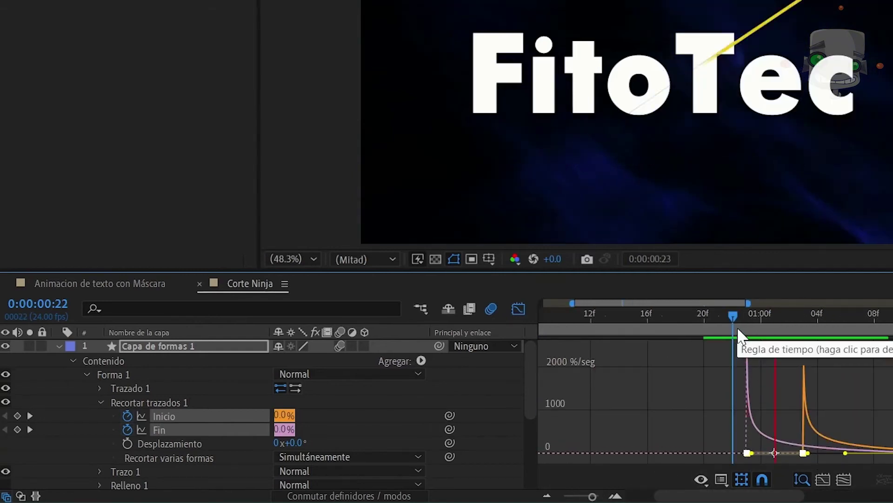
pyautogui.press('space')
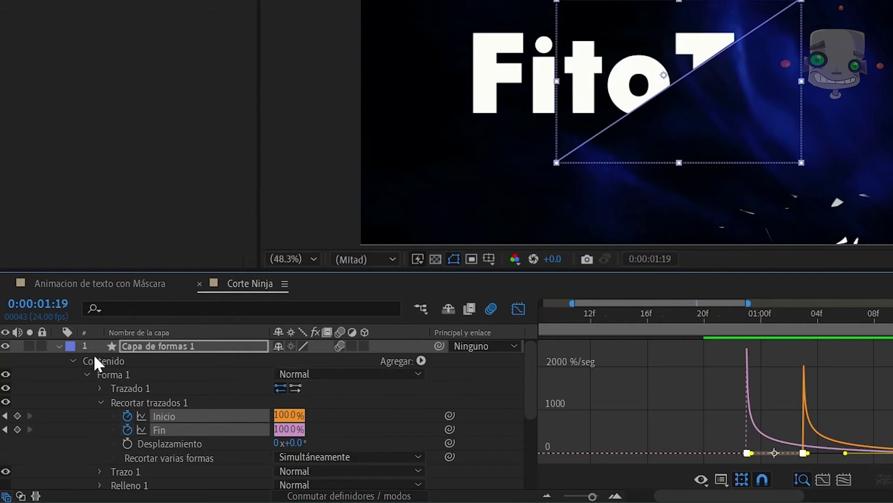
pyautogui.press('u')
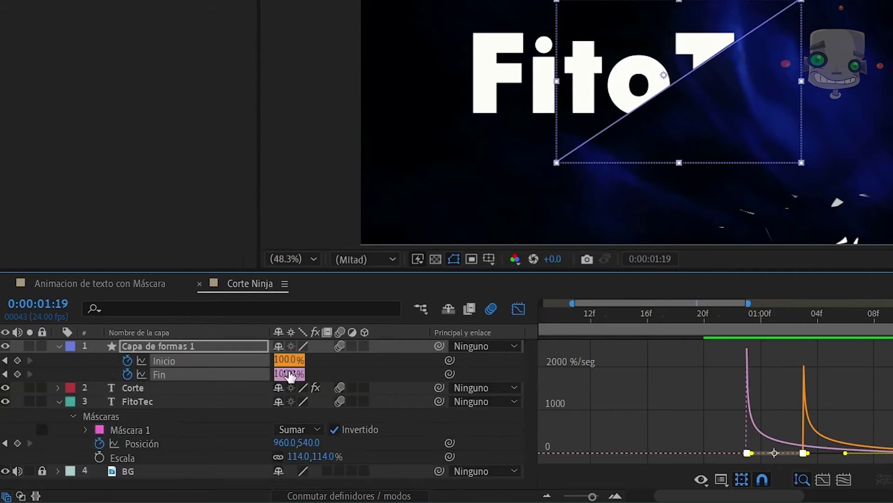
# Close the speed graph and trim Capa de formas 1 so it runs only from 0:00:00:23 to 0:00:01:17
pyautogui.click(518, 308)
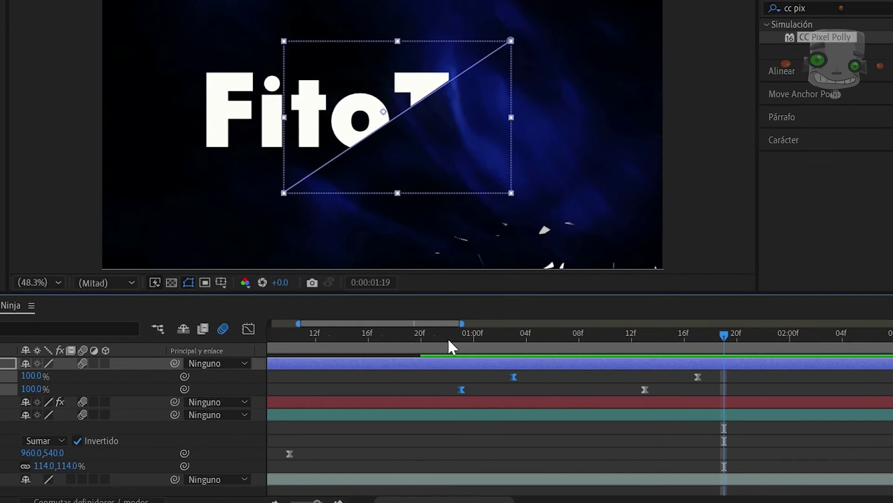
pyautogui.moveTo(448, 338); pyautogui.dragTo(810, 379)
pyautogui.click(812, 378)
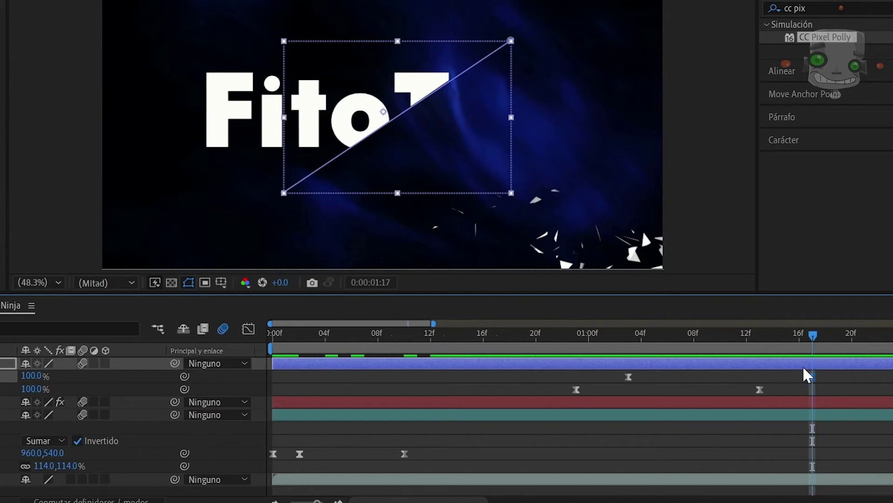
pyautogui.hotkey('alt', ']')
pyautogui.moveTo(810, 335); pyautogui.dragTo(576, 358)
pyautogui.moveTo(273, 364); pyautogui.dragTo(576, 363)
pyautogui.click(817, 333)
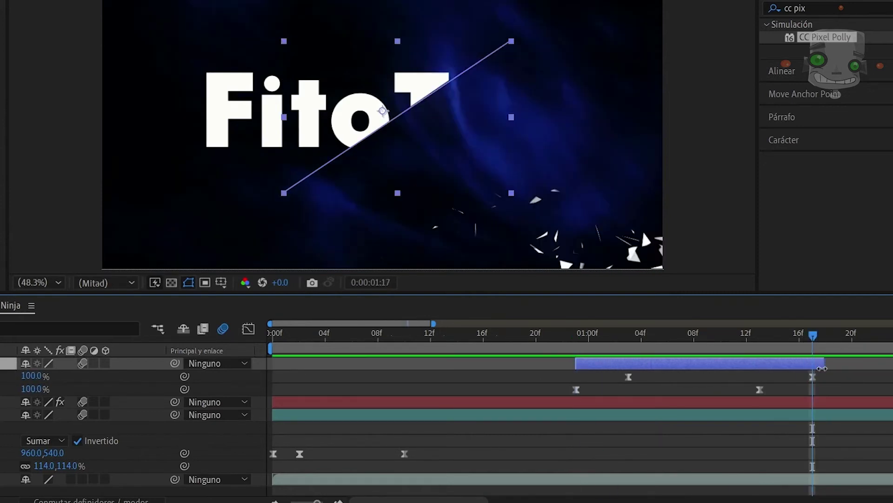
pyautogui.moveTo(825, 364); pyautogui.dragTo(812, 365)
# Shift Capa de formas 1 one frame earlier so it starts at 0:00:00:22, and preview the slash timing
pyautogui.moveTo(819, 331); pyautogui.dragTo(695, 367)
pyautogui.press('Home')
pyautogui.press('space')
pyautogui.moveTo(470, 336); pyautogui.dragTo(727, 344)
pyautogui.hotkey('alt', 'pageup')
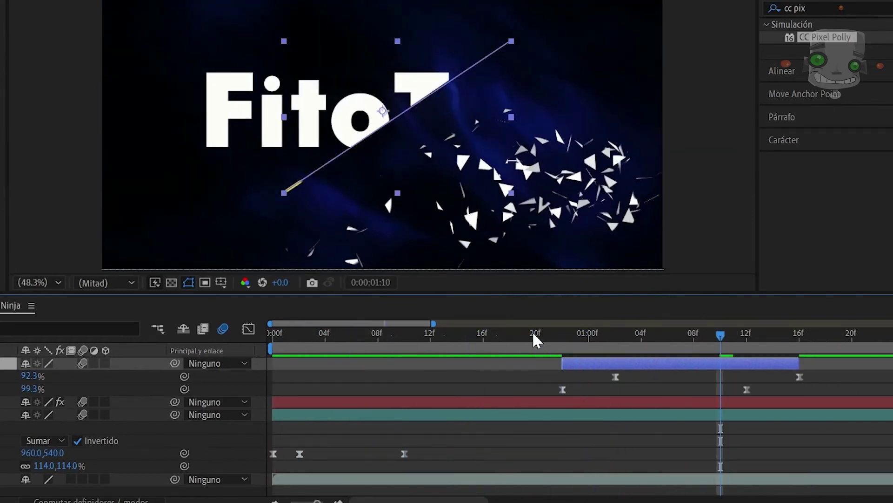
pyautogui.click(543, 340)
pyautogui.press('space')
pyautogui.press('space')
# Show the keyframed properties of all layers and preview the whole cut animation, checking the text around 0:00:00:12
pyautogui.hotkey('ctrl', 'a')
pyautogui.press('u')
pyautogui.press('u')
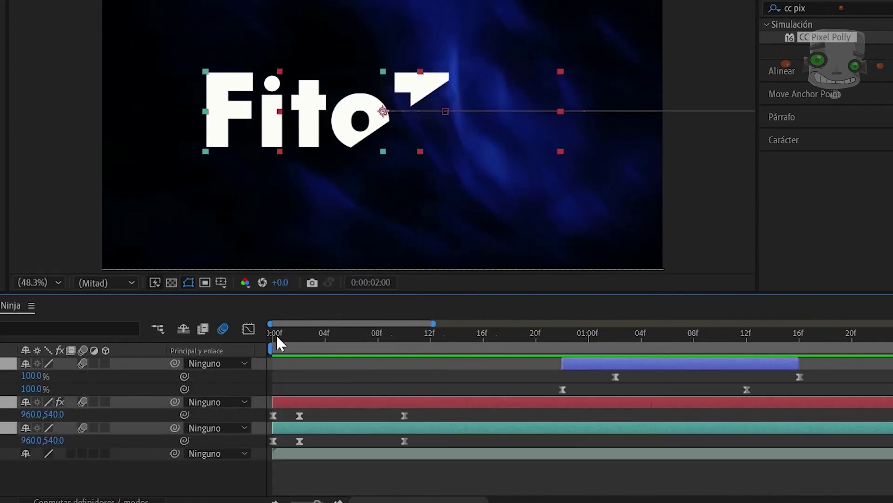
pyautogui.click(278, 332)
pyautogui.press('space')
pyautogui.press('space')
pyautogui.hscroll(-10, 585, 423)
pyautogui.click(725, 332)
pyautogui.click(836, 335)
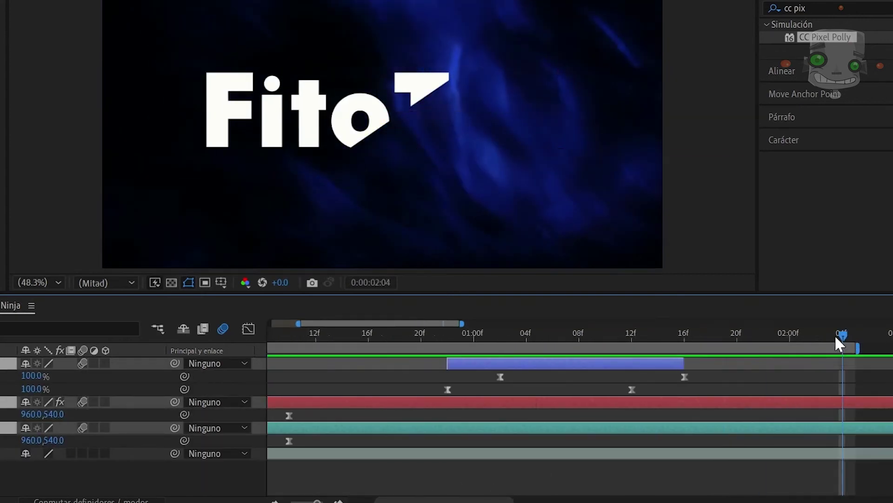
pyautogui.press('space')
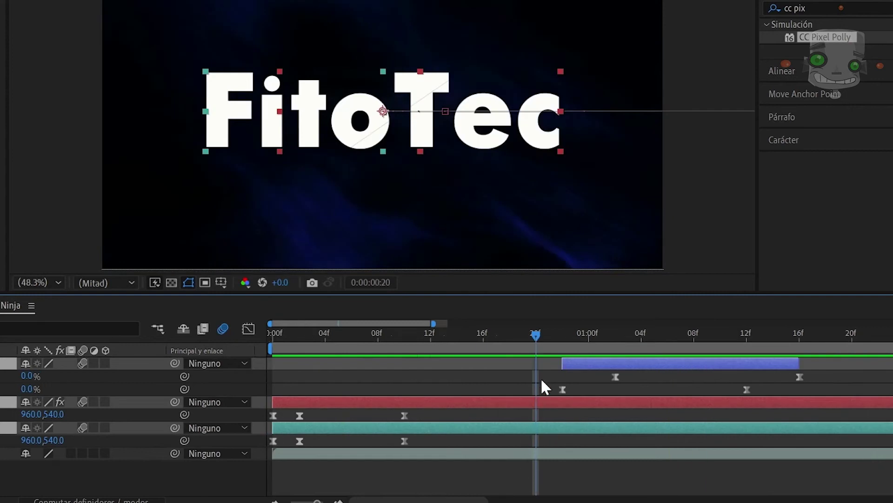
pyautogui.moveTo(537, 334); pyautogui.dragTo(431, 344)
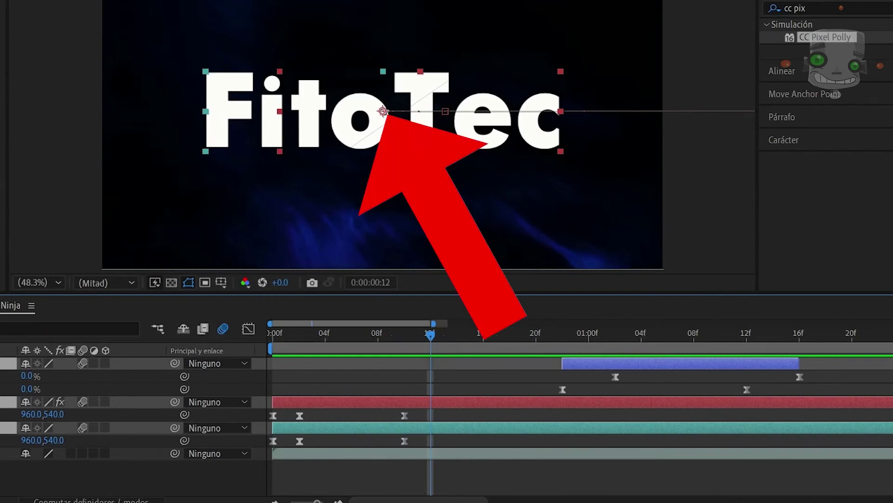
# Duplicate the FitoTec text layer, rename the copy FitoTec FULL and show its keyframed properties
pyautogui.hotkey('ctrl', 'shift', 'a')
pyautogui.click(177, 424)
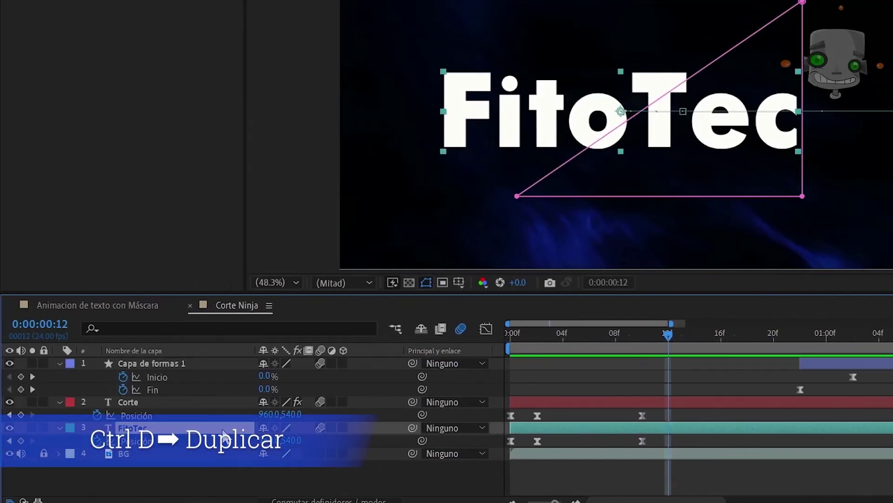
pyautogui.hotkey('ctrl', 'd')
pyautogui.click(69, 428)
pyautogui.click(148, 361)
pyautogui.press('Return')
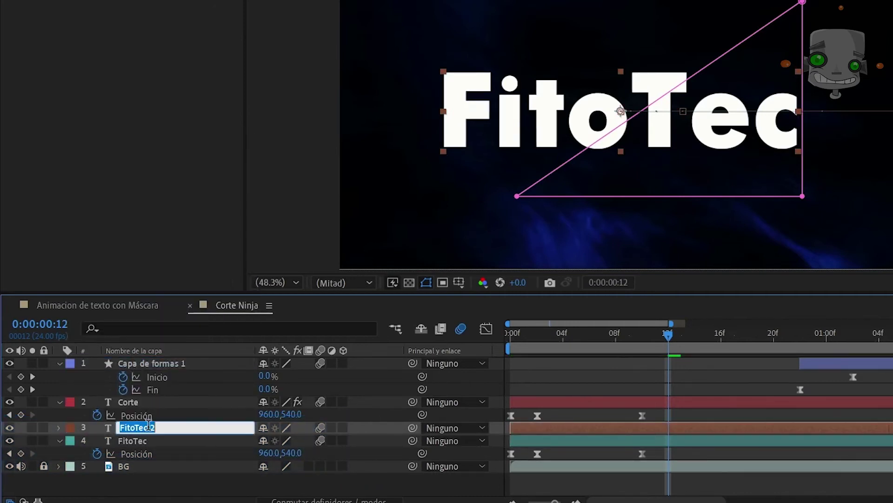
pyautogui.write('Fi')
pyautogui.press('Return')
pyautogui.press('u')
# Trim the end of the FitoTec FULL layer to 0:00:00:22, where the slash line starts
pyautogui.moveTo(512, 336); pyautogui.dragTo(541, 379)
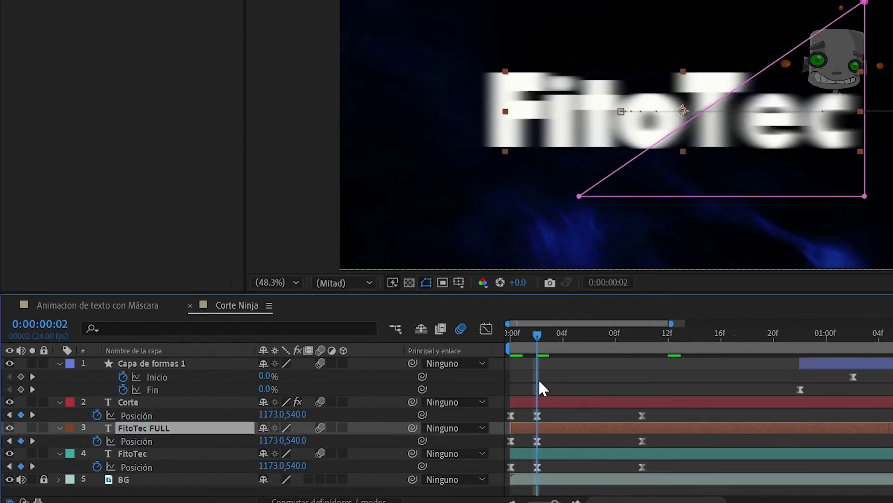
pyautogui.moveTo(540, 336); pyautogui.dragTo(804, 406)
pyautogui.hotkey('alt', ']')
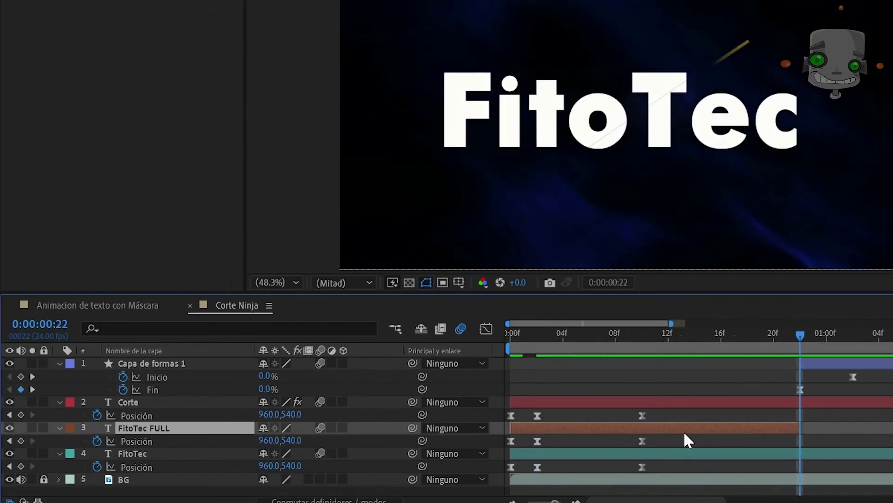
# Delete Máscara 1 from the FitoTec FULL layer and collapse its properties
pyautogui.click(59, 428)
pyautogui.click(59, 428)
pyautogui.click(73, 412)
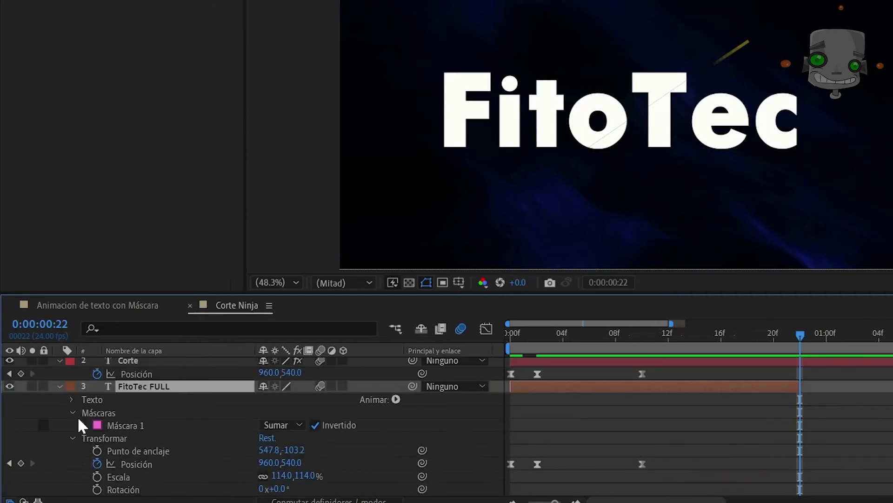
pyautogui.click(147, 422)
pyautogui.press('Delete')
pyautogui.moveTo(799, 336); pyautogui.dragTo(802, 338)
pyautogui.click(59, 386)
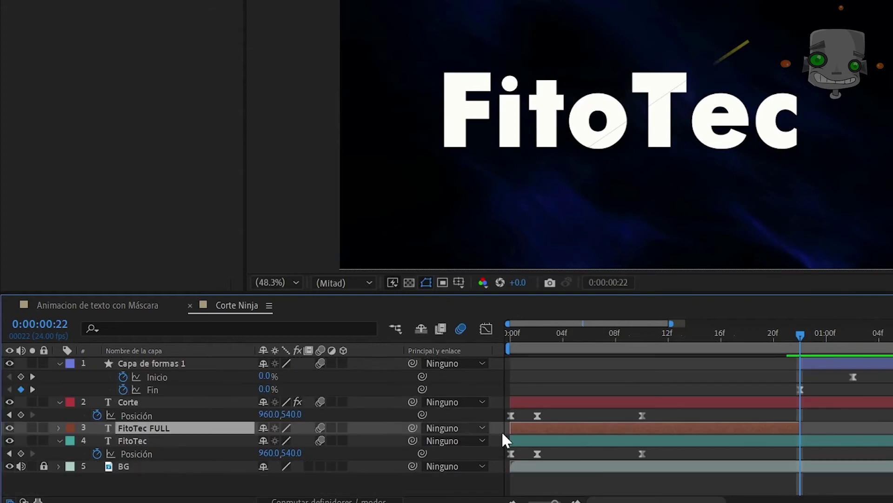
# Trim the starts of the Corte and FitoTec layers to 0:00:00:22 and preview the cut from the beginning
pyautogui.click(514, 402)
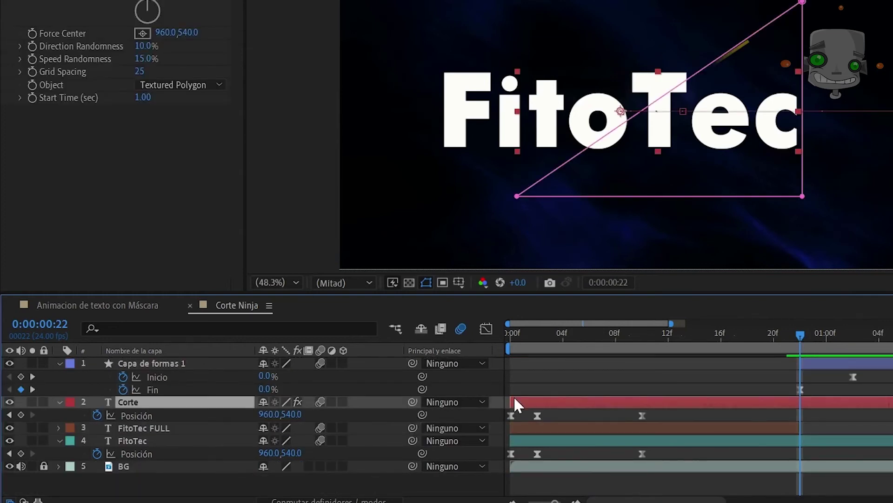
pyautogui.keyDown('ctrl'); pyautogui.click(605, 442); pyautogui.keyUp('ctrl')
pyautogui.moveTo(511, 402); pyautogui.dragTo(801, 404)
pyautogui.moveTo(803, 334); pyautogui.dragTo(430, 331)
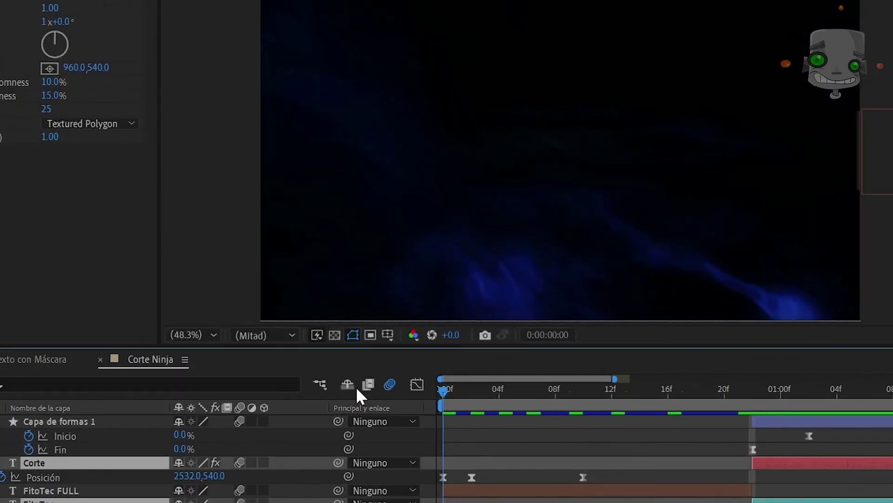
pyautogui.press('space')
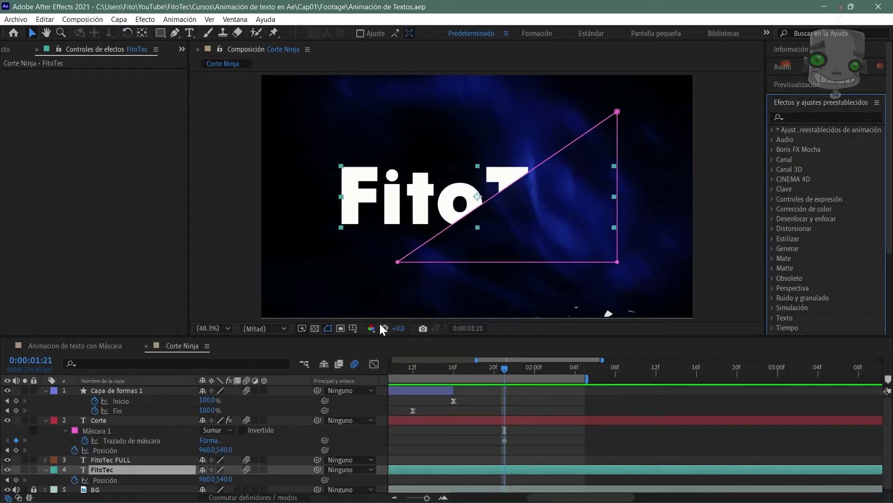
# Create an 8-second HDTV 1080 24 composition named Atenuación de Color and move it into the Comps folder
pyautogui.hotkey('ctrl', 'n')
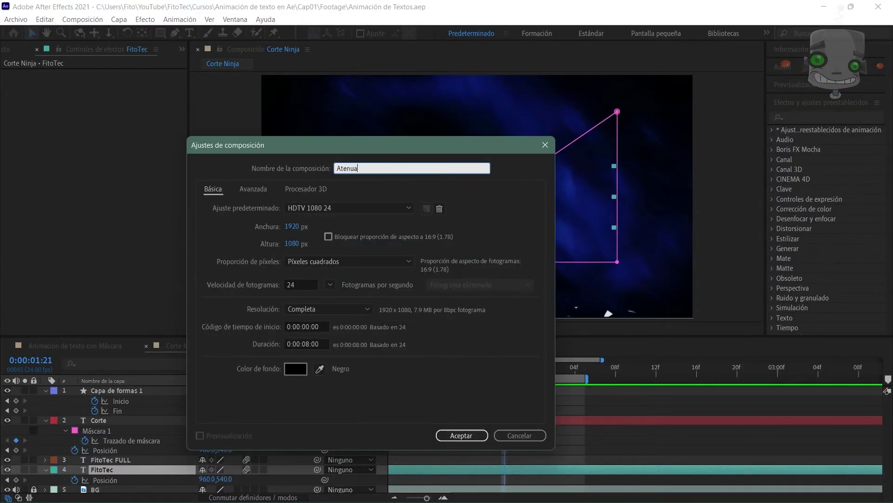
pyautogui.press('Return')
pyautogui.click(38, 49)
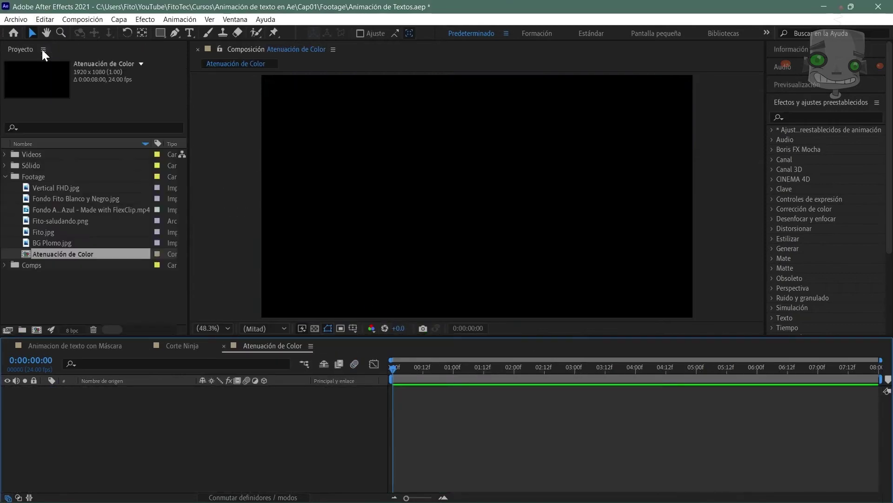
pyautogui.moveTo(85, 256); pyautogui.dragTo(46, 264)
# Add the blue FlexClip background video to the composition and create a two-line text layer reading FitoTec / CURSOS
pyautogui.moveTo(59, 210); pyautogui.dragTo(113, 404)
pyautogui.click(189, 33)
pyautogui.click(353, 149)
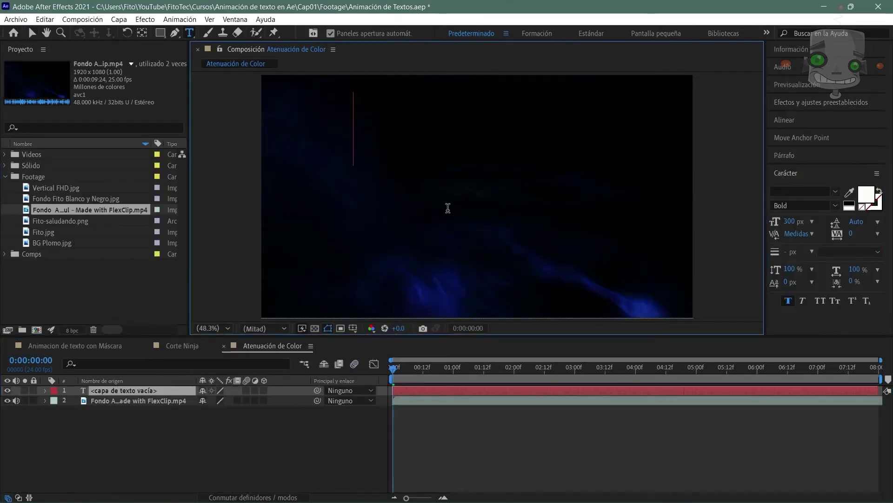
pyautogui.write('FitoTec')
pyautogui.press('Return')
pyautogui.write('CURSOS')
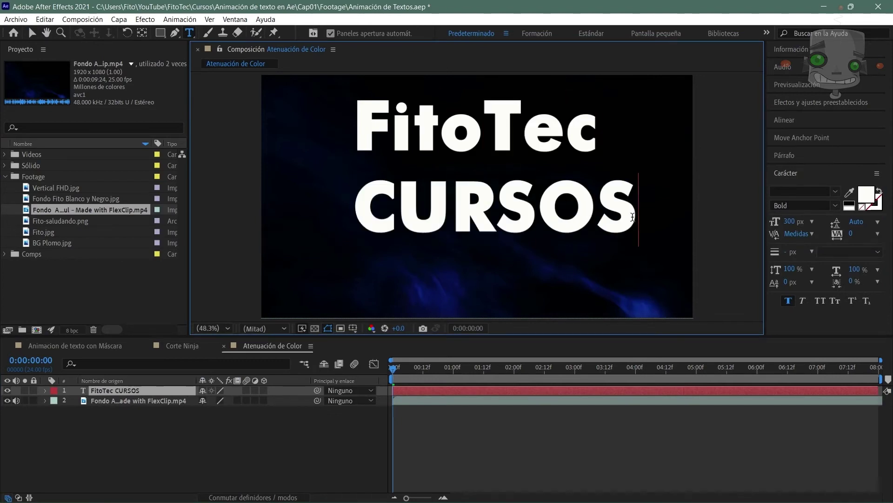
# Set the line spacing of the FitoTec CURSOS text to 235 px and adjust its font size
pyautogui.moveTo(523, 299); pyautogui.dragTo(332, 144)
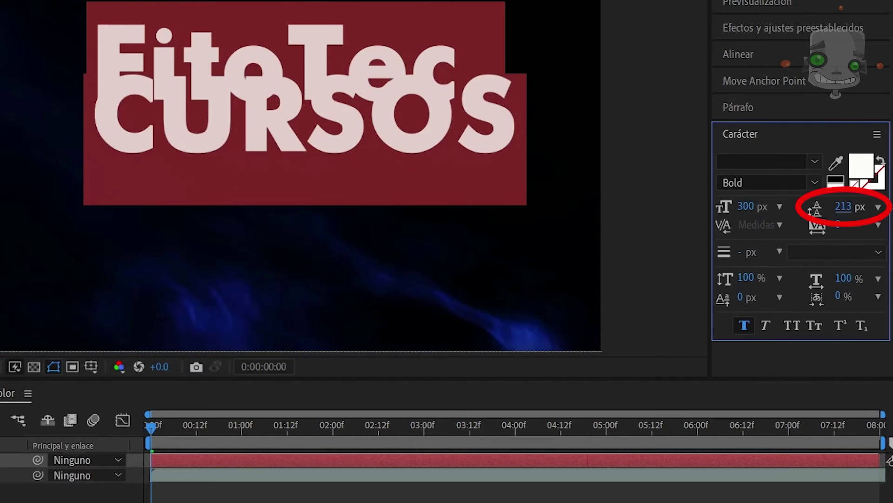
pyautogui.moveTo(844, 207); pyautogui.dragTo(866, 209)
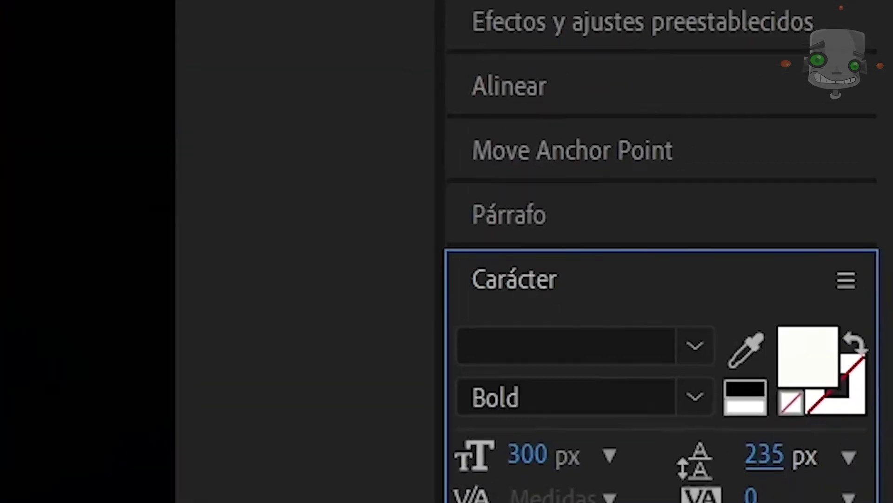
pyautogui.click(493, 154)
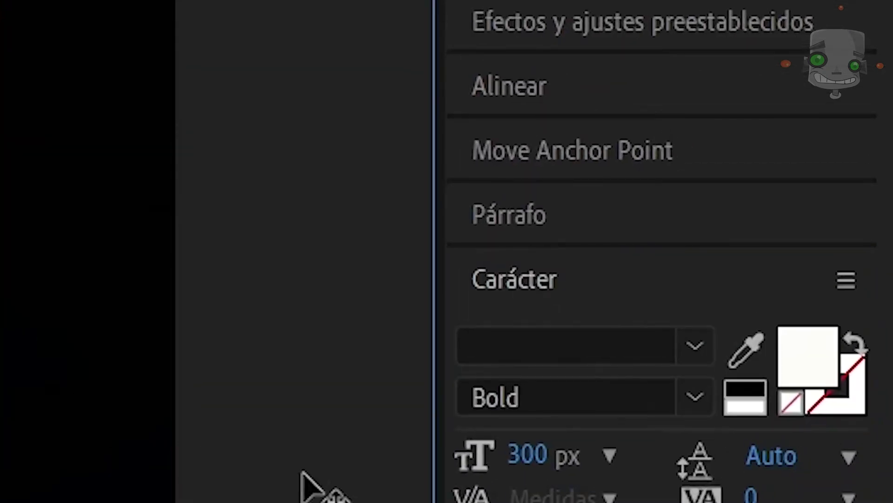
pyautogui.click(528, 454)
pyautogui.write('3200')
pyautogui.press('Return')
# Center the text layer's anchor point and align the layer to the horizontal and vertical center of the composition
pyautogui.click(516, 153)
pyautogui.click(553, 263)
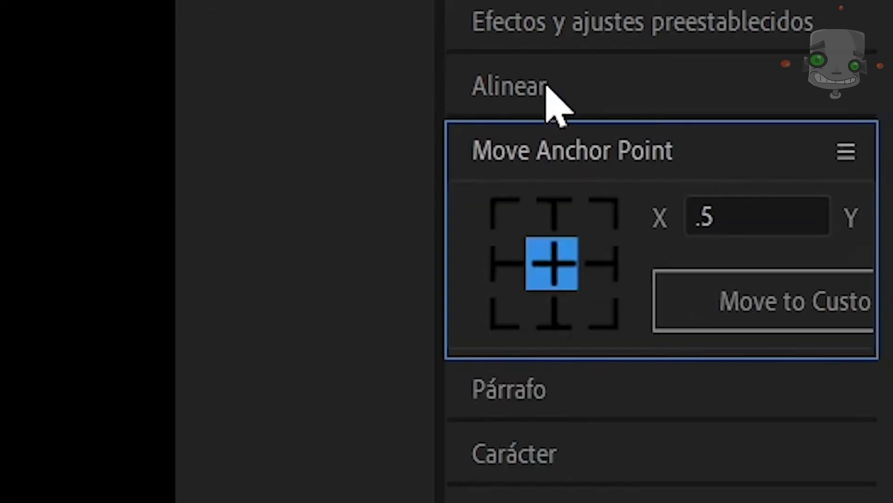
pyautogui.click(546, 86)
pyautogui.click(564, 208)
pyautogui.click(776, 192)
pyautogui.press('s')
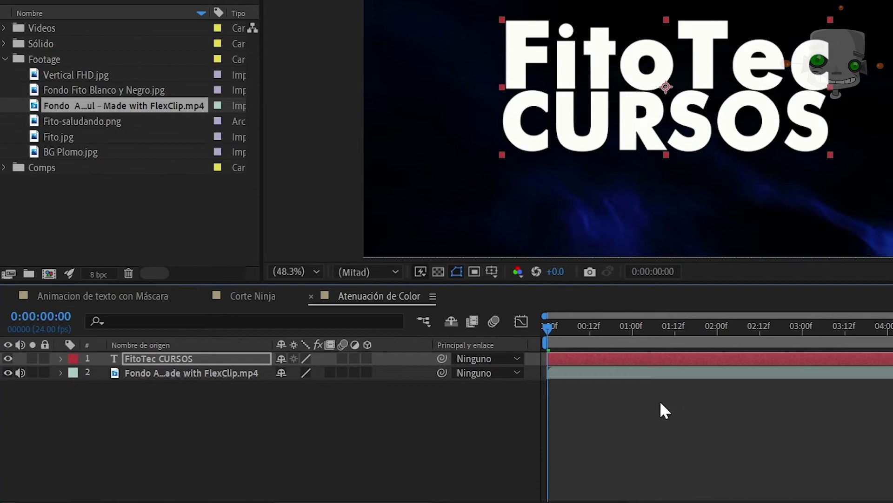
# Add an Opacidad text animator to the FitoTec CURSOS layer and keyframe it at 0% at 0:00:00:00
pyautogui.click(59, 359)
pyautogui.click(424, 373)
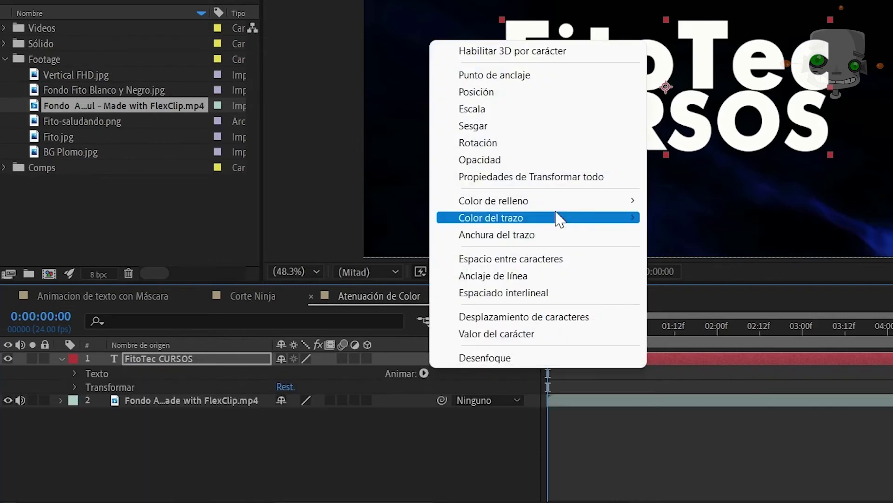
pyautogui.click(466, 165)
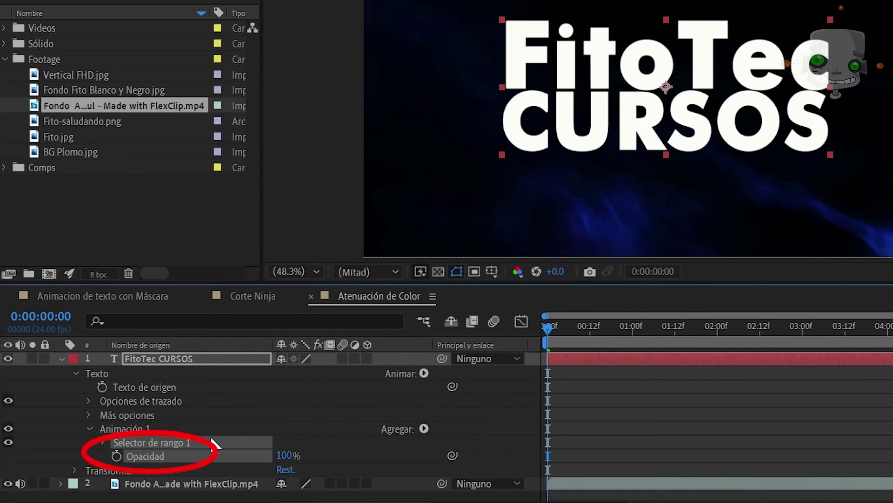
pyautogui.click(117, 456)
pyautogui.click(292, 455)
pyautogui.write('0')
pyautogui.press('Return')
# Keyframe the animator's Opacidad at 100% at 0:00:02:00
pyautogui.moveTo(761, 327); pyautogui.dragTo(717, 327)
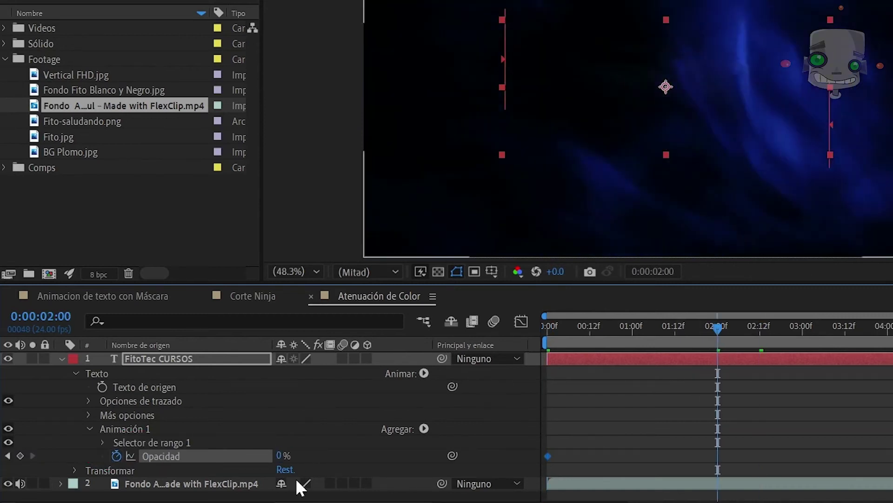
pyautogui.click(282, 454)
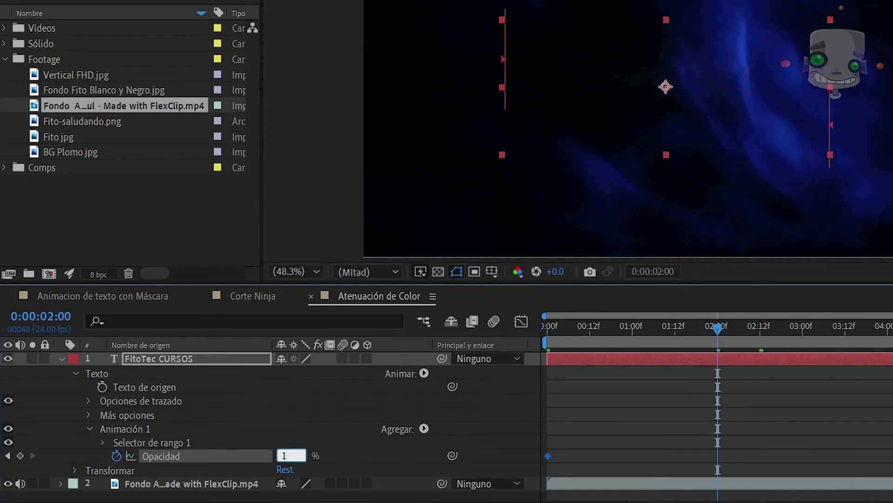
pyautogui.write('100')
pyautogui.press('Return')
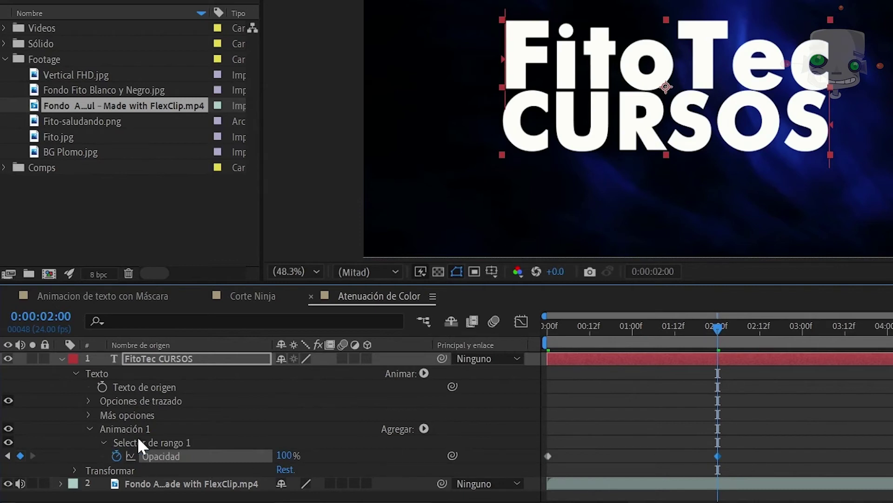
# Set Basado en to Palabras in the advanced options of Selector de rango 1
pyautogui.click(104, 442)
pyautogui.scroll(-2, 215, 458)
pyautogui.click(117, 451)
pyautogui.scroll(-2, 326, 442)
pyautogui.scroll(2, 381, 447)
pyautogui.click(424, 397)
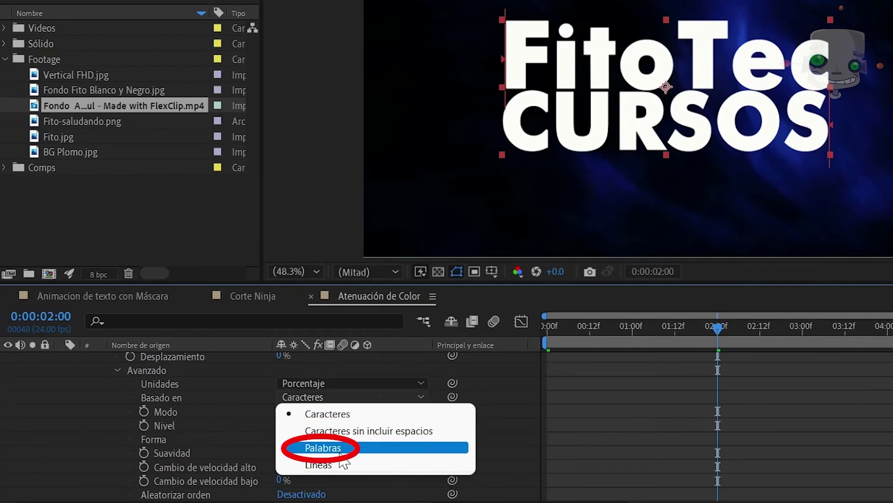
pyautogui.click(326, 447)
# Keyframe Inicio of Selector de rango 1 from 0% at 0:00:00:00 to 100% at about 0:00:00:17, and preview the fade
pyautogui.press('Home')
pyautogui.scroll(3, 220, 412)
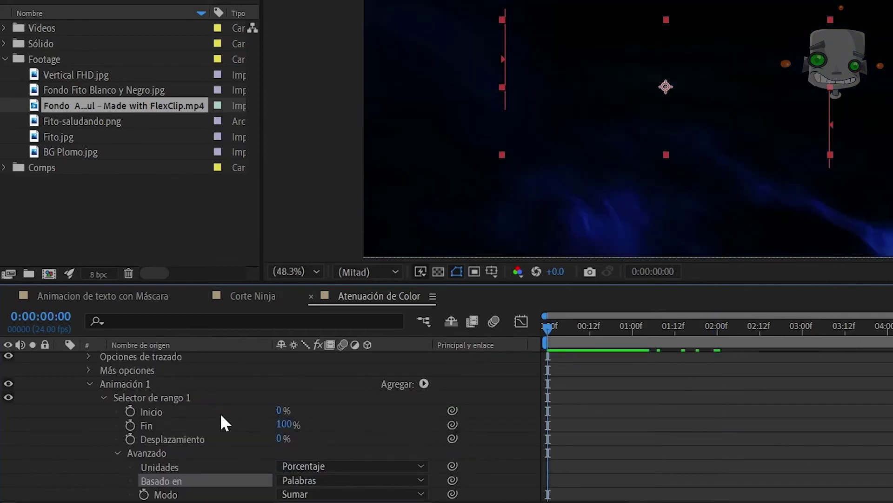
pyautogui.click(130, 411)
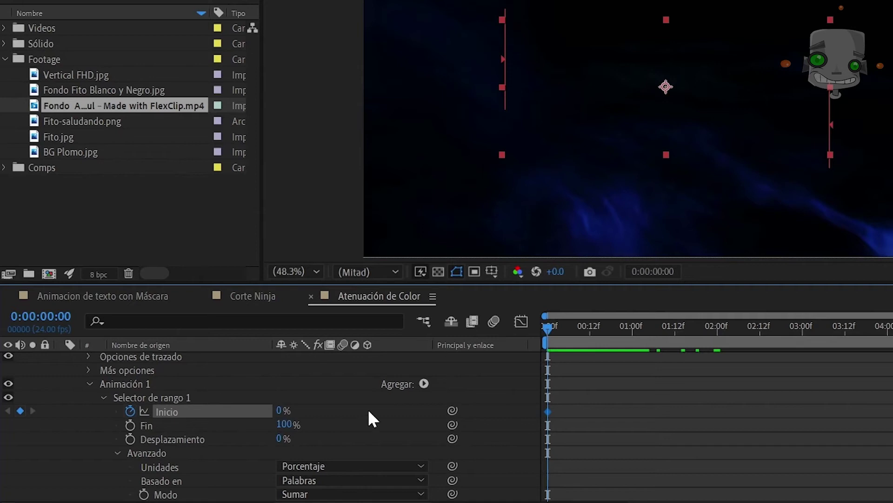
pyautogui.moveTo(547, 328)
pyautogui.mouseDown()
pyautogui.moveTo(608, 329)
pyautogui.moveTo(530, 326)
pyautogui.mouseUp()
pyautogui.click(282, 411)
pyautogui.write('100')
pyautogui.press('Return')
pyautogui.press('space')
pyautogui.press('space')
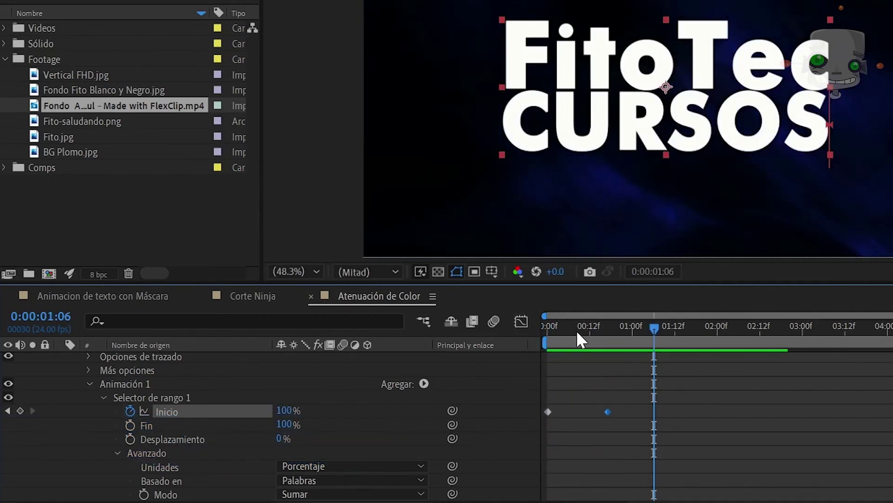
# Move the end keyframe of Inicio in FitoTec CURSOS to about 0:00:01:18
pyautogui.press('u')
pyautogui.moveTo(610, 385); pyautogui.dragTo(669, 392)
pyautogui.click(406, 378)
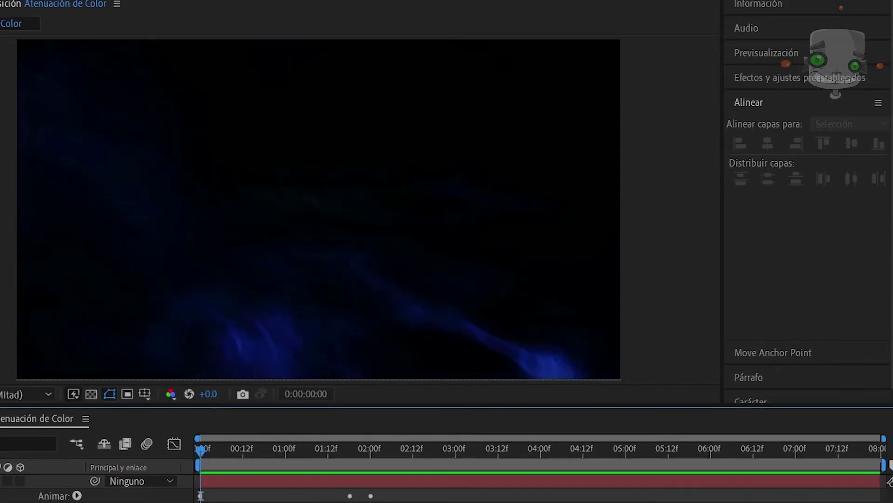
# Find the Relleno effect and apply it to the FitoTec CURSOS layer
pyautogui.click(768, 77)
pyautogui.click(778, 98)
pyautogui.write('rellen')
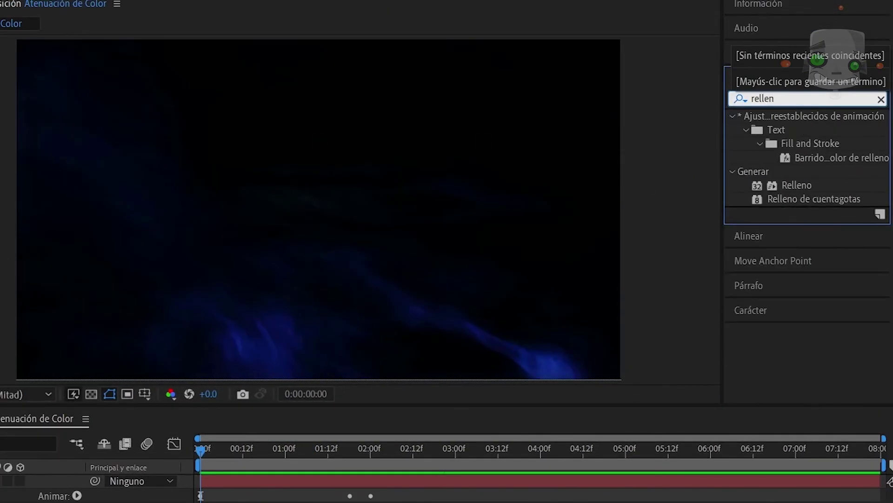
pyautogui.moveTo(803, 184); pyautogui.dragTo(257, 372)
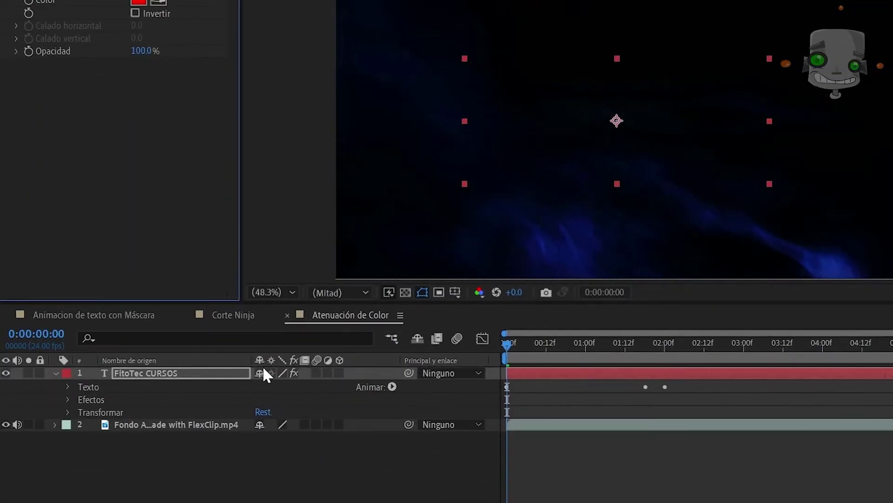
# Keyframe the Relleno effect's Color at 0:00:00:00 with light pink FDD7D7
pyautogui.click(68, 399)
pyautogui.click(81, 412)
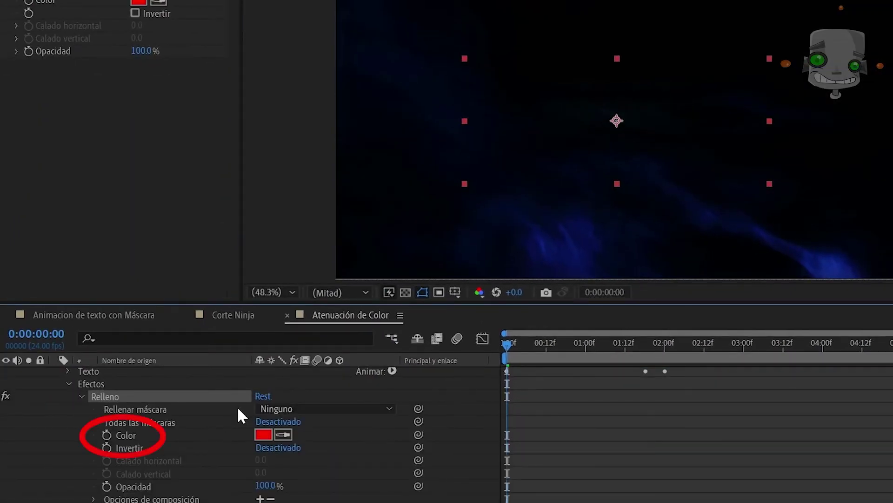
pyautogui.click(107, 435)
pyautogui.click(263, 434)
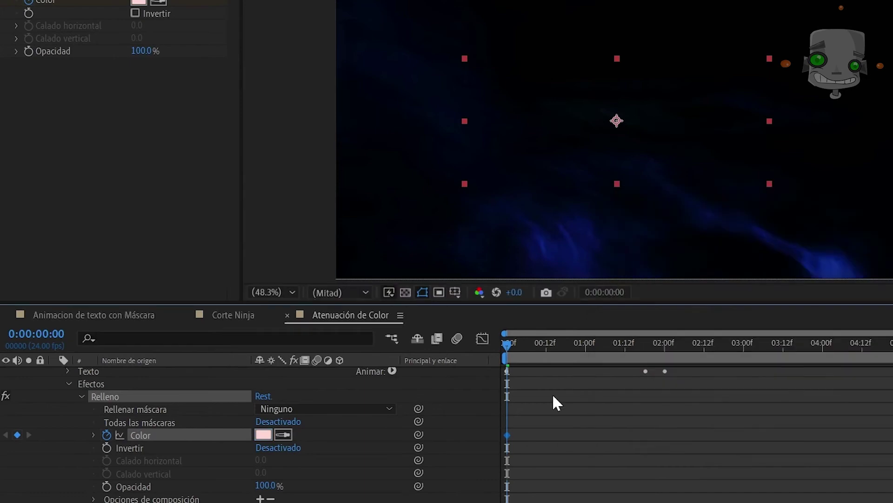
# Keyframe the Relleno Color as orange at 0:00:02:00
pyautogui.click(663, 348)
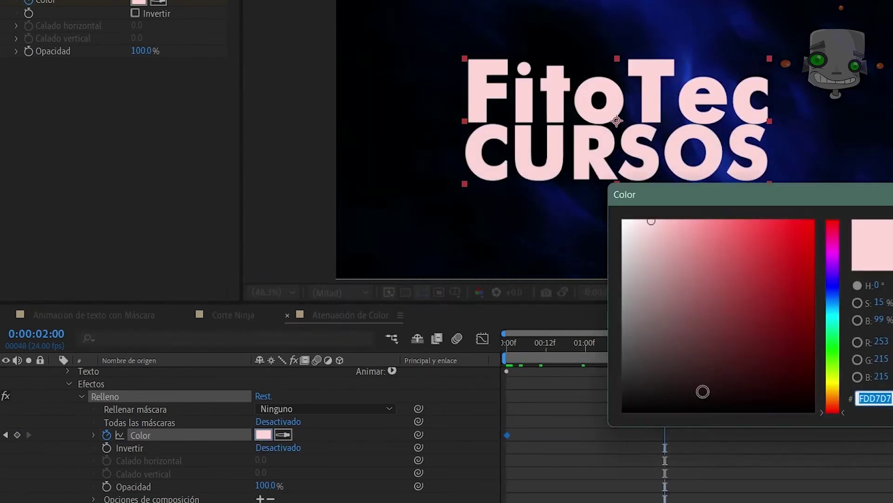
pyautogui.click(833, 392)
pyautogui.moveTo(802, 225)
pyautogui.mouseDown()
pyautogui.moveTo(776, 226)
pyautogui.moveTo(784, 226)
pyautogui.mouseUp()
pyautogui.press('Return')
# Apply Easy Ease to all Inicio, Opacidad and Color keyframes of FitoTec CURSOS and preview the animation
pyautogui.moveTo(663, 347); pyautogui.dragTo(506, 349)
pyautogui.press('u')
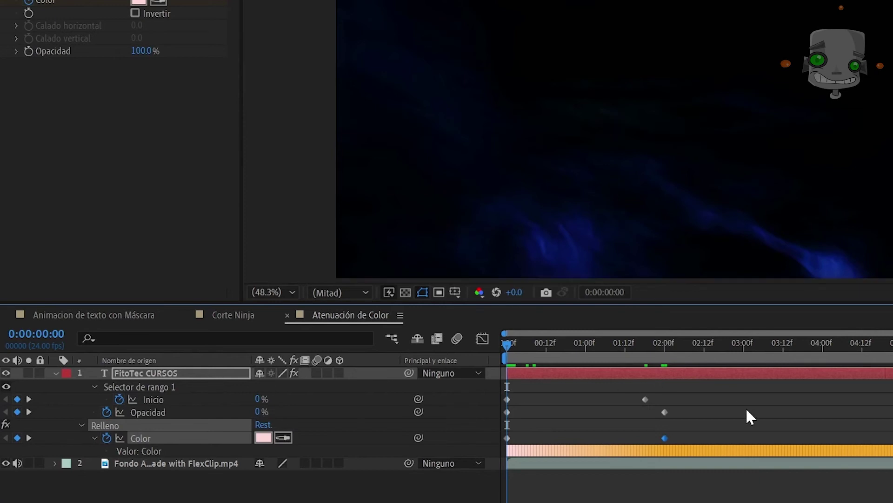
pyautogui.press('space')
pyautogui.press('space')
pyautogui.moveTo(715, 393); pyautogui.dragTo(493, 443)
pyautogui.press('F9')
pyautogui.click(508, 346)
pyautogui.press('space')
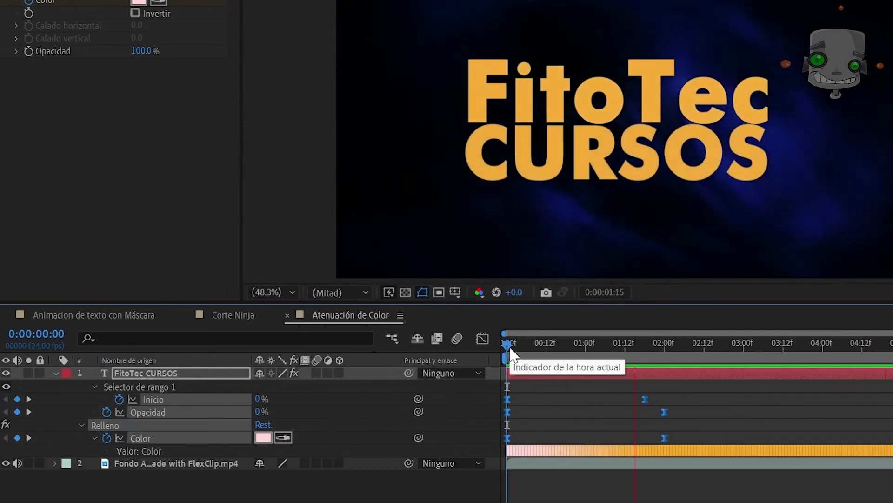
pyautogui.press('space')
# Add a light green Relleno Color keyframe at about 0:00:04:00 and preview the colour change
pyautogui.moveTo(510, 346); pyautogui.dragTo(493, 378)
pyautogui.click(264, 437)
pyautogui.click(833, 361)
pyautogui.click(737, 225)
pyautogui.press('Return')
pyautogui.press('space')
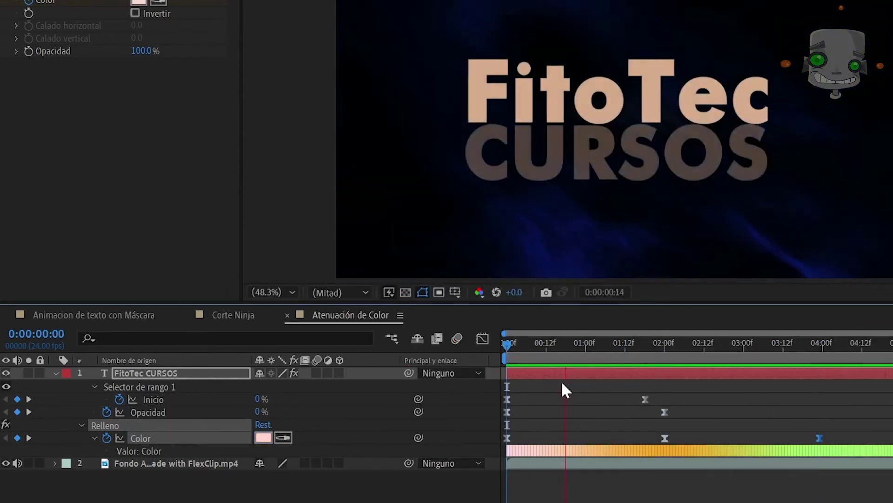
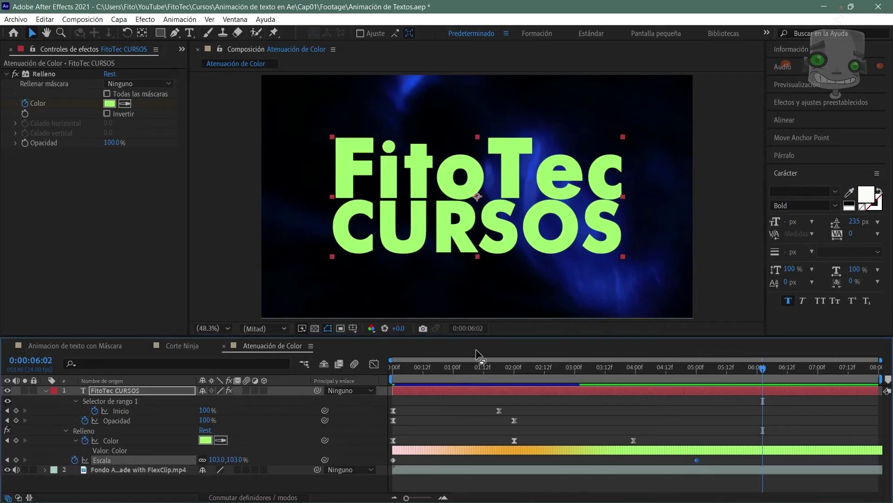
# Create a composition named Segementacion y Coloracion and add the blue FlexClip background video to it
pyautogui.hotkey('ctrl', 'n')
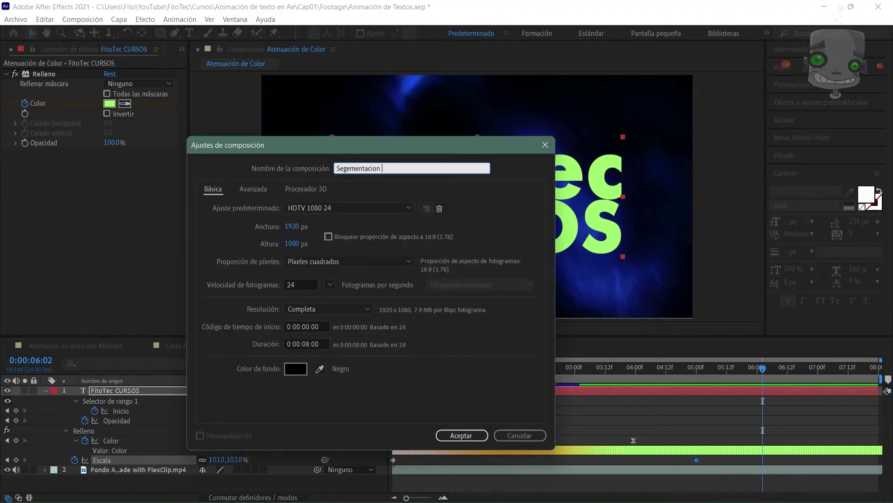
pyautogui.press('Return')
pyautogui.moveTo(61, 199); pyautogui.dragTo(135, 419)
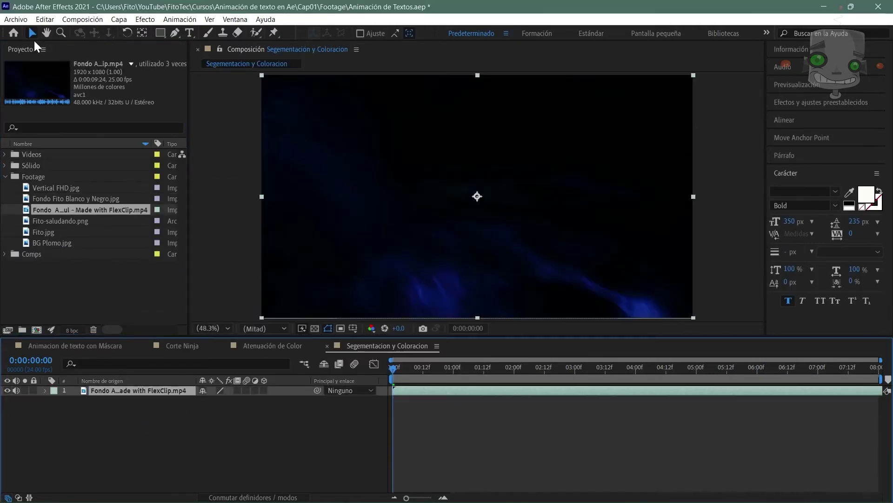
# Add a text layer reading Fito on the first line and Toons on the second
pyautogui.hotkey('ctrl', 't')
pyautogui.click(343, 153)
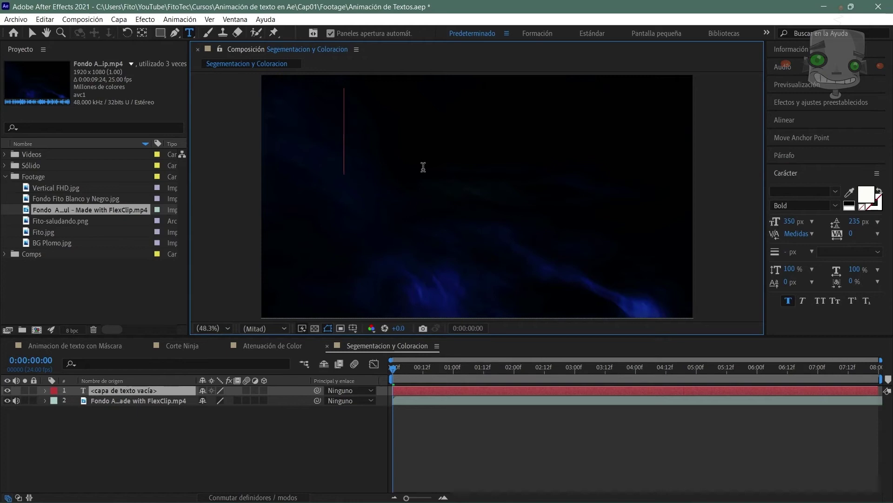
pyautogui.write('Fito')
pyautogui.press('Return')
pyautogui.write('Toons')
# Increase the leading between the Fito and Toons lines
pyautogui.moveTo(854, 222); pyautogui.dragTo(835, 222)
pyautogui.moveTo(587, 195); pyautogui.dragTo(344, 125)
pyautogui.moveTo(855, 222); pyautogui.dragTo(886, 222)
# Center the Fito Toons layer horizontally and vertically in the composition and move its anchor point to its center
pyautogui.click(788, 121)
pyautogui.click(798, 149)
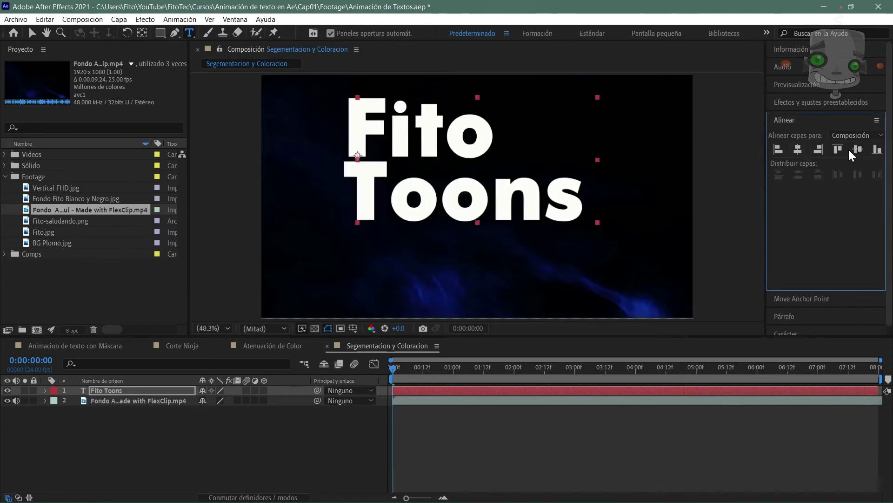
pyautogui.click(857, 150)
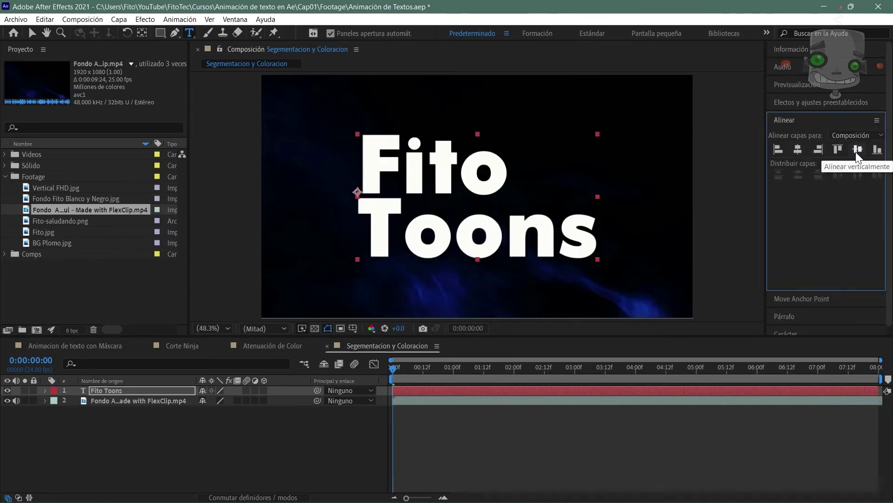
pyautogui.click(816, 298)
pyautogui.click(797, 171)
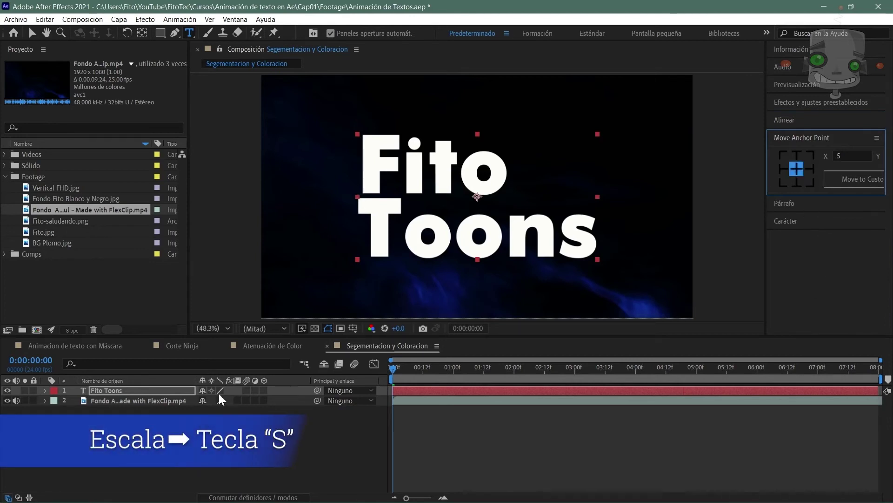
# Scale the Fito Toons layer to 110%
pyautogui.press('s')
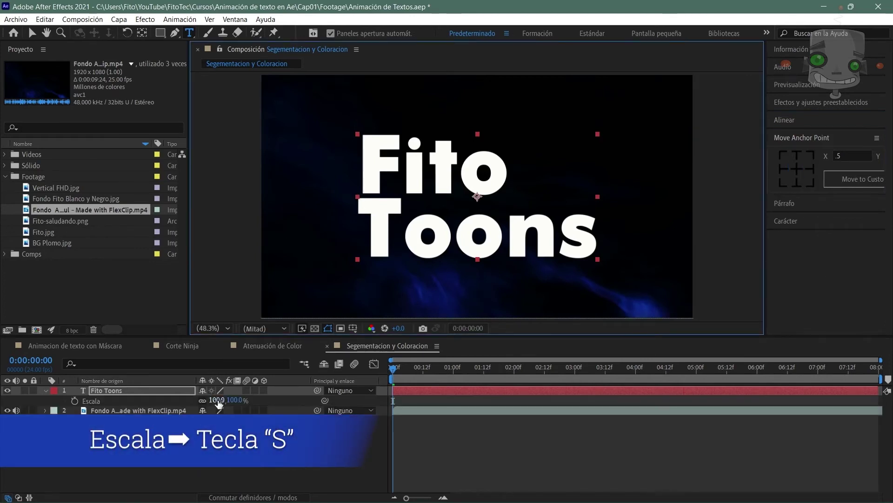
pyautogui.moveTo(214, 401); pyautogui.dragTo(216, 401)
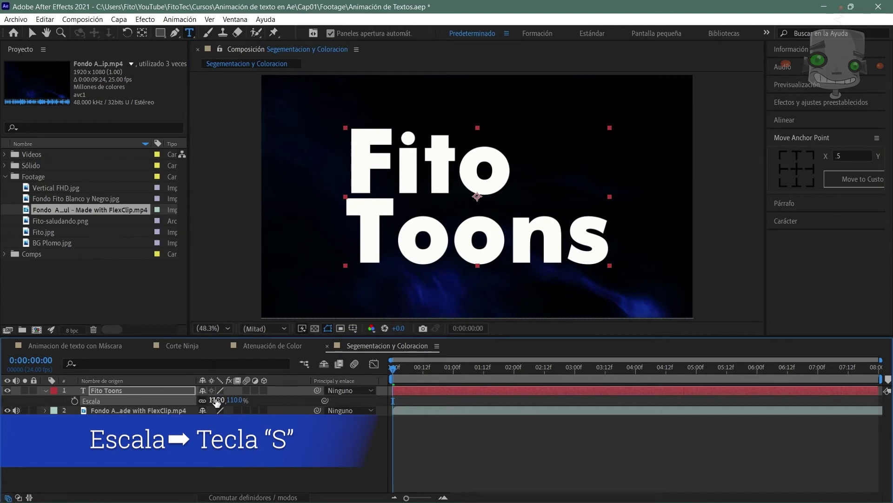
pyautogui.press('s')
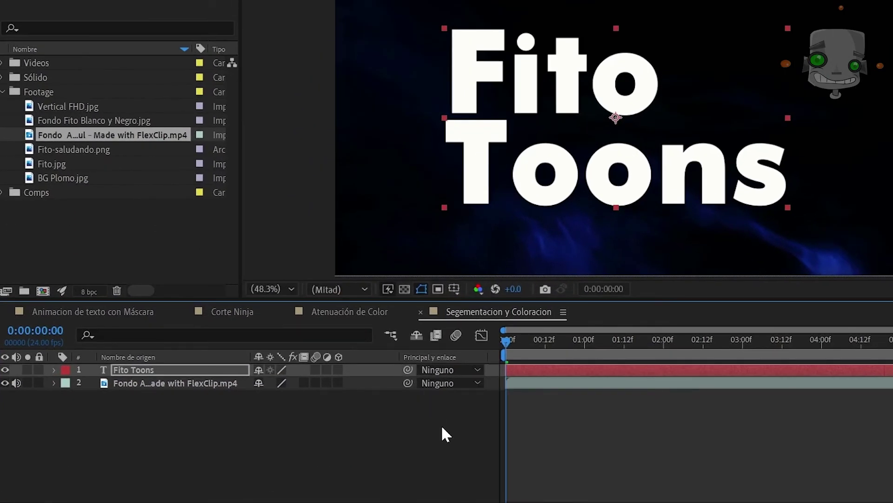
# Add an Espacio entre caracteres text animator to Fito Toons and set Nivel de espacio entre caracteres to 153
pyautogui.click(54, 370)
pyautogui.click(391, 383)
pyautogui.click(516, 280)
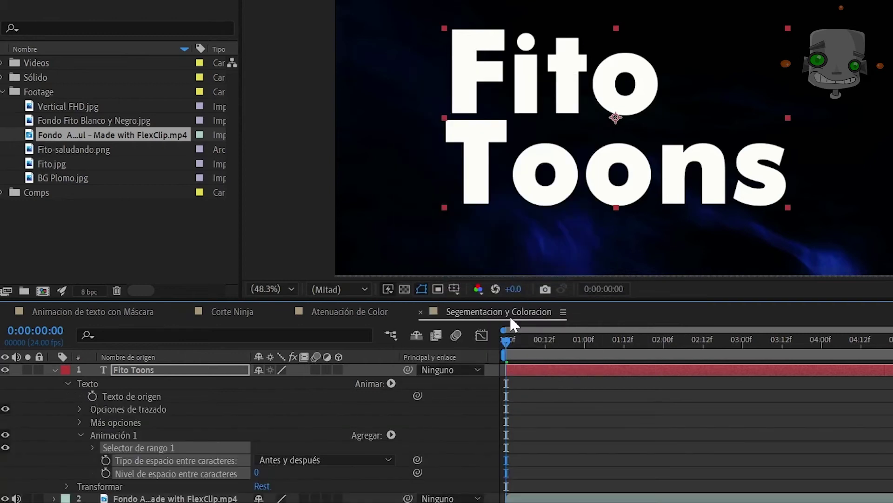
pyautogui.click(257, 473)
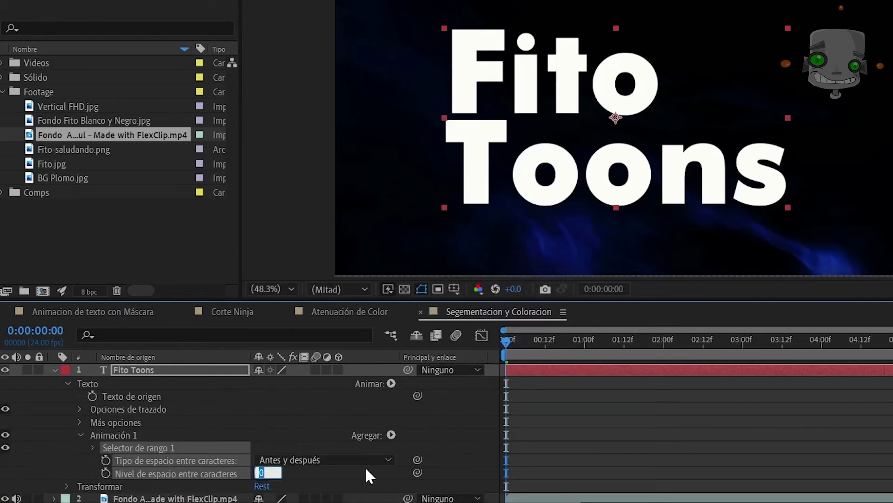
pyautogui.write('153')
pyautogui.click(366, 468)
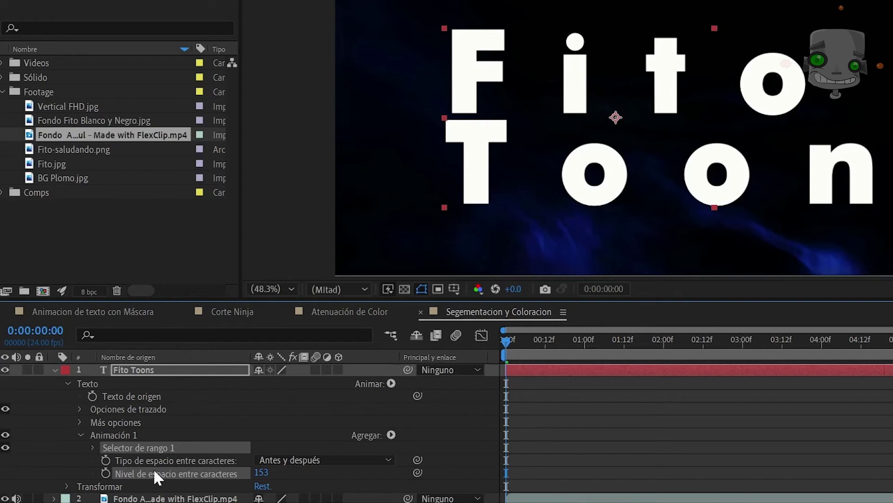
# Keyframe Inicio of Selector de rango 1 from 0% at 0:00:00:00 to 100% at 0:00:00:15 and preview the spacing animation
pyautogui.click(94, 446)
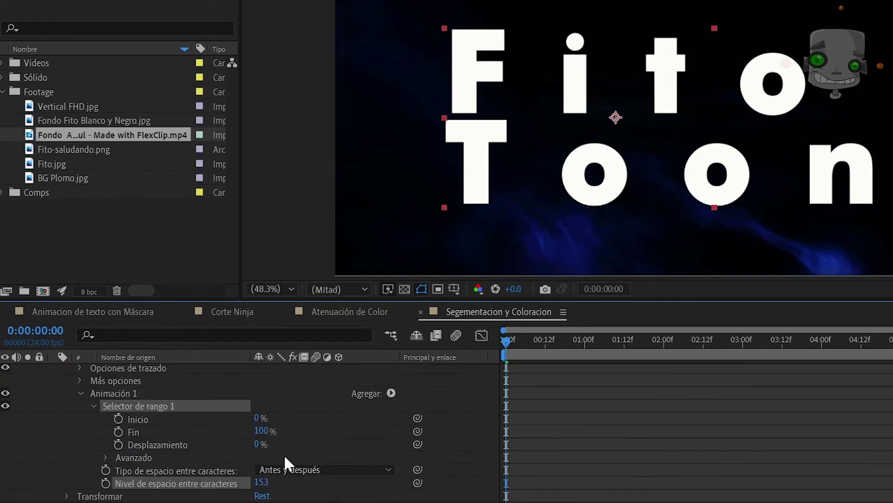
pyautogui.click(118, 419)
pyautogui.moveTo(507, 340); pyautogui.dragTo(555, 339)
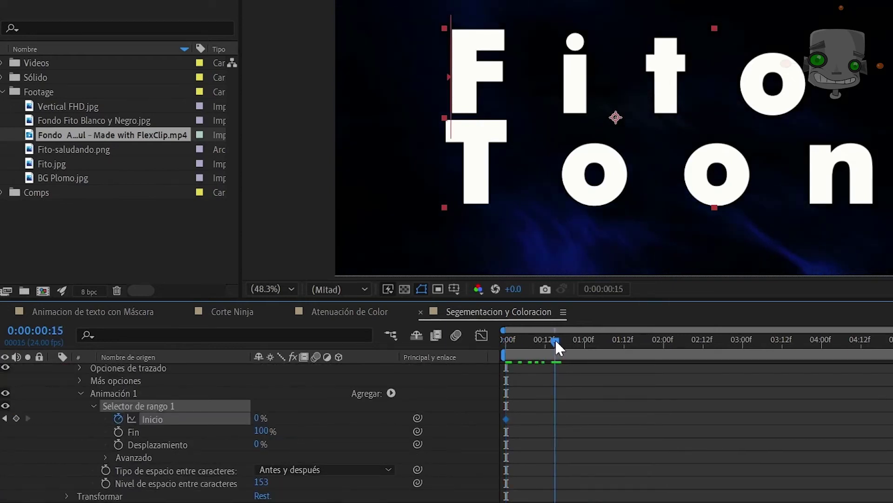
pyautogui.click(257, 418)
pyautogui.write('100')
pyautogui.press('Return')
pyautogui.moveTo(555, 342); pyautogui.dragTo(506, 343)
pyautogui.press('space')
pyautogui.press('space')
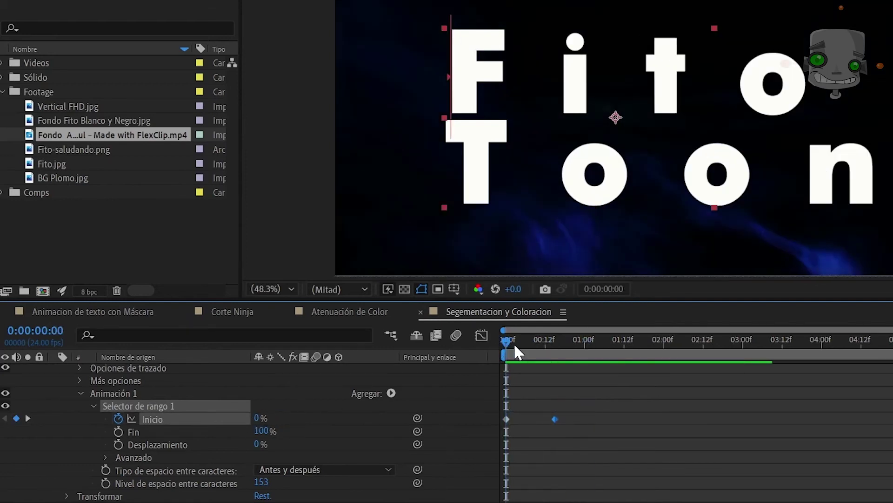
# Add a Color de relleno property to the text animation and keyframe it as red at 0:00:00:00
pyautogui.click(82, 394)
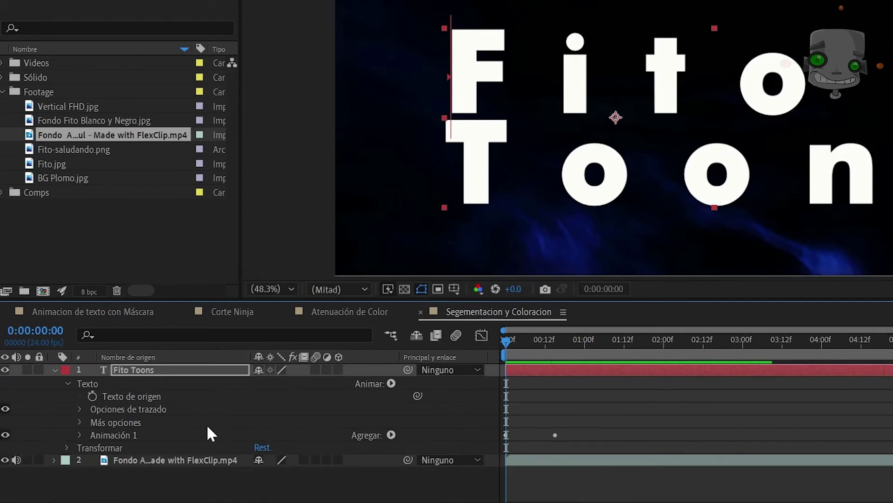
pyautogui.click(391, 383)
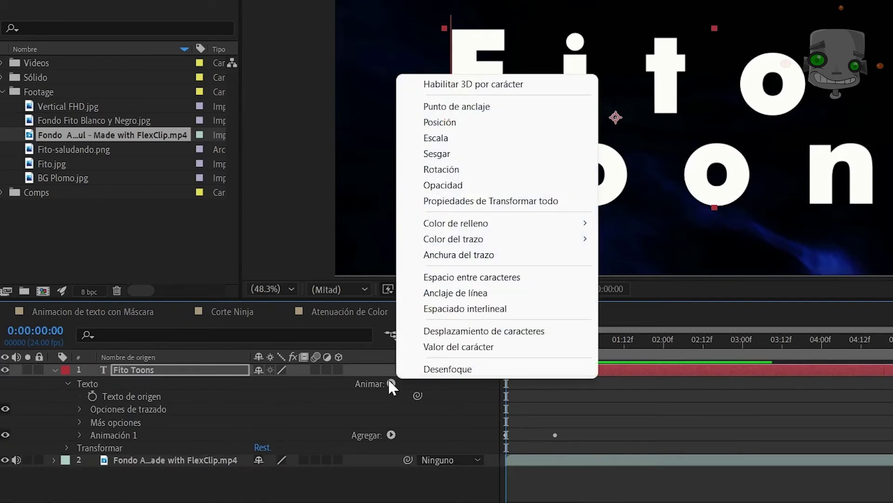
pyautogui.moveTo(554, 226)
pyautogui.click(651, 228)
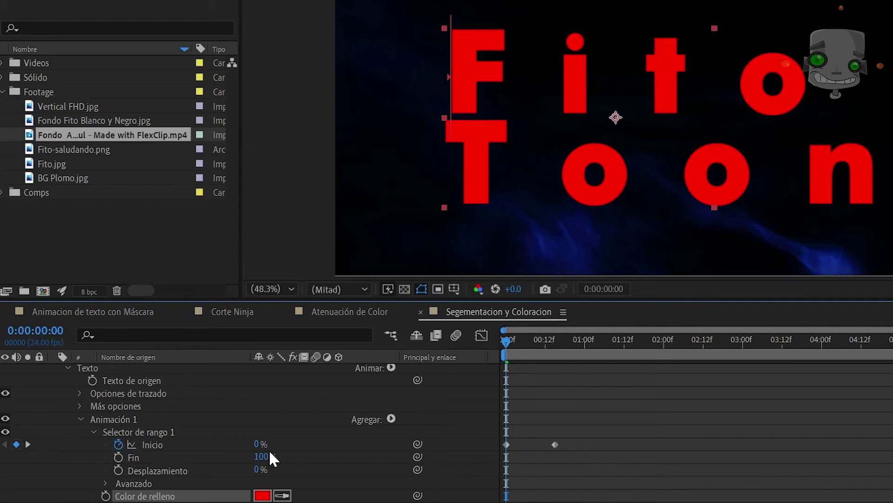
pyautogui.scroll(-1, 255, 450)
pyautogui.click(106, 457)
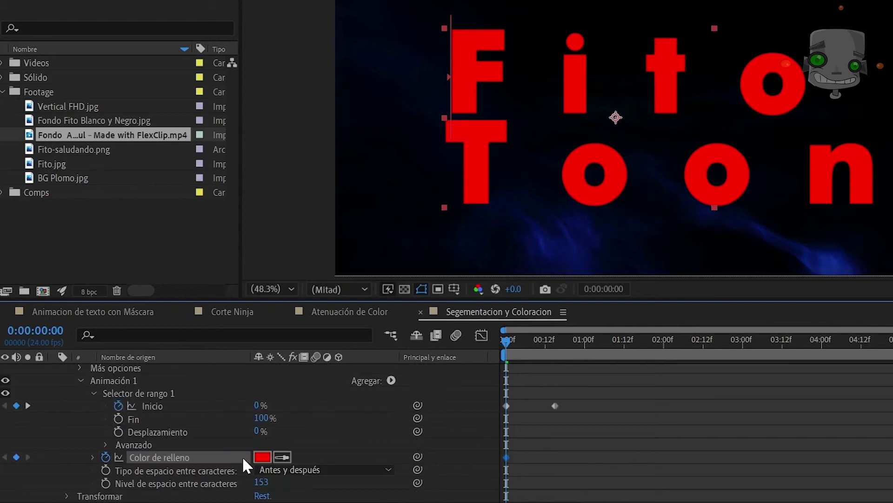
# Keyframe Color de relleno as yellow at 0:00:00:05 and preview the colour change
pyautogui.moveTo(506, 339); pyautogui.dragTo(523, 339)
pyautogui.click(263, 457)
pyautogui.moveTo(837, 329); pyautogui.dragTo(835, 384)
pyautogui.click(891, 223)
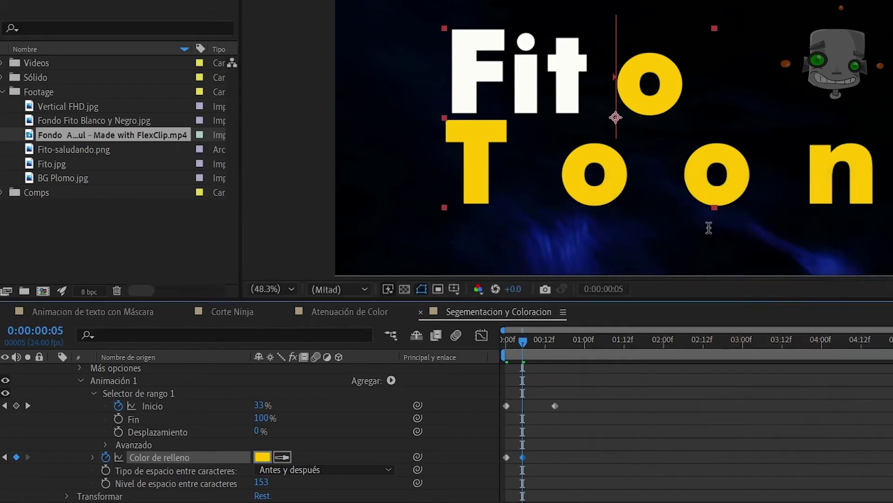
pyautogui.moveTo(523, 342)
pyautogui.mouseDown()
pyautogui.moveTo(503, 349)
pyautogui.moveTo(504, 366)
pyautogui.moveTo(560, 363)
pyautogui.moveTo(505, 365)
pyautogui.moveTo(522, 341)
pyautogui.mouseUp()
pyautogui.press('space')
# Apply Easy Ease to both Color de relleno keyframes and preview the result
pyautogui.moveTo(547, 451); pyautogui.dragTo(501, 459)
pyautogui.press('F9')
pyautogui.moveTo(523, 343); pyautogui.dragTo(505, 347)
pyautogui.press('space')
pyautogui.press('space')
# Apply Easy Ease to both Inicio keyframes of Selector de rango 1 and preview the result
pyautogui.moveTo(574, 402); pyautogui.dragTo(505, 408)
pyautogui.press('F9')
pyautogui.moveTo(517, 345); pyautogui.dragTo(504, 340)
pyautogui.press('space')
pyautogui.press('space')
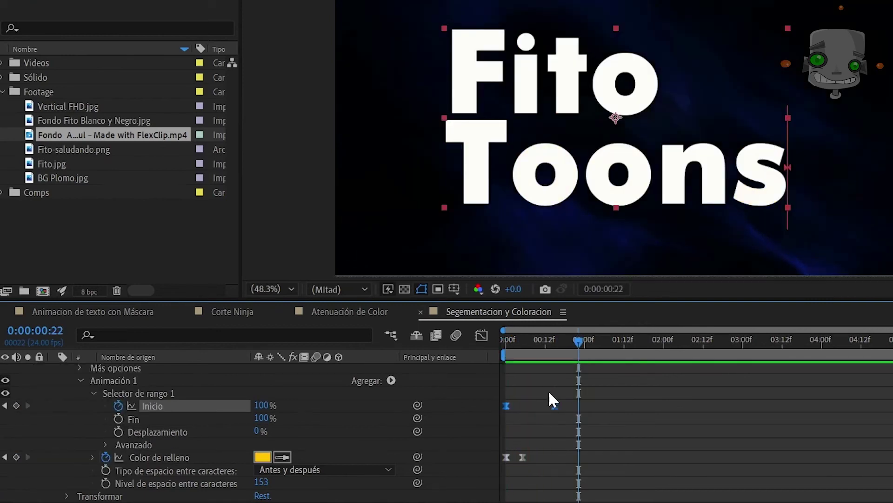
# Move the end keyframes of Inicio to about 0:00:01:16 and Color de relleno to about 0:00:01:06, and preview the slower animation
pyautogui.moveTo(600, 401); pyautogui.dragTo(520, 457)
pyautogui.moveTo(523, 458); pyautogui.dragTo(605, 458)
pyautogui.moveTo(578, 343); pyautogui.dragTo(494, 356)
pyautogui.press('space')
pyautogui.press('space')
pyautogui.moveTo(647, 343); pyautogui.dragTo(506, 343)
# Review the animator's properties and show only the keyframed properties of the Fito Toons layer
pyautogui.click(81, 381)
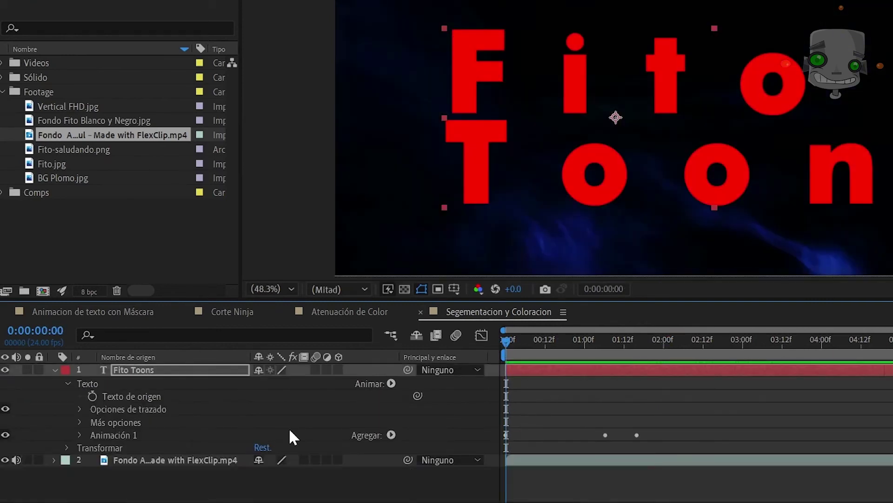
pyautogui.click(79, 435)
pyautogui.scroll(-3, 221, 452)
pyautogui.click(92, 444)
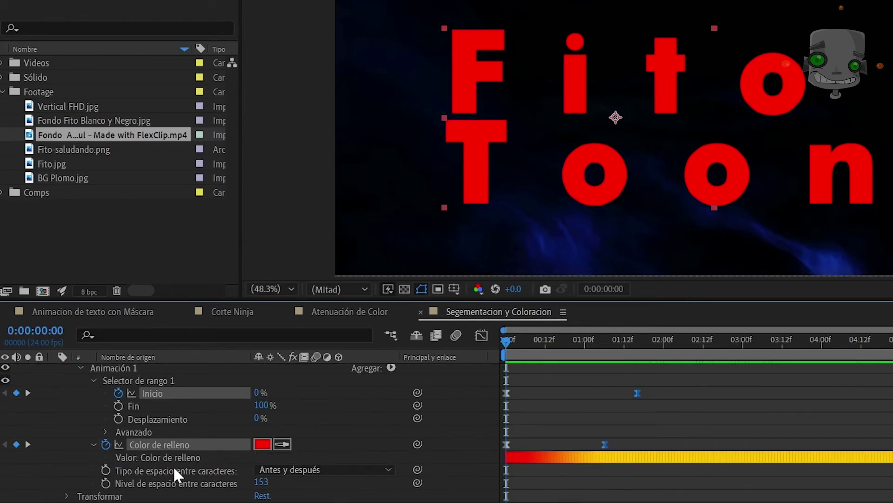
pyautogui.scroll(-1, 347, 479)
pyautogui.moveTo(506, 343)
pyautogui.mouseDown()
pyautogui.moveTo(775, 345)
pyautogui.moveTo(506, 347)
pyautogui.mouseUp()
pyautogui.press('u')
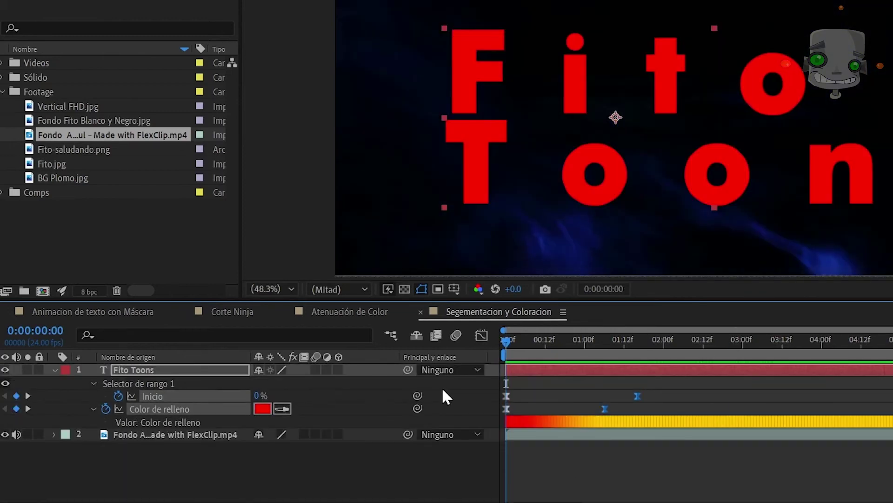
# Keyframe Escala of Fito Toons at 142% at 0:00:00:00 and add a second Escala keyframe at about 0:00:02:11
pyautogui.hotkey('alt', 'shift', 's')
pyautogui.click(700, 343)
pyautogui.moveTo(296, 434); pyautogui.dragTo(312, 434)
pyautogui.click(506, 345)
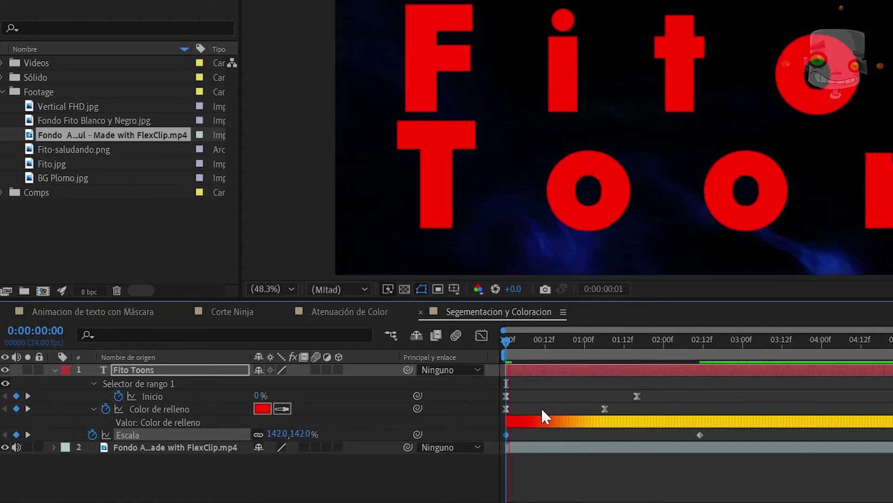
# Move the end Escala keyframe of Fito Toons to about 0:00:04:05 and preview the slower scaling
pyautogui.press('space')
pyautogui.moveTo(700, 434); pyautogui.dragTo(839, 435)
pyautogui.click(506, 343)
pyautogui.press('space')
# Add a violet Color de relleno keyframe at 0:00:04:05, aligned with the end Escala keyframe, and preview the animation
pyautogui.click(605, 343)
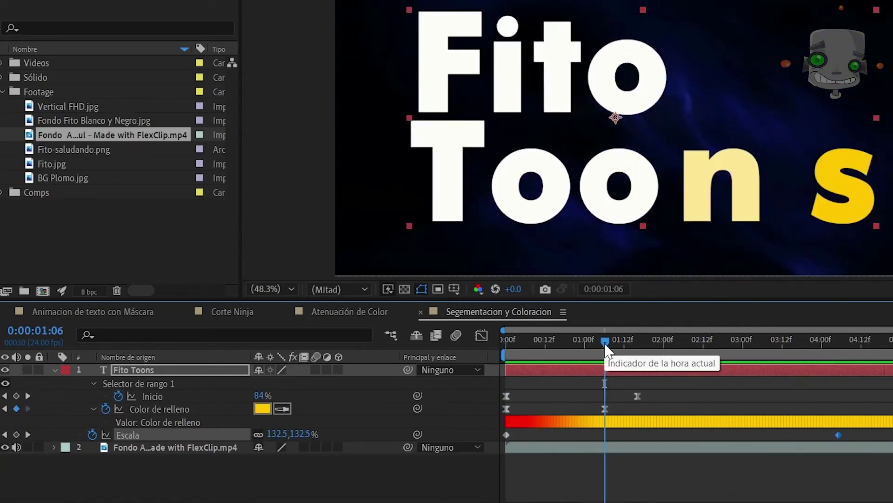
pyautogui.click(838, 343)
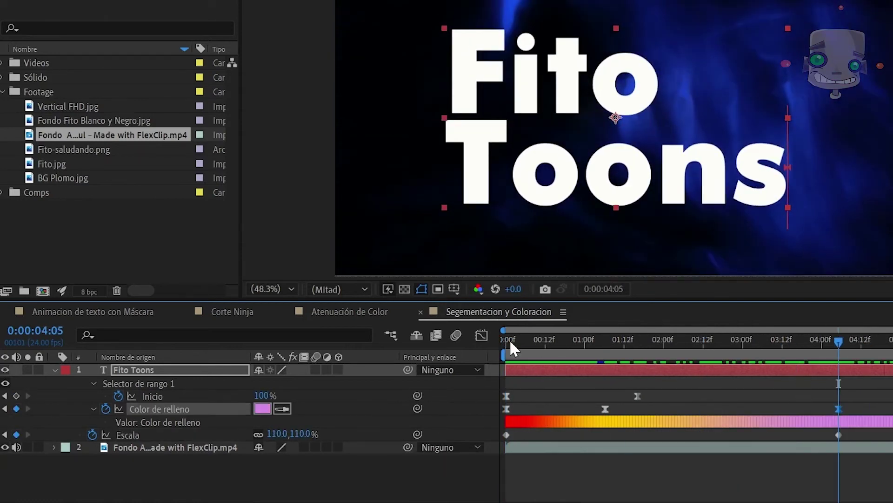
pyautogui.click(507, 343)
pyautogui.press('space')
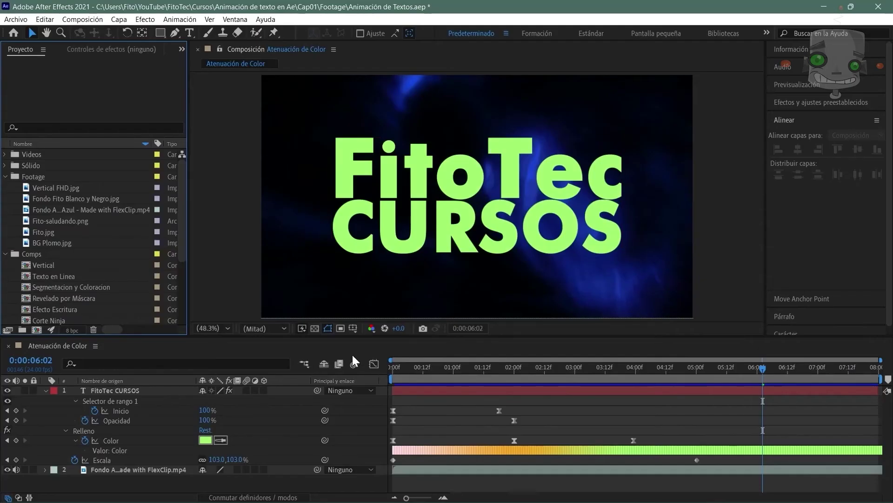
# Create an 8-second HDTV 1080 24 composition named Line Title and add the blue Made with FlexClip.mp4 background video as a locked layer
pyautogui.hotkey('ctrl', 'n')
pyautogui.write('Line Title')
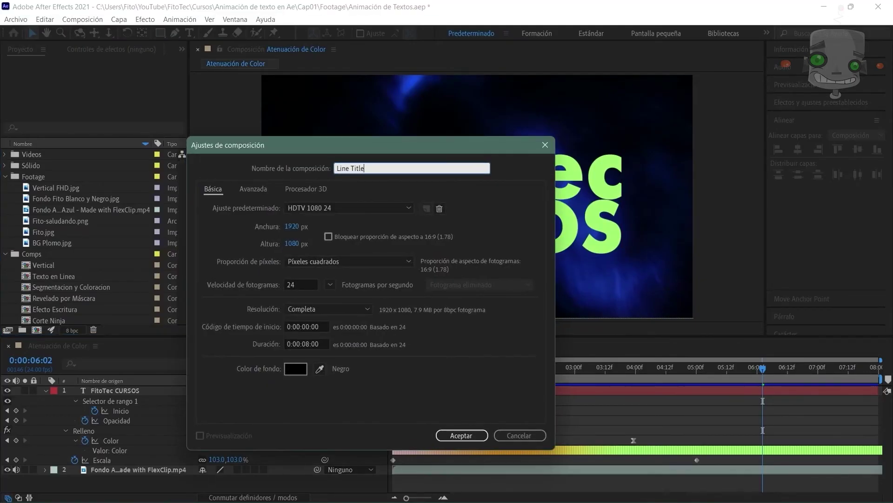
pyautogui.press('Return')
pyautogui.moveTo(84, 219); pyautogui.dragTo(144, 415)
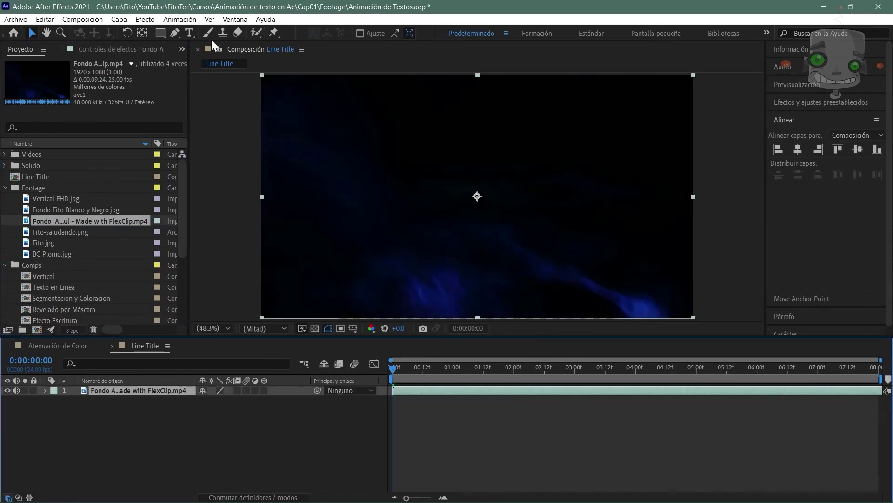
pyautogui.click(33, 391)
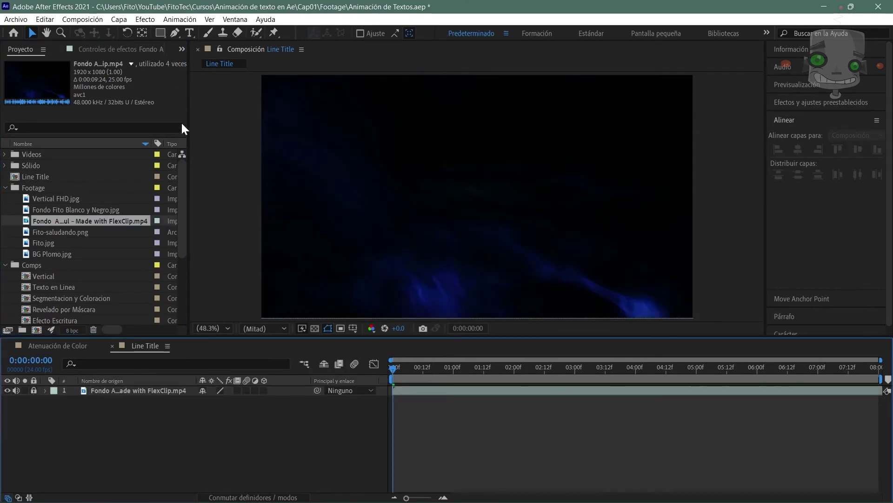
# Add two separate text layers to the Line Title composition, reading "FitoToons" and "Animación"
pyautogui.click(189, 32)
pyautogui.click(360, 199)
pyautogui.write('FitoToons')
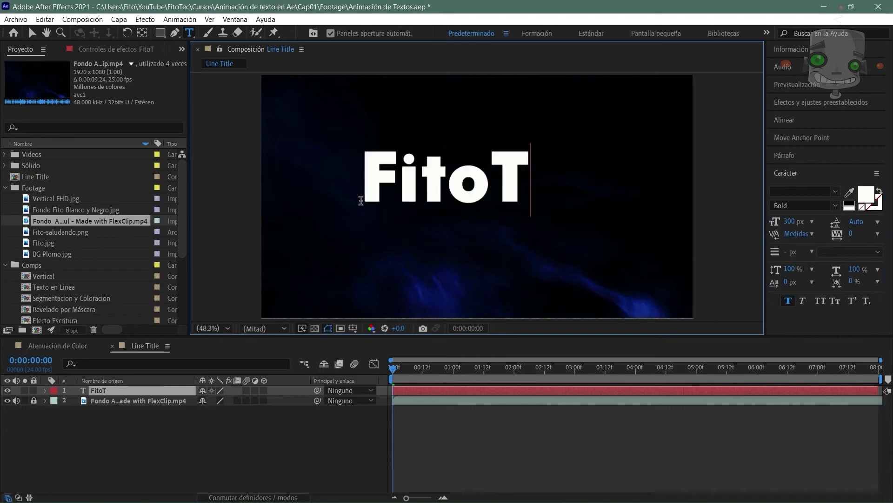
pyautogui.click(222, 436)
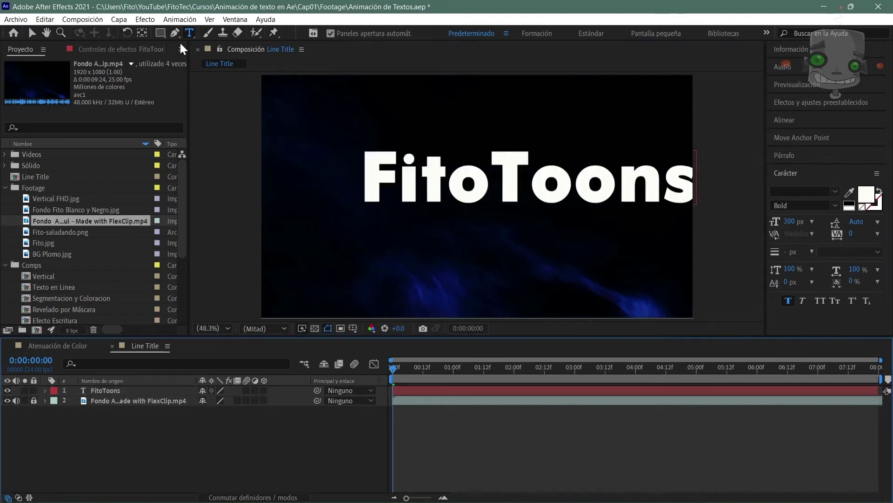
pyautogui.click(320, 252)
pyautogui.write('Animación')
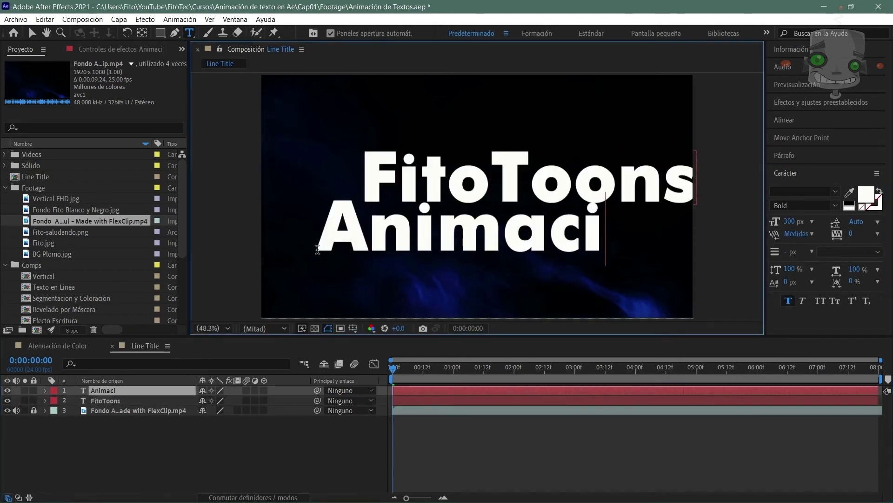
# Center the FitoToons and Animación text layers horizontally and vertically in the composition
pyautogui.keyDown('shift'); pyautogui.click(137, 400); pyautogui.keyUp('shift')
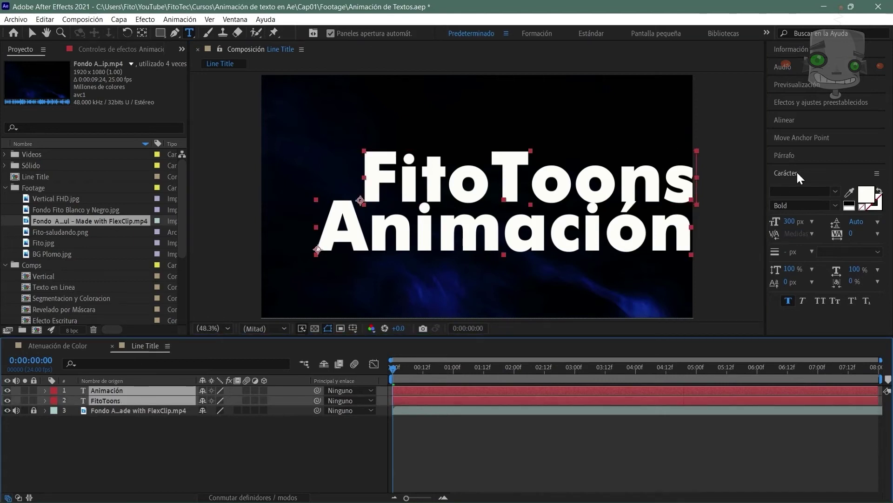
pyautogui.click(794, 122)
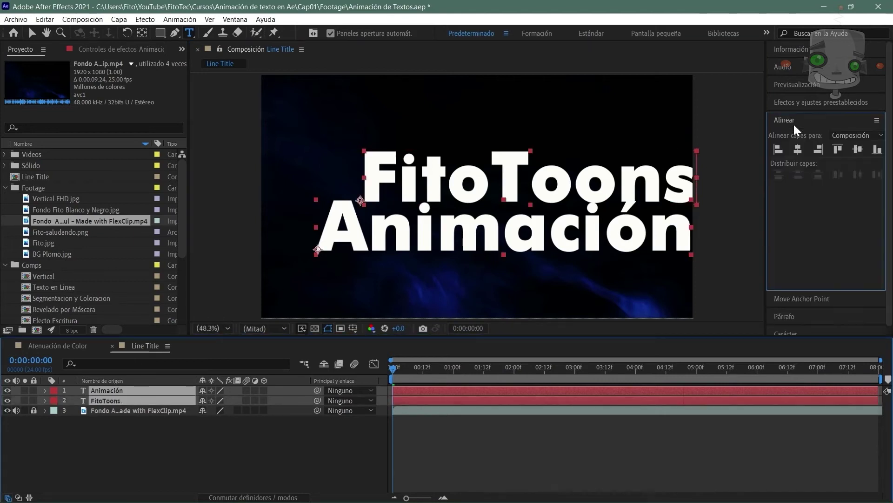
pyautogui.click(800, 149)
pyautogui.click(857, 149)
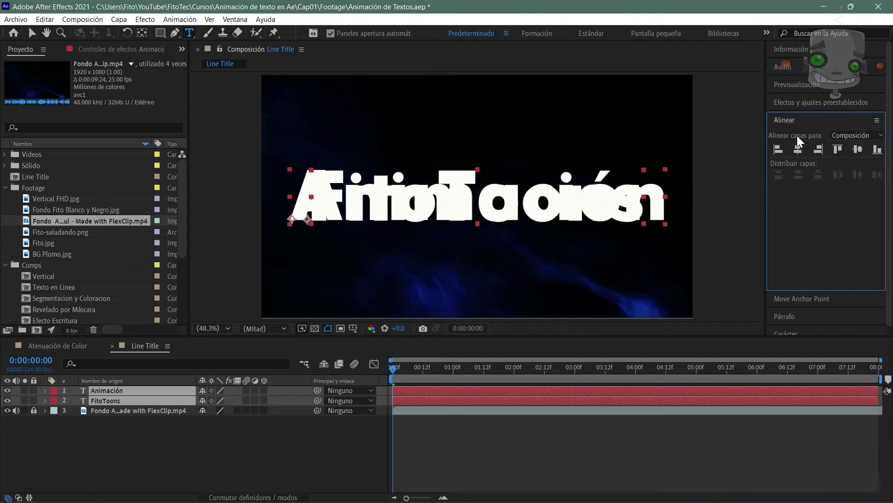
# Move the anchor points of both text layers to the center of their text
pyautogui.click(785, 121)
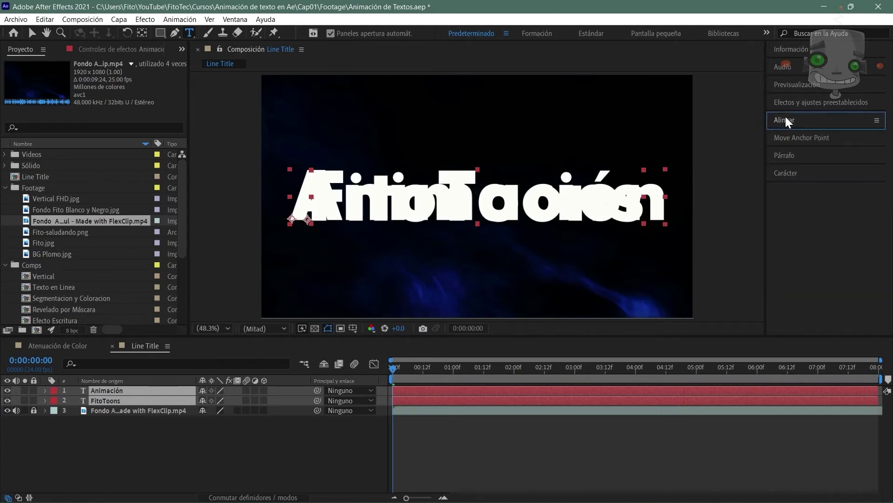
pyautogui.click(797, 139)
pyautogui.click(798, 168)
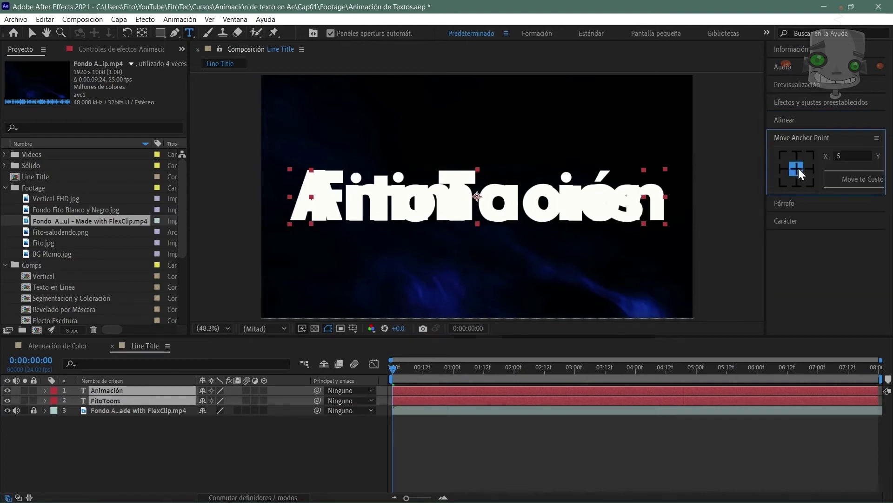
# Draw a slanted two-point line with the Pen tool as a new shape layer across the middle of the text
pyautogui.click(208, 434)
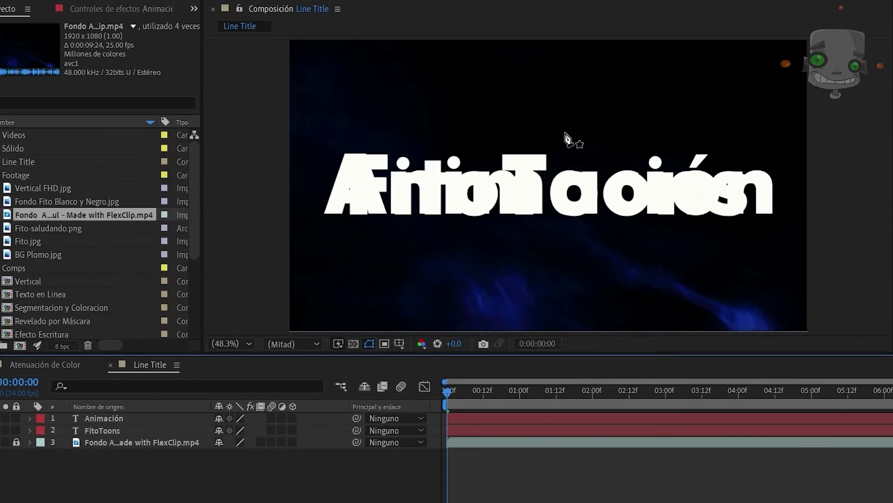
pyautogui.click(569, 135)
pyautogui.click(521, 239)
pyautogui.press('F2')
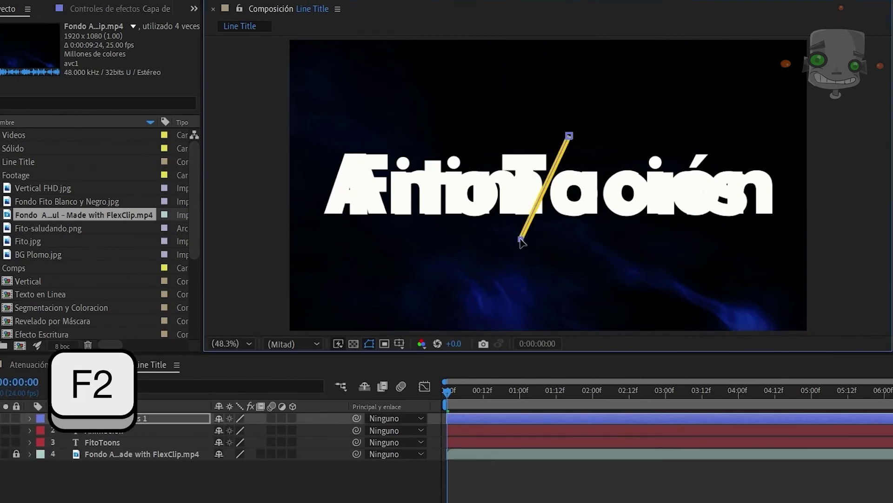
# Change the slanted line's stroke color to turquoise 01FFD8
pyautogui.click(345, 1)
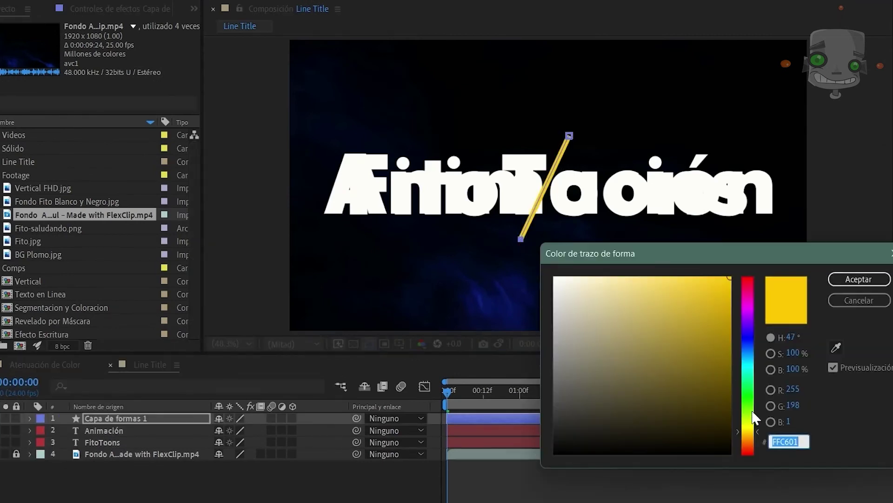
pyautogui.moveTo(756, 430); pyautogui.dragTo(760, 369)
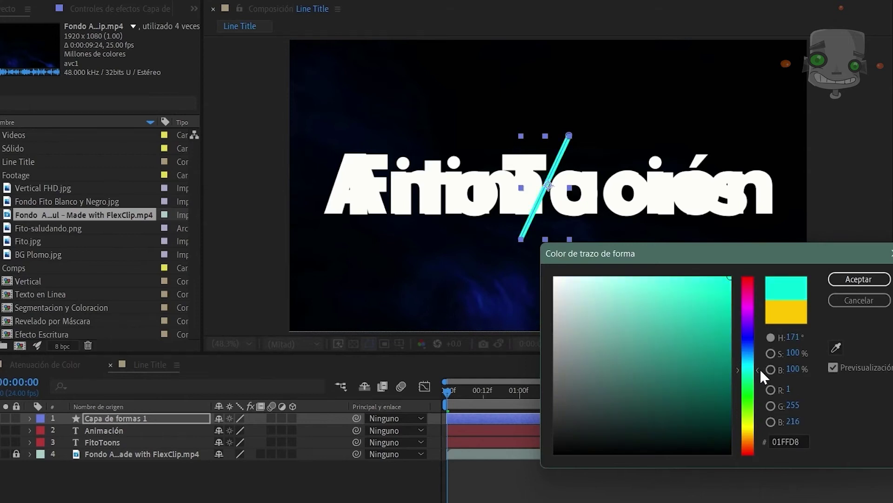
pyautogui.click(859, 279)
# Give the line's stroke rounded end caps in the shape layer's Trazo 1 settings
pyautogui.click(29, 418)
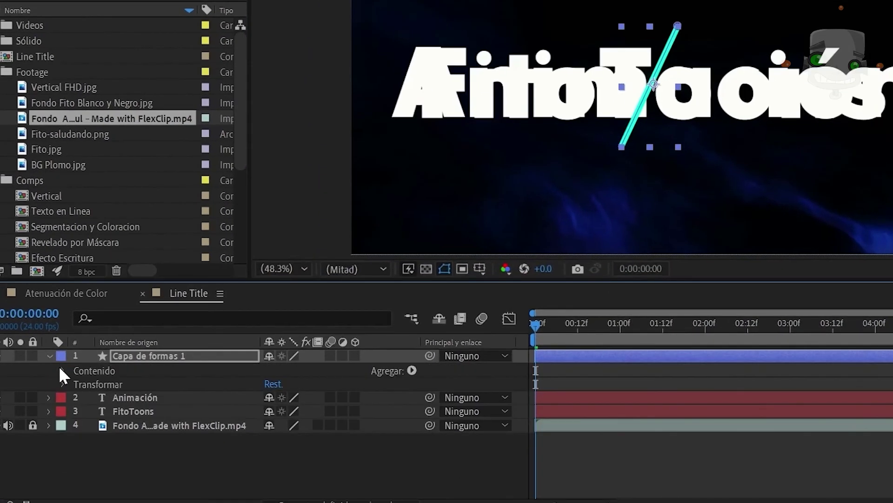
pyautogui.click(62, 370)
pyautogui.click(77, 384)
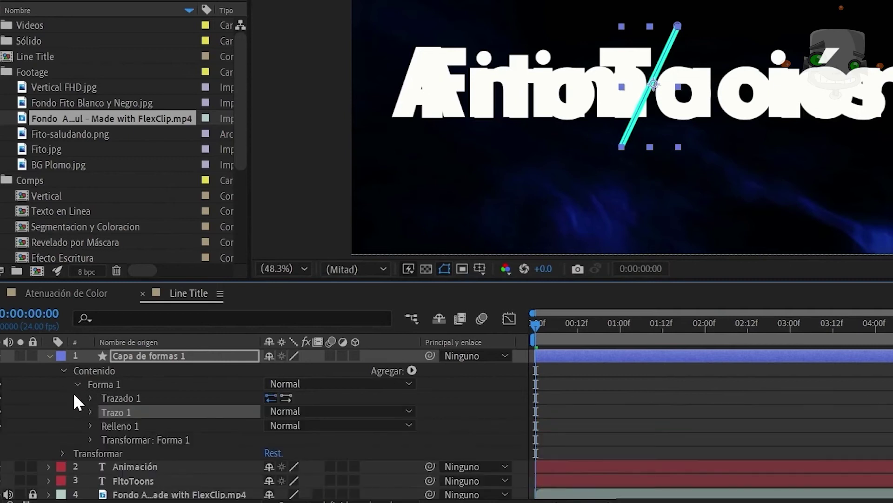
pyautogui.click(90, 409)
pyautogui.click(387, 426)
pyautogui.click(342, 460)
pyautogui.click(92, 356)
pyautogui.press('u')
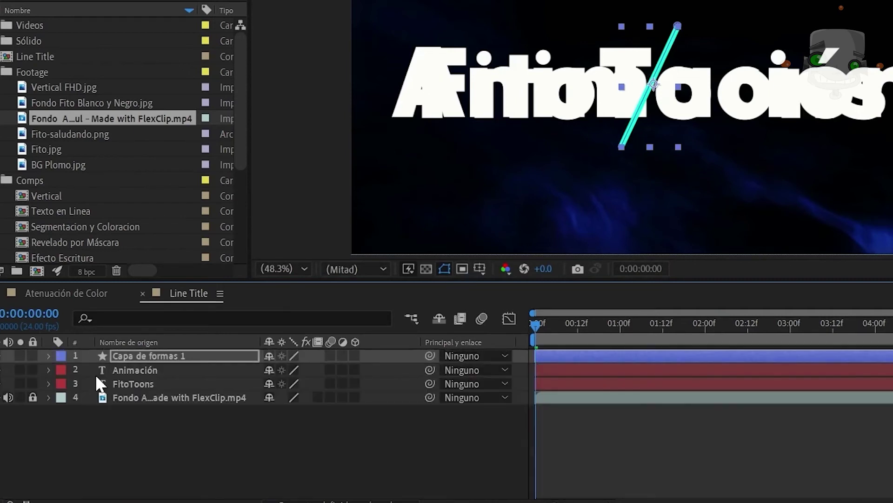
# Move the line to X 145 at the start of the text and resize it to about 82% by 105.2%
pyautogui.press('p')
pyautogui.moveTo(280, 370); pyautogui.dragTo(152, 367)
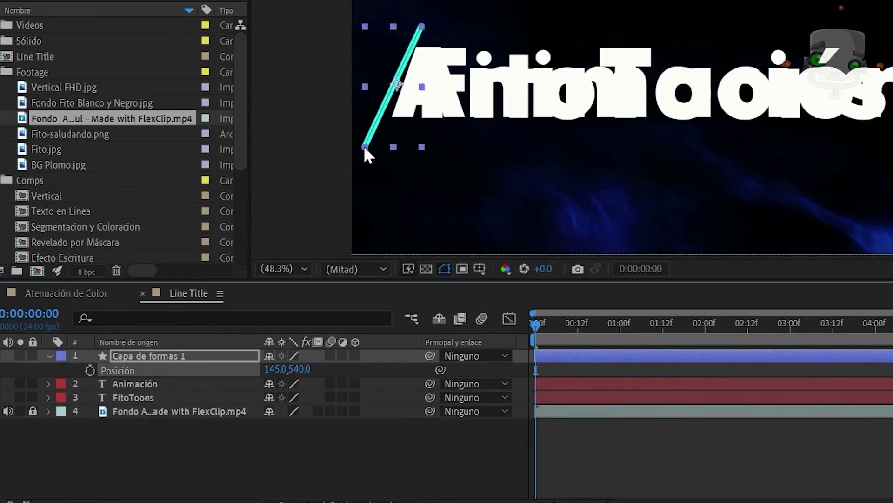
pyautogui.moveTo(366, 147); pyautogui.dragTo(371, 150)
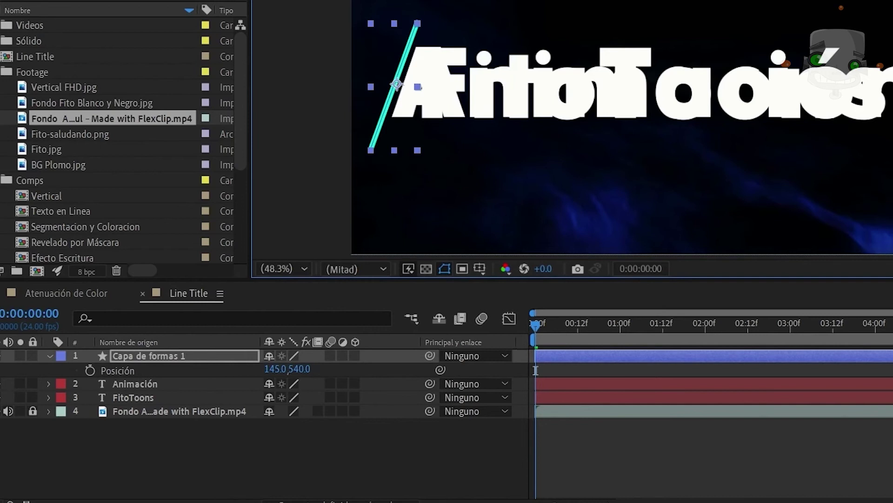
# Animate the line's position from X 145 at the first frame to X 1863 at about 0:00:02:00, and preview it
pyautogui.hotkey('alt', 'shift', 'p')
pyautogui.moveTo(535, 327); pyautogui.dragTo(706, 337)
pyautogui.moveTo(275, 369); pyautogui.dragTo(567, 374)
pyautogui.moveTo(705, 327); pyautogui.dragTo(531, 345)
pyautogui.press('space')
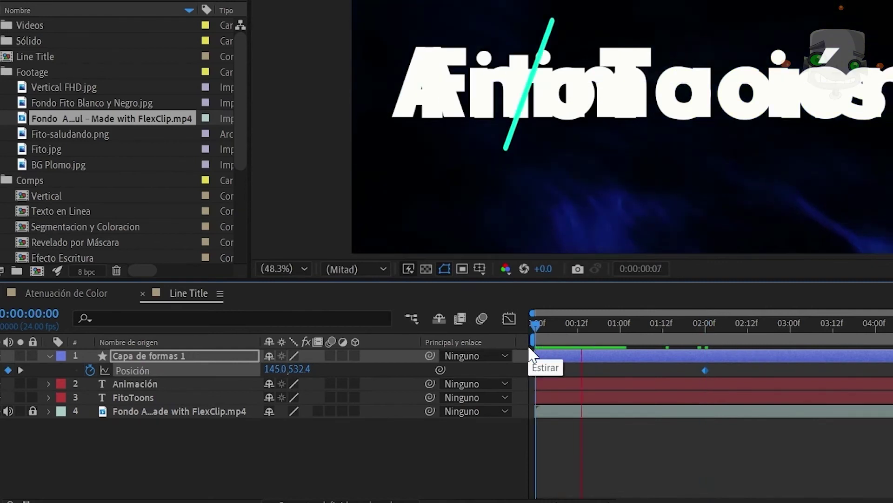
pyautogui.press('space')
# Shorten the line's movement so its last position keyframe sits at about 0:00:01:14, and play it back
pyautogui.moveTo(730, 365); pyautogui.dragTo(531, 372)
pyautogui.click(537, 327)
pyautogui.press('space')
pyautogui.press('space')
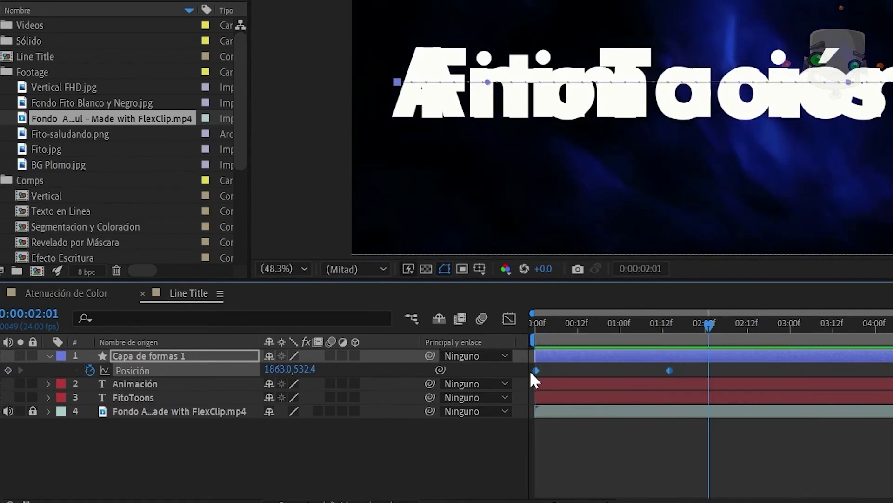
# Ease both position keyframes and shape their speed curve into a steeper central peak in the graph editor
pyautogui.hotkey('shift', 'F3')
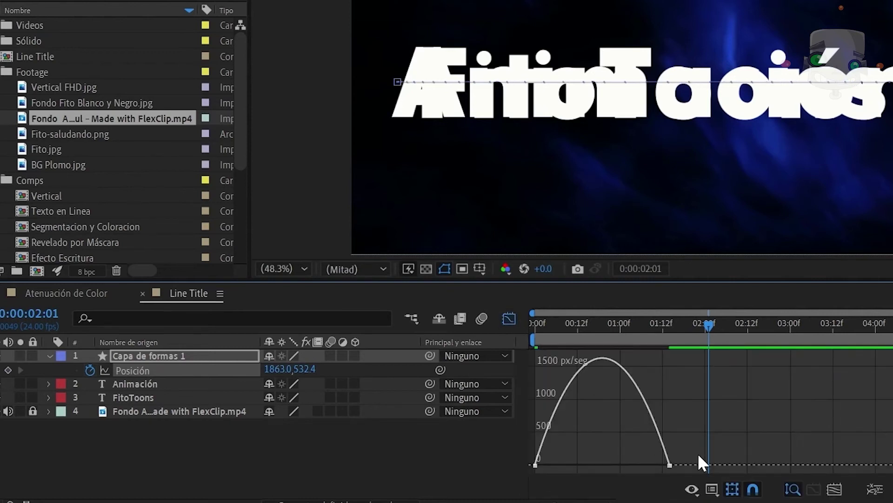
pyautogui.moveTo(647, 464); pyautogui.dragTo(609, 463)
pyautogui.moveTo(555, 447); pyautogui.dragTo(514, 465)
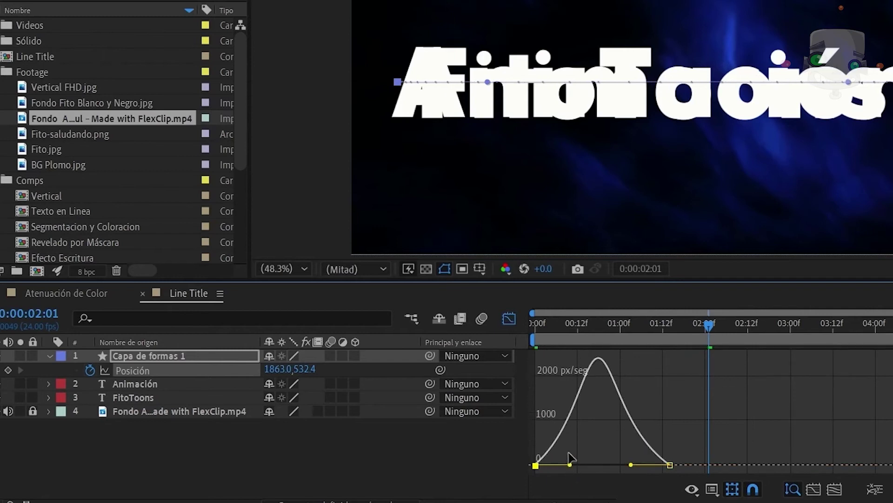
pyautogui.click(509, 318)
pyautogui.click(539, 329)
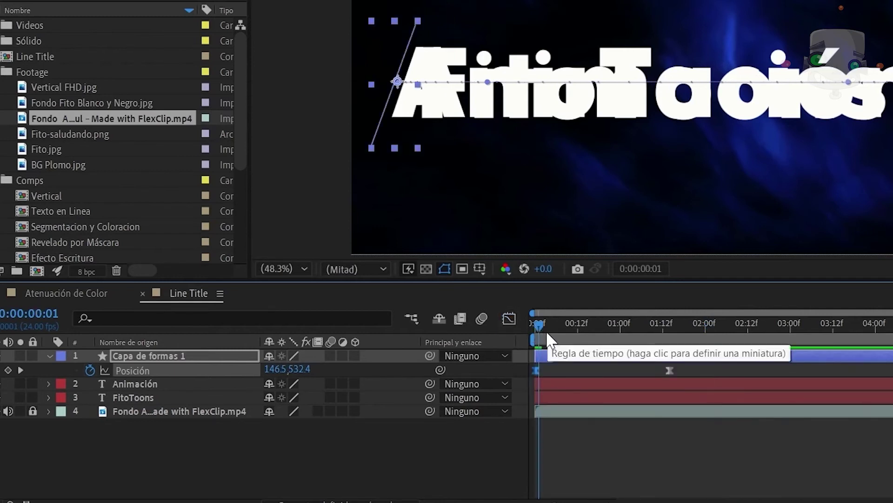
# Add a Trim Paths (Recortar trazados) operator to the line's shape layer
pyautogui.click(50, 355)
pyautogui.click(50, 356)
pyautogui.click(412, 370)
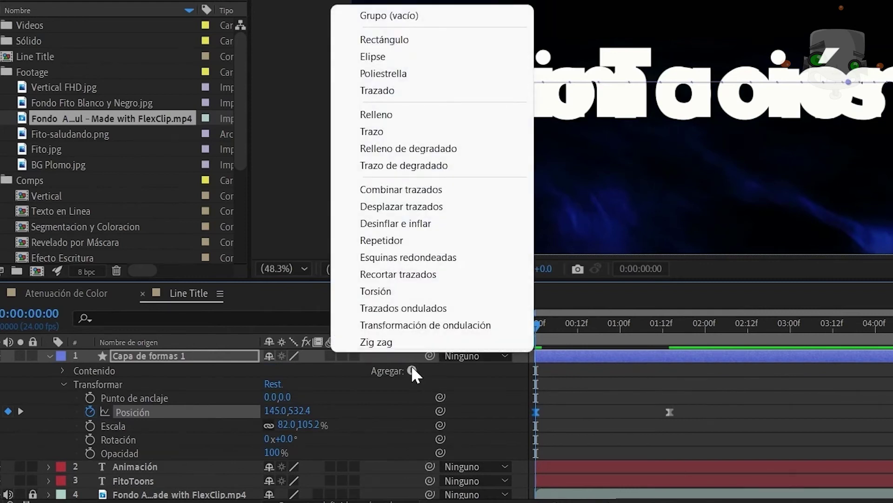
pyautogui.click(475, 277)
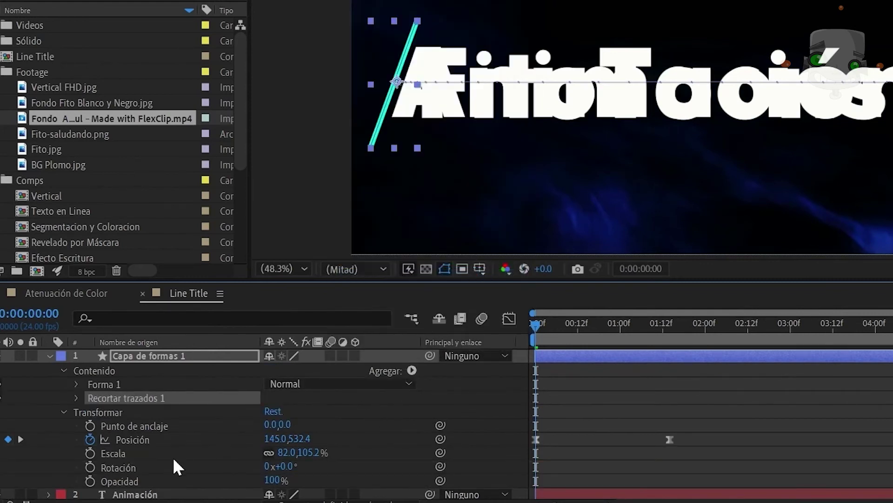
# Keyframe the Trim Paths Inicio and Fin values at 50% on the first frame
pyautogui.click(76, 398)
pyautogui.click(104, 411)
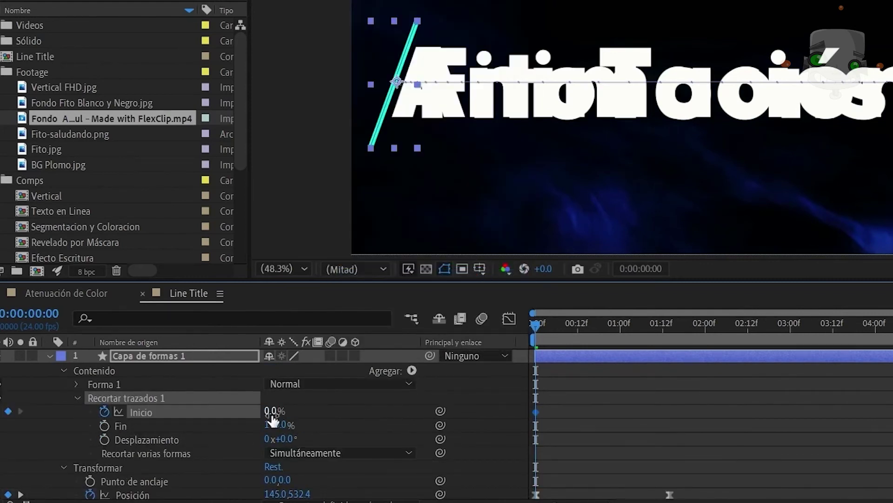
pyautogui.click(104, 426)
pyautogui.moveTo(274, 426); pyautogui.dragTo(304, 416)
pyautogui.click(274, 411)
pyautogui.write('50')
pyautogui.press('Tab')
pyautogui.write('50')
pyautogui.press('Return')
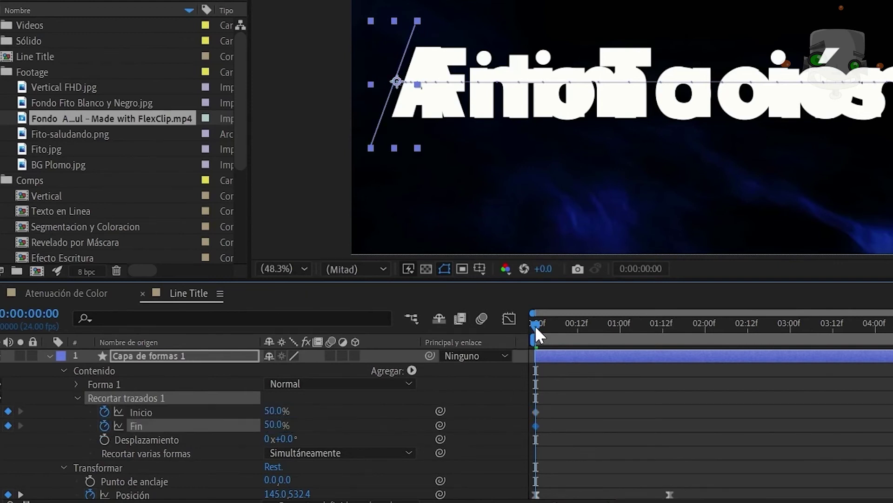
# Keyframe Inicio at 100% and Fin at 0% at 0:00:00:10, and preview the line's growth
pyautogui.moveTo(535, 325); pyautogui.dragTo(571, 326)
pyautogui.click(279, 411)
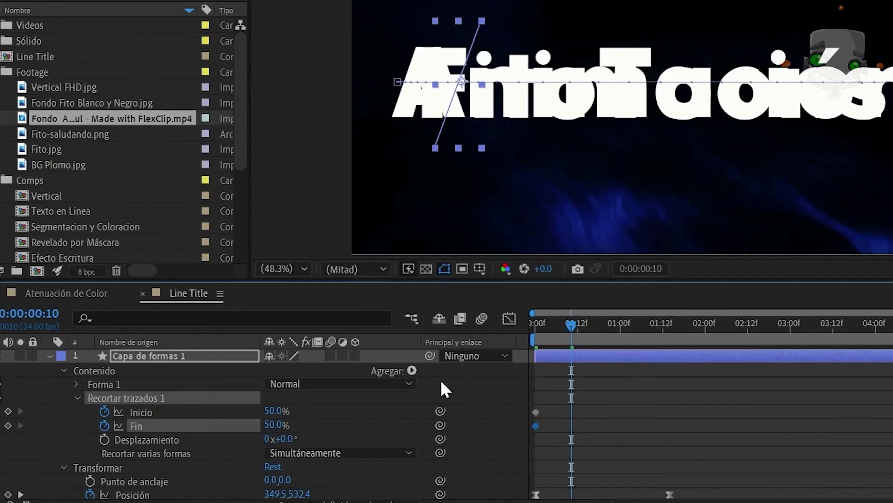
pyautogui.write('100')
pyautogui.press('Return')
pyautogui.click(274, 425)
pyautogui.write('100')
pyautogui.press('Return')
pyautogui.click(278, 425)
pyautogui.write('0')
pyautogui.press('Return')
pyautogui.click(535, 325)
pyautogui.press('space')
pyautogui.press('space')
# Ease the Inicio and Fin keyframes, lengthen their influence handles in the graph editor, and preview the motion
pyautogui.click(671, 327)
pyautogui.moveTo(671, 328); pyautogui.dragTo(674, 328)
pyautogui.moveTo(592, 409); pyautogui.dragTo(526, 431)
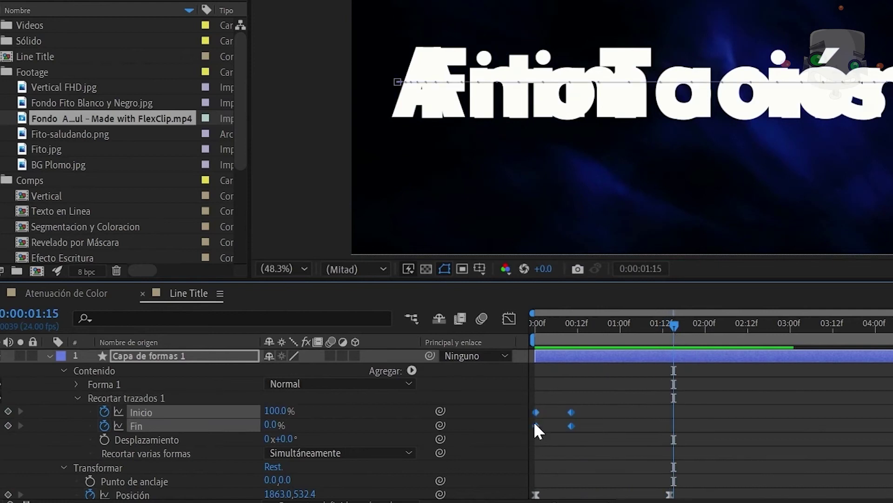
pyautogui.hotkey('shift', 'F3')
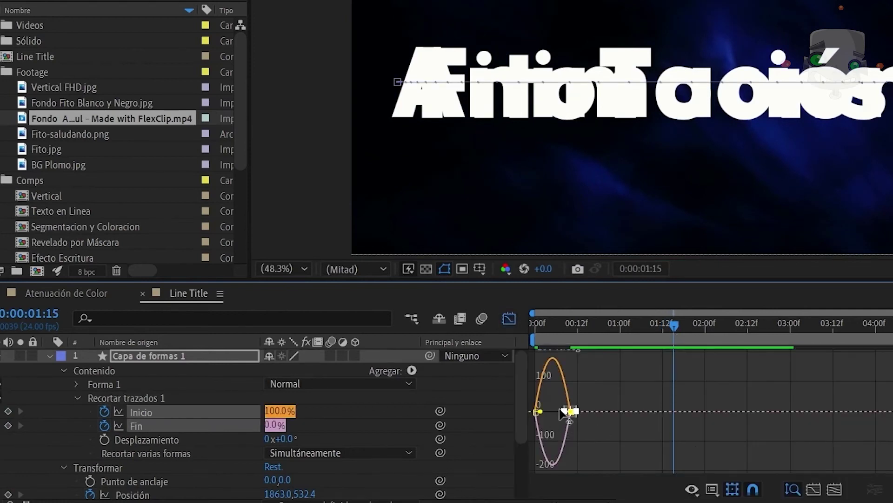
pyautogui.moveTo(555, 501); pyautogui.dragTo(576, 502)
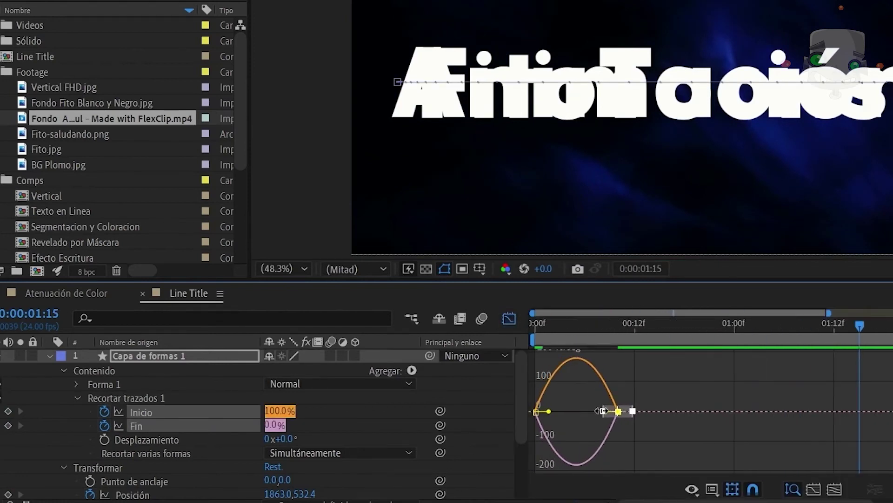
pyautogui.moveTo(548, 411); pyautogui.dragTo(592, 411)
pyautogui.click(509, 319)
pyautogui.click(543, 326)
pyautogui.press('space')
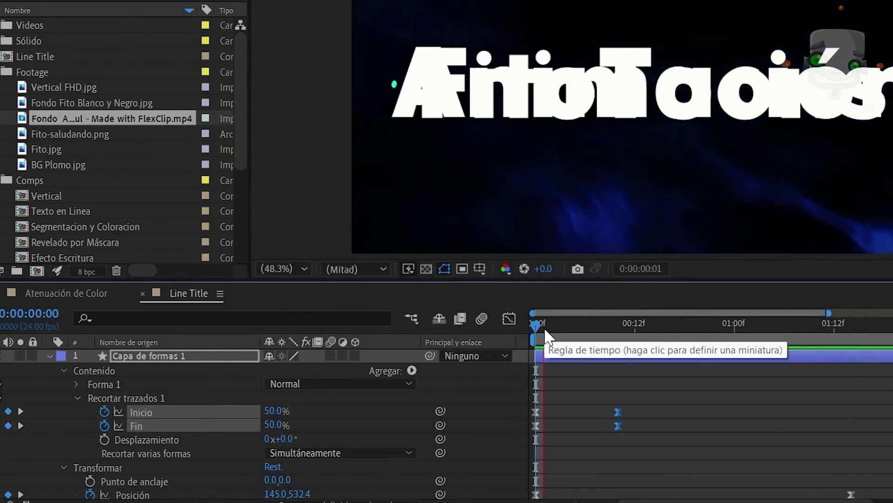
pyautogui.press('space')
# Copy the four Inicio and Fin keyframes and paste them at 0:00:01:11
pyautogui.moveTo(803, 331); pyautogui.dragTo(825, 341)
pyautogui.moveTo(666, 406); pyautogui.dragTo(526, 433)
pyautogui.hotkey('ctrl', 'c')
pyautogui.hotkey('ctrl', 'v')
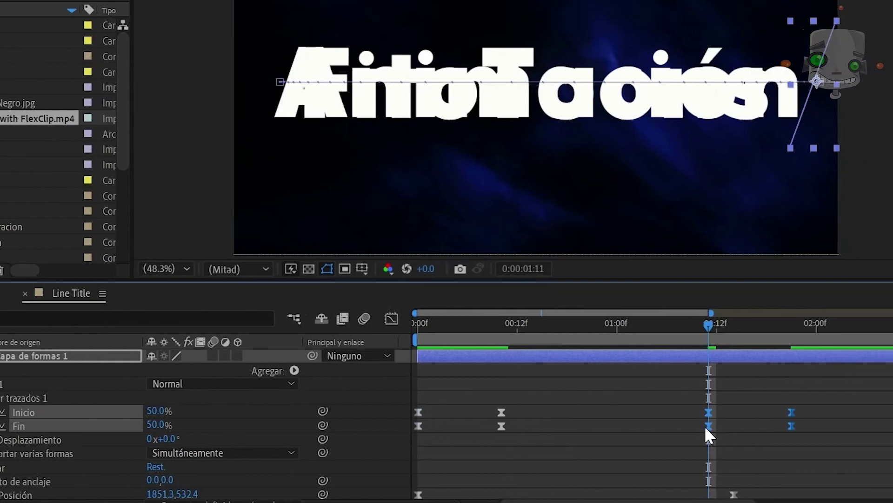
# Time-reverse the pasted Inicio and Fin keyframes so the line shrinks away at the end of its travel
pyautogui.rightClick(708, 425)
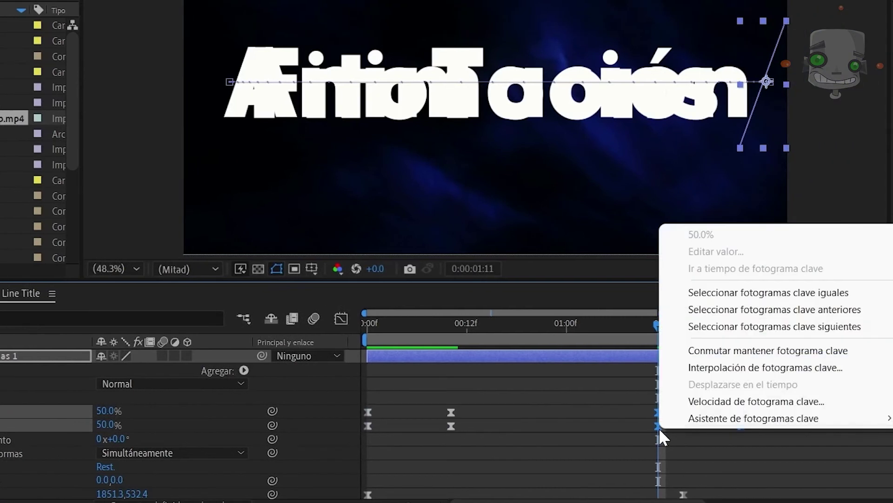
pyautogui.moveTo(757, 418)
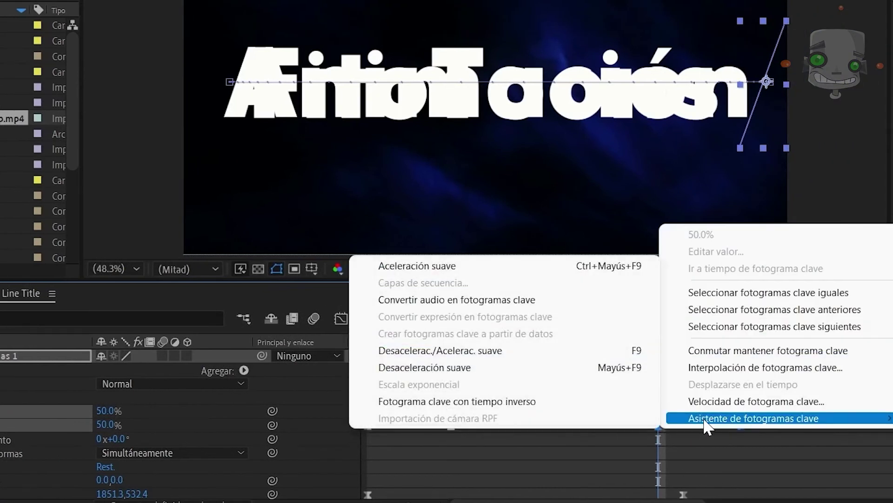
pyautogui.click(597, 403)
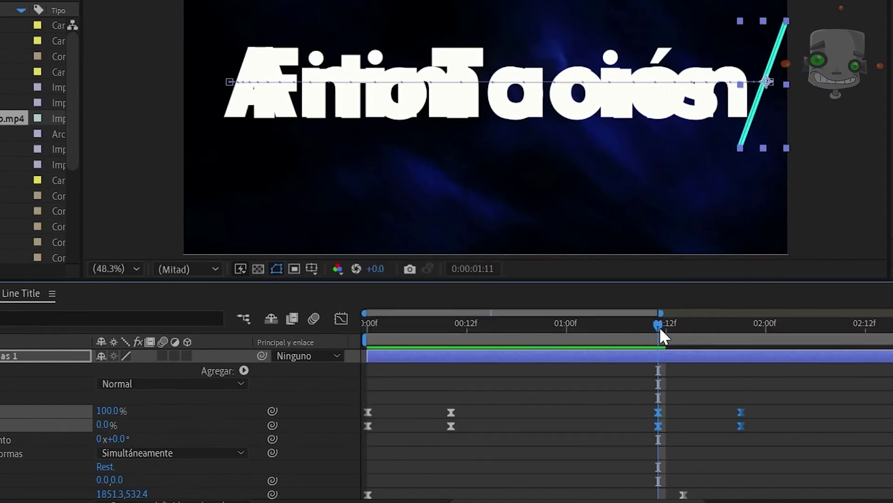
# Preview the line's growth, sweep and shrink-away from the start of the composition
pyautogui.press('space')
pyautogui.press('space')
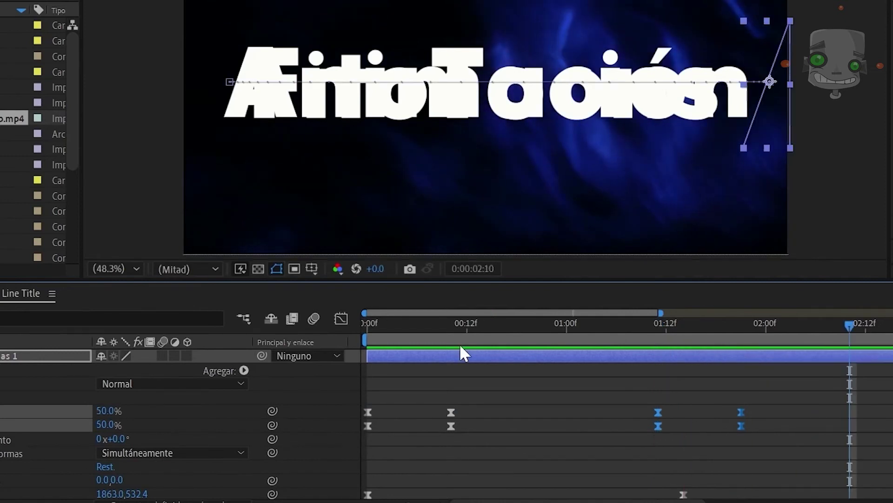
pyautogui.click(374, 328)
pyautogui.press('space')
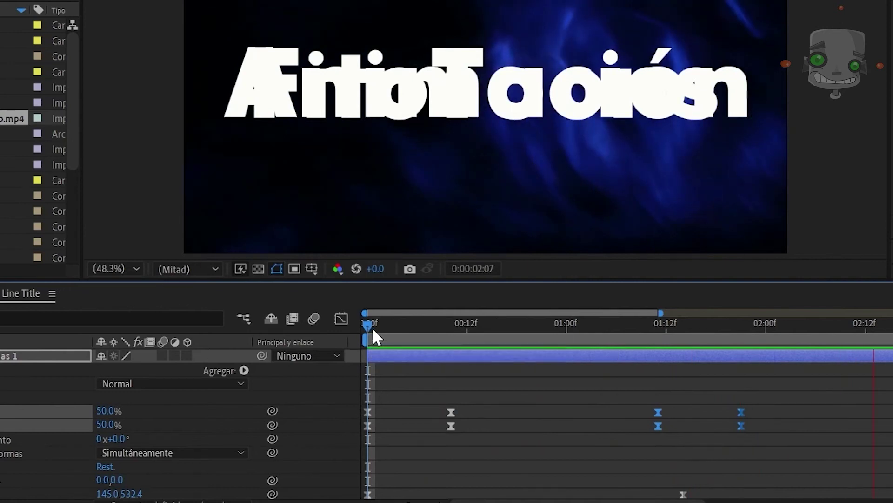
pyautogui.press('space')
# Add a Position keyframe at 0:00:02:10 that holds the line at the end of its travel
pyautogui.moveTo(733, 412); pyautogui.dragTo(670, 409)
pyautogui.click(512, 337)
pyautogui.hotkey('shift', 'pagedown')
pyautogui.hotkey('shift', 'pagedown')
pyautogui.hotkey('alt', 'shift', 'p')
# Copy the line's first Position keyframe, paste it at 0:00:04:00, and preview the return movement
pyautogui.moveTo(753, 454); pyautogui.dragTo(698, 425)
pyautogui.scroll(-3, 554, 470)
pyautogui.click(368, 468)
pyautogui.hotkey('ctrl', 'c')
pyautogui.moveTo(574, 334); pyautogui.dragTo(708, 349)
pyautogui.hotkey('ctrl', 'v')
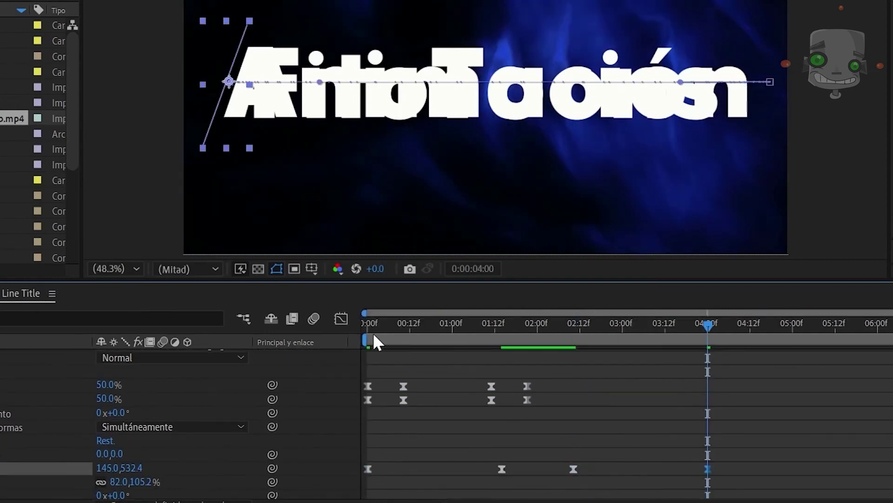
pyautogui.press('Home')
pyautogui.press('space')
pyautogui.press('space')
# Copy the first four Inicio and Fin keyframes, paste them at 0:00:02:10, and preview the line growing again
pyautogui.hotkey('shift', 'pageup')
pyautogui.hotkey('shift', 'pageup')
pyautogui.press('pageup')
pyautogui.press('pageup')
pyautogui.press('pageup')
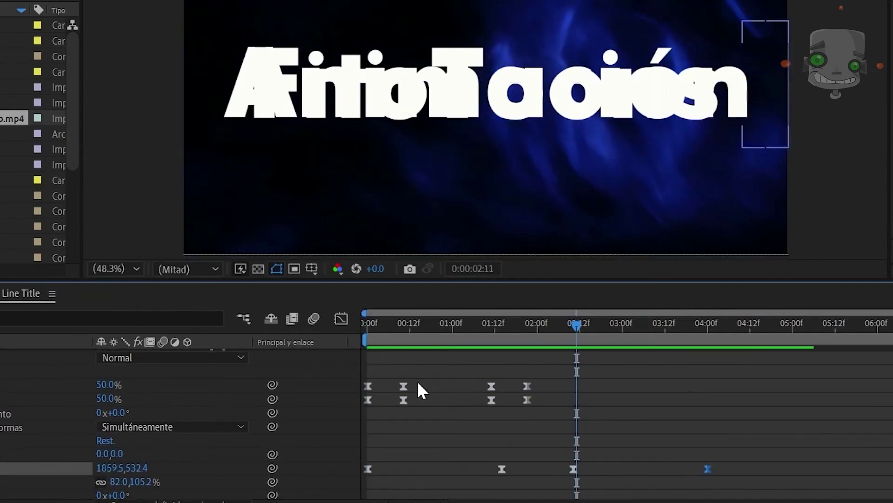
pyautogui.moveTo(427, 383); pyautogui.dragTo(365, 404)
pyautogui.moveTo(576, 328); pyautogui.dragTo(550, 326)
pyautogui.hotkey('ctrl', 'v')
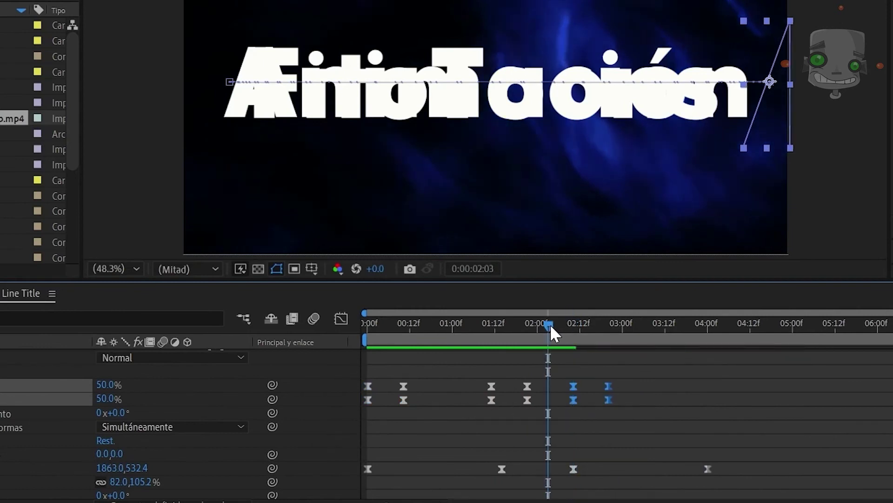
pyautogui.press('space')
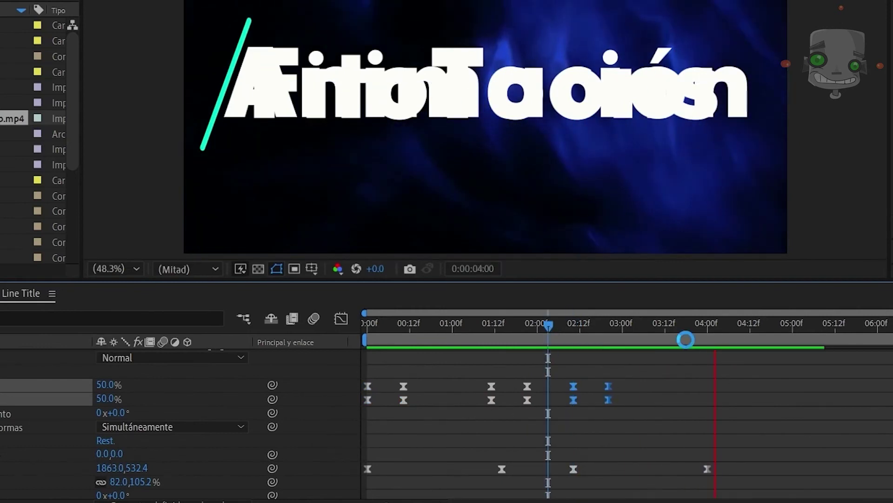
# Copy the line's shrinking Inicio and Fin keyframes and paste them at 0:00:04:00
pyautogui.moveTo(685, 339); pyautogui.dragTo(708, 339)
pyautogui.moveTo(545, 378); pyautogui.dragTo(489, 403)
pyautogui.hotkey('ctrl', 'c')
pyautogui.hotkey('ctrl', 'v')
pyautogui.click(759, 337)
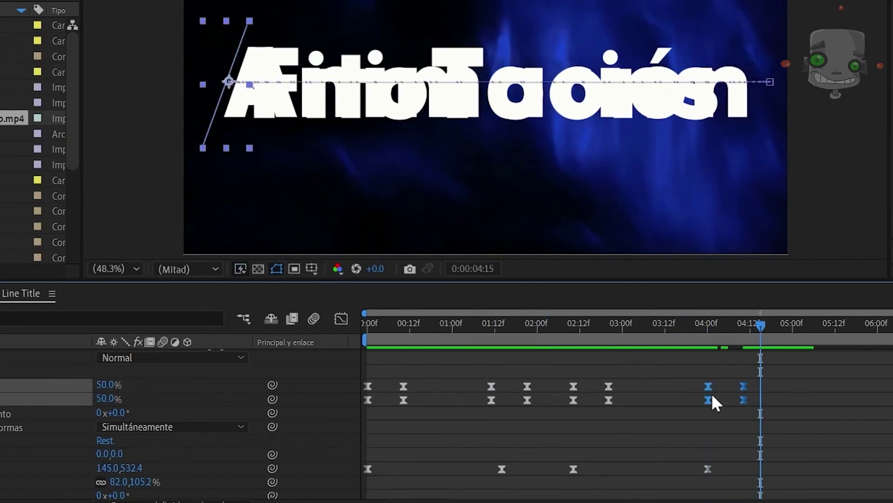
# Trim the end of Capa de formas 1 to 0:00:04:10 and preview the full animation from the start
pyautogui.press('u')
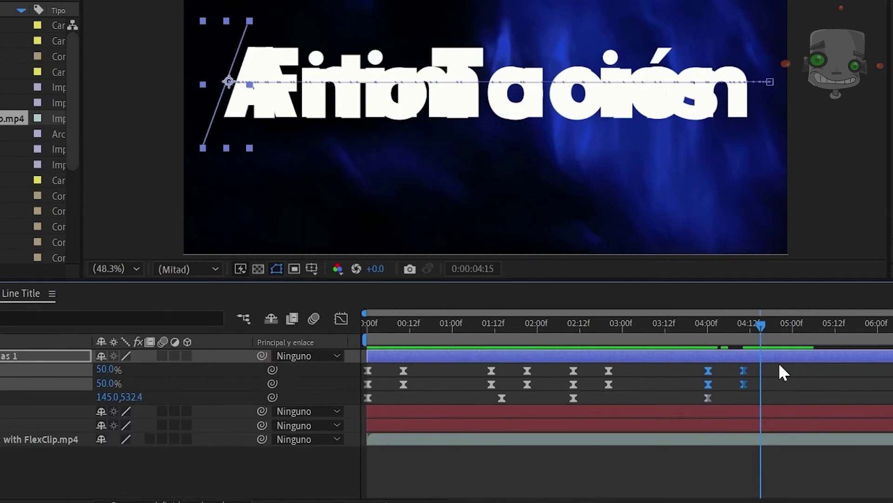
pyautogui.moveTo(748, 328); pyautogui.dragTo(743, 330)
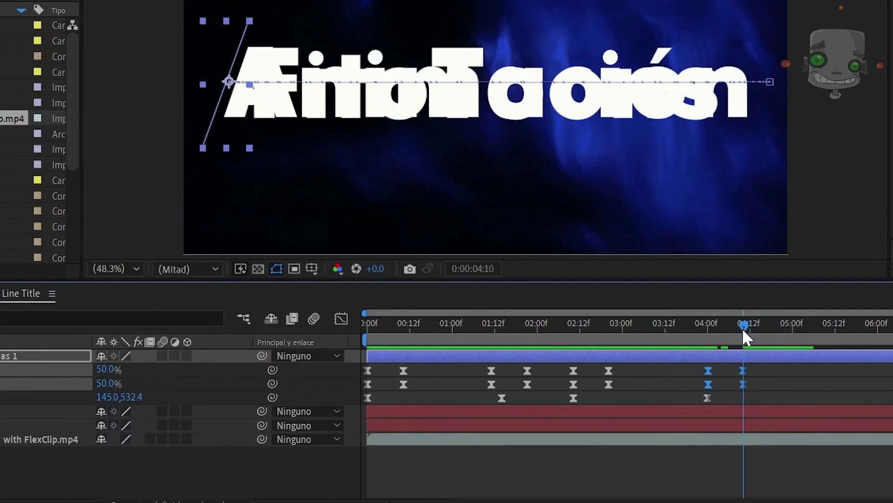
pyautogui.hotkey('alt', ']')
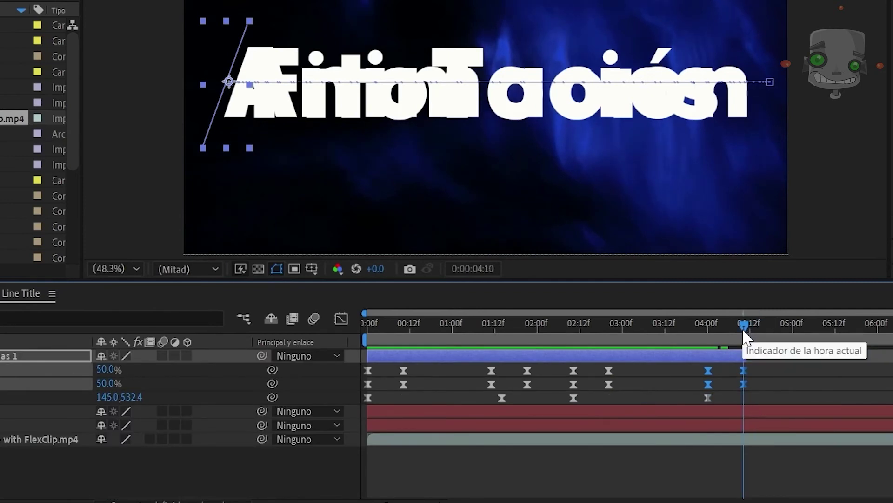
pyautogui.moveTo(742, 329); pyautogui.dragTo(340, 340)
pyautogui.press('space')
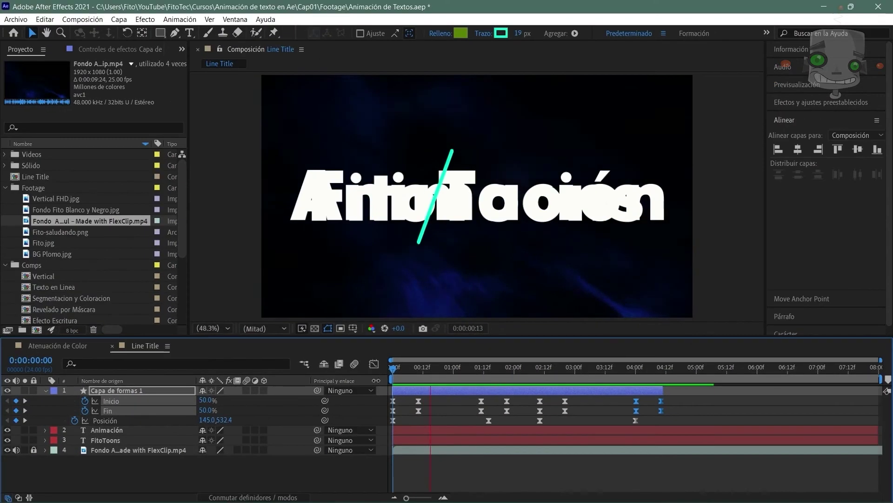
pyautogui.press('space')
pyautogui.click(393, 374)
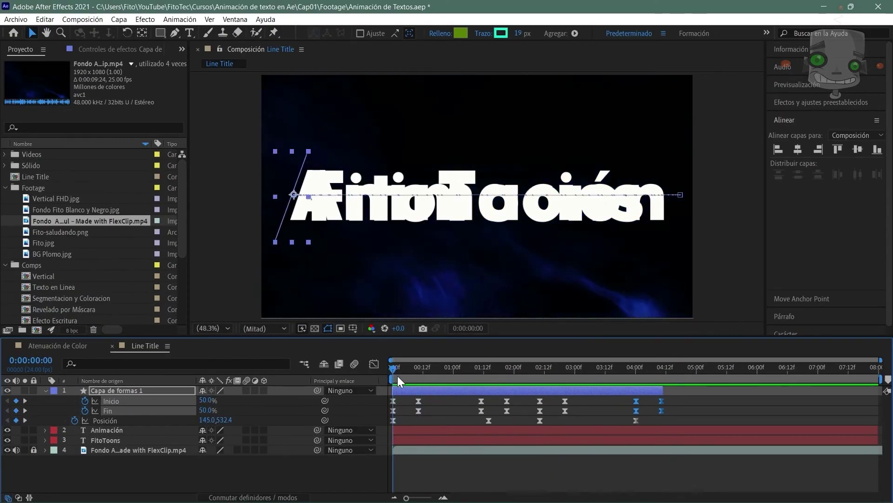
# Draw a four-sided Pen mask on the FitoToons layer at 0:00:00:08, with its slanted edge along the turquoise line
pyautogui.click(46, 390)
pyautogui.click(46, 390)
pyautogui.click(148, 440)
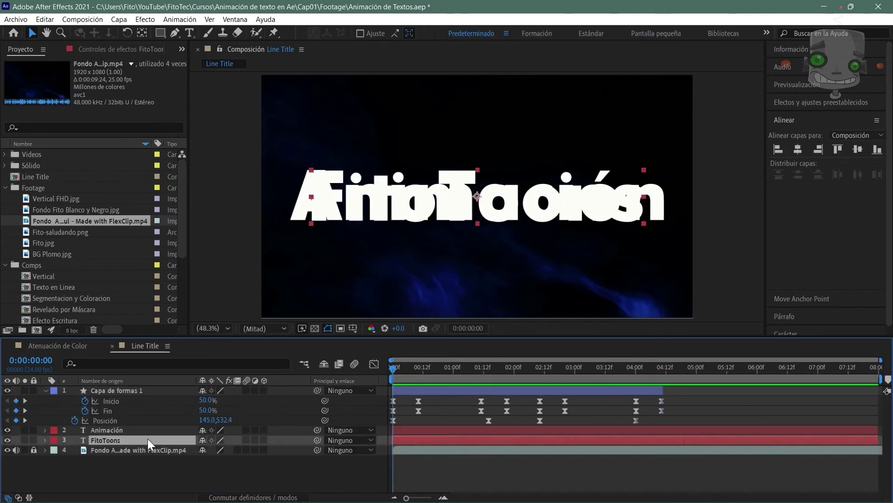
pyautogui.press('g')
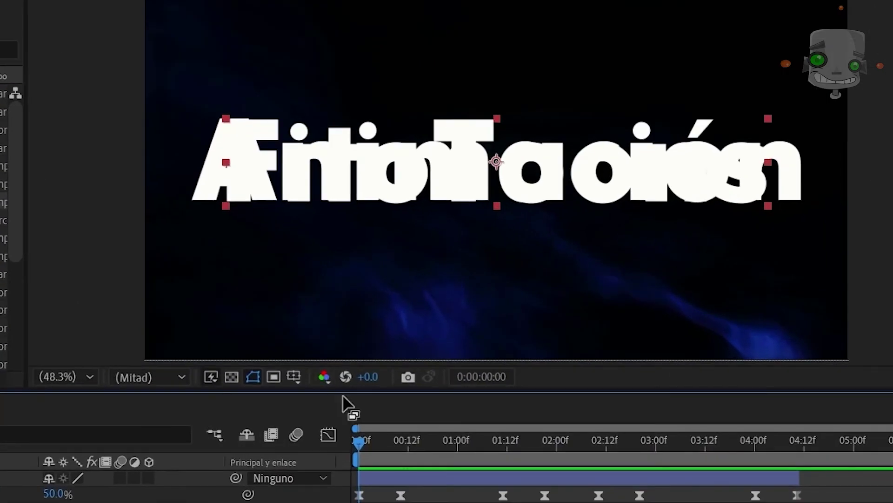
pyautogui.moveTo(393, 368); pyautogui.dragTo(413, 368)
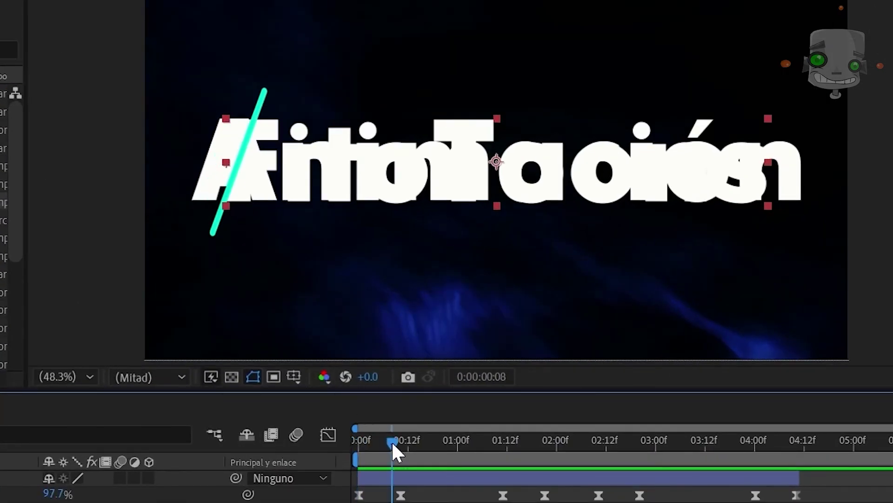
pyautogui.click(340, 145)
pyautogui.click(298, 252)
pyautogui.click(245, 253)
pyautogui.click(119, 76)
pyautogui.click(273, 79)
# Pull the FitoToons mask's slanted edge back clear of the text at the start of the timeline
pyautogui.scroll(-1, 307, 482)
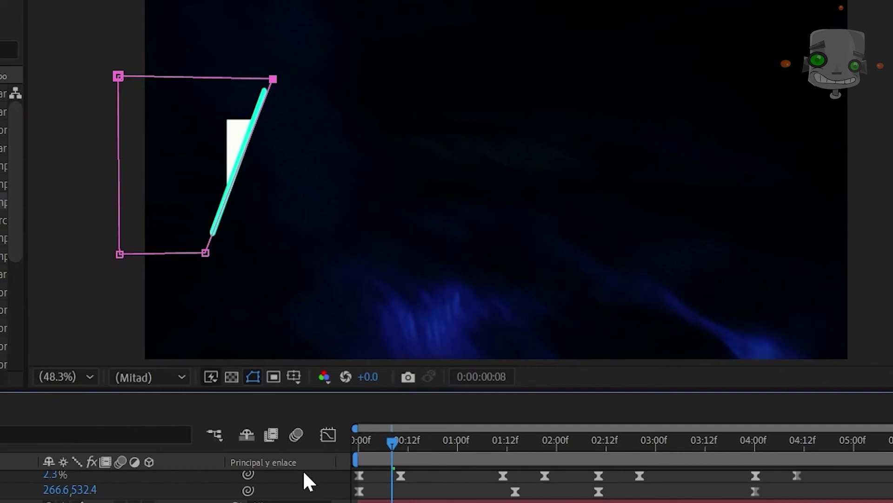
pyautogui.moveTo(390, 445); pyautogui.dragTo(357, 443)
pyautogui.moveTo(272, 80); pyautogui.dragTo(262, 82)
pyautogui.moveTo(274, 79); pyautogui.dragTo(211, 77)
pyautogui.moveTo(362, 443)
pyautogui.mouseDown()
pyautogui.moveTo(391, 442)
pyautogui.moveTo(357, 452)
pyautogui.mouseUp()
pyautogui.moveTo(206, 252); pyautogui.dragTo(175, 254)
pyautogui.moveTo(207, 77); pyautogui.dragTo(177, 78)
# Shift the FitoToons mask's slanted edge to follow the line across the first letters, keyframing the path at several times
pyautogui.moveTo(362, 442); pyautogui.dragTo(406, 457)
pyautogui.moveTo(273, 79); pyautogui.dragTo(318, 80)
pyautogui.moveTo(206, 252); pyautogui.dragTo(255, 255)
pyautogui.moveTo(405, 443); pyautogui.dragTo(412, 443)
pyautogui.moveTo(319, 80); pyautogui.dragTo(367, 81)
pyautogui.moveTo(255, 255); pyautogui.dragTo(301, 257)
pyautogui.moveTo(412, 443); pyautogui.dragTo(417, 443)
pyautogui.moveTo(368, 80); pyautogui.dragTo(393, 80)
pyautogui.moveTo(301, 256); pyautogui.dragTo(329, 257)
# Advance frame by frame and move the FitoToons mask's slanted edge with the line up to the capital T
pyautogui.hotkey('shift', 'pagedown')
pyautogui.hotkey('shift', 'pageup')
pyautogui.press('pagedown')
pyautogui.moveTo(393, 81); pyautogui.dragTo(432, 82)
pyautogui.moveTo(328, 257); pyautogui.dragTo(361, 256)
pyautogui.press('pagedown')
pyautogui.moveTo(431, 81); pyautogui.dragTo(461, 82)
pyautogui.moveTo(361, 256); pyautogui.dragTo(395, 255)
pyautogui.press('pagedown')
pyautogui.moveTo(461, 82); pyautogui.dragTo(498, 82)
pyautogui.moveTo(395, 255); pyautogui.dragTo(431, 256)
# Continue matching the FitoToons mask's slanted edge to the line across the second half of the word, up to 0:00:01:01
pyautogui.press('pagedown')
pyautogui.moveTo(569, 79); pyautogui.dragTo(603, 82)
pyautogui.moveTo(503, 261); pyautogui.dragTo(569, 258)
pyautogui.moveTo(603, 81); pyautogui.dragTo(672, 79)
pyautogui.moveTo(569, 258); pyautogui.dragTo(597, 256)
pyautogui.moveTo(672, 80); pyautogui.dragTo(696, 77)
pyautogui.moveTo(597, 256); pyautogui.dragTo(630, 259)
pyautogui.press('pagedown')
pyautogui.moveTo(696, 78); pyautogui.dragTo(722, 80)
pyautogui.moveTo(630, 258); pyautogui.dragTo(653, 260)
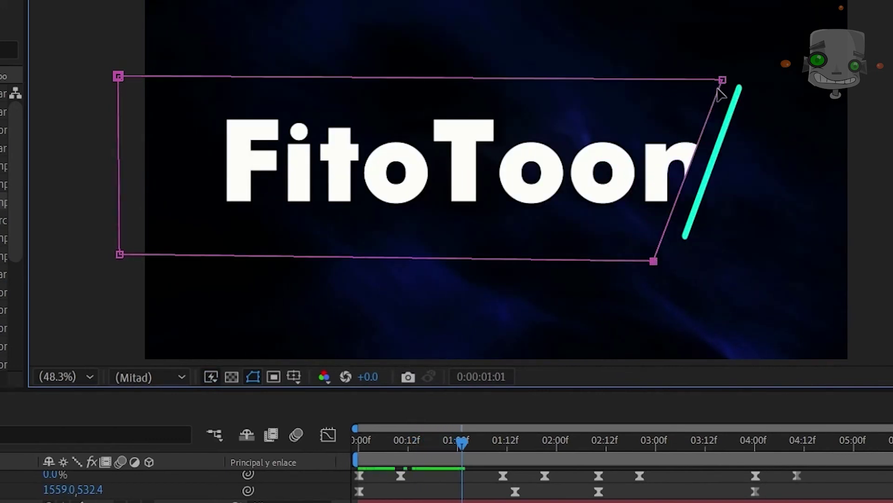
# Extend the FitoToons mask past the final s, aligning its slanted edge with the line by 0:00:01:05
pyautogui.moveTo(722, 79); pyautogui.dragTo(744, 82)
pyautogui.moveTo(653, 260); pyautogui.dragTo(678, 262)
pyautogui.press('pagedown')
pyautogui.moveTo(744, 82); pyautogui.dragTo(780, 80)
pyautogui.moveTo(698, 260); pyautogui.dragTo(728, 258)
pyautogui.press('pagedown')
pyautogui.moveTo(796, 82); pyautogui.dragTo(808, 80)
pyautogui.moveTo(729, 258); pyautogui.dragTo(744, 258)
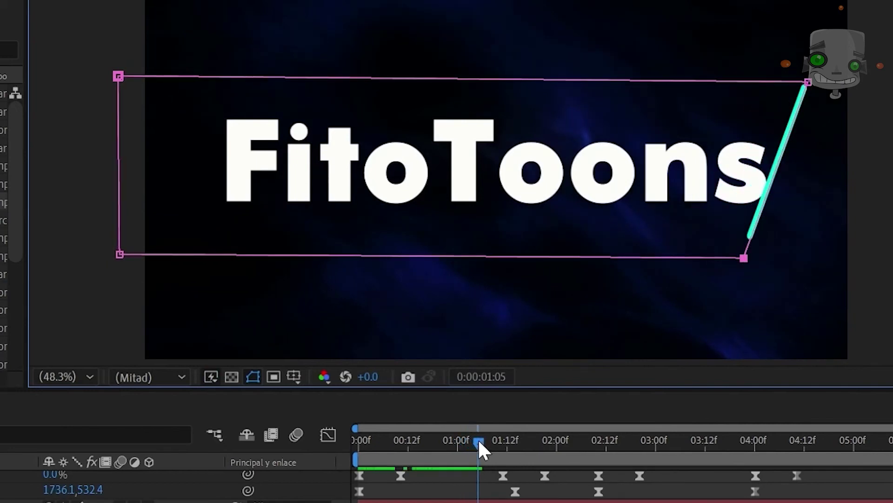
# Preview the line revealing the FitoToons text through the animated mask
pyautogui.moveTo(478, 441); pyautogui.dragTo(349, 449)
pyautogui.press('space')
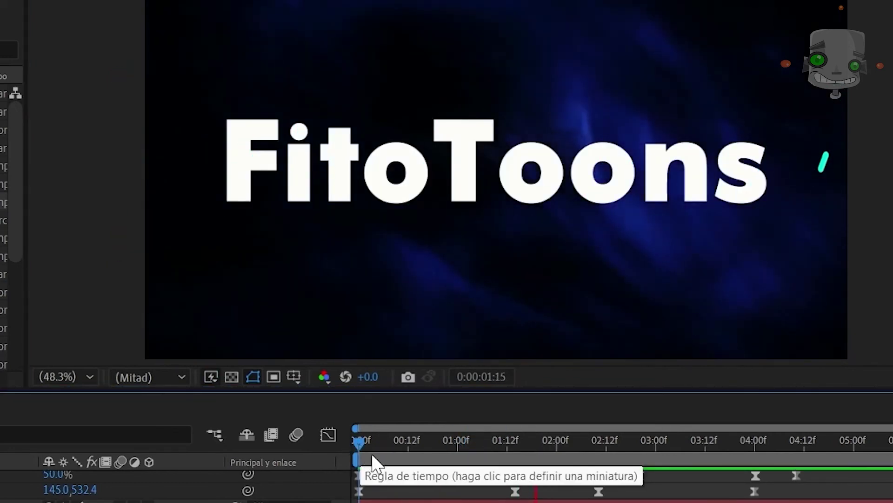
pyautogui.press('space')
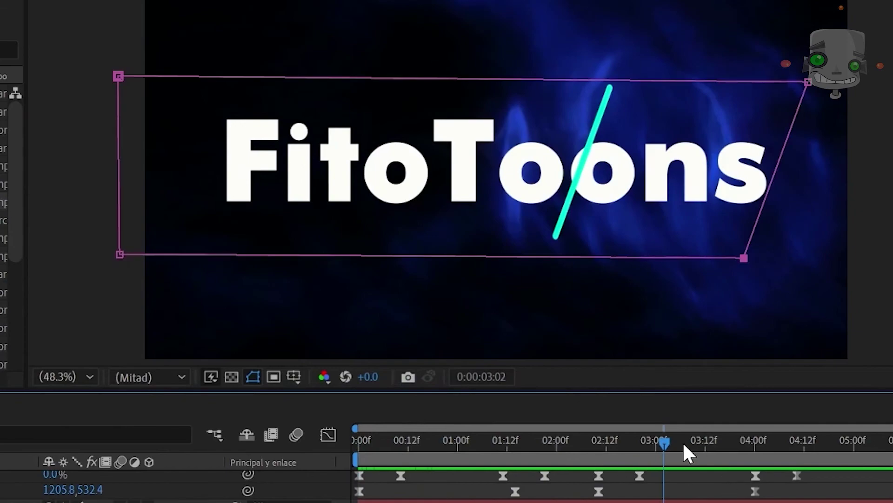
pyautogui.press('space')
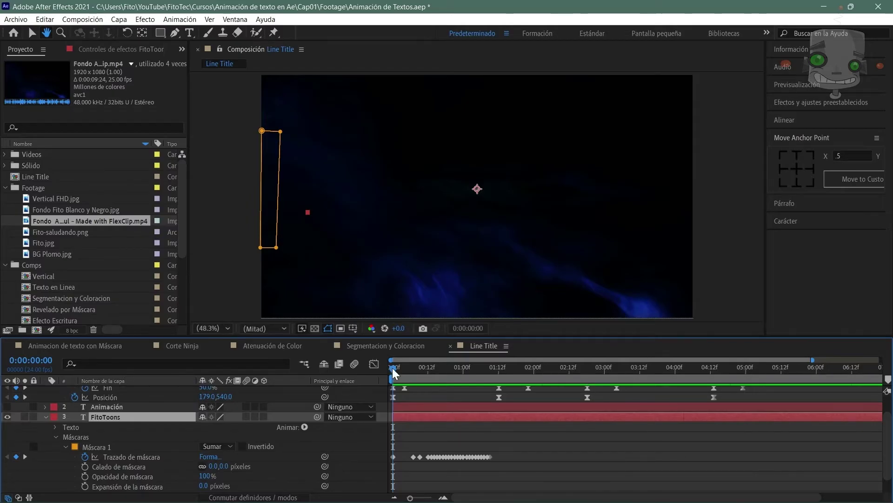
# Clone and reverse the FitoToons mask path keyframes at 0:00:03:04 with the KeyCloner script
pyautogui.moveTo(392, 368); pyautogui.dragTo(616, 401)
pyautogui.press('v')
pyautogui.moveTo(507, 453); pyautogui.dragTo(416, 462)
pyautogui.click(236, 20)
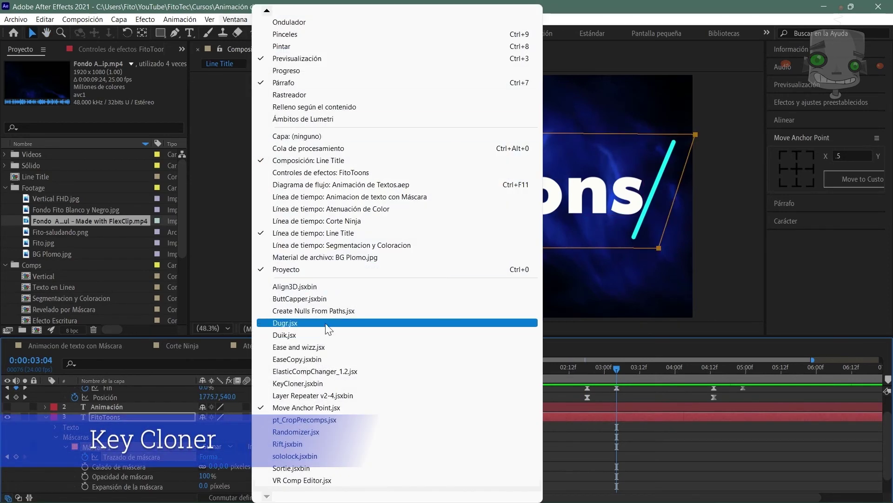
pyautogui.click(343, 384)
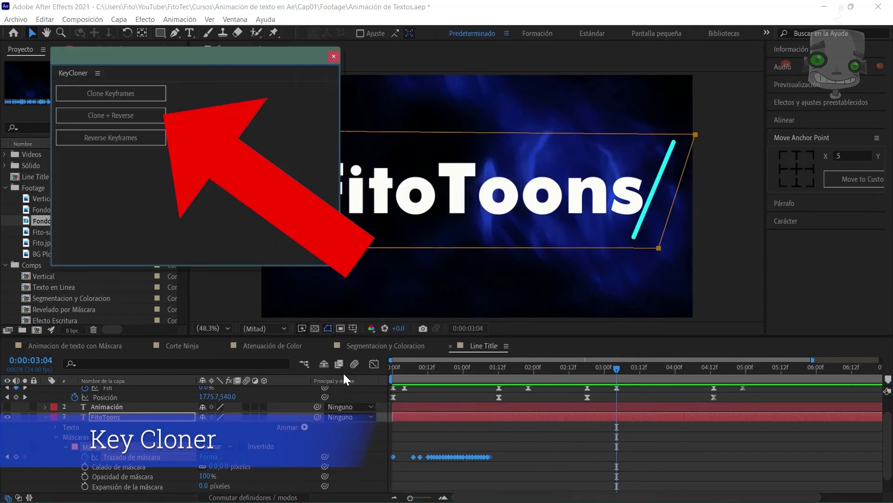
pyautogui.click(112, 115)
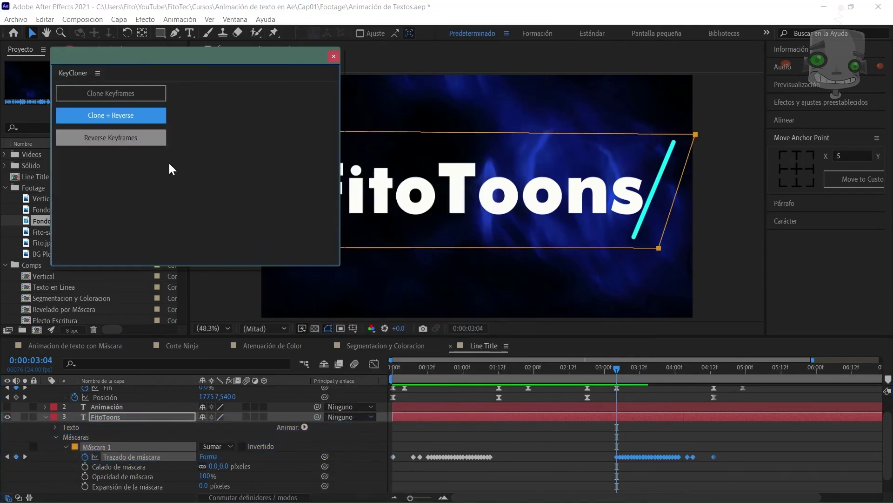
pyautogui.click(333, 56)
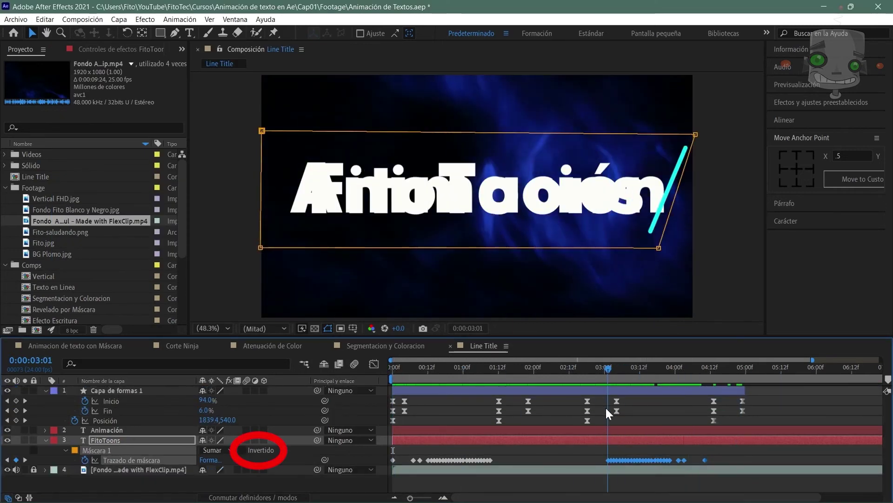
# Show the mask path keyframes of the Animación layer and invert its Máscara 1
pyautogui.click(562, 429)
pyautogui.click(45, 430)
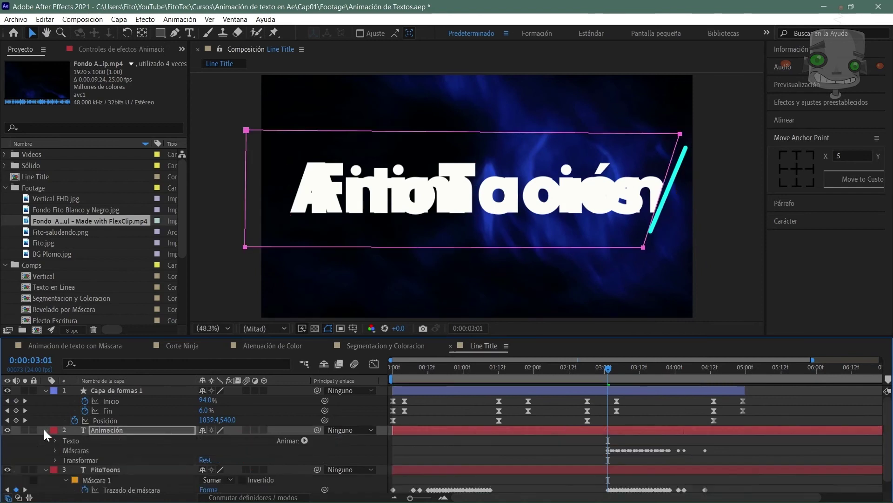
pyautogui.click(55, 450)
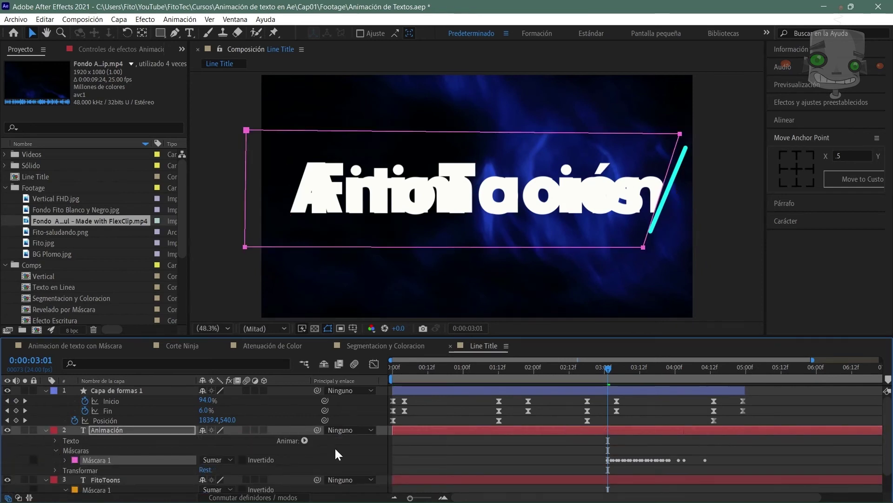
pyautogui.press('u')
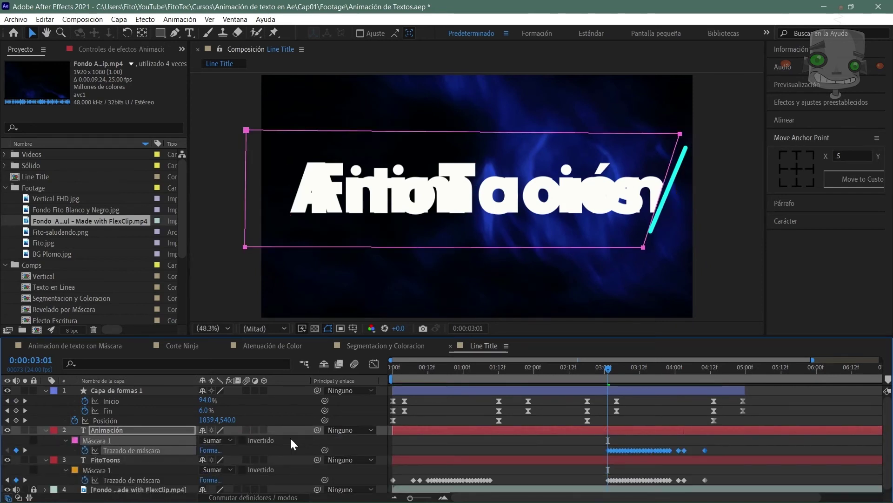
pyautogui.click(243, 440)
# Preview the line wiping FitoToons away while revealing Animación
pyautogui.moveTo(610, 378); pyautogui.dragTo(380, 382)
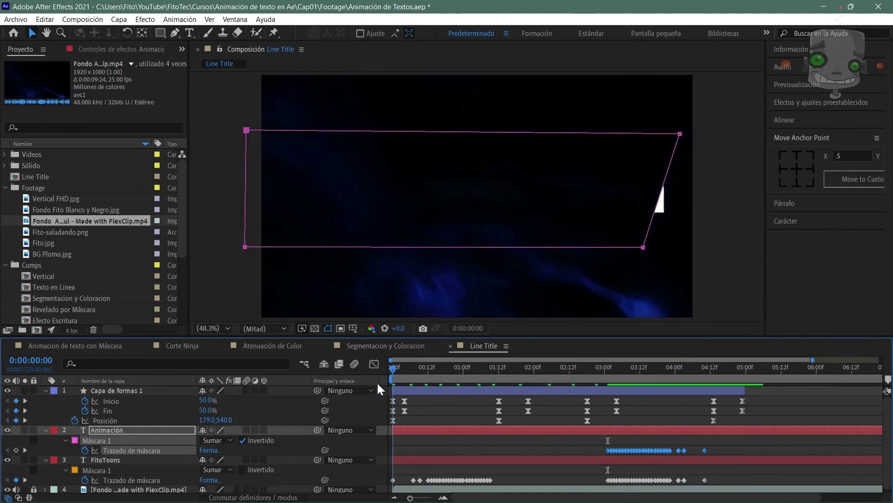
pyautogui.press('space')
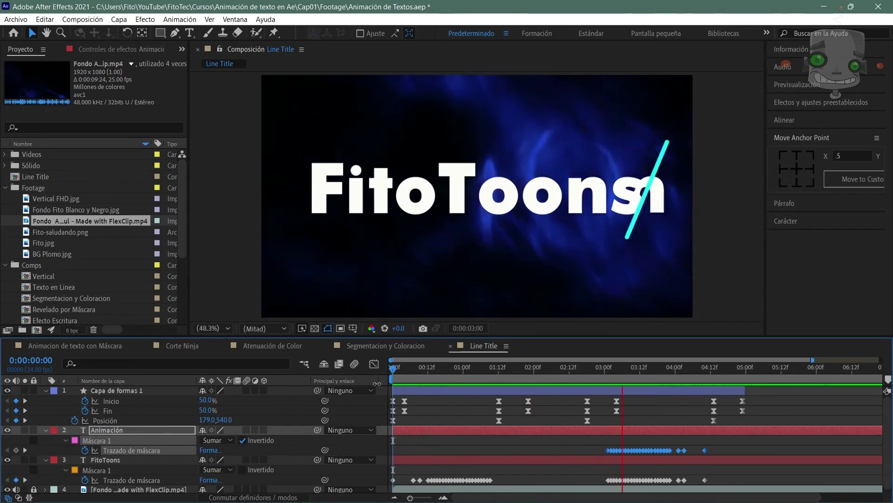
pyautogui.press('space')
pyautogui.moveTo(609, 371); pyautogui.dragTo(384, 373)
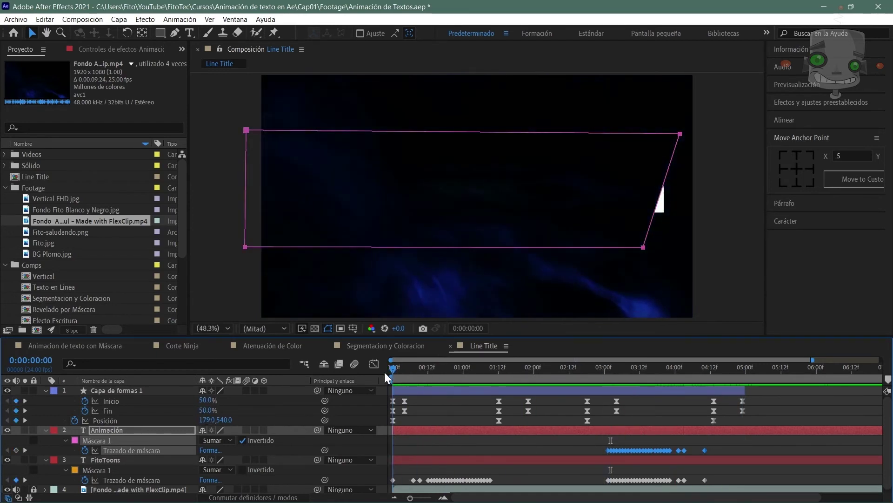
# Move the Animación mask's lower slanted-edge corner outward at 0:00:00:00 to hide the exposed letter corner, and preview the result
pyautogui.click(648, 302)
pyautogui.moveTo(643, 248); pyautogui.dragTo(678, 245)
pyautogui.press('space')
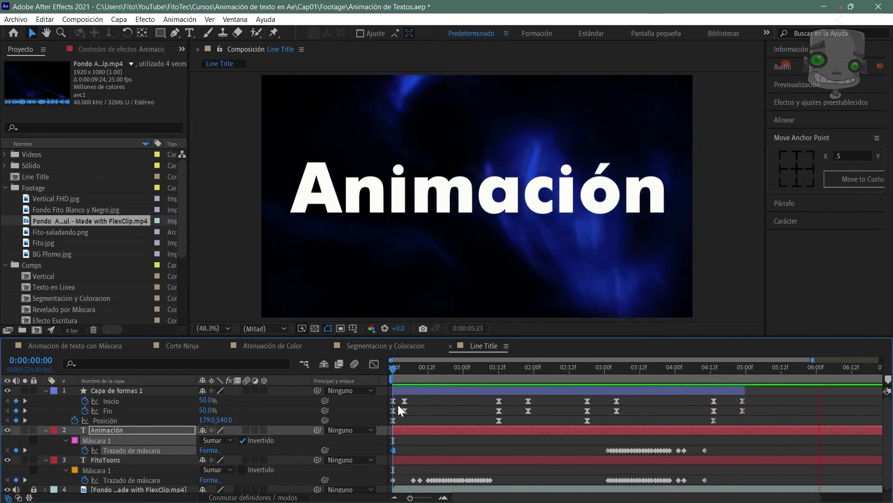
pyautogui.press('space')
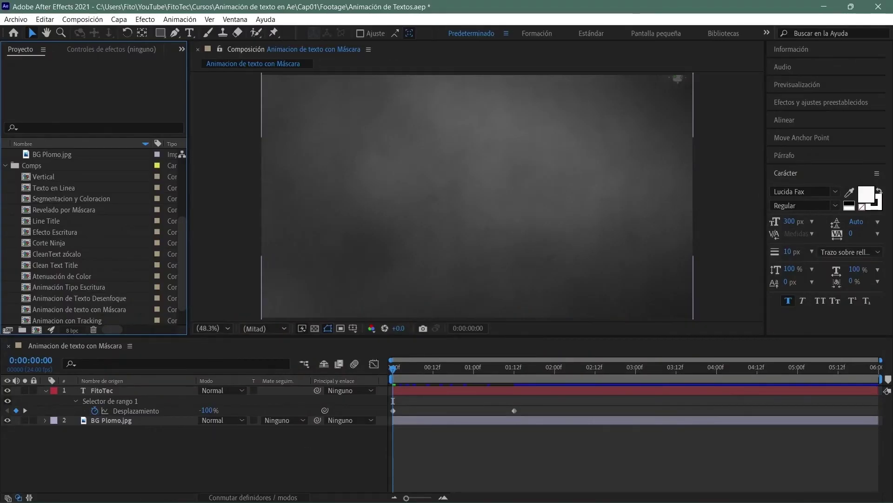
# Create a composition named Flicker Style and place Fondo Fito Blanco y Negro.jpg in it as the background
pyautogui.hotkey('ctrl', 'n')
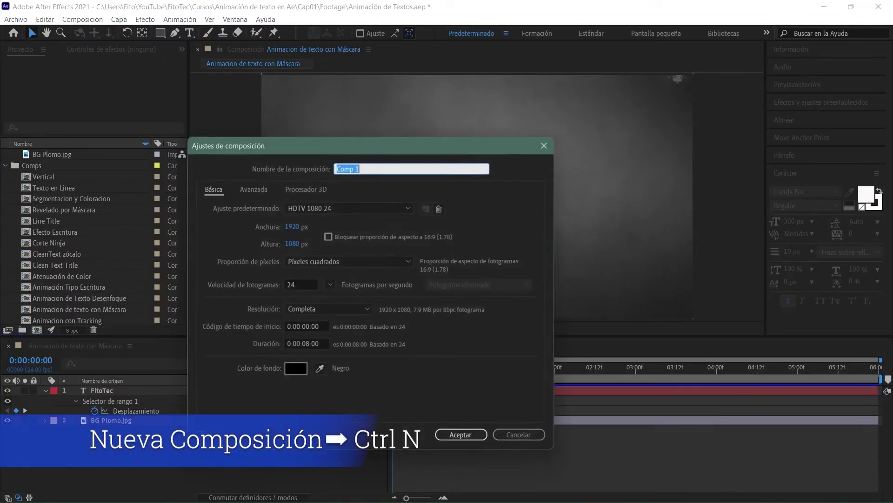
pyautogui.write('Flicker Style')
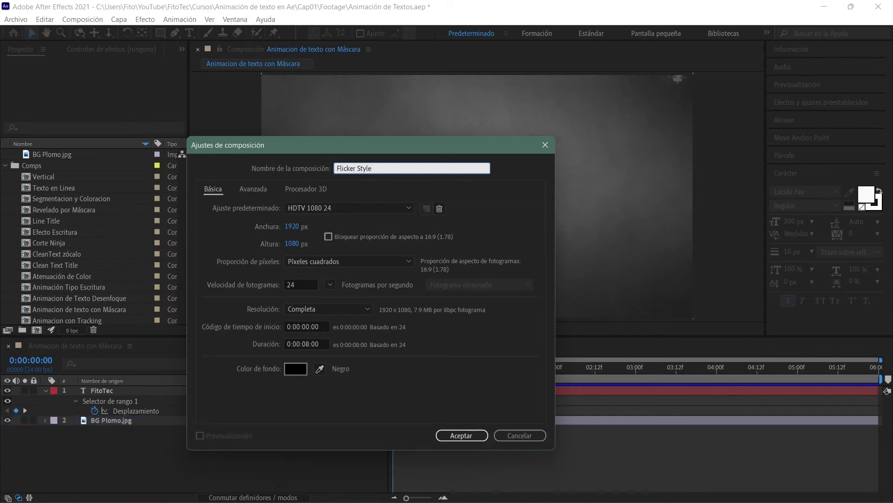
pyautogui.press('Return')
pyautogui.moveTo(76, 209); pyautogui.dragTo(477, 195)
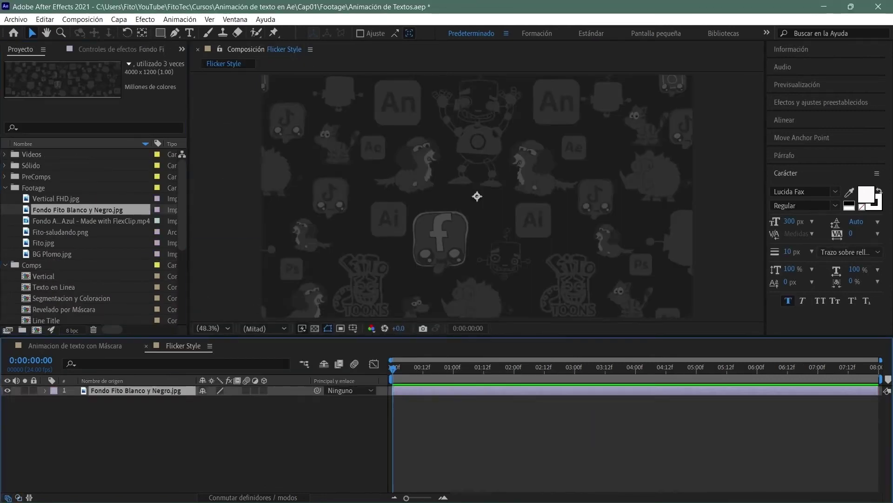
# Add the text FitoToons over the background and set its font to Insaniburger
pyautogui.hotkey('ctrl', 't')
pyautogui.click(196, 205)
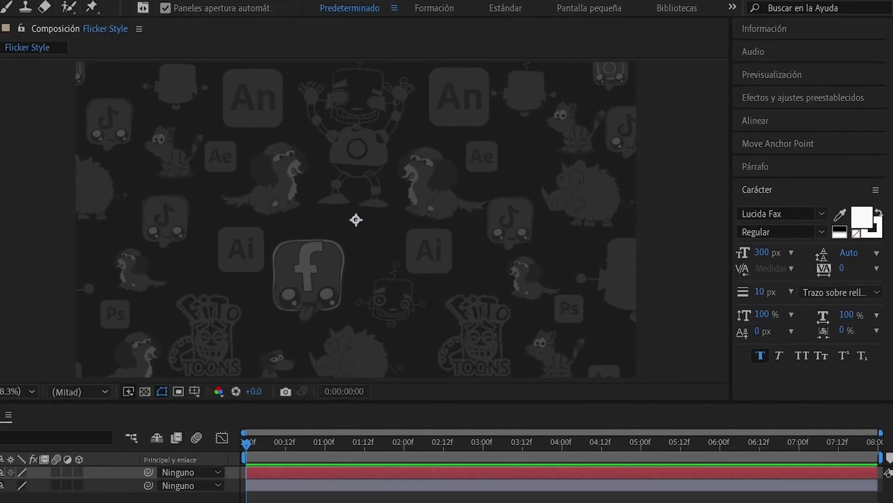
pyautogui.write('FitoToons')
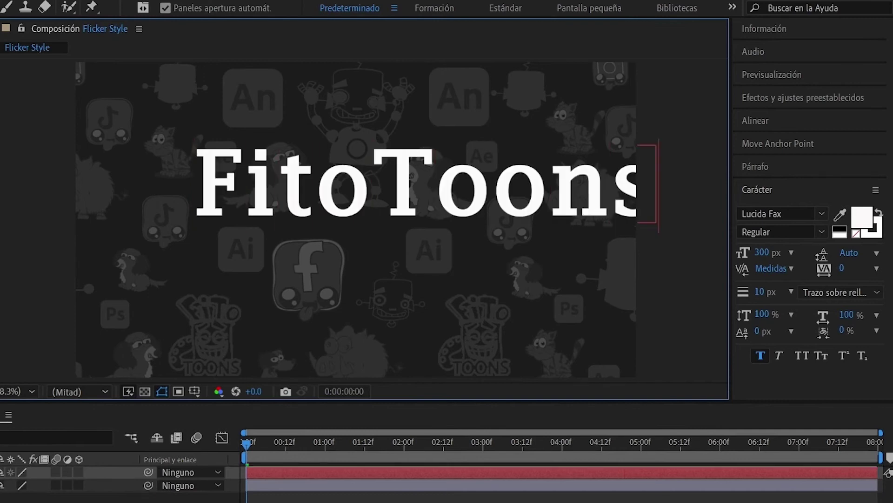
pyautogui.click(822, 214)
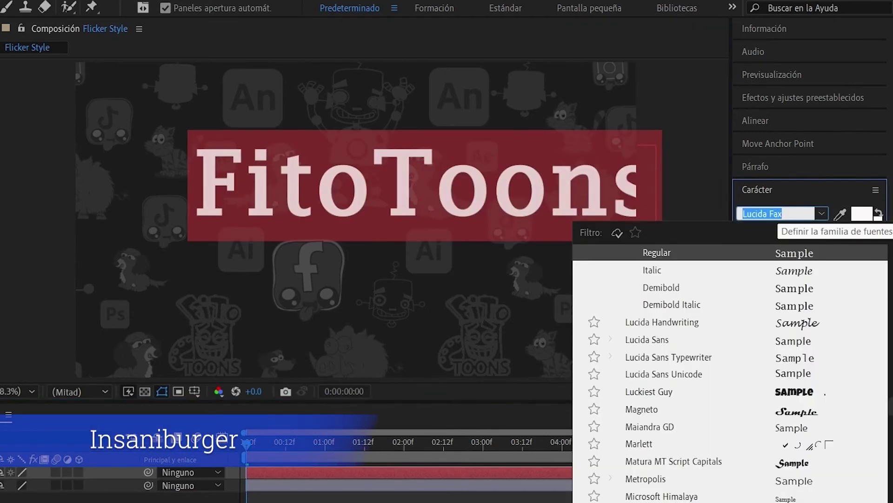
pyautogui.write('insa')
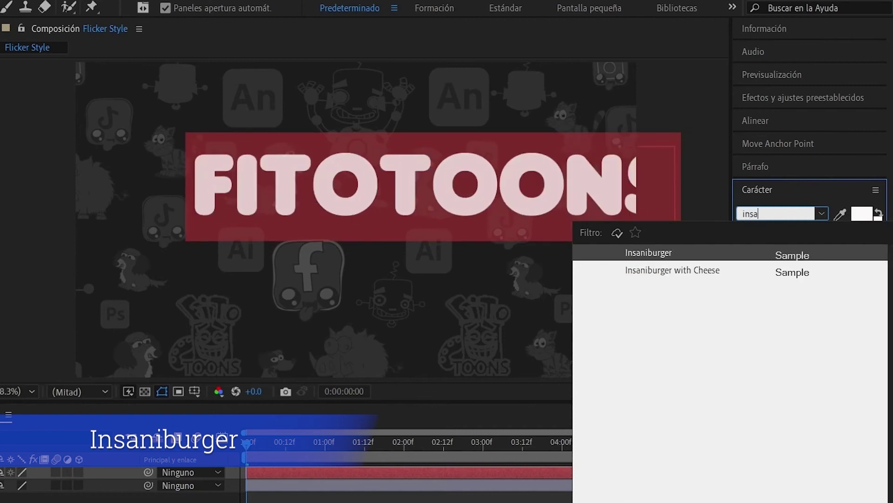
pyautogui.press('Return')
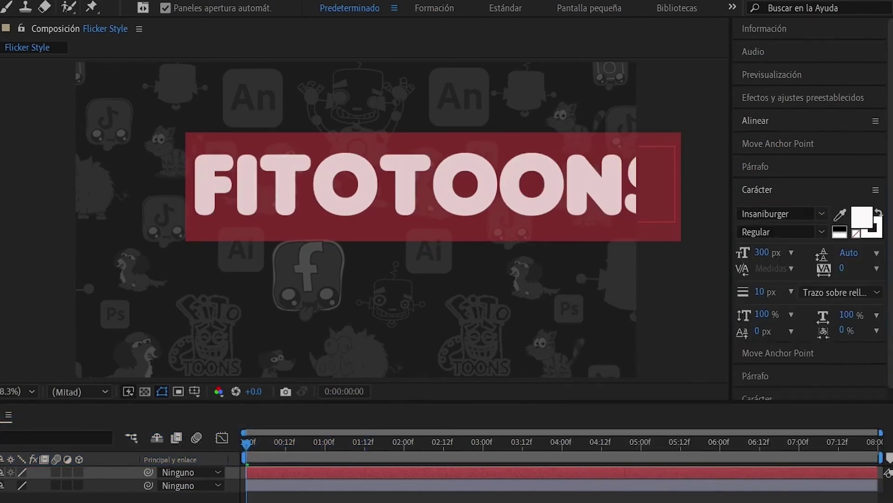
# Center the FitoToons text horizontally and vertically in the composition
pyautogui.click(756, 121)
pyautogui.click(773, 159)
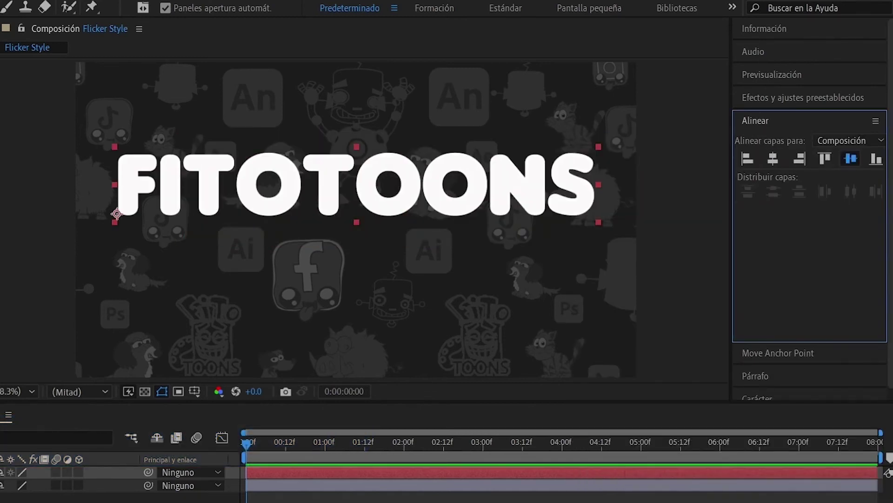
pyautogui.click(850, 158)
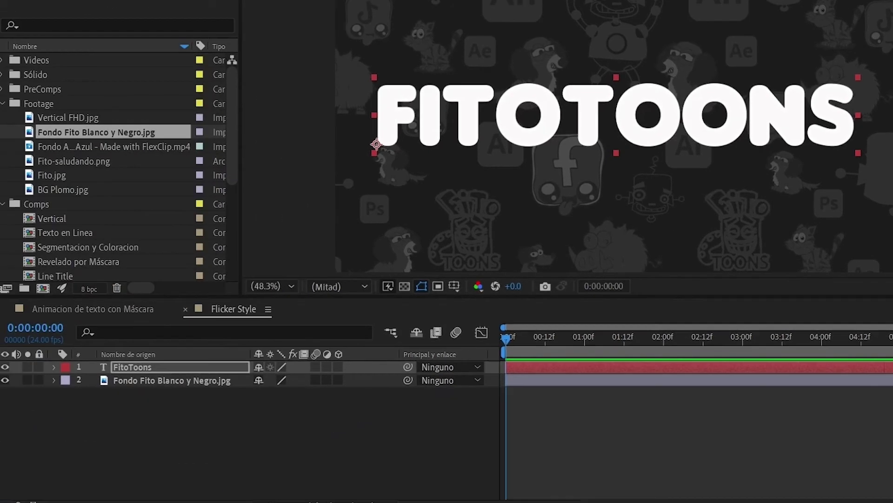
# Add an Opacidad text animator to the FitoToons layer
pyautogui.click(54, 367)
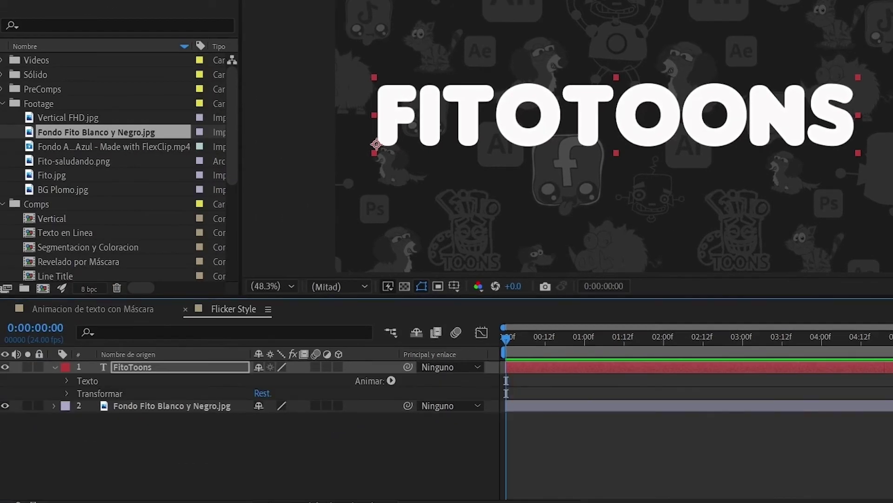
pyautogui.click(391, 381)
pyautogui.click(419, 182)
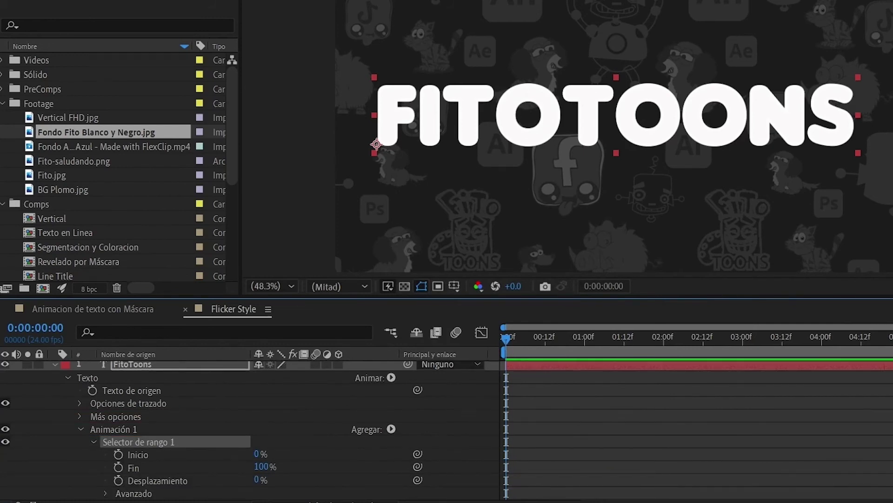
# Keyframe the range selector's Inicio at 0% on 0:00:00:10 and at 100% on 0:00:02:00
pyautogui.hotkey('shift', 'pagedown')
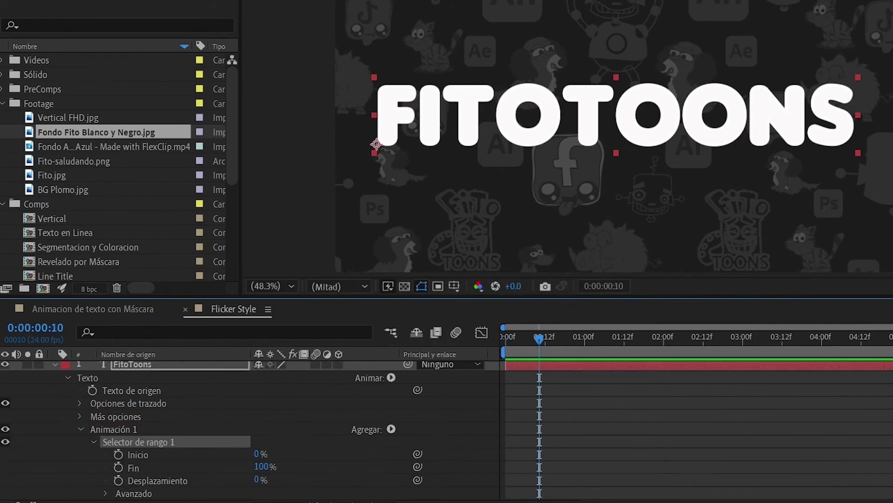
pyautogui.click(119, 454)
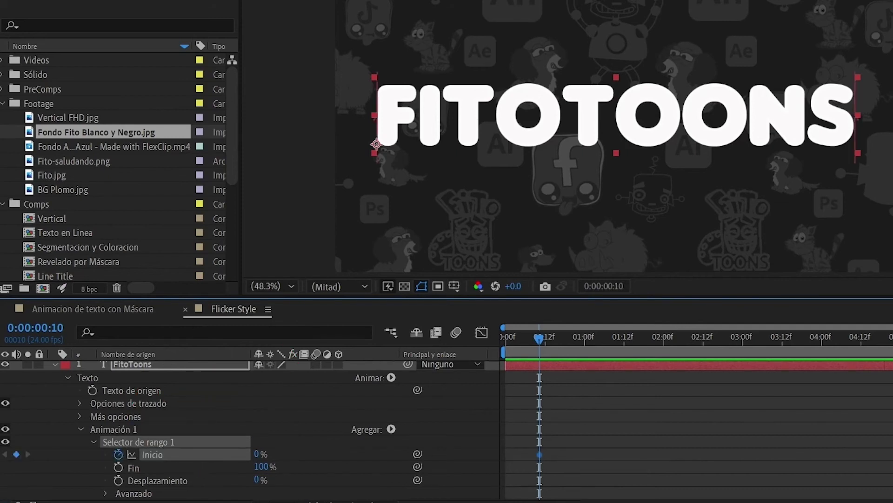
pyautogui.moveTo(540, 339); pyautogui.dragTo(664, 338)
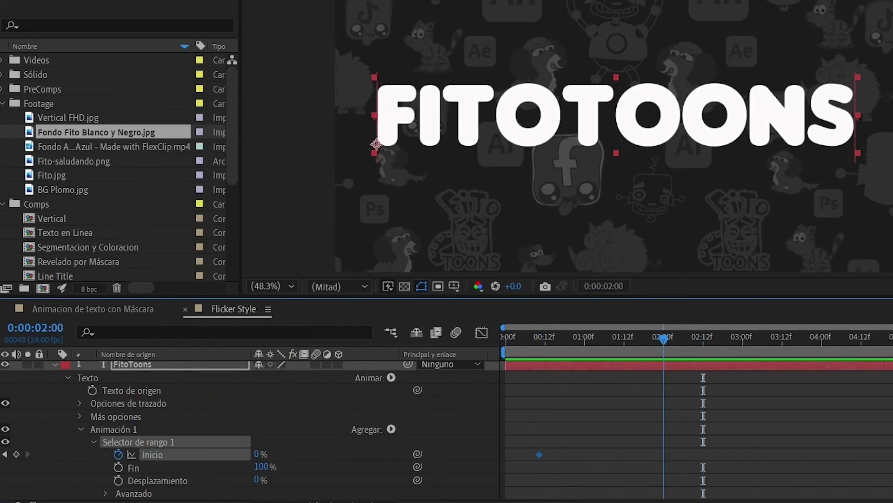
pyautogui.write('100')
pyautogui.press('Return')
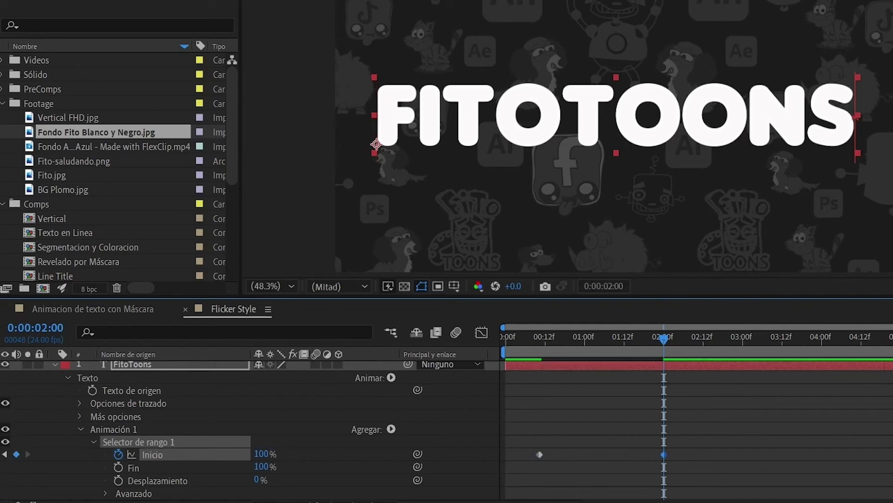
# Set the text animator's Opacidad to 0% and preview the letter-by-letter reveal from the start
pyautogui.scroll(-3, 250, 430)
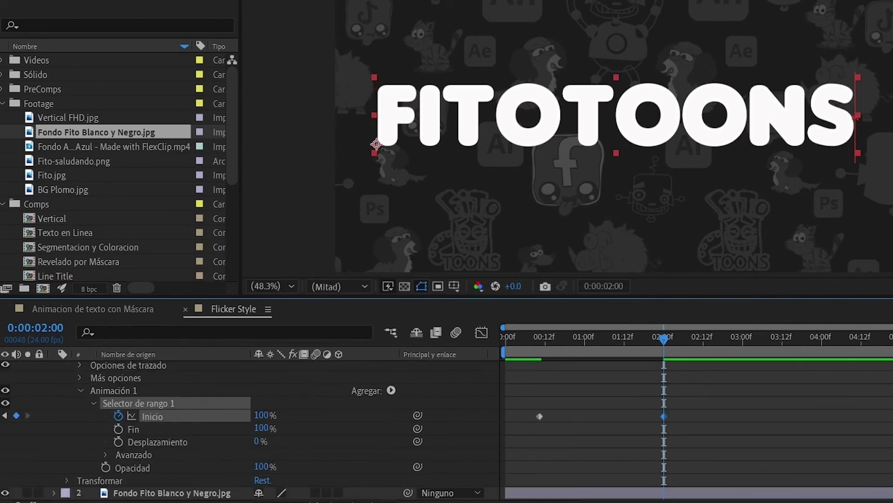
pyautogui.press('Return')
pyautogui.moveTo(664, 340); pyautogui.dragTo(506, 340)
pyautogui.press('space')
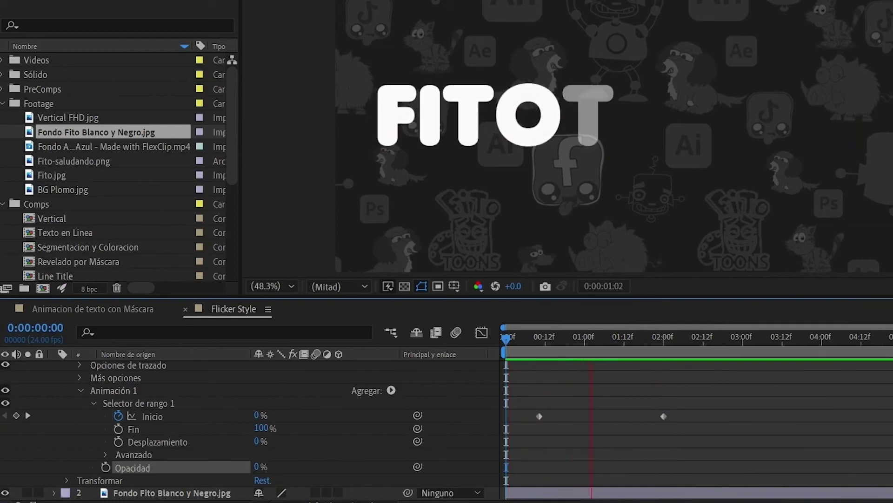
pyautogui.press('space')
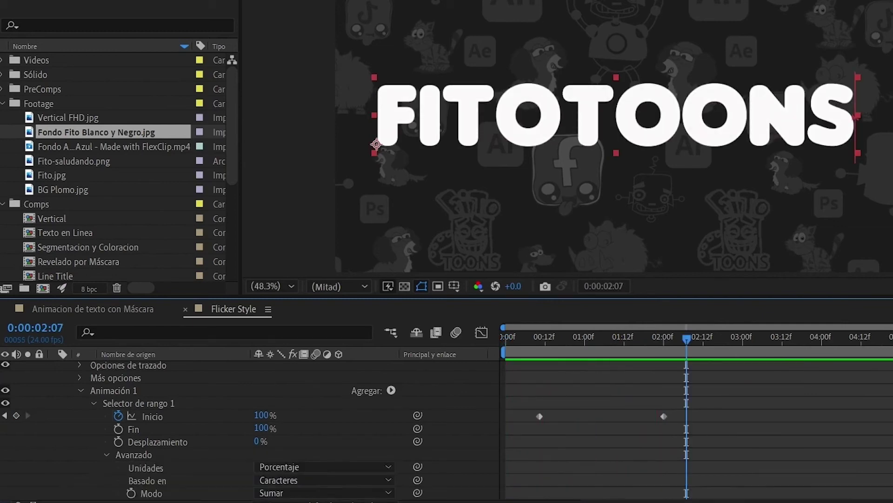
# Enable Aleatorizar orden in the range selector's Avanzado settings and preview the reveal from the start
pyautogui.click(106, 455)
pyautogui.scroll(-3, 105, 455)
pyautogui.click(277, 454)
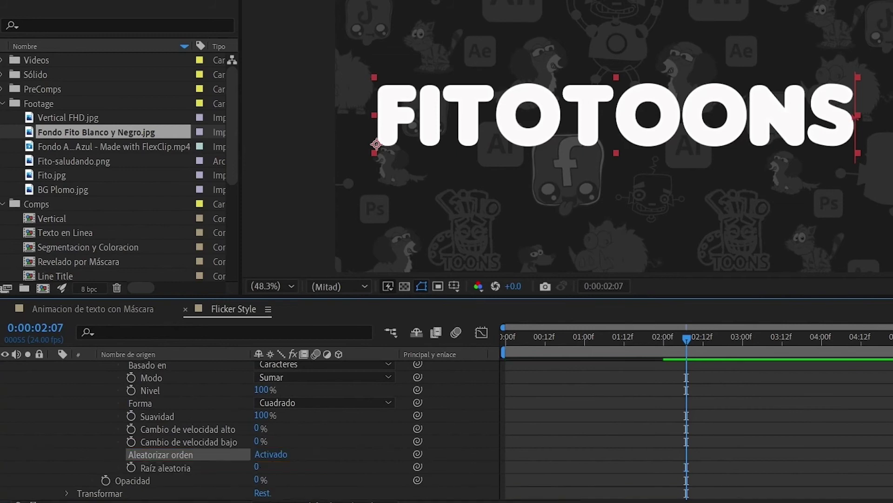
pyautogui.moveTo(686, 338); pyautogui.dragTo(506, 338)
pyautogui.press('space')
# Keyframe Raíz aleatoria at 0 on 0:00:00:10 and at 30 on 0:00:02:00
pyautogui.click(132, 467)
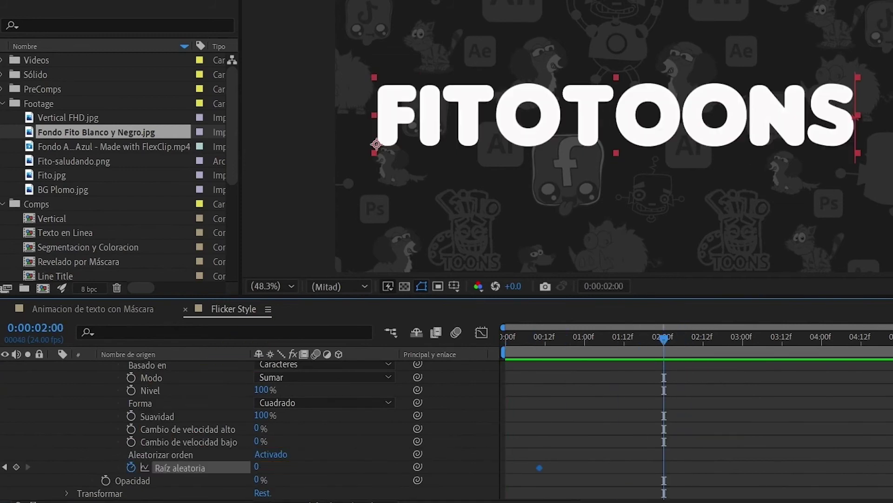
pyautogui.press('Return')
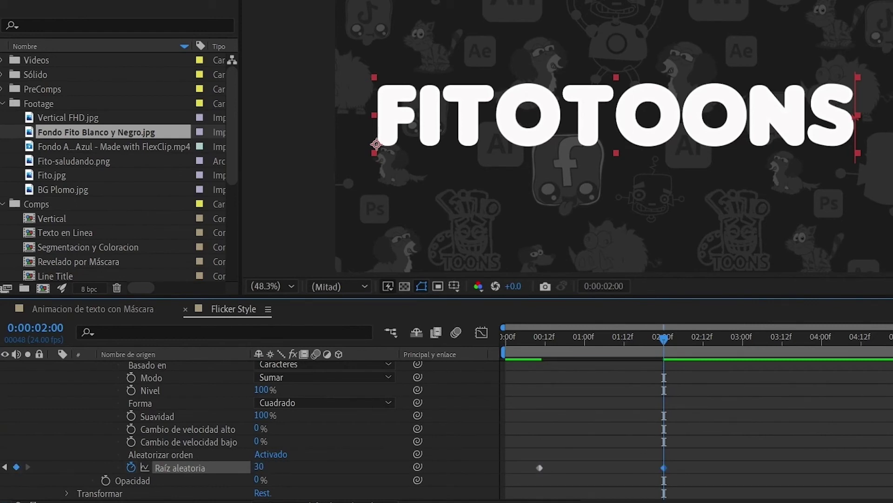
pyautogui.press('j')
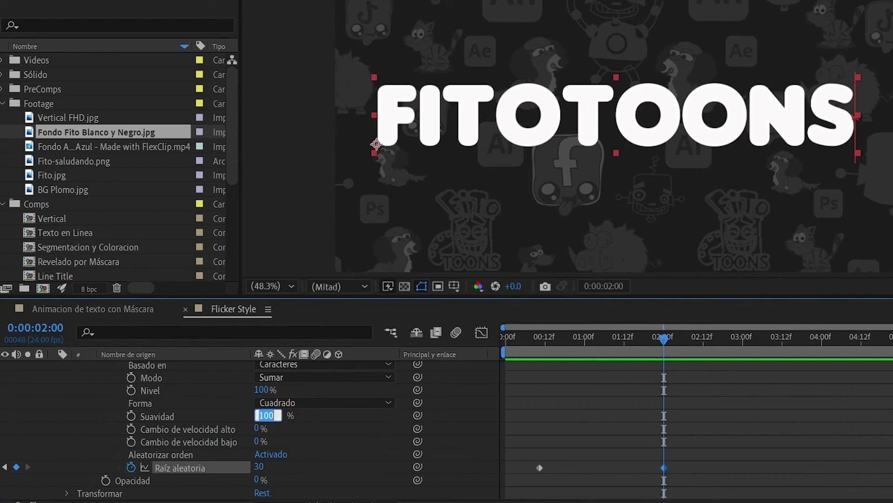
# Set the range selector's Suavidad to 0% and collapse the FitoToons layer's properties
pyautogui.write('0')
pyautogui.press('Return')
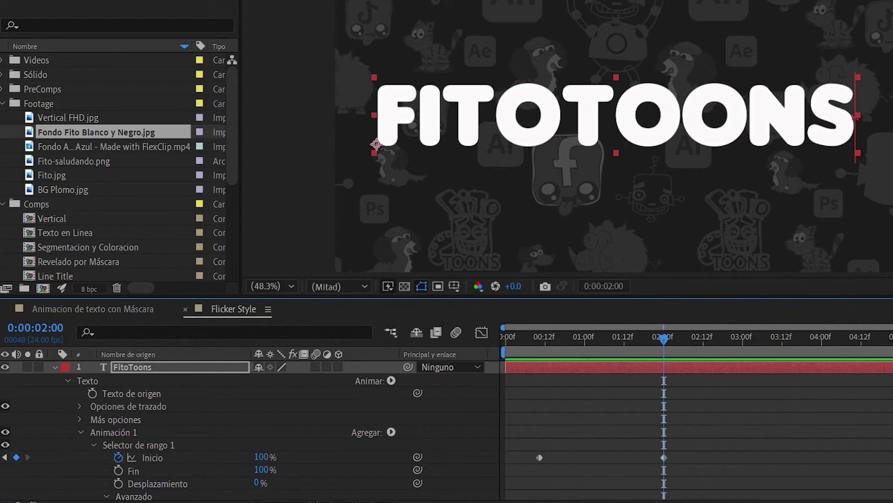
pyautogui.press('u')
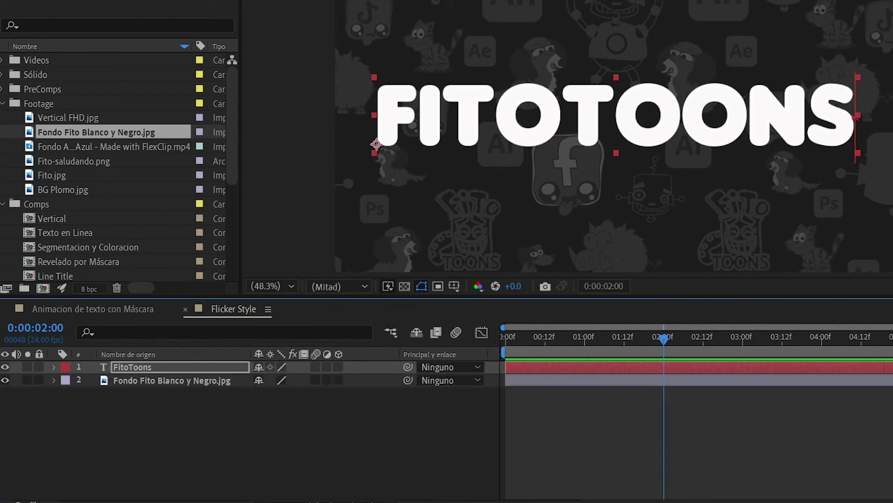
# Duplicate the FitoToons layer and give the copy a bright pink label color
pyautogui.hotkey('ctrl', 'd')
pyautogui.click(65, 367)
pyautogui.click(99, 317)
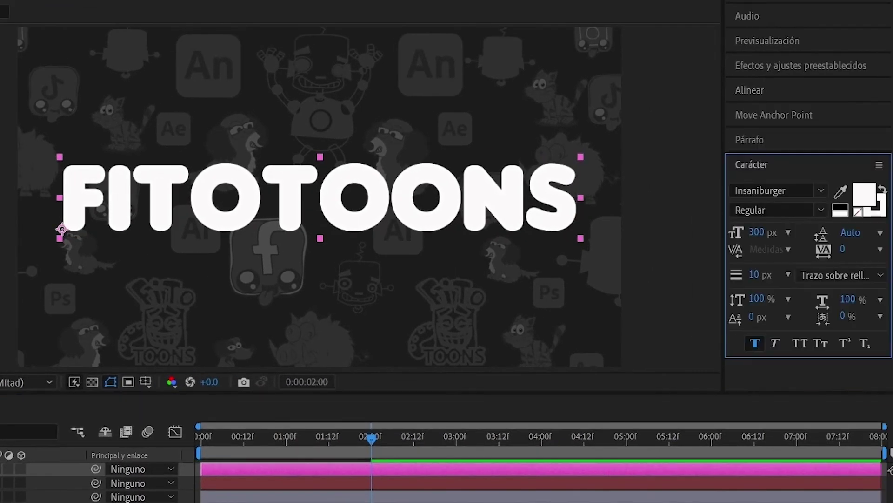
# Remove the fill from the FitoToons 2 text, keeping only a white 10 px outline, and hide the original FitoToons layer
pyautogui.click(864, 194)
pyautogui.click(724, 276)
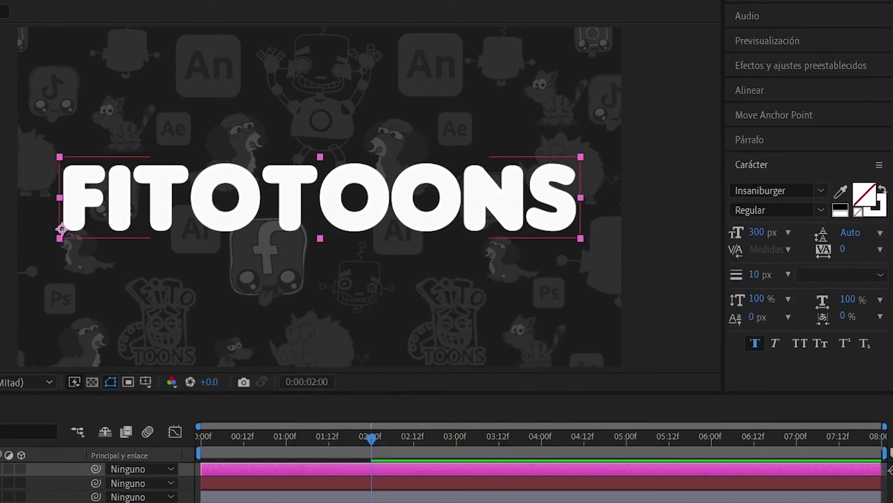
pyautogui.click(1, 483)
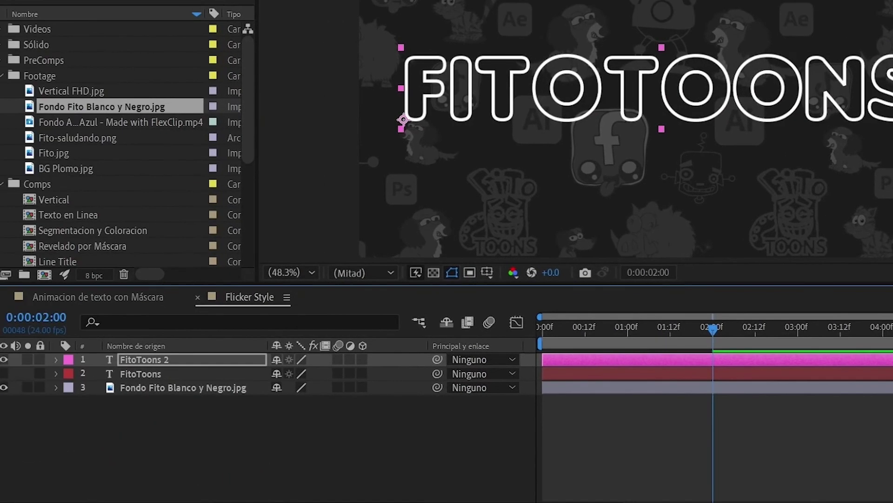
# At 0:00:00:00, change the Desplazamiento of the range selector in FitoToons 2's Animación 1
pyautogui.moveTo(371, 439); pyautogui.dragTo(200, 438)
pyautogui.click(56, 359)
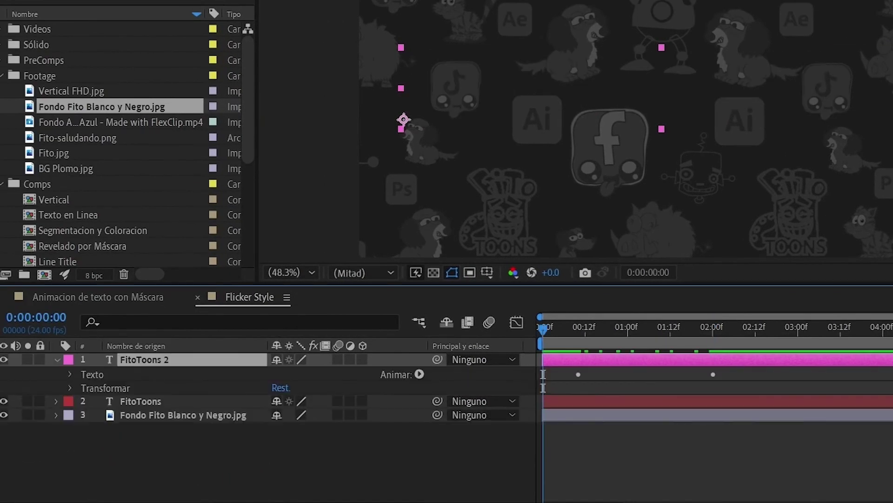
pyautogui.click(70, 374)
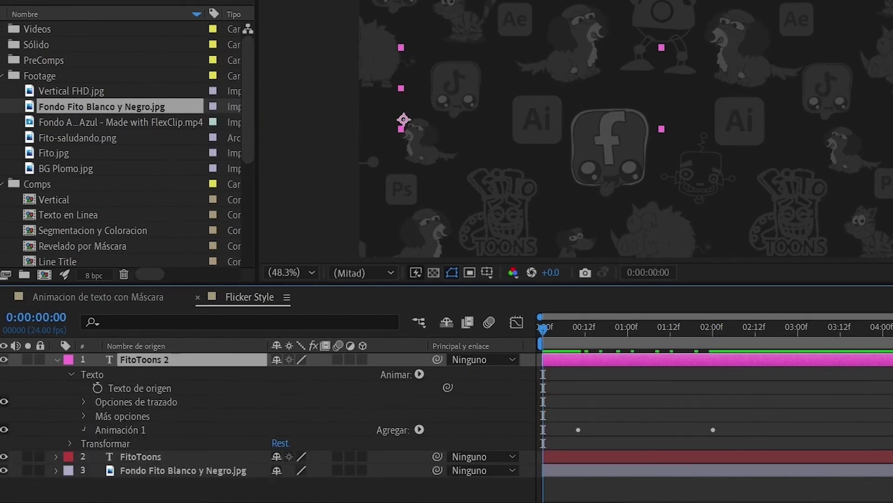
pyautogui.click(84, 430)
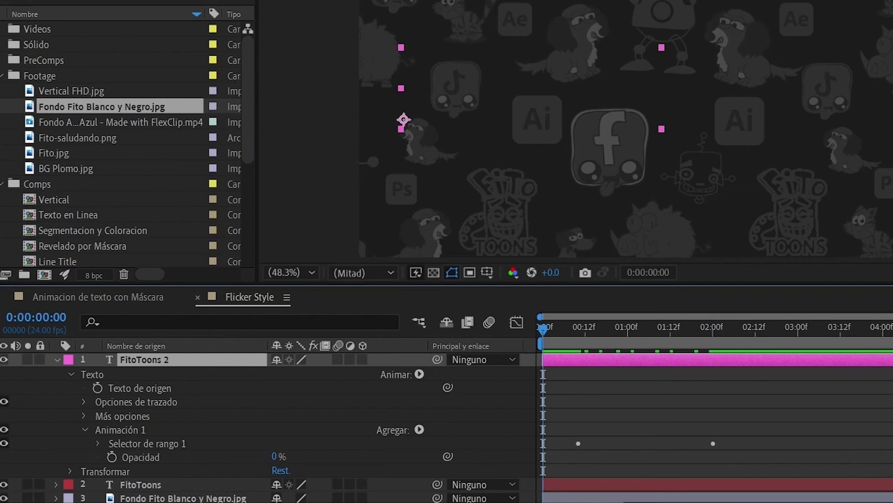
pyautogui.click(98, 444)
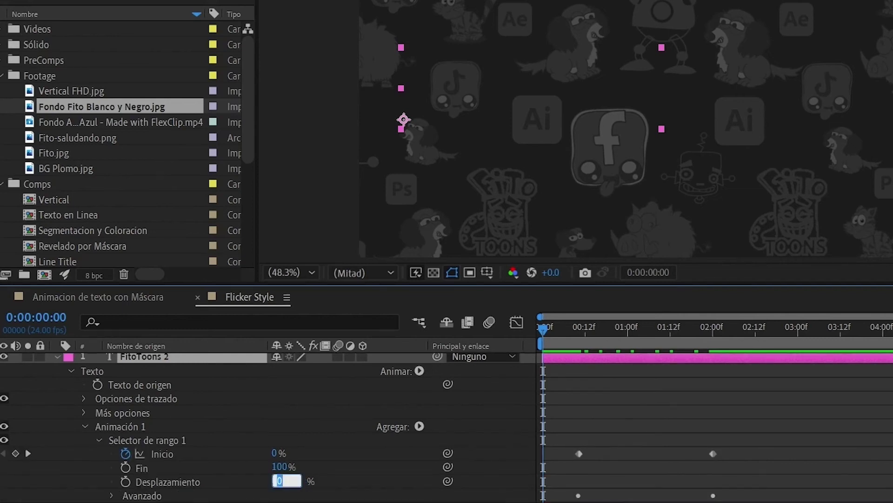
pyautogui.press('Return')
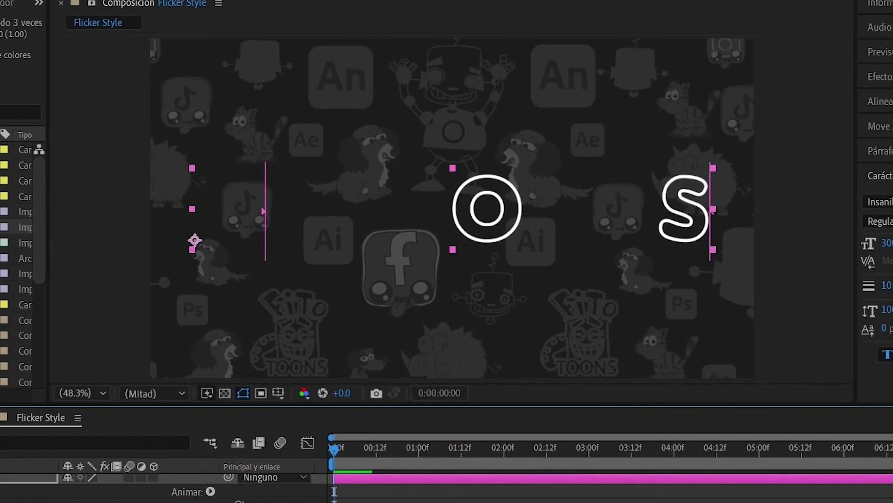
# Add layer Opacidad keyframes to FitoToons 2 at 0:00:00:00 and at 0:00:00:10, the latter at 100%
pyautogui.moveTo(347, 449)
pyautogui.mouseDown()
pyautogui.moveTo(447, 450)
pyautogui.moveTo(334, 450)
pyautogui.mouseUp()
pyautogui.press('u')
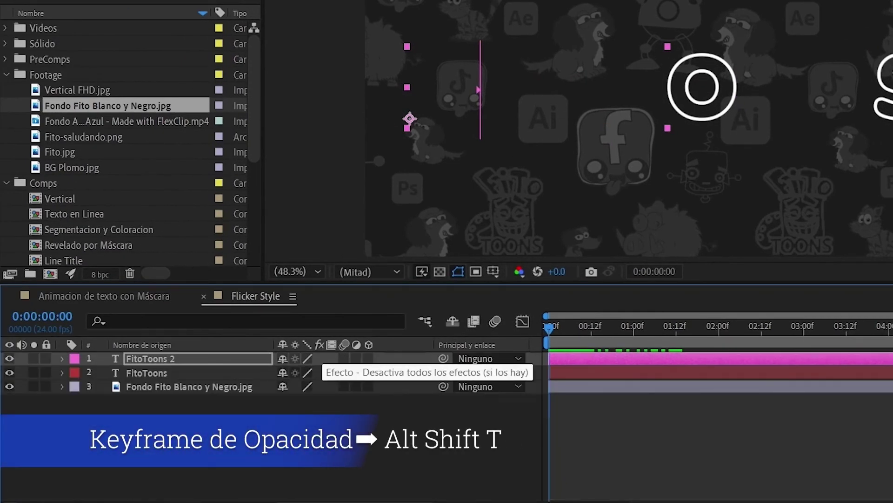
pyautogui.hotkey('alt', 'shift', 't')
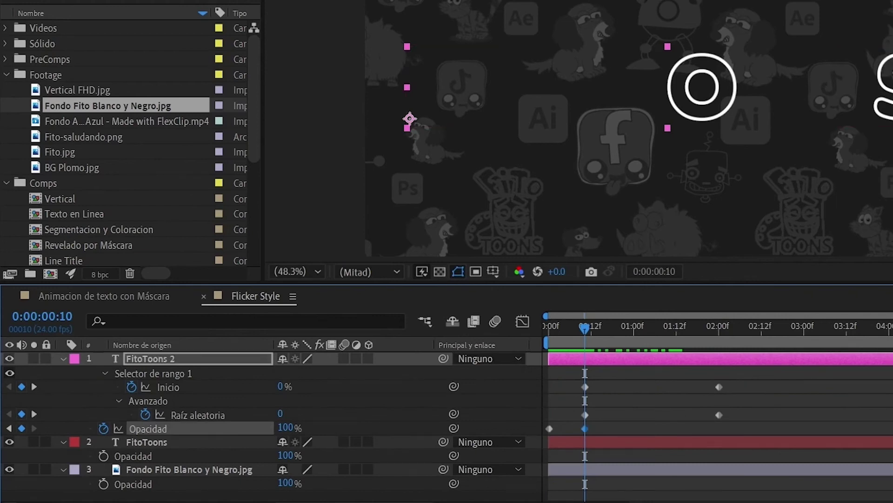
# Convert both FitoToons 2 Opacidad keyframes to hold keyframes and set the one at 0:00:00:00 to 0%
pyautogui.moveTo(624, 424); pyautogui.dragTo(547, 432)
pyautogui.keyDown('ctrl'); pyautogui.keyDown('alt'); pyautogui.click(550, 428); pyautogui.keyUp('alt'); pyautogui.keyUp('ctrl')
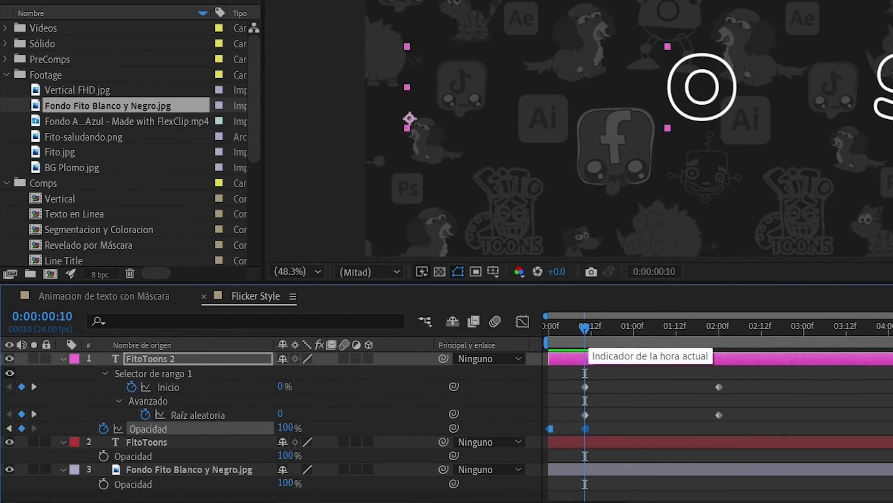
pyautogui.press('Home')
pyautogui.click(569, 429)
pyautogui.click(550, 428)
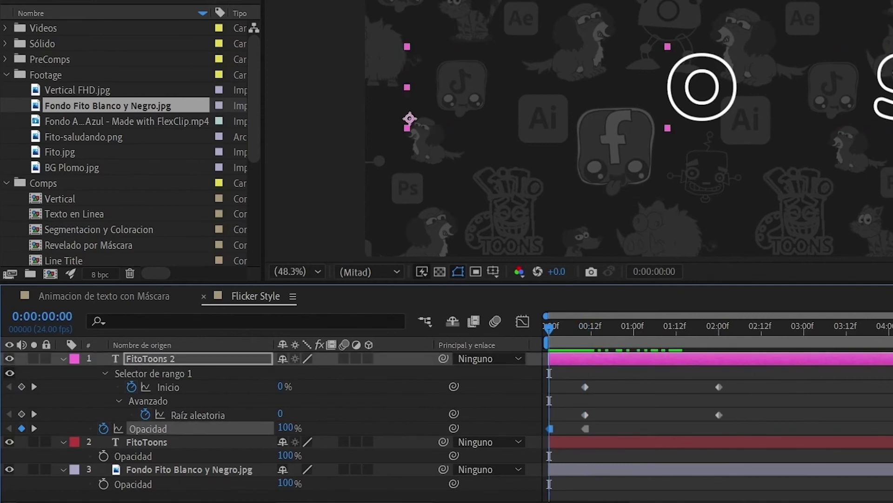
pyautogui.press('Return')
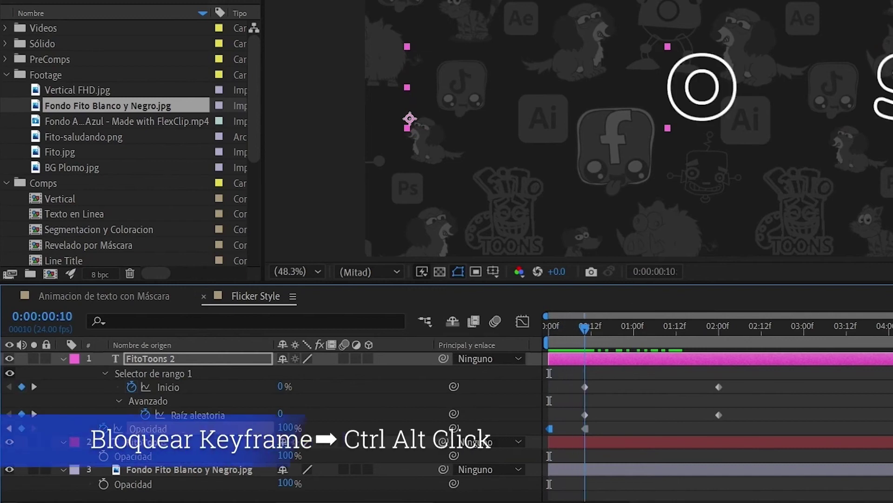
pyautogui.moveTo(628, 329); pyautogui.dragTo(549, 328)
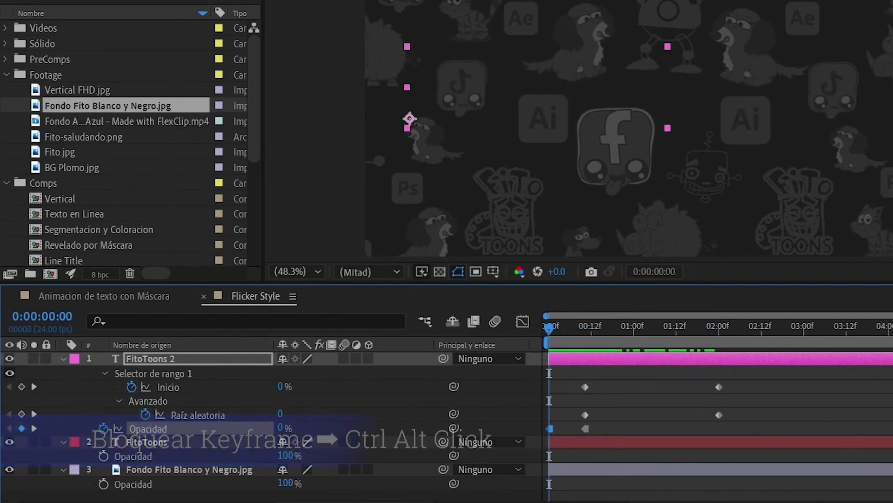
# Apply the Resplandor effect from Estilizar to FitoToons 2 and increase its glow radius
pyautogui.click(64, 358)
pyautogui.click(64, 373)
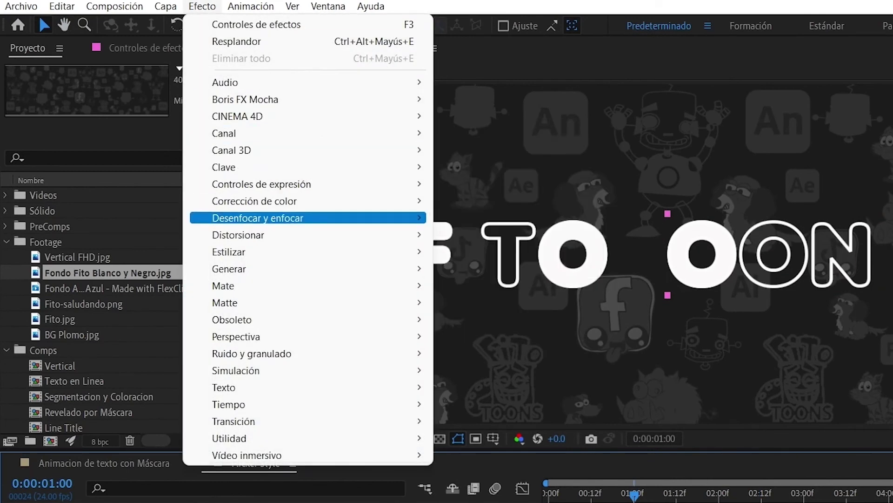
pyautogui.moveTo(307, 252)
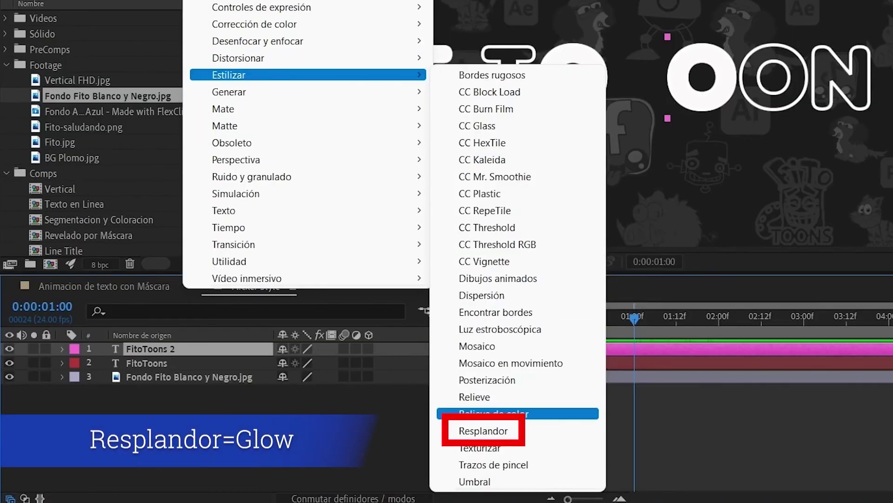
pyautogui.click(484, 431)
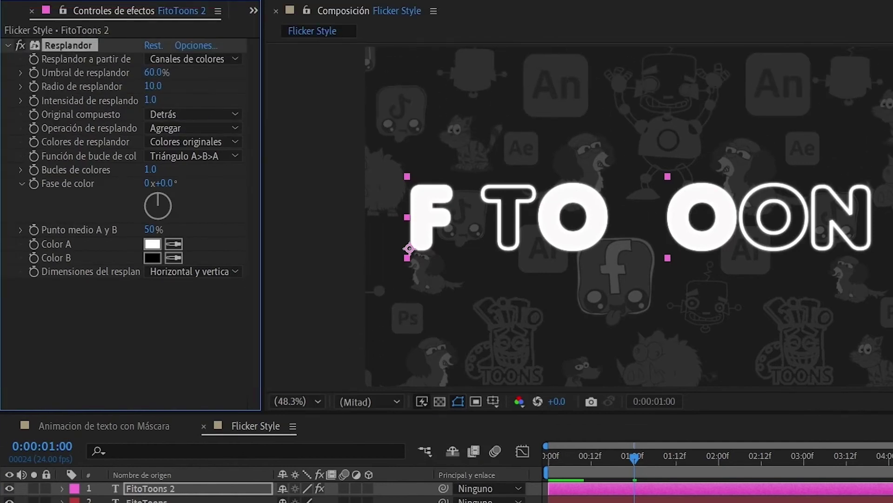
pyautogui.click(153, 86)
pyautogui.press('Return')
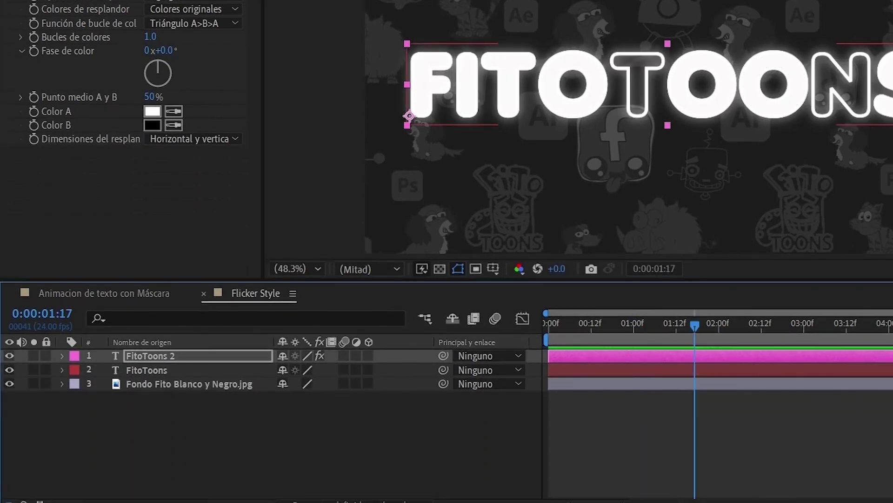
# Precompose the FitoToons 2 and FitoToons layers together as Text Flicker
pyautogui.keyDown('ctrl'); pyautogui.click(171, 371); pyautogui.keyUp('ctrl')
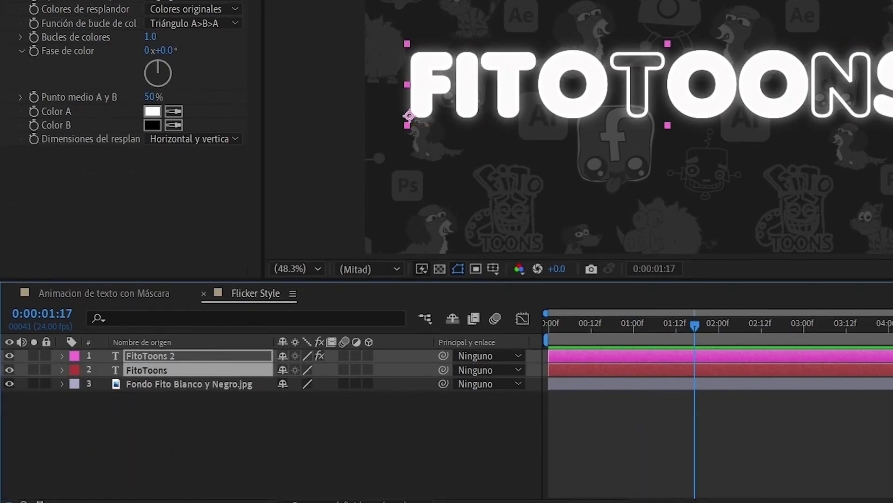
pyautogui.rightClick(171, 369)
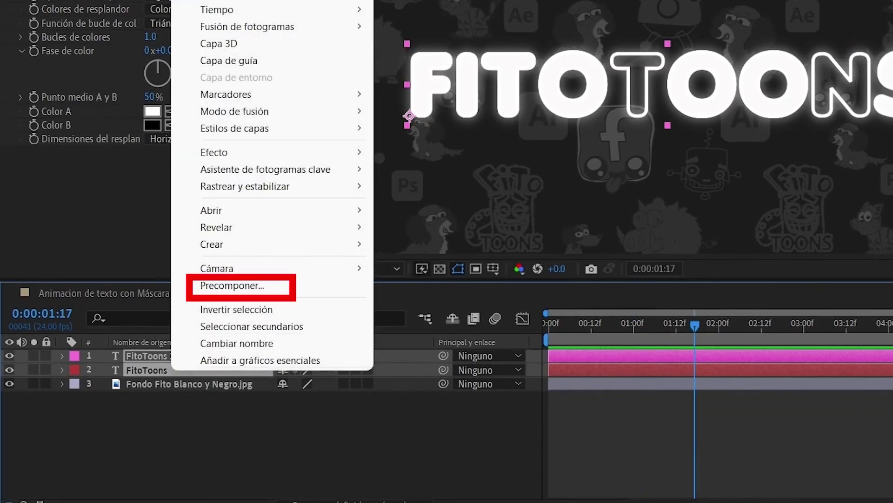
pyautogui.click(233, 285)
pyautogui.write('Text Flicker')
pyautogui.press('Return')
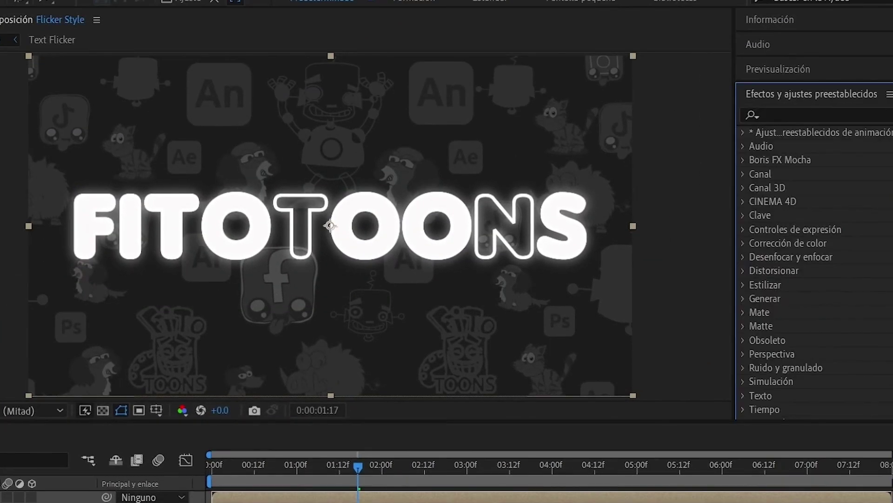
# Find the Transformar effect, apply it to the Text Flicker layer and set its Sesgar to -5.0
pyautogui.click(817, 115)
pyautogui.write('transfo')
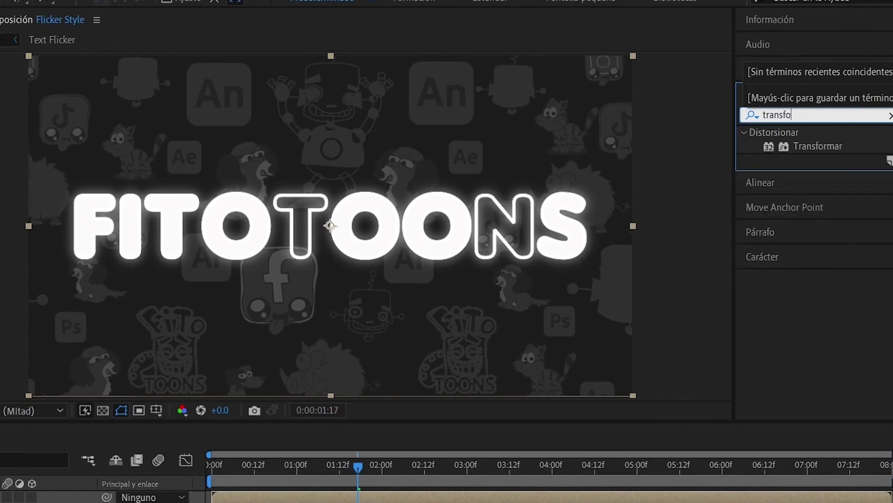
pyautogui.moveTo(817, 147); pyautogui.dragTo(570, 198)
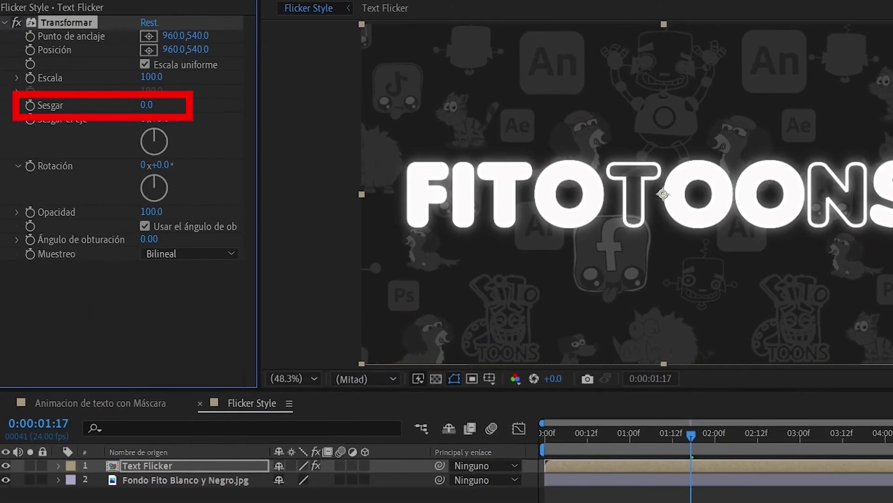
pyautogui.moveTo(147, 105)
pyautogui.mouseDown()
pyautogui.moveTo(160, 106)
pyautogui.moveTo(144, 106)
pyautogui.mouseUp()
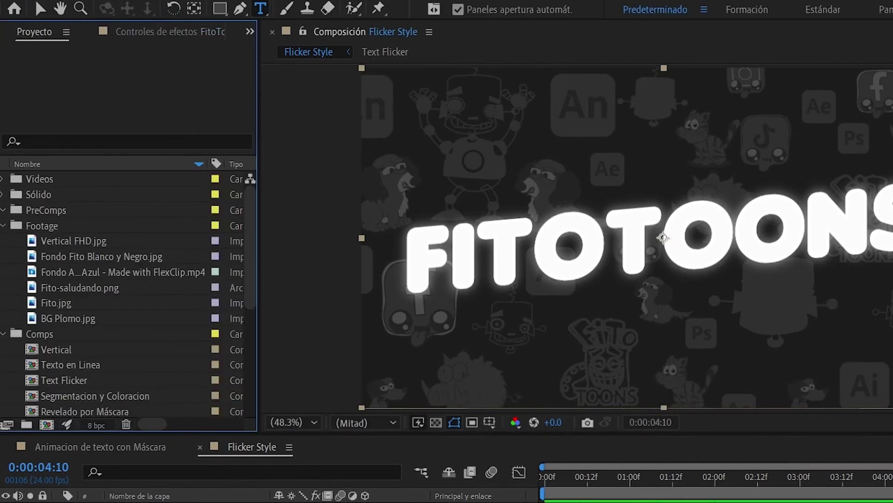
# Move the Text Flicker composition into the PreComps folder and duplicate it
pyautogui.moveTo(64, 380); pyautogui.dragTo(46, 210)
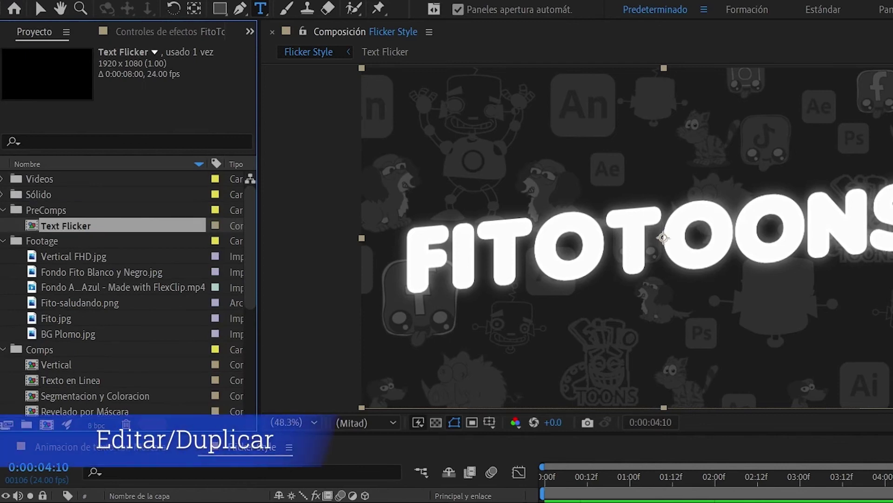
pyautogui.click(58, 1)
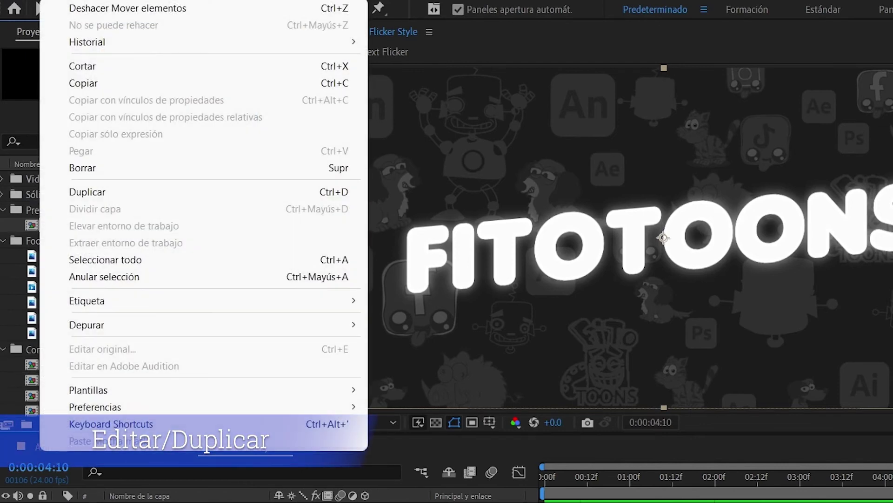
pyautogui.click(204, 192)
# Add Text Flicker 2 to the Flicker Style timeline below FitoToons and rename the layer Animacion
pyautogui.moveTo(70, 226); pyautogui.dragTo(189, 502)
pyautogui.press('Return')
pyautogui.write('Animacion')
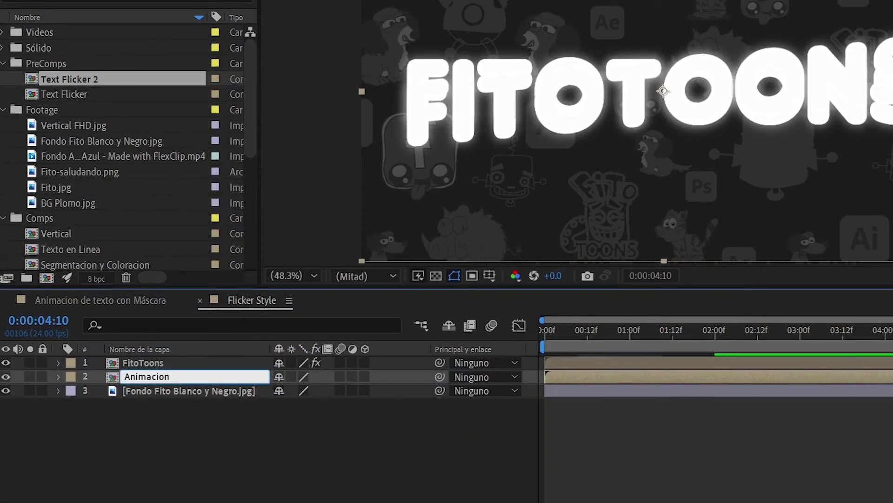
pyautogui.press('Return')
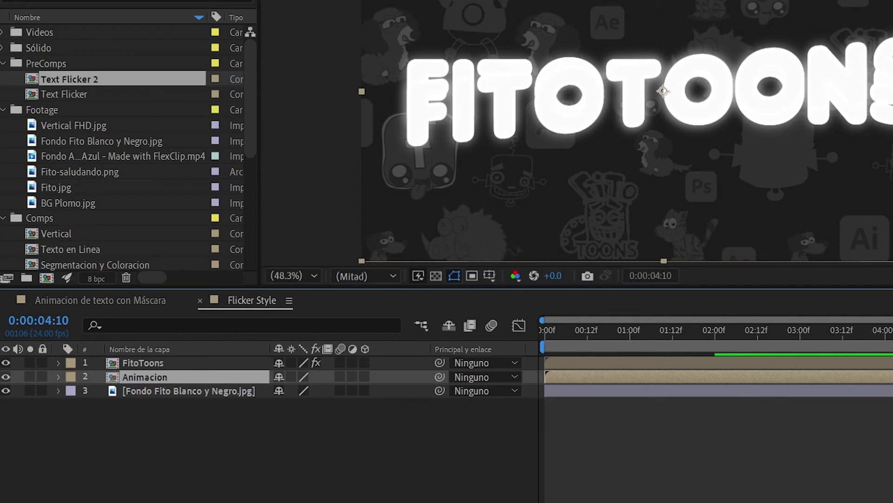
# Copy the Transformar effect from the FitoToons layer and paste it onto the Animacion layer
pyautogui.click(143, 363)
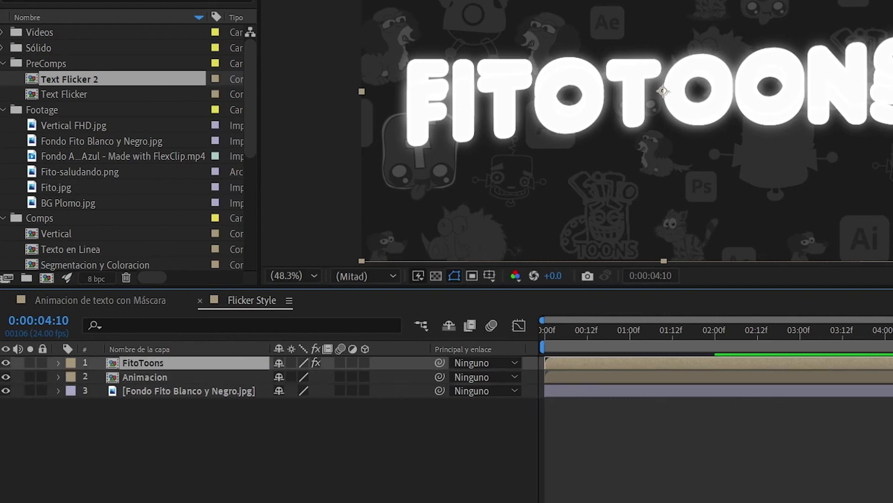
pyautogui.press('F3')
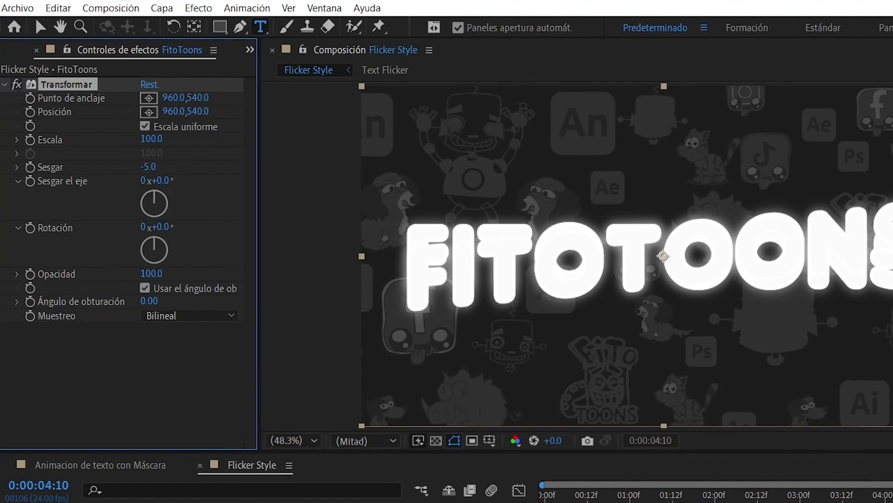
pyautogui.click(59, 9)
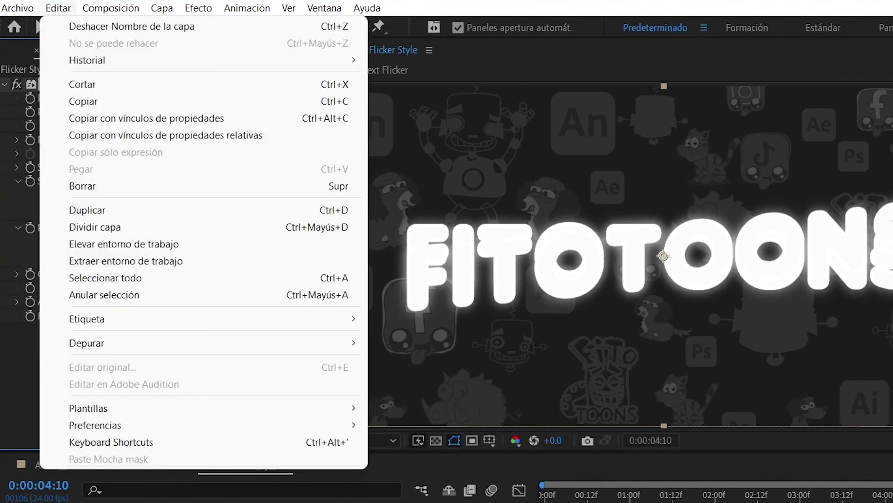
pyautogui.click(83, 102)
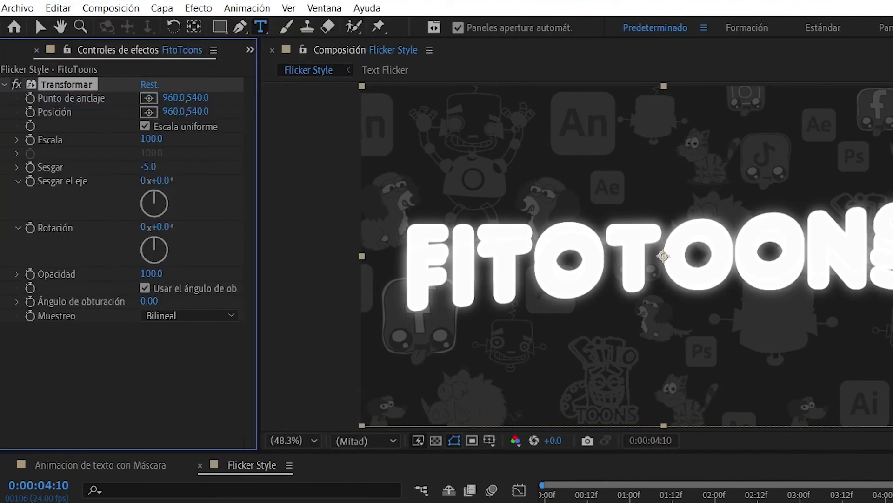
pyautogui.click(144, 373)
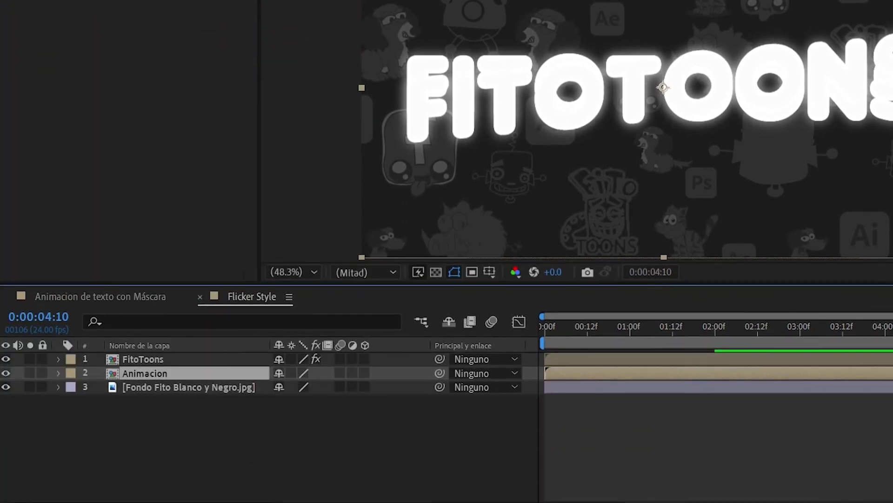
pyautogui.click(58, 8)
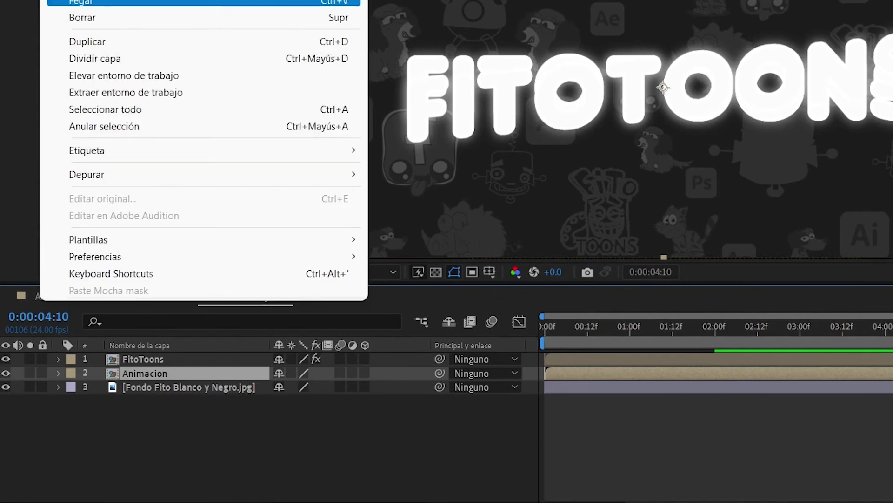
pyautogui.click(81, 2)
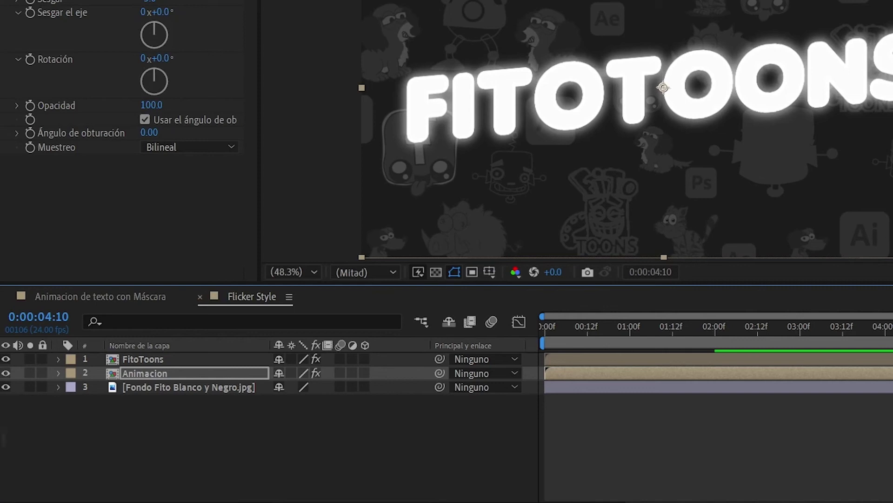
# Offset the two text layers vertically, with FitoToons at Posición 960.0, 422.0 and Animacion at 960.0, 654.0
pyautogui.press('p')
pyautogui.moveTo(308, 387); pyautogui.dragTo(232, 372)
pyautogui.click(143, 358)
pyautogui.press('p')
# In Text Flicker 2, change the outlined text to ANIMACIÓN and give its stroke an orange-red color
pyautogui.click(145, 386)
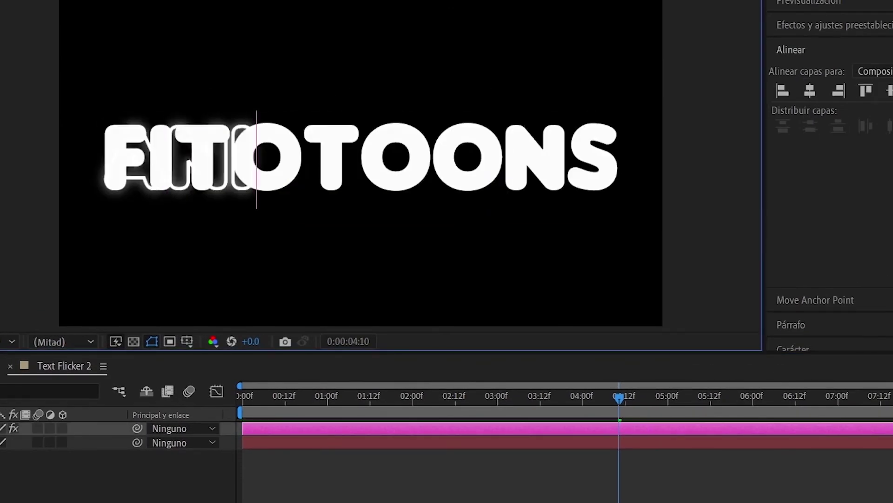
pyautogui.write('MACIÓN')
pyautogui.hotkey('ctrl', 'a')
pyautogui.scroll(-1, 828, 298)
pyautogui.click(794, 337)
pyautogui.click(891, 160)
pyautogui.click(556, 289)
pyautogui.click(724, 266)
# Replace the filled FITOTOONS text in Text Flicker 2 with ANIMACIÓN and color its fill orange
pyautogui.doubleClick(418, 442)
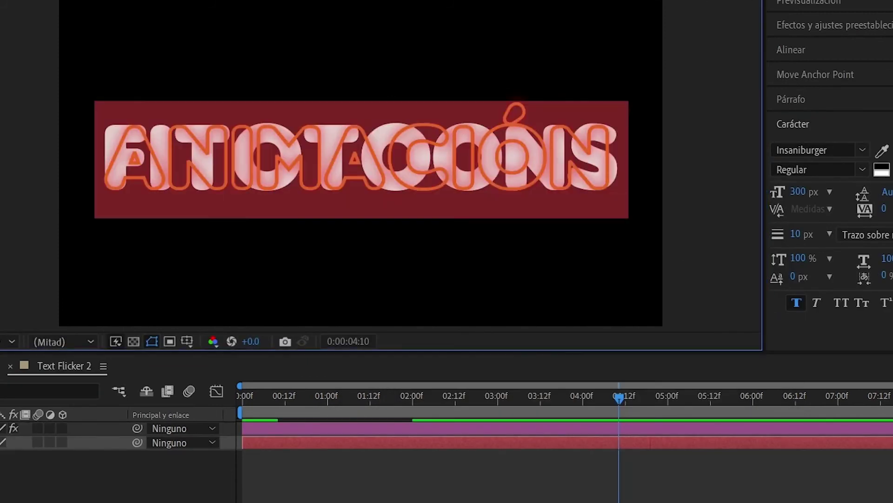
pyautogui.write('ANIMACIÓN')
pyautogui.hotkey('ctrl', 'a')
pyautogui.click(892, 157)
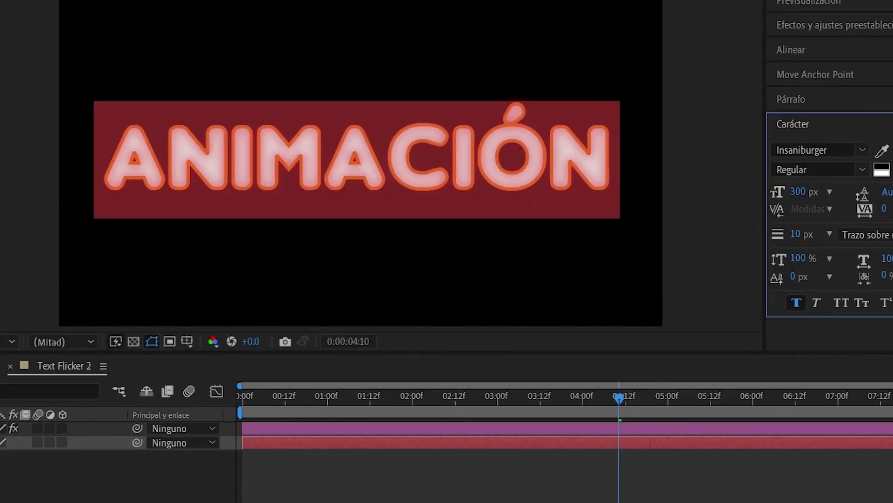
pyautogui.click(892, 157)
pyautogui.click(593, 448)
pyautogui.click(573, 265)
pyautogui.click(724, 266)
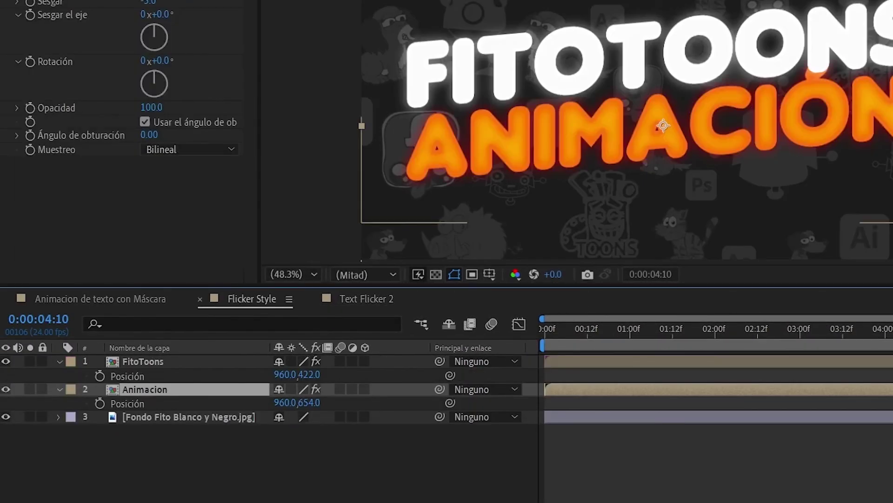
# Animate the background image's Posición from 352.1, 540.0 at 0:00:00:00 to -7.9, 540.0 at 0:00:05:00, end the work area there and preview
pyautogui.press('Home')
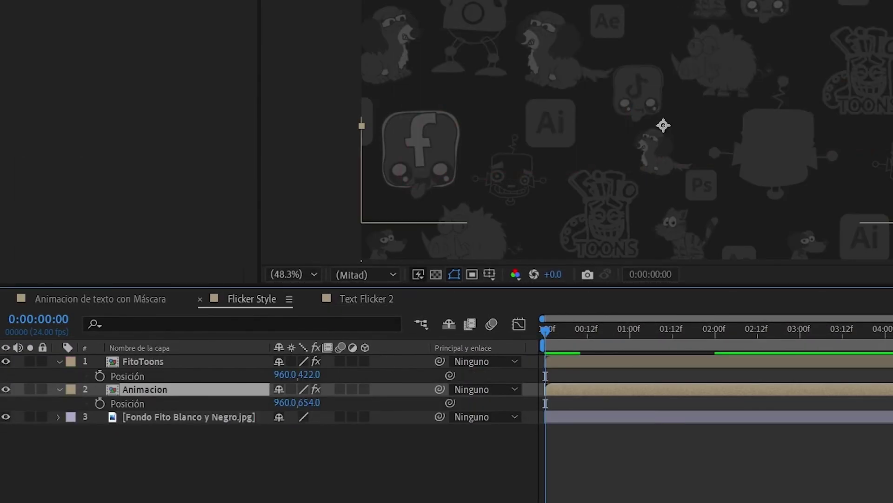
pyautogui.press('space')
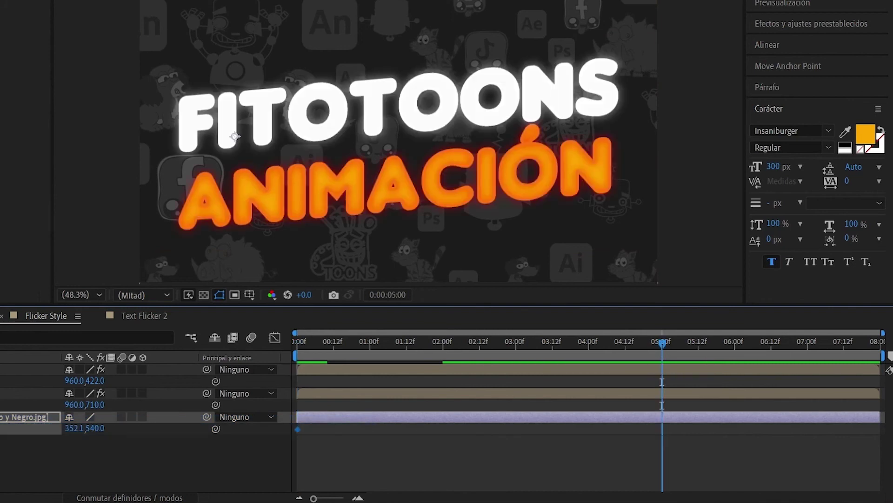
pyautogui.moveTo(95, 428); pyautogui.dragTo(0, 428)
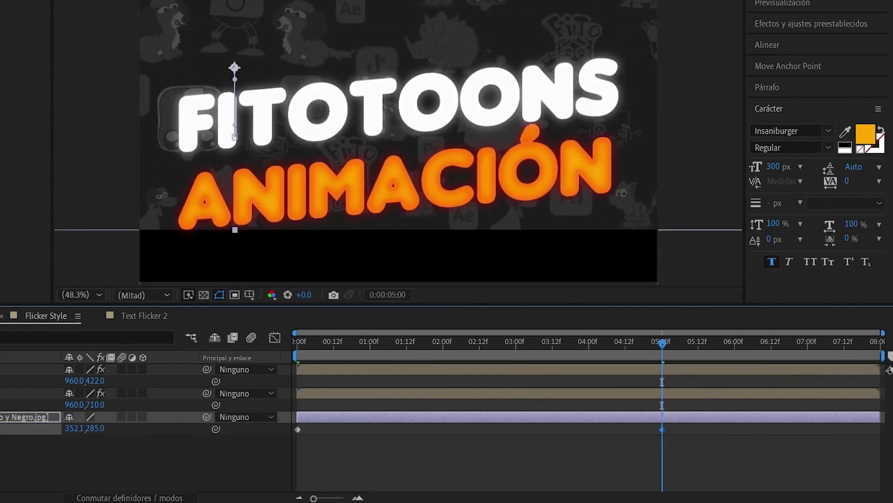
pyautogui.hotkey('ctrl', 'z')
pyautogui.moveTo(75, 428); pyautogui.dragTo(0, 428)
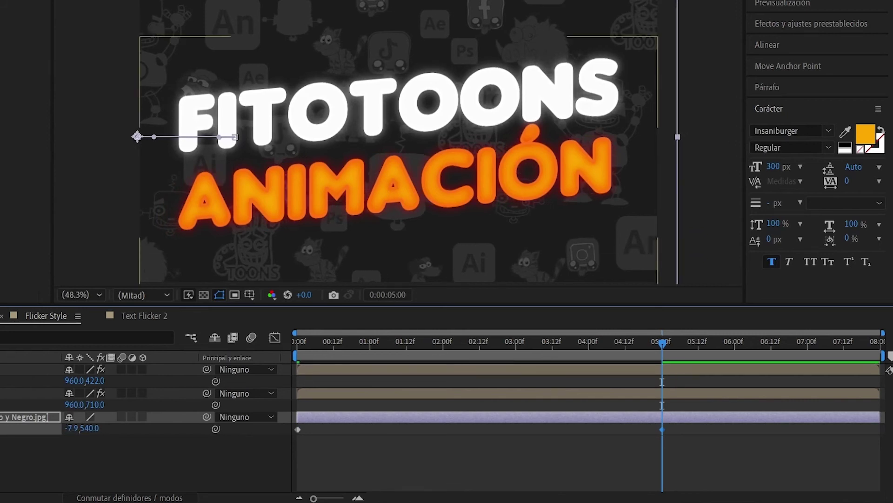
pyautogui.press('n')
pyautogui.press('space')
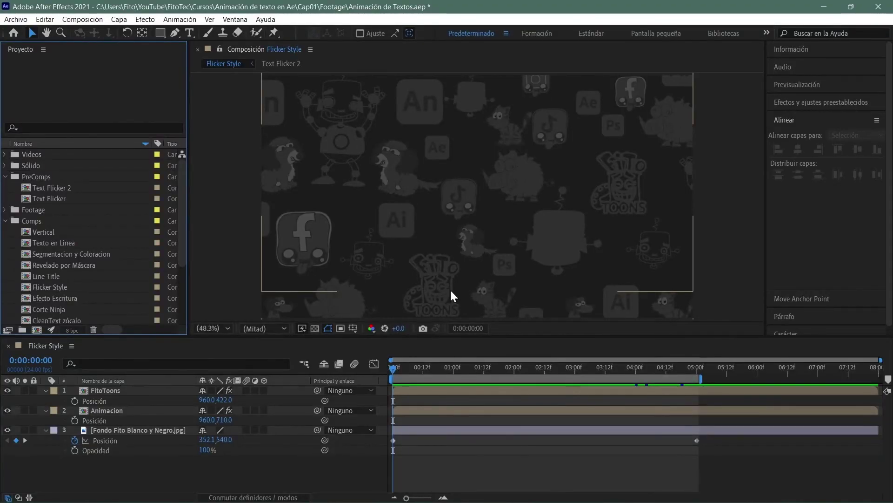
# Create a new composition named Shatter Avanzado and place it in the Comps folder
pyautogui.hotkey('ctrl', 'n')
pyautogui.write('Shatter Avanzad')
pyautogui.press('Return')
pyautogui.moveTo(27, 176); pyautogui.dragTo(32, 229)
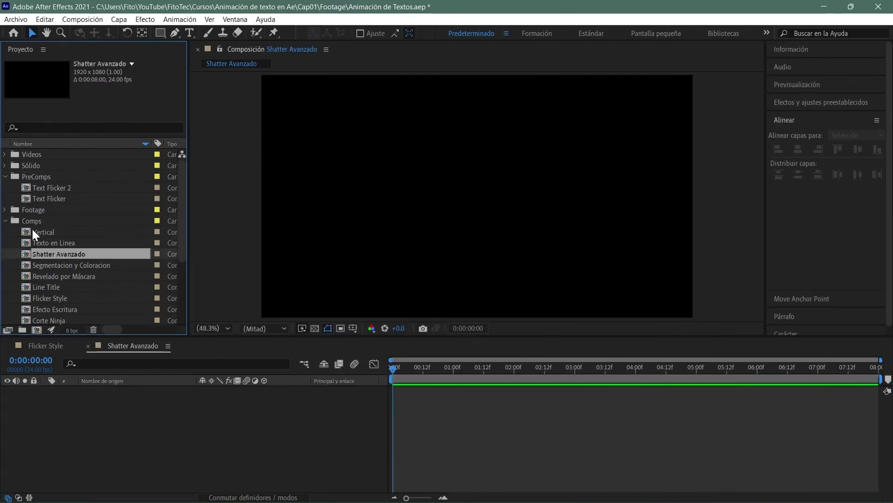
# Place the Fondo-N...s-de-Pantalla-Abstratos.jpg image from the Footage folder in the Shatter Avanzado composition and lock its layer
pyautogui.click(5, 210)
pyautogui.moveTo(89, 231); pyautogui.dragTo(167, 416)
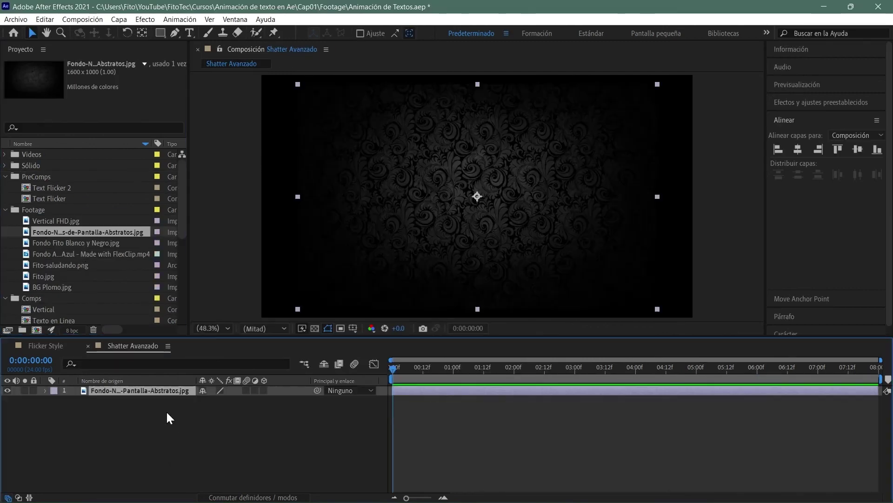
pyautogui.click(34, 390)
# Add an orange FitoToons text layer above the background image
pyautogui.hotkey('ctrl', 't')
pyautogui.click(390, 200)
pyautogui.write('FitoToons')
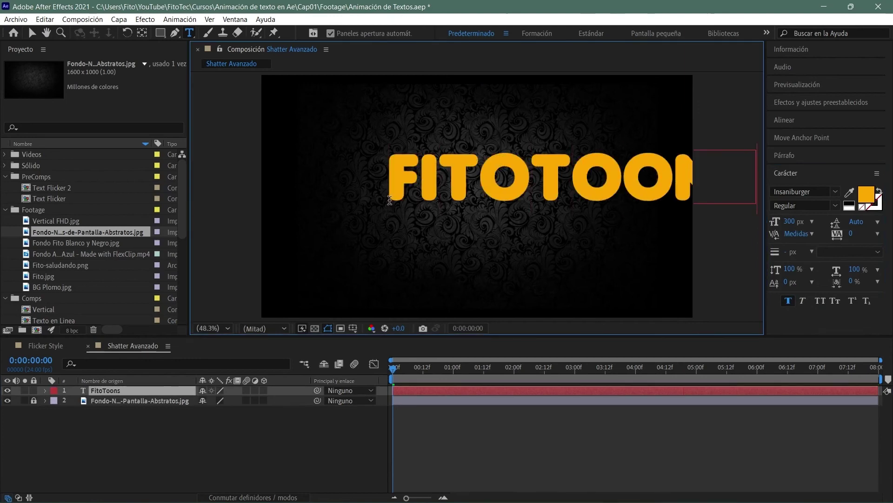
# Center the FitoToons text horizontally and vertically in the composition and move its anchor point to the middle of the text
pyautogui.click(786, 119)
pyautogui.click(798, 149)
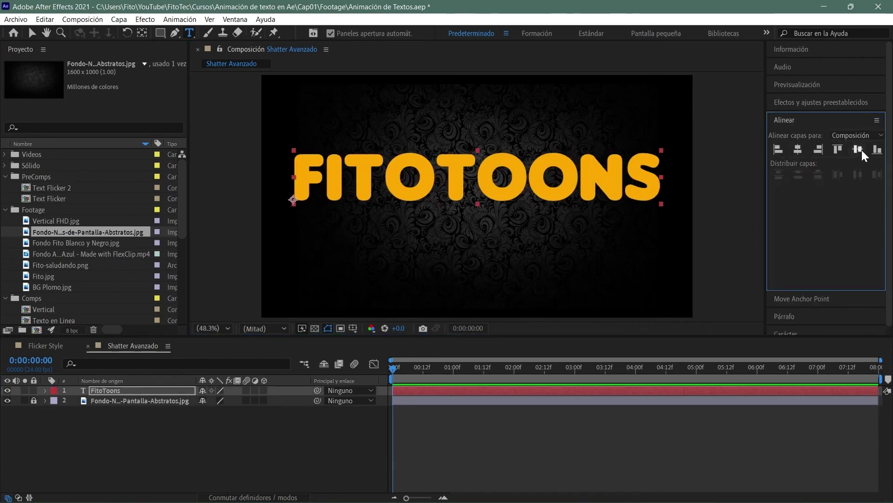
pyautogui.click(858, 148)
pyautogui.click(801, 298)
pyautogui.click(799, 170)
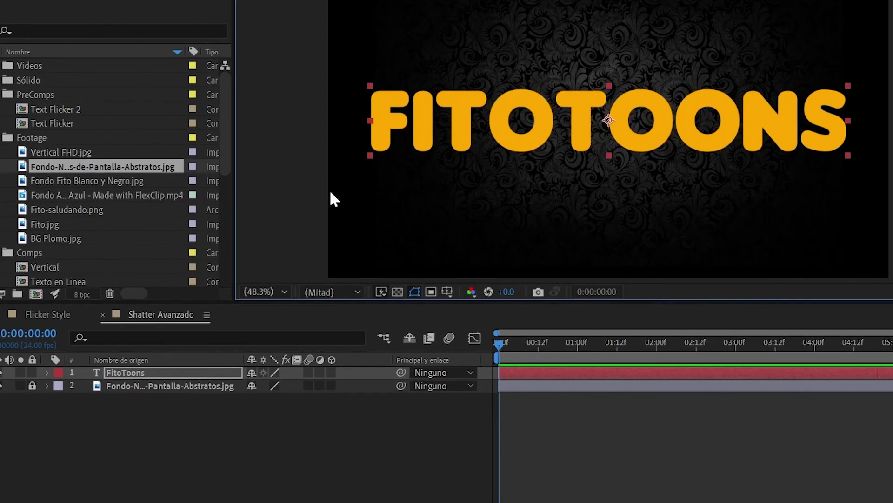
# Precompose the FitoToons text layer as Texto Shatter and move the new composition into the PreComps folder
pyautogui.click(142, 386)
pyautogui.rightClick(167, 375)
pyautogui.click(257, 298)
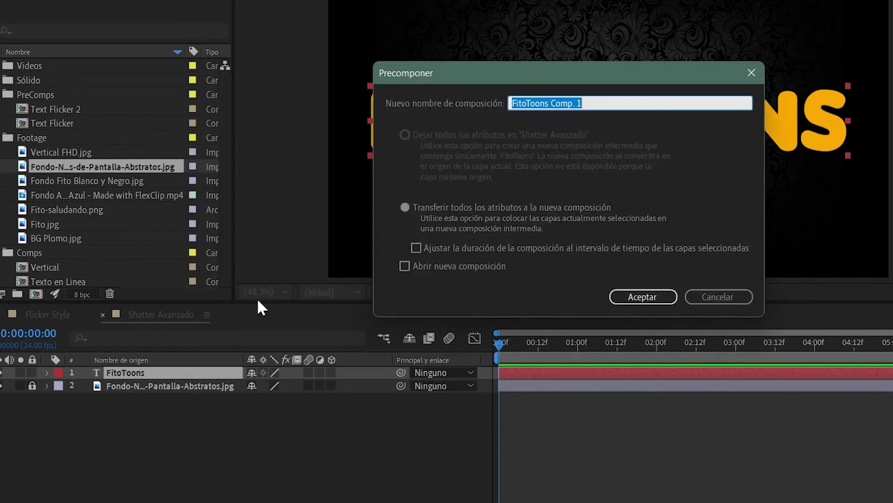
pyautogui.write('Texto Shatter')
pyautogui.press('Return')
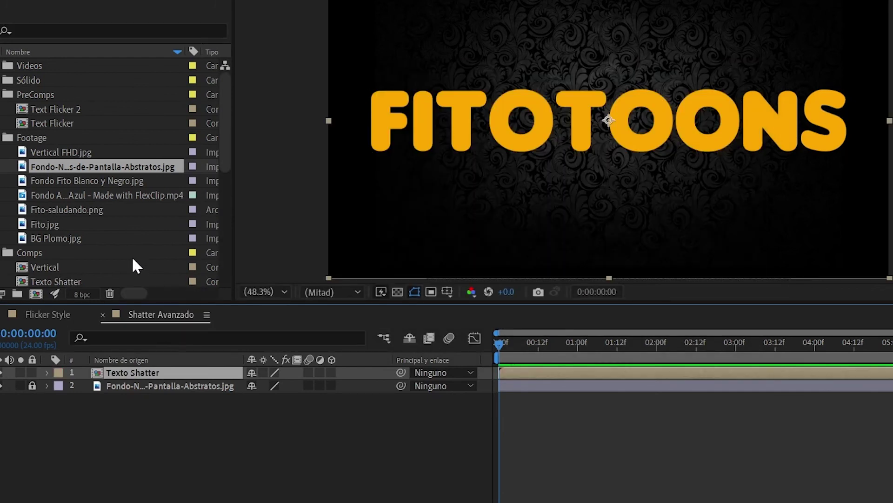
pyautogui.moveTo(73, 277); pyautogui.dragTo(62, 95)
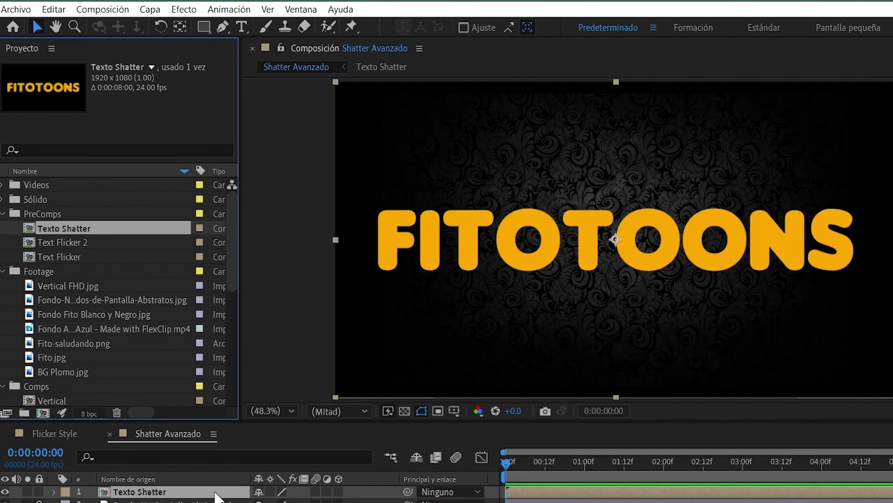
# Apply the Dispersión effect from the Simulación category to the Texto Shatter layer and check the shattering along the timeline
pyautogui.click(189, 10)
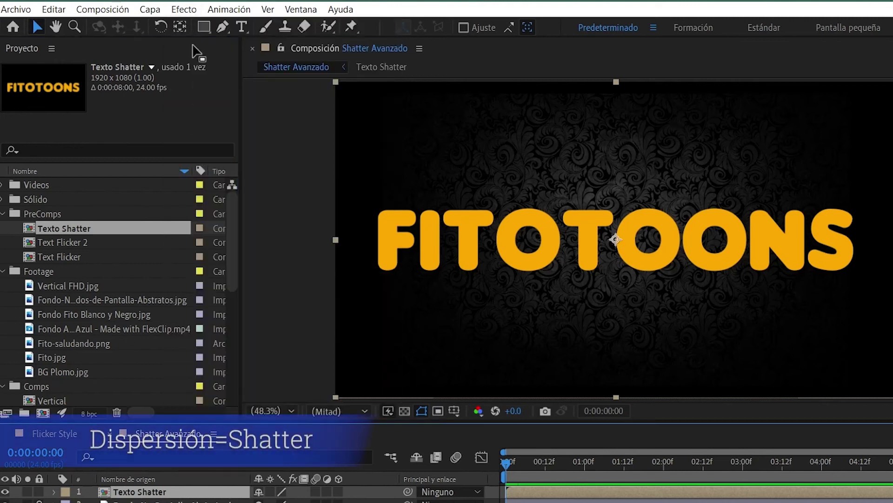
pyautogui.click(184, 10)
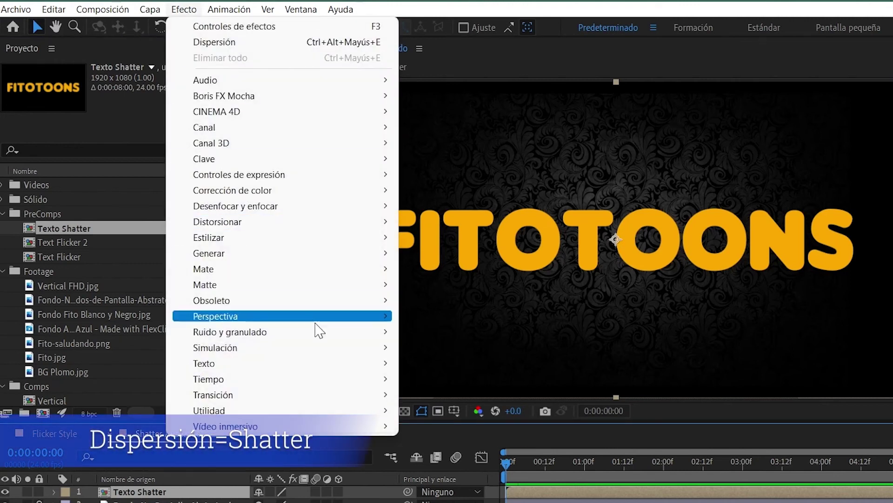
pyautogui.moveTo(345, 348)
pyautogui.click(516, 493)
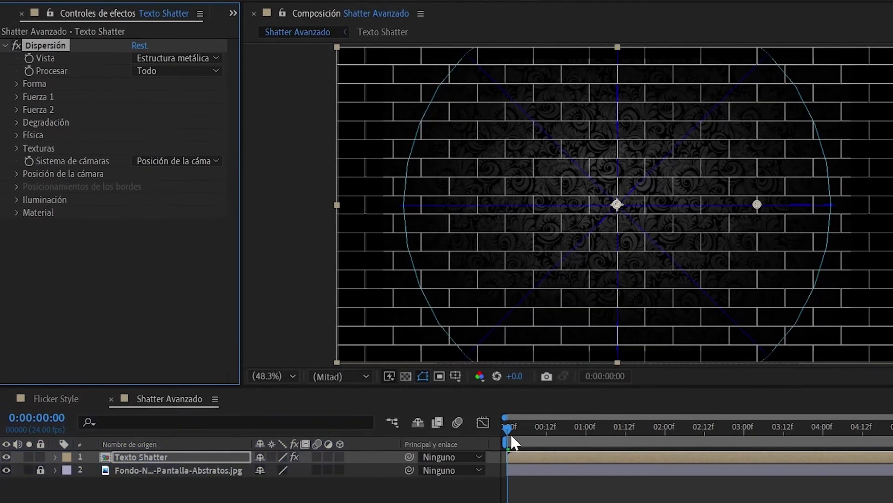
pyautogui.moveTo(509, 385); pyautogui.dragTo(575, 394)
pyautogui.moveTo(574, 438); pyautogui.dragTo(484, 438)
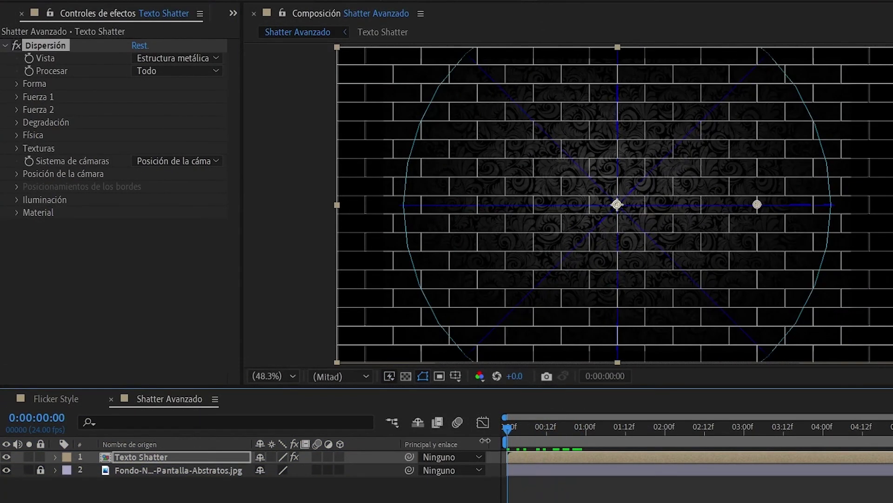
# Set the Dispersión effect's Vista to Procesado and its Forma Motivo to Cristal
pyautogui.click(214, 58)
pyautogui.click(204, 74)
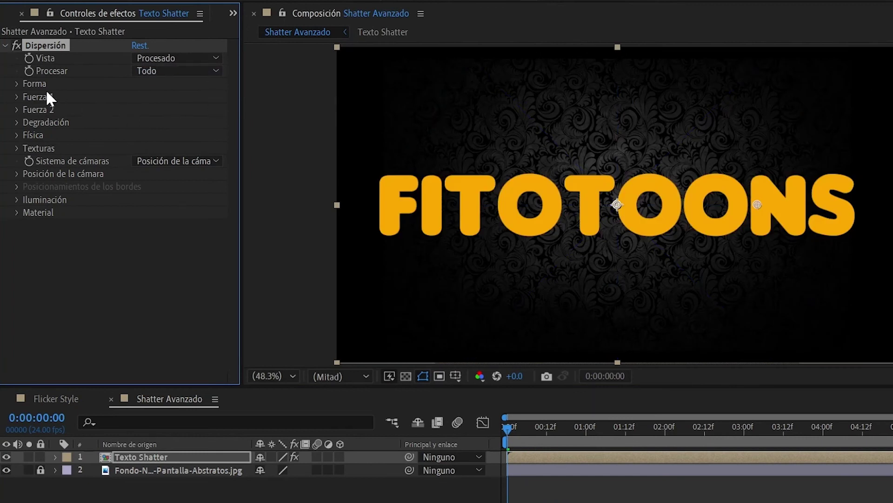
pyautogui.click(17, 84)
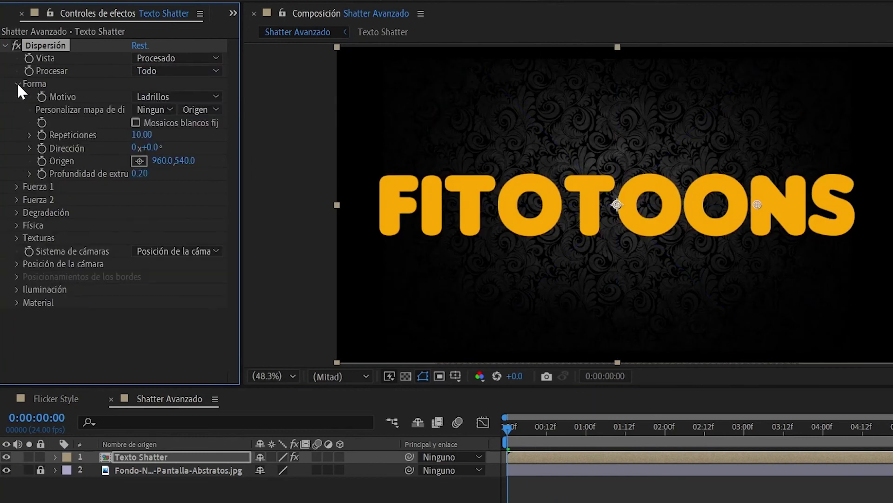
pyautogui.click(215, 97)
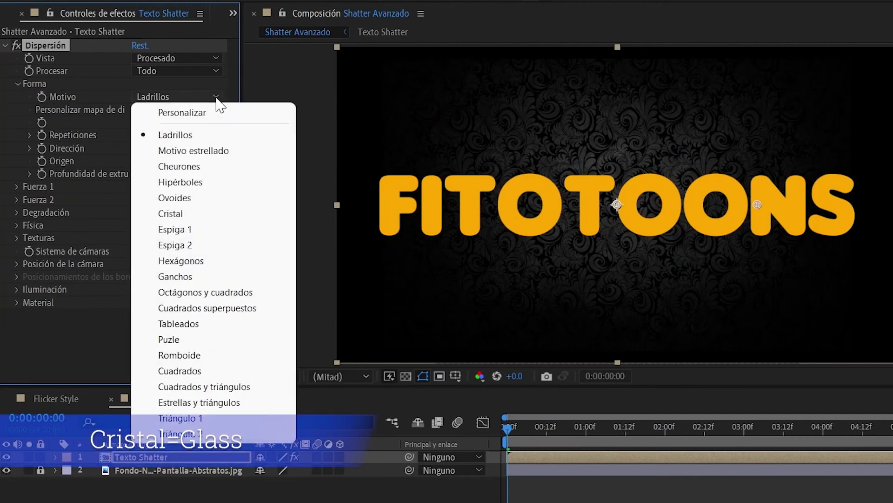
pyautogui.click(183, 212)
pyautogui.moveTo(509, 431)
pyautogui.mouseDown()
pyautogui.moveTo(557, 428)
pyautogui.moveTo(505, 425)
pyautogui.mouseUp()
# Set the Dispersión extrusion depth to 0 and the Fuerza 1 Intensidad to 0.05
pyautogui.click(17, 186)
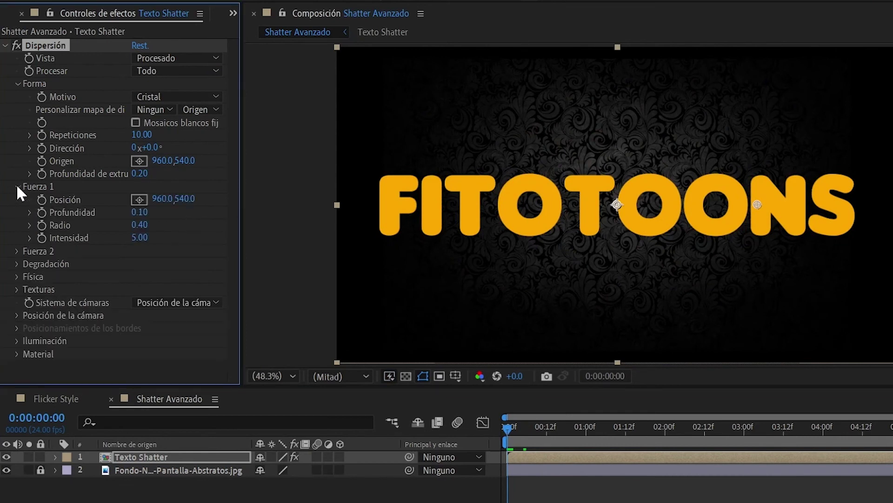
pyautogui.click(139, 173)
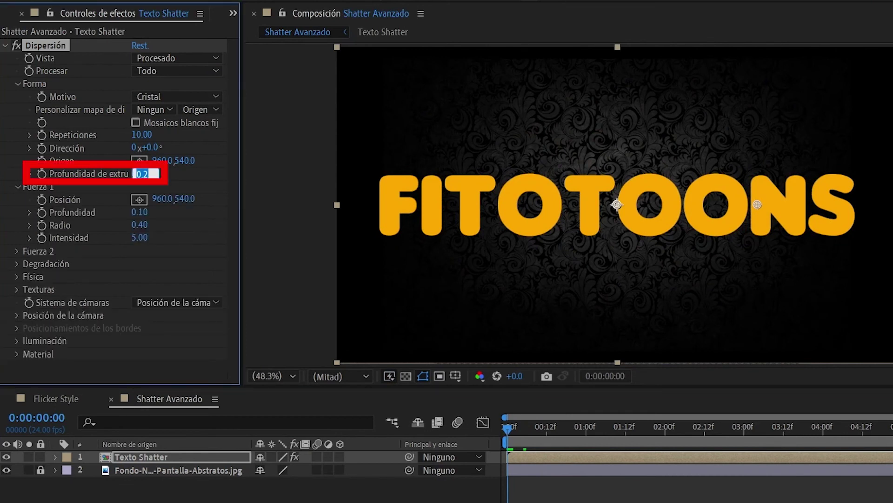
pyautogui.write('0')
pyautogui.press('Return')
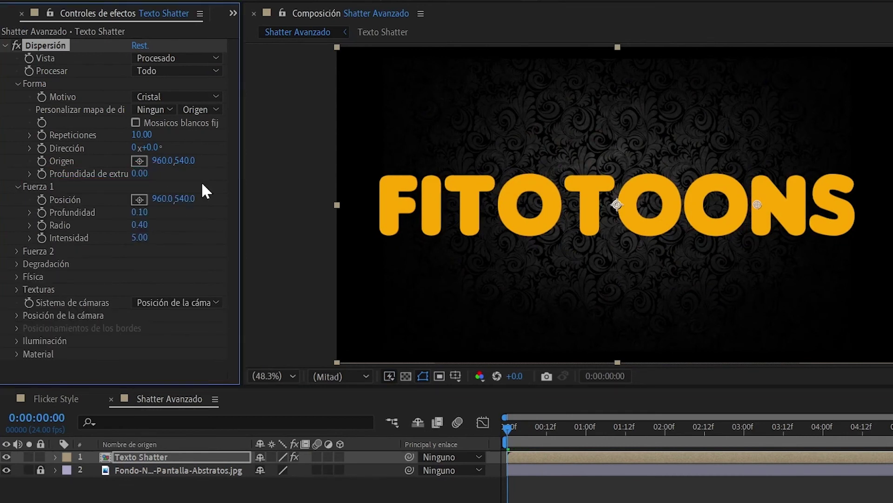
pyautogui.click(139, 237)
pyautogui.write('0.05')
pyautogui.press('Return')
# In the Dispersión effect's Física settings, set the rotation speed to 0.40 and Gravedad to 0
pyautogui.click(16, 276)
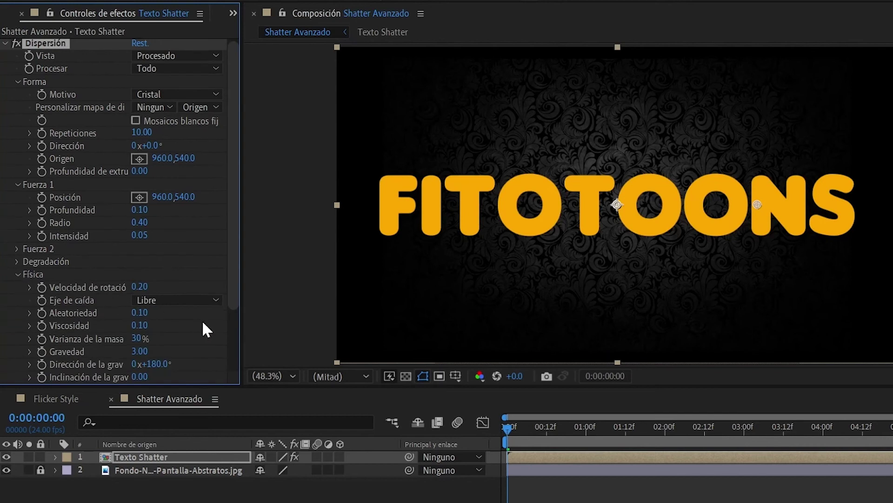
pyautogui.scroll(-3, 195, 261)
pyautogui.click(145, 213)
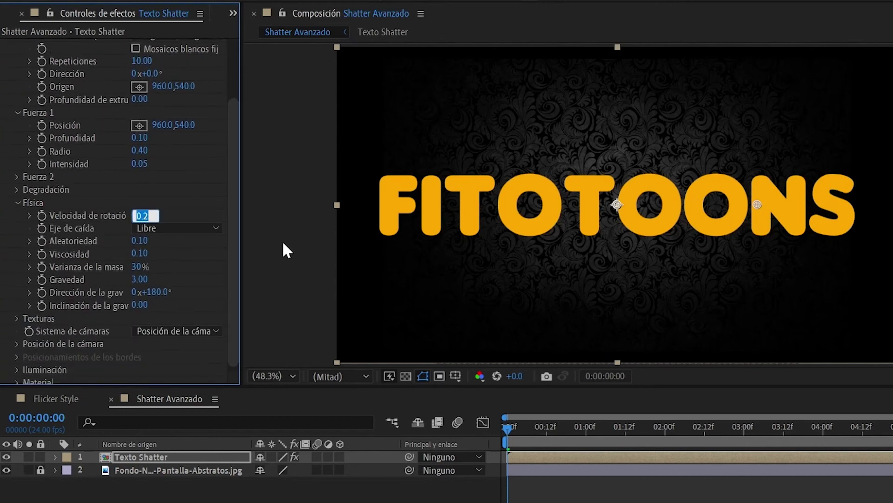
pyautogui.write('0.')
pyautogui.press('Return')
pyautogui.click(140, 279)
pyautogui.write('0')
pyautogui.press('Return')
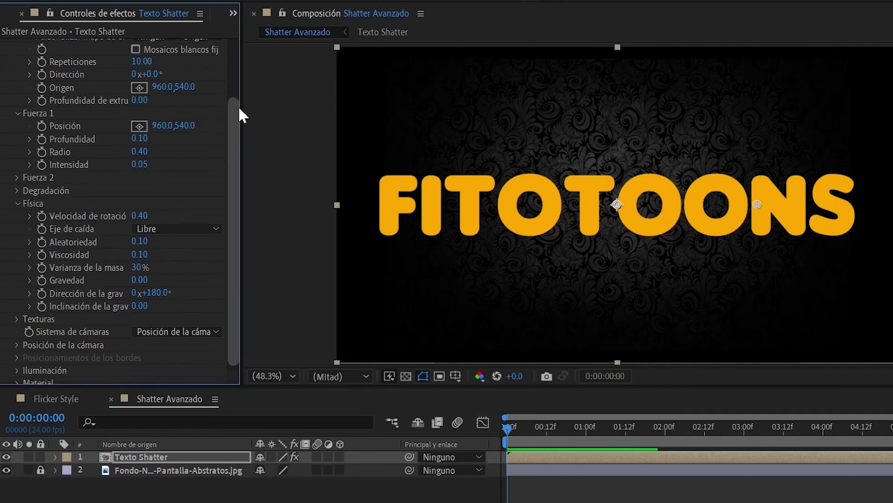
# Copy the configured Dispersión effect from the Texto Shatter layer
pyautogui.moveTo(237, 114); pyautogui.dragTo(237, 45)
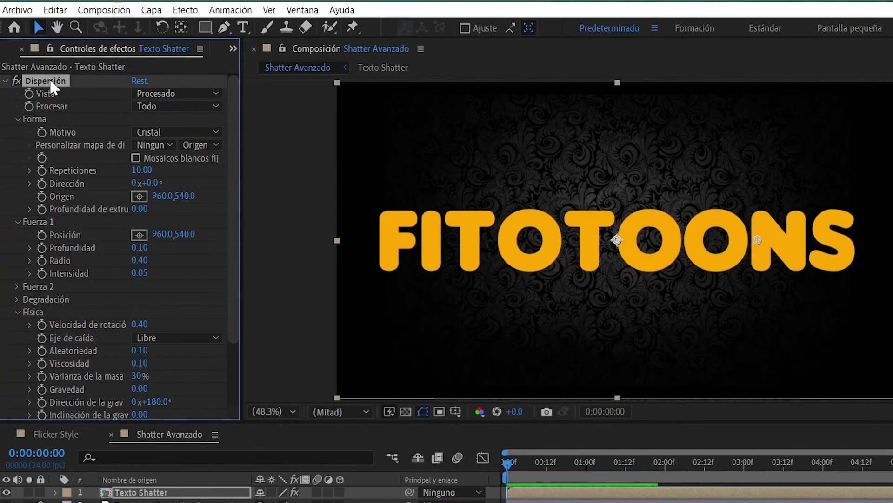
pyautogui.click(55, 10)
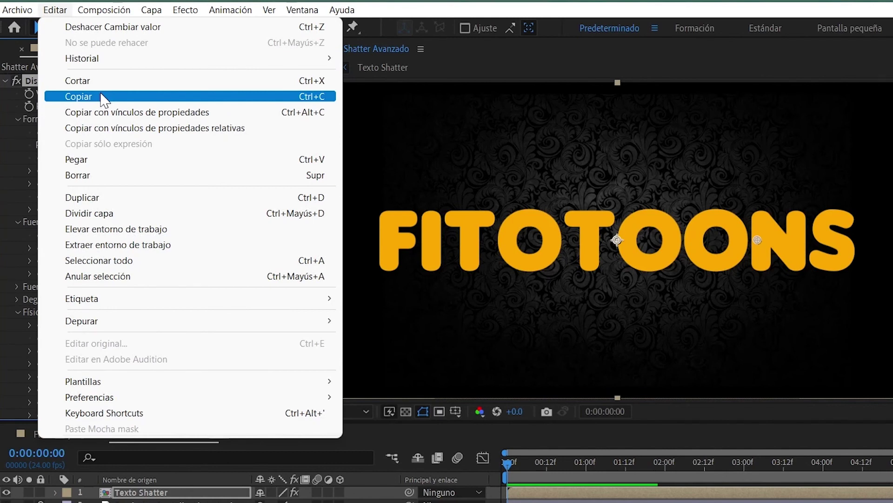
pyautogui.click(102, 97)
# Precompose the Texto Shatter layer as Texto Base, transferring all attributes to the new composition
pyautogui.click(125, 392)
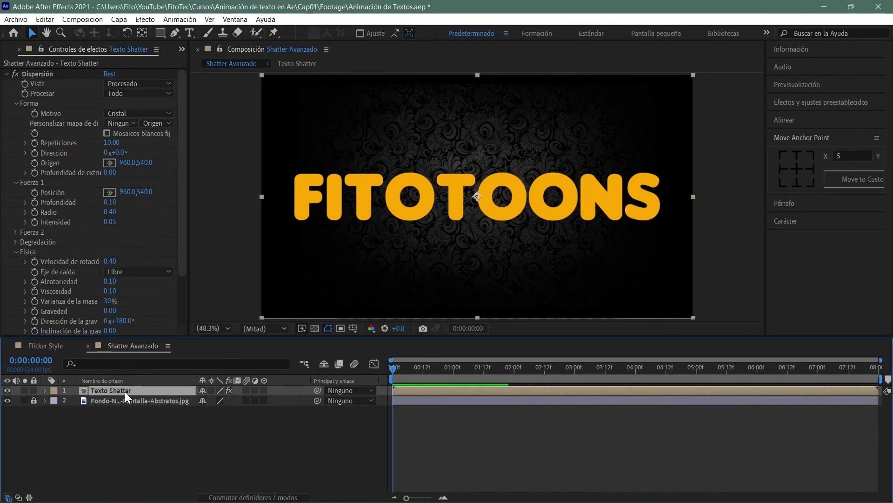
pyautogui.rightClick(125, 391)
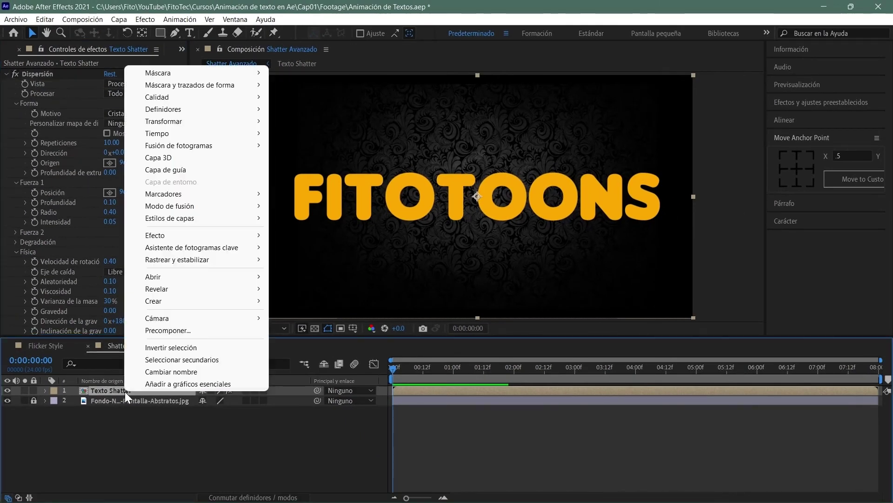
pyautogui.click(153, 329)
pyautogui.write('Texto ')
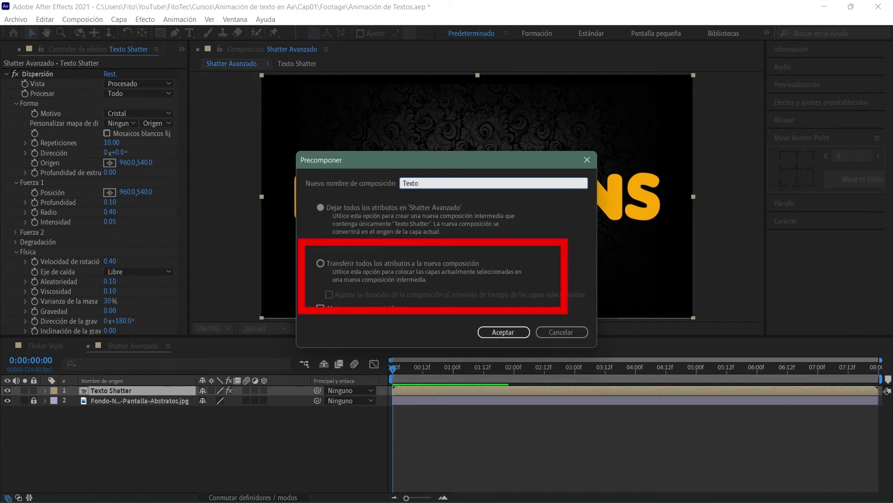
pyautogui.write('Base')
pyautogui.click(320, 263)
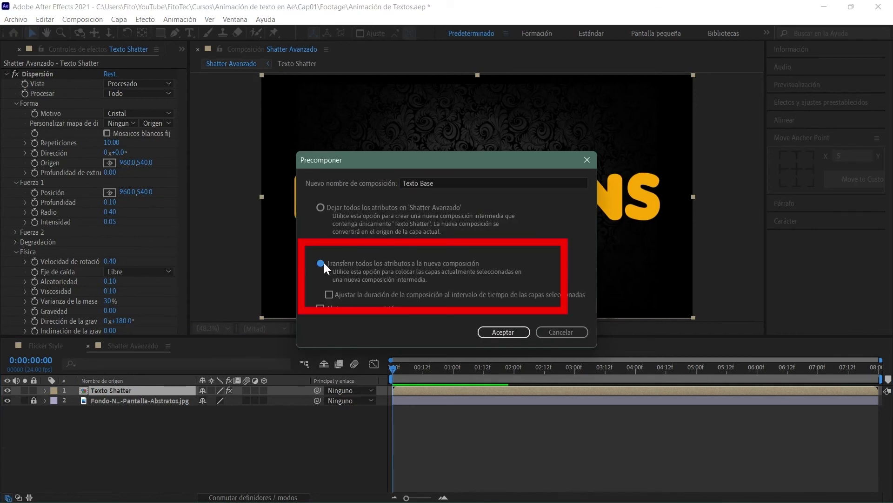
pyautogui.click(510, 333)
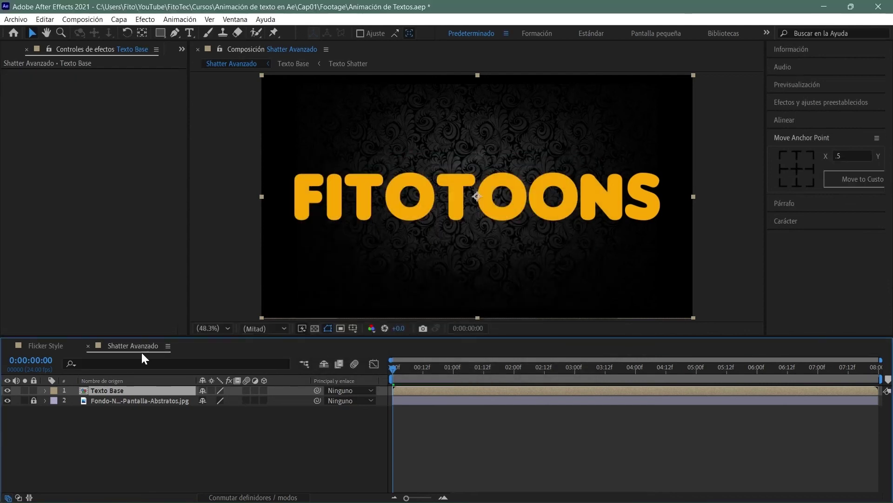
# Paste the Dispersión effect onto the Texto Base layer and change its Forma Motivo to Estrellas y triángulos
pyautogui.click(44, 19)
pyautogui.click(77, 133)
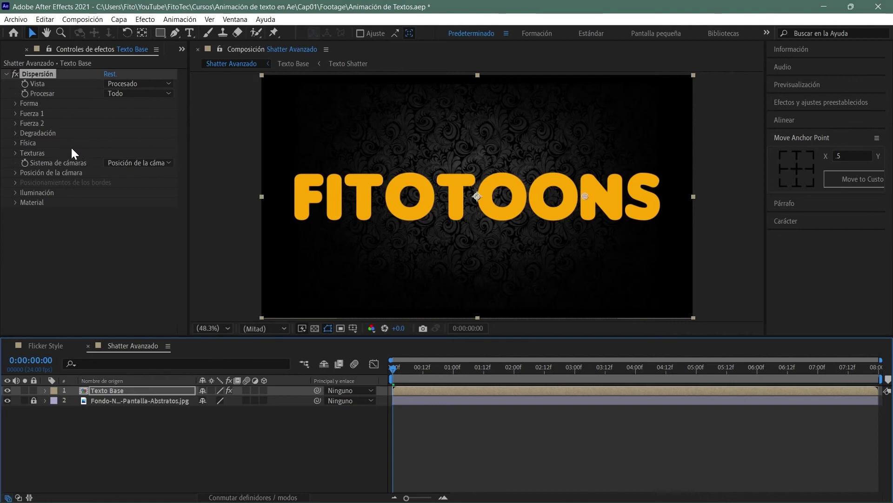
pyautogui.click(16, 103)
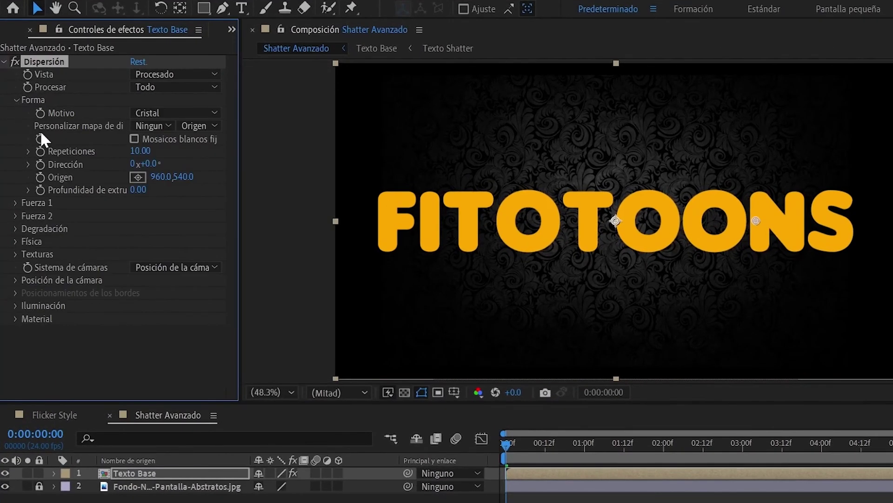
pyautogui.click(212, 113)
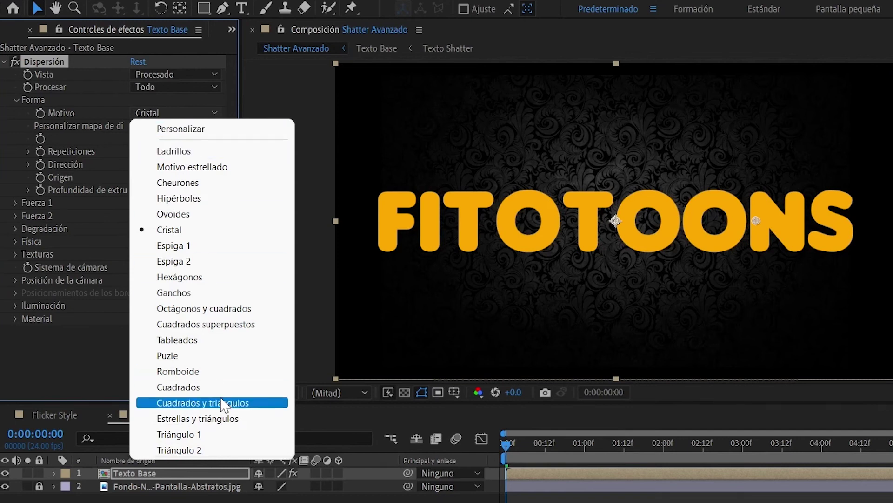
pyautogui.click(196, 418)
pyautogui.moveTo(509, 442); pyautogui.dragTo(584, 451)
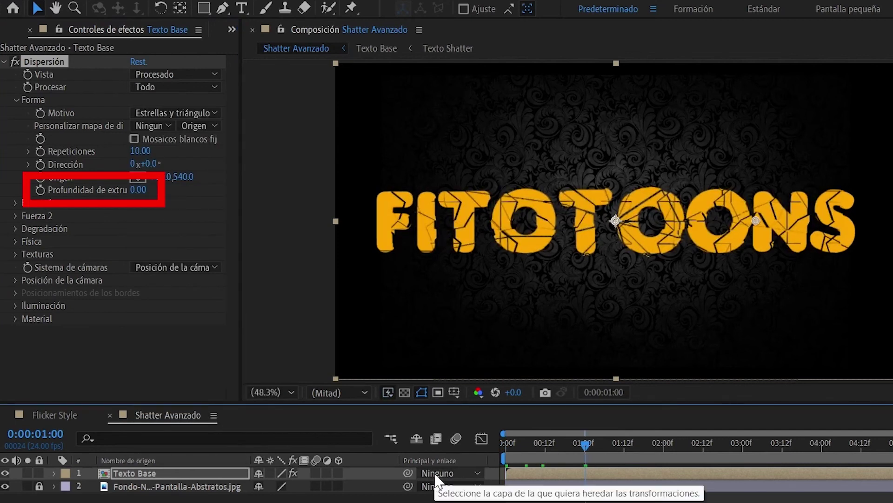
# Set the Texto Base Dispersión extrusion depth to 0.1 and its Fuerza 1 Intensidad to 1
pyautogui.click(141, 190)
pyautogui.write('0.1')
pyautogui.press('Return')
pyautogui.click(15, 203)
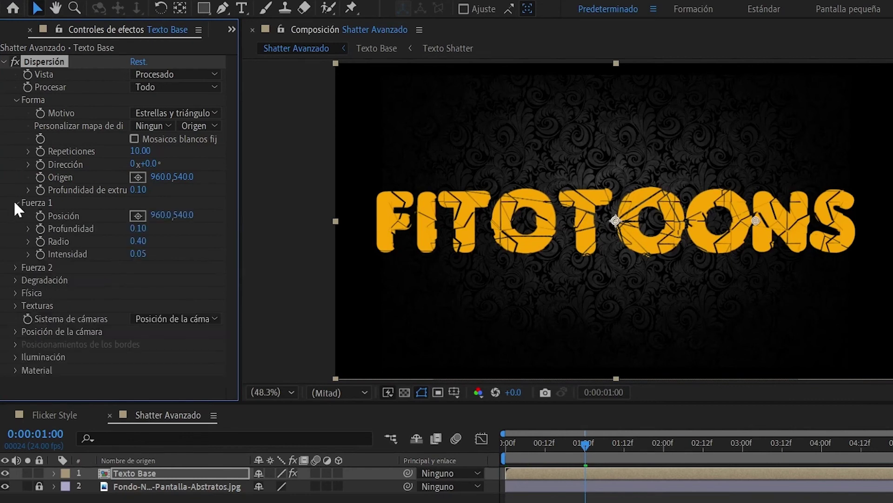
pyautogui.click(138, 253)
pyautogui.write('1')
pyautogui.press('Return')
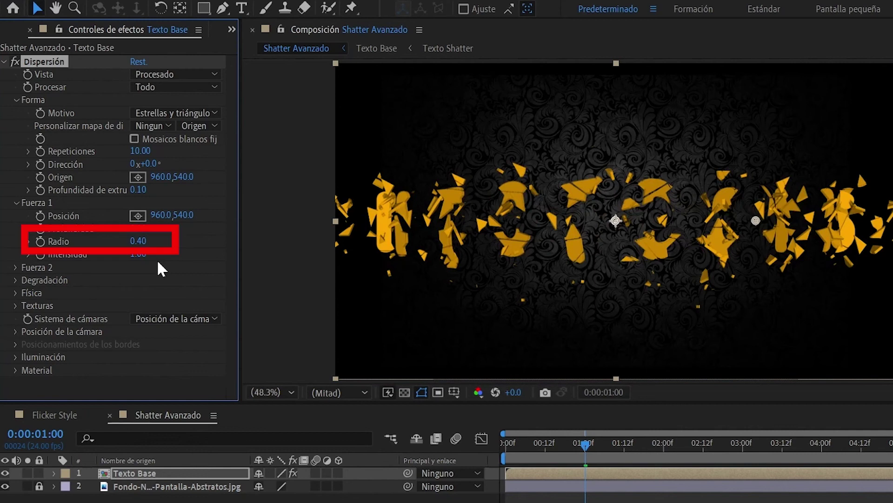
# Keyframe the Texto Base Dispersión's Fuerza 1 Radio at 0:00:02:00 with a value of 0.1
pyautogui.moveTo(588, 443); pyautogui.dragTo(664, 444)
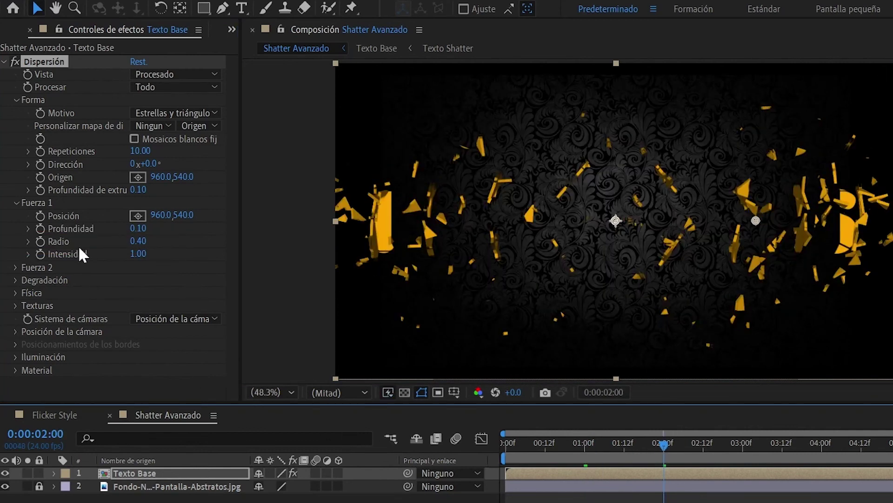
pyautogui.click(40, 241)
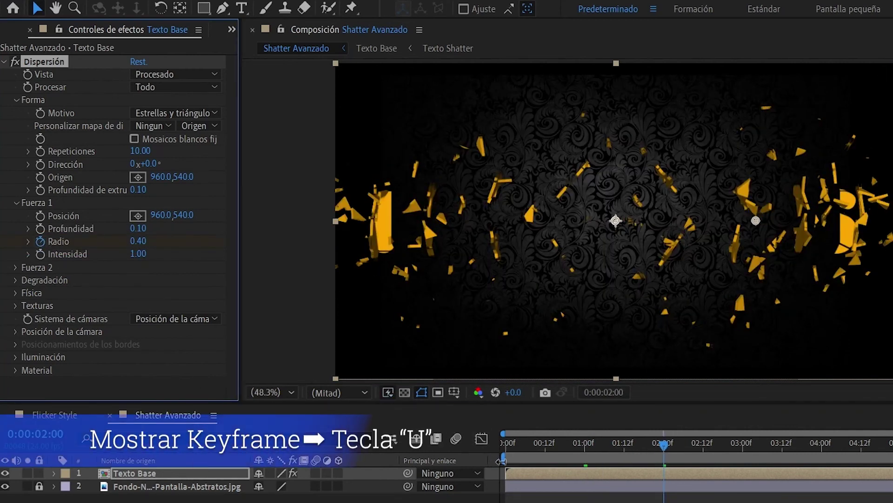
pyautogui.press('u')
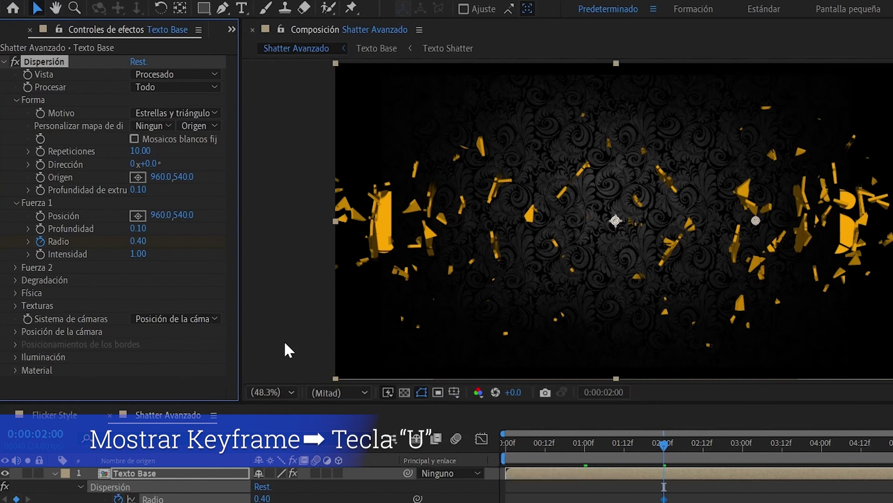
pyautogui.click(145, 242)
pyautogui.write('.1')
pyautogui.press('Return')
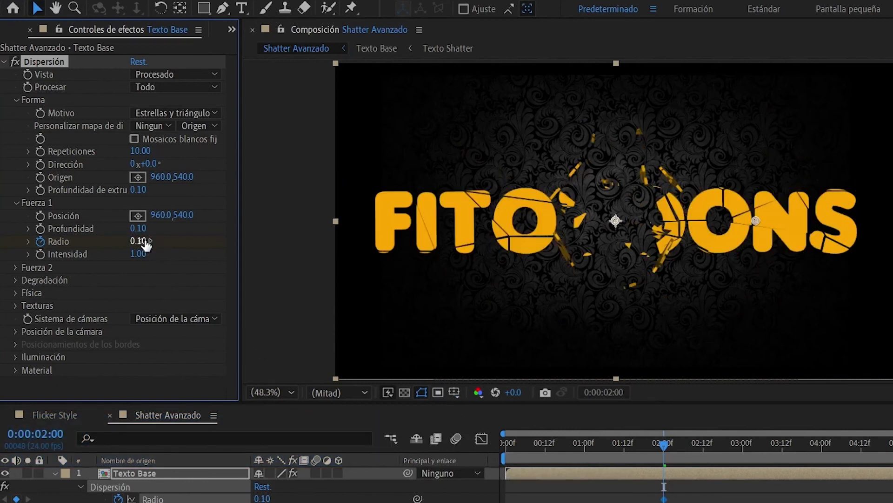
# Add a Radio keyframe of 0.8 at 0:00:04:00 and apply Easy Ease to both Radio keyframes
pyautogui.click(825, 446)
pyautogui.click(138, 241)
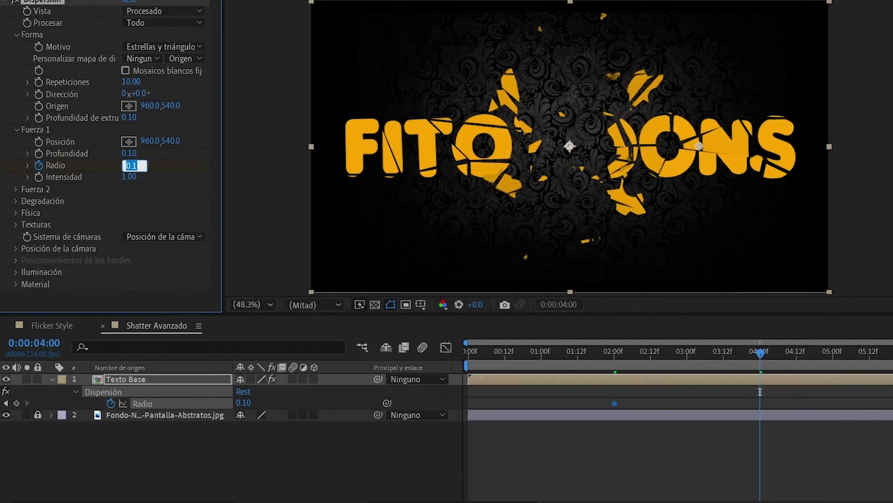
pyautogui.write('.8')
pyautogui.press('Return')
pyautogui.moveTo(784, 400); pyautogui.dragTo(595, 407)
pyautogui.press('F9')
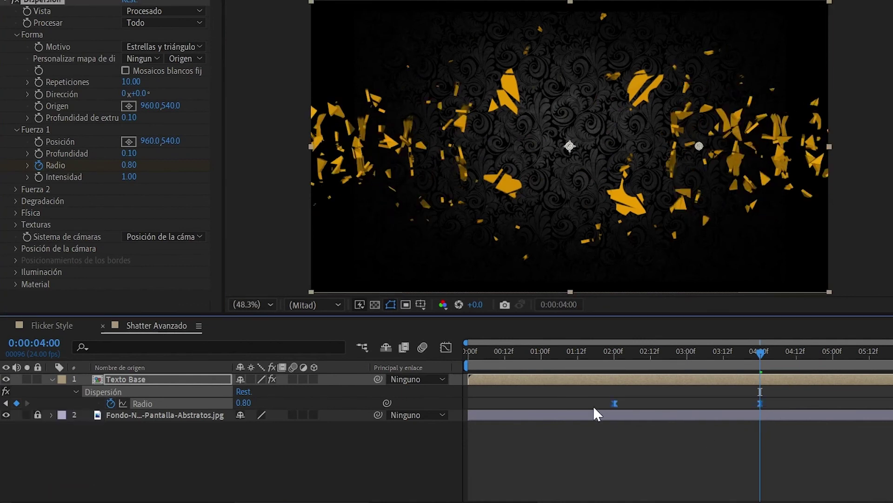
pyautogui.press('u')
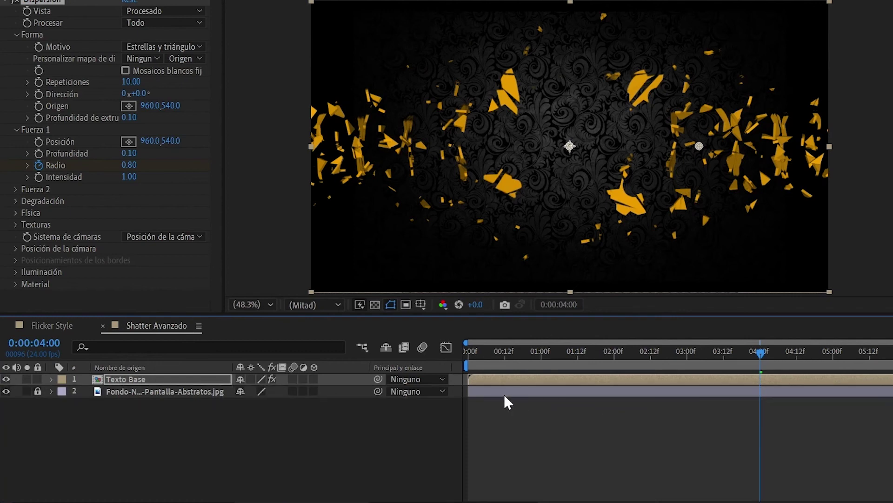
# Duplicate the whole Texto Base layer instead of only its Dispersión effect
pyautogui.hotkey('ctrl', 'd')
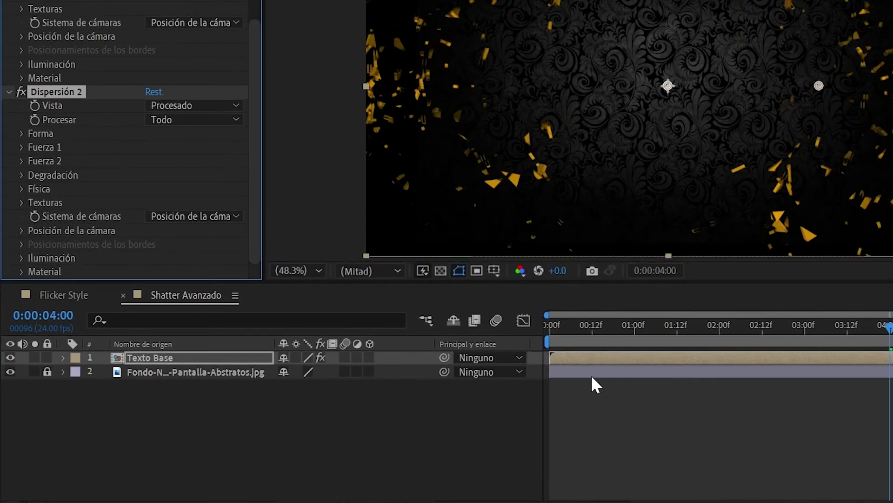
pyautogui.hotkey('ctrl', 'z')
pyautogui.click(183, 357)
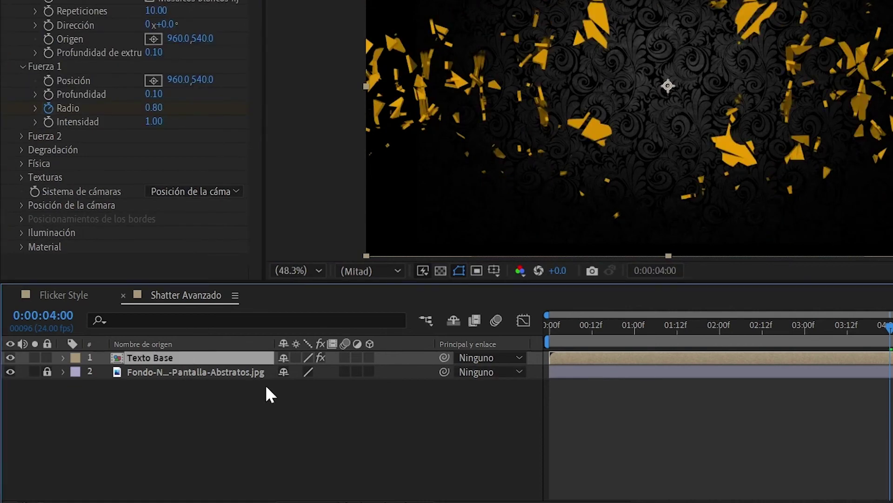
pyautogui.hotkey('ctrl', 'd')
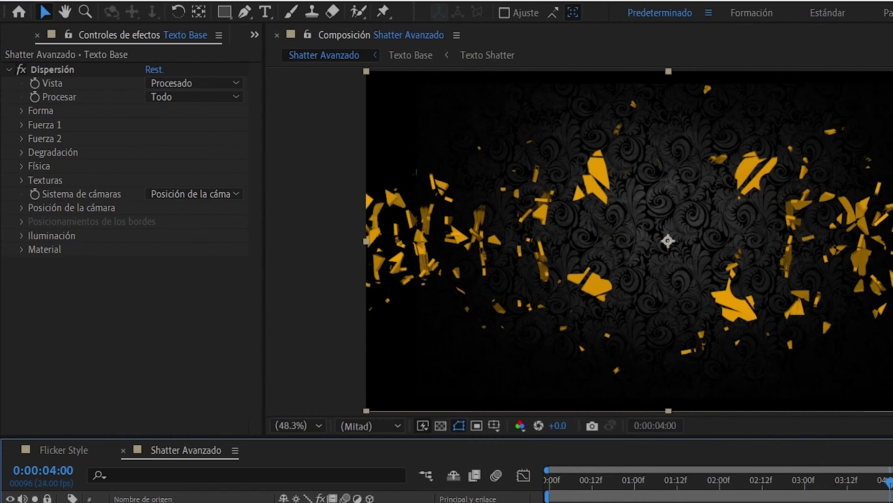
# Set the upper Texto Base copy's Dispersión Motivo to Cristal, Repeticiones to 200 and extrusion depth to 0.2
pyautogui.click(21, 111)
pyautogui.click(230, 125)
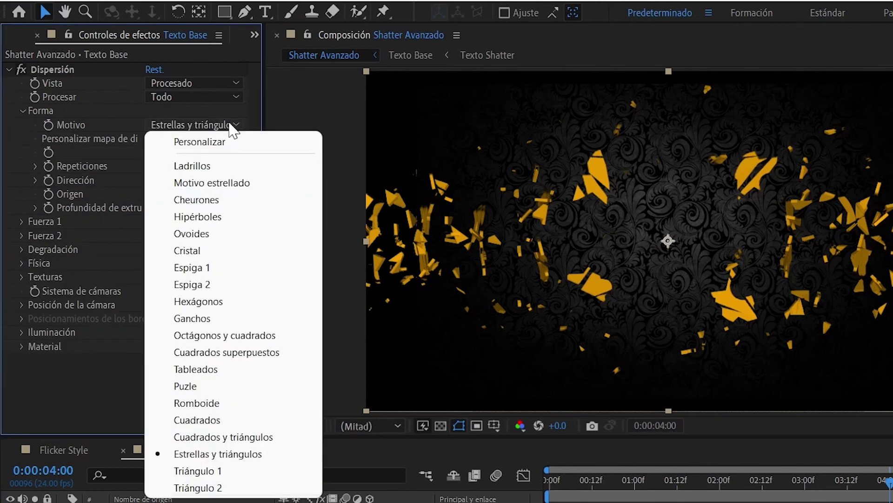
pyautogui.click(215, 251)
pyautogui.click(156, 166)
pyautogui.write('200')
pyautogui.press('Return')
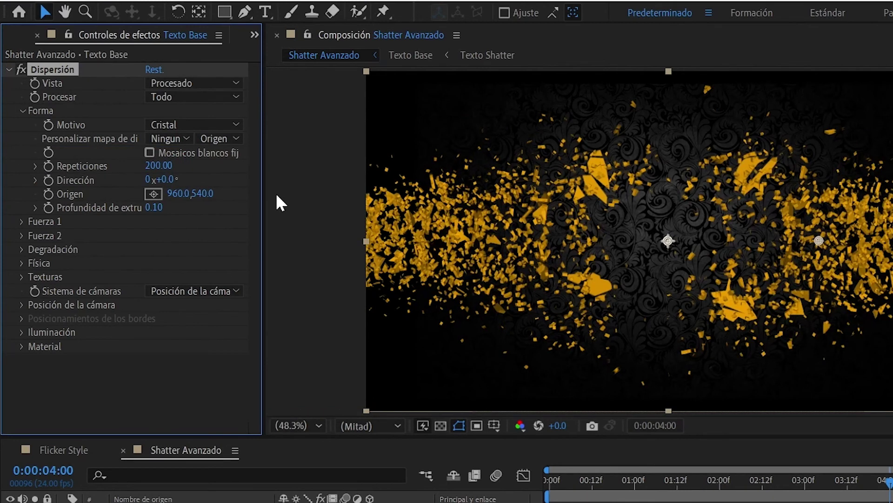
pyautogui.click(155, 208)
pyautogui.write('0.2')
pyautogui.press('Return')
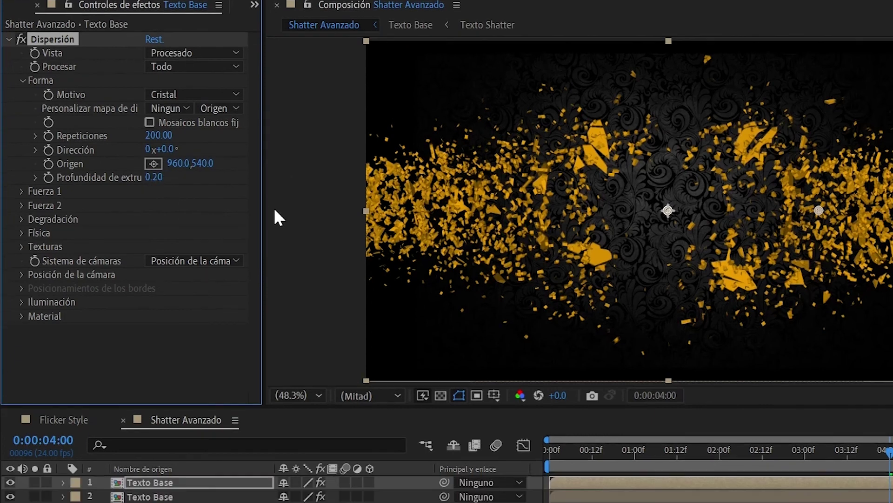
# Change the upper Texto Base copy's Fuerza 1 Radio keyframe at 0:00:02:00 to 0.14 and its Intensidad to 0.5
pyautogui.press('u')
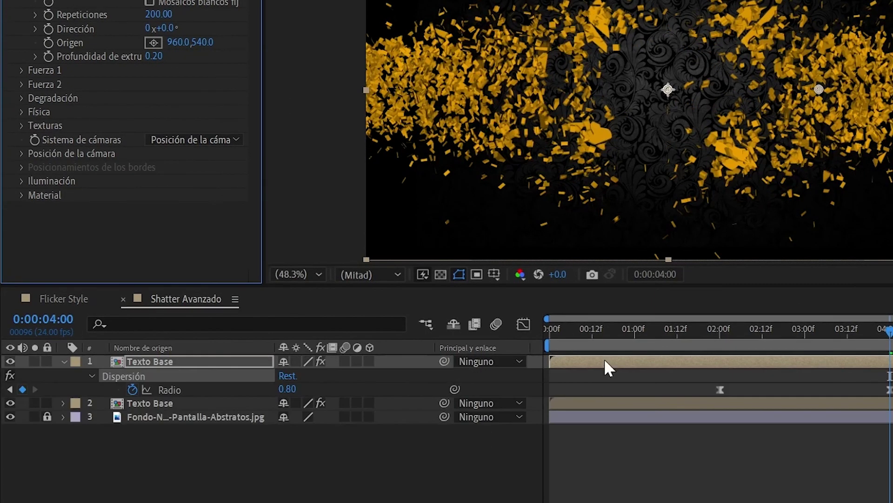
pyautogui.click(721, 329)
pyautogui.click(626, 403)
pyautogui.press('u')
pyautogui.click(188, 362)
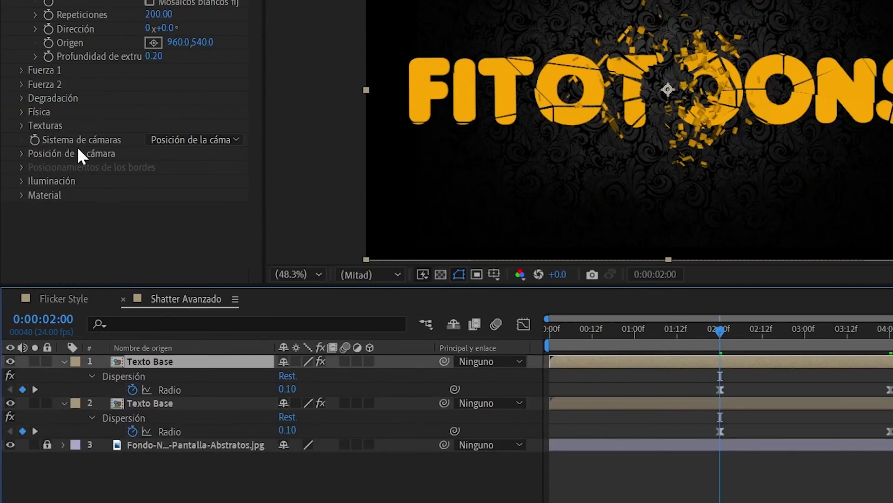
pyautogui.click(21, 70)
pyautogui.click(160, 111)
pyautogui.write('0.14')
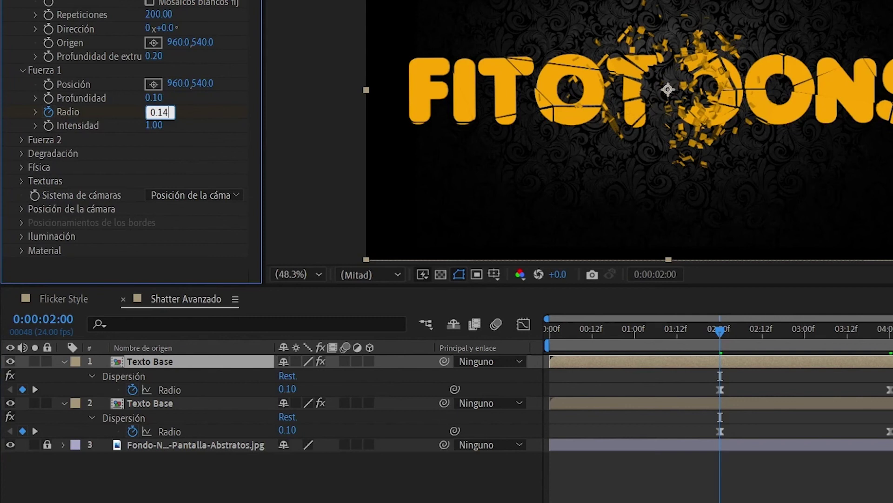
pyautogui.press('Return')
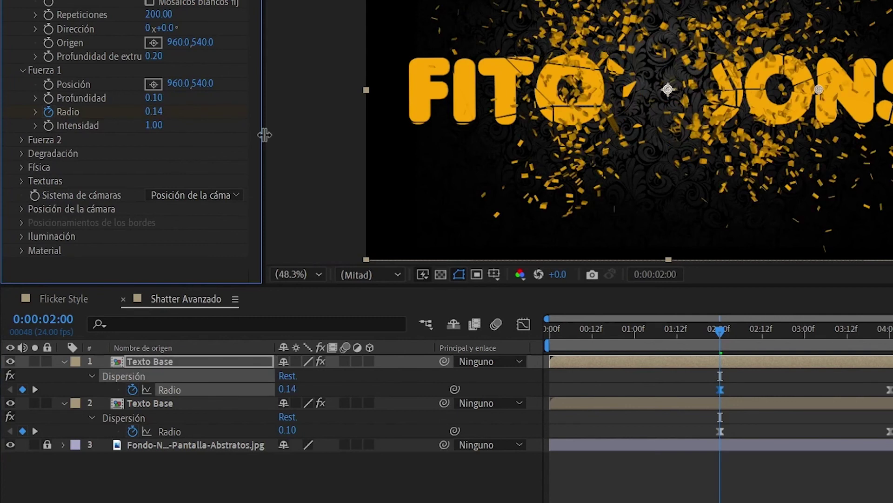
pyautogui.click(160, 124)
pyautogui.write('0.5')
pyautogui.press('Return')
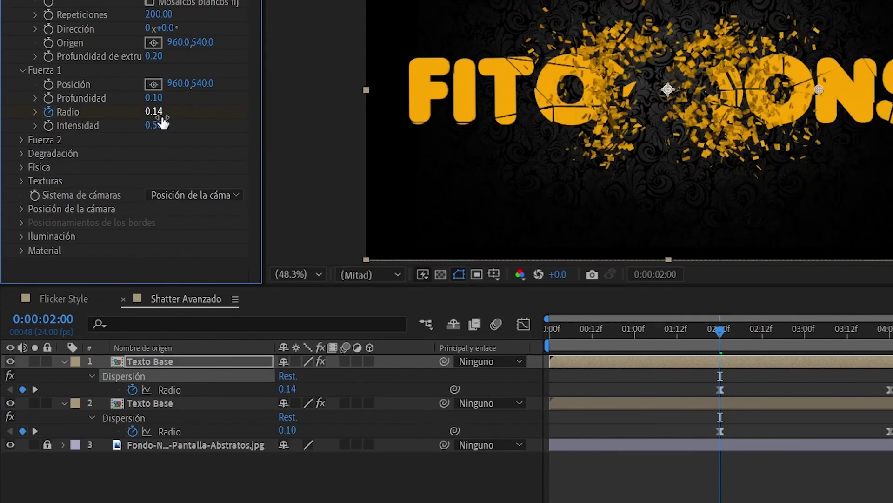
# Duplicate the topmost Texto Base layer and set the new copy's Física Varianza de la masa to 50%
pyautogui.click(186, 361)
pyautogui.hotkey('ctrl', 'd')
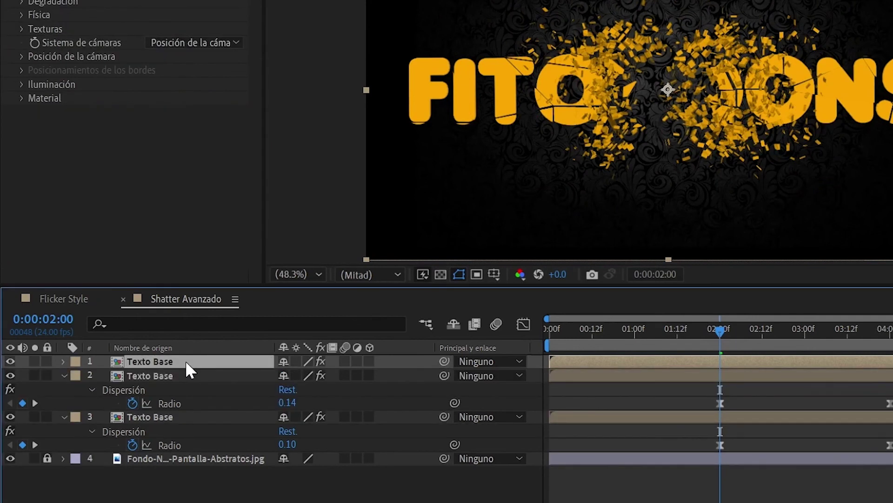
pyautogui.click(20, 15)
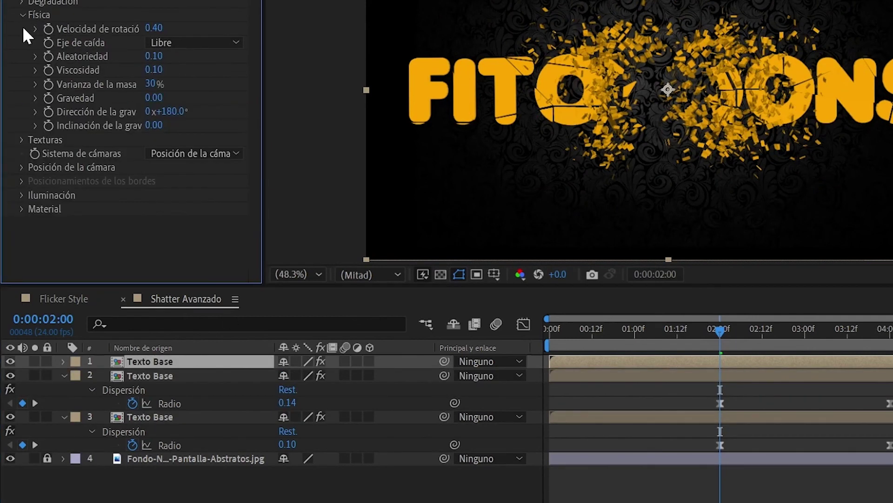
pyautogui.click(151, 85)
pyautogui.write('50')
pyautogui.press('Return')
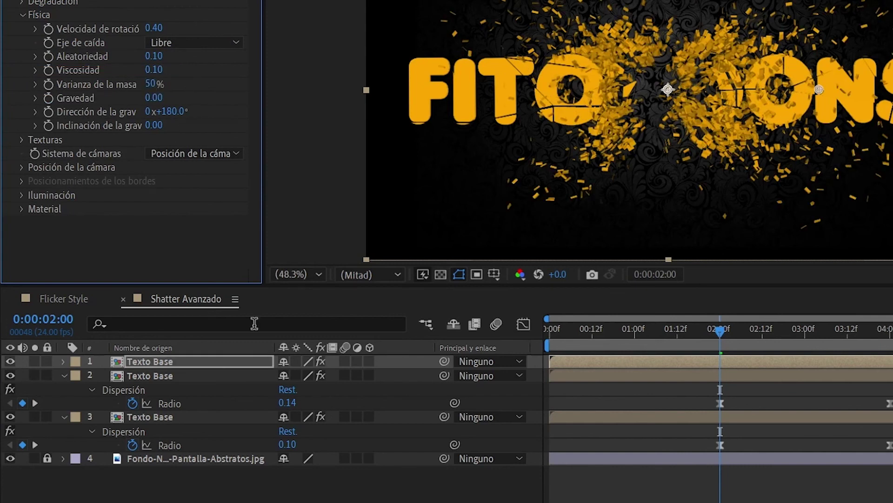
# Collapse the displayed keyframe properties of all Texto Base layers
pyautogui.click(245, 487)
pyautogui.hotkey('ctrl', 'a')
pyautogui.press('u')
pyautogui.press('u')
# Duplicate the lowest Texto Base layer and move the copy above all other layers
pyautogui.click(190, 363)
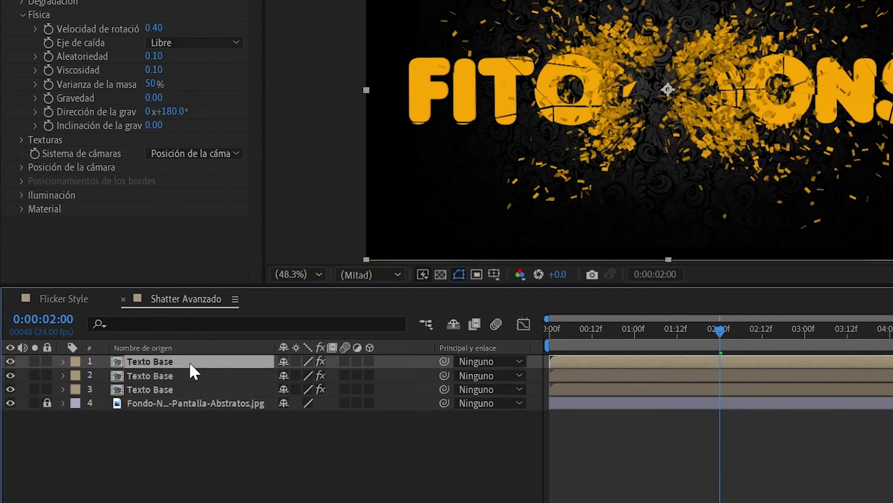
pyautogui.click(177, 391)
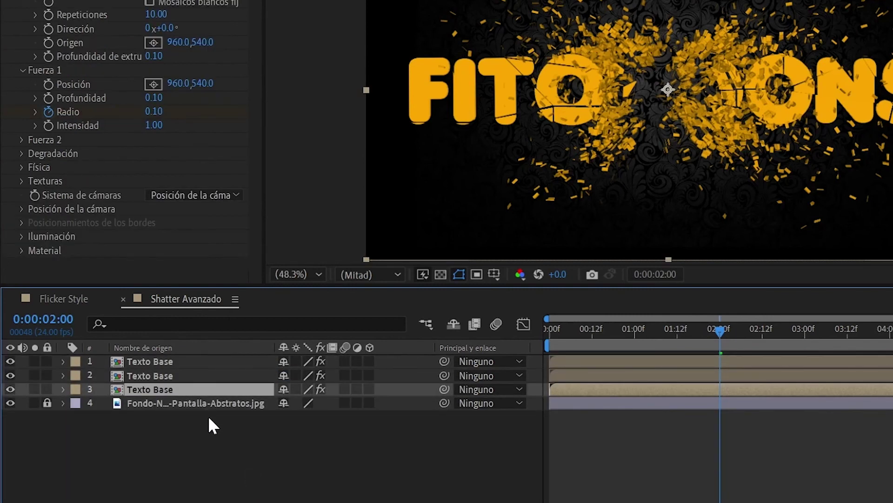
pyautogui.hotkey('ctrl', 'd')
pyautogui.moveTo(172, 389); pyautogui.dragTo(176, 355)
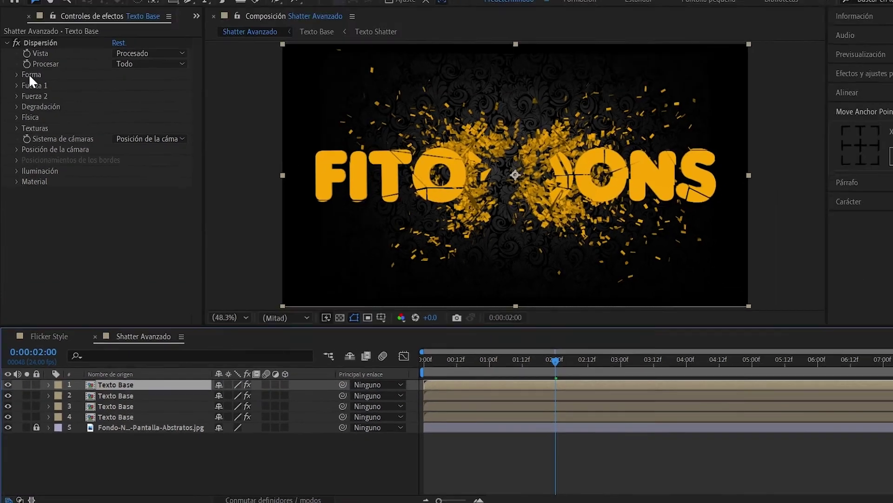
# Set the top Texto Base layer's Dispersión Motivo to Cristal and its Fuerza 1 Intensidad to 0.5
pyautogui.click(15, 104)
pyautogui.click(166, 114)
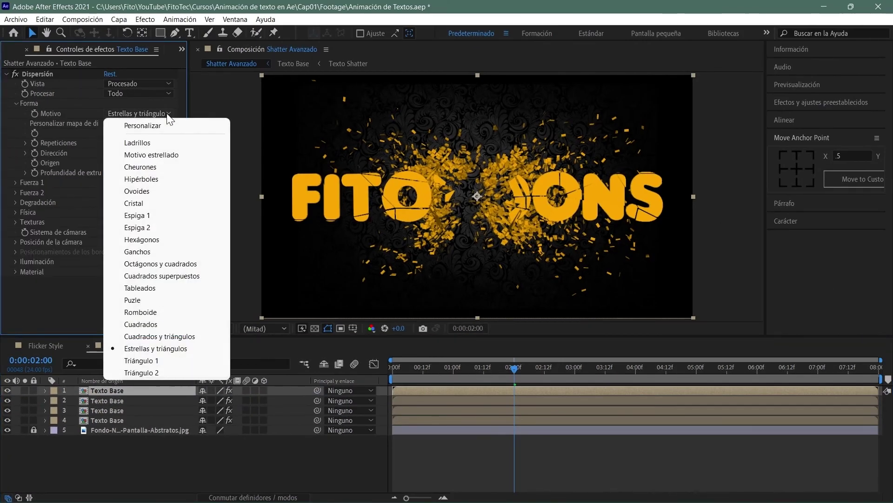
pyautogui.click(156, 203)
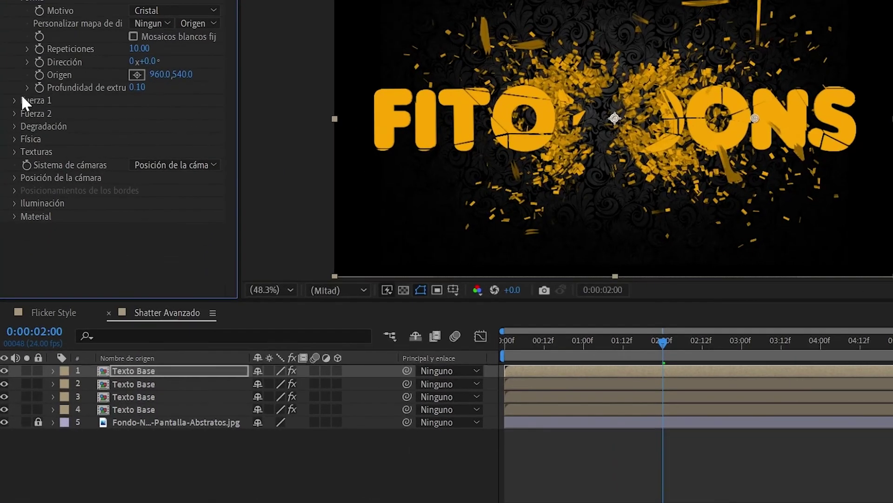
pyautogui.click(15, 182)
pyautogui.click(137, 152)
pyautogui.write('0.5')
pyautogui.press('Return')
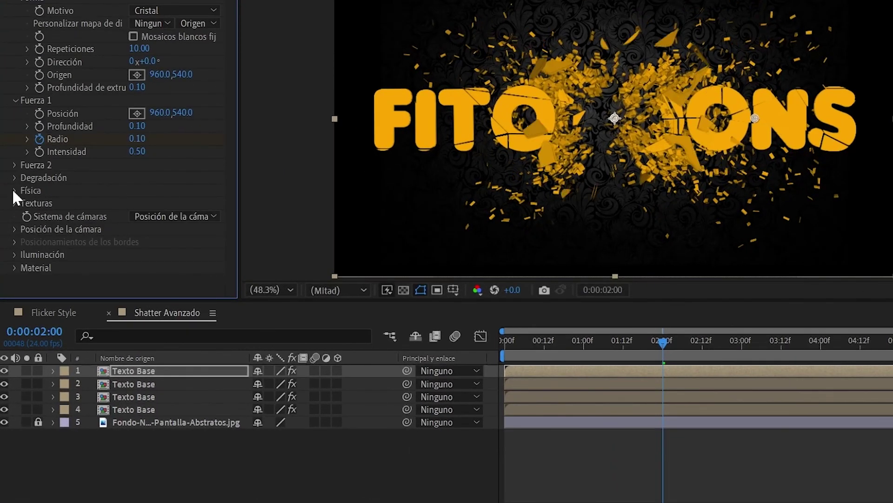
# Set the Física rotation speed of the top Texto Base layer's Dispersión to 0.2
pyautogui.click(14, 190)
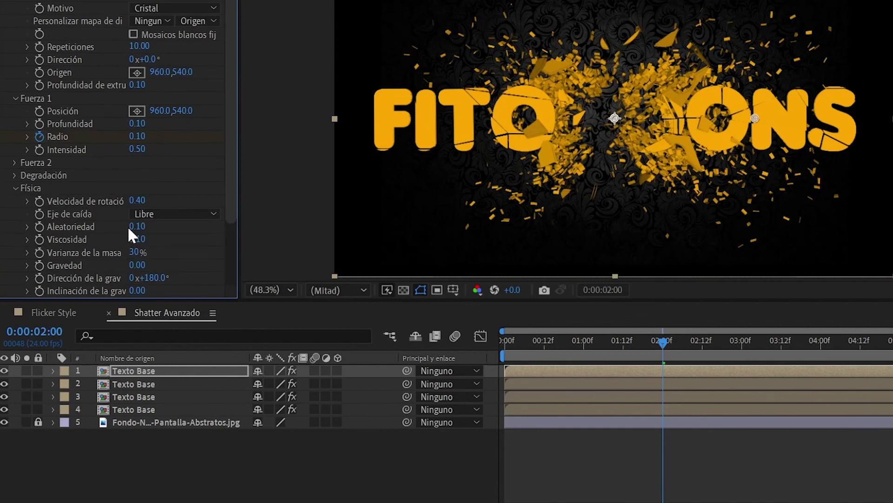
pyautogui.click(140, 197)
pyautogui.write('0.2')
pyautogui.press('Return')
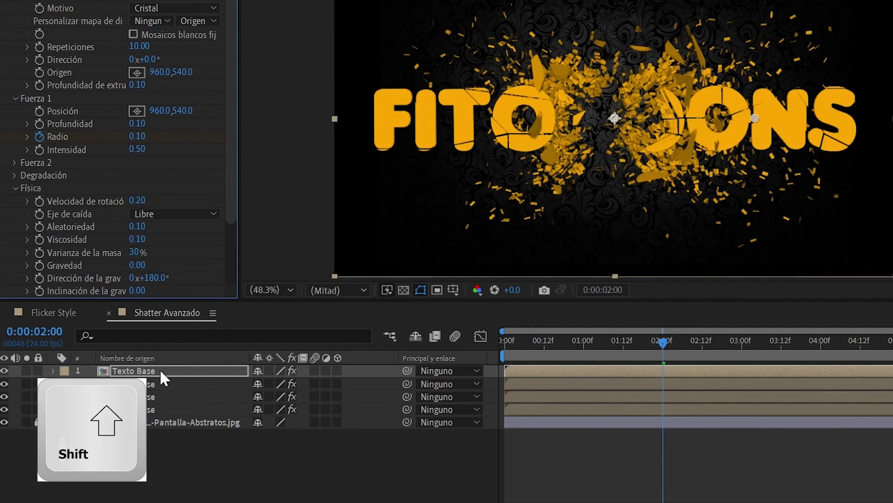
# Precompose the four Texto Base layers into a new composition named Texto MASTER
pyautogui.keyDown('shift'); pyautogui.click(160, 408); pyautogui.keyUp('shift')
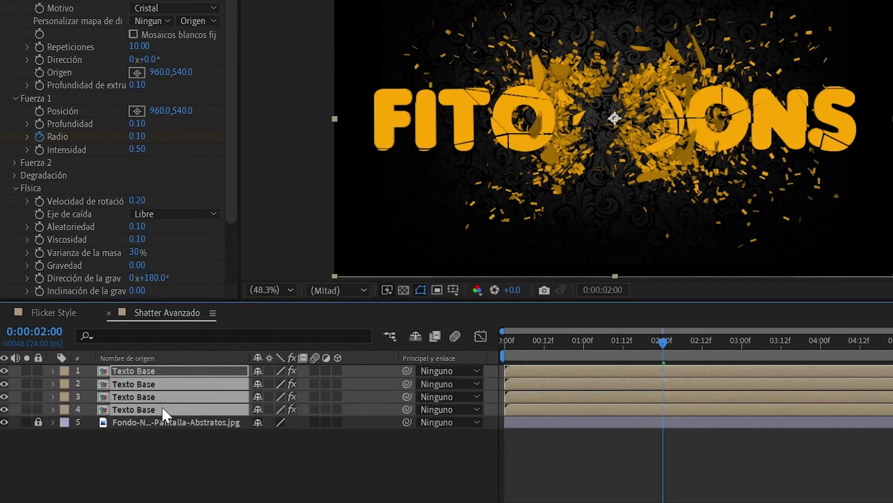
pyautogui.rightClick(162, 370)
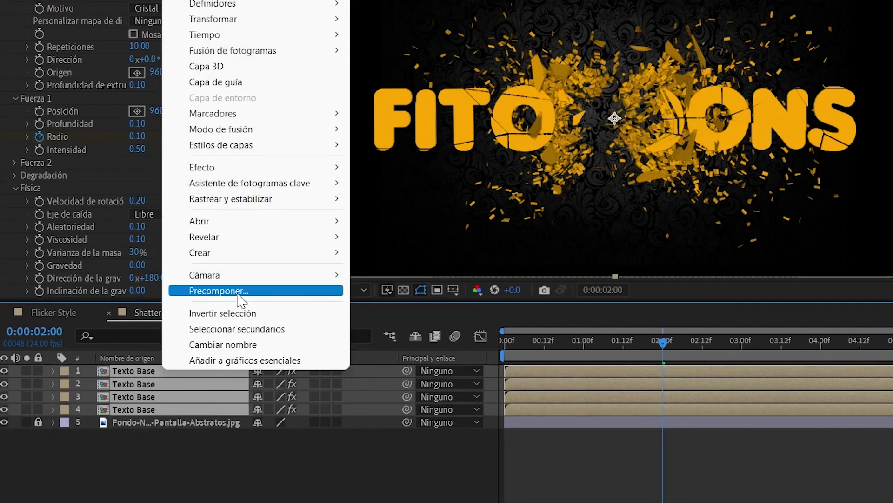
pyautogui.click(318, 289)
pyautogui.write('Texto MASTER')
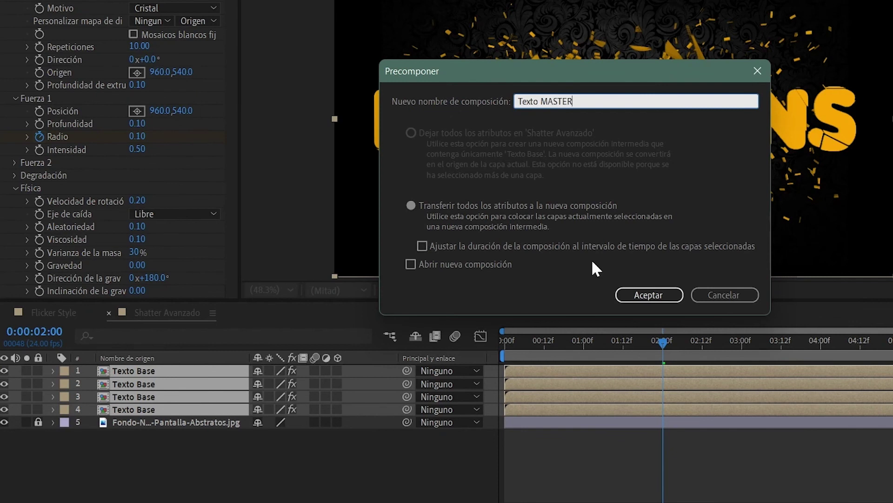
pyautogui.click(632, 291)
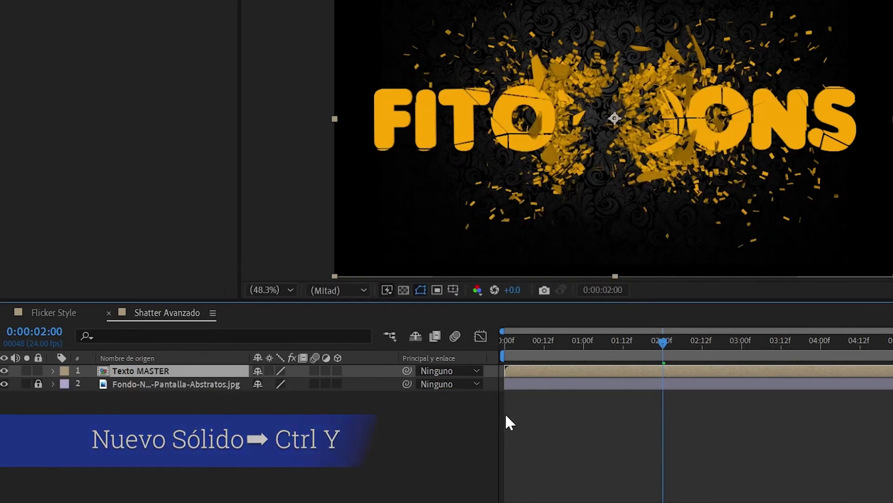
# Create a white solid layer named Sólido Blanco above Texto MASTER and leave all layers deselected
pyautogui.hotkey('ctrl', 'y')
pyautogui.click(563, 291)
pyautogui.click(622, 219)
pyautogui.press('Return')
pyautogui.click(610, 66)
pyautogui.write('Sólido Blanco')
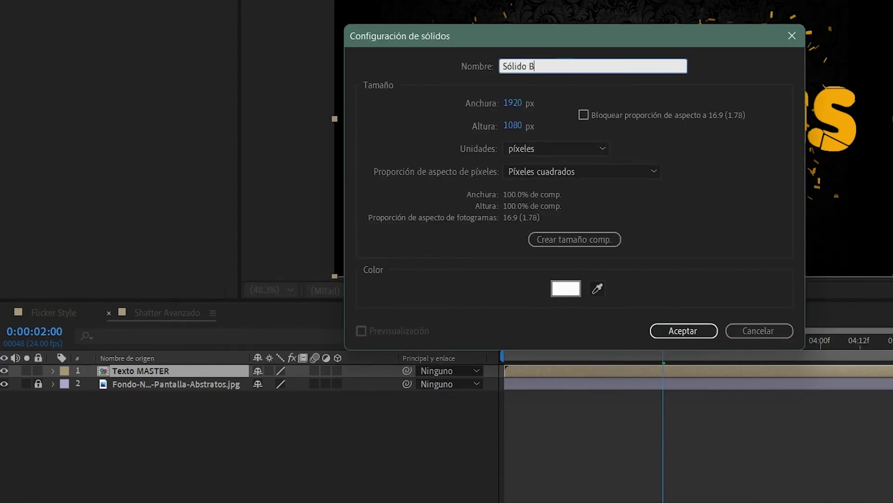
pyautogui.press('Return')
pyautogui.press('F2')
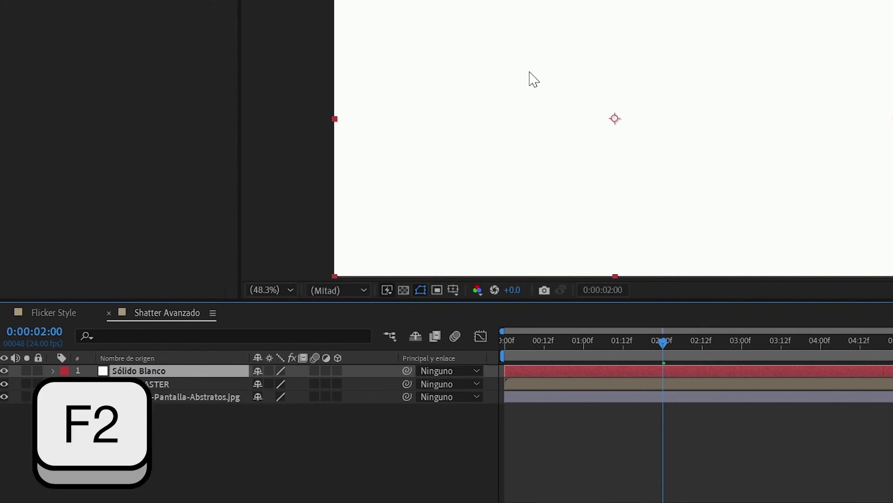
# Draw a circle with black fill and no stroke near the centre of the Shatter Avanzado composition
pyautogui.press('F2')
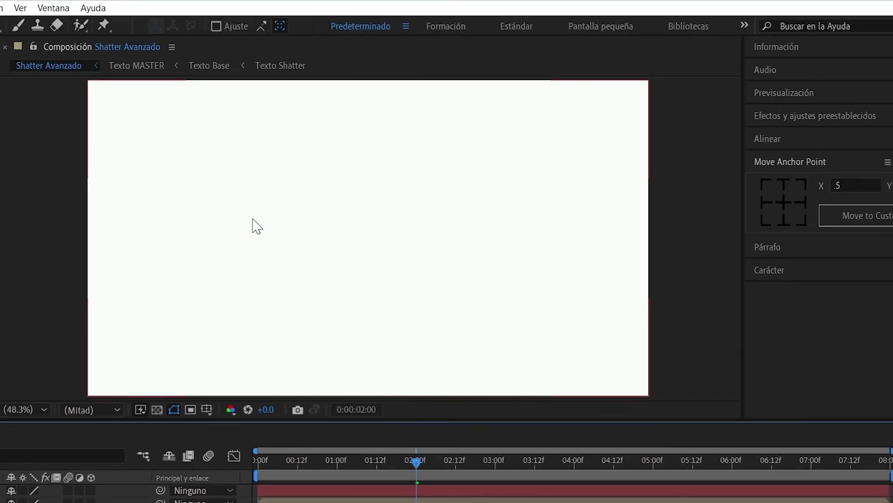
pyautogui.press('q')
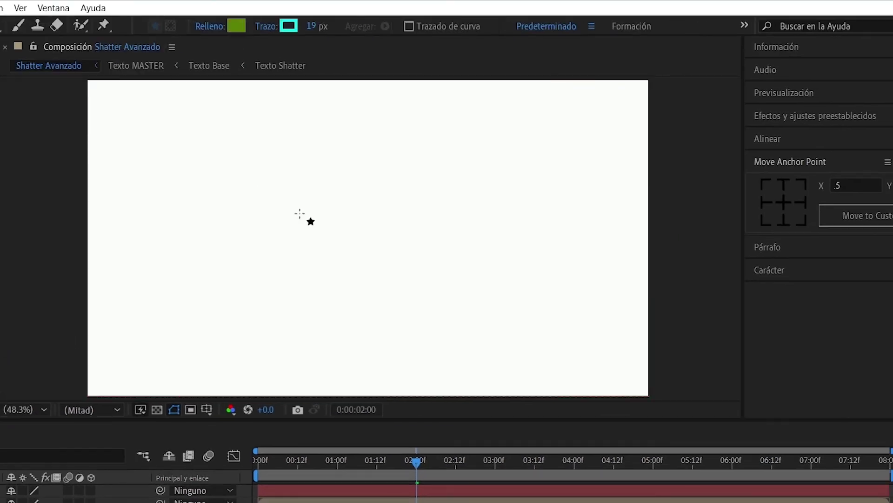
pyautogui.click(236, 26)
pyautogui.click(378, 502)
pyautogui.click(704, 339)
pyautogui.click(311, 28)
pyautogui.write('0')
pyautogui.click(384, 57)
pyautogui.click(267, 28)
pyautogui.click(248, 274)
pyautogui.click(301, 360)
pyautogui.moveTo(285, 153); pyautogui.dragTo(439, 310)
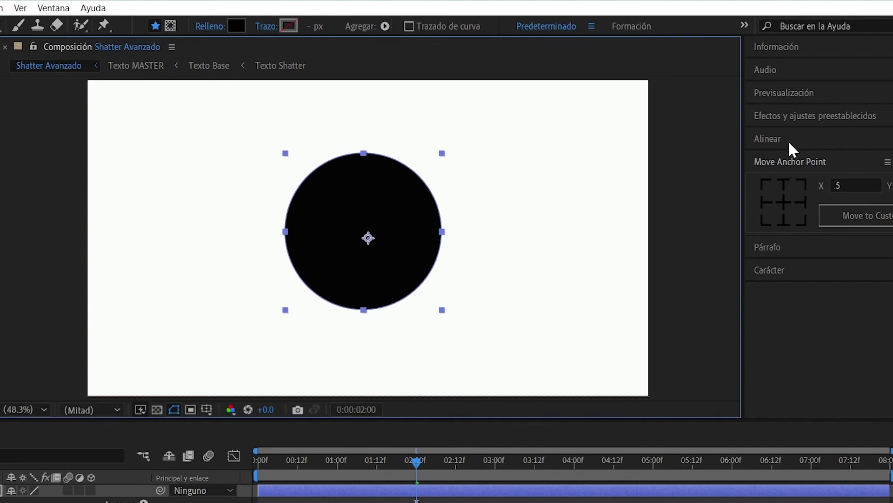
# Centre the circle layer's anchor point and align the layer horizontally and vertically to the composition's centre
pyautogui.click(773, 139)
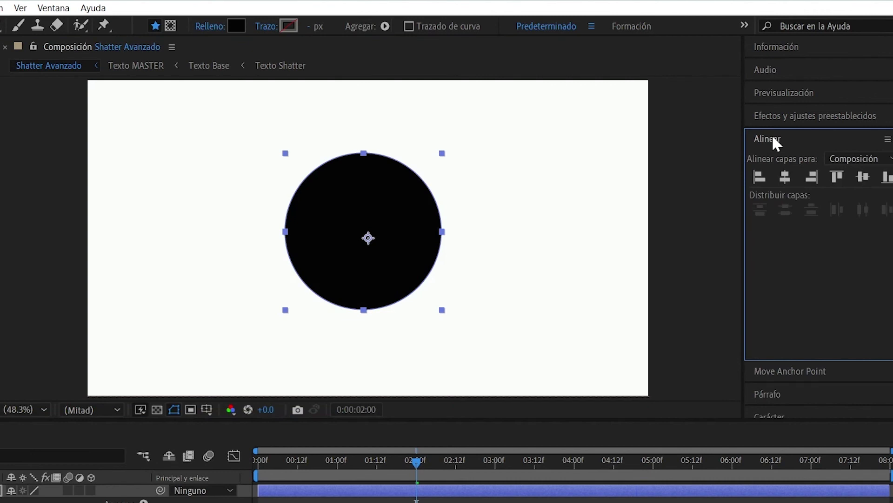
pyautogui.click(791, 371)
pyautogui.click(785, 203)
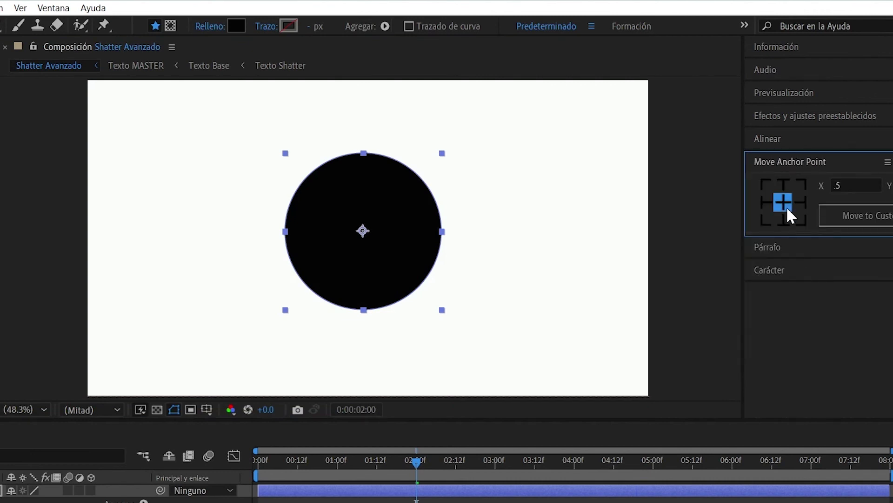
pyautogui.click(771, 139)
pyautogui.click(785, 177)
pyautogui.click(859, 179)
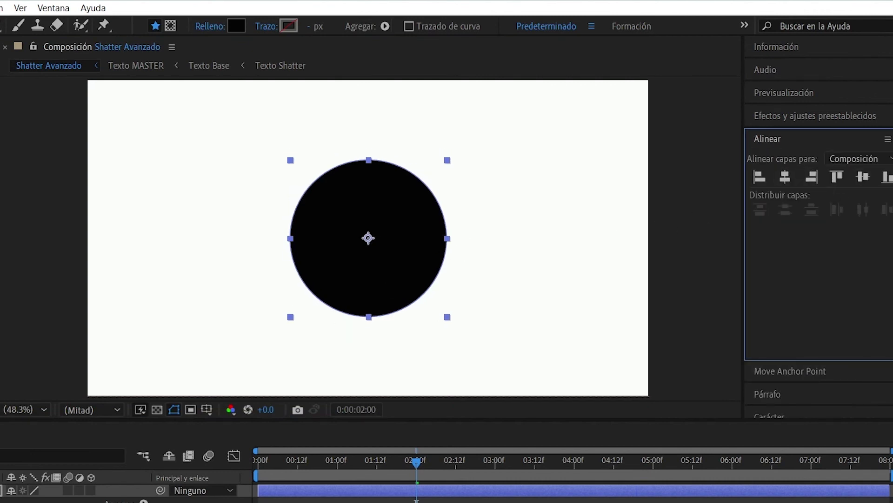
# Apply Desenfoque gaussiano to the circle's shape layer with Desenfoque set to 400
pyautogui.click(141, 20)
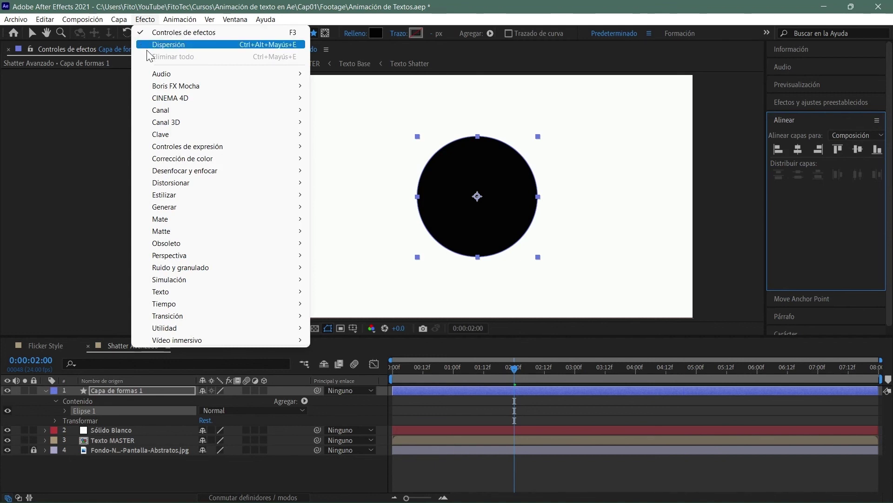
pyautogui.moveTo(272, 175)
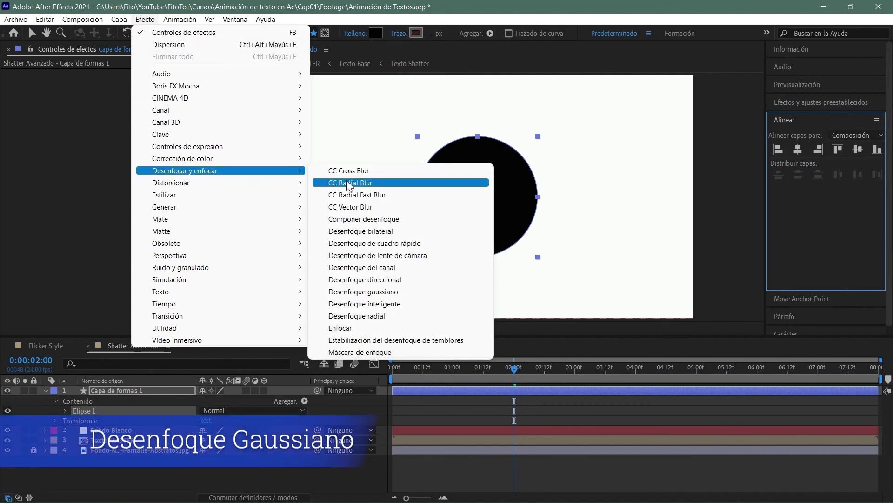
pyautogui.click(389, 290)
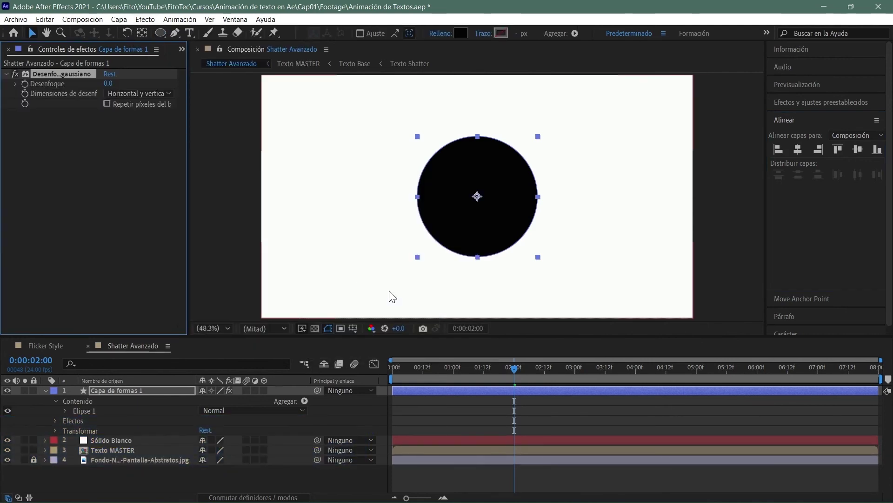
pyautogui.click(109, 84)
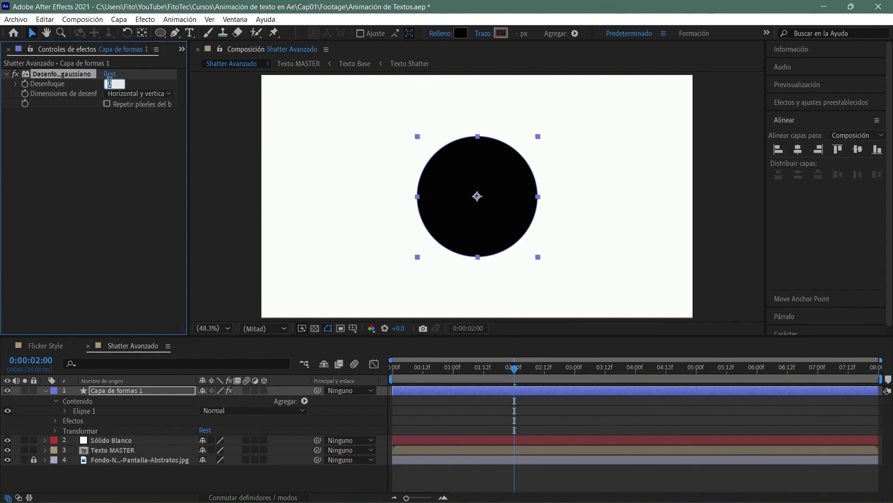
pyautogui.write('400')
pyautogui.press('Return')
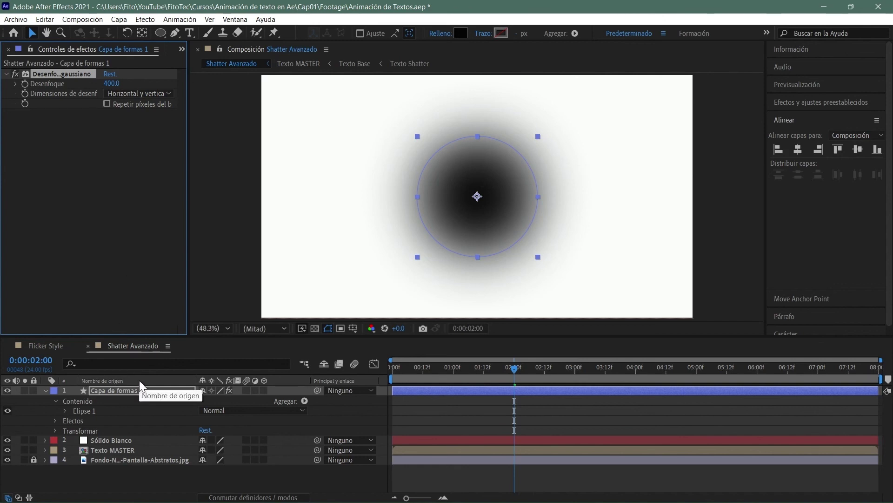
# Precompose the circle layer and Sólido Blanco into a composition named Lente and hide that layer
pyautogui.press('u')
pyautogui.click(138, 392)
pyautogui.keyDown('shift'); pyautogui.click(140, 400); pyautogui.keyUp('shift')
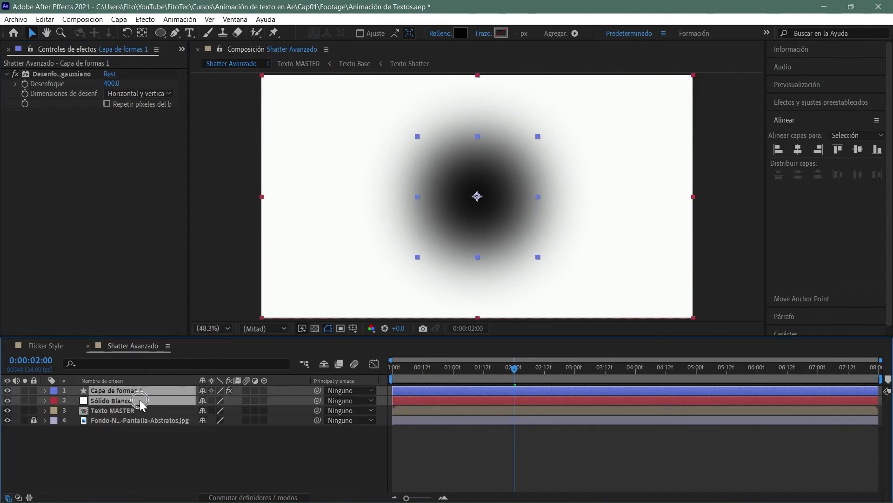
pyautogui.hotkey('ctrl', 'shift', 'c')
pyautogui.write('Lente')
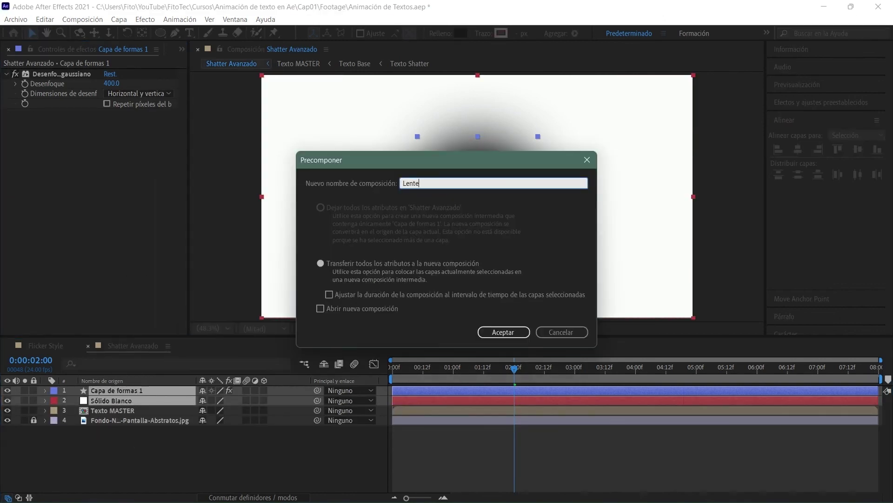
pyautogui.click(492, 332)
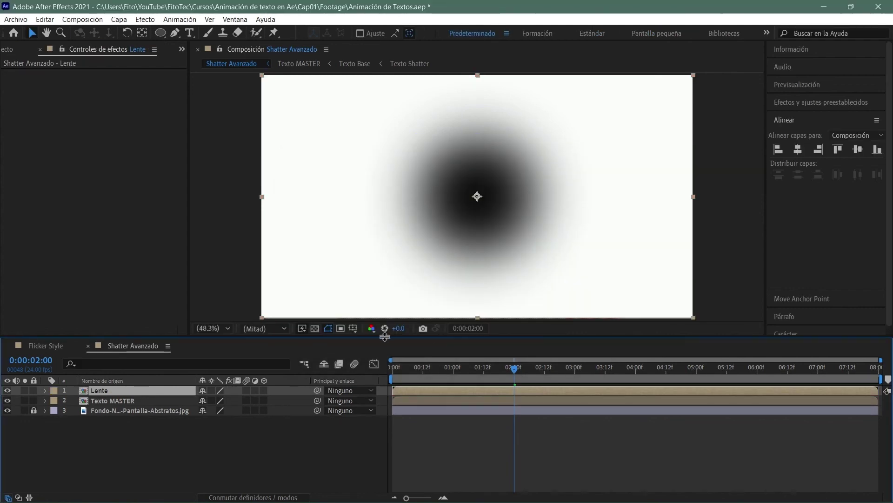
pyautogui.click(7, 390)
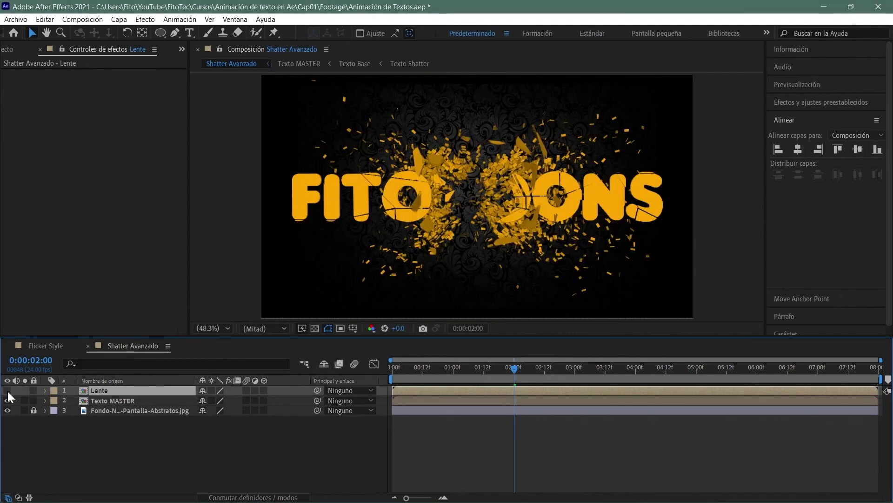
# Create an adjustment layer at the top of the layer stack and name it Desenfoque
pyautogui.click(118, 19)
pyautogui.moveTo(334, 33)
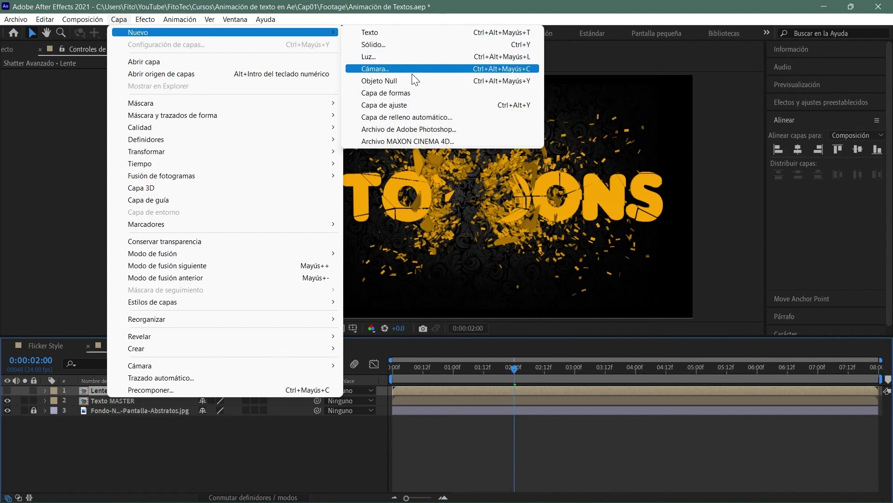
pyautogui.click(412, 104)
pyautogui.press('Return')
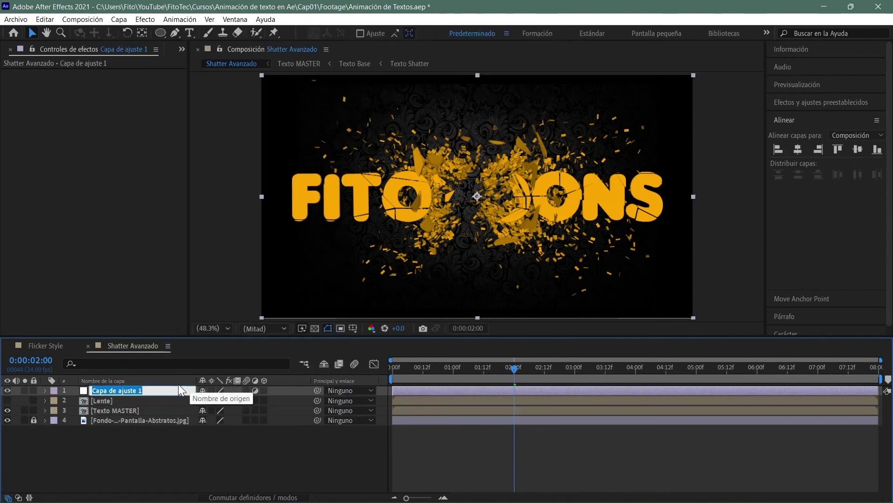
pyautogui.write('Desenfoque')
pyautogui.press('Return')
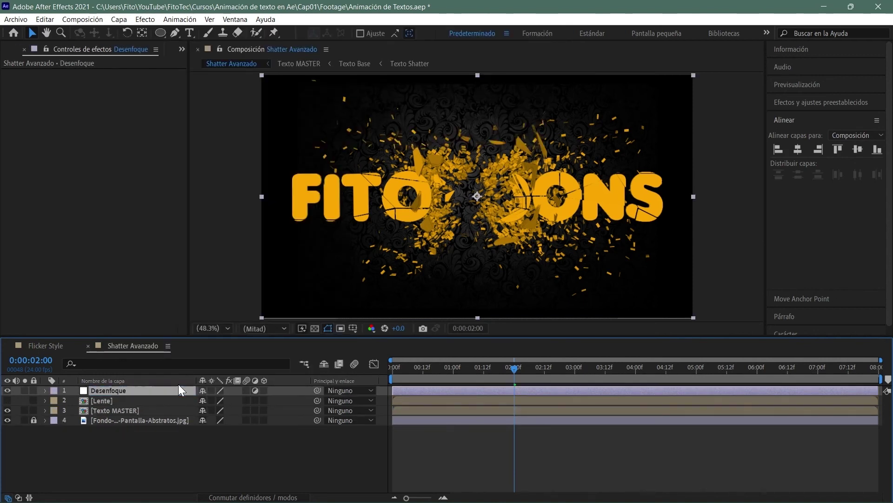
# Apply Desenfoque de lente de cámara to the Desenfoque layer with Radio de desenfoque set to 20
pyautogui.click(144, 20)
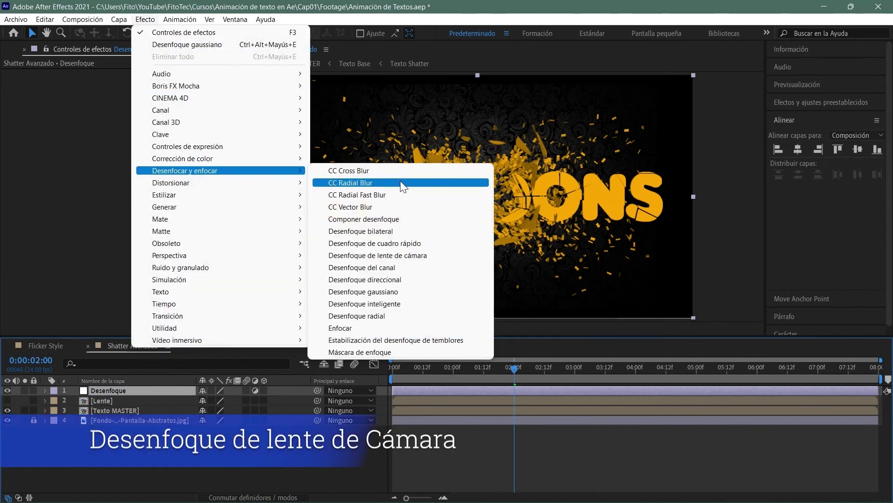
pyautogui.click(396, 255)
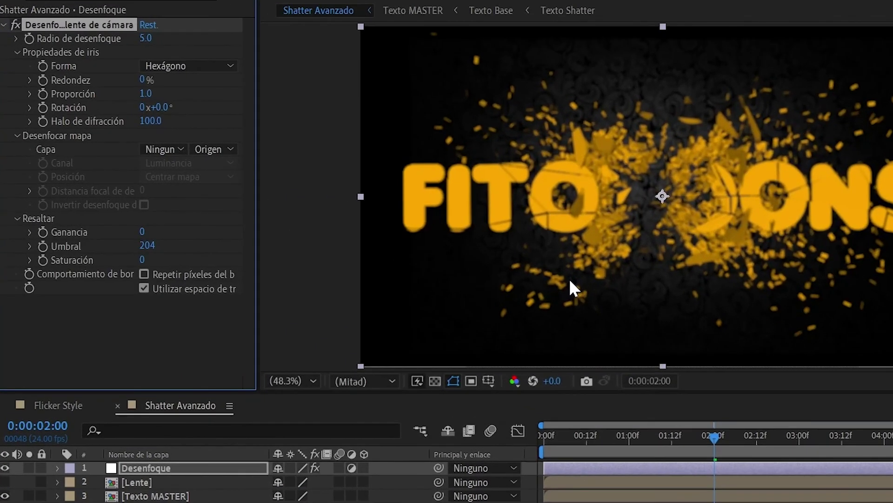
pyautogui.click(145, 38)
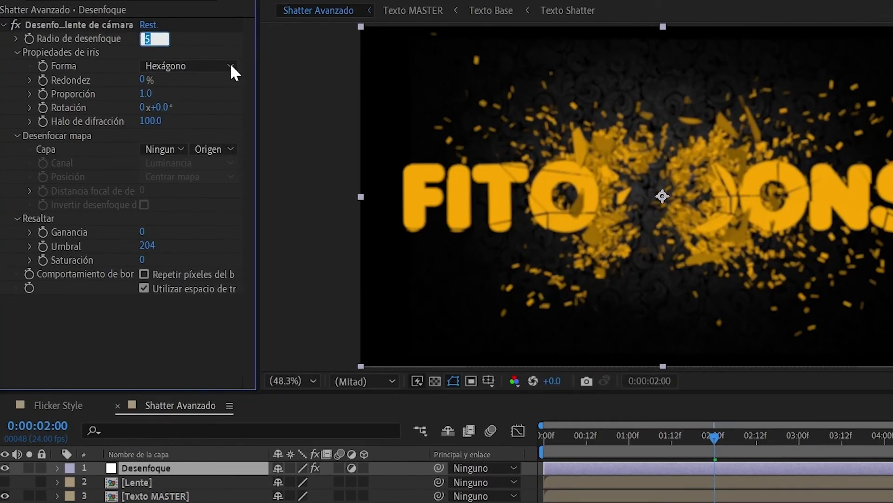
pyautogui.write('20')
pyautogui.press('Return')
# Set the camera lens blur's iris Forma to Octágono and choose the Lente layer as its blur map
pyautogui.click(231, 68)
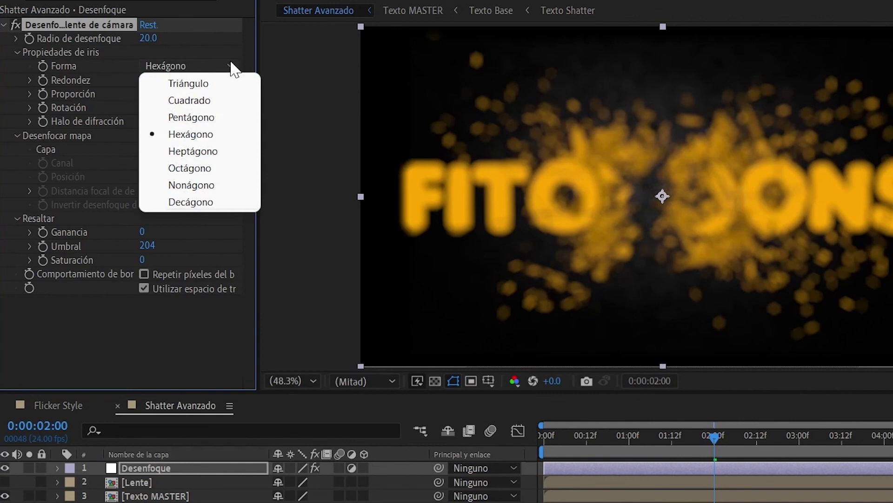
pyautogui.click(212, 167)
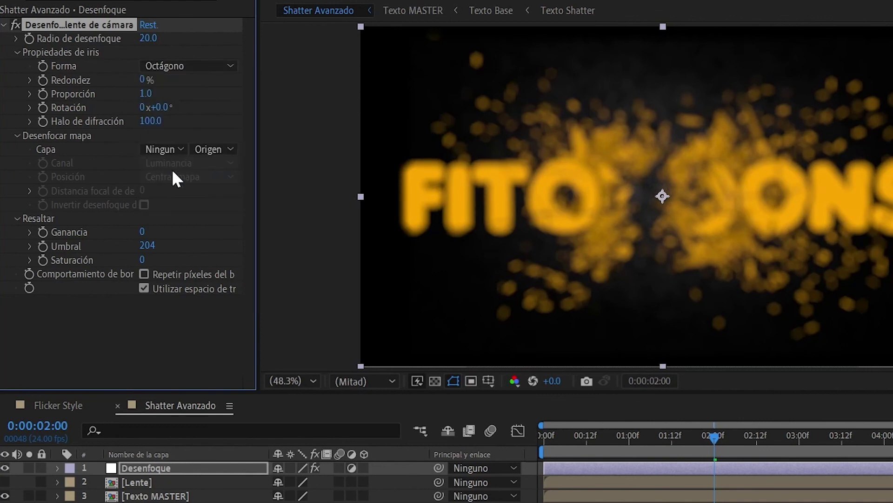
pyautogui.click(181, 149)
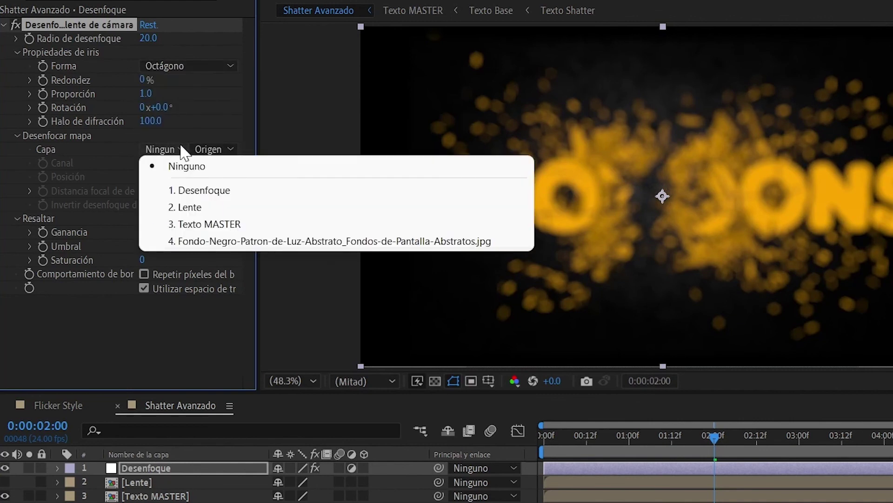
pyautogui.click(191, 208)
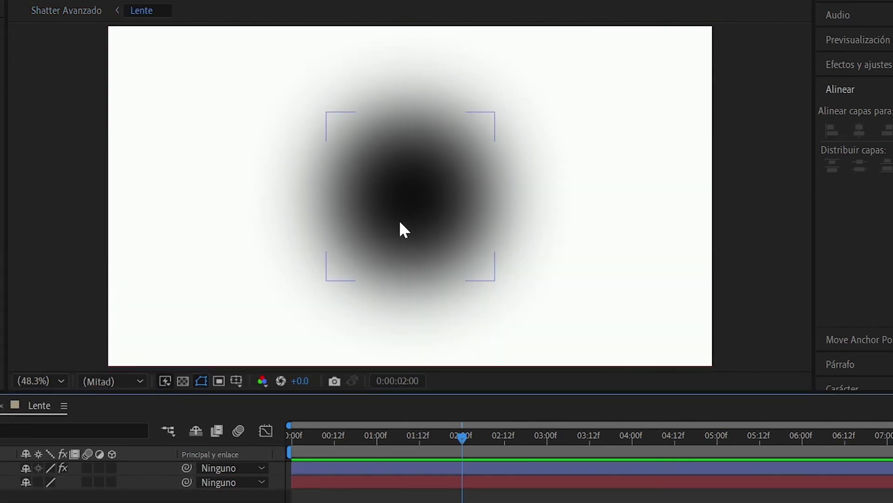
# In the Lente composition, stretch the blurred circle horizontally into a wide ellipse around its centre
pyautogui.doubleClick(495, 196)
pyautogui.moveTo(496, 196); pyautogui.dragTo(614, 198)
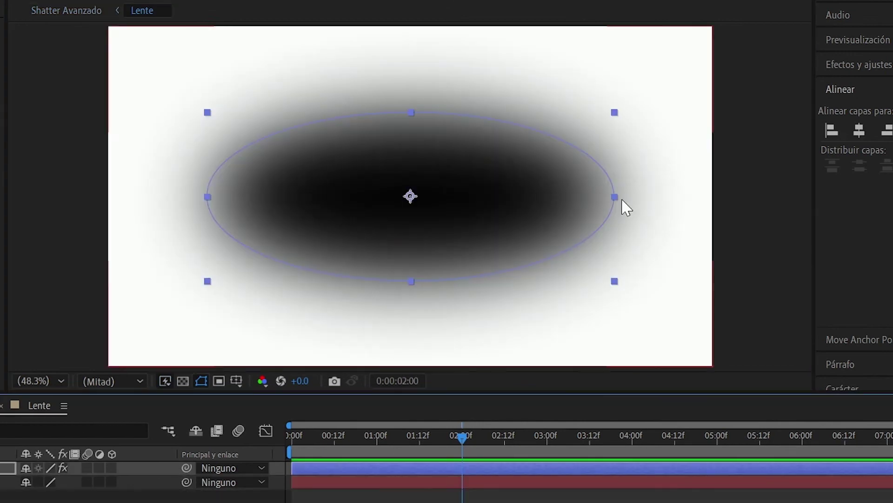
pyautogui.moveTo(622, 201); pyautogui.dragTo(654, 199)
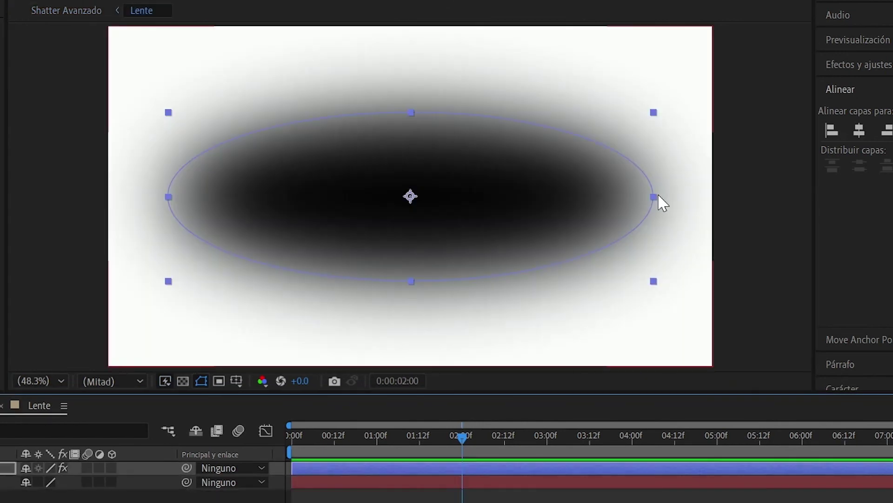
pyautogui.moveTo(657, 199); pyautogui.dragTo(622, 199)
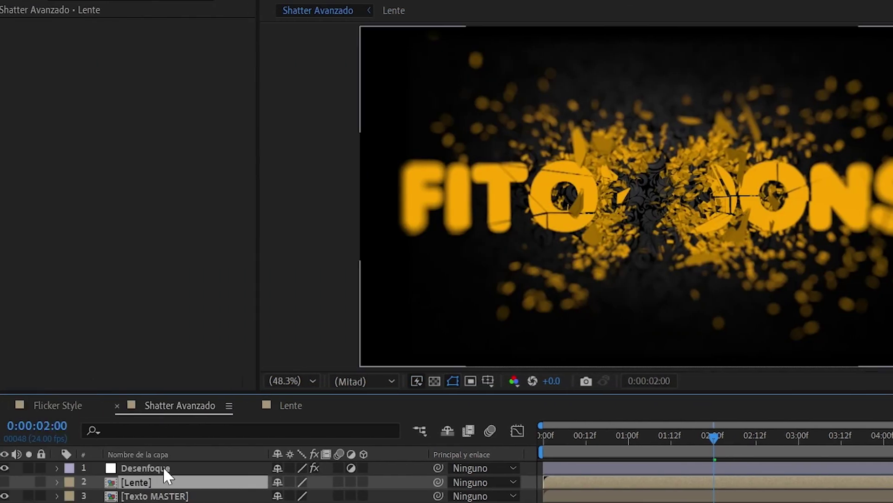
# Enable Repetir píxeles del borde in the Desenfoque layer's camera lens blur and set the current time to 0:00:00:00
pyautogui.click(13, 467)
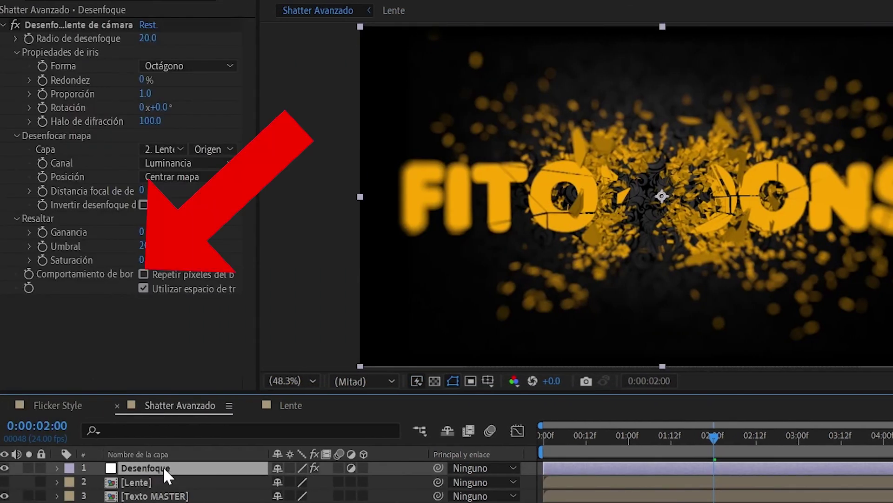
pyautogui.click(143, 274)
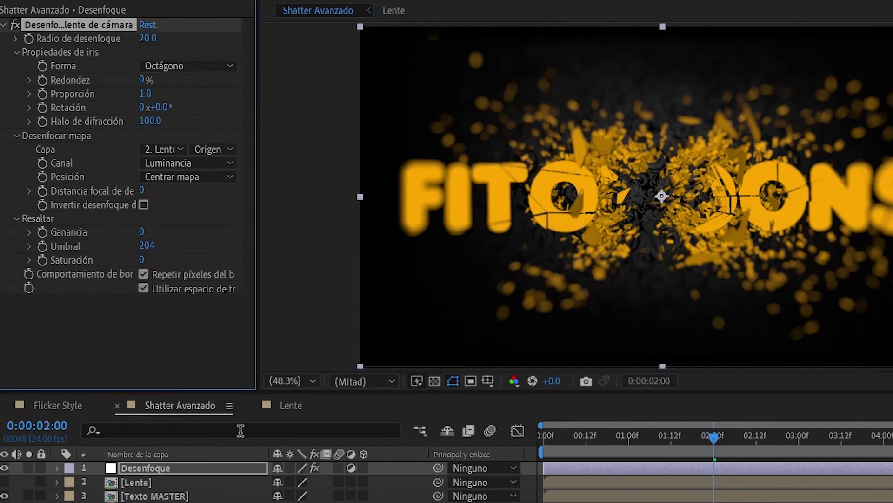
pyautogui.moveTo(714, 437); pyautogui.dragTo(534, 436)
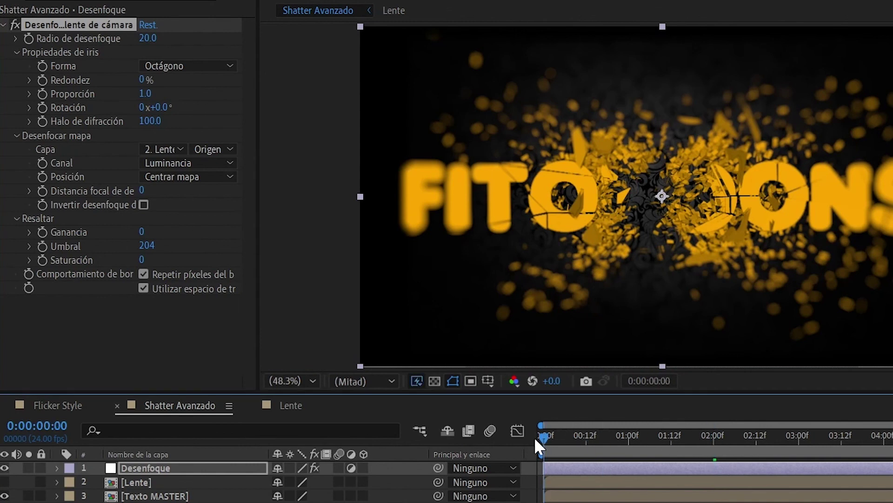
# Add the expression wiggle(.5,20) to the Desenfoque layer's Radio de desenfoque
pyautogui.keyDown('alt'); pyautogui.click(31, 38); pyautogui.keyUp('alt')
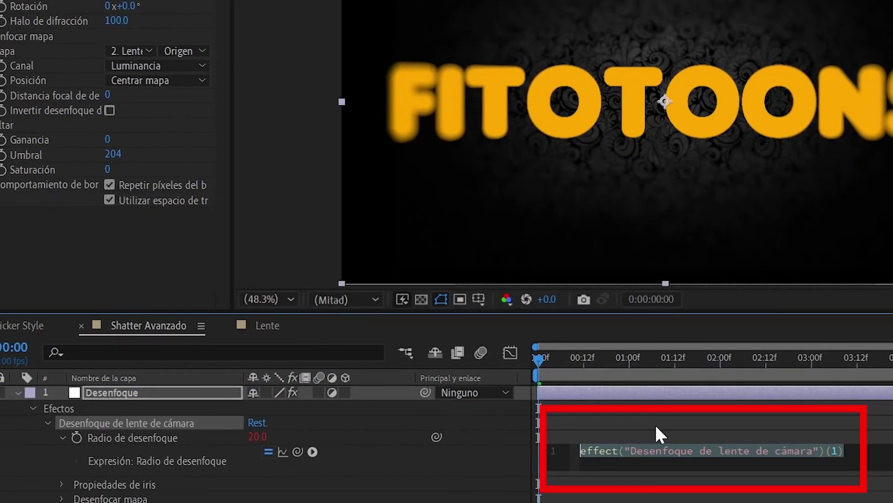
pyautogui.write('wiggle')
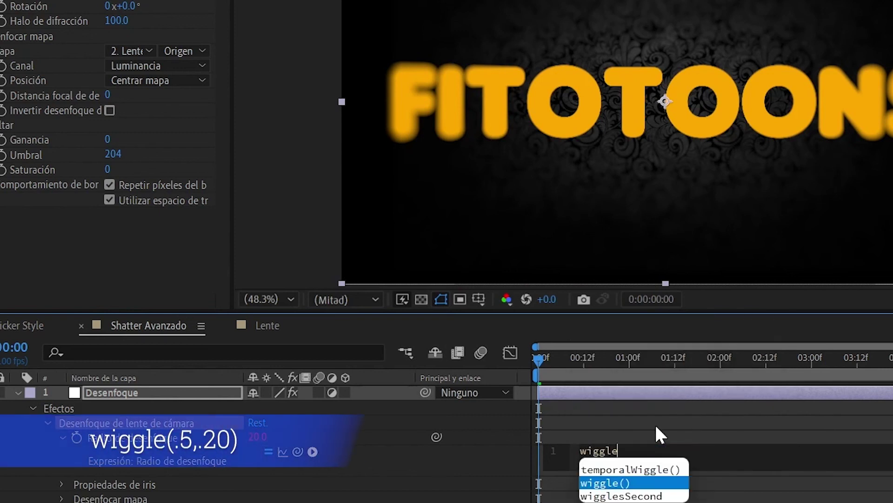
pyautogui.press('Return')
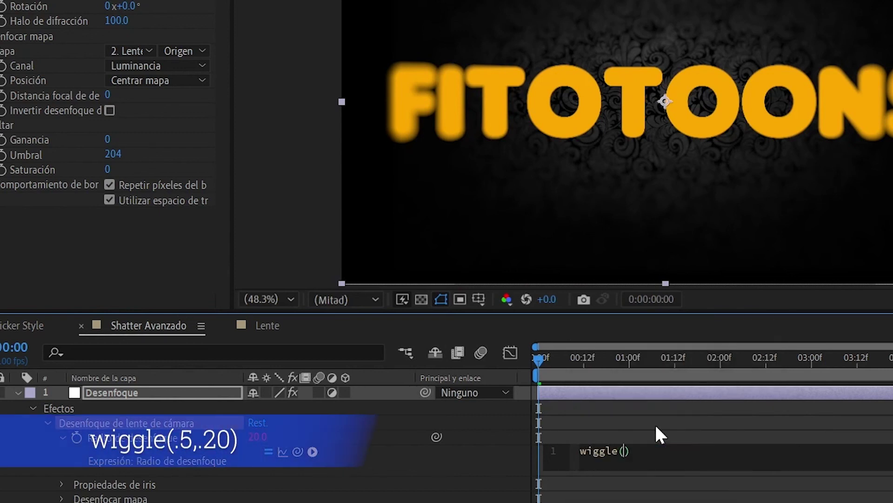
pyautogui.write('.5,20')
pyautogui.click(664, 448)
pyautogui.press('Return')
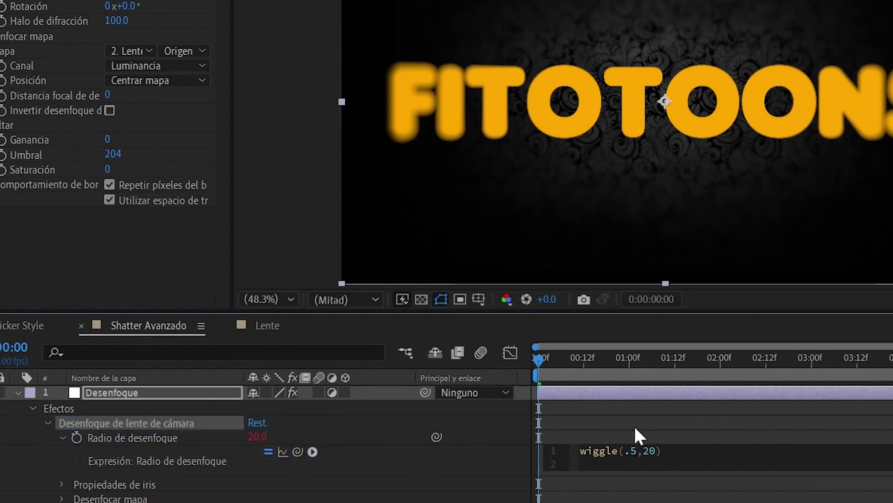
# Play the Shatter Avanzado animation from its first frame to check the wiggling lens blur
pyautogui.moveTo(543, 361); pyautogui.dragTo(530, 378)
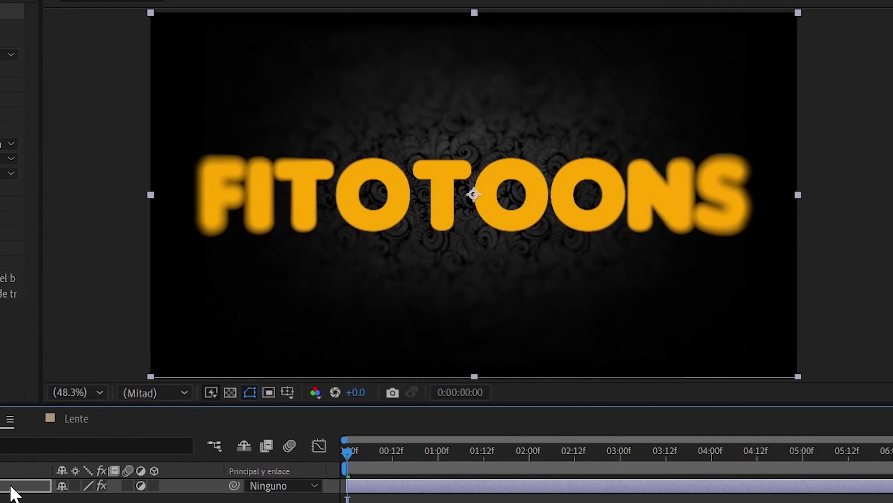
pyautogui.press('space')
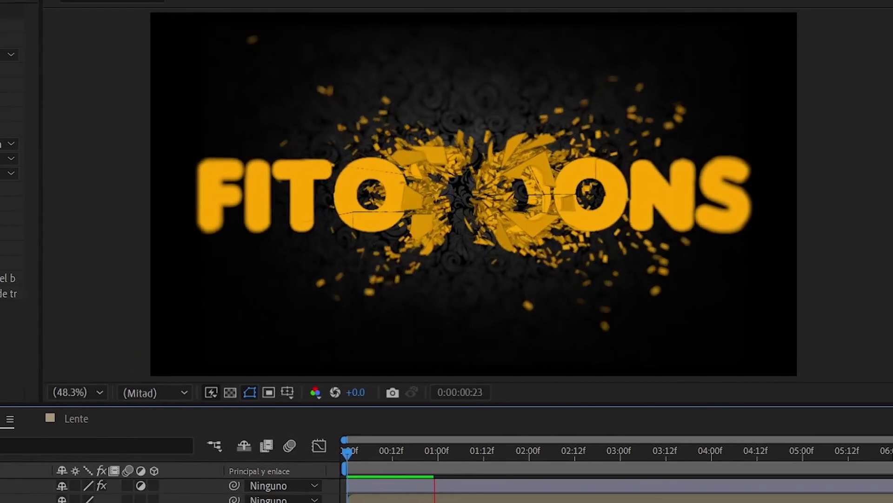
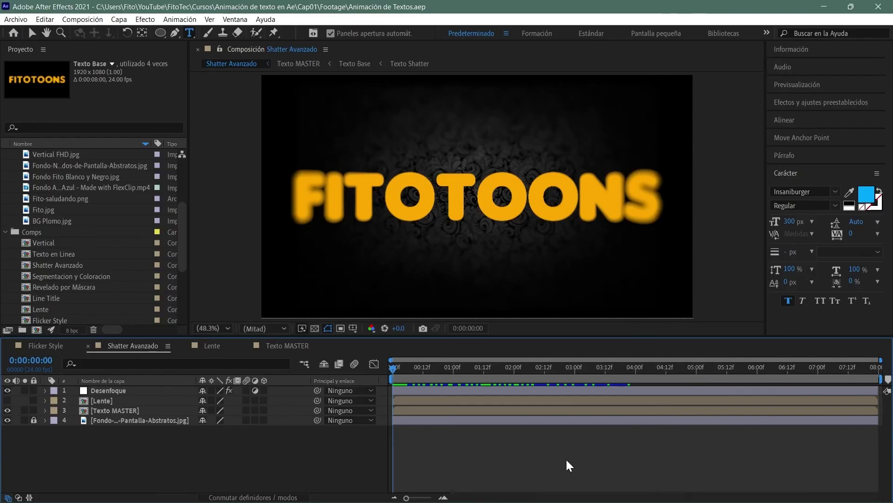
# Create a composition named Efecto Echo and add the Fondo-N...Pantalla-Abstratos.jpg image to it as a locked background layer
pyautogui.hotkey('ctrl', 'n')
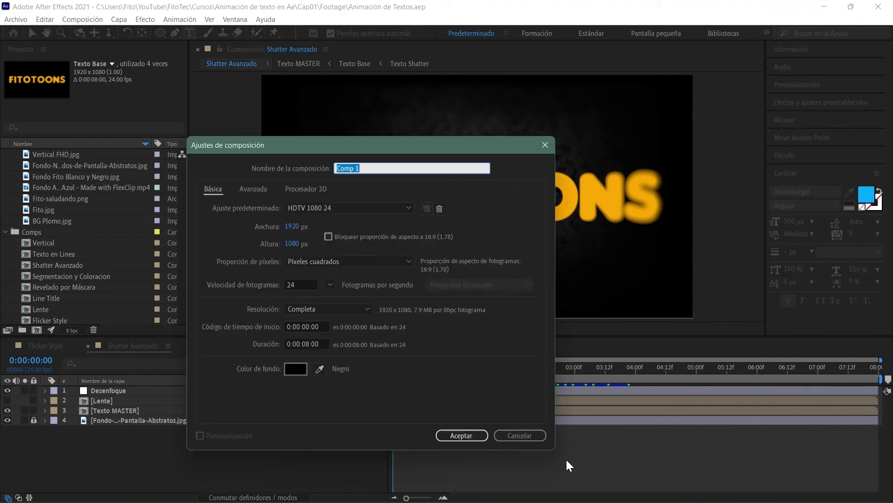
pyautogui.write('Efecto Echo')
pyautogui.press('Return')
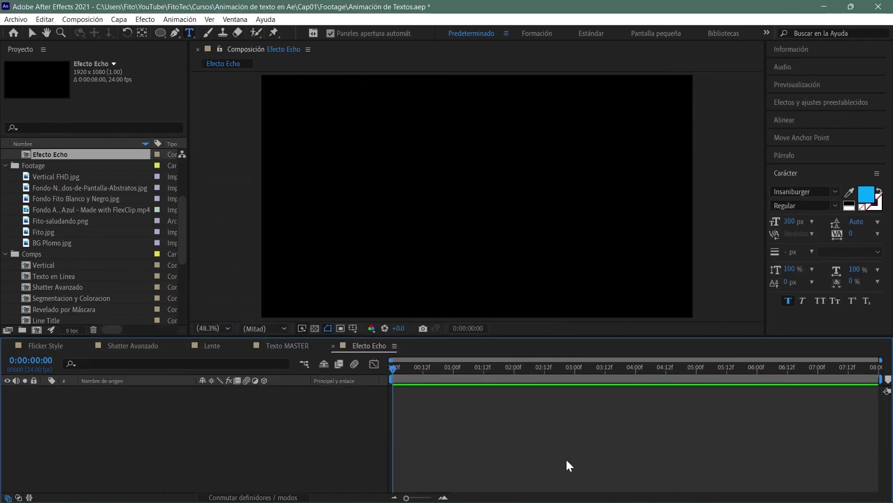
pyautogui.moveTo(115, 188); pyautogui.dragTo(120, 413)
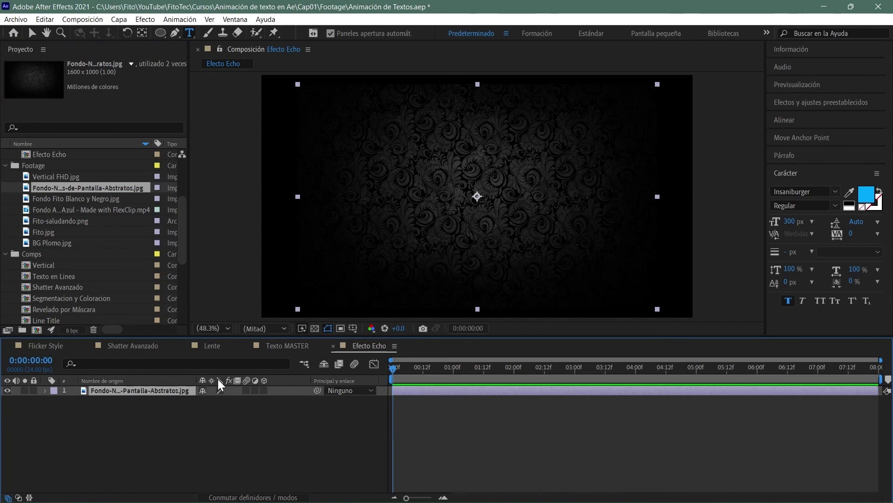
pyautogui.hotkey('ctrl', 'l')
# Add a text layer reading FitoTec over the dark ornamental background
pyautogui.hotkey('ctrl', 't')
pyautogui.click(394, 210)
pyautogui.hotkey('ctrl', 'z')
pyautogui.moveTo(189, 34); pyautogui.dragTo(215, 36)
pyautogui.click(424, 218)
pyautogui.write('FitoTec')
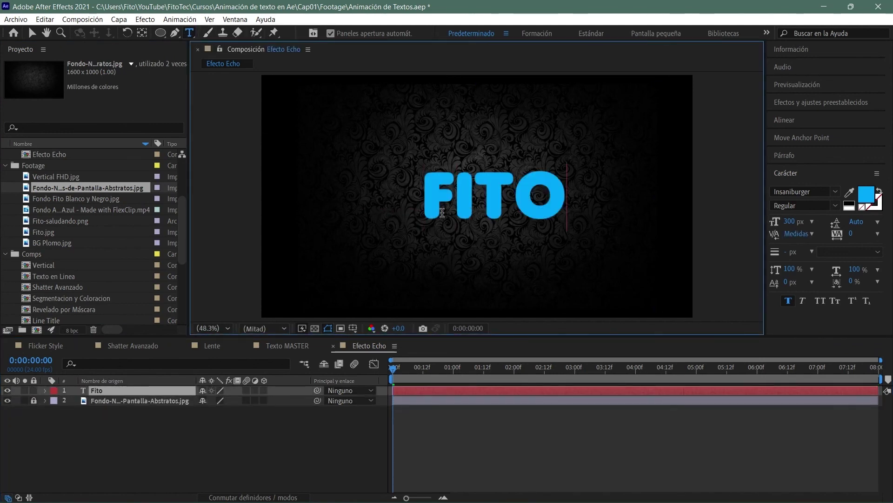
# Center the FitoTec text horizontally and vertically in the composition, with its anchor point at its middle
pyautogui.click(791, 138)
pyautogui.click(798, 169)
pyautogui.click(795, 119)
pyautogui.click(778, 148)
pyautogui.click(858, 149)
pyautogui.click(798, 149)
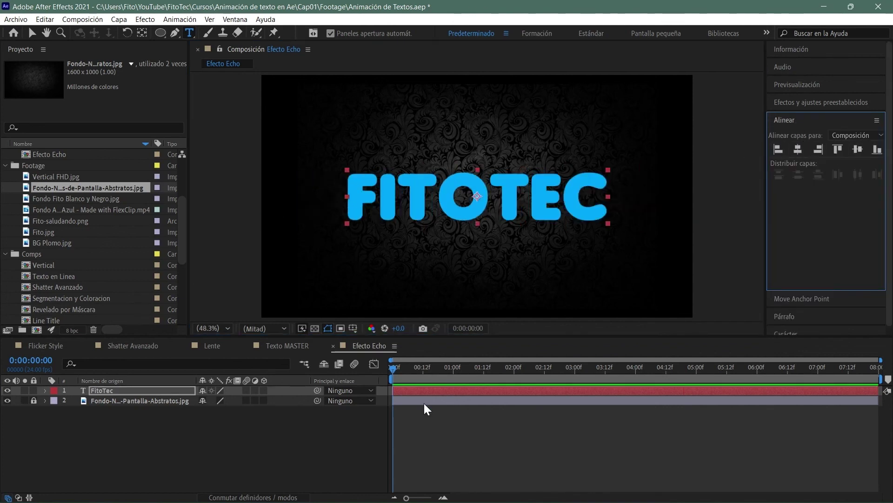
# Change the FitoTec text's fill to a pale light blue
pyautogui.click(786, 333)
pyautogui.click(867, 195)
pyautogui.moveTo(550, 326); pyautogui.dragTo(526, 273)
pyautogui.click(733, 275)
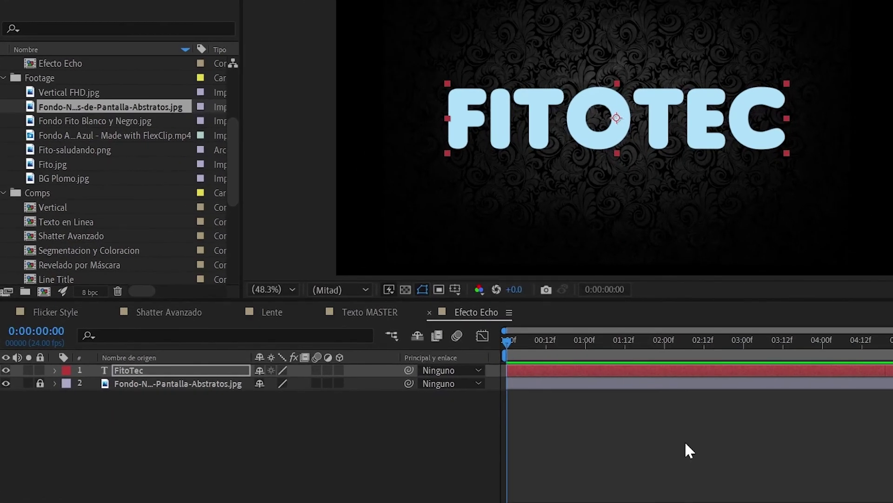
# Duplicate the FitoTec layer, rename the copy Relleno and place it beneath FitoTec
pyautogui.click(188, 370)
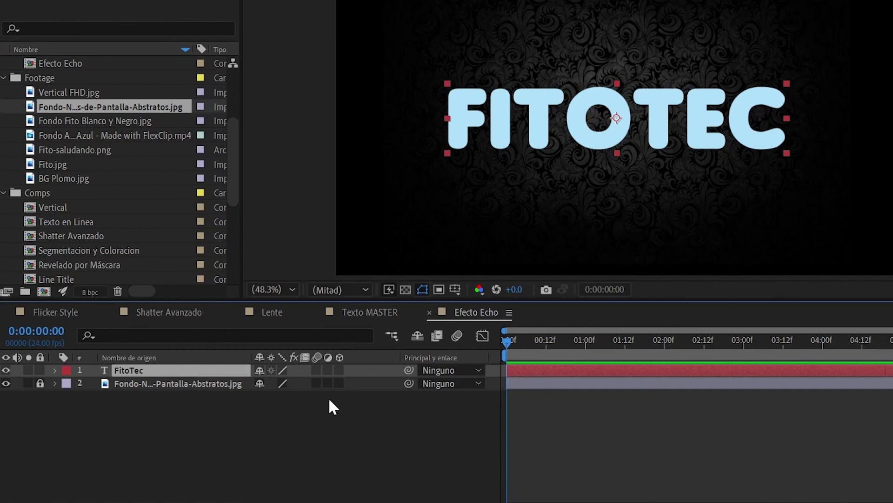
pyautogui.hotkey('ctrl', 'd')
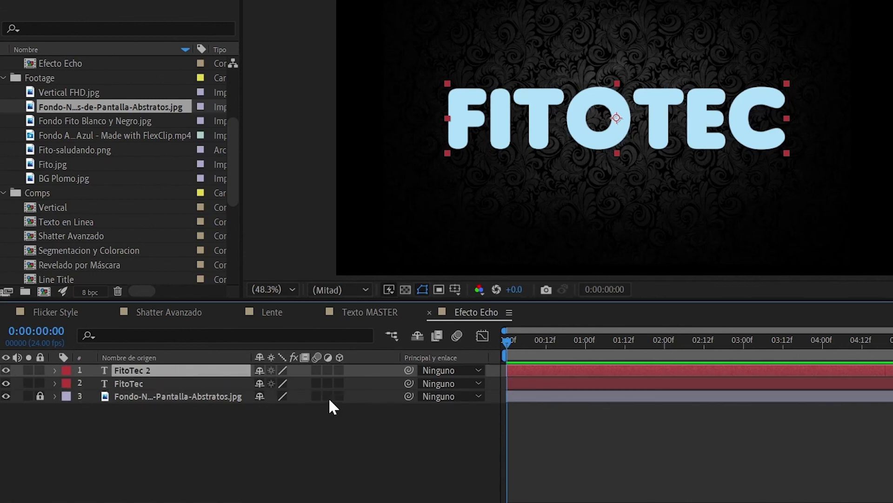
pyautogui.press('Return')
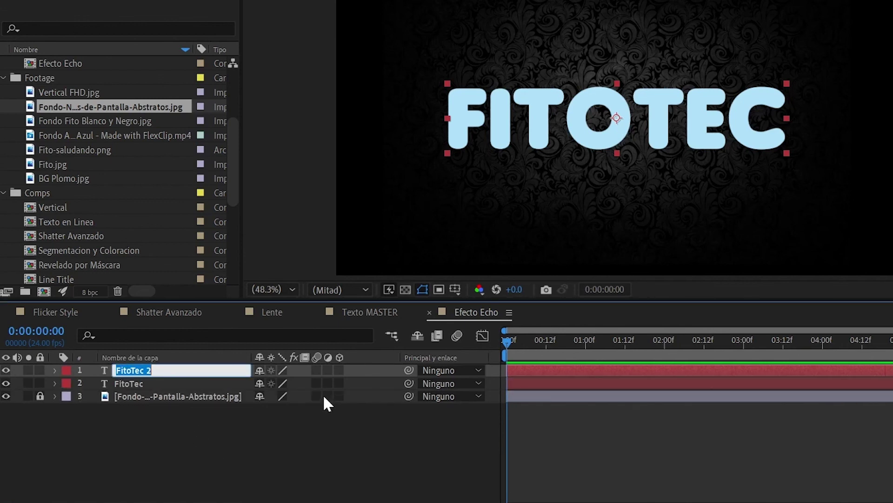
pyautogui.write('Relleno')
pyautogui.press('Return')
pyautogui.moveTo(190, 370); pyautogui.dragTo(193, 387)
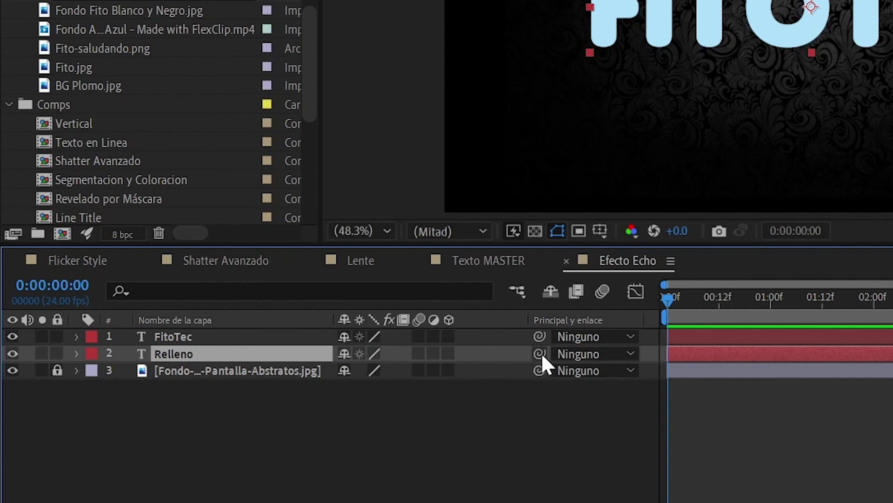
# Parent the Relleno layer to FitoTec and set its label color to Marrón
pyautogui.moveTo(540, 353); pyautogui.dragTo(259, 337)
pyautogui.click(92, 353)
pyautogui.click(142, 267)
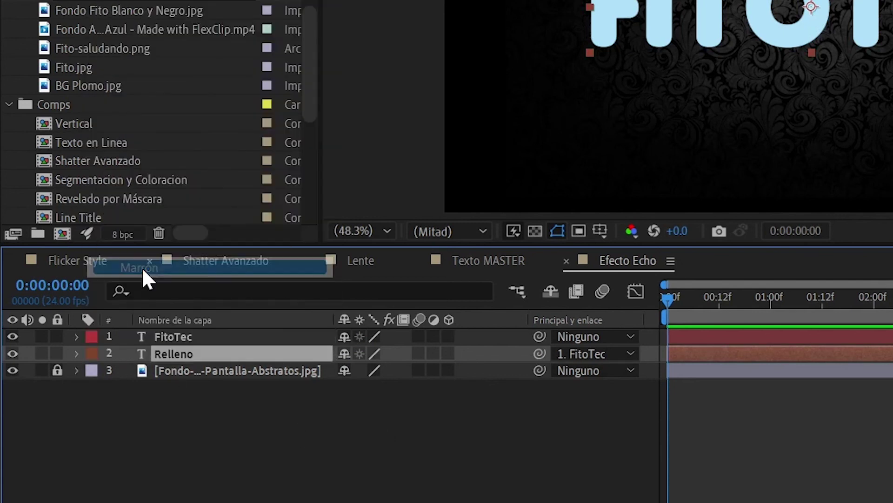
# Add the expression wiggle(.8,120) to the FitoTec layer's Posición
pyautogui.click(236, 334)
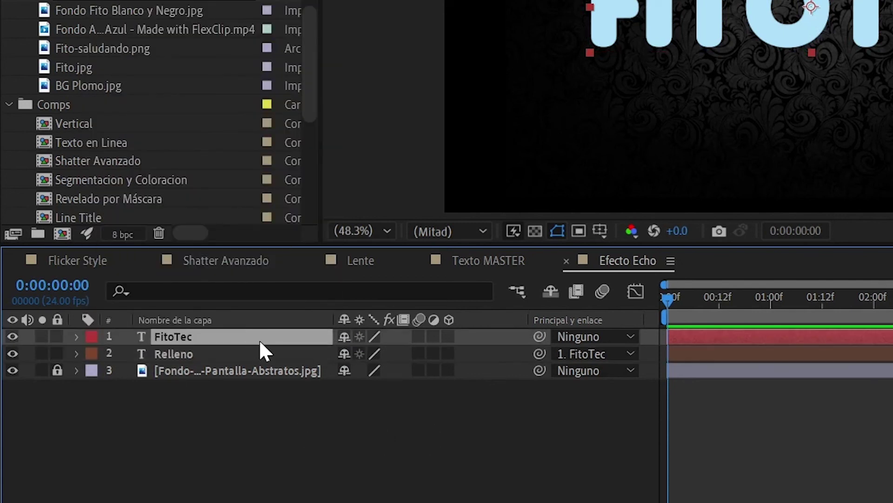
pyautogui.press('p')
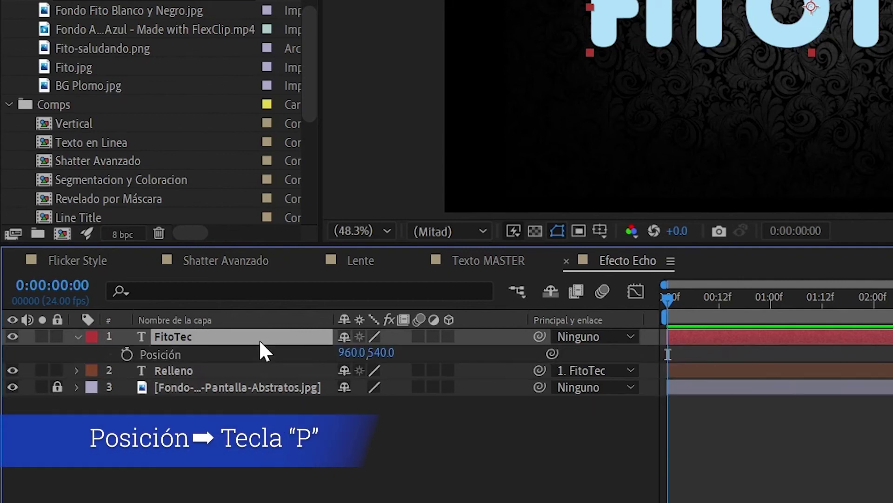
pyautogui.keyDown('alt'); pyautogui.click(126, 354); pyautogui.keyUp('alt')
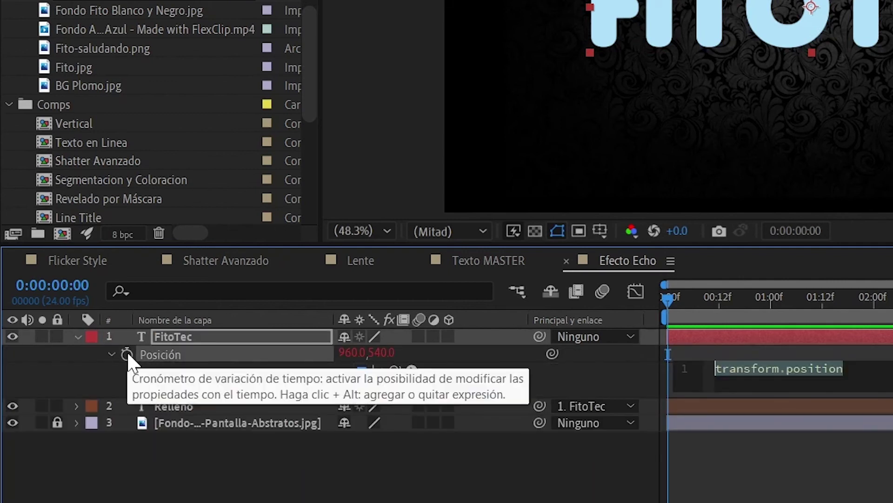
pyautogui.write('wiggl')
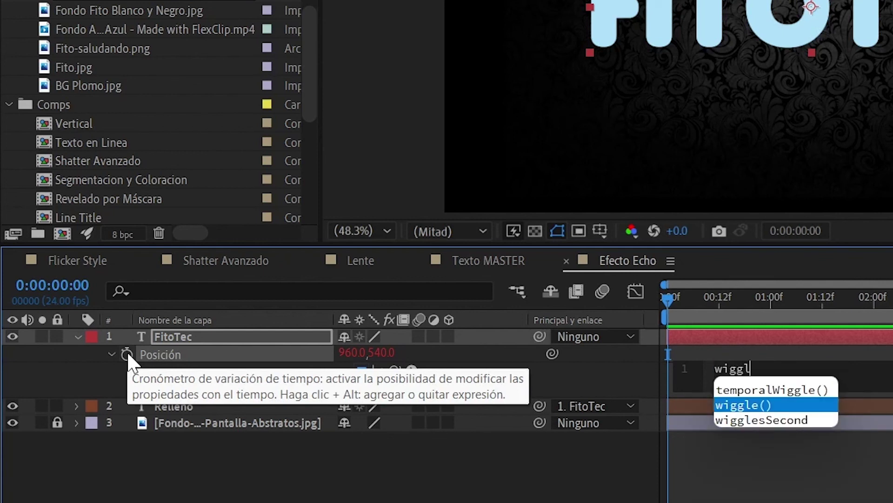
pyautogui.write('e')
pyautogui.press('Return')
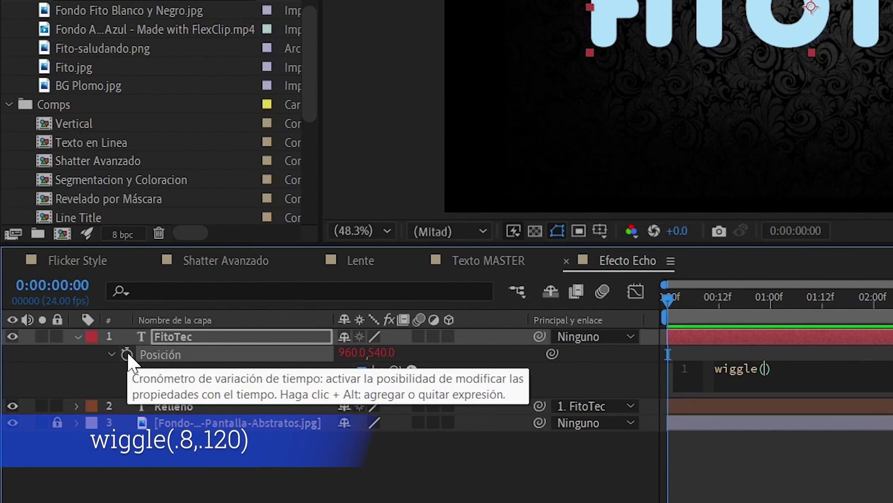
pyautogui.write('.8,120')
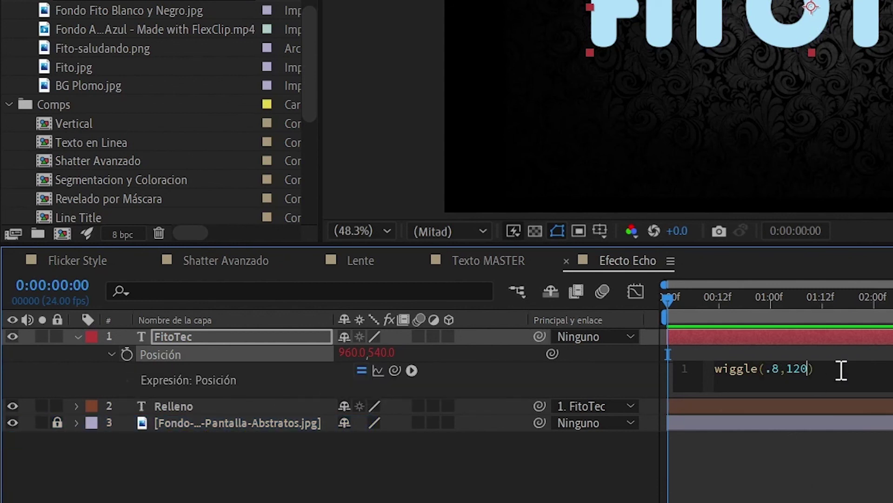
# Preview the wiggling FitoTec text and return the current time to 0:00:00:00
pyautogui.click(669, 298)
pyautogui.press('space')
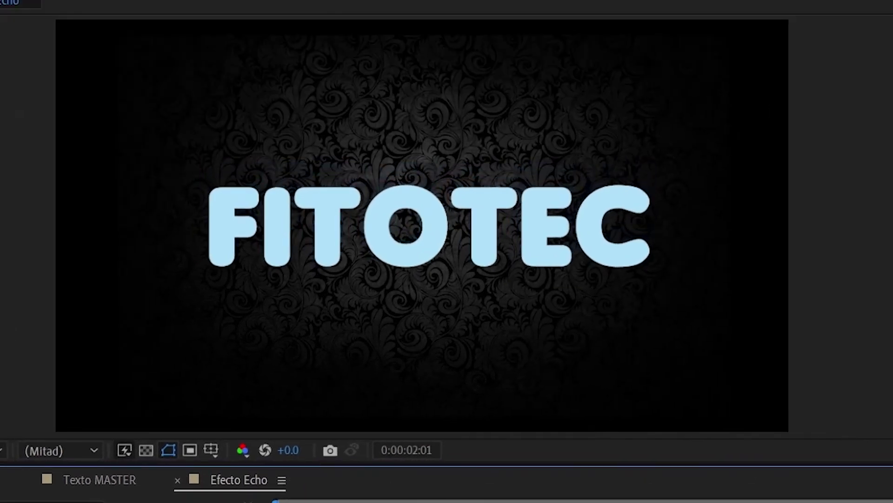
pyautogui.press('space')
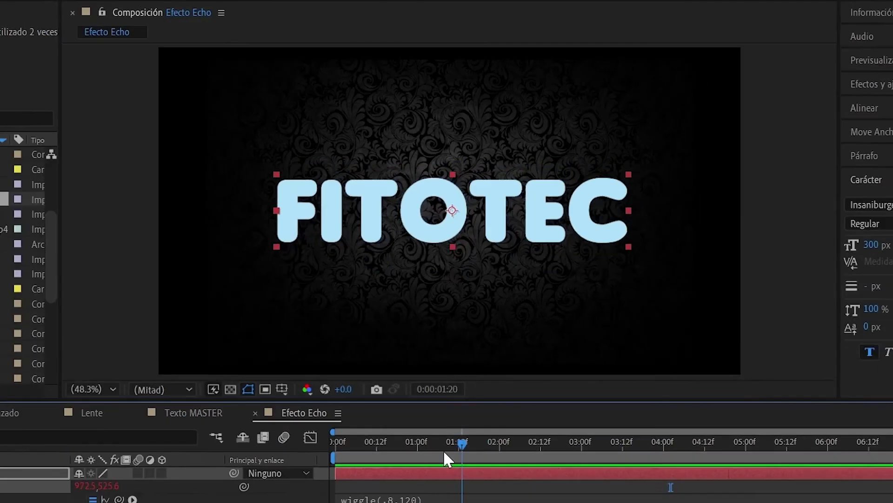
pyautogui.moveTo(443, 451); pyautogui.dragTo(327, 453)
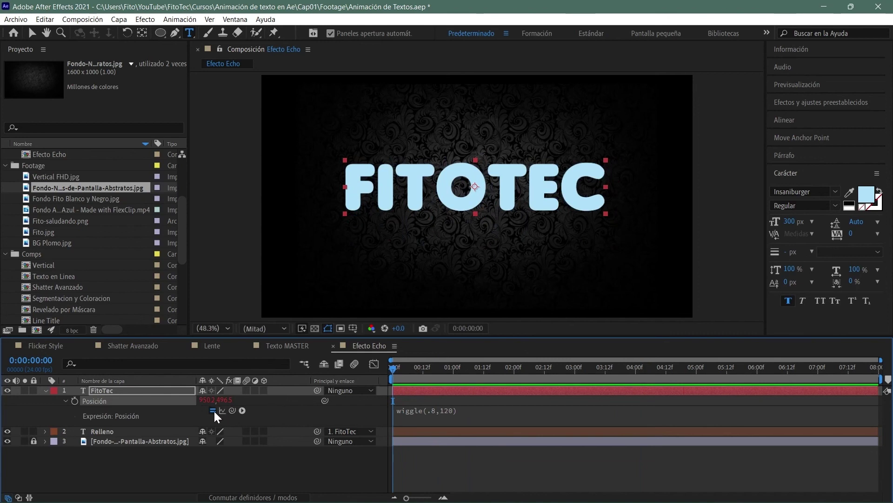
# Collapse the FitoTec properties and turn the Relleno text into an unfilled outline with a muted teal stroke
pyautogui.click(46, 391)
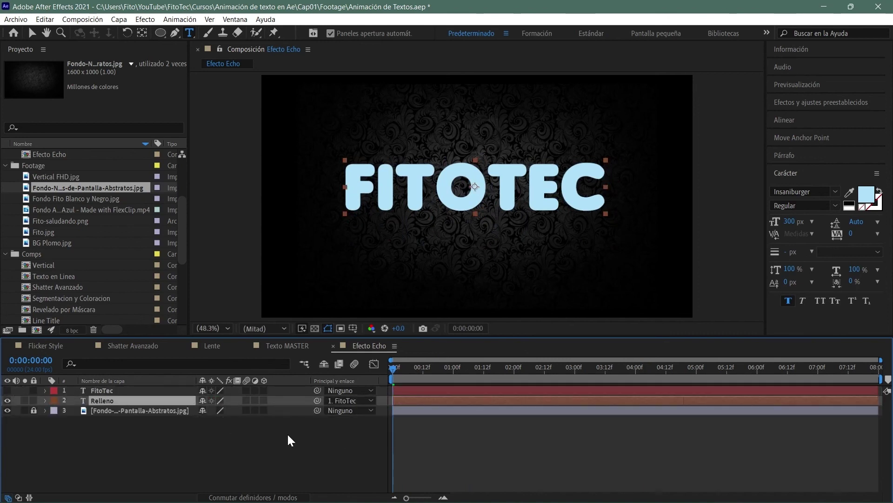
pyautogui.click(863, 207)
pyautogui.doubleClick(874, 208)
pyautogui.moveTo(482, 302)
pyautogui.mouseDown()
pyautogui.moveTo(508, 335)
pyautogui.moveTo(492, 380)
pyautogui.moveTo(516, 333)
pyautogui.mouseUp()
pyautogui.click(642, 344)
pyautogui.press('Return')
# Find the Eco effect and apply it to the Relleno layer
pyautogui.click(796, 103)
pyautogui.moveTo(810, 117); pyautogui.dragTo(754, 124)
pyautogui.write('echo')
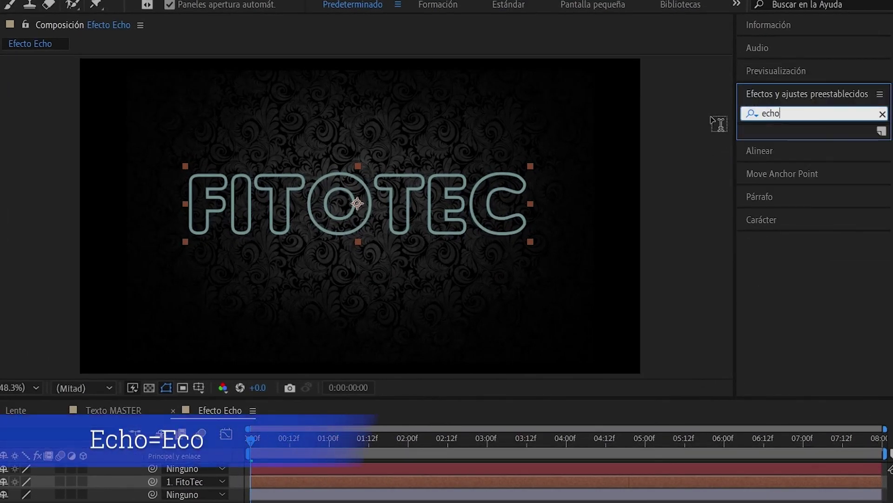
pyautogui.press('BackSpace')
pyautogui.press('BackSpace')
pyautogui.write('o')
pyautogui.click(789, 259)
pyautogui.moveTo(790, 259); pyautogui.dragTo(205, 371)
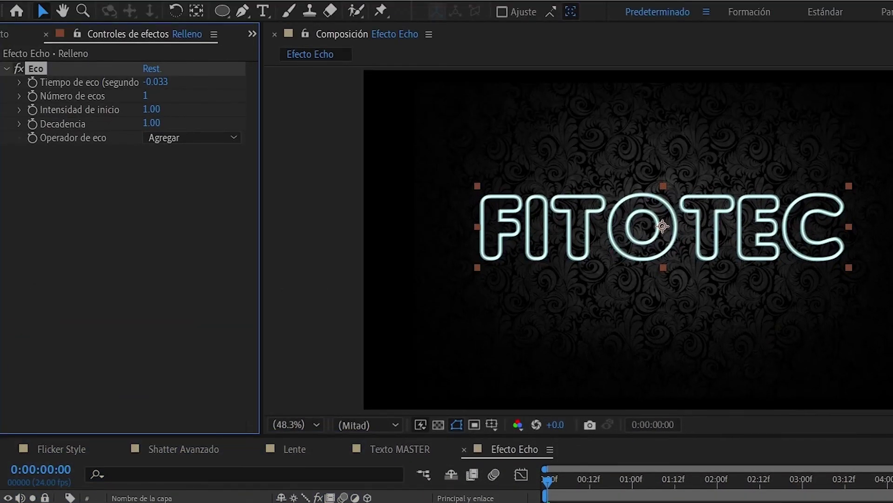
# Set the Eco effect's Número de ecos to 7 and preview the resulting text trail
pyautogui.click(146, 96)
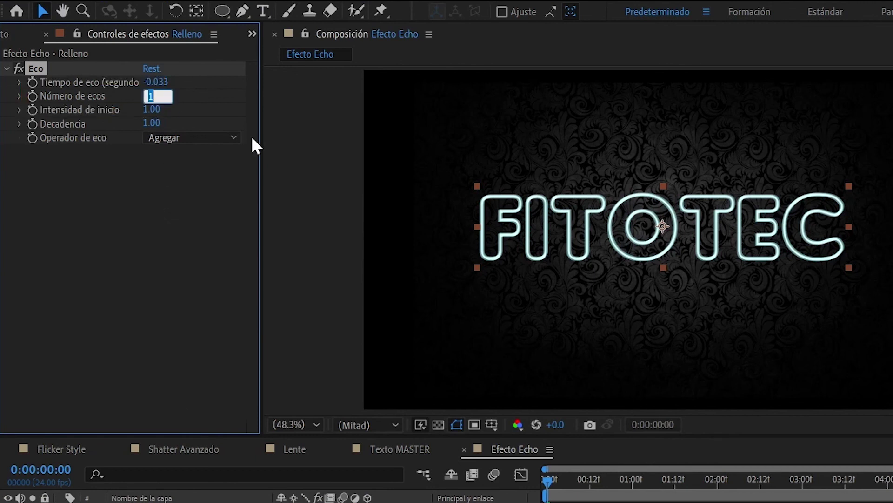
pyautogui.write('7')
pyautogui.press('Return')
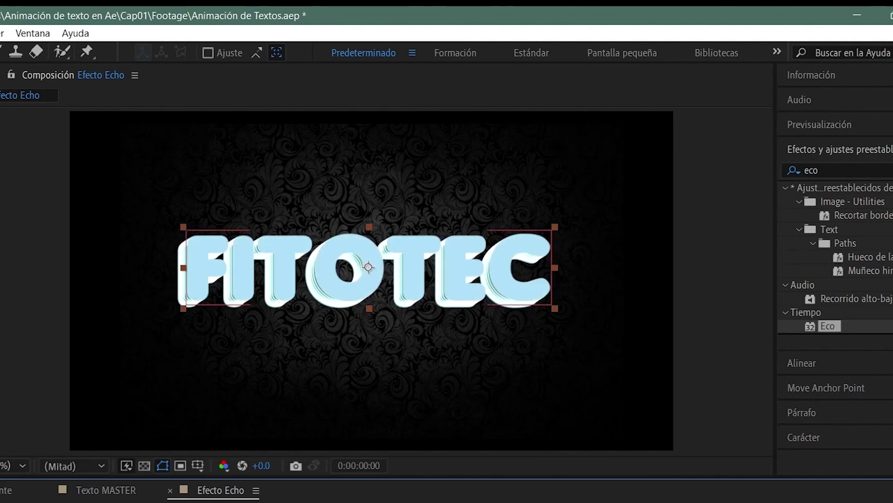
pyautogui.press('space')
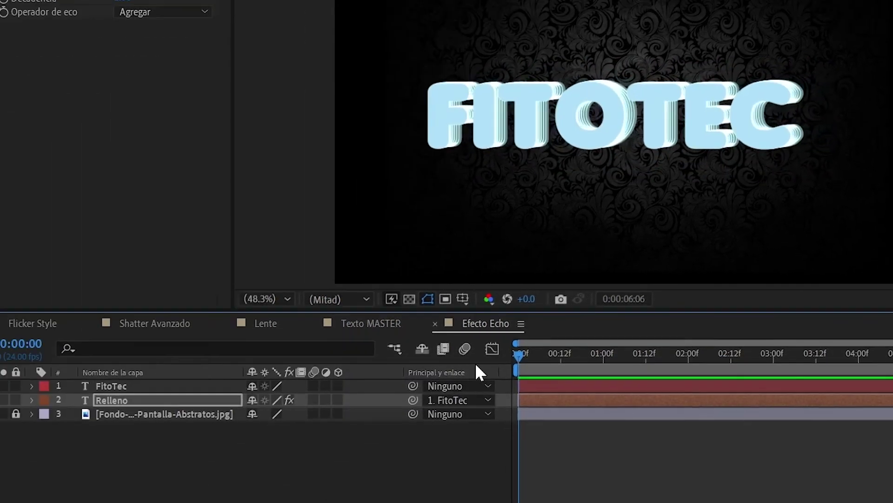
pyautogui.press('space')
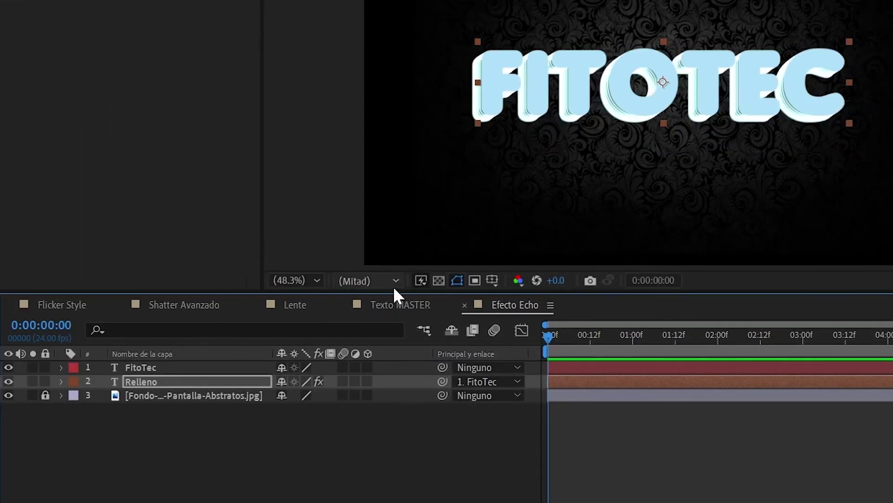
# With no layer selected, activate the Rectangle tool and give its stroke a solid light blue color
pyautogui.press('F2')
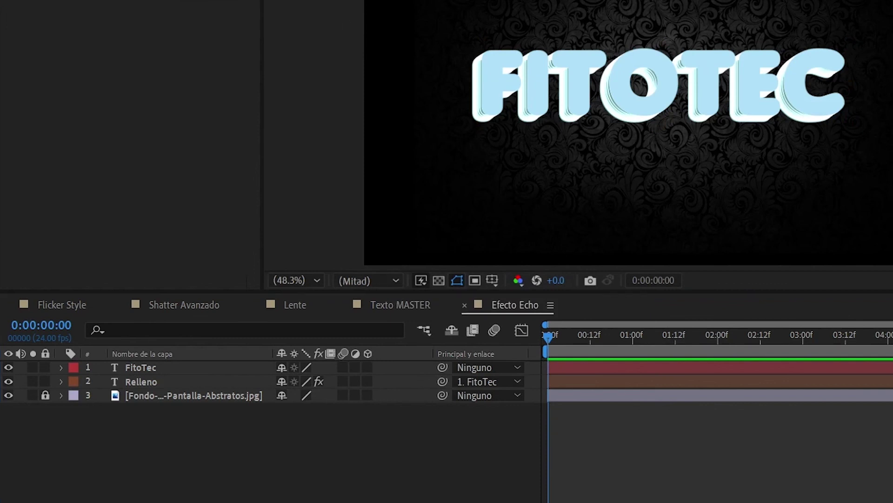
pyautogui.click(13, 12)
pyautogui.click(92, 13)
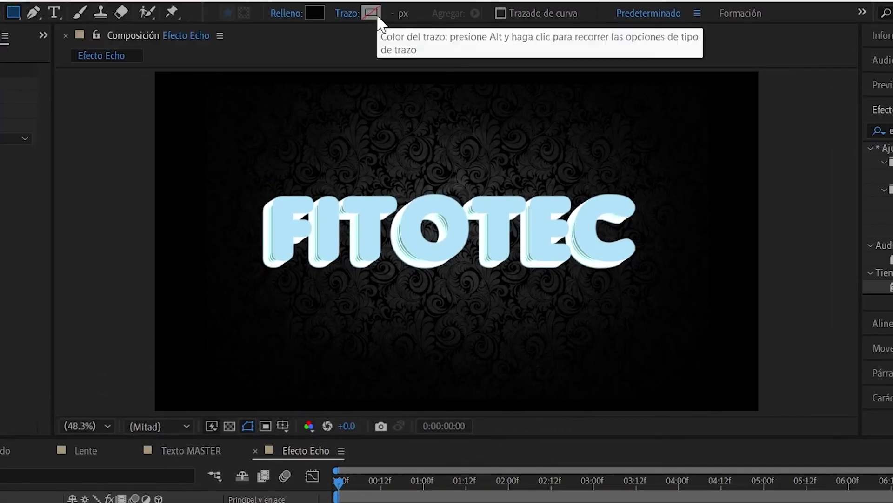
pyautogui.click(378, 17)
pyautogui.click(793, 431)
pyautogui.click(582, 242)
pyautogui.moveTo(530, 363); pyautogui.dragTo(543, 393)
pyautogui.click(820, 350)
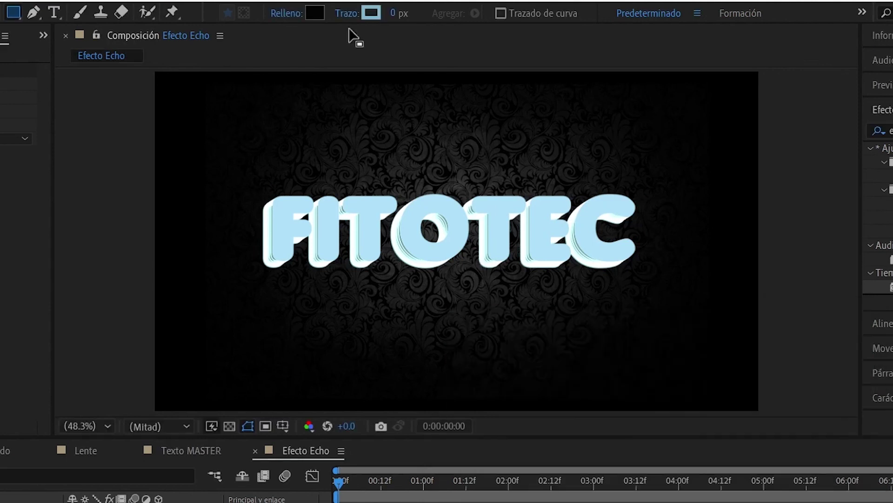
# Set the shape fill to none and draw a rectangular frame around the FITOTEC text
pyautogui.click(287, 13)
pyautogui.click(404, 371)
pyautogui.moveTo(247, 174); pyautogui.dragTo(678, 281)
# Increase the rectangle's stroke width to a visible outline and shift the frame slightly upward around the text
pyautogui.click(396, 13)
pyautogui.press('Up')
pyautogui.press('Up')
pyautogui.press('Up')
pyautogui.press('Up')
pyautogui.press('Up')
pyautogui.press('Up')
pyautogui.press('Up')
pyautogui.press('Up')
pyautogui.press('Up')
pyautogui.press('Up')
pyautogui.press('Return')
pyautogui.press('v')
pyautogui.moveTo(463, 281); pyautogui.dragTo(463, 273)
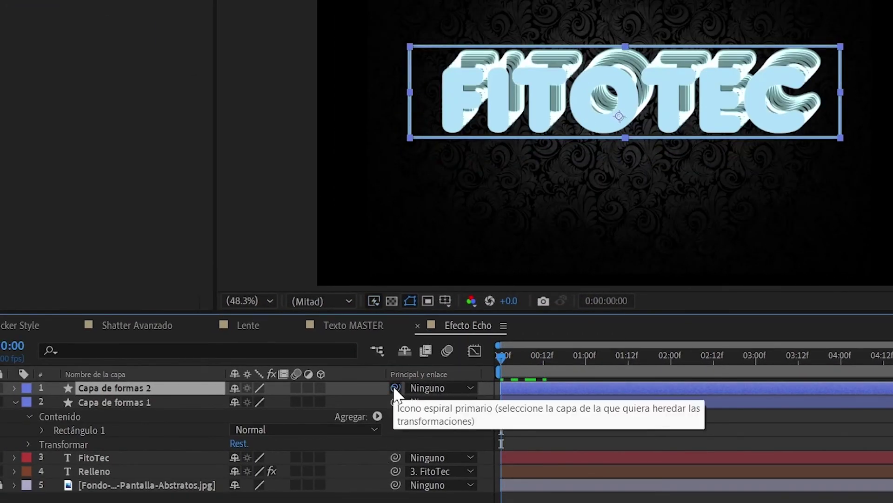
# Parent Capa de formas 2 to the Relleno layer and check its motion at 0:00:00:03
pyautogui.moveTo(155, 470); pyautogui.dragTo(155, 471)
pyautogui.moveTo(502, 358); pyautogui.dragTo(512, 389)
# Delete the Capa de formas 1 layer, keeping Capa de formas 2 as the only frame around the text
pyautogui.click(133, 402)
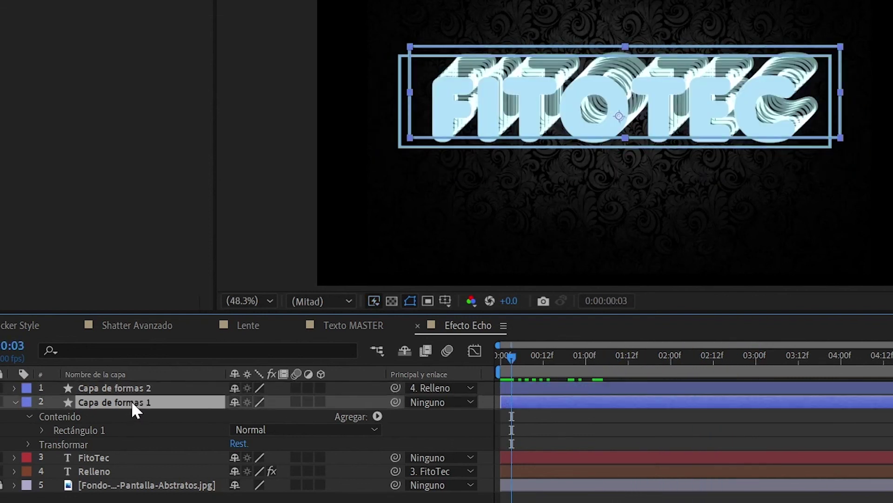
pyautogui.press('Delete')
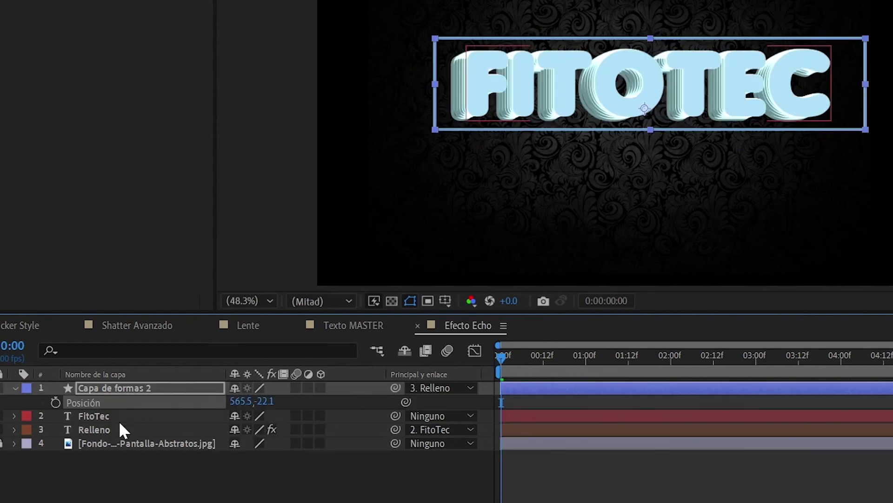
# Copy the Eco effect from the Relleno layer, paste it onto Capa de formas 2 and play back the animation
pyautogui.click(105, 428)
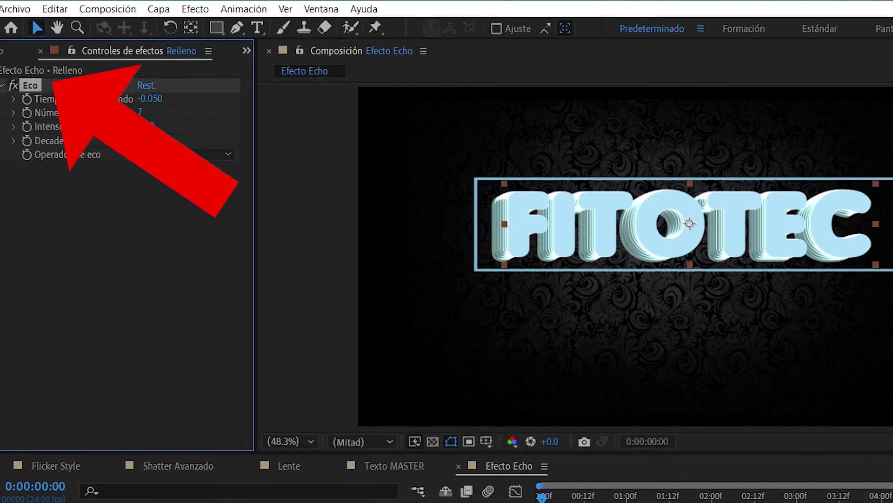
pyautogui.click(62, 6)
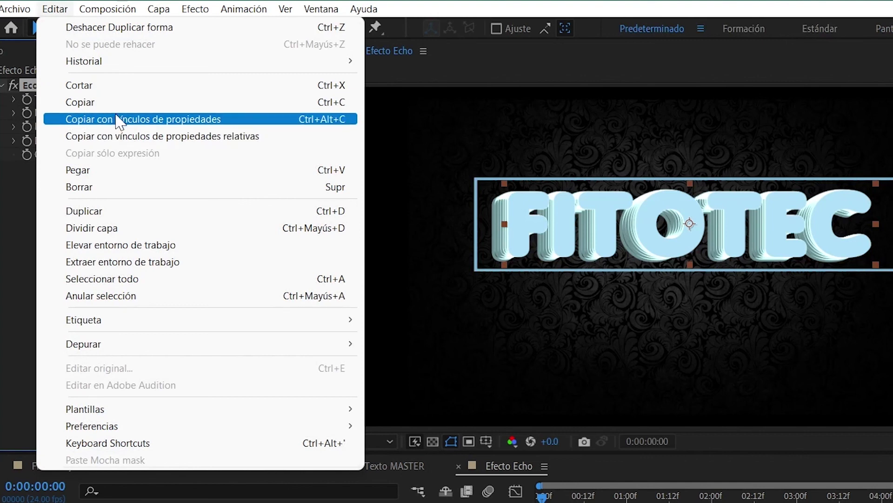
pyautogui.click(117, 105)
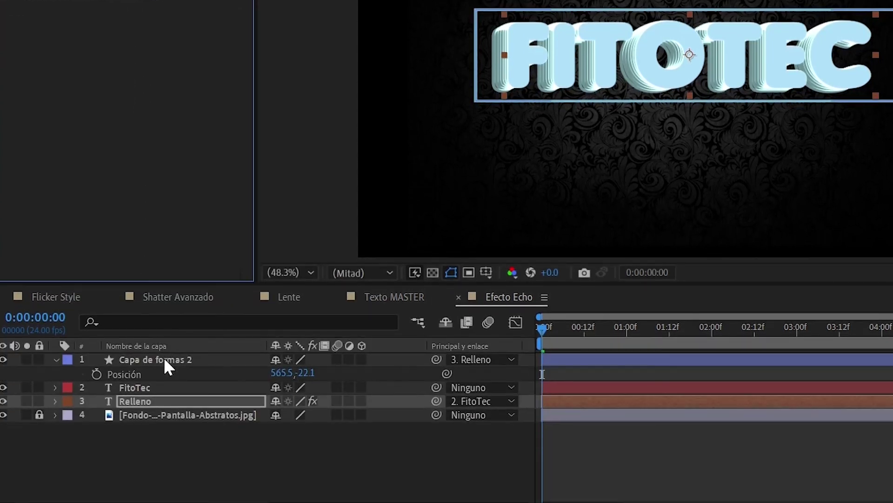
pyautogui.click(164, 360)
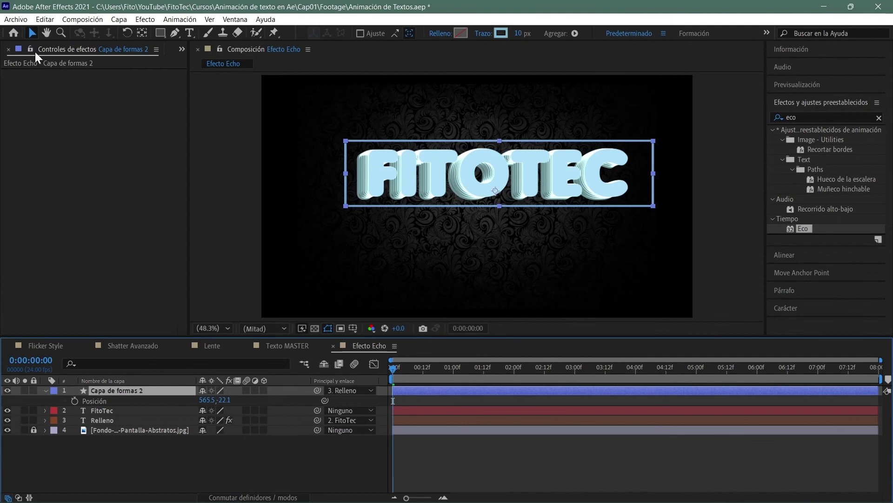
pyautogui.click(45, 20)
pyautogui.click(93, 134)
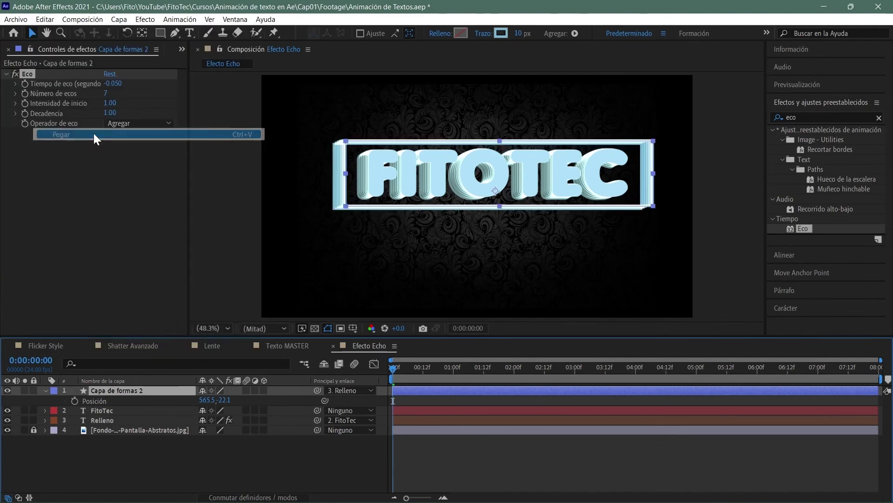
pyautogui.press('space')
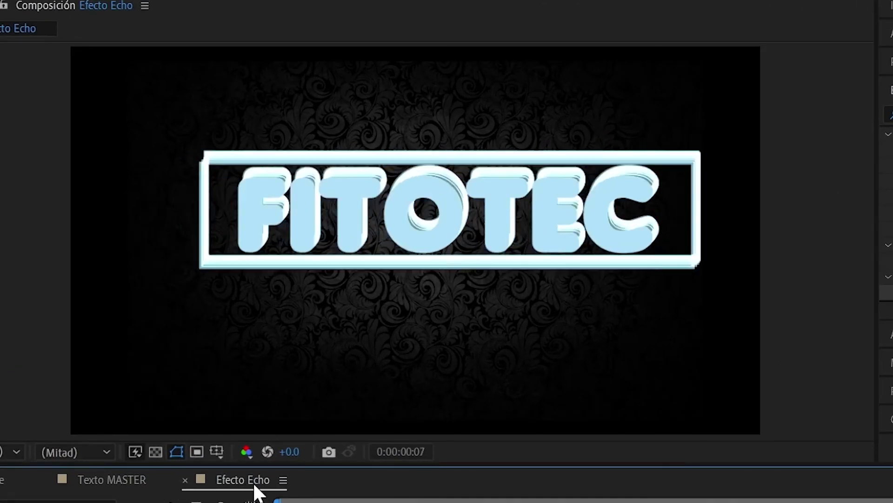